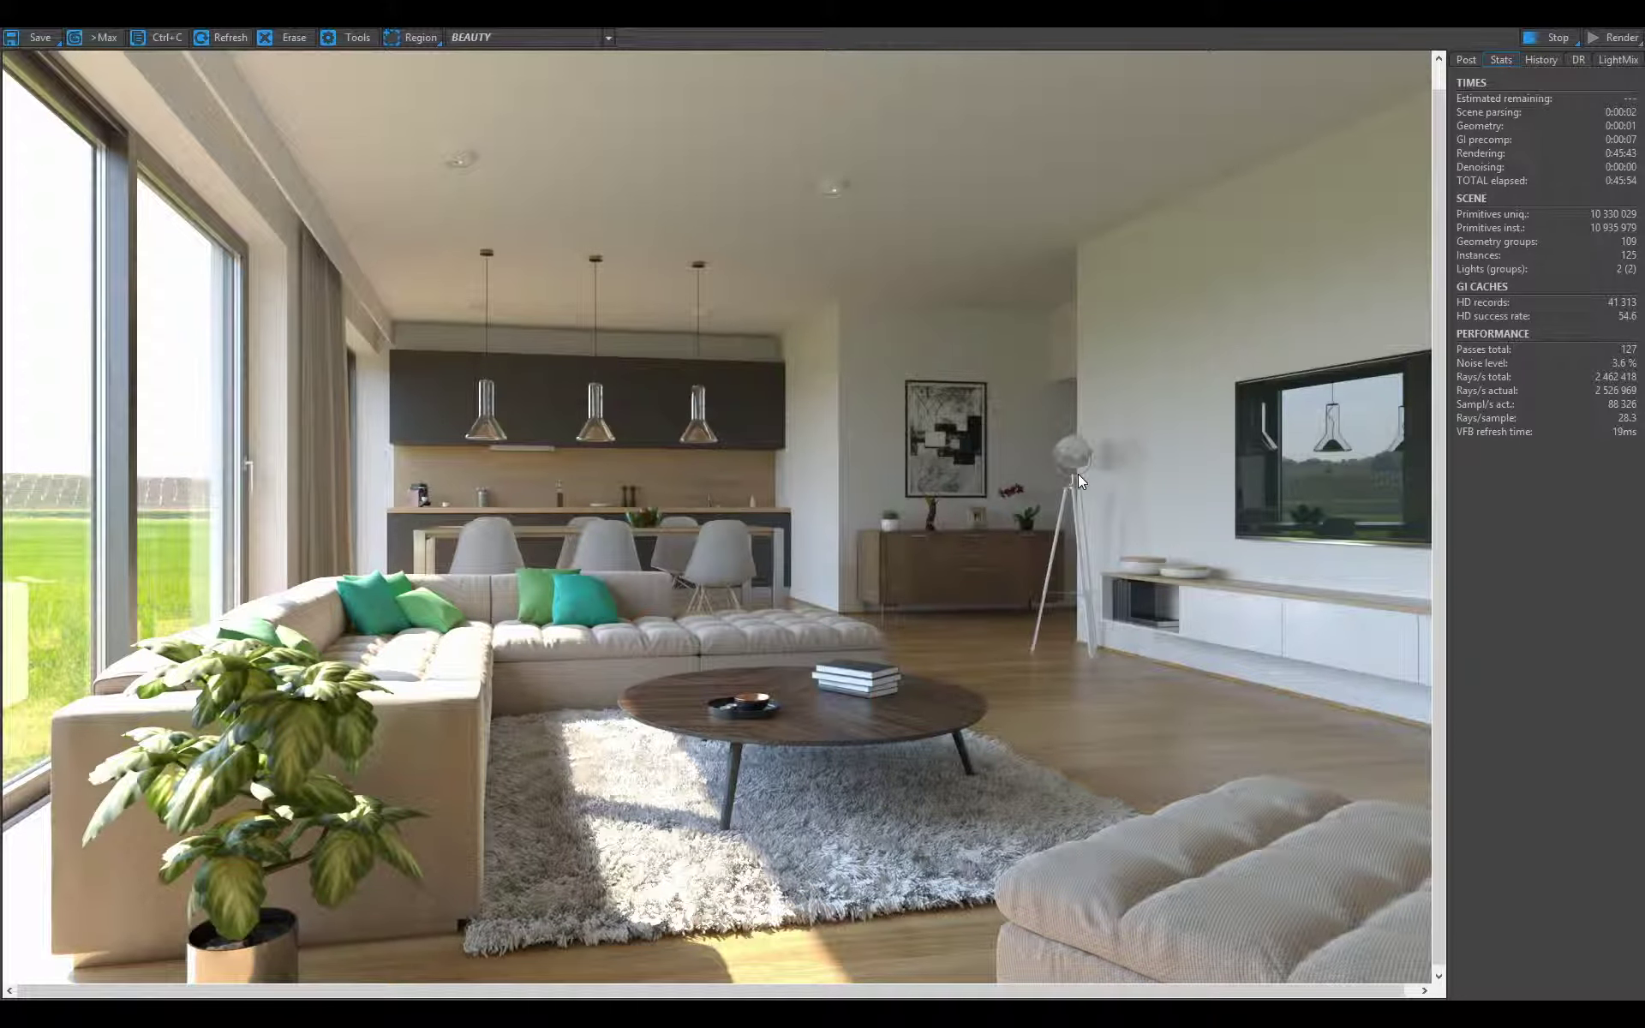
- Set the frame buffer's Highlight compress tone mapping value to 2.5
click(1467, 59)
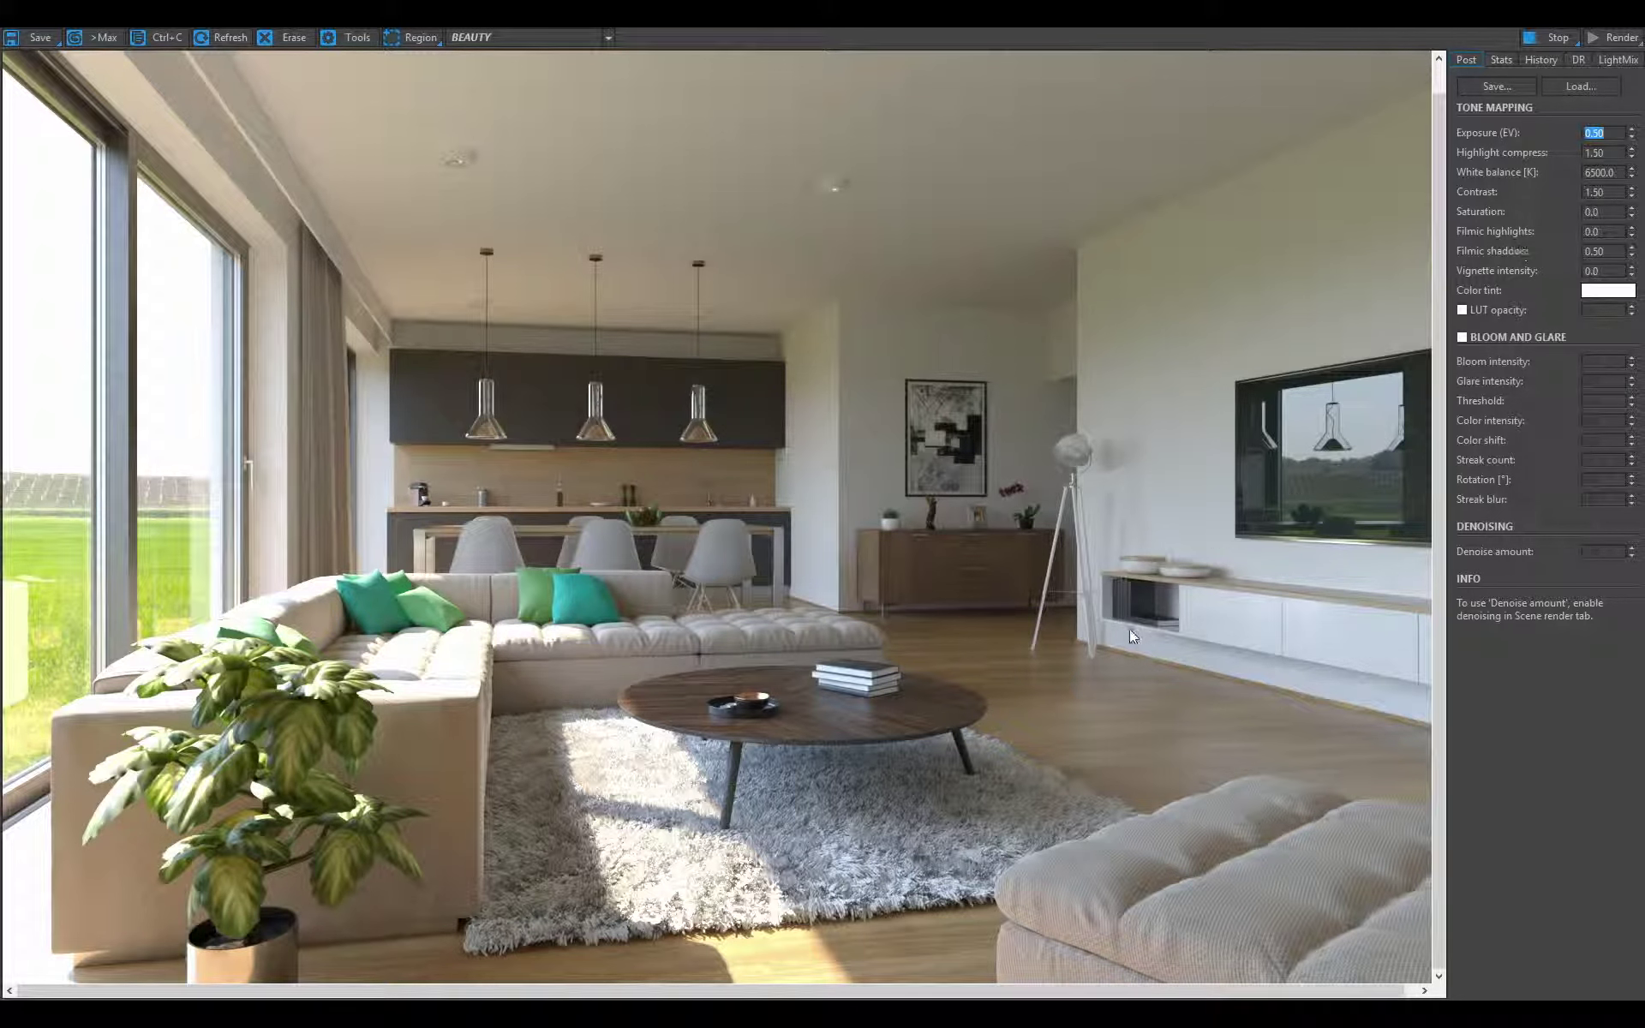
key(Tab)
text(2.5)
key(Return)
- Set Filmic highlights to 0 and Filmic shadows to 0.8 in the tone mapping settings
double_click(1602, 231)
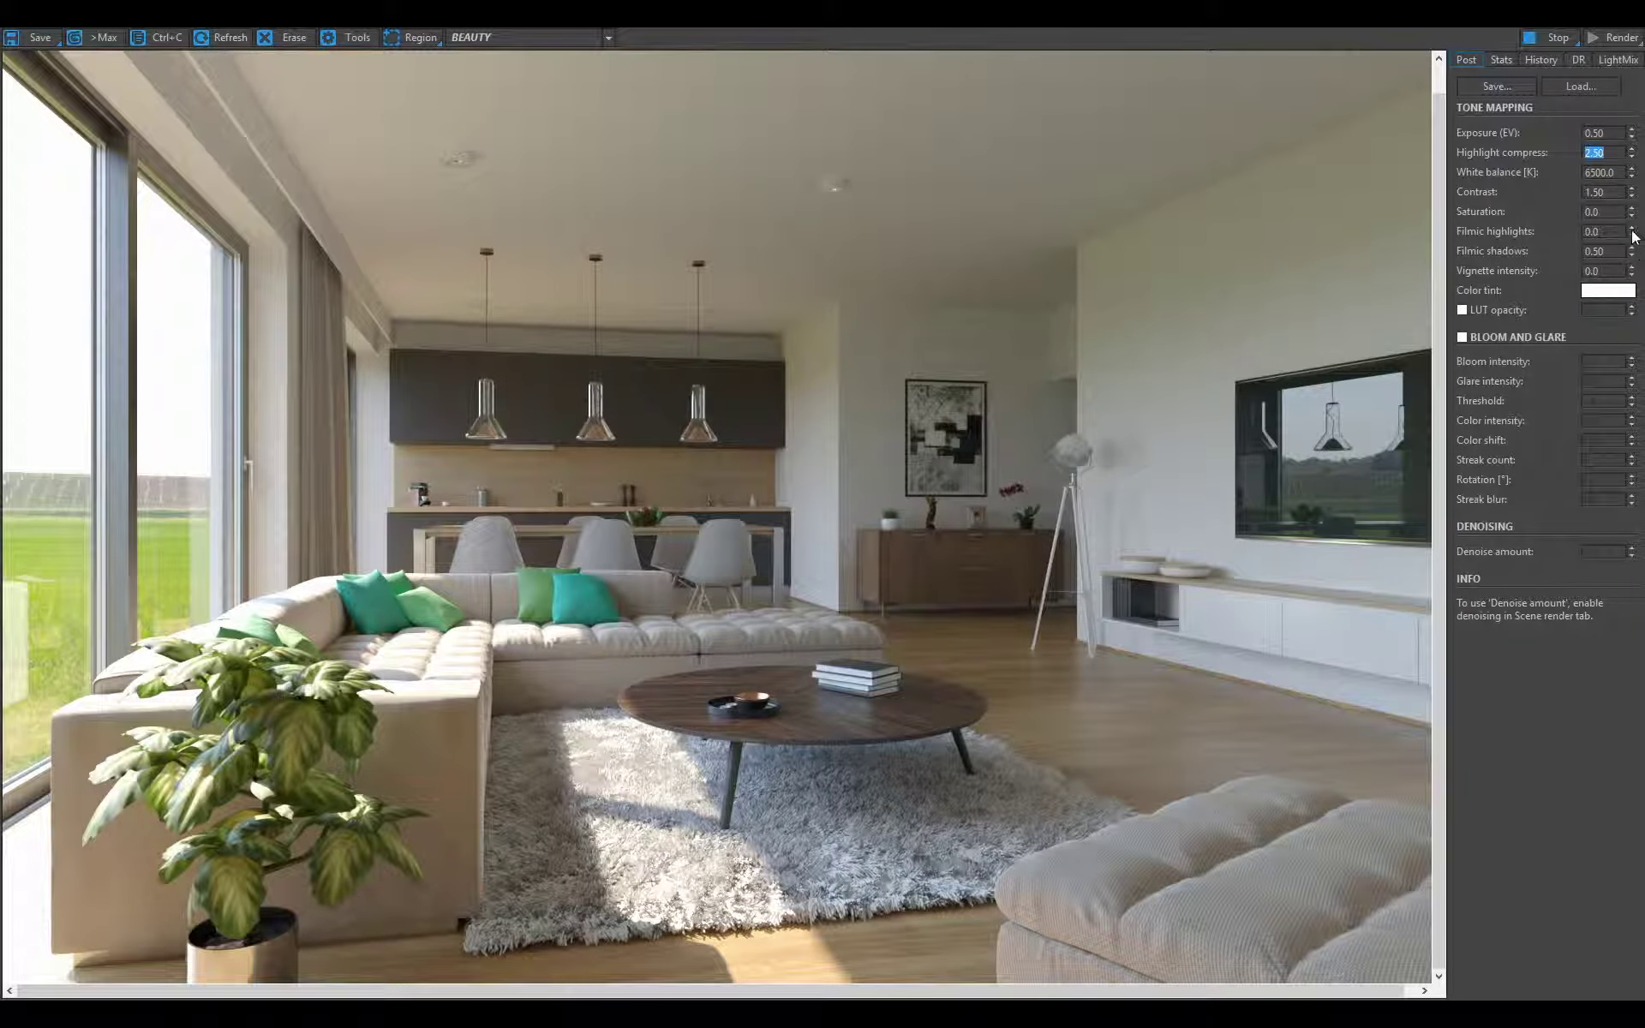
text(0)
drag(1631, 251, 1466, 86)
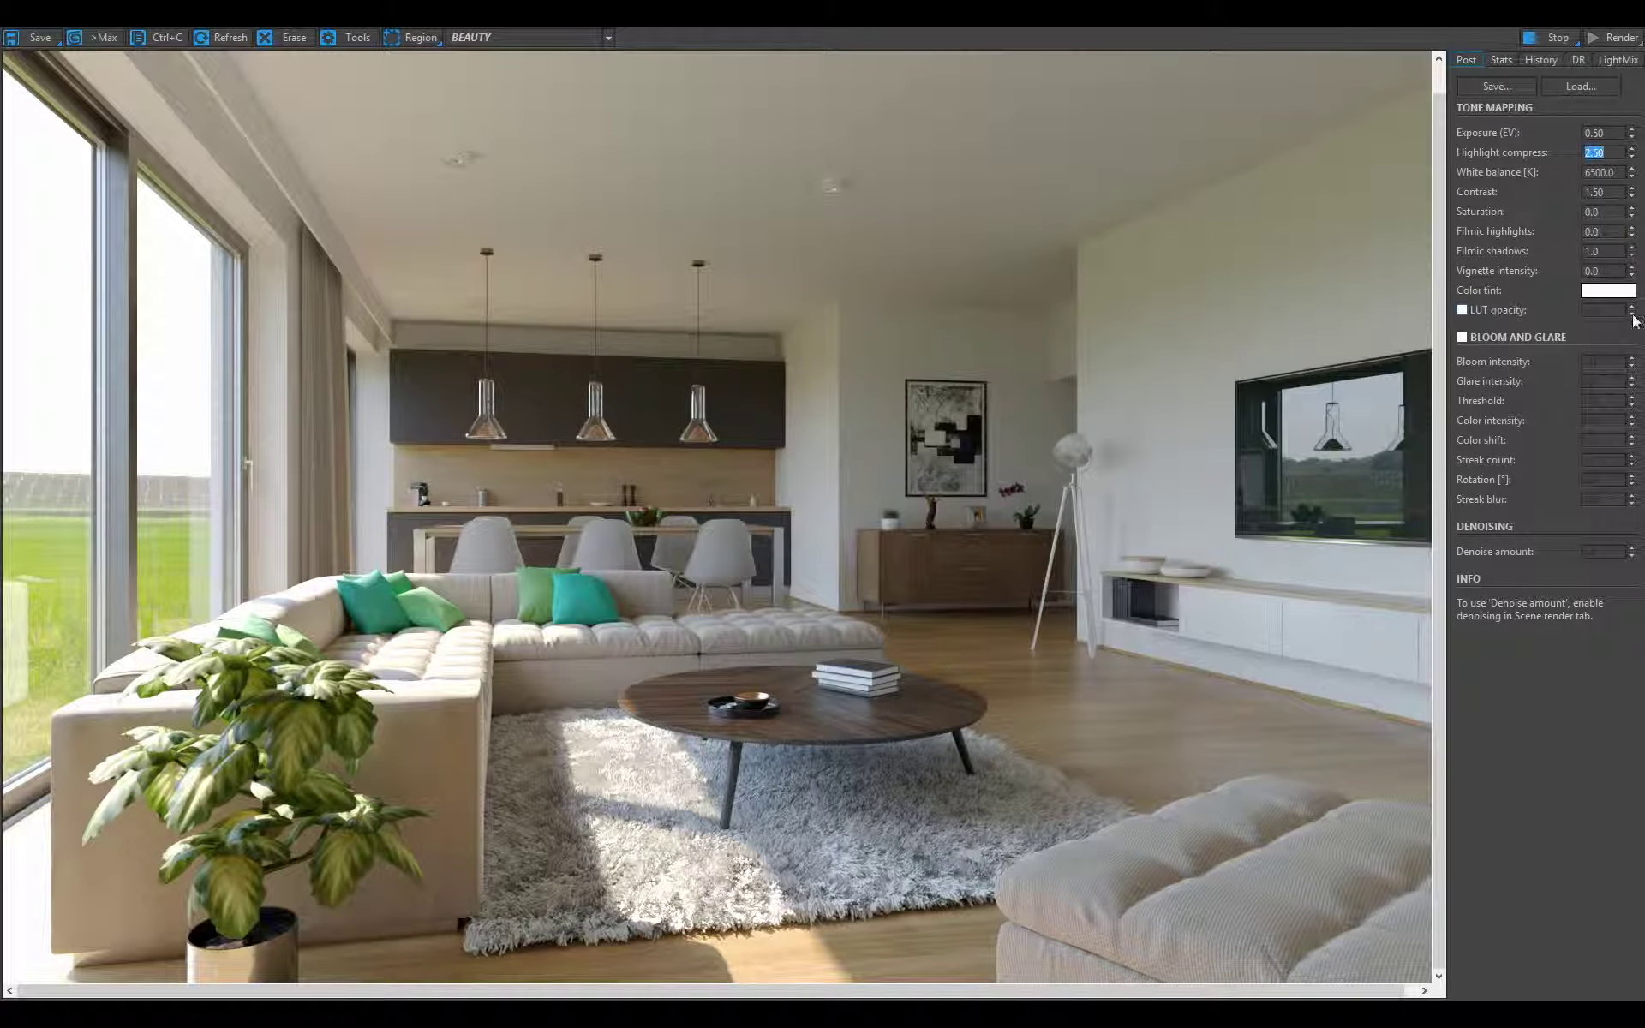
double_click(1600, 252)
text(.8)
key(Return)
- Try a stronger vignette on the render, and settle on a Vignette intensity of 0.5
drag(1631, 271, 1520, 466)
drag(1589, 272, 1607, 271)
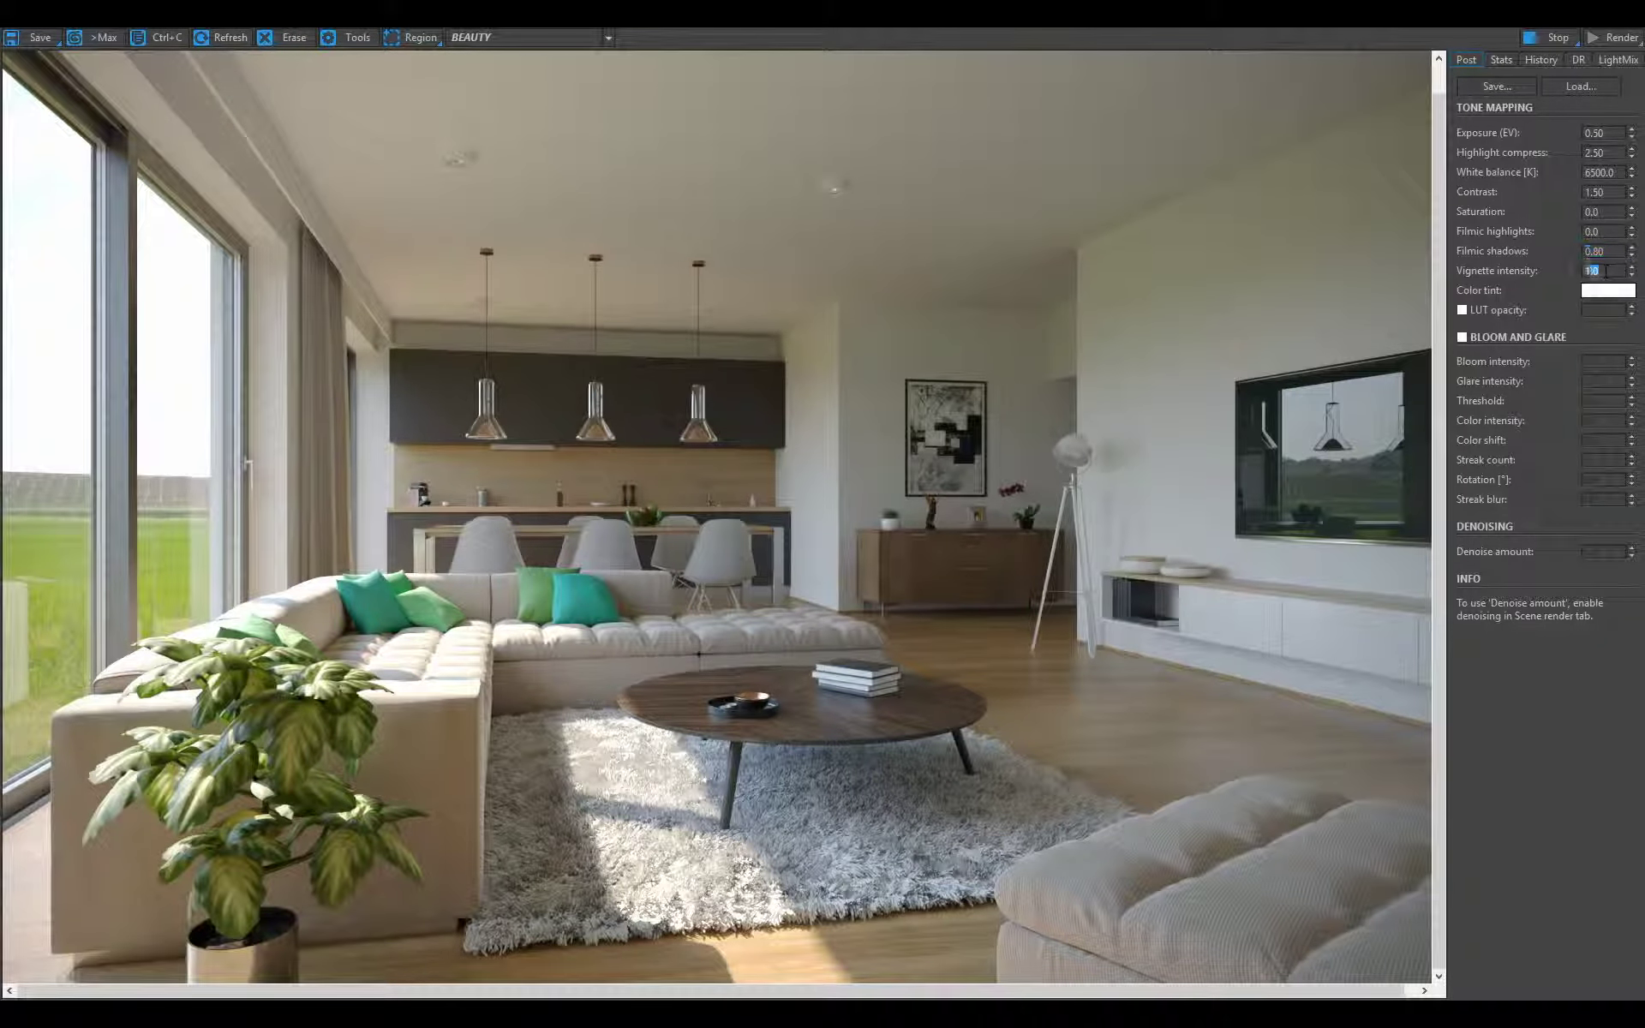
text(.5)
key(Return)
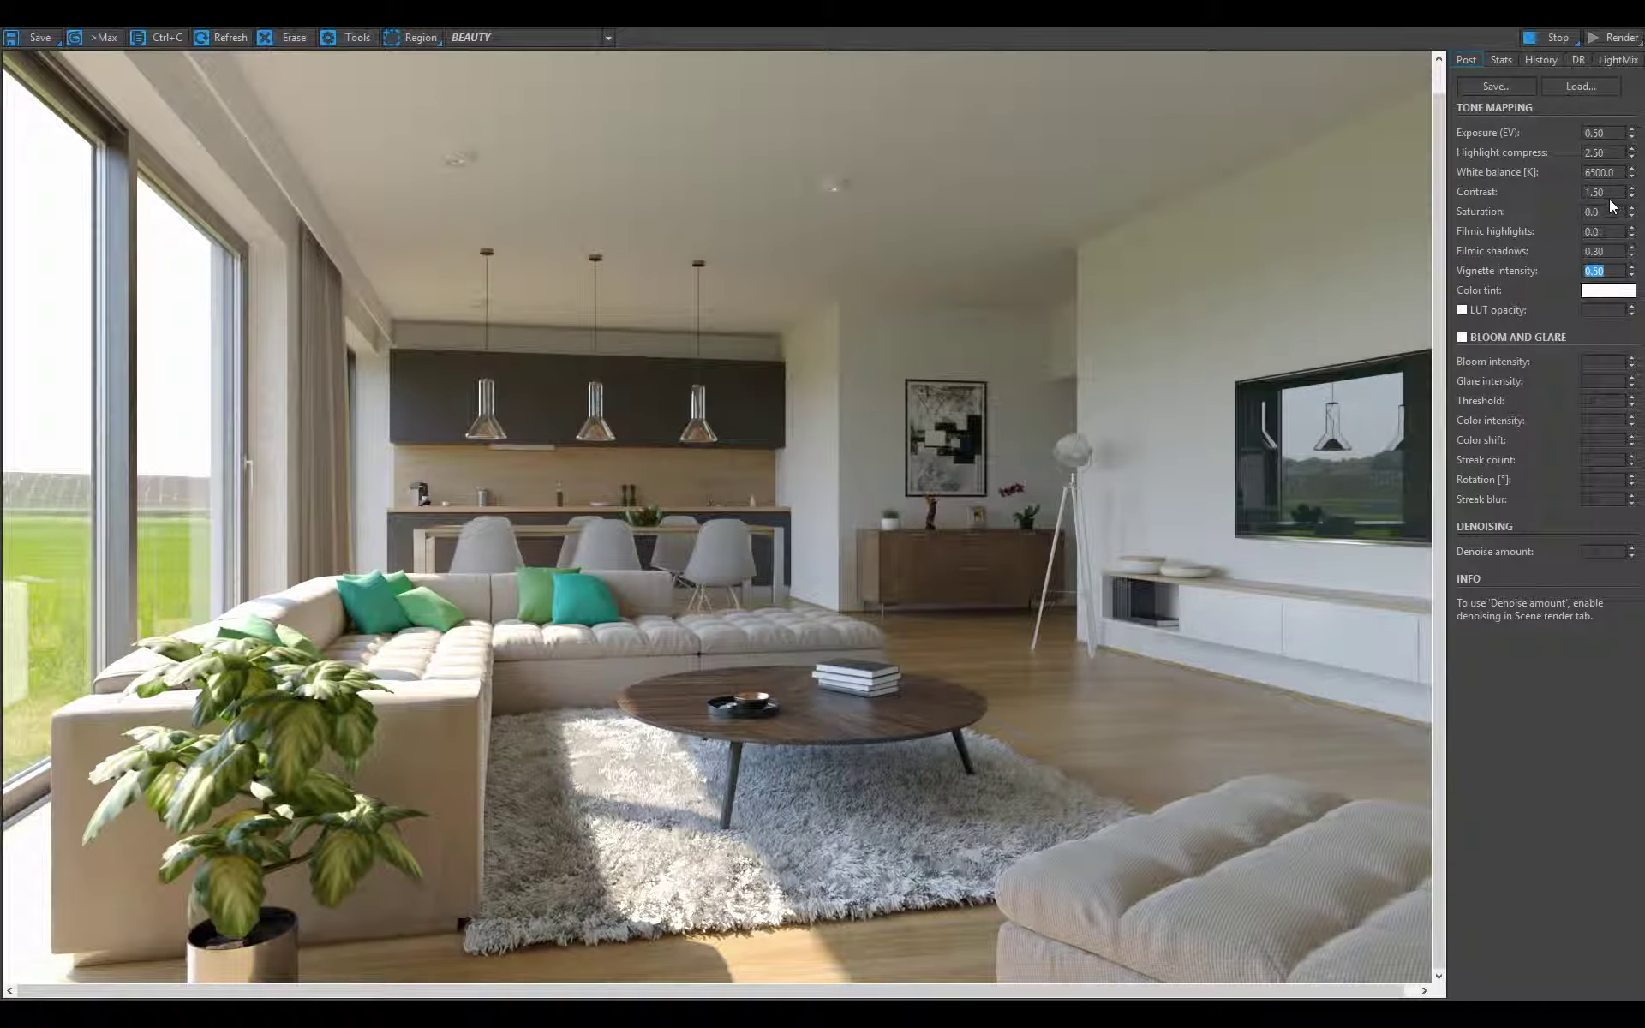
double_click(1607, 193)
- Stop the render and arrange the frame buffer and Render Setup windows side by side
click(1540, 38)
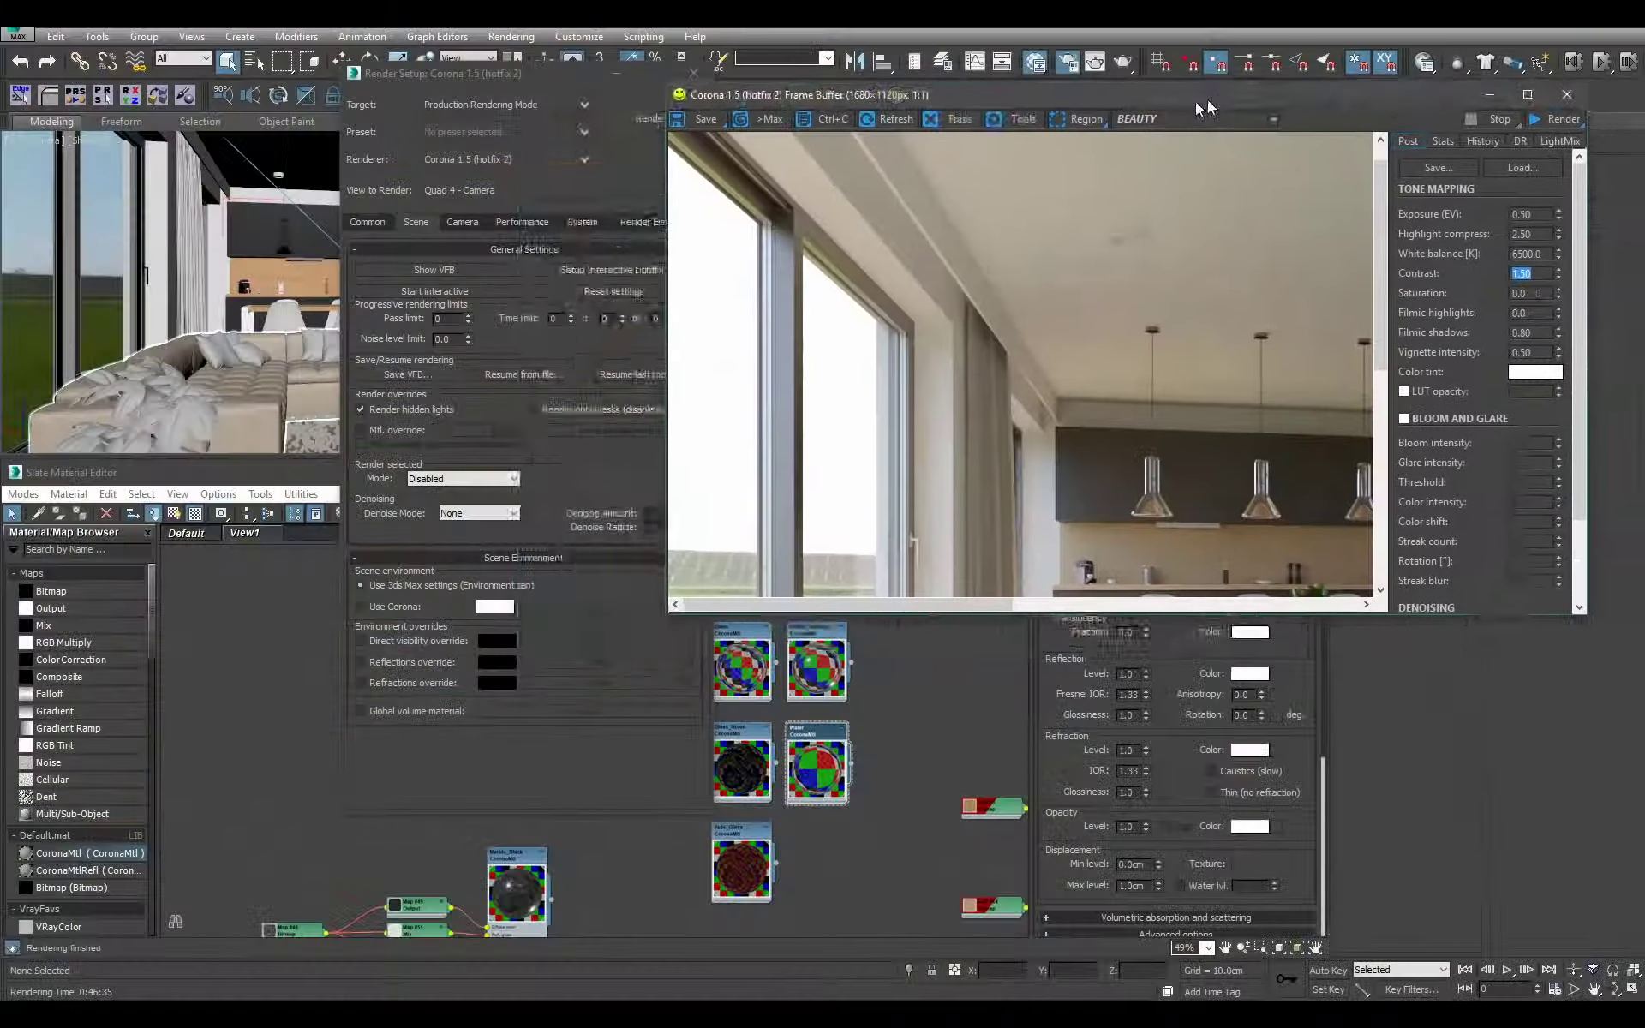
drag(1195, 101, 565, 261)
scroll(608, 351, down, 1)
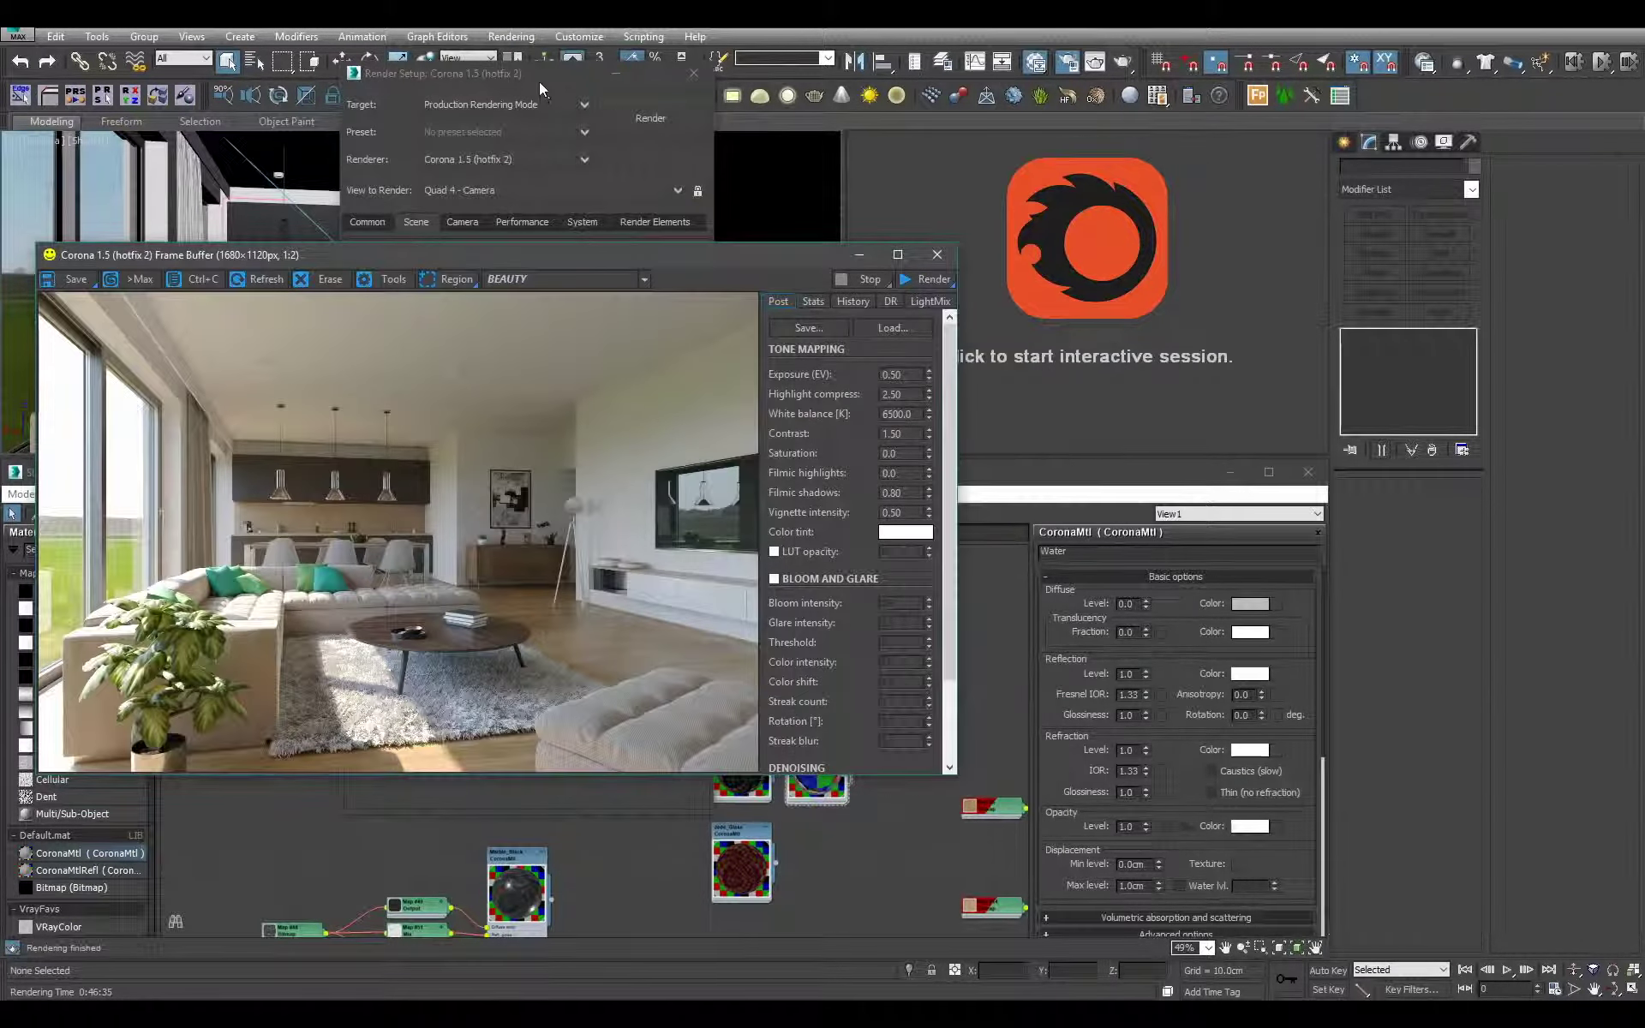
drag(538, 80, 1172, 113)
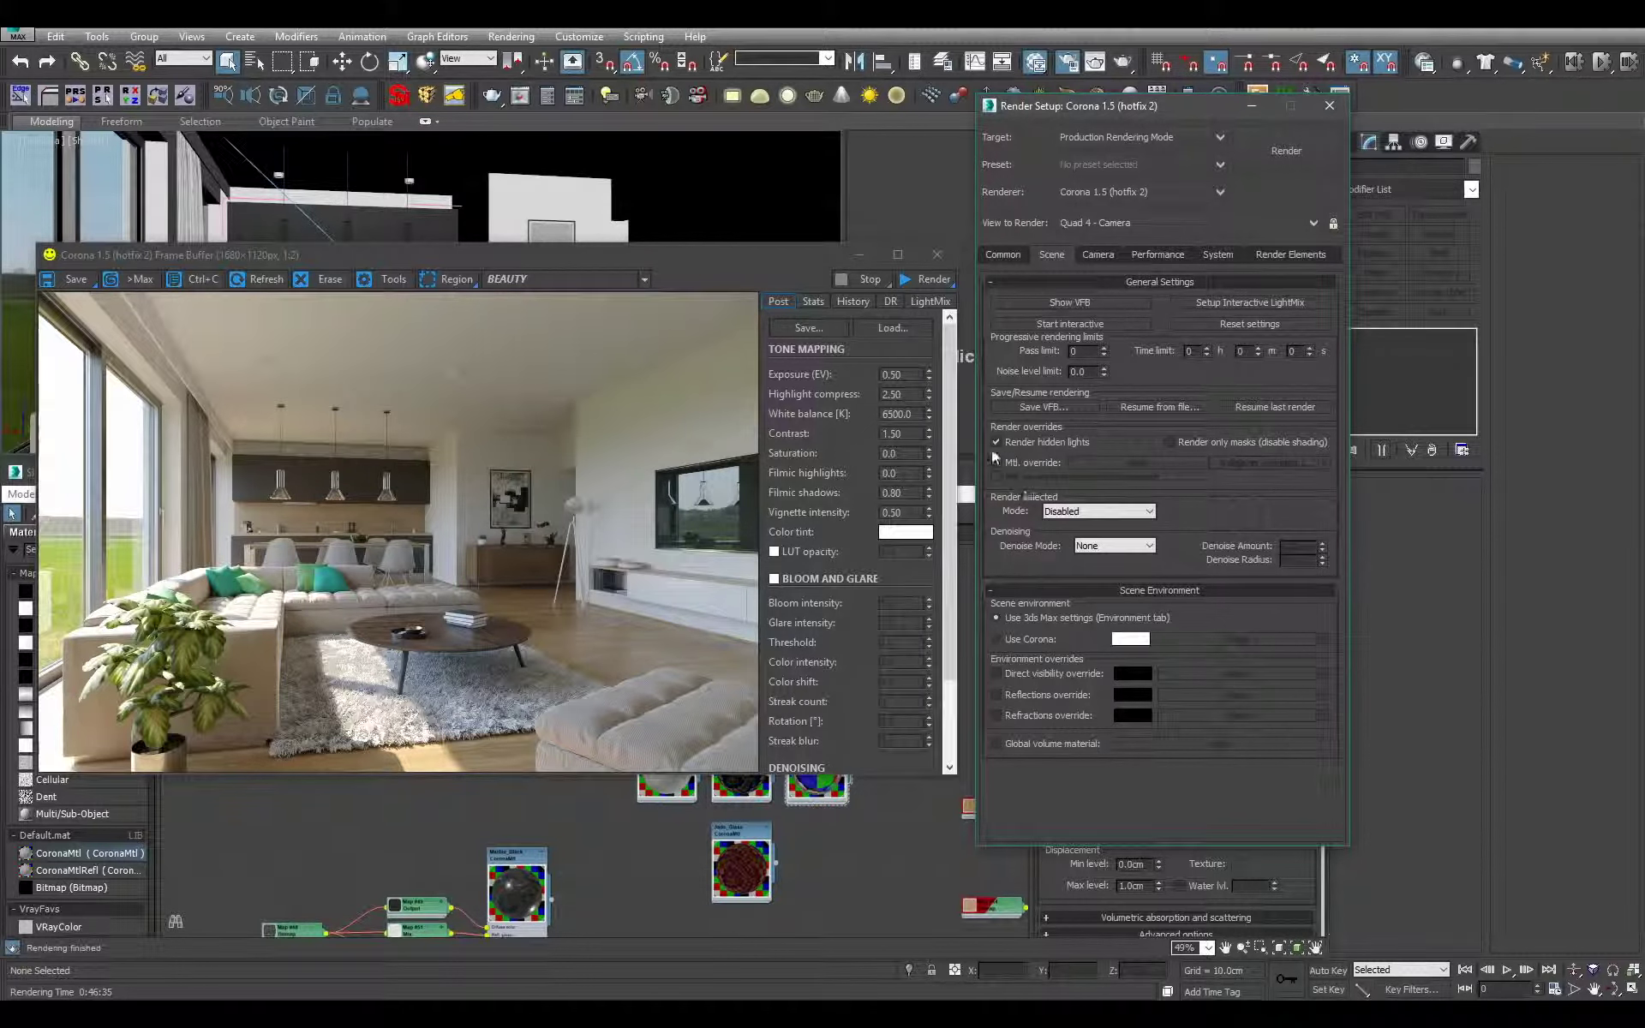
- Enable the LUT in the render's camera settings and choose the built-in Adanmq_AgfaColor_Futura_II_100 file
click(1093, 256)
click(997, 483)
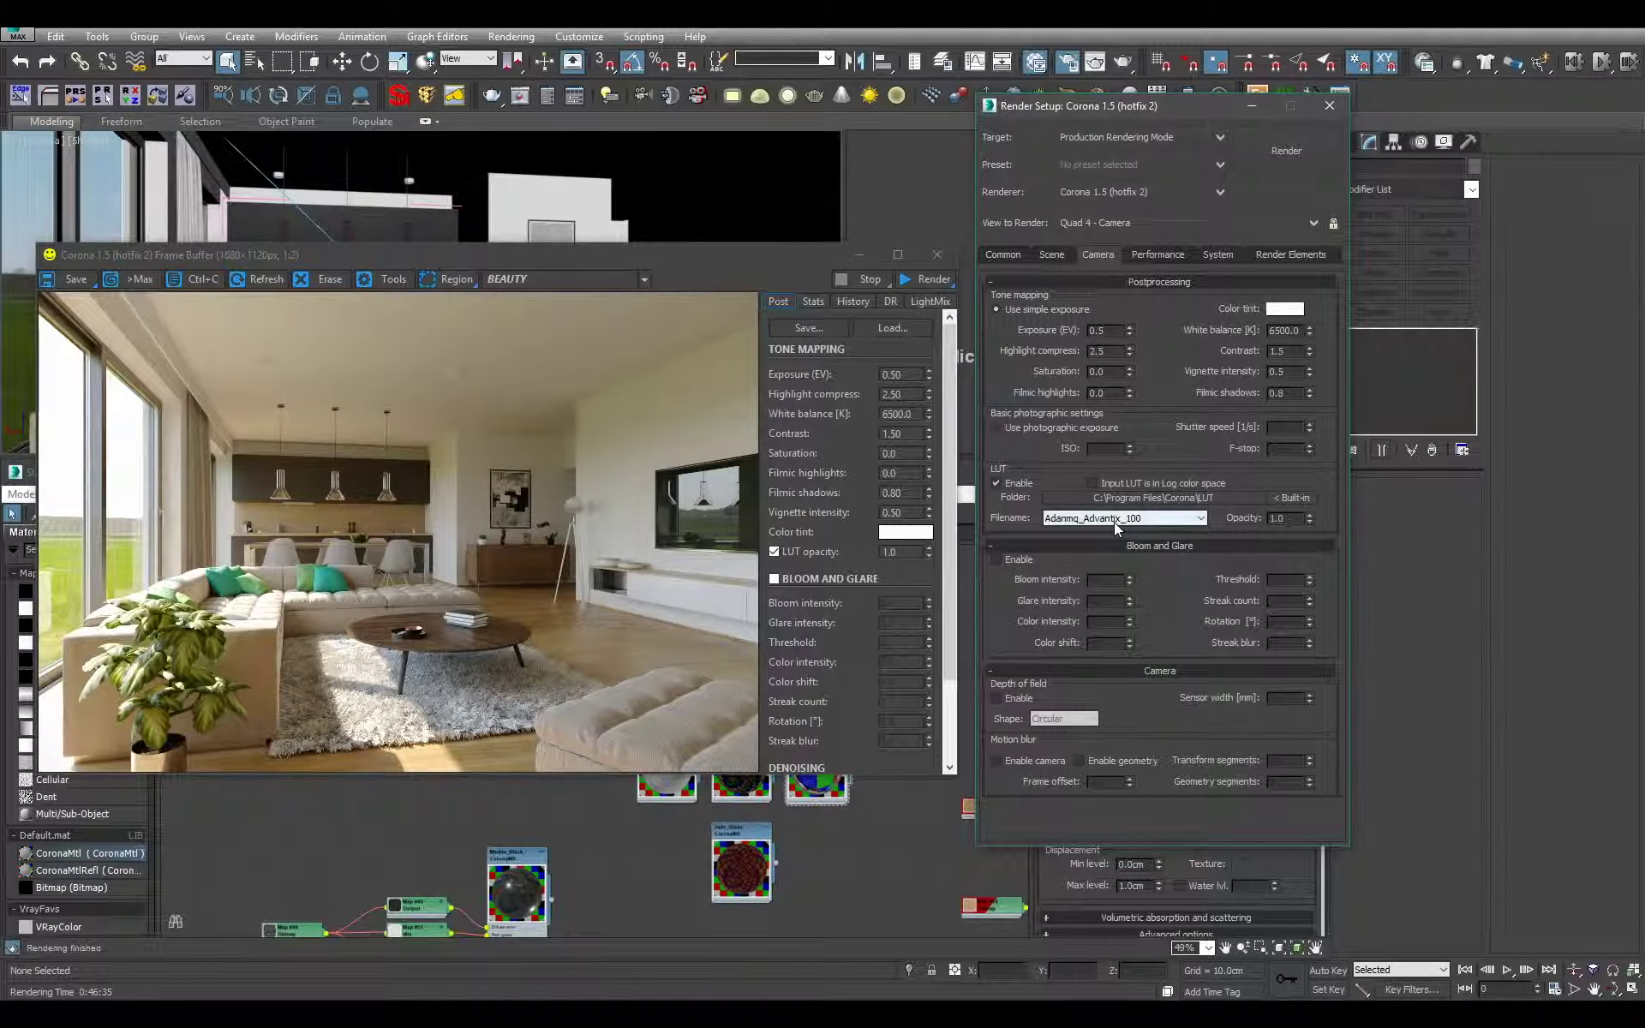
click(1113, 519)
click(1114, 518)
scroll(1113, 522, down, 1)
scroll(1114, 521, down, 2)
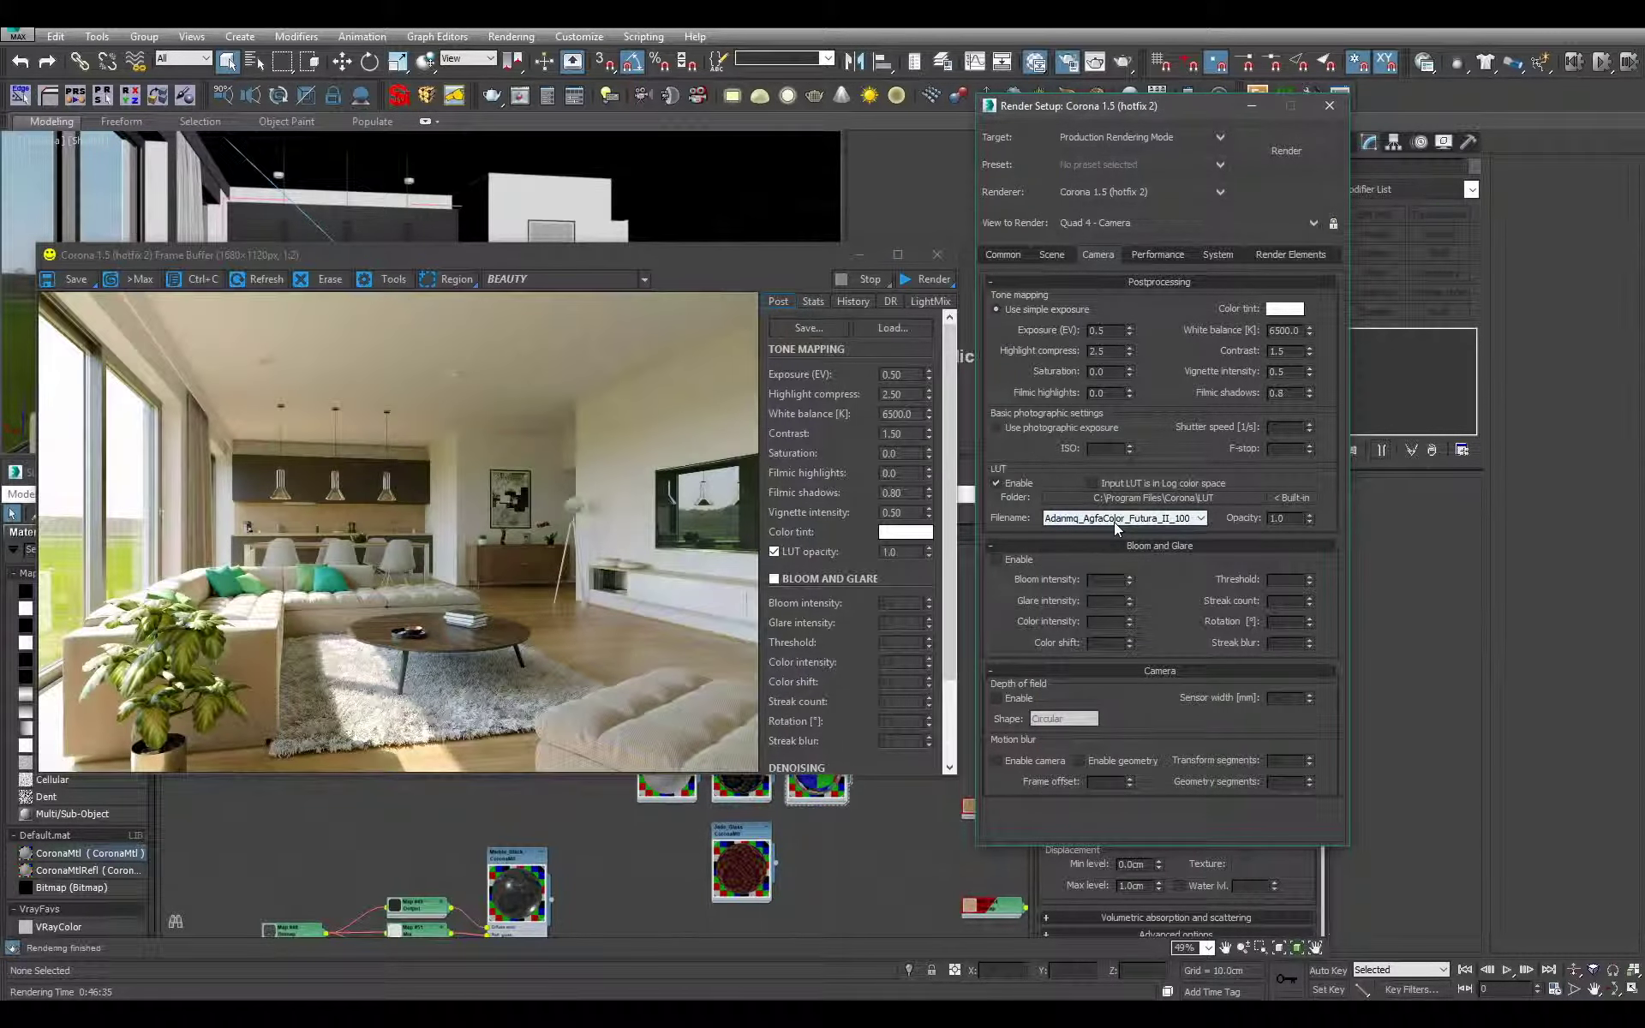
scroll(1114, 522, up, 1)
- Compare the render with and without the LUT by switching it off and on repeatedly
click(789, 550)
click(789, 550)
click(789, 550)
click(789, 550)
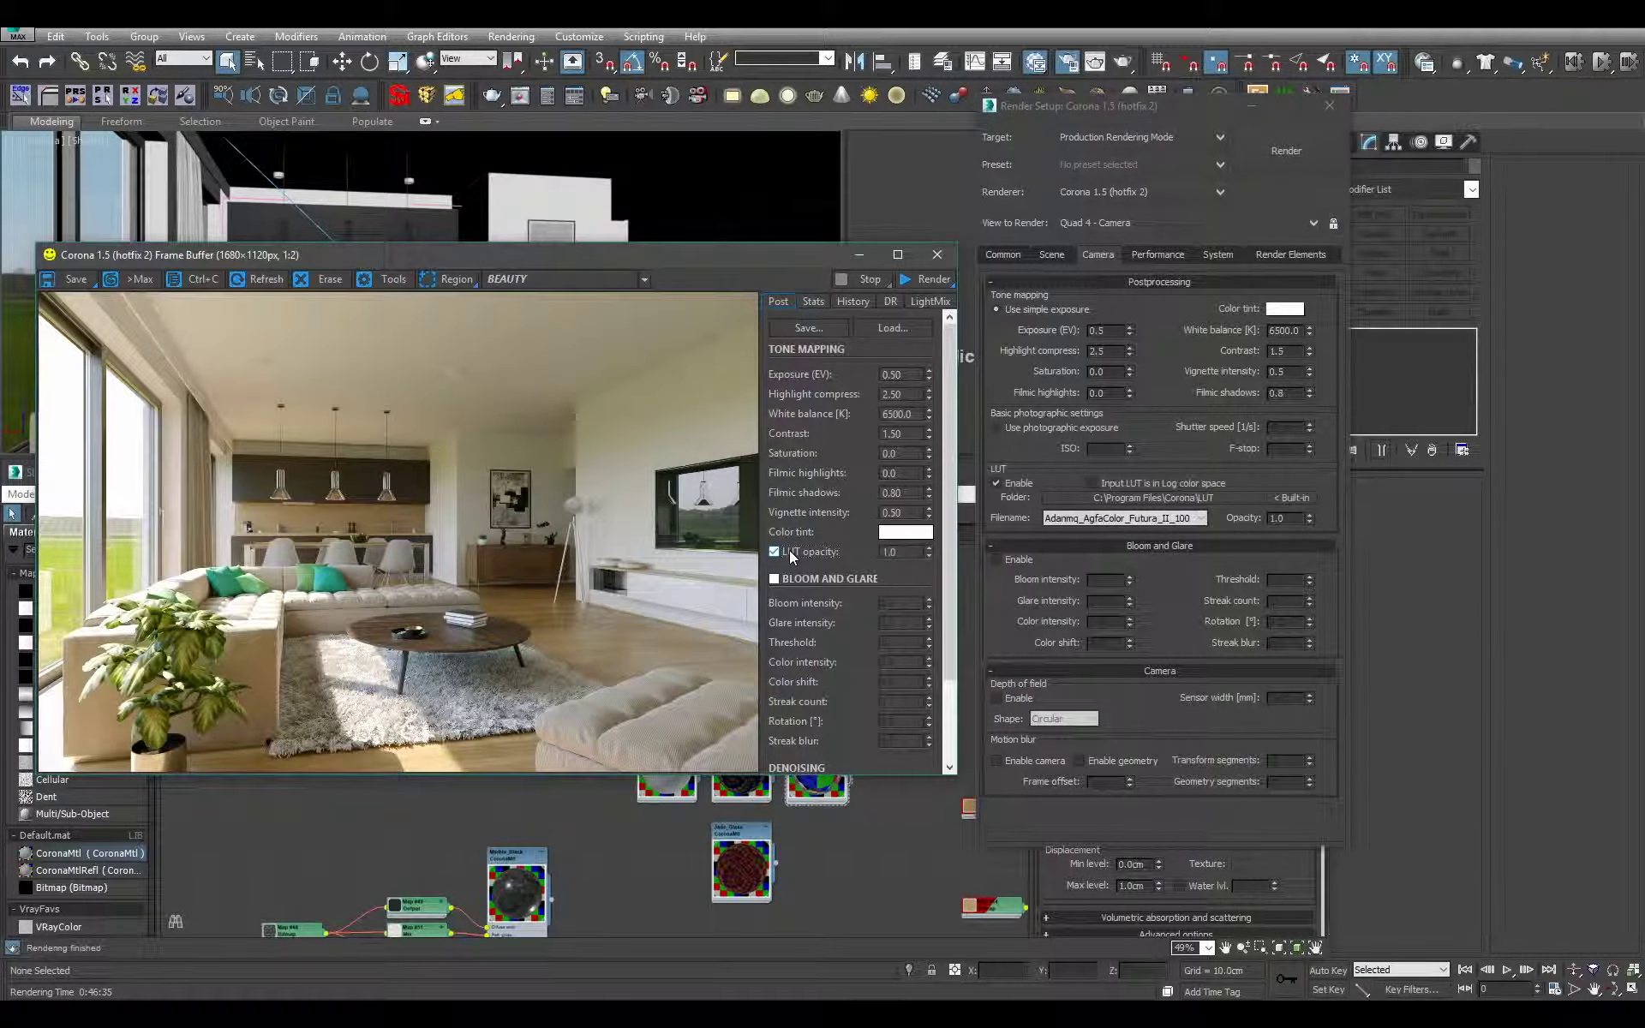
click(789, 550)
click(789, 550)
- Change the LUT file to Adanmq_AgfaColor_Vista_100 and compare the render with the LUT off and on
click(1091, 521)
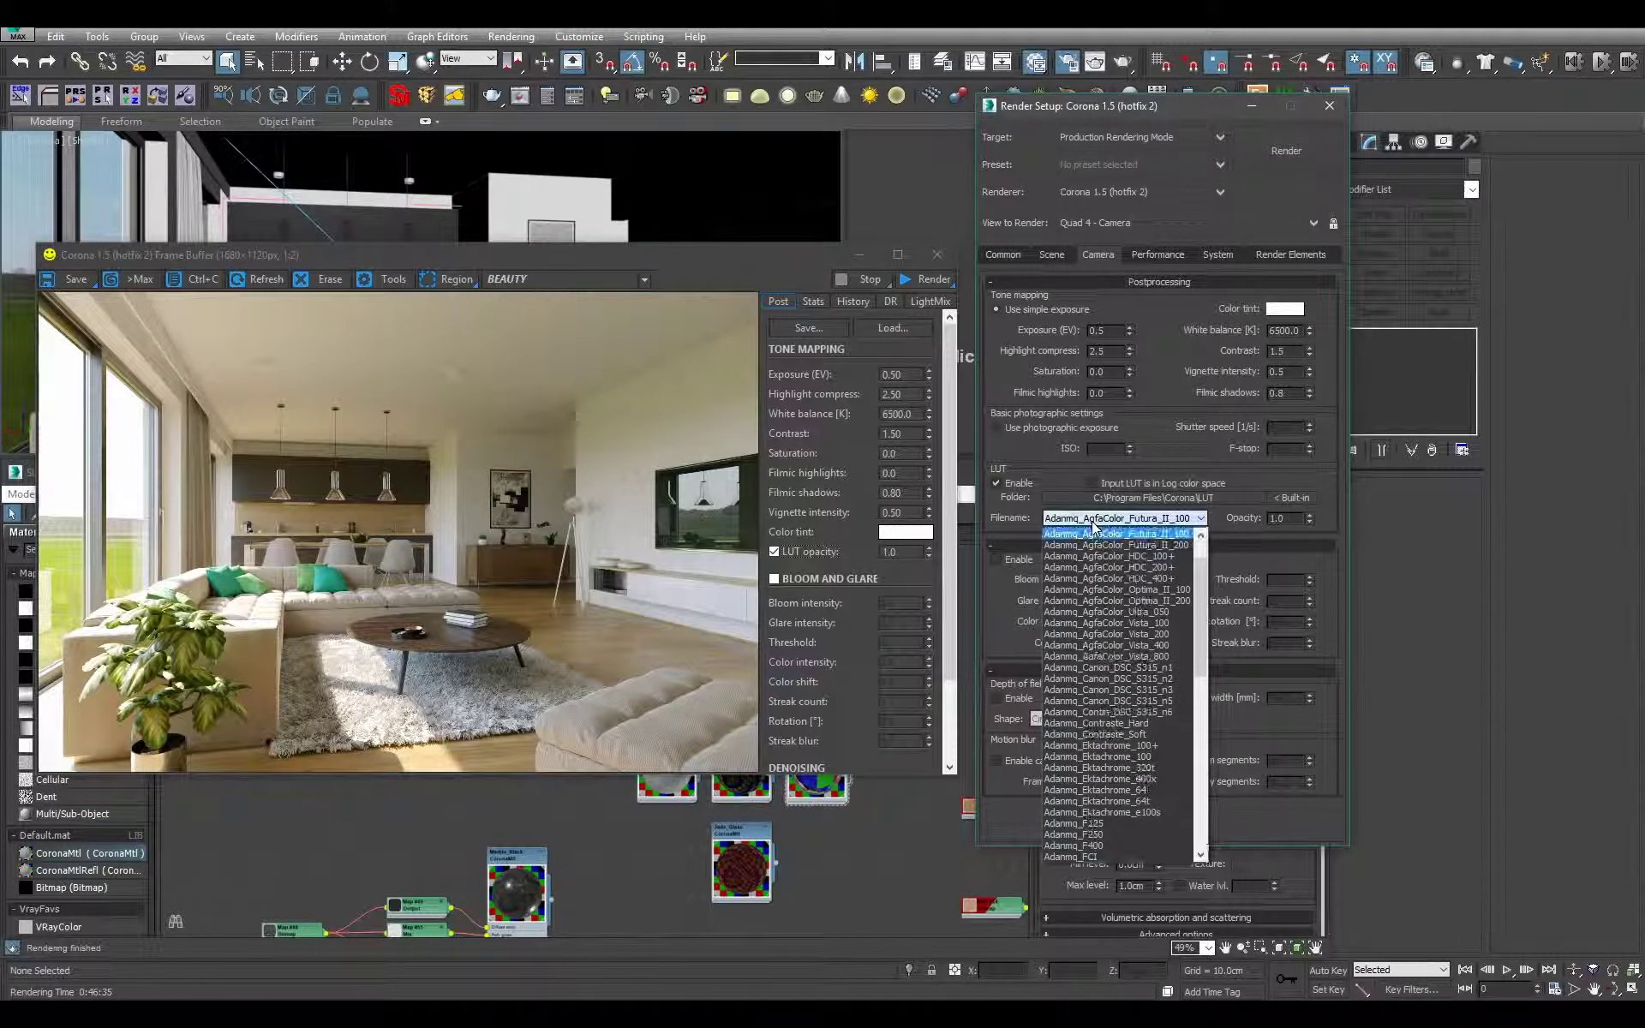
click(1091, 521)
scroll(1091, 521, down, 1)
scroll(1091, 521, down, 2)
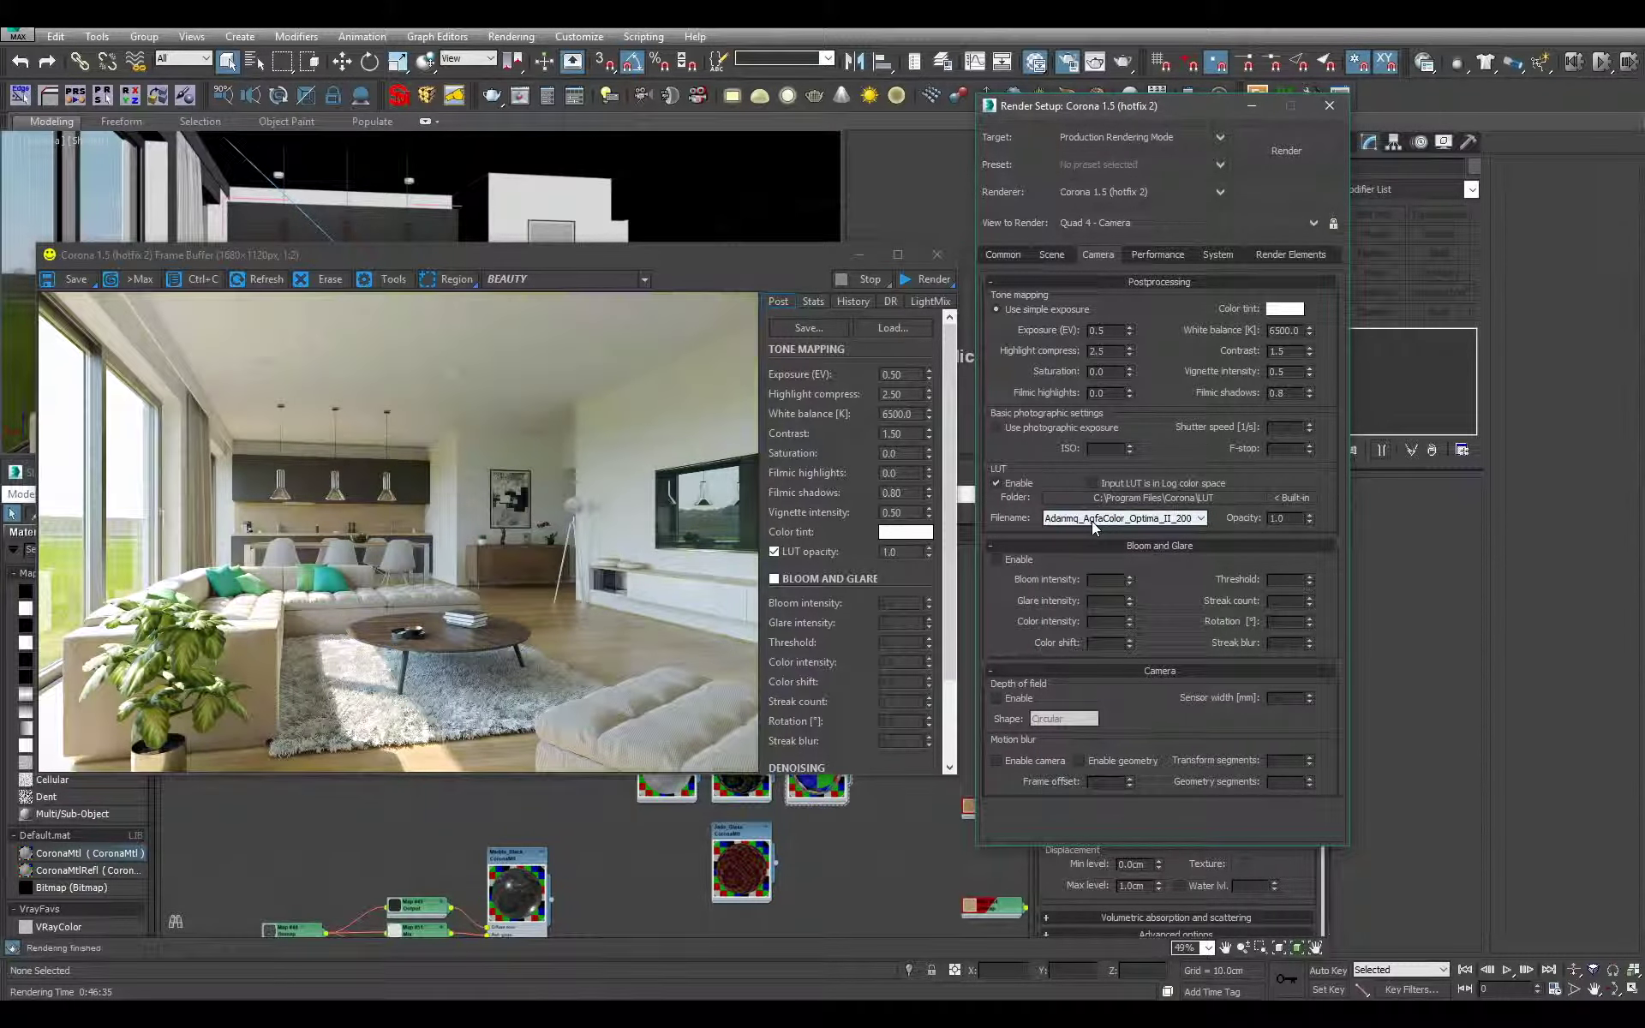
scroll(1092, 521, down, 2)
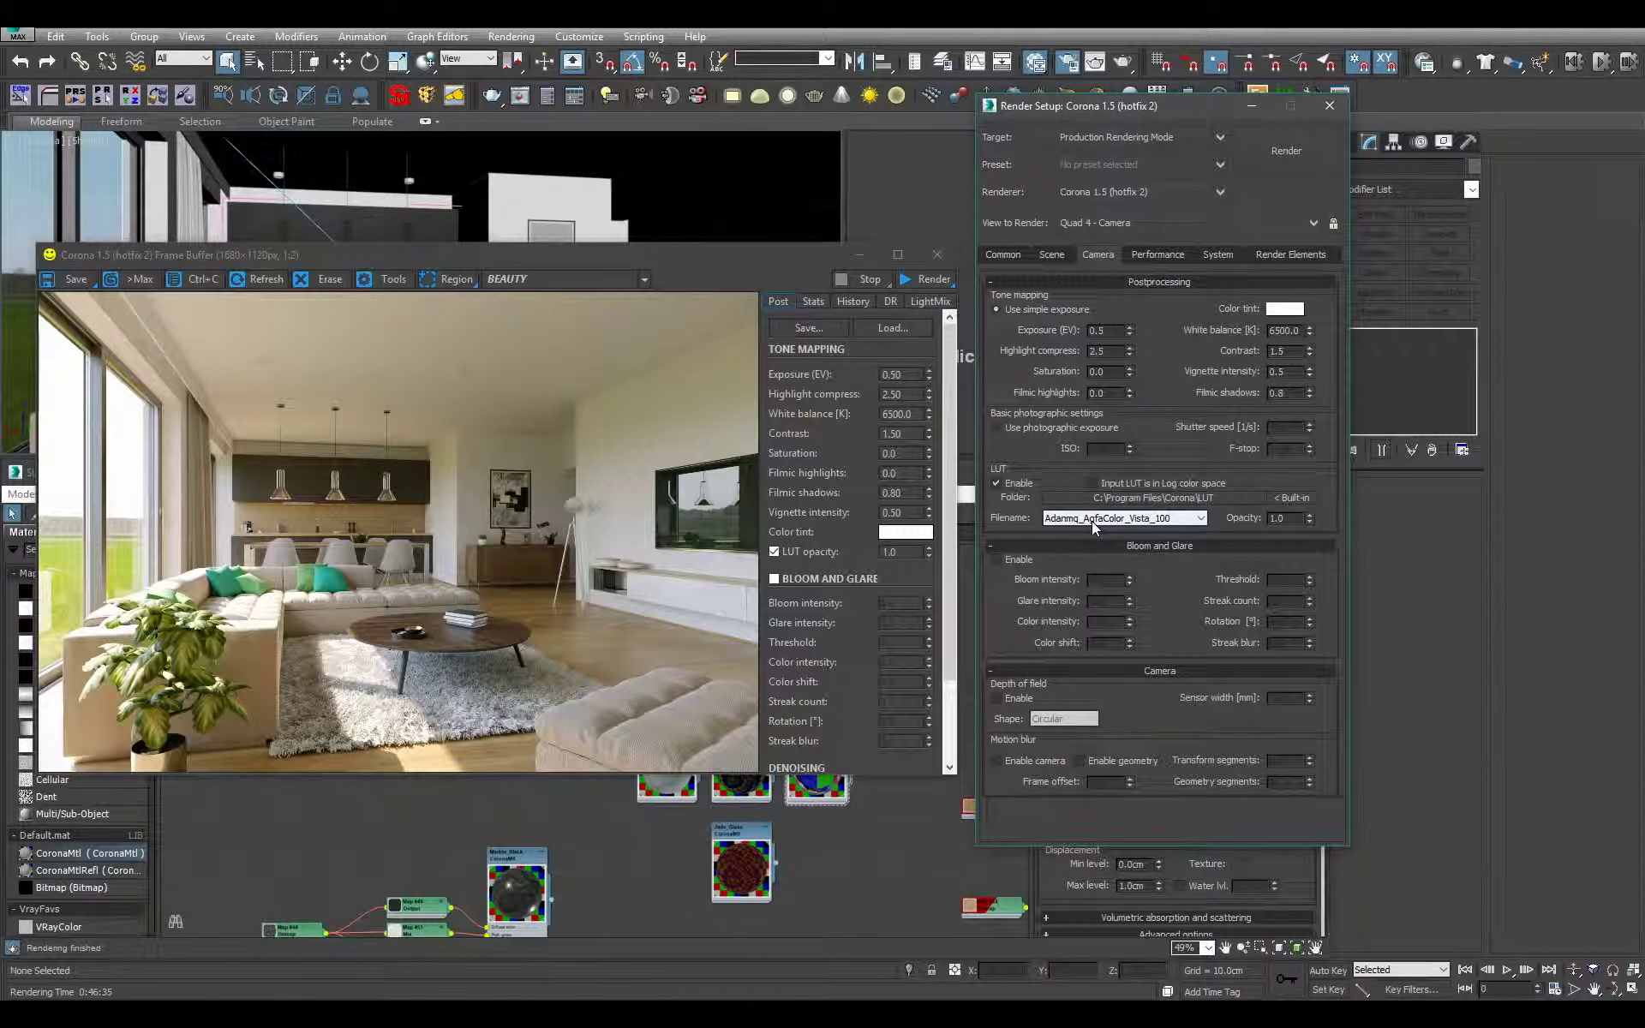
click(998, 481)
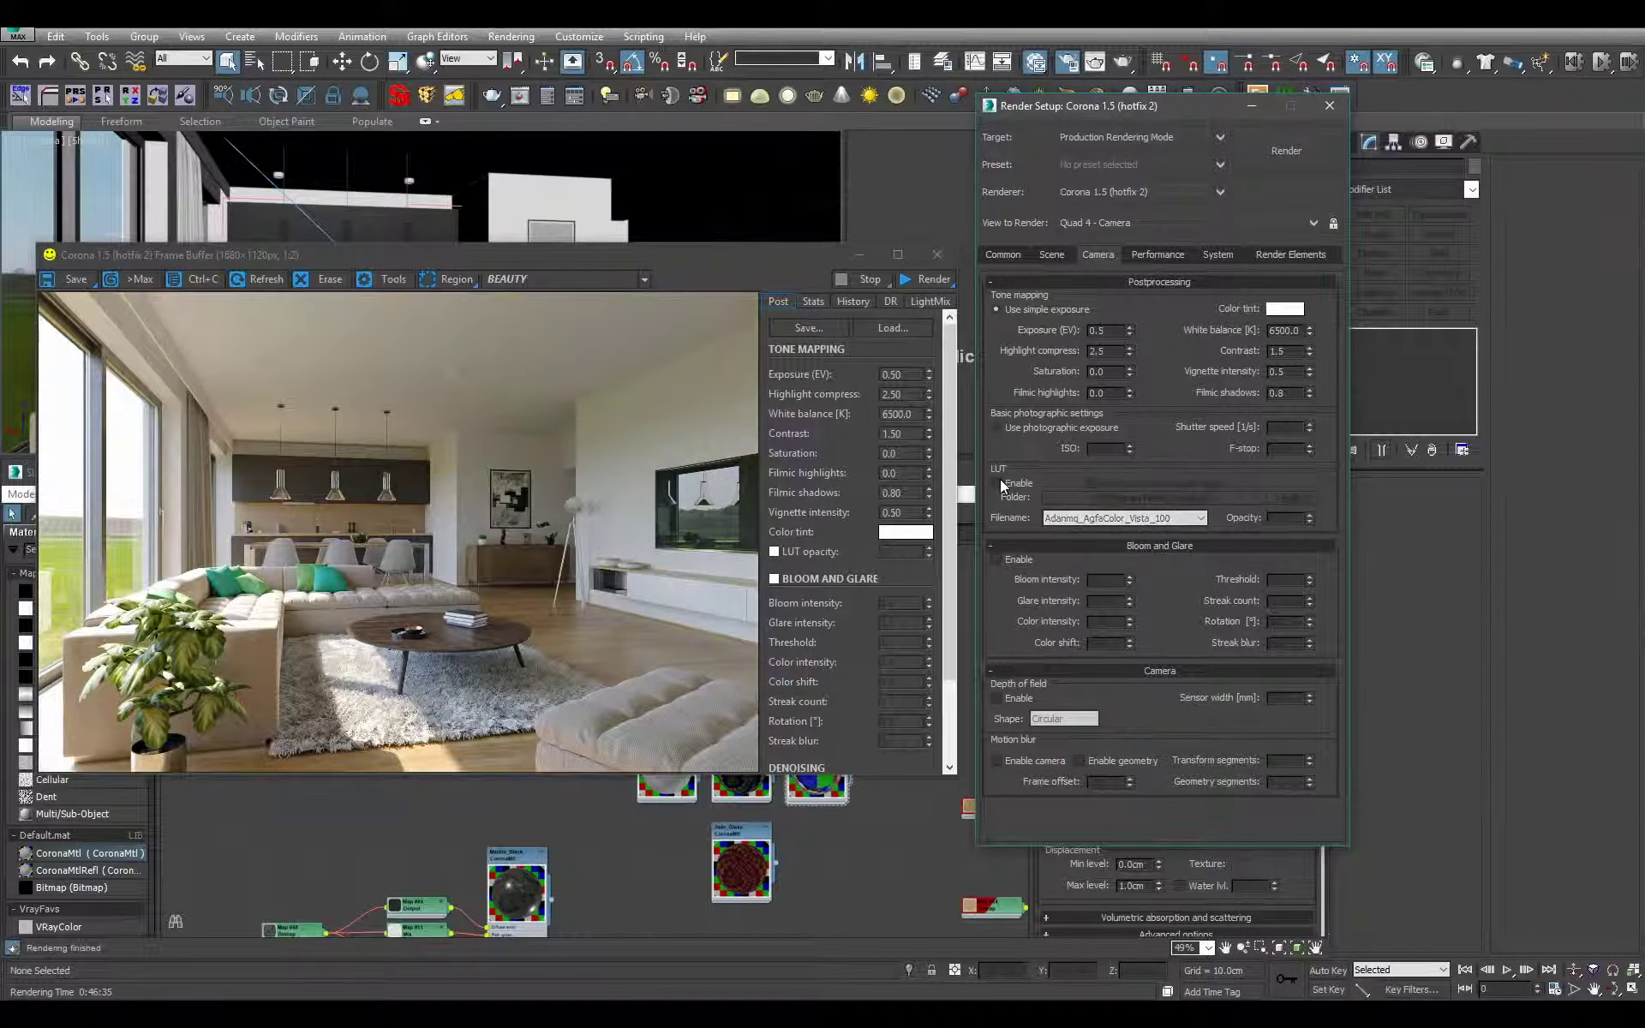
click(998, 482)
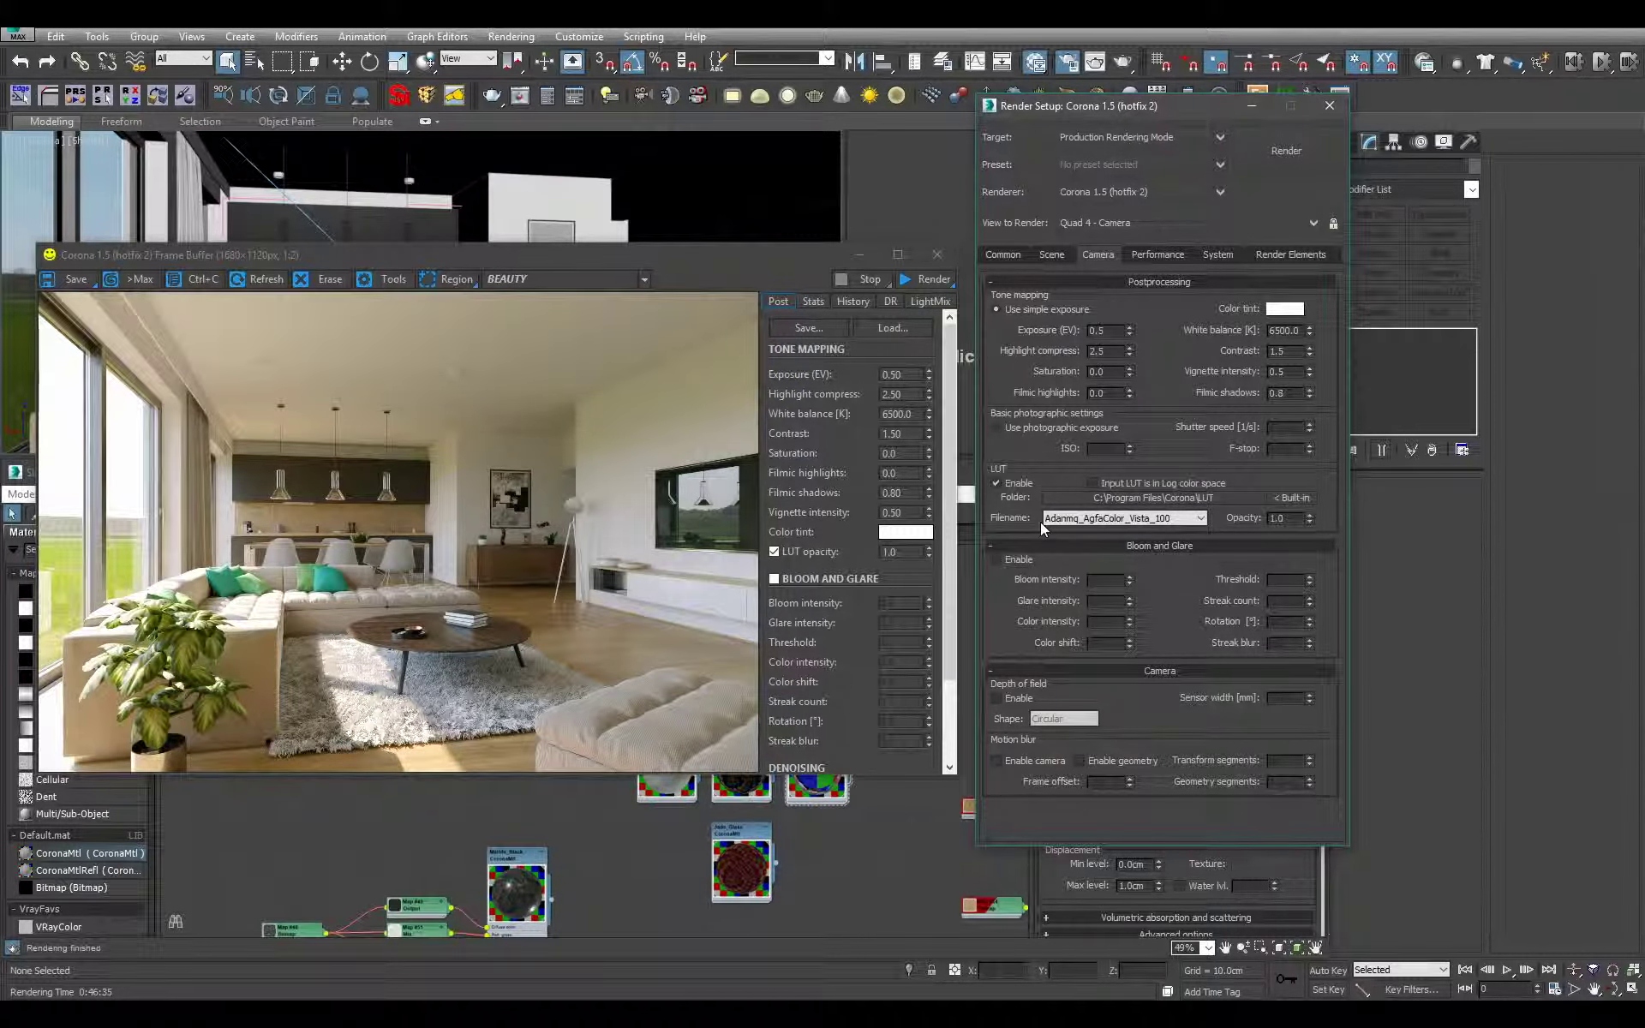
- Maximize the frame buffer and set the Contrast to 3 after trying 2
double_click(661, 256)
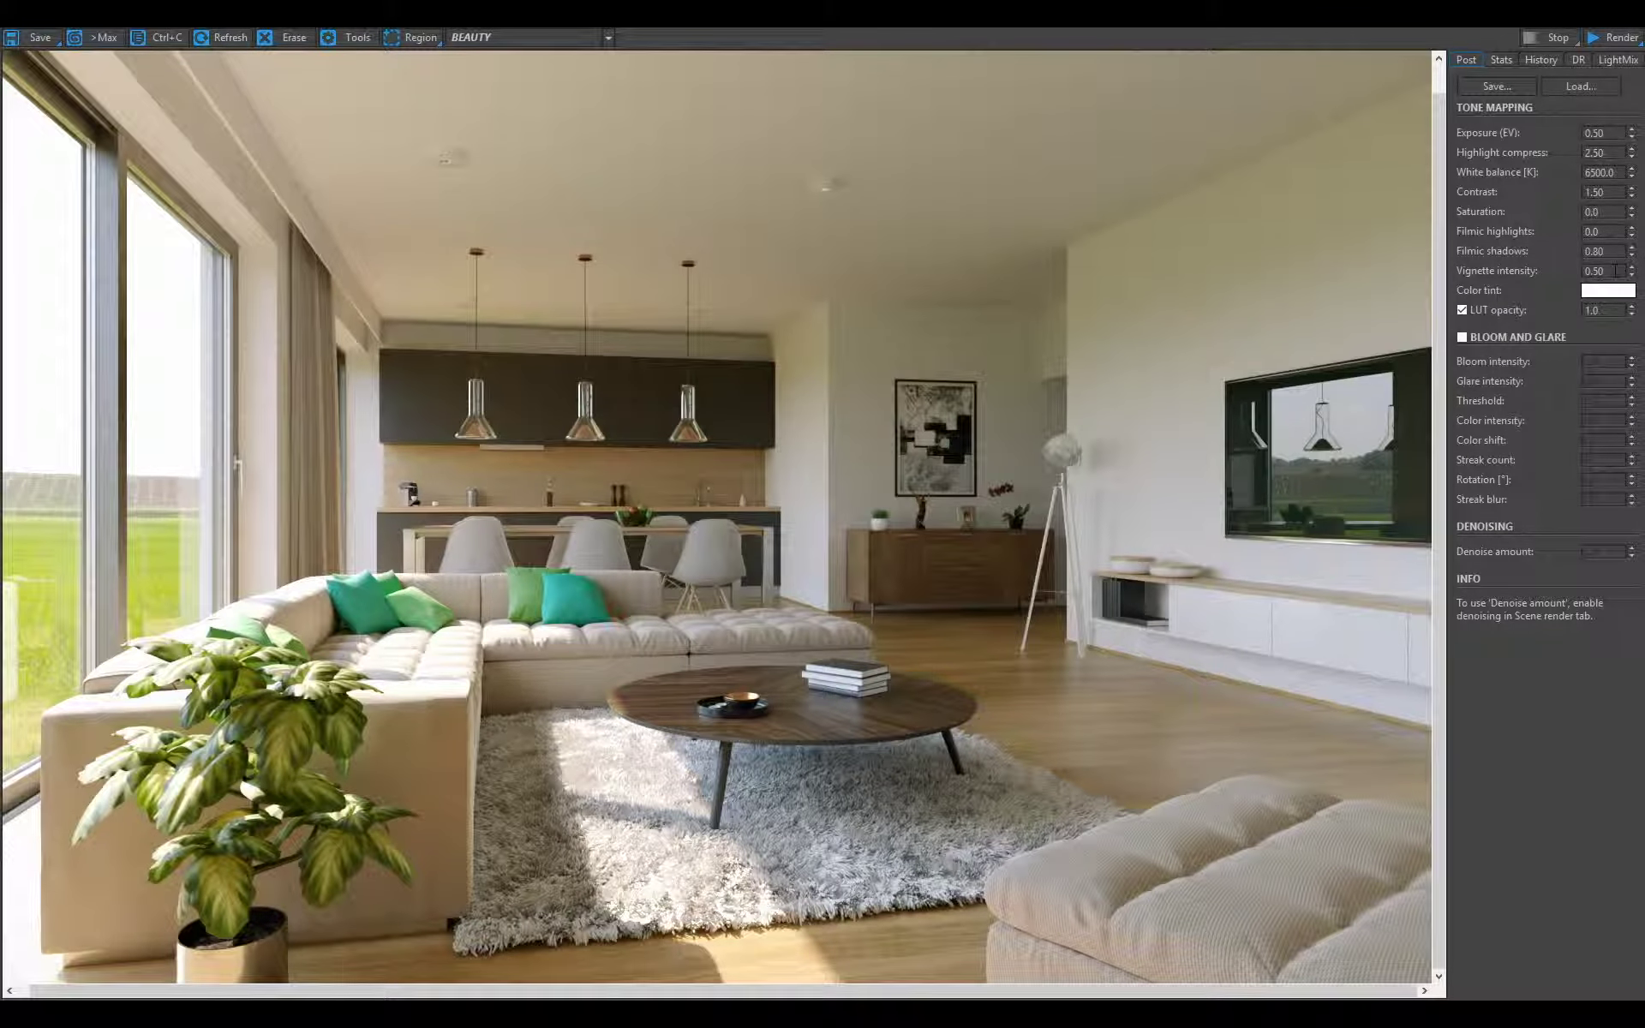
drag(1610, 194, 1458, 191)
text(2)
key(Return)
text(3)
key(Return)
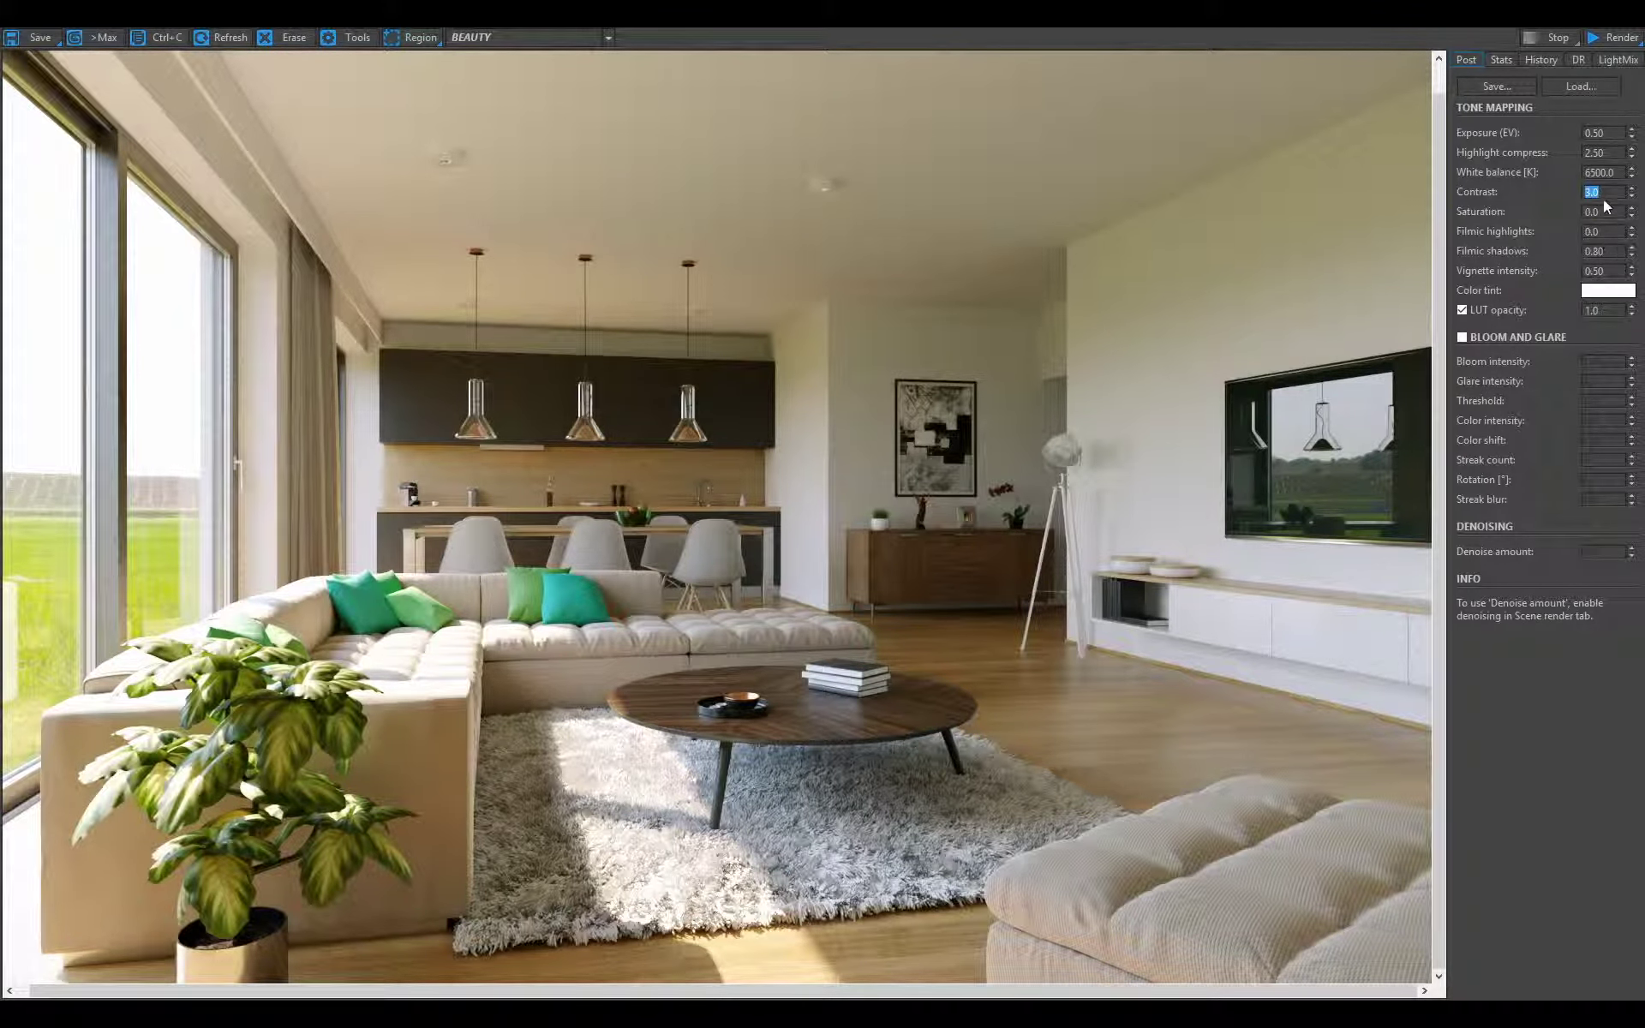
- Set the White balance to 7000 K and check the effect on the render
drag(1631, 171, 1625, 123)
double_click(1602, 171)
text(7000)
key(Return)
click(910, 411)
scroll(920, 416, up, 1)
scroll(922, 417, down, 1)
middle_drag(1212, 659, 1222, 656)
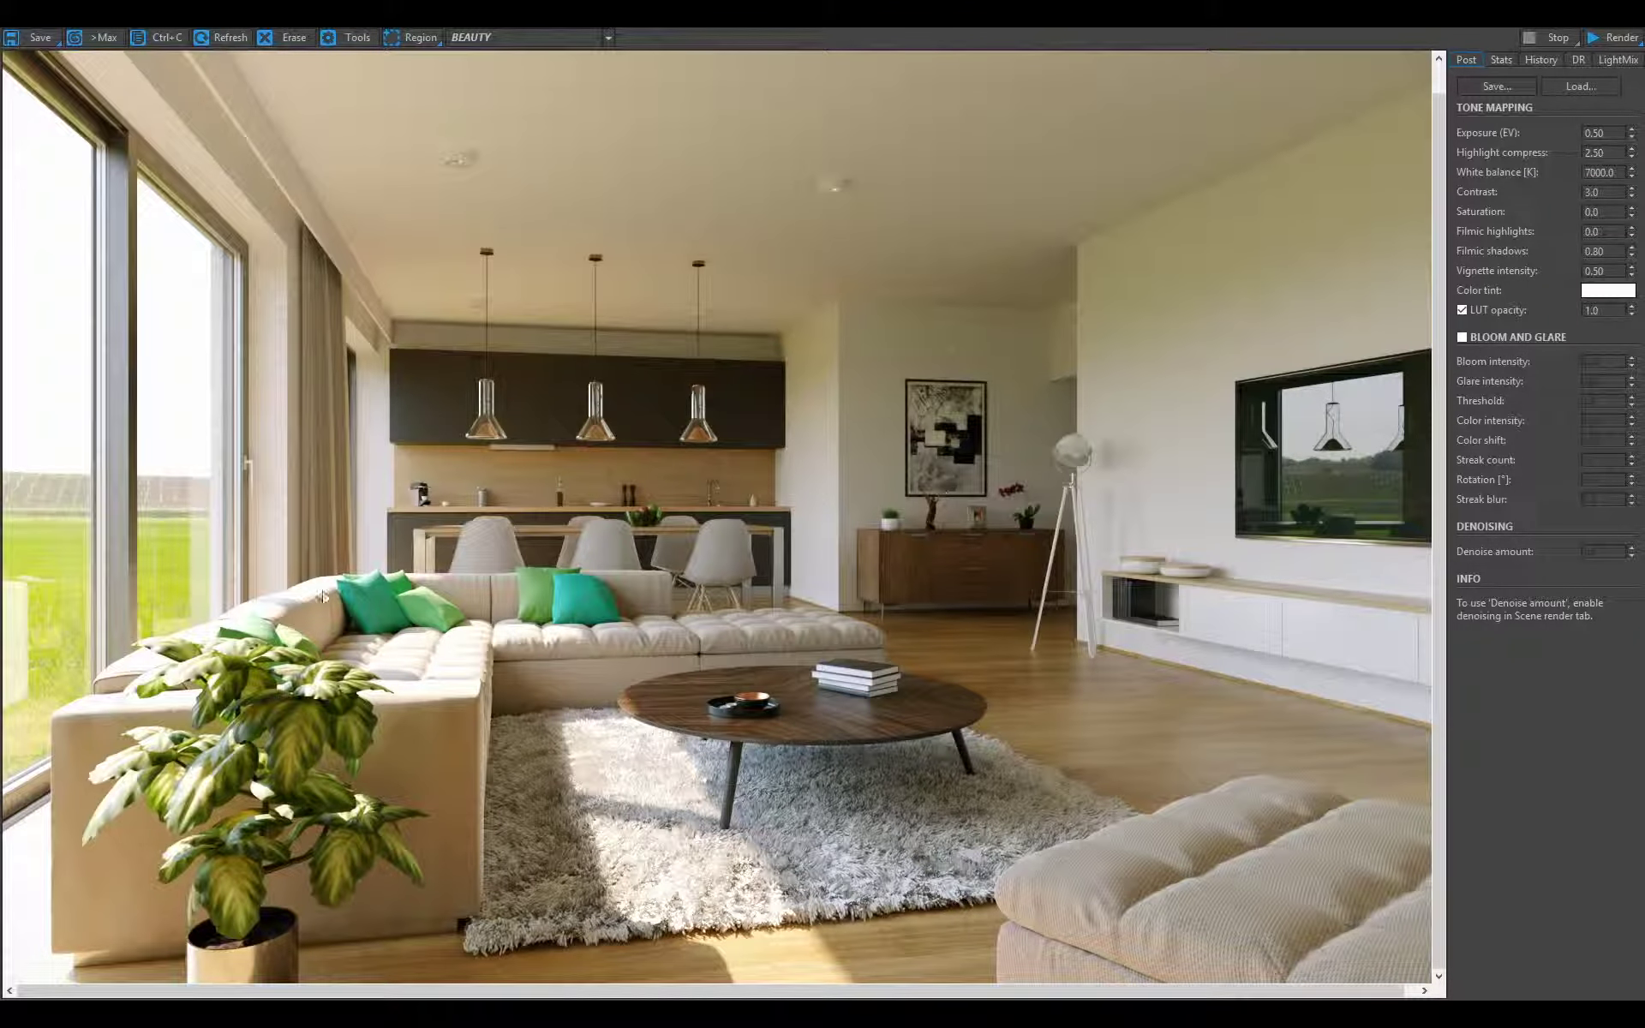
- Enable bloom and glare, try bloom intensities of 10 and 5, and settle on 4
click(1461, 337)
key(Tab)
text(10)
key(Return)
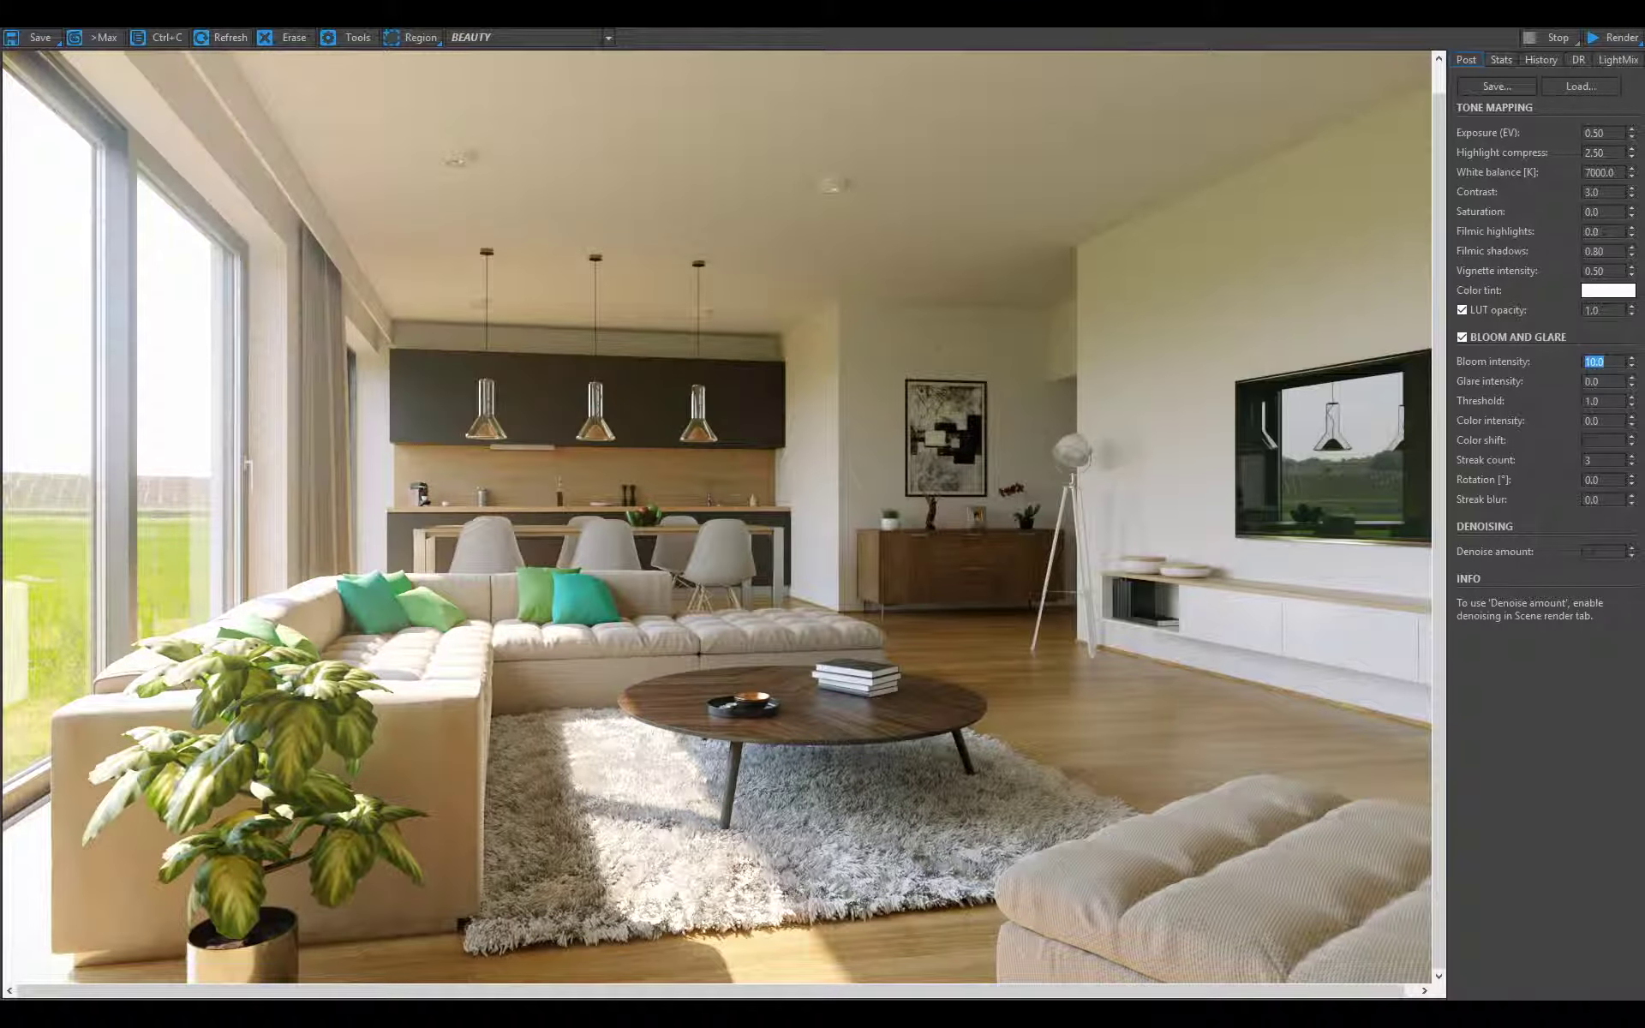
text(5)
key(Return)
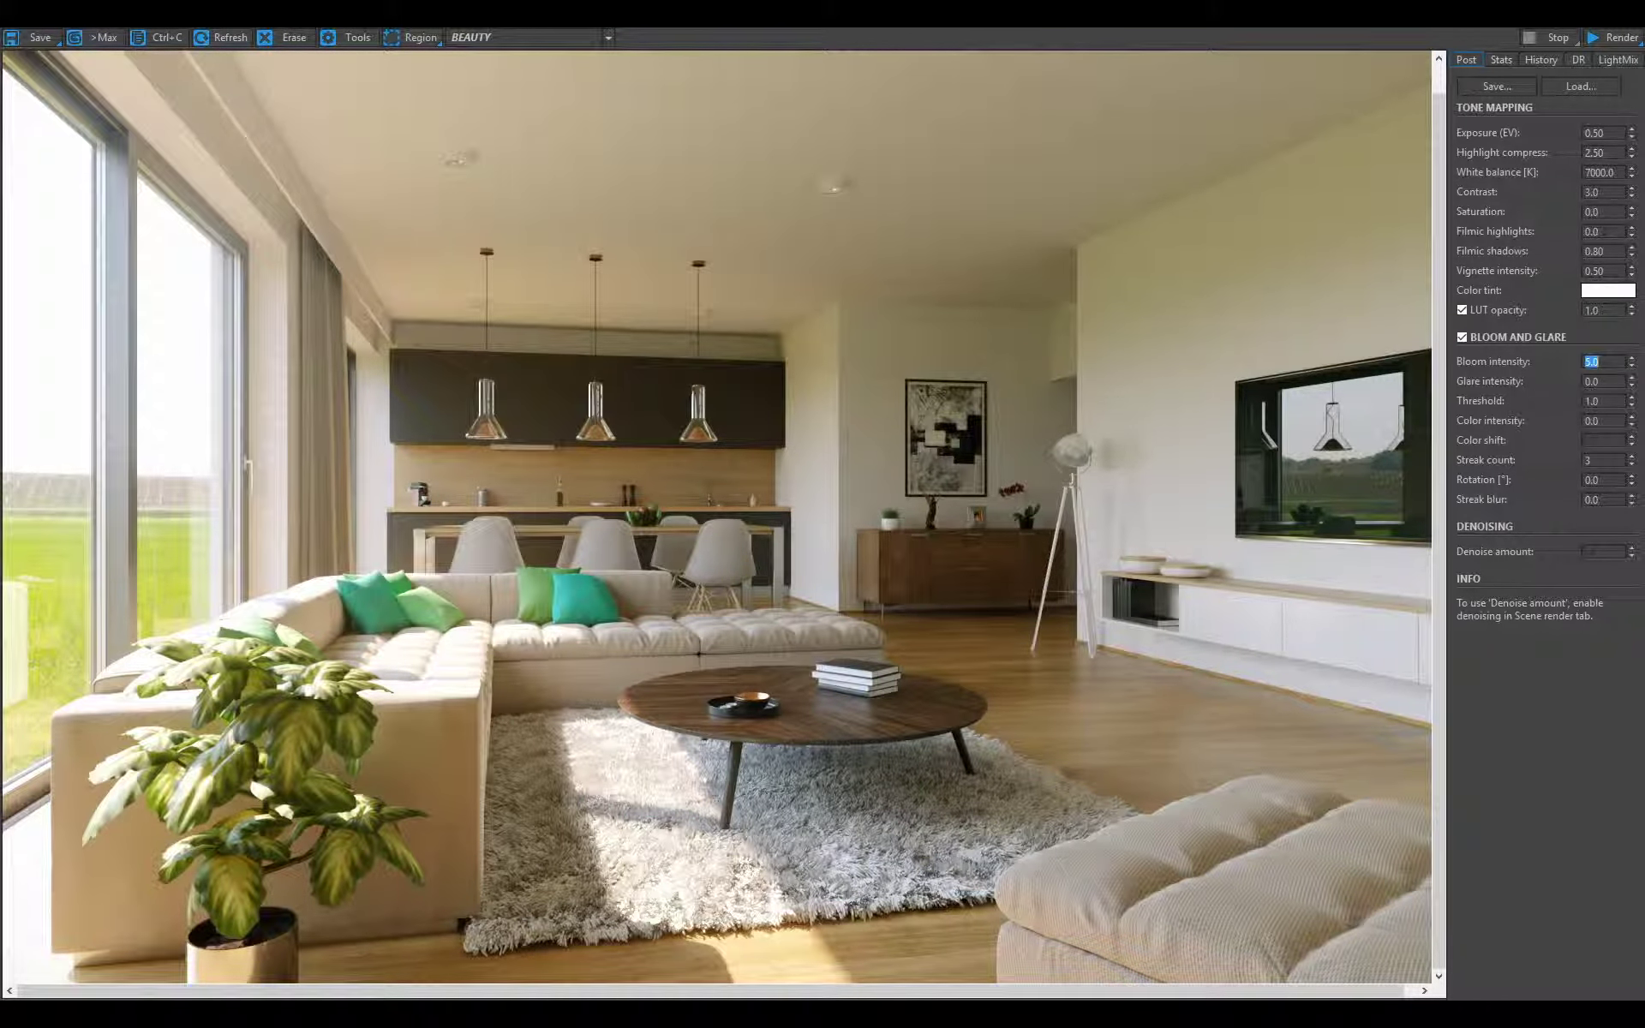
text(3)
key(Return)
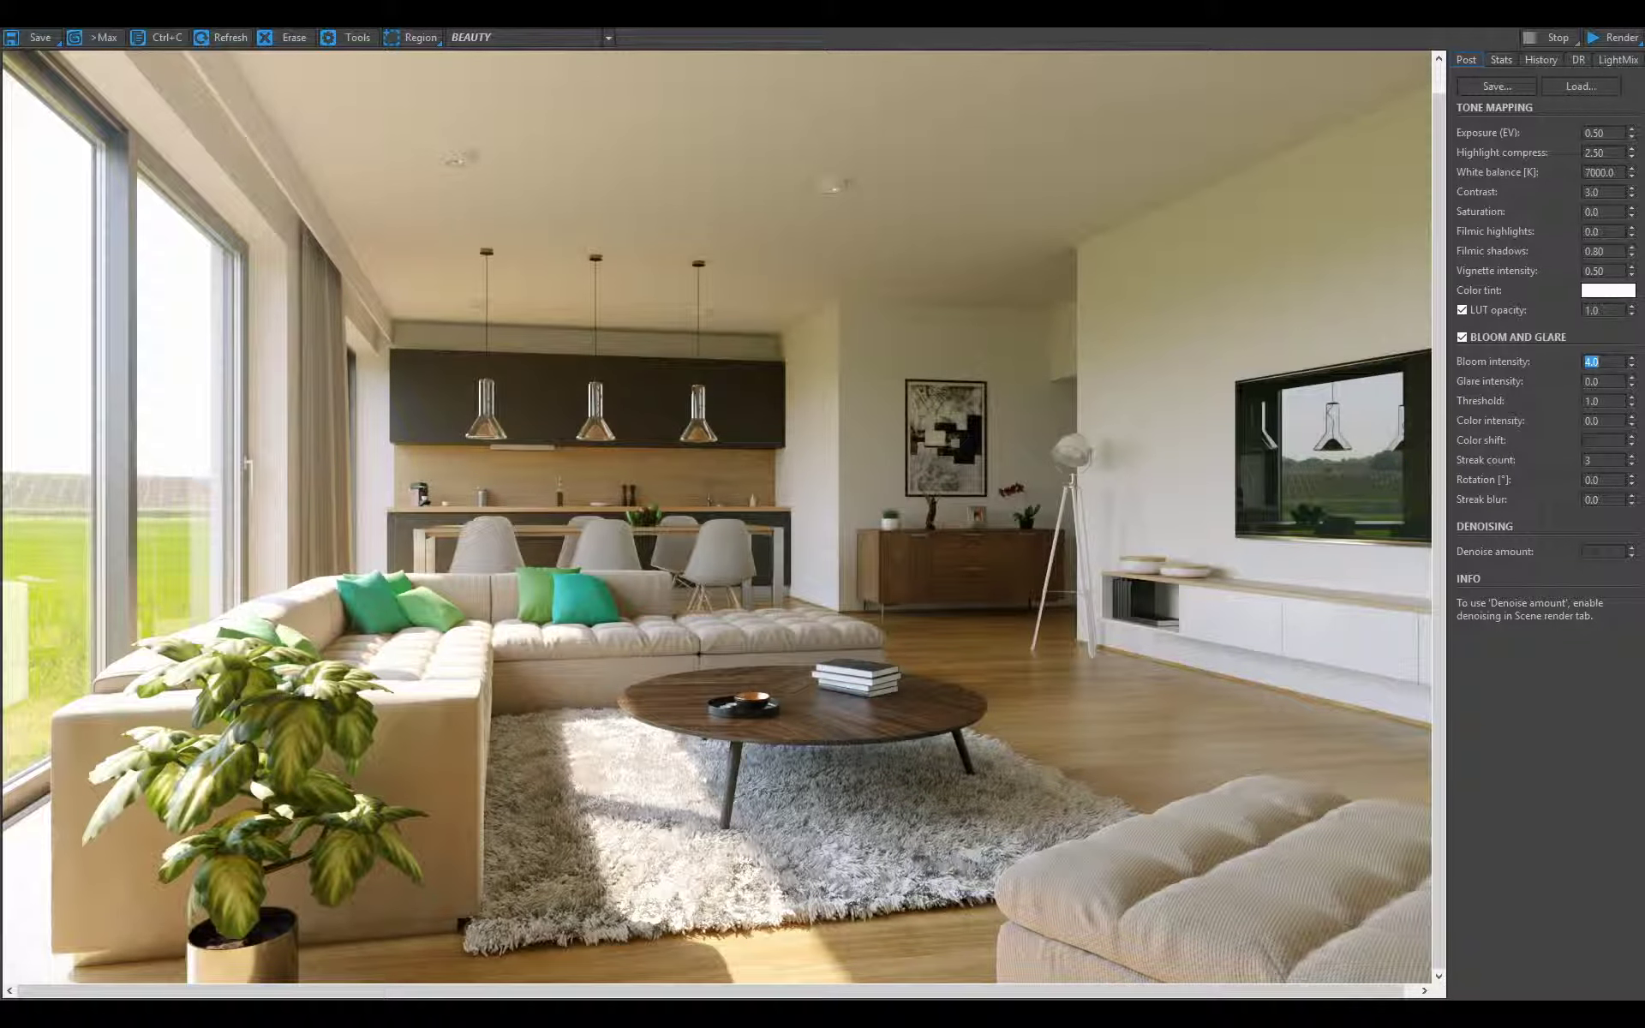
text(5)
key(Return)
- Try glare intensities of 1 and 3, set the value to 2, and check the image up close
click(1607, 383)
text(1)
key(Return)
text(3)
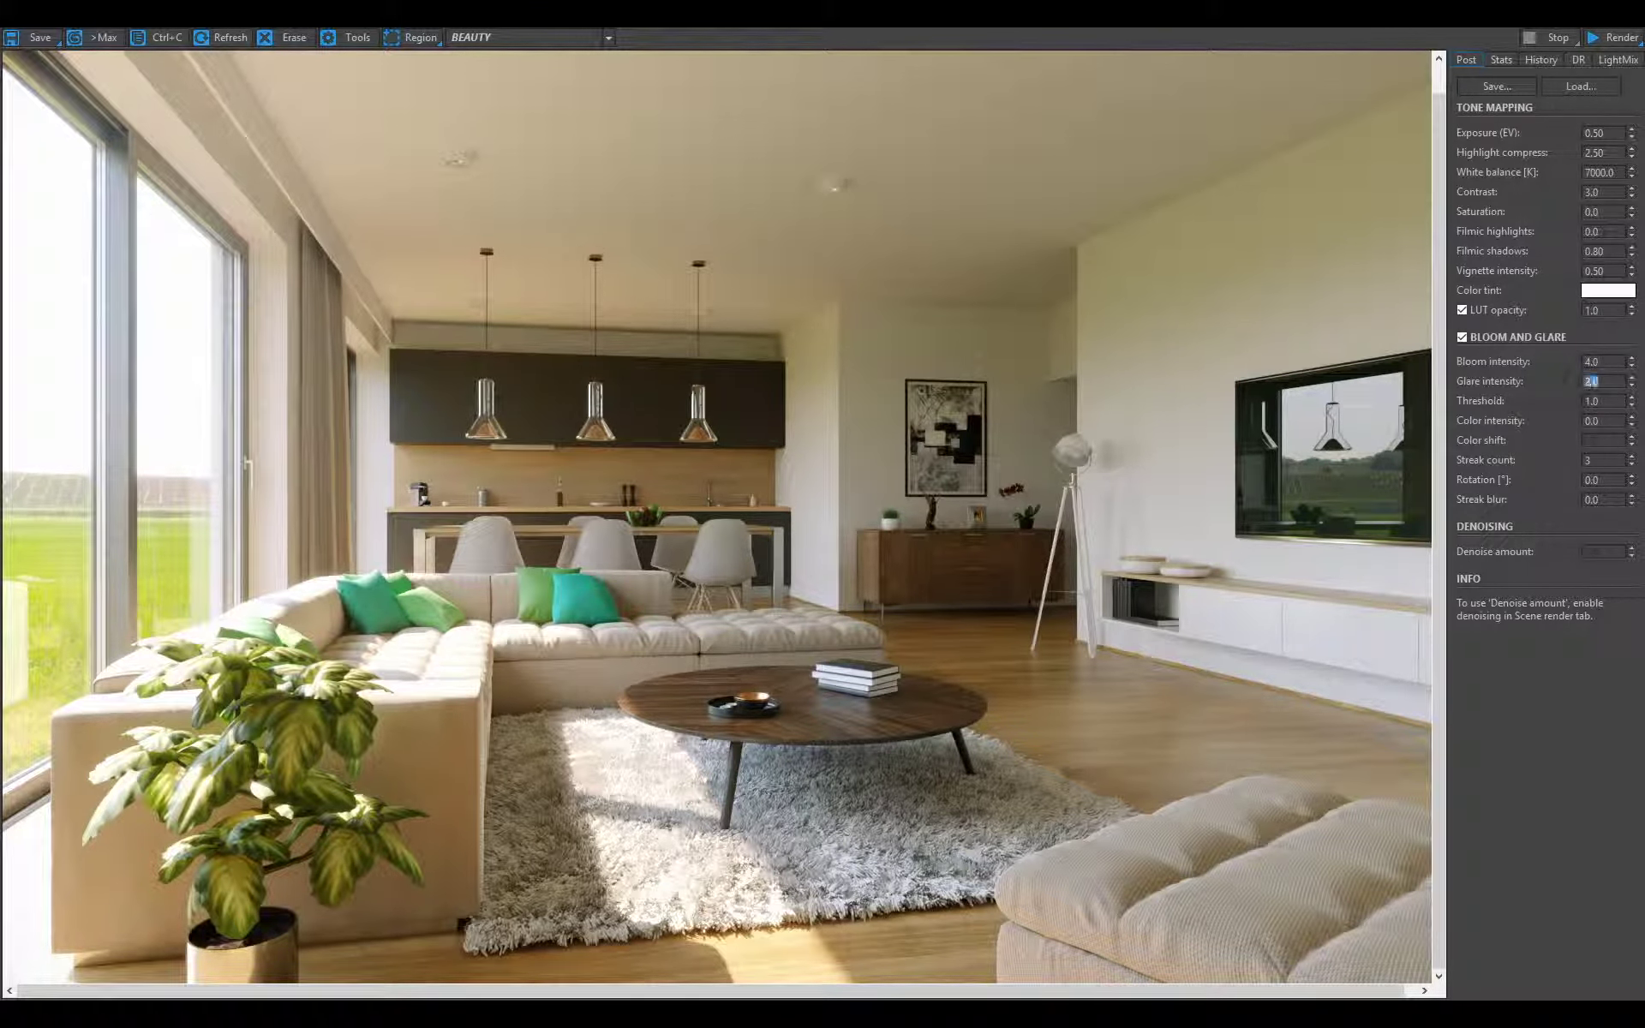
key(Return)
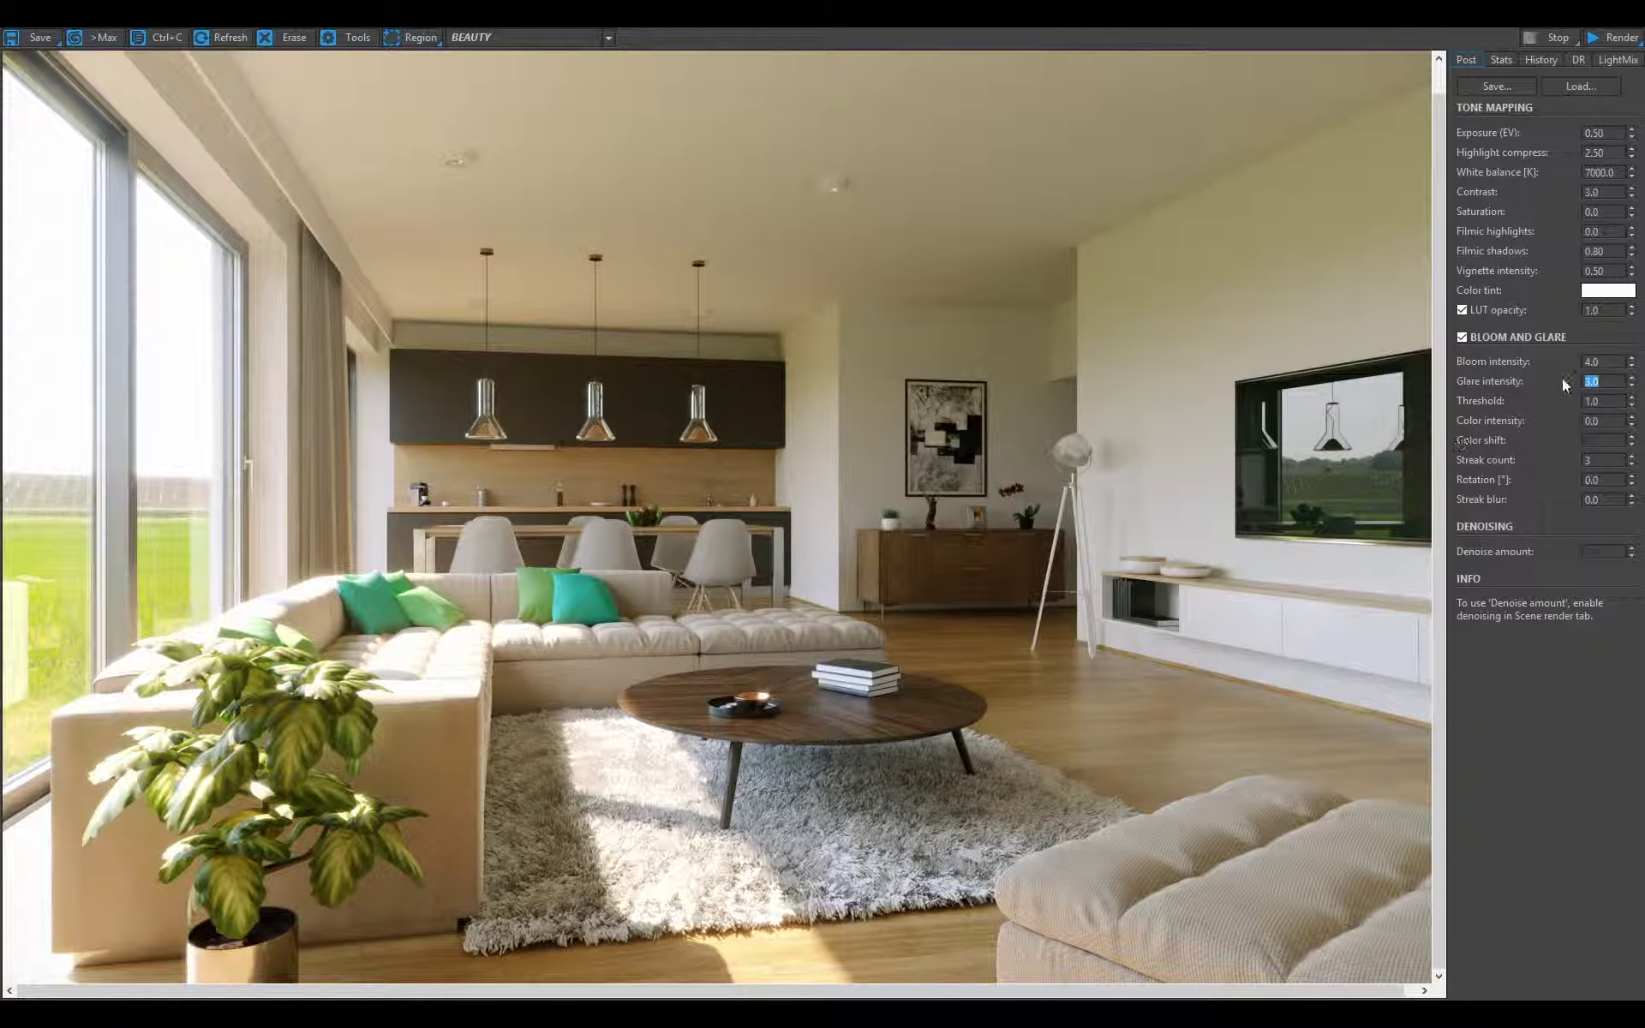
text(2)
key(Return)
scroll(762, 723, up, 2)
scroll(785, 638, down, 2)
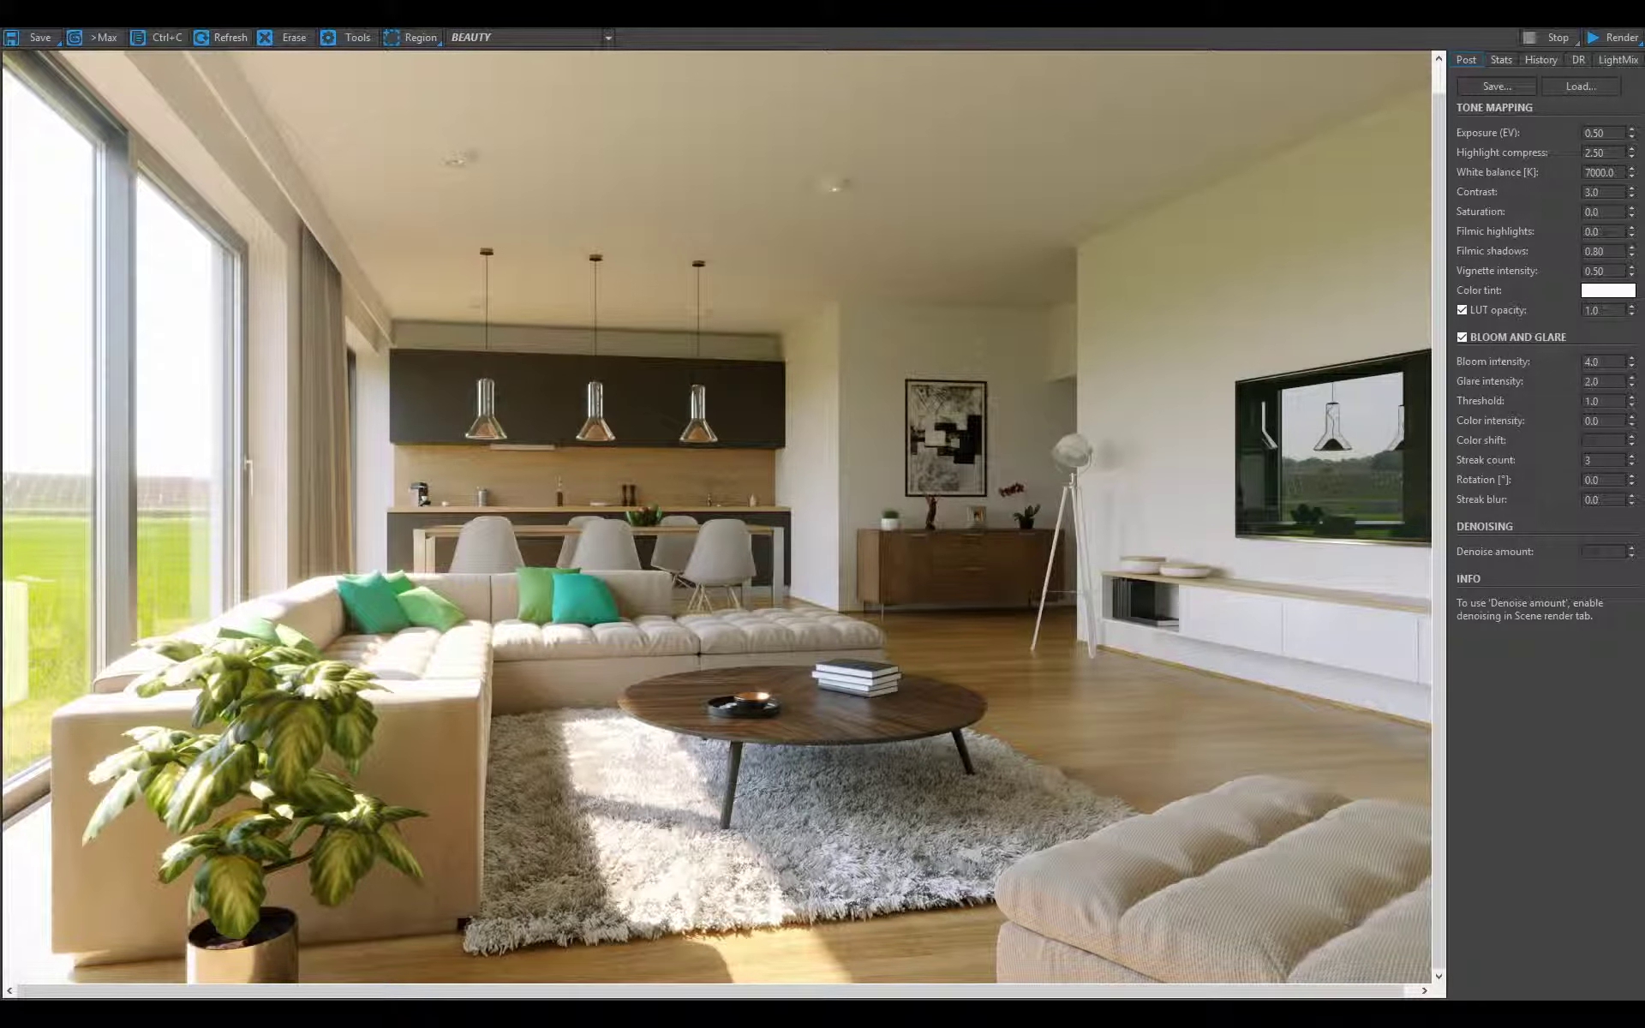
- Switch the glare off with an intensity of 0 for comparison, and set it to 1
drag(1604, 382, 1505, 381)
text(0)
key(Return)
text(1)
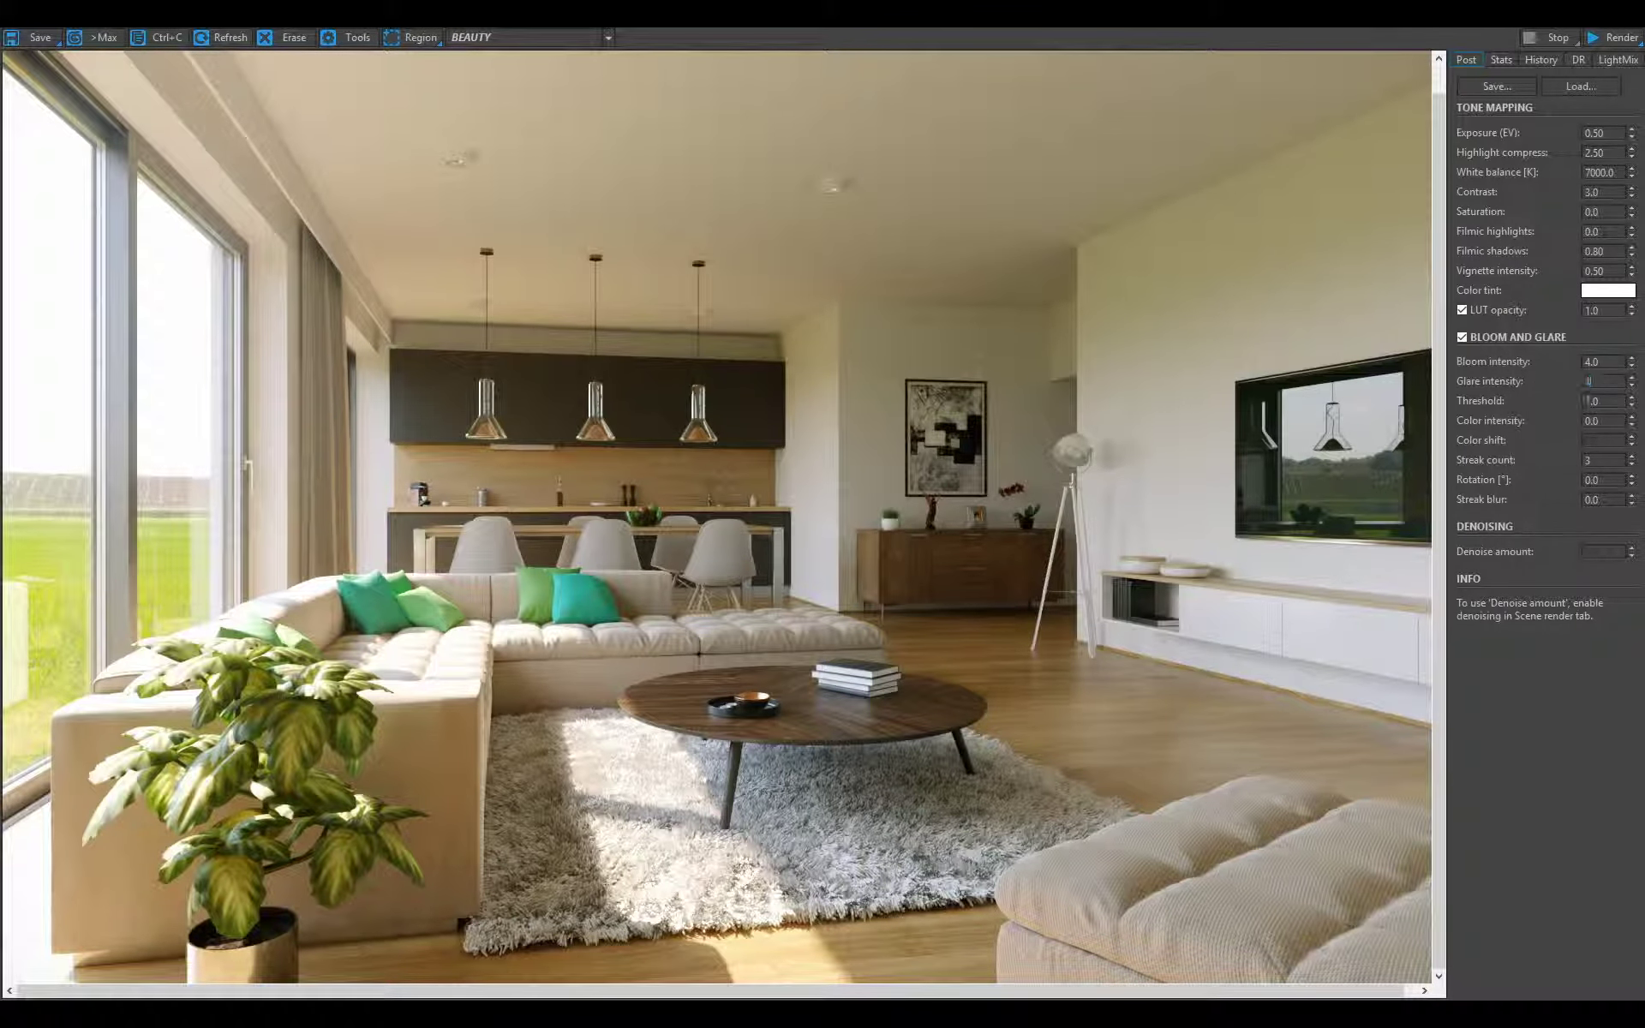
key(Return)
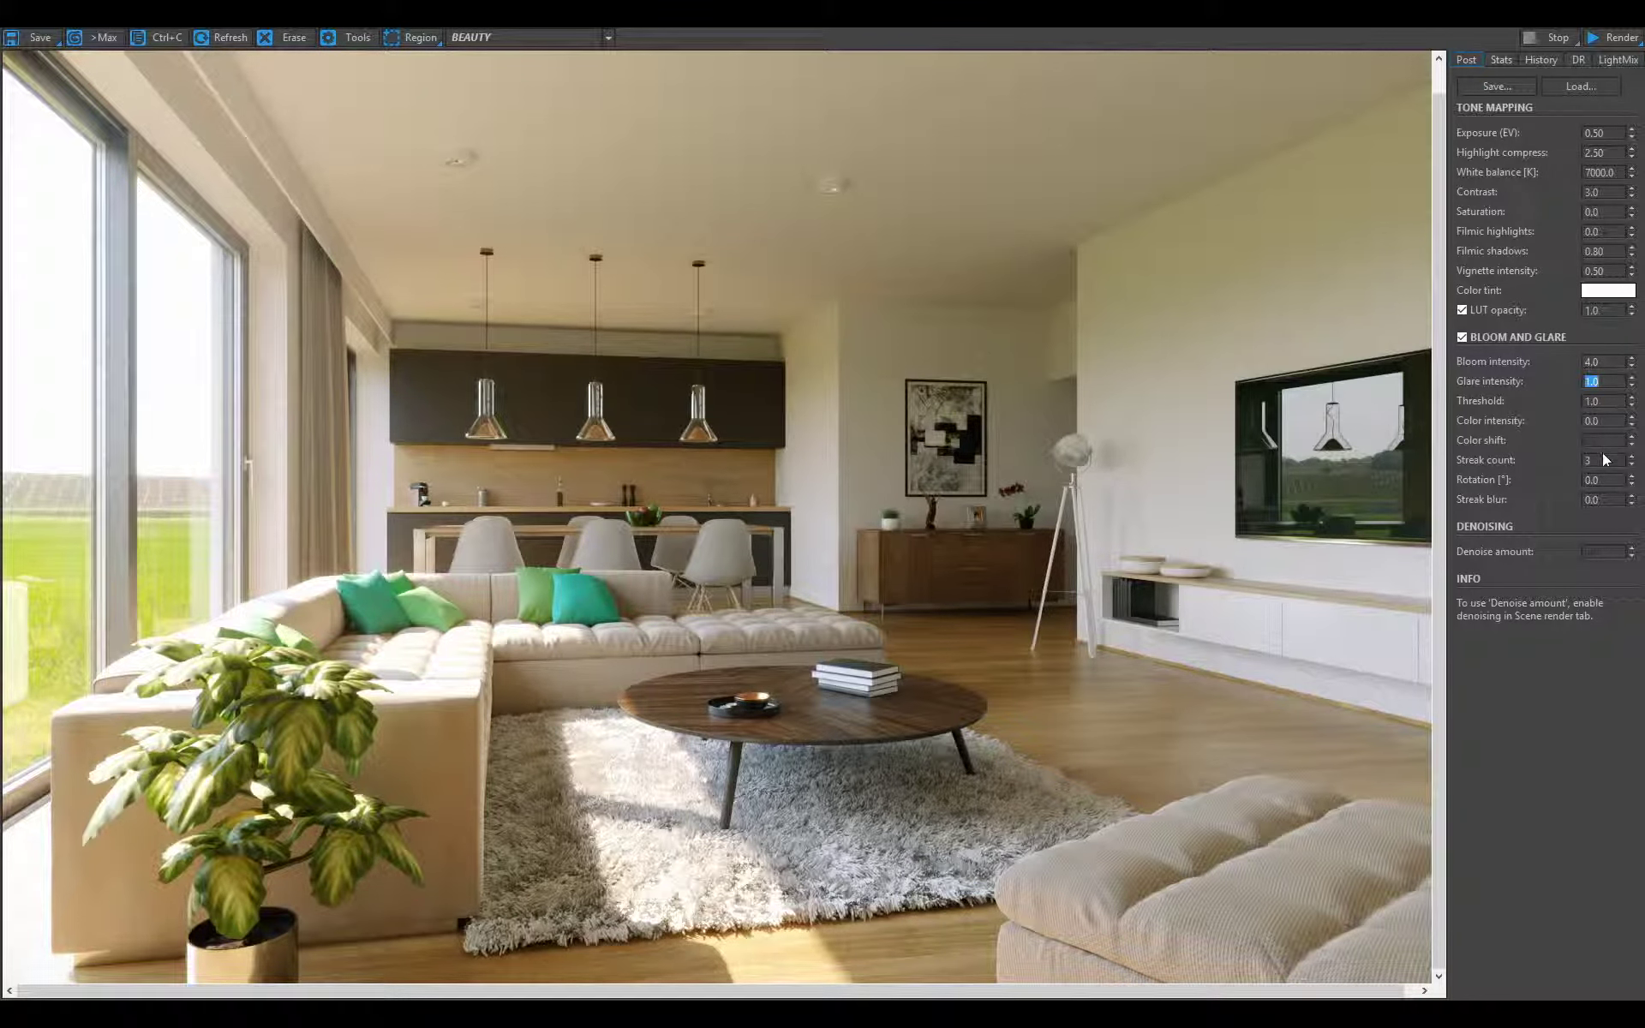
- Set the glare Rotation to 10° and the Streak blur to 0.3
click(1595, 480)
text(10)
key(Tab)
text(0.3)
key(Return)
- Compare the render at a lower glare intensity, and restore the glare intensity to 1
click(542, 632)
click(1591, 381)
text(0)
key(Return)
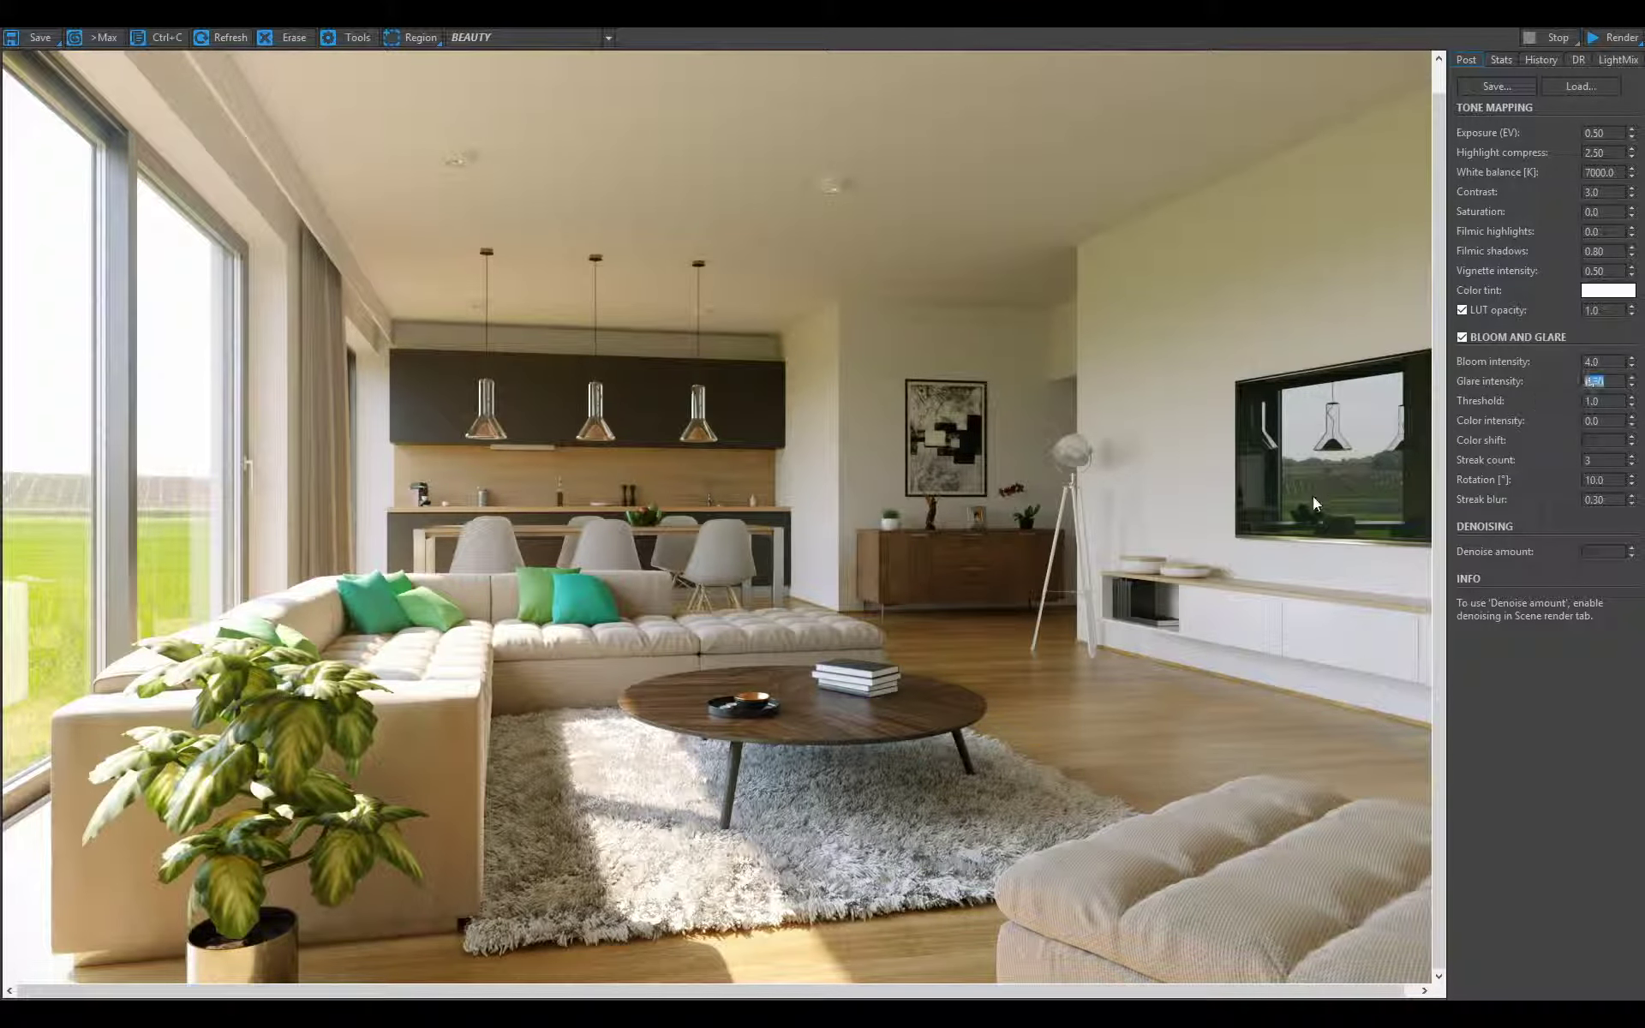
text(1)
key(Return)
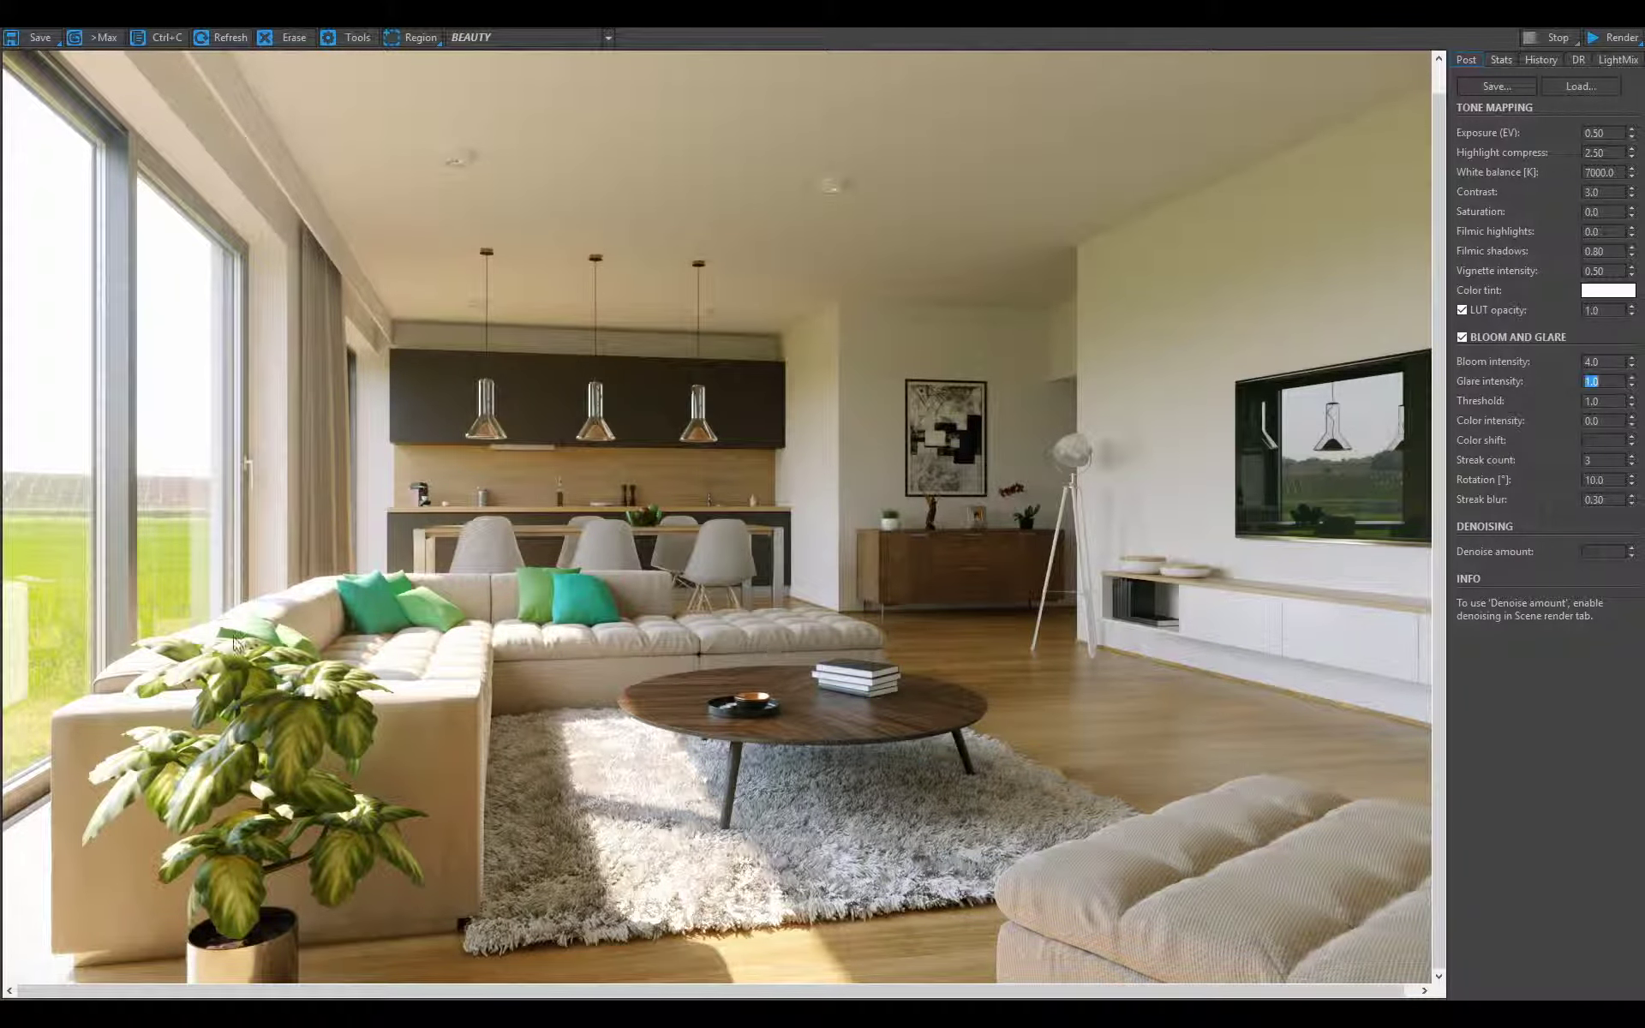
- Inspect the highlights near the window, and reduce the bloom intensity to 3 and the glare intensity to 0.5
click(311, 595)
scroll(311, 594, up, 2)
scroll(311, 595, up, 1)
scroll(345, 562, down, 3)
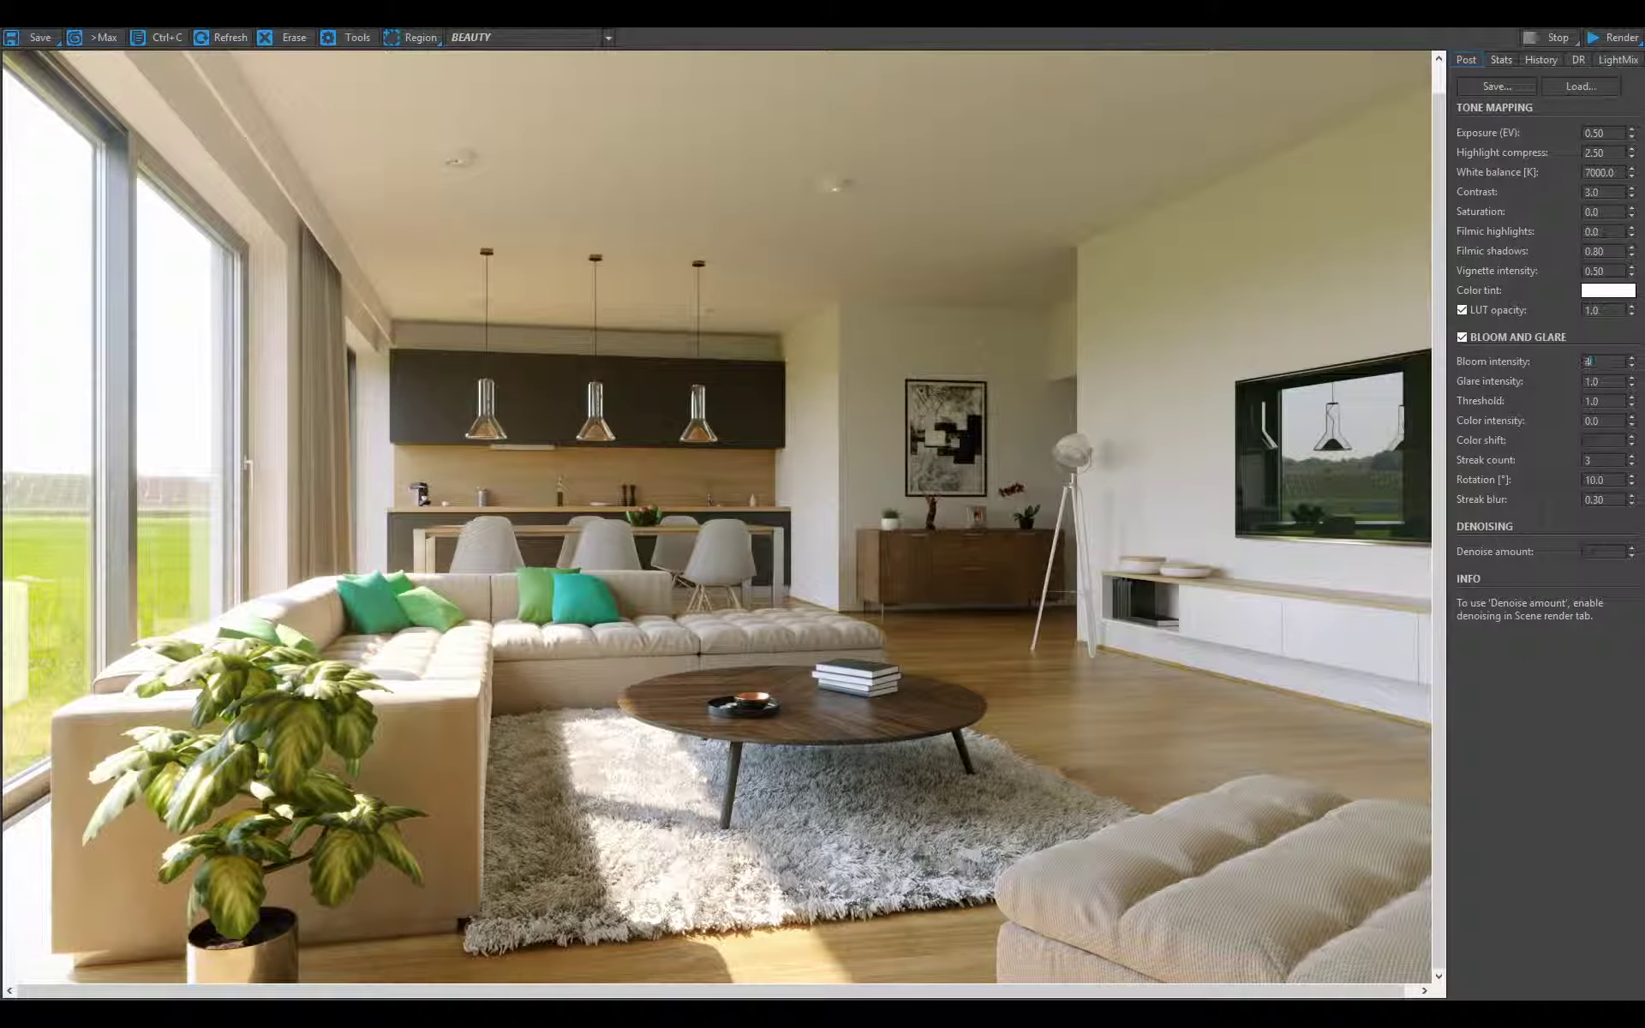
scroll(1589, 362, up, 2)
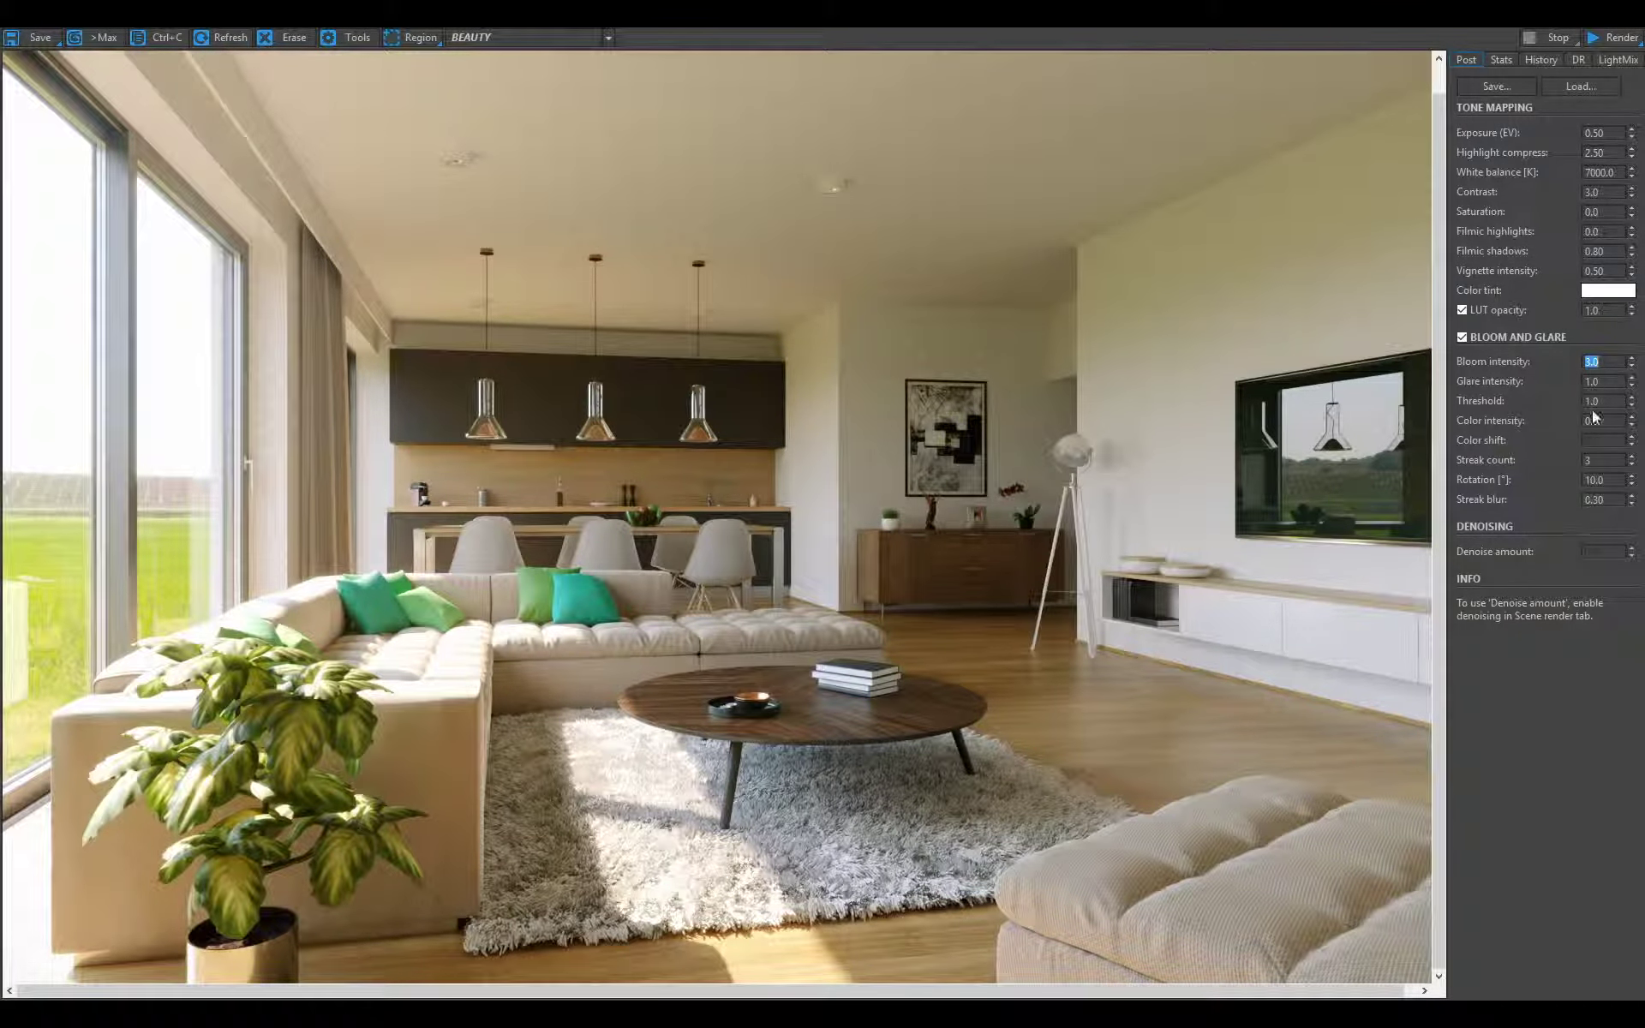
click(1594, 381)
scroll(1593, 381, down, 2)
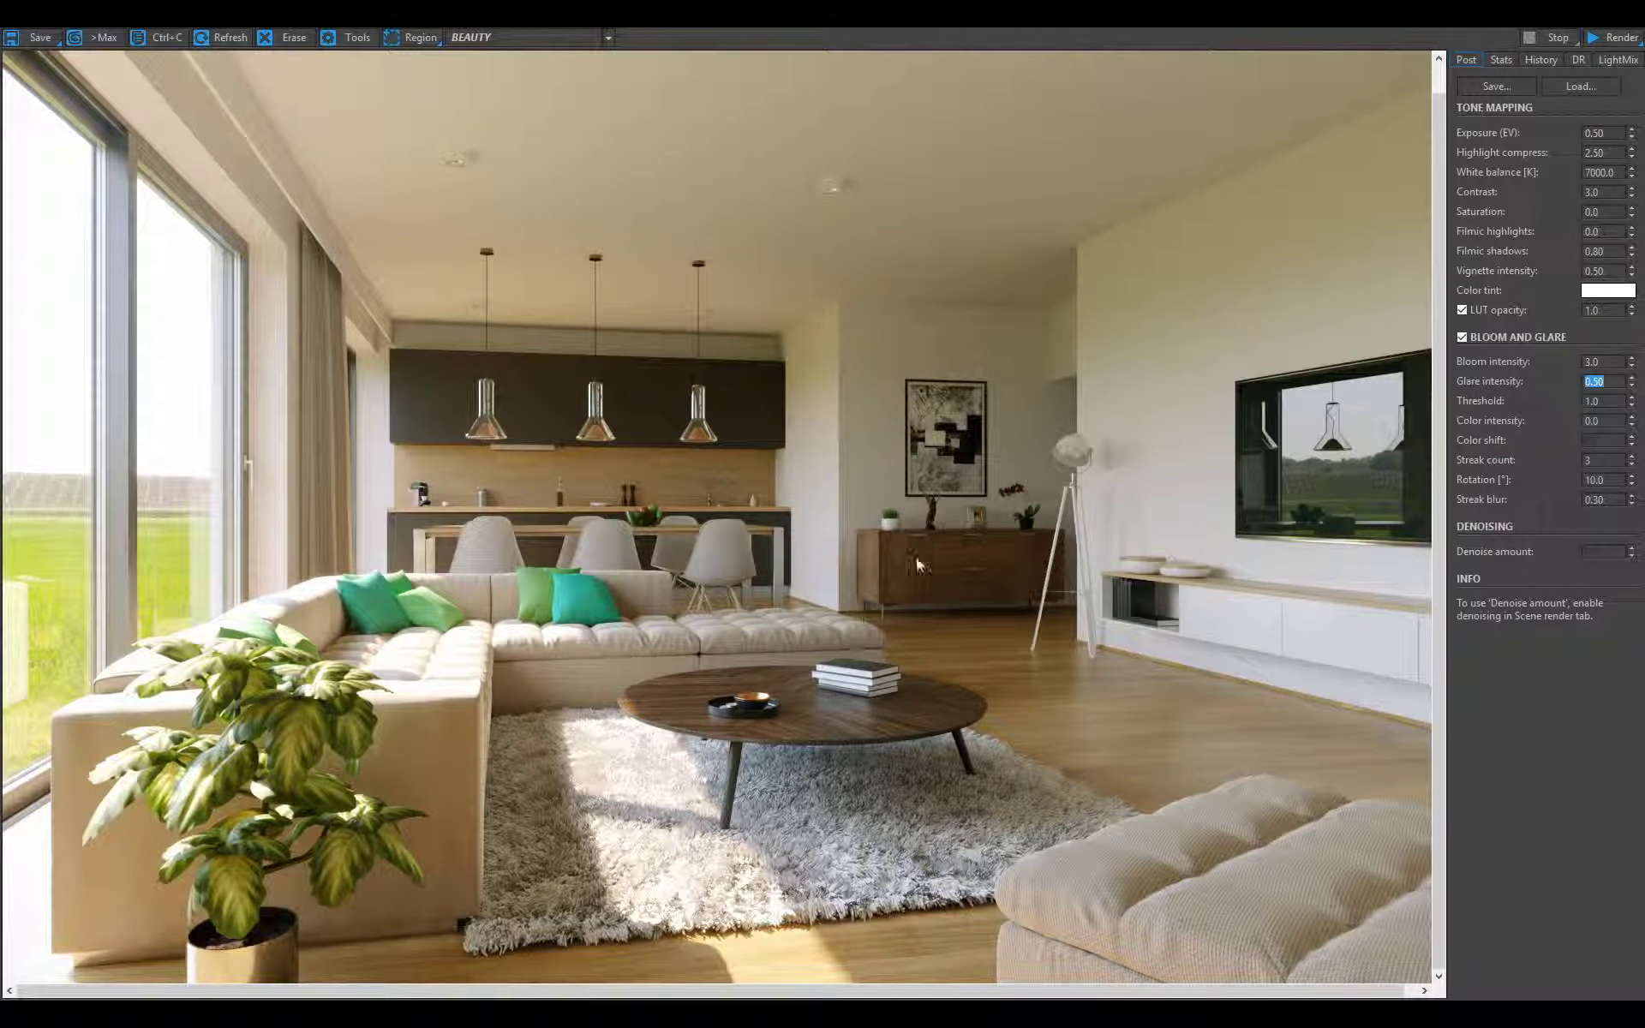
- Examine the glare on the coffee table's copper bowl by setting its intensity to 0 and back to 0.5
scroll(615, 638, up, 3)
scroll(1050, 814, up, 4)
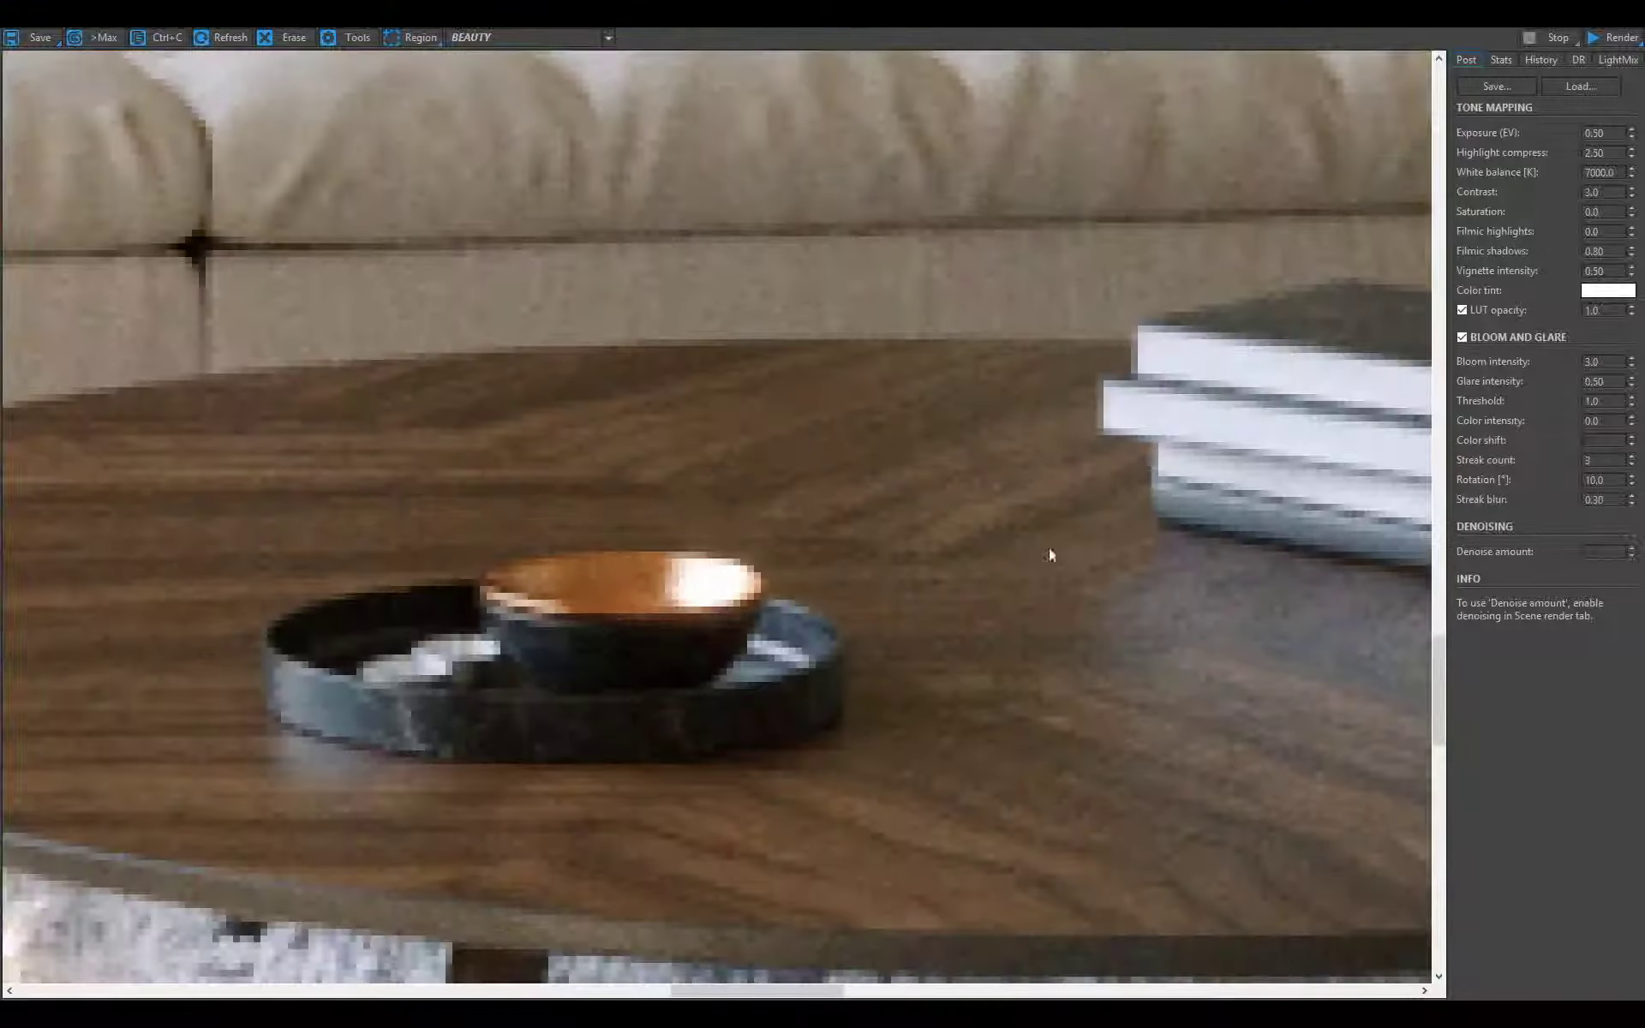
drag(1606, 378, 1489, 363)
text(0)
key(Return)
text(0.5)
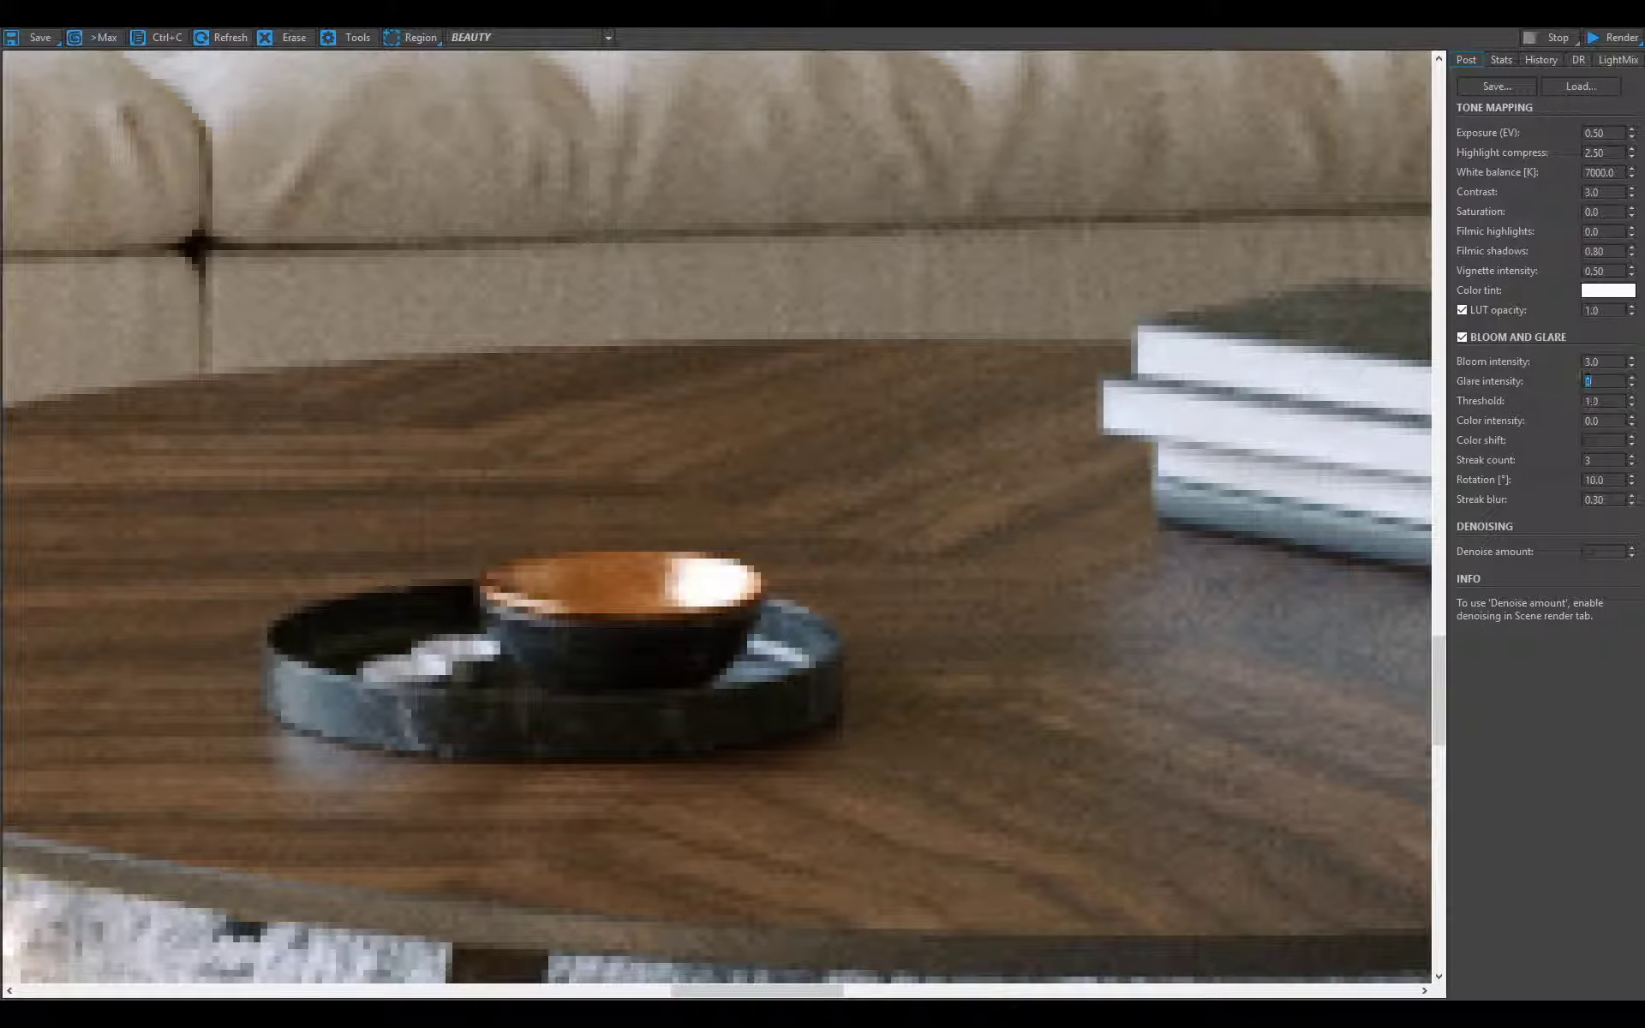
key(Return)
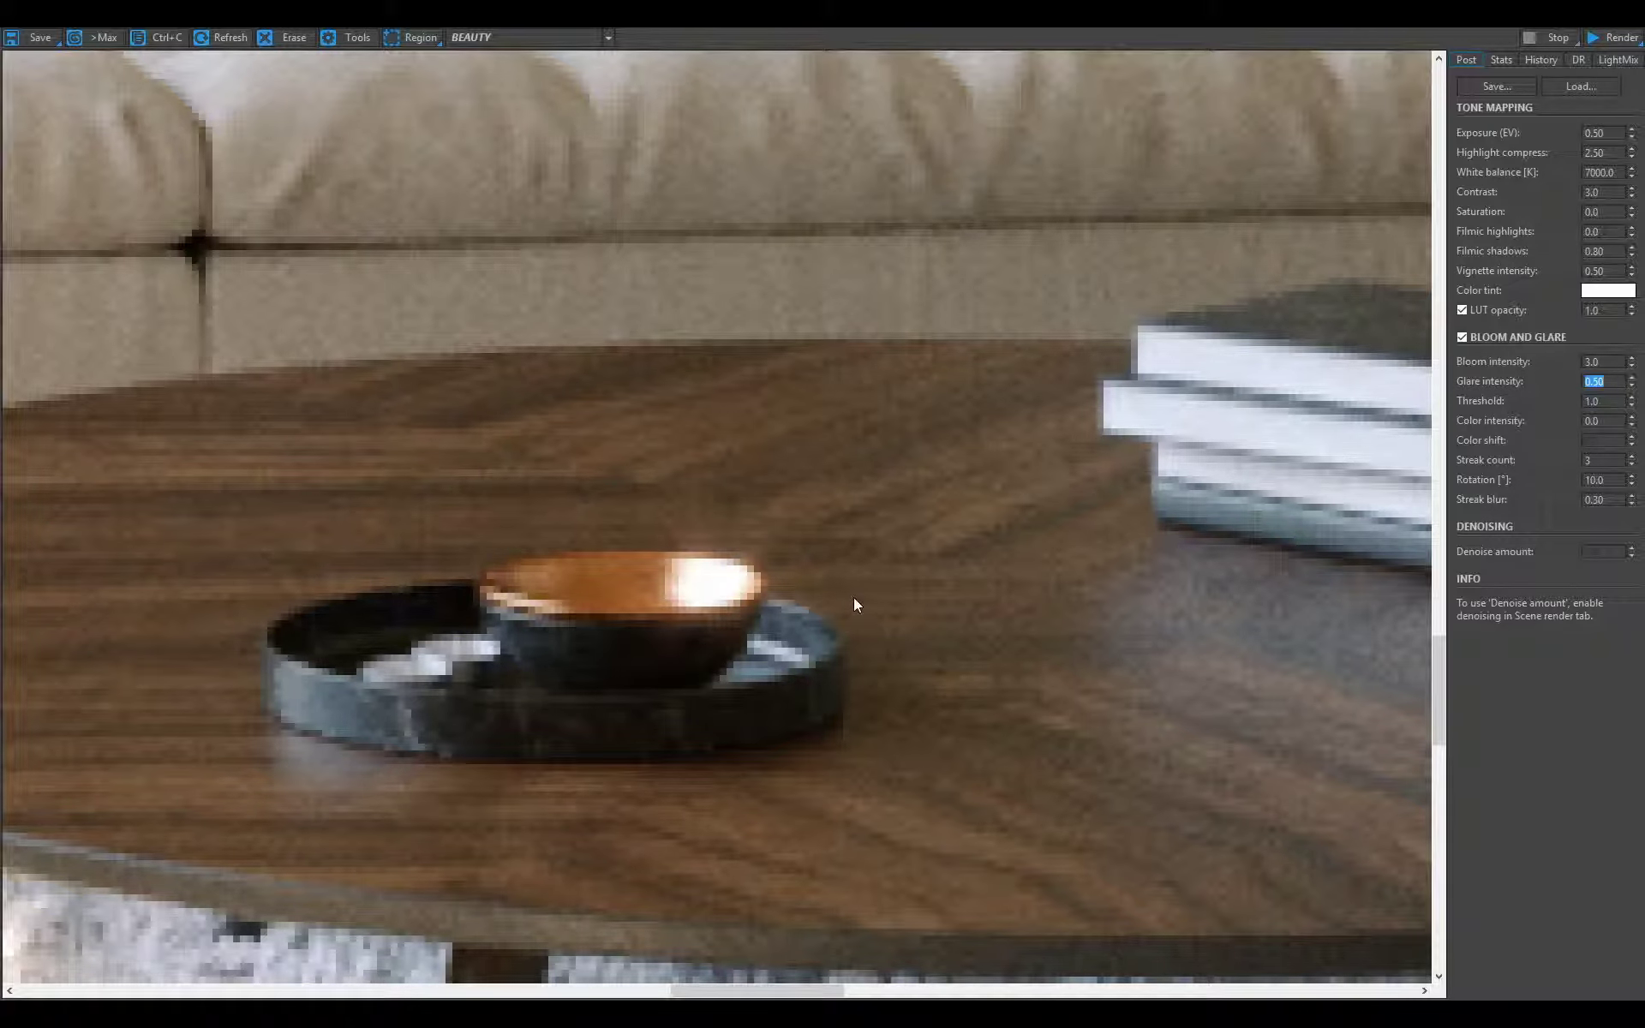
- Compare the copper bowl's highlights with the bloom and glare effect switched off and back on
click(1461, 336)
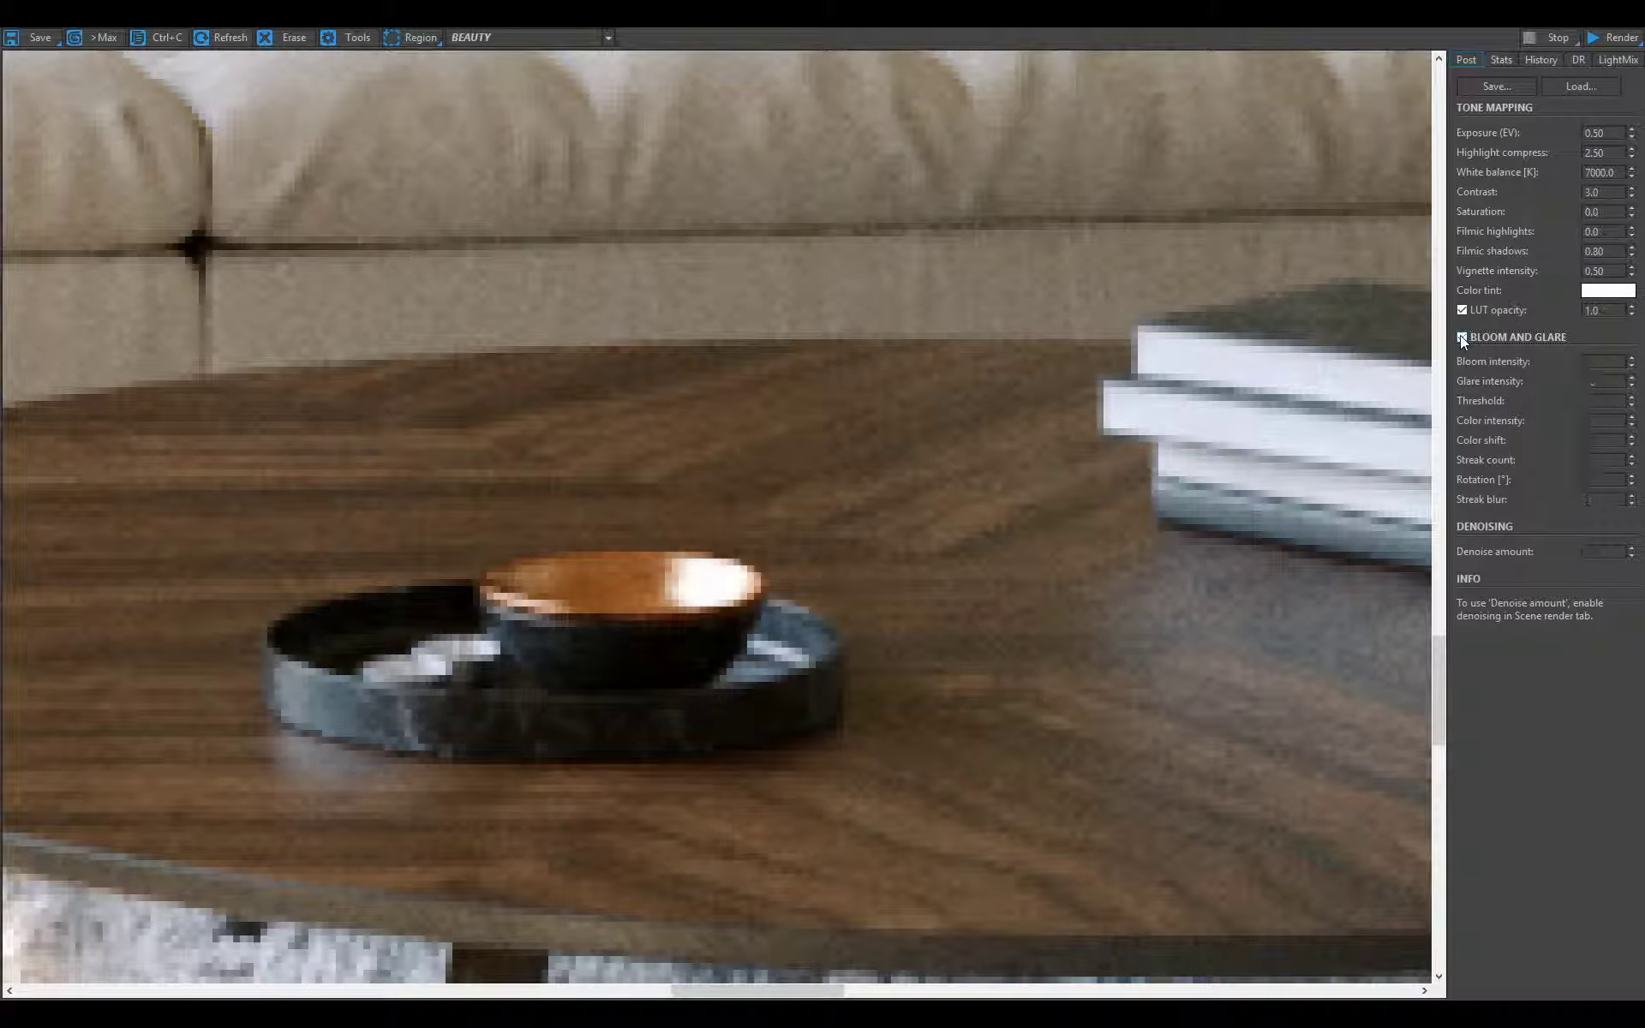
click(1461, 337)
scroll(955, 505, down, 3)
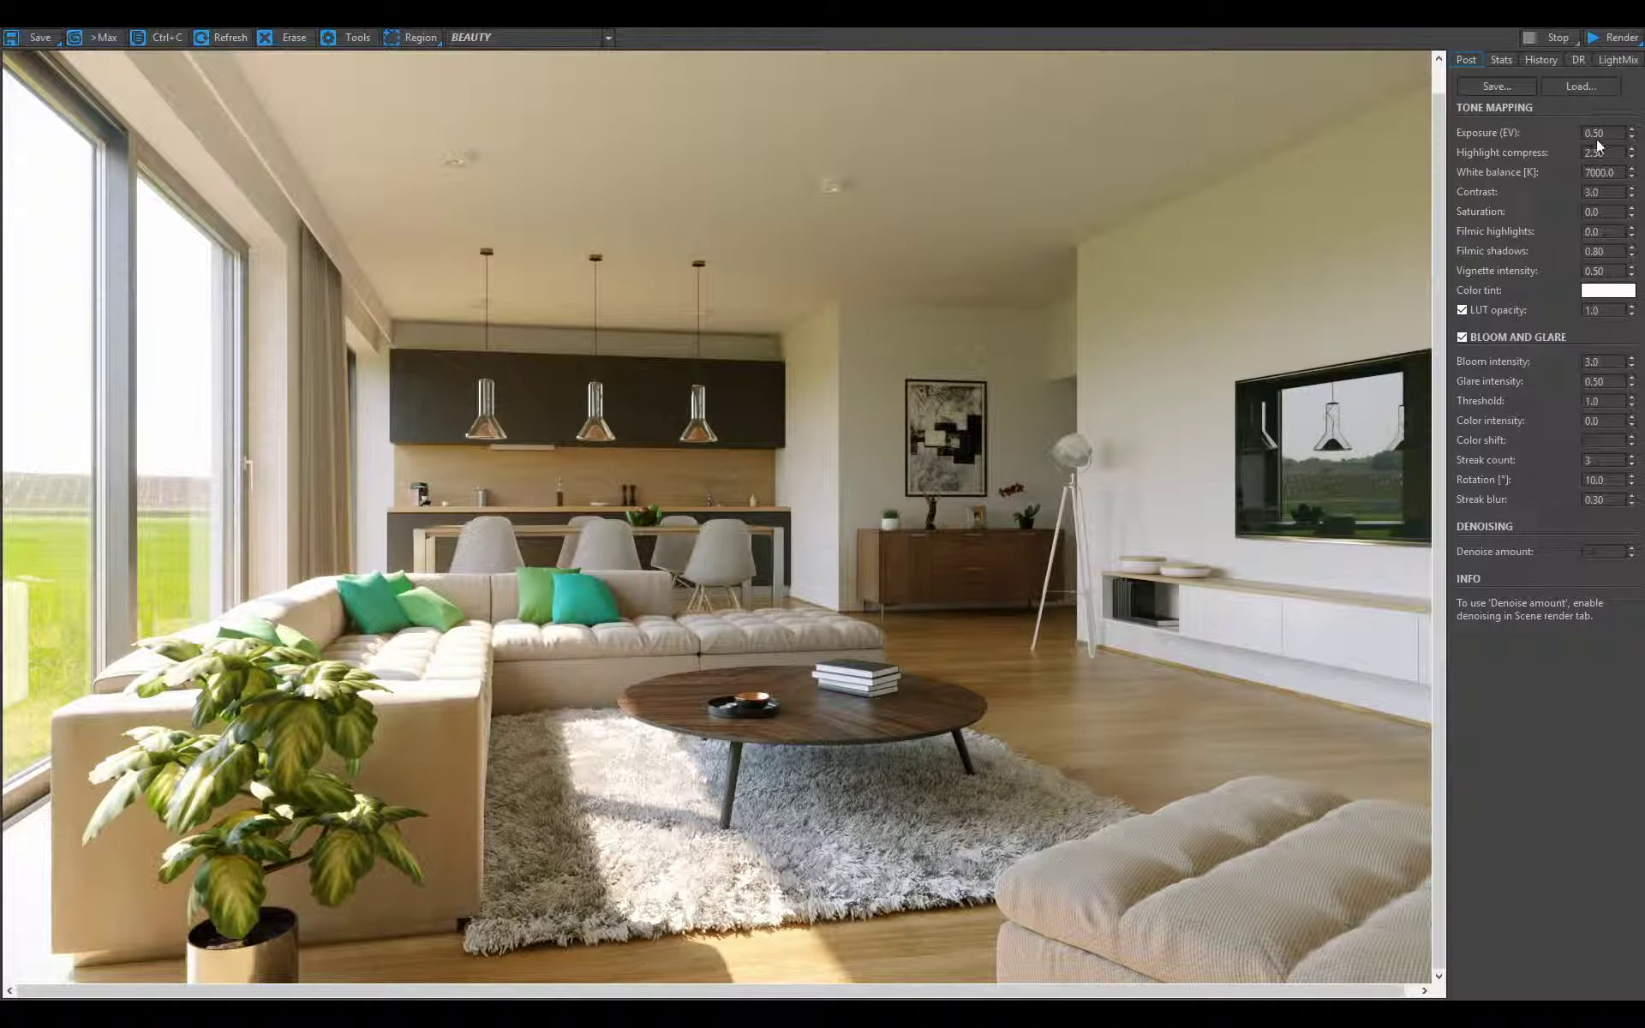
- Set the render's white balance to 6500 K
double_click(1615, 167)
text(6500)
key(Return)
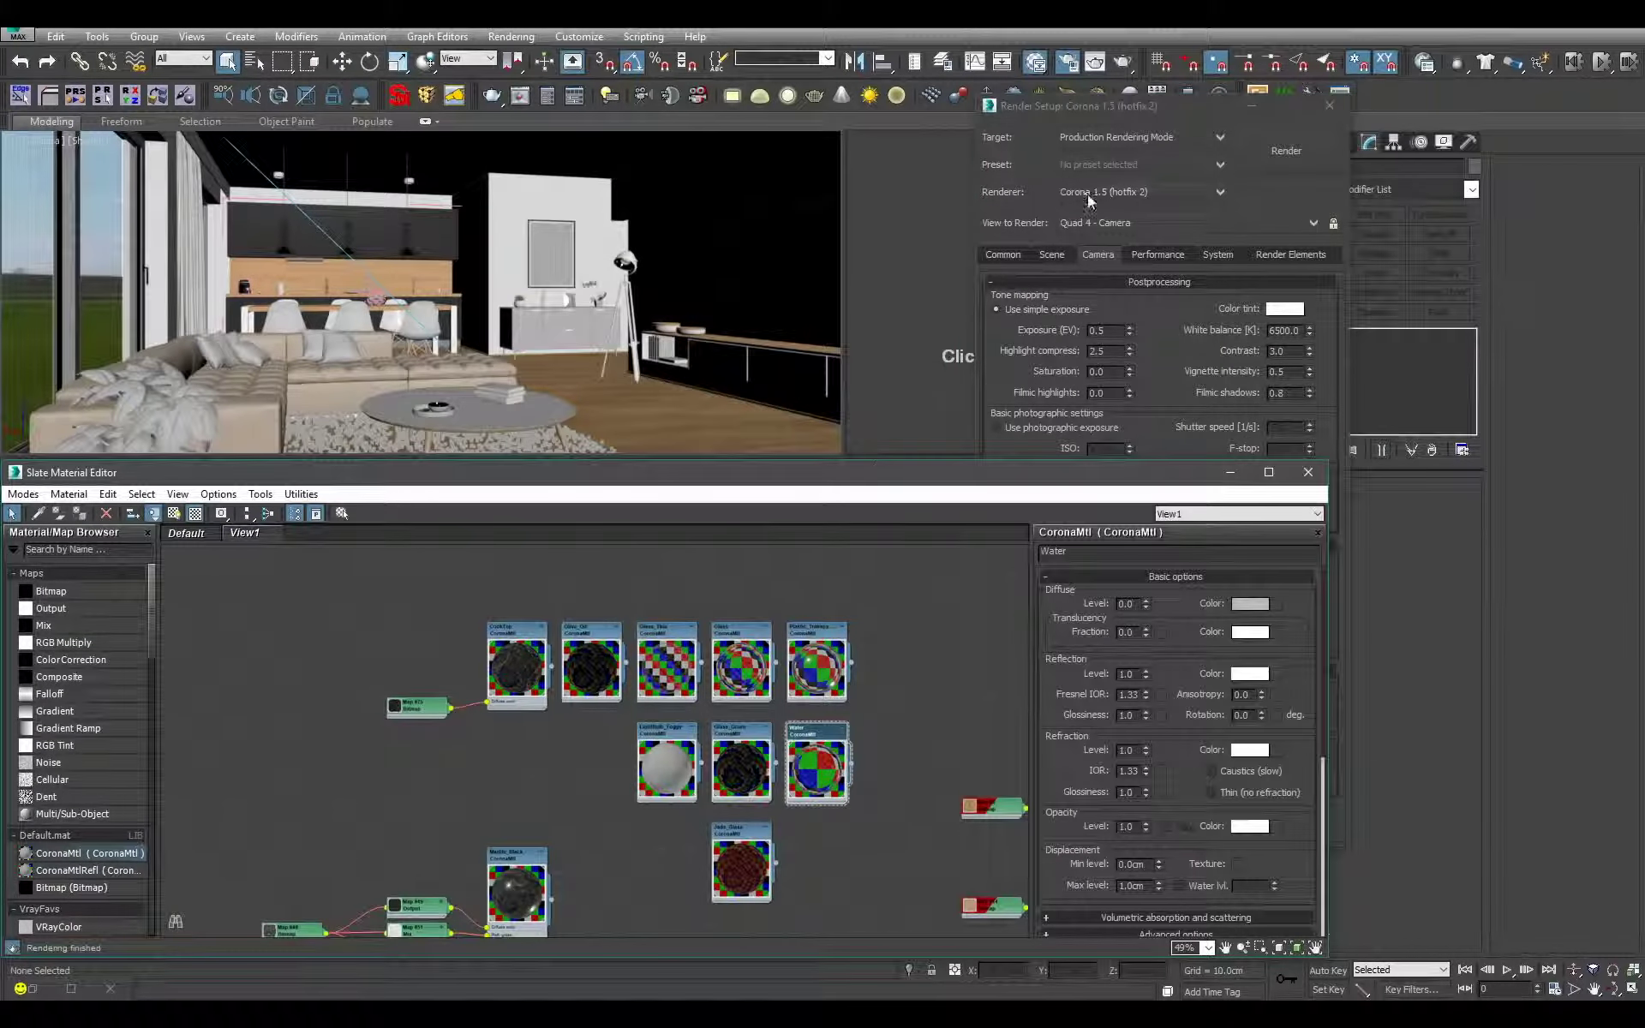
- Set the denoise mode to Full denoising in the render setup's scene settings
click(1072, 104)
click(1052, 255)
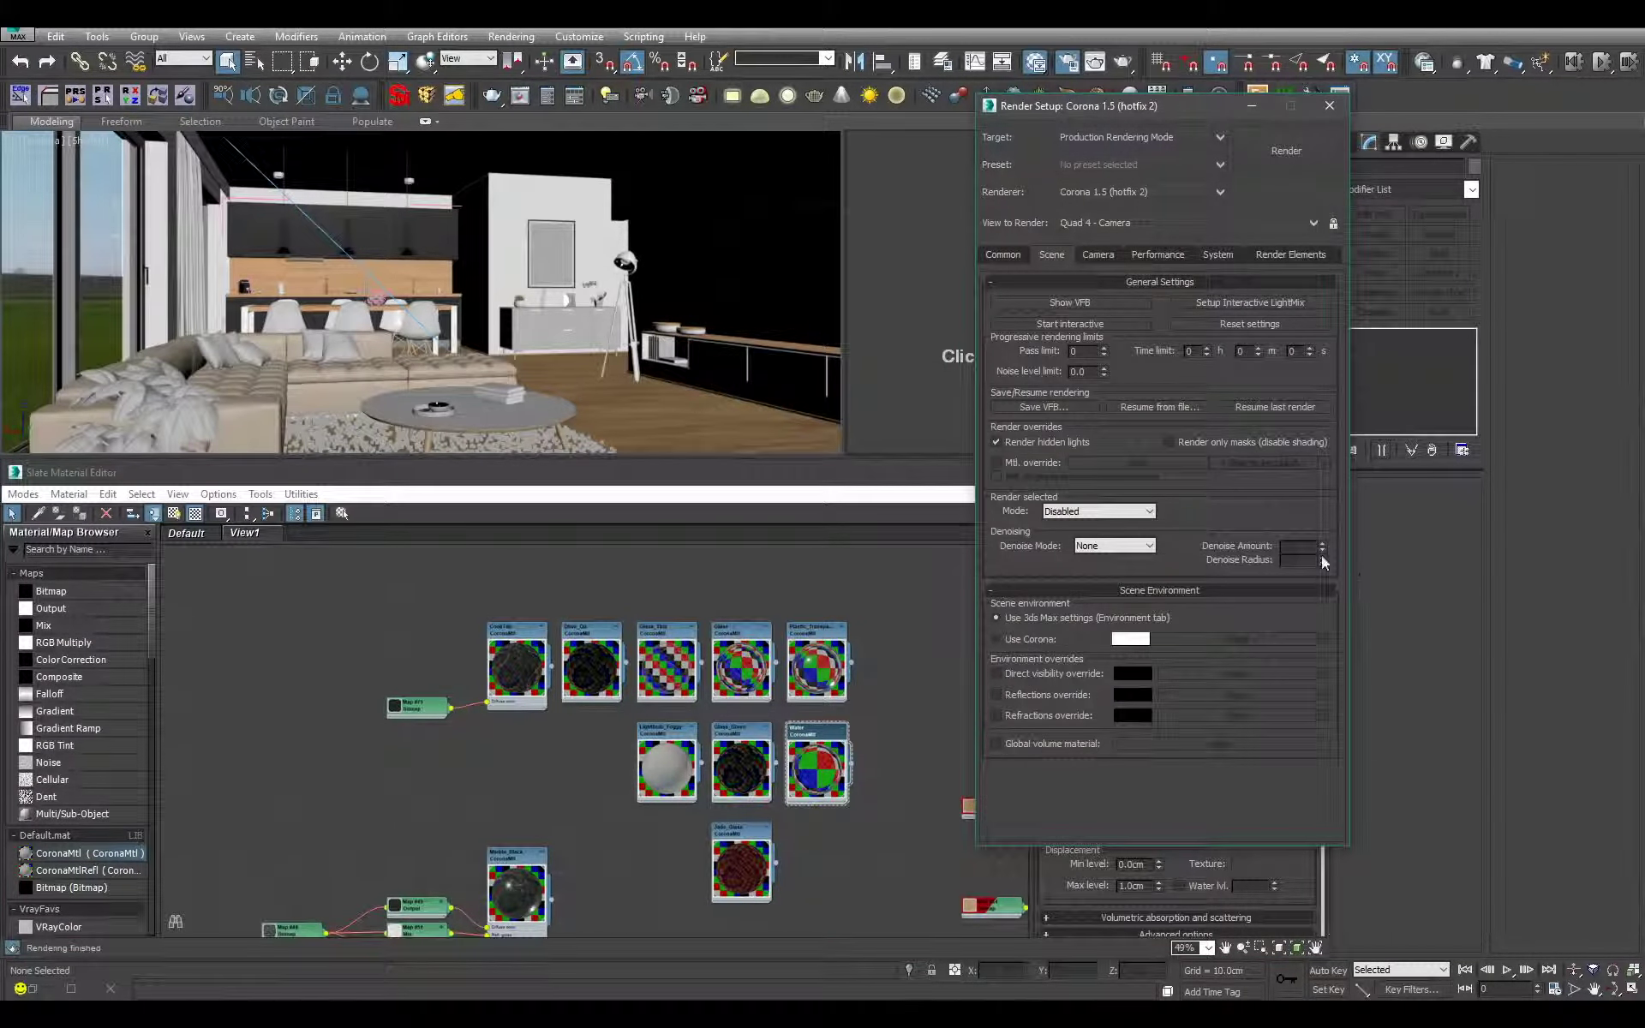
click(1153, 514)
click(1150, 514)
click(1146, 546)
click(1131, 583)
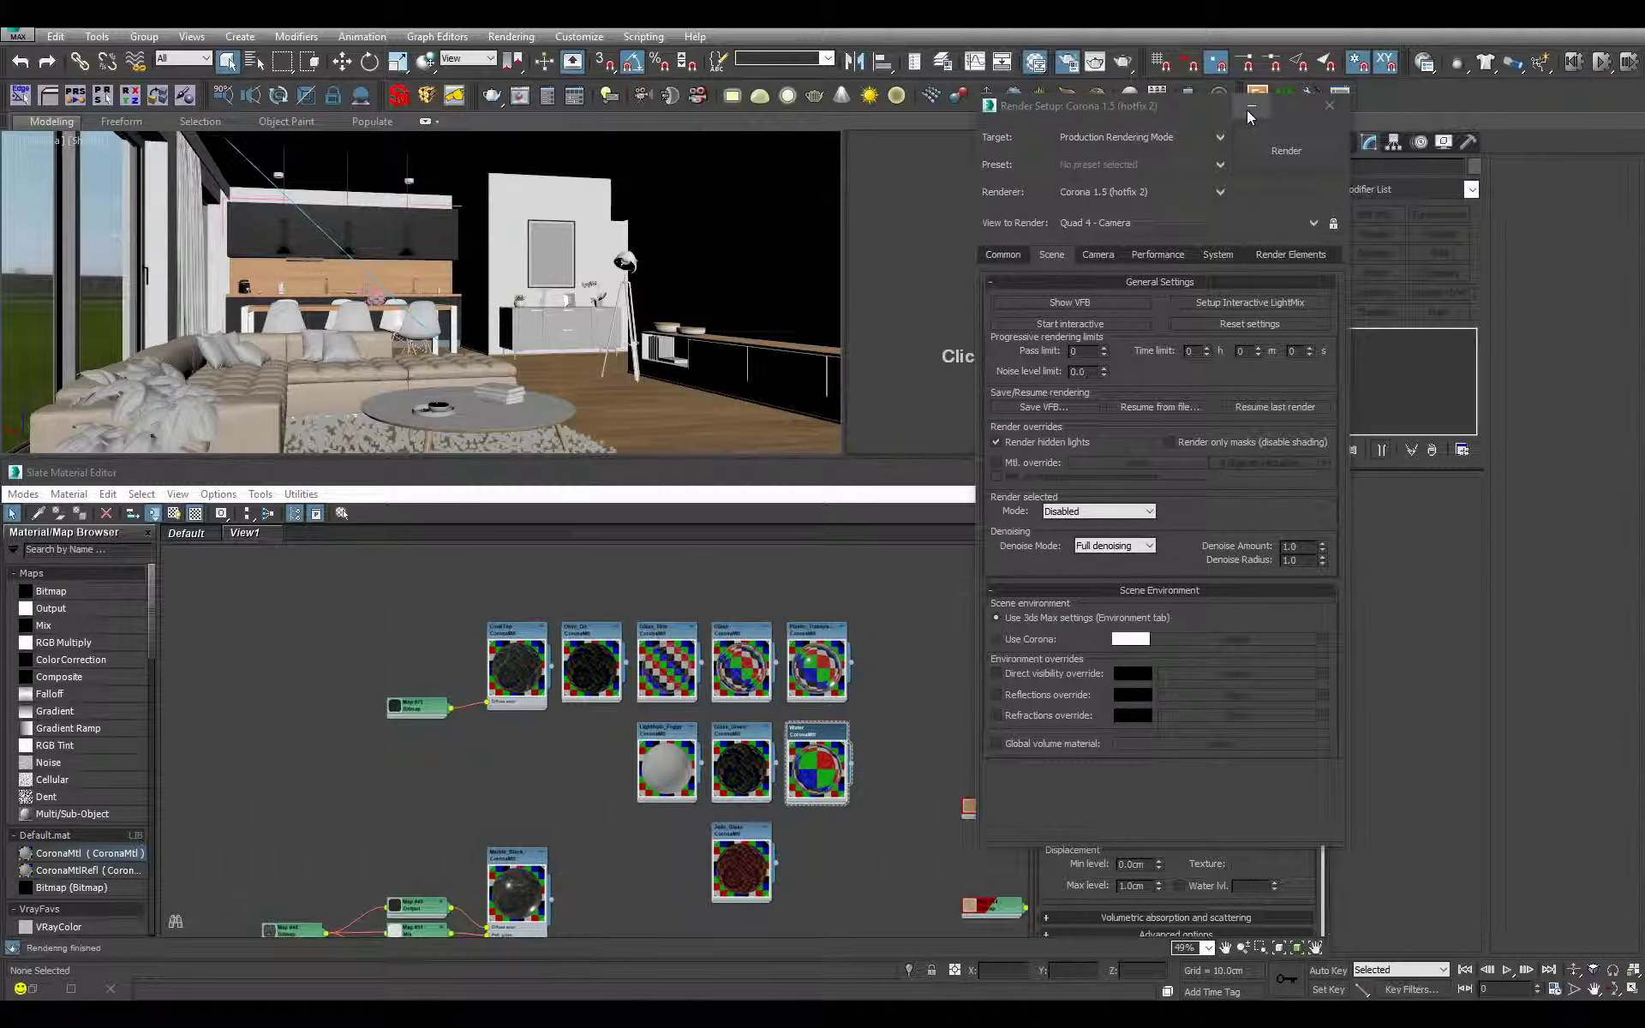
- Disable bloom and glare in the render setup's camera settings, and minimize the Render Setup window
click(1101, 255)
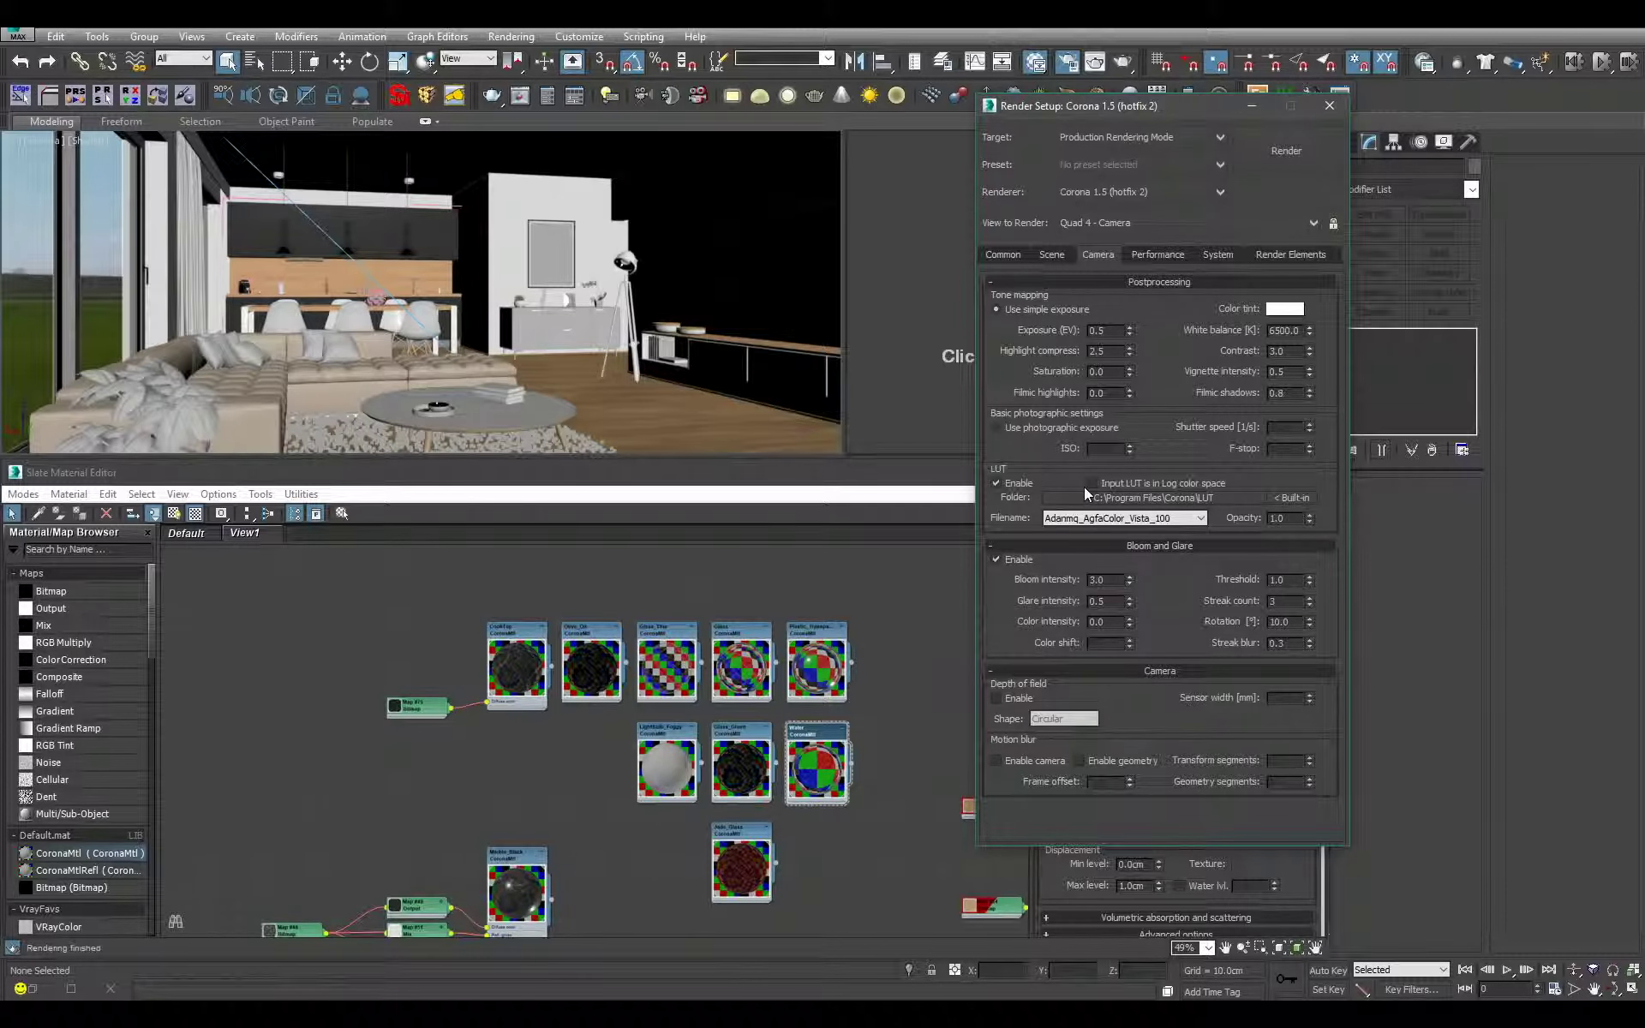
click(999, 560)
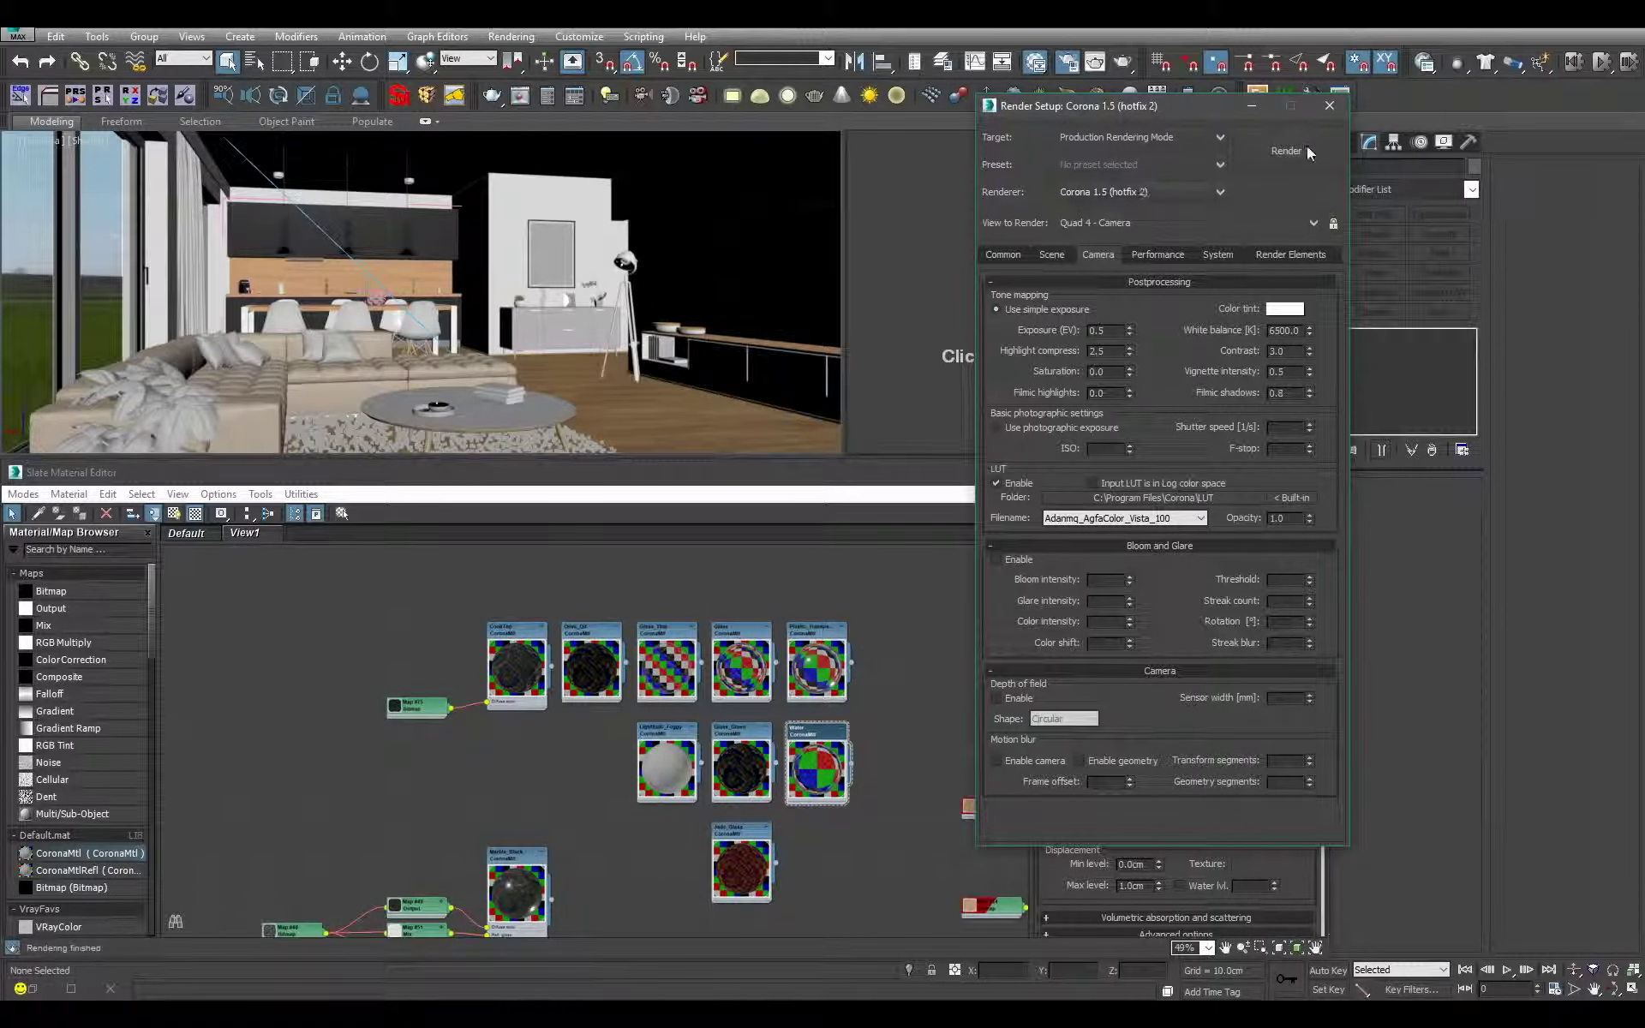
drag(1158, 109, 543, 79)
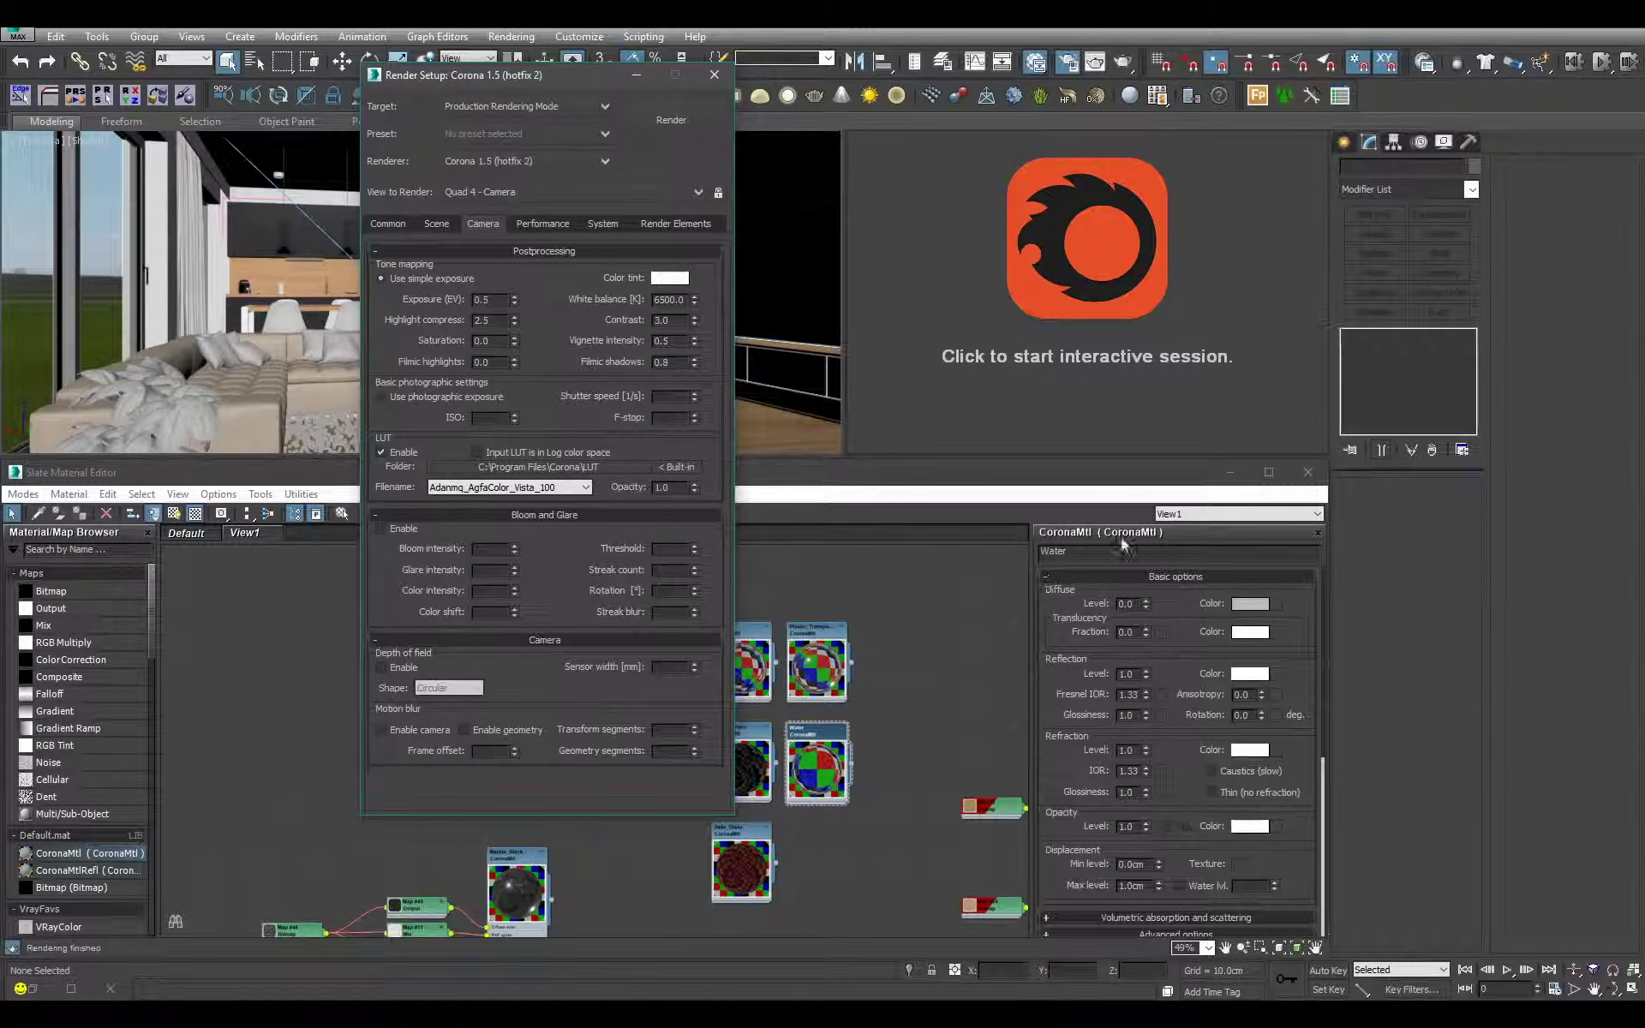
drag(553, 83, 708, 154)
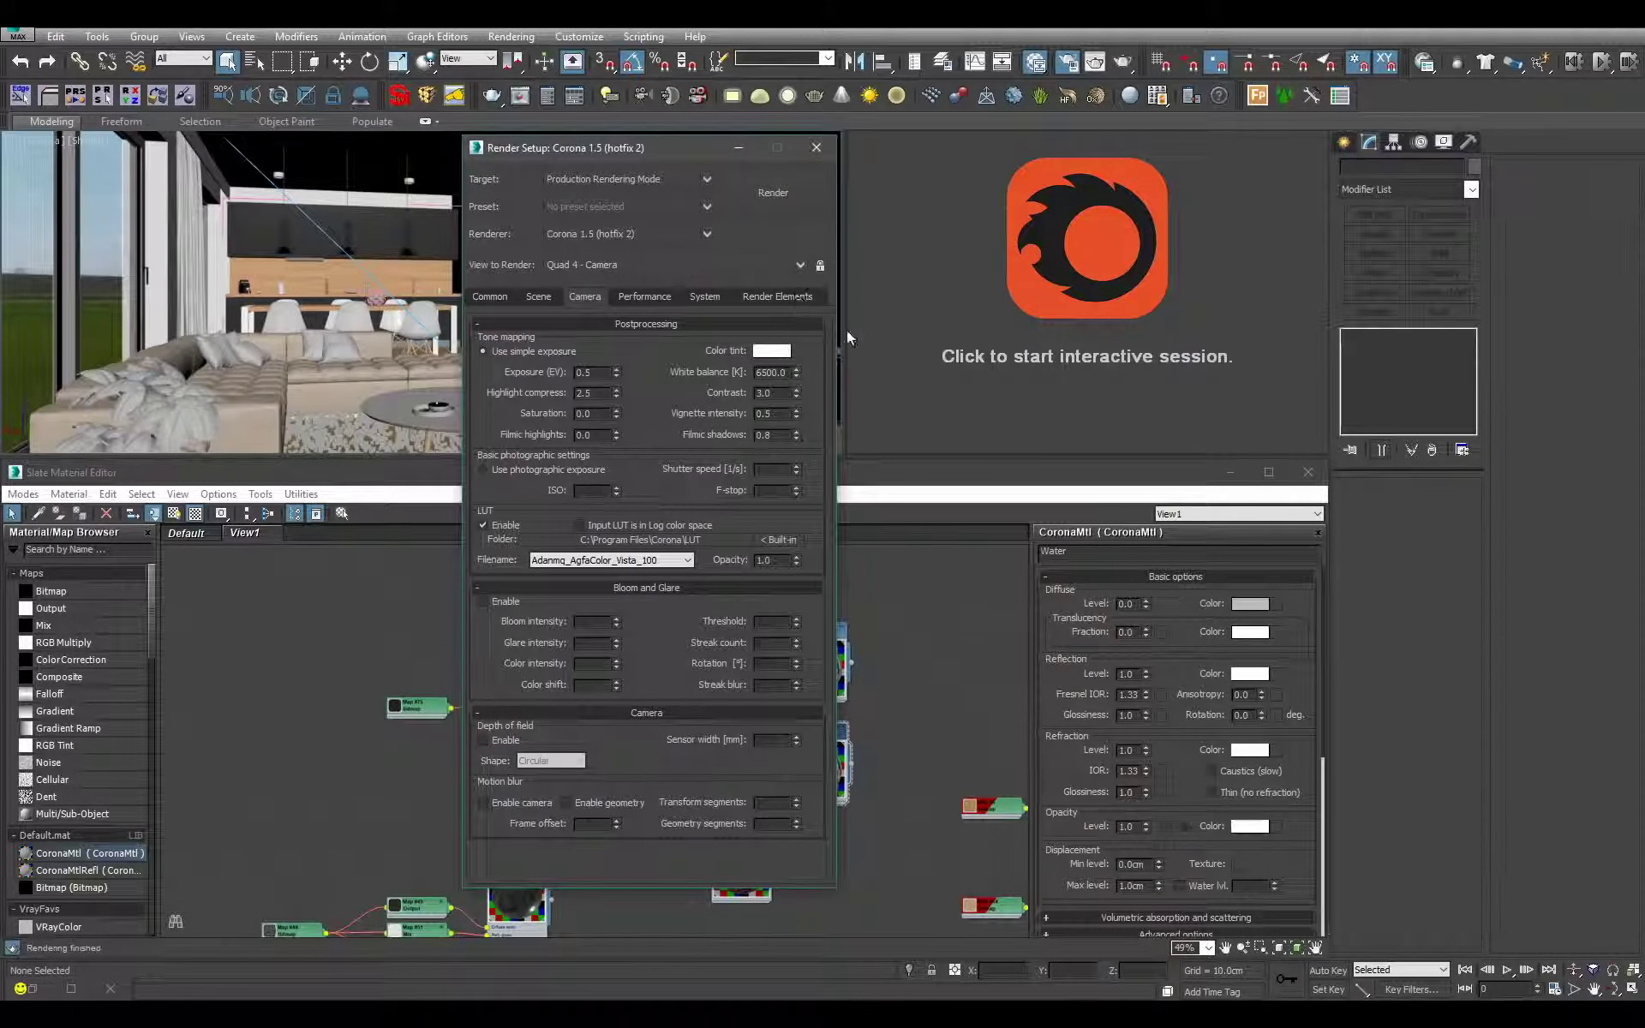
click(739, 147)
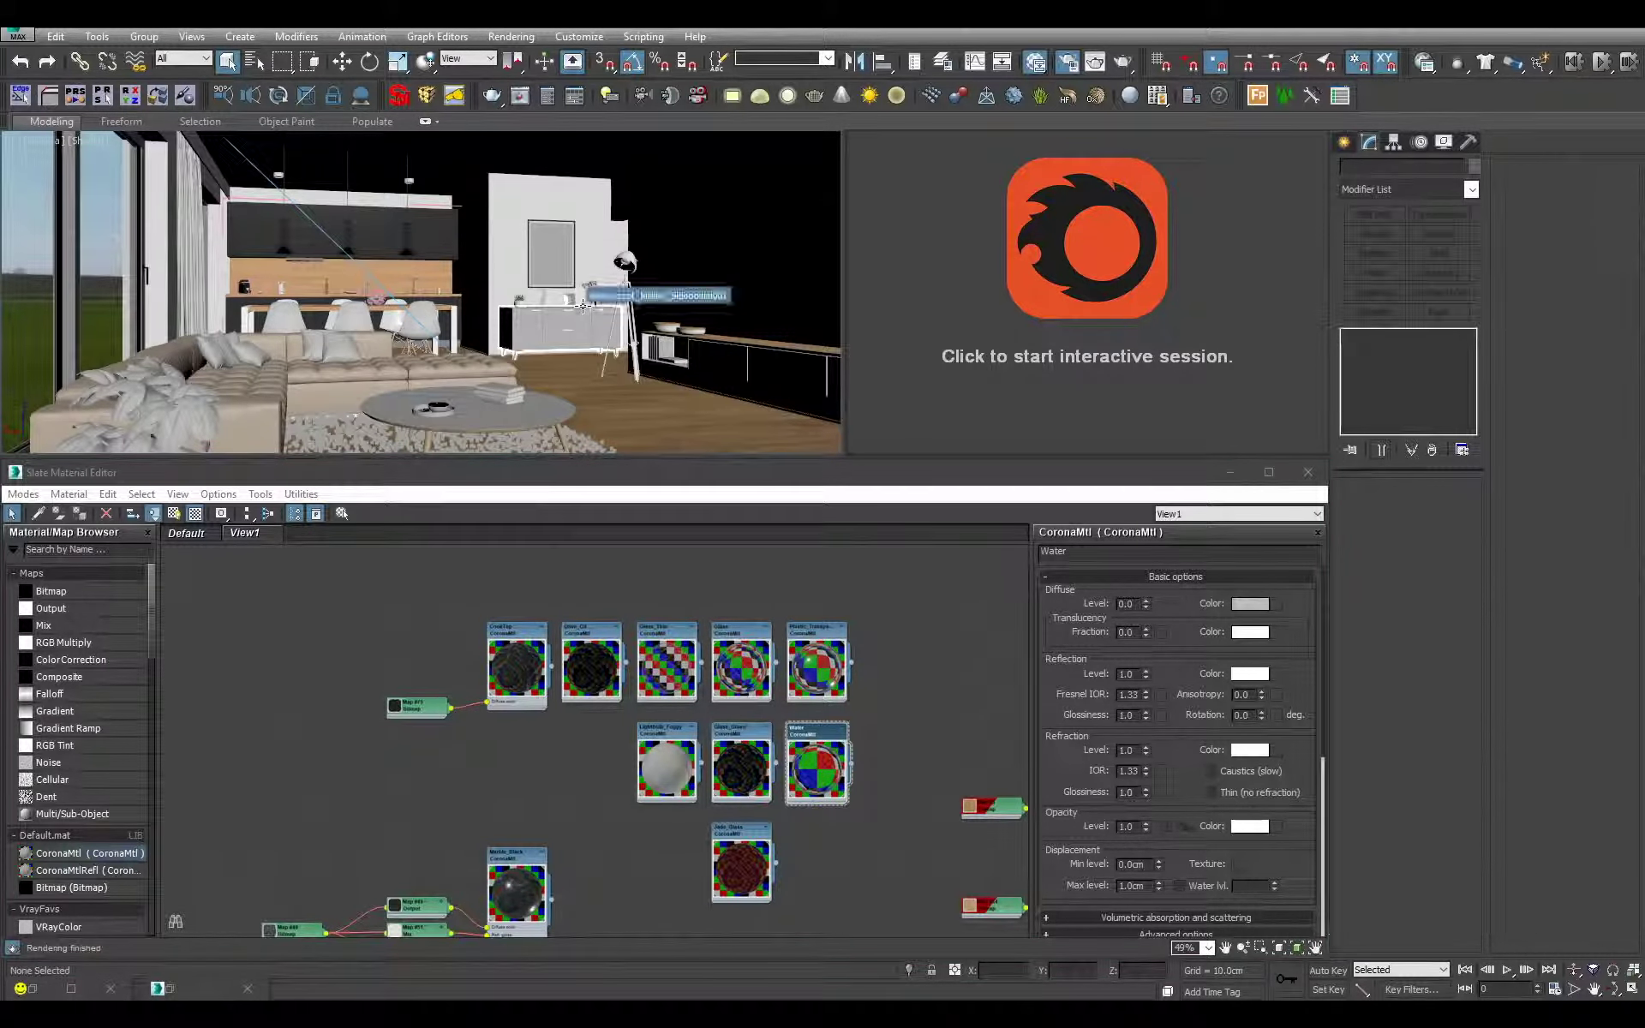
- Start the interactive Corona rendering session with the scene shown through the camera
key(p)
scroll(582, 305, up, 3)
alt+middle_drag(584, 305, 594, 318)
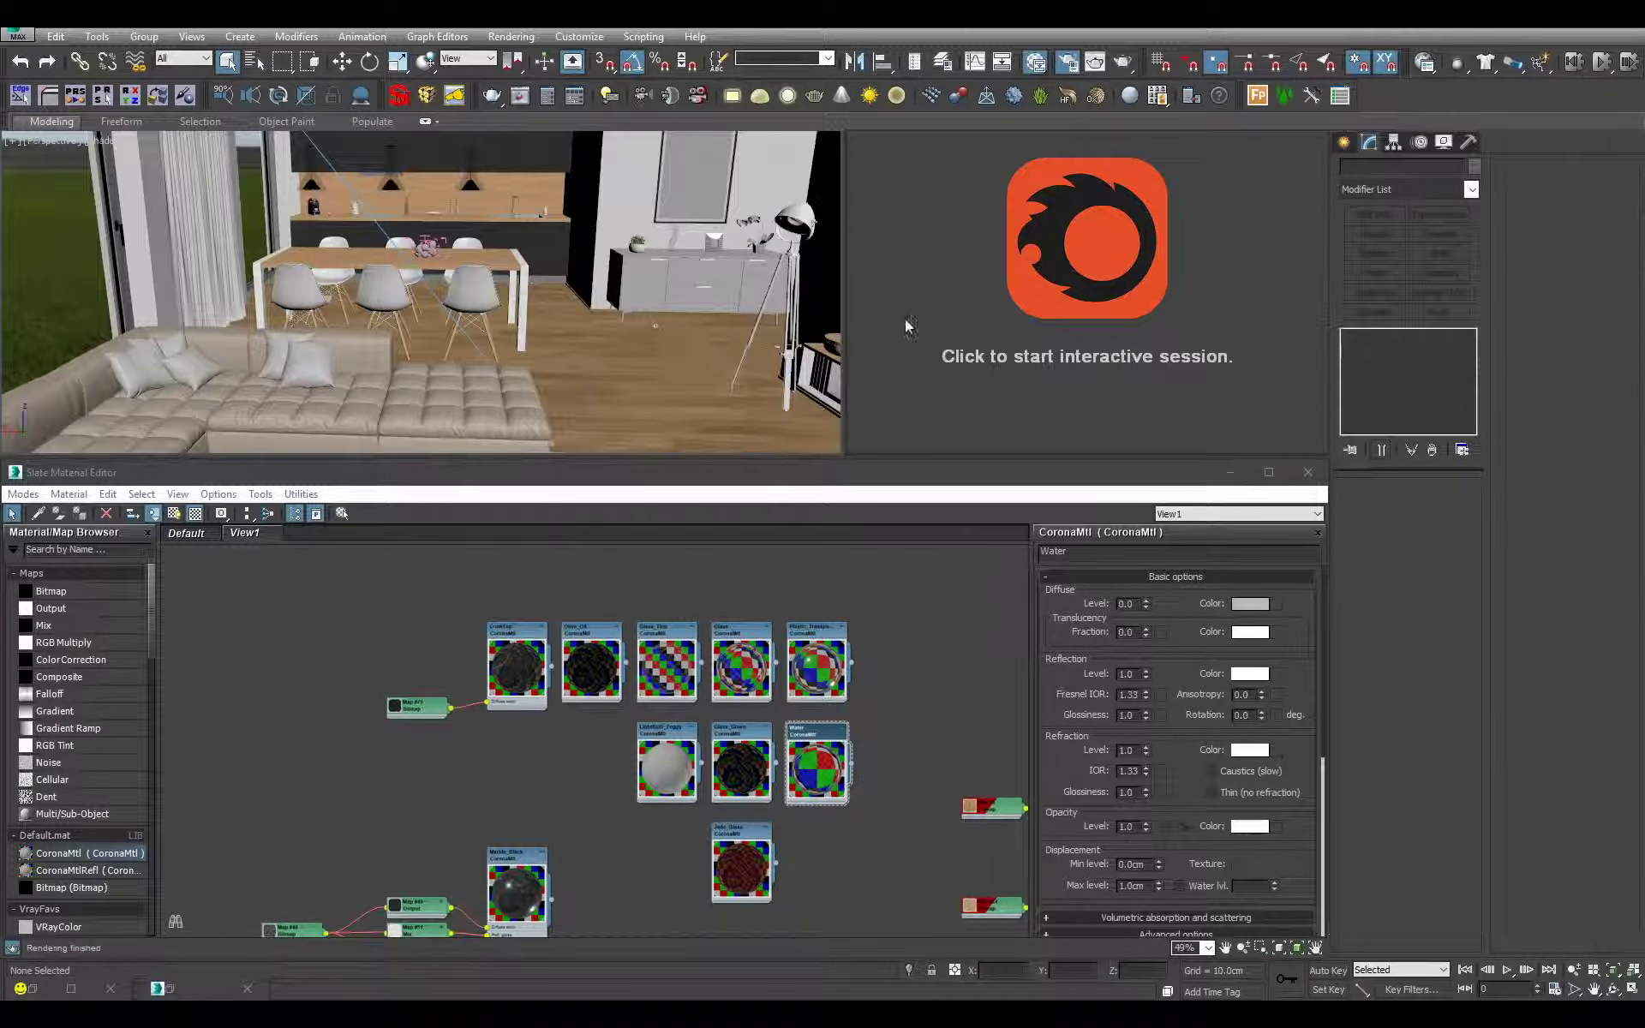
key(c)
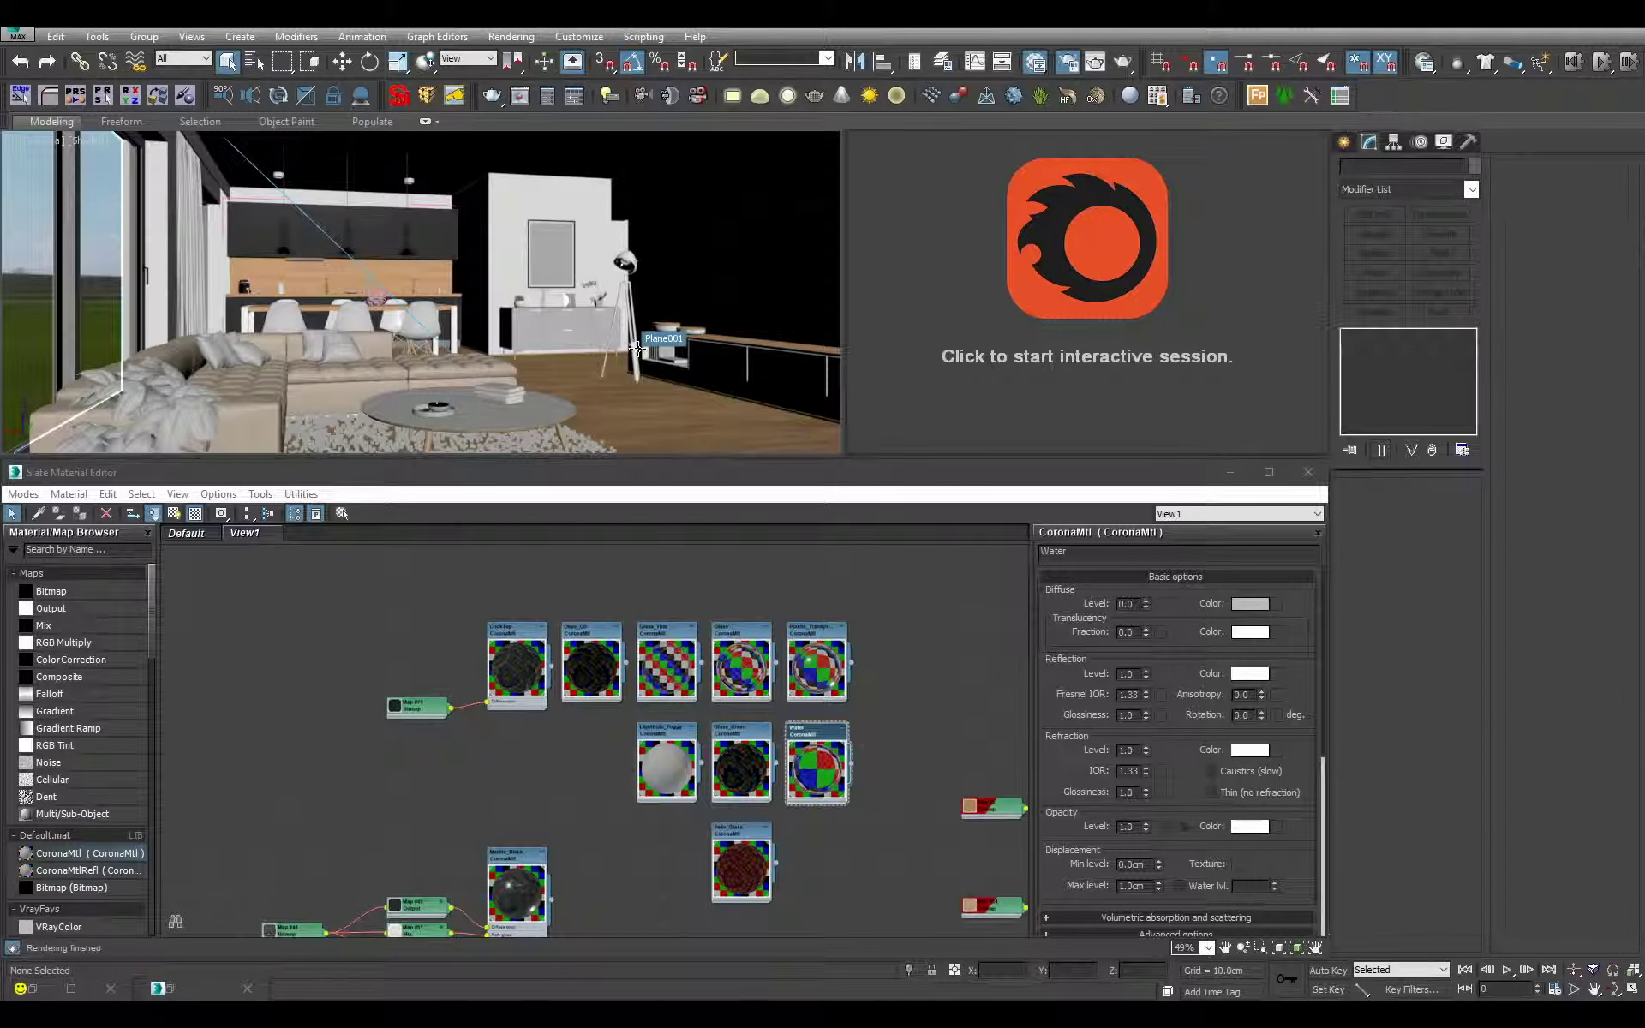
click(1138, 373)
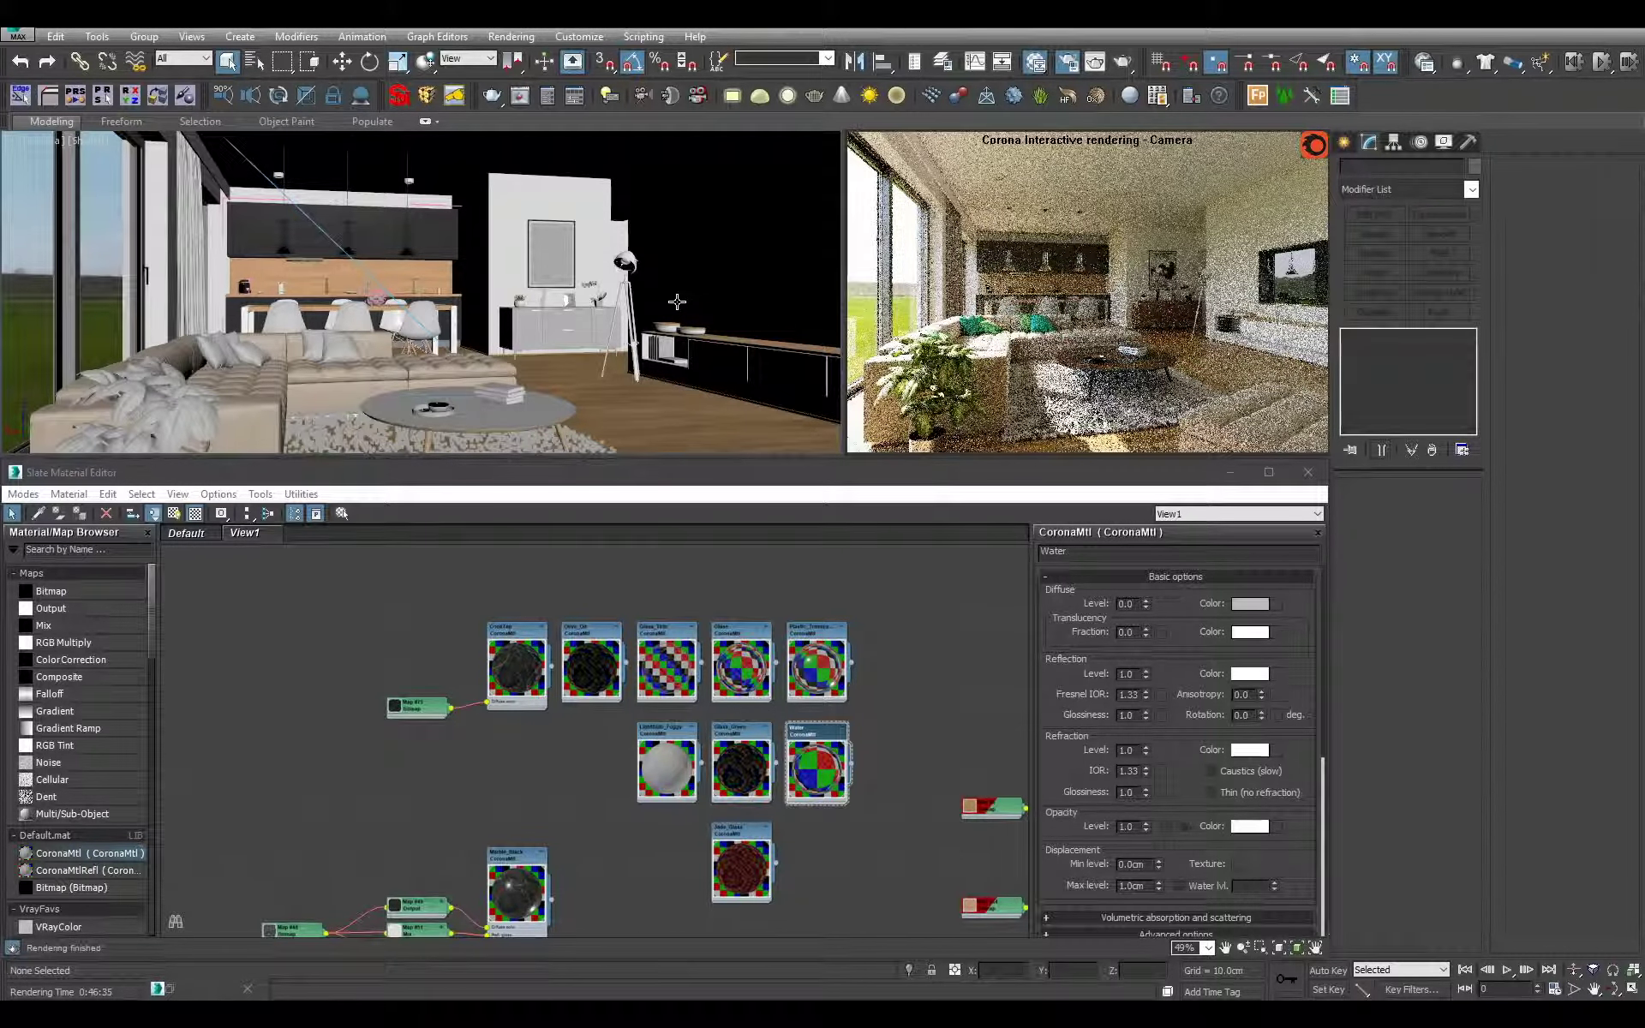
- Detach the bulb element inside the floor lamp's shade as a separate object, and select the detached bulb
click(618, 262)
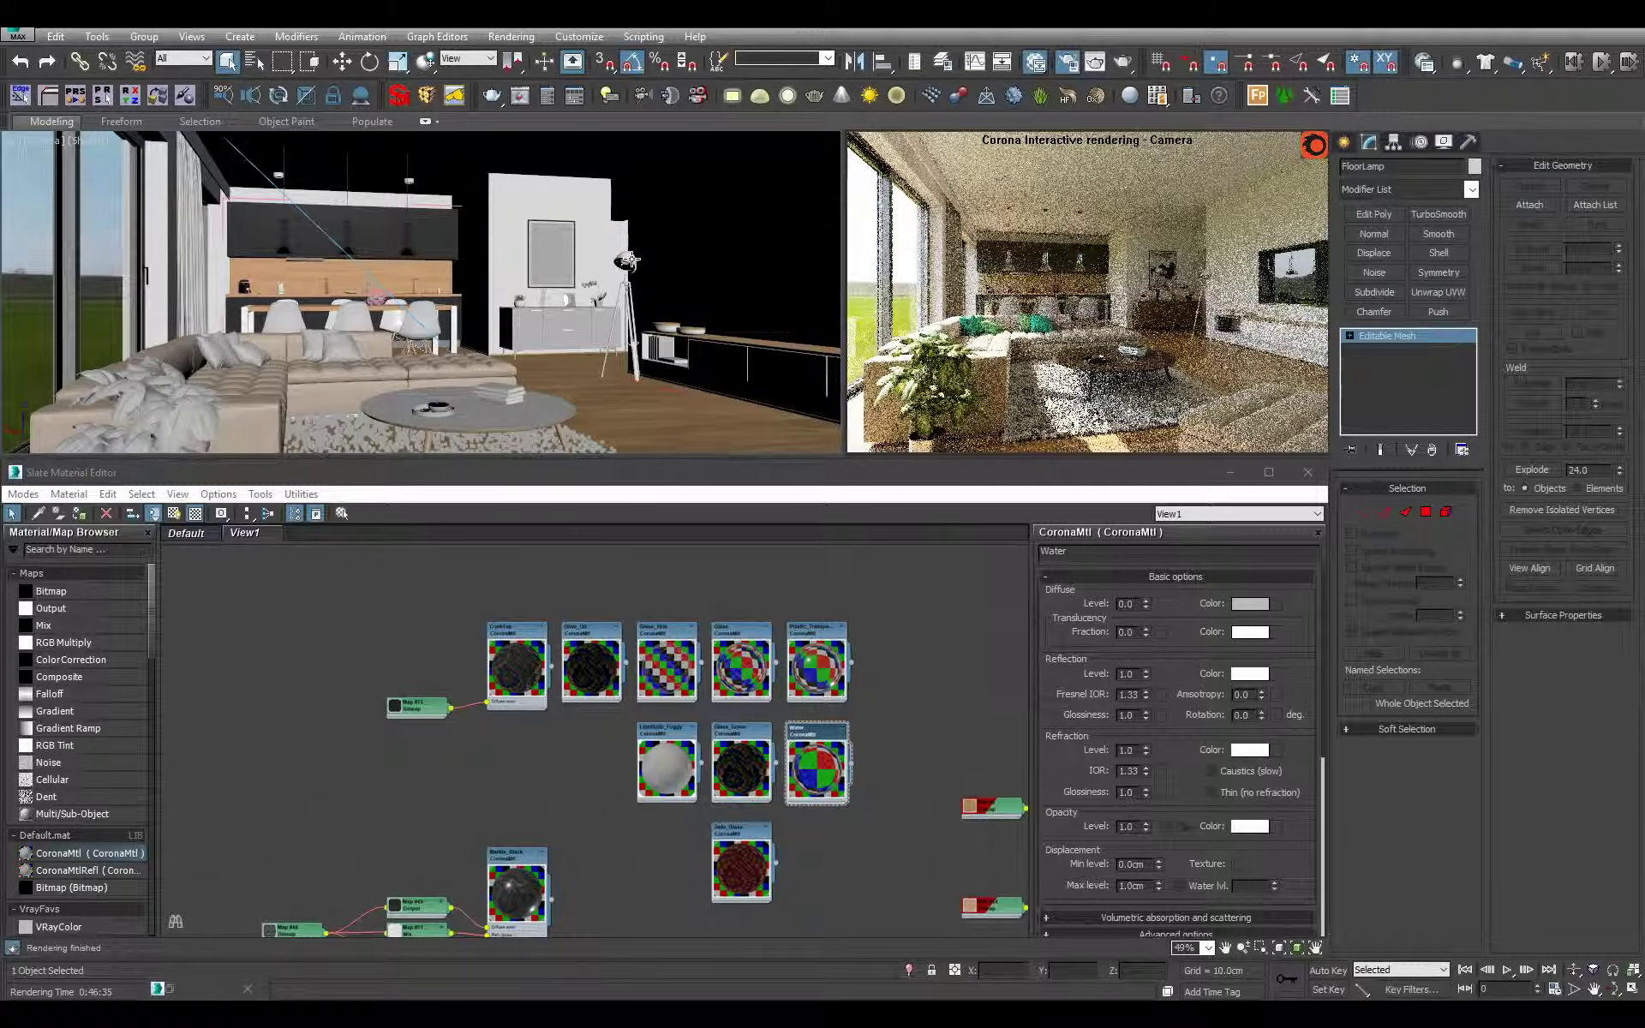
key(z)
scroll(631, 259, up, 2)
middle_drag(617, 253, 648, 335)
scroll(652, 349, up, 4)
scroll(545, 275, down, 4)
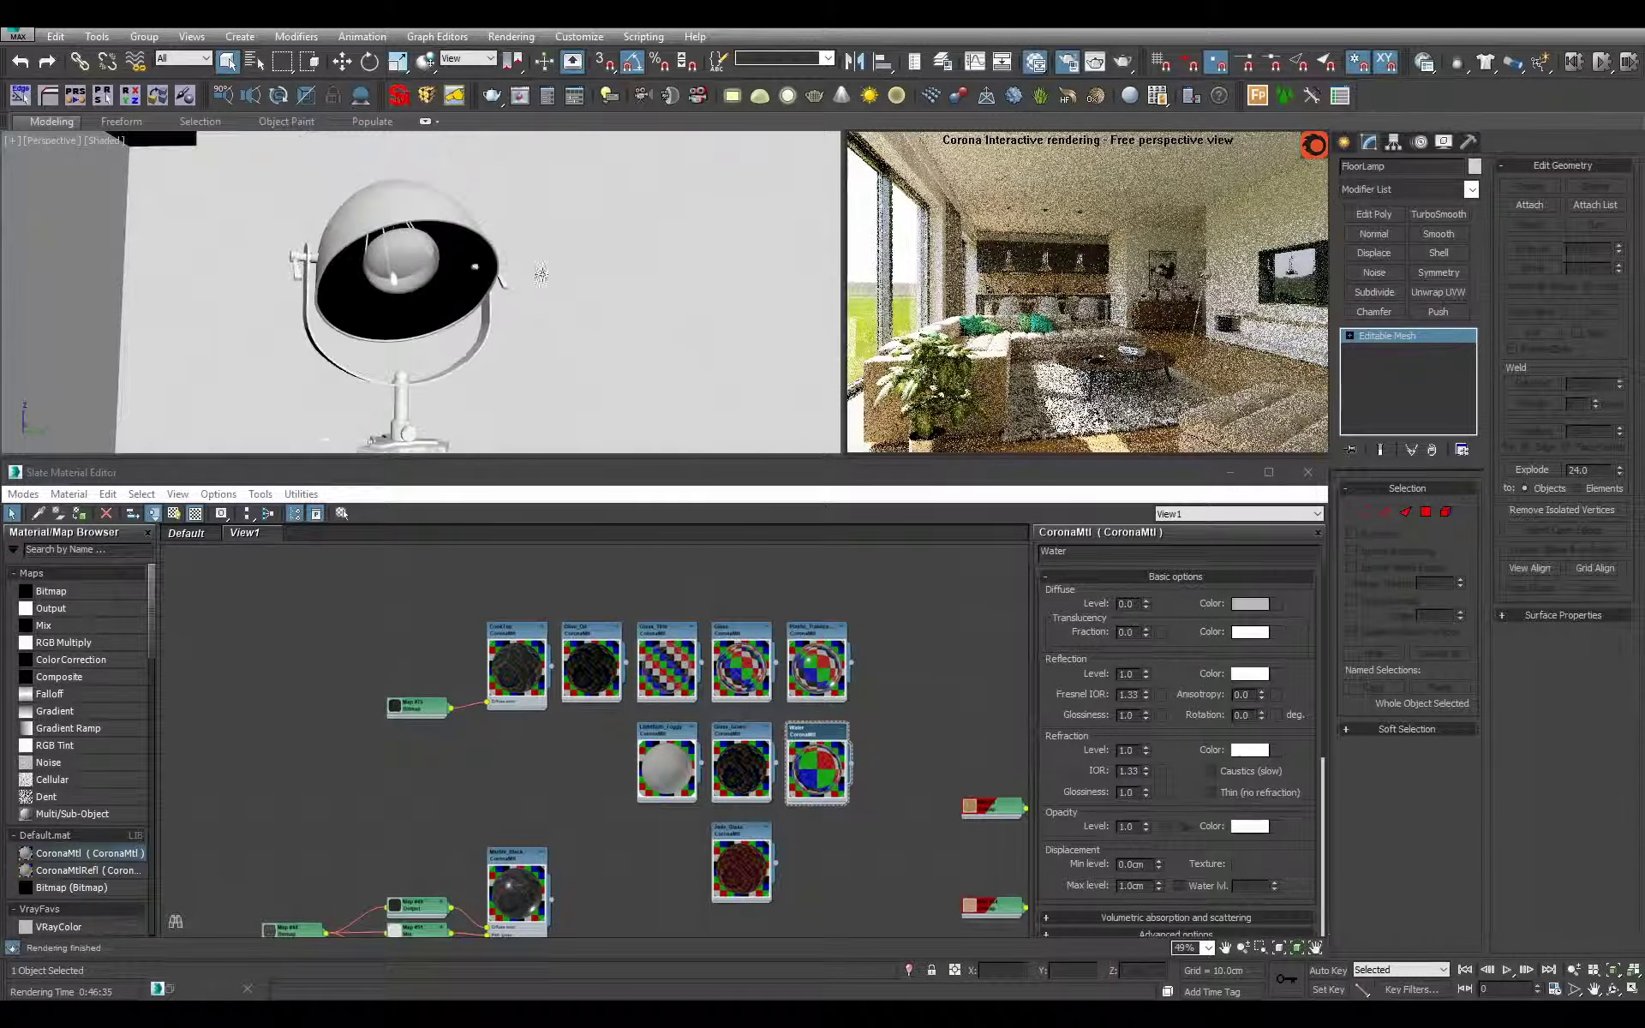
alt+middle_drag(545, 275, 381, 261)
scroll(356, 244, up, 3)
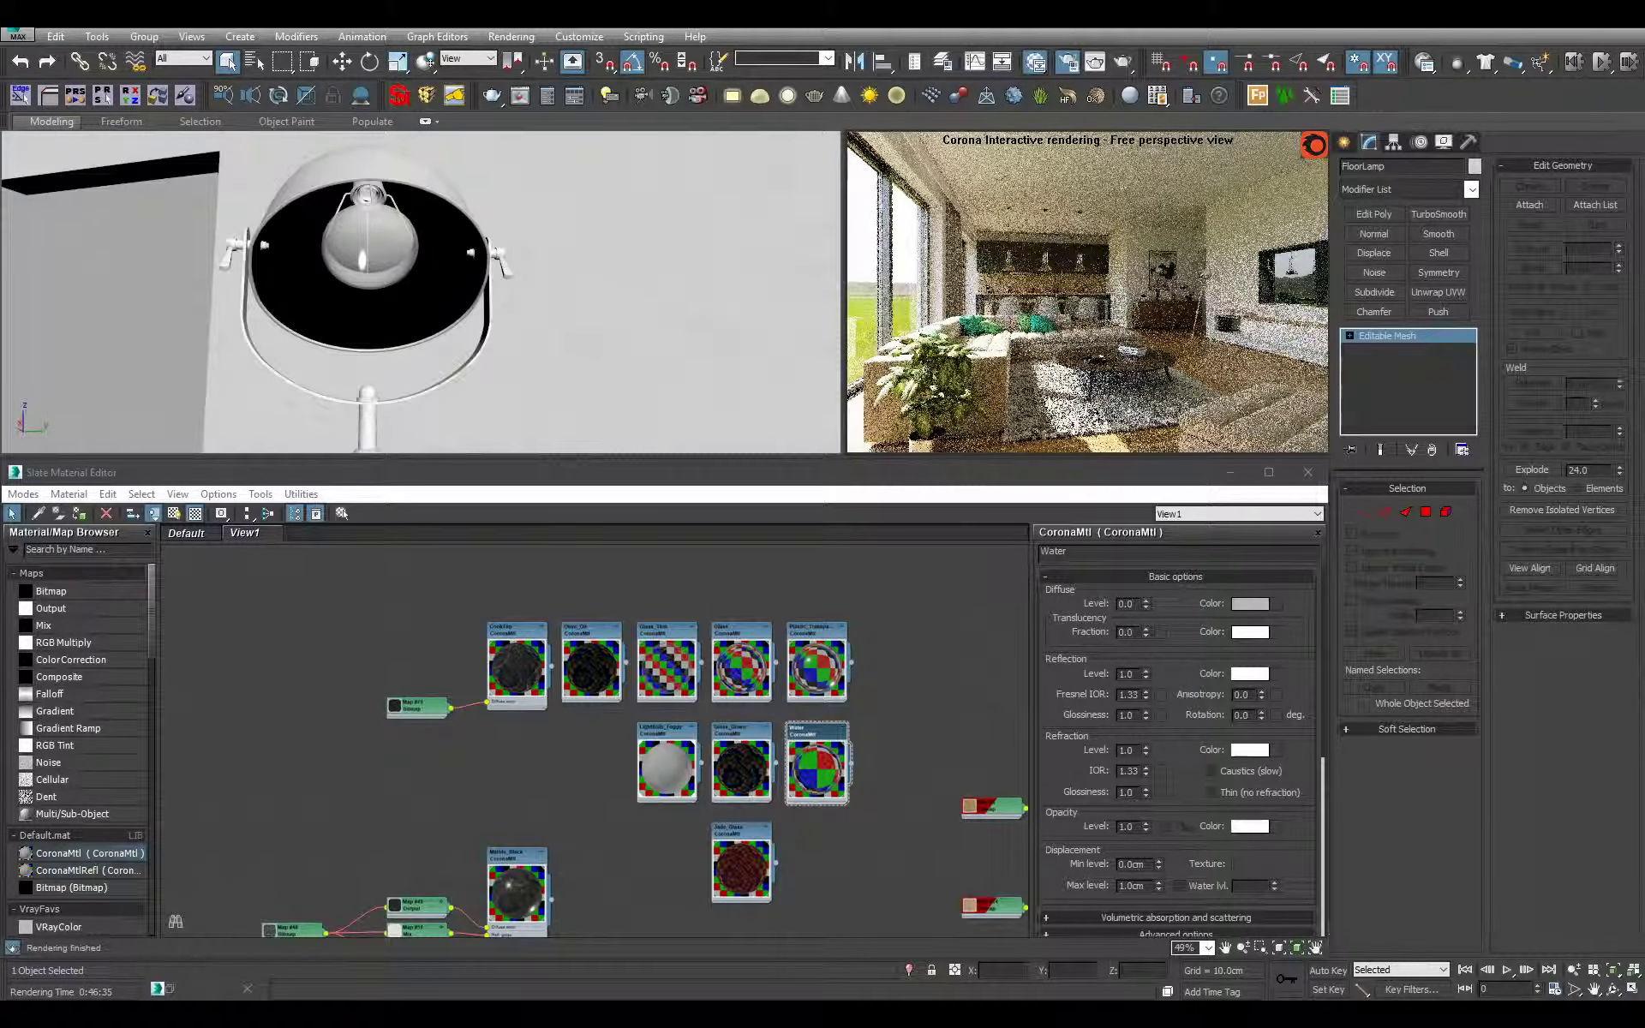
mouse_move(481, 259)
alt+middle_down()
mouse_move(492, 274)
mouse_move(485, 255)
alt+middle_up()
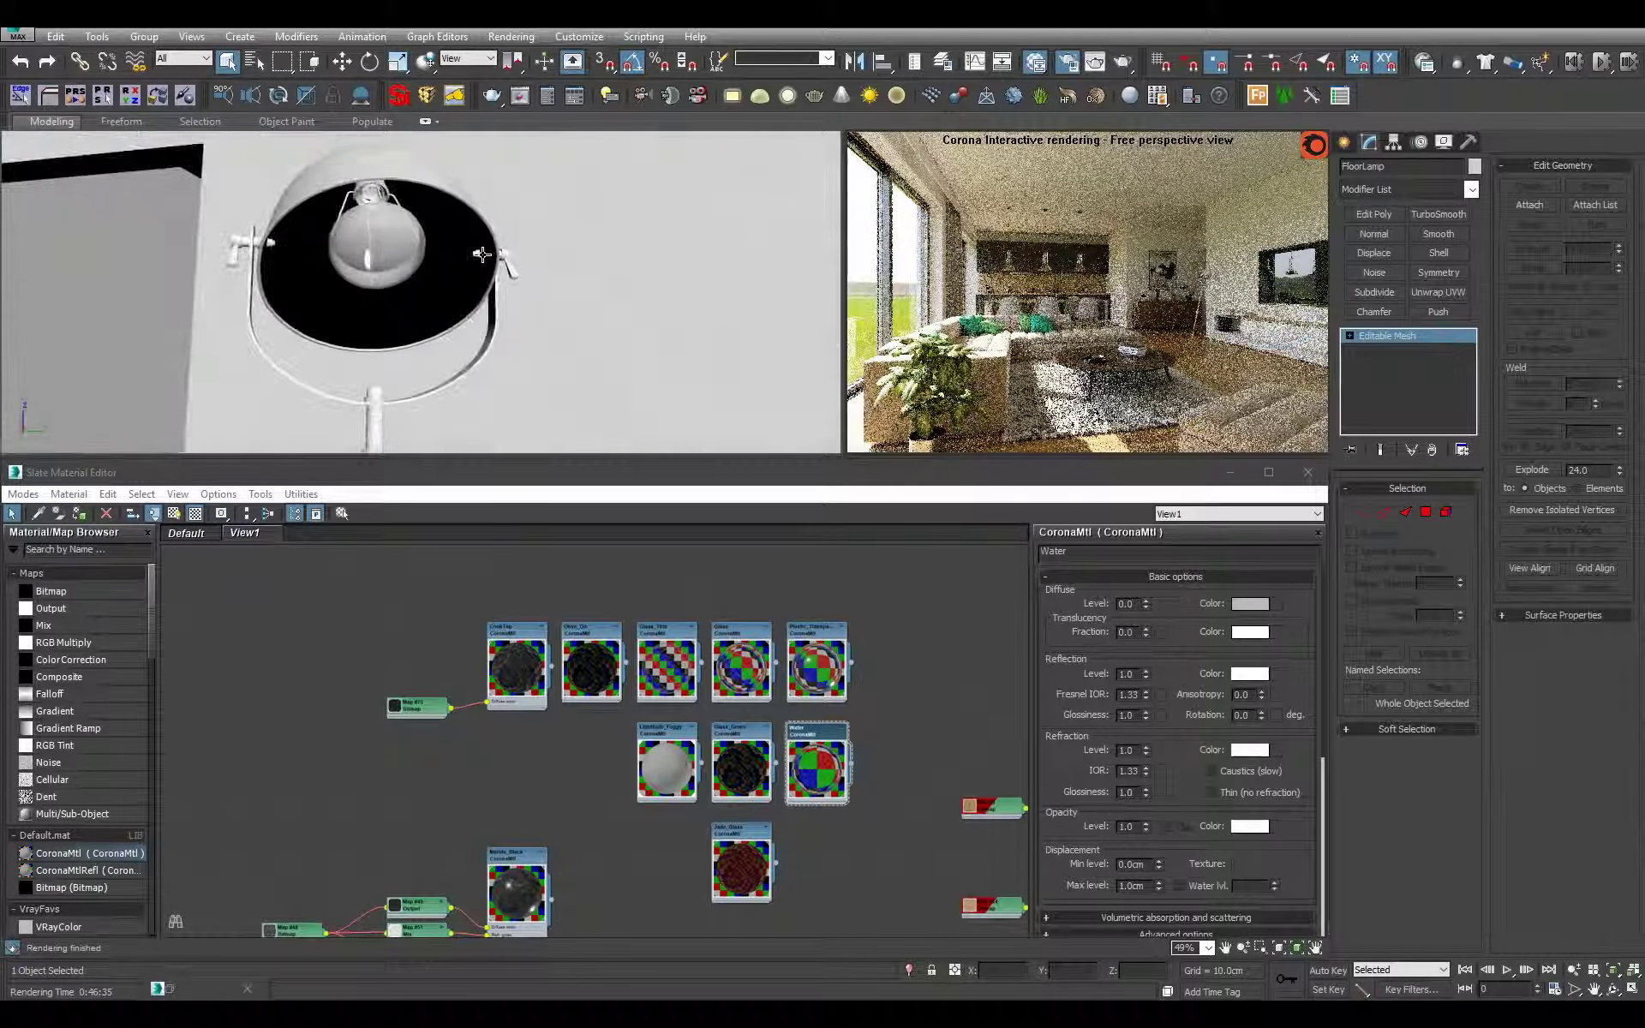
click(1446, 511)
click(403, 257)
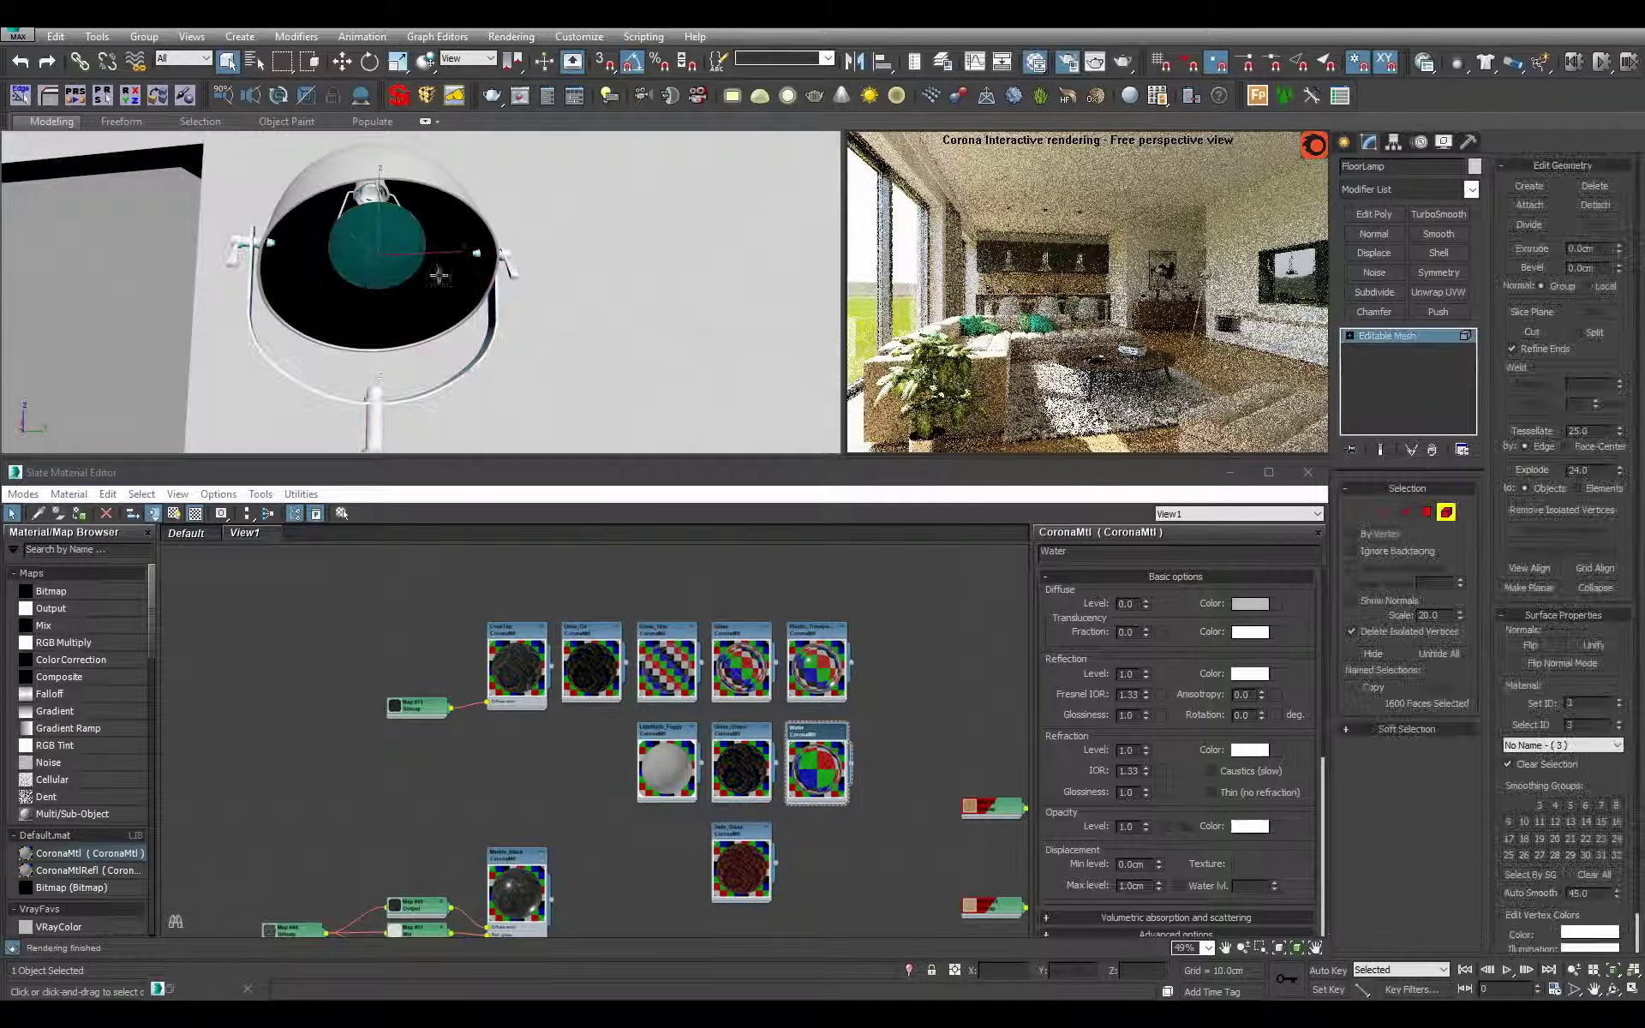
alt+middle_drag(467, 284, 468, 283)
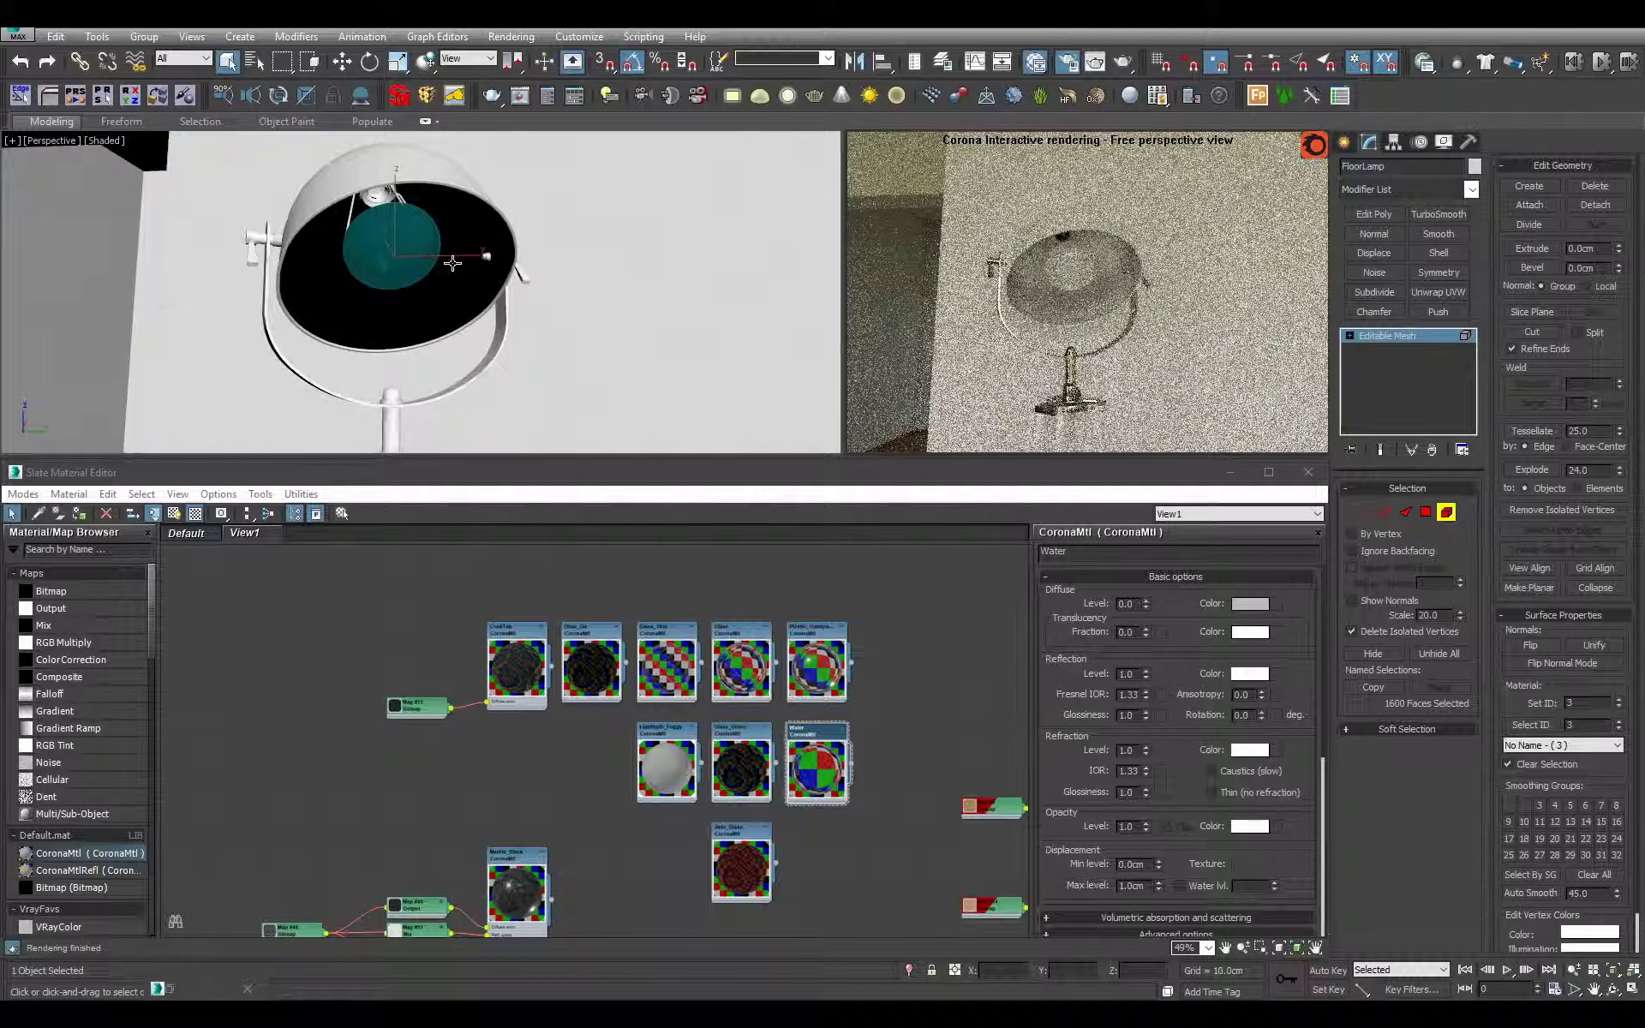
key(ctrl+d)
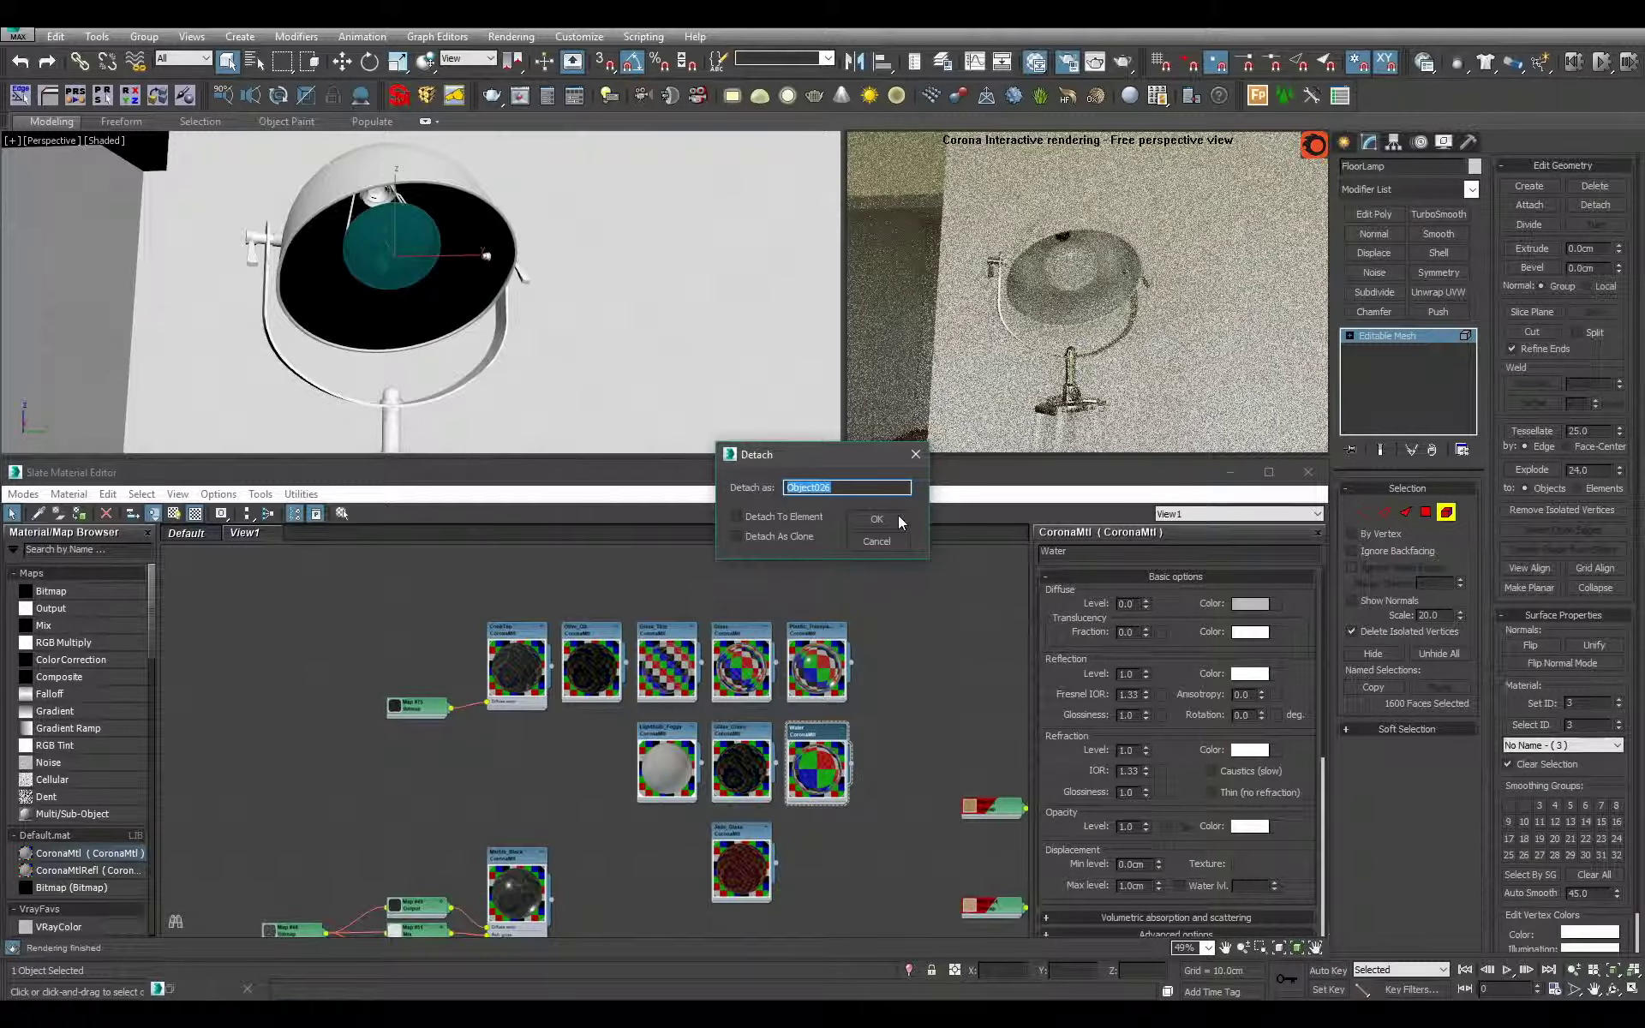
click(886, 518)
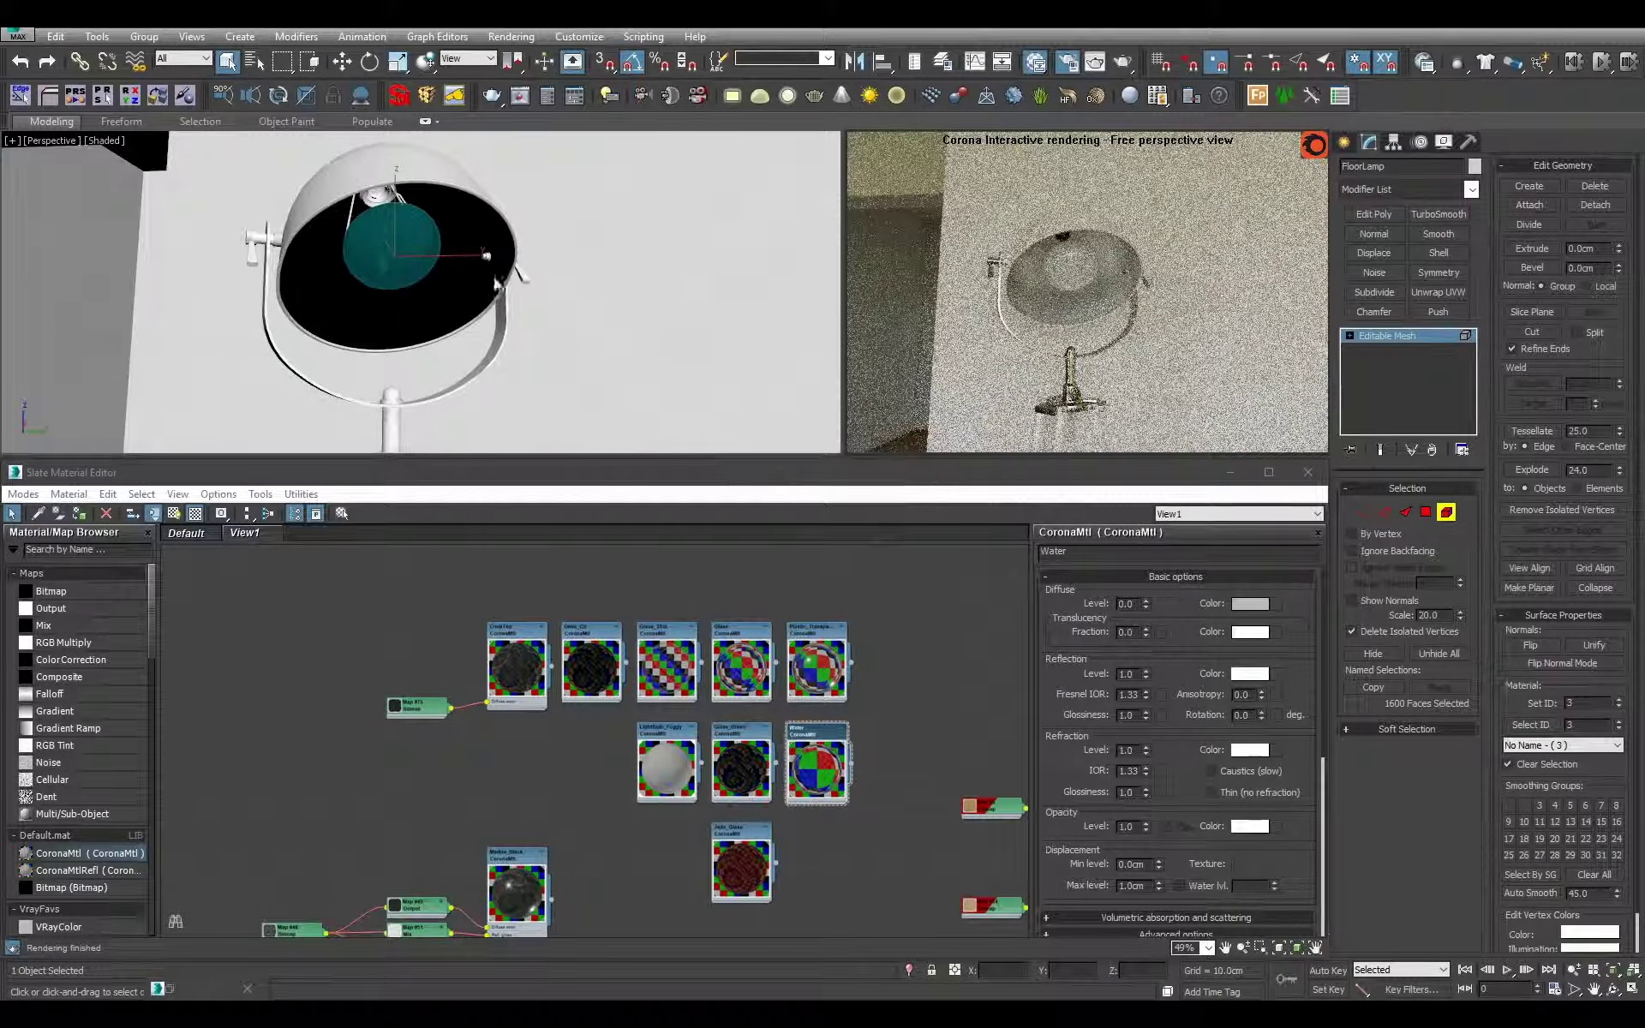
click(387, 247)
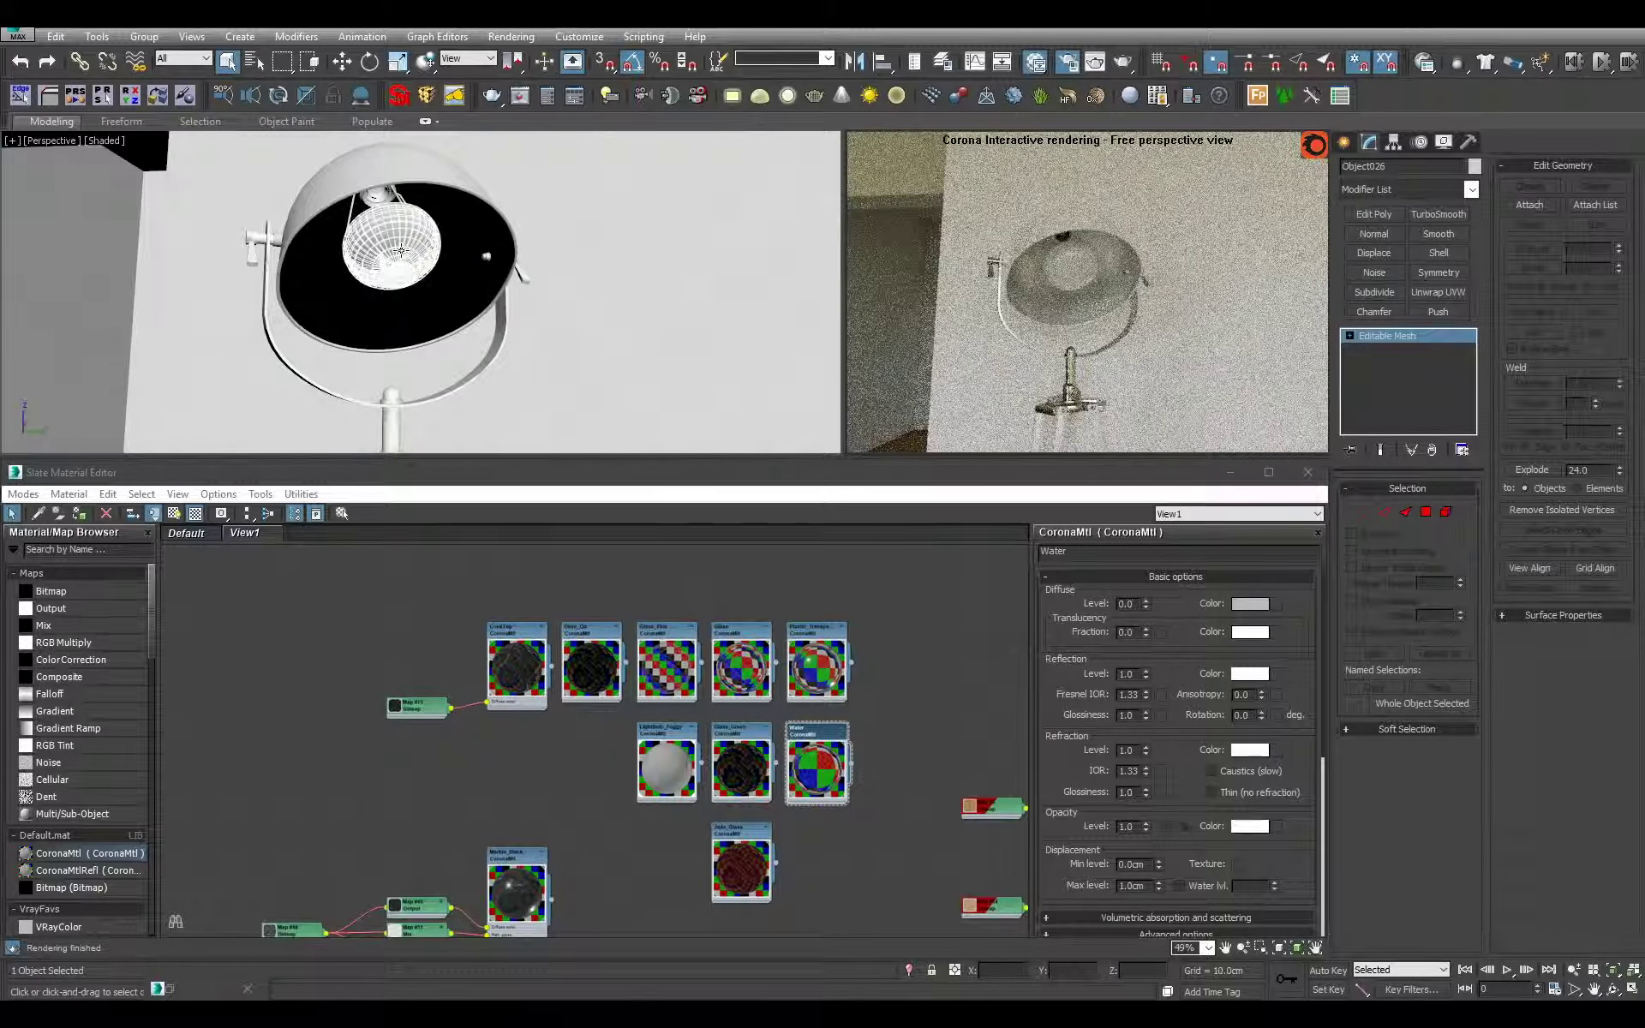
- Move the LightBulb_Foggy material node to an empty area above the other glass materials
middle_drag(331, 733, 417, 765)
scroll(417, 765, down, 2)
scroll(586, 641, up, 4)
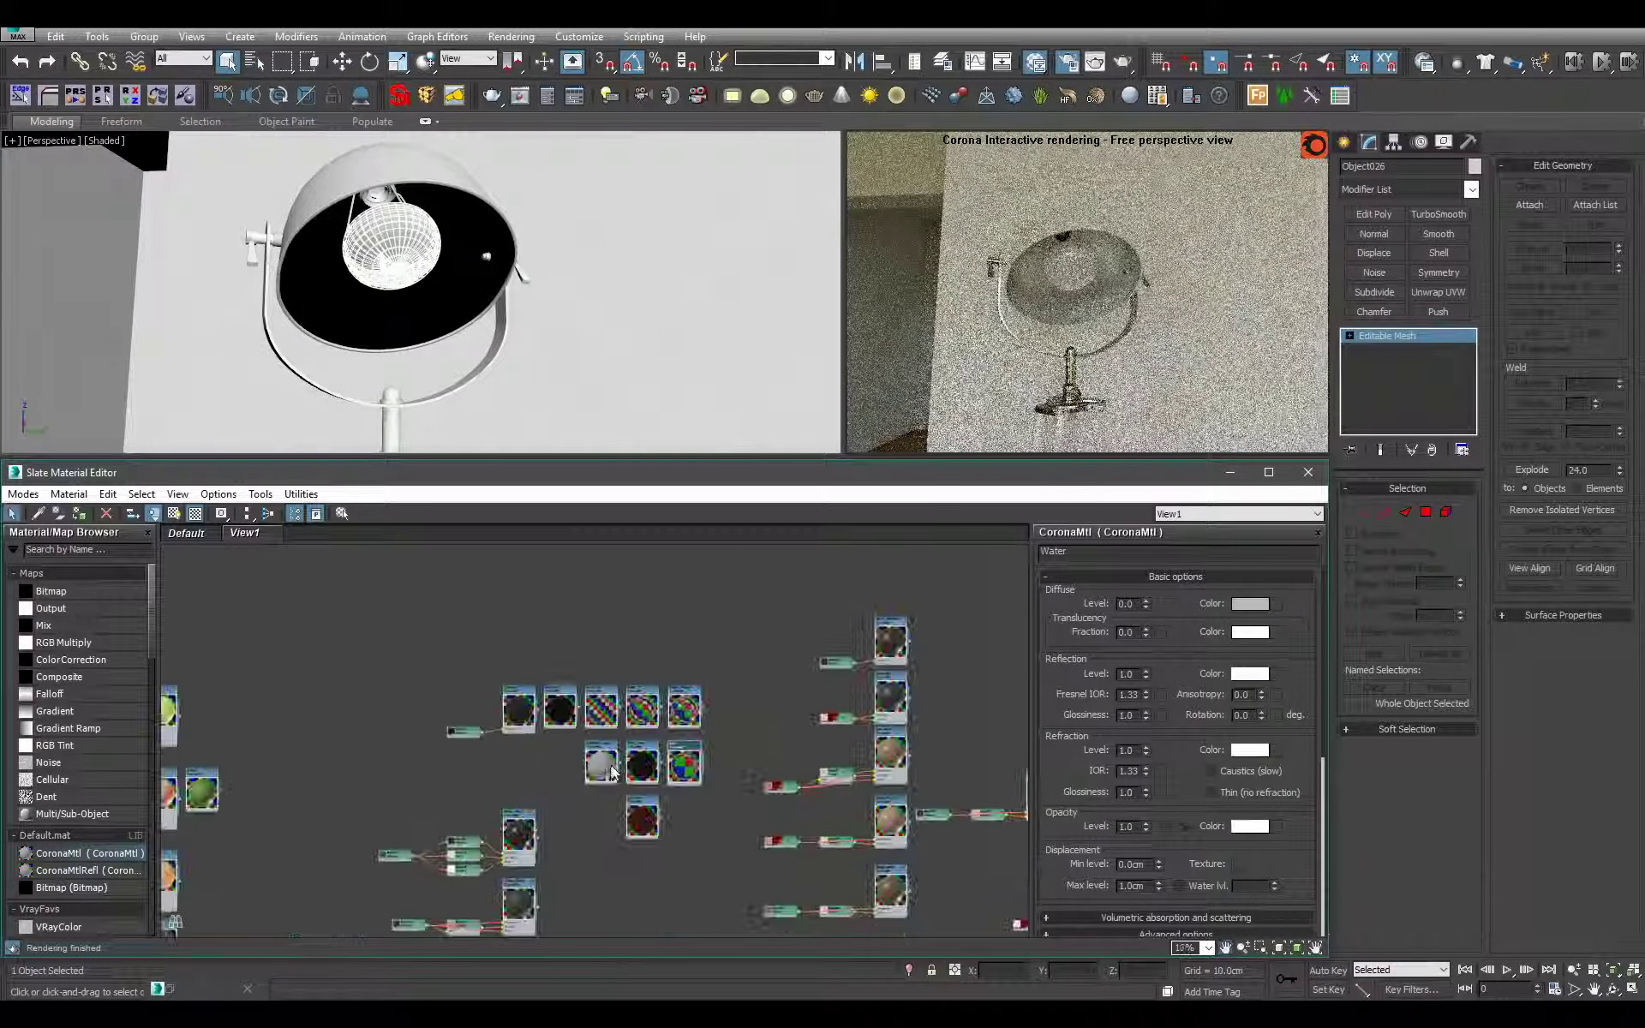
click(585, 640)
middle_drag(585, 641, 609, 833)
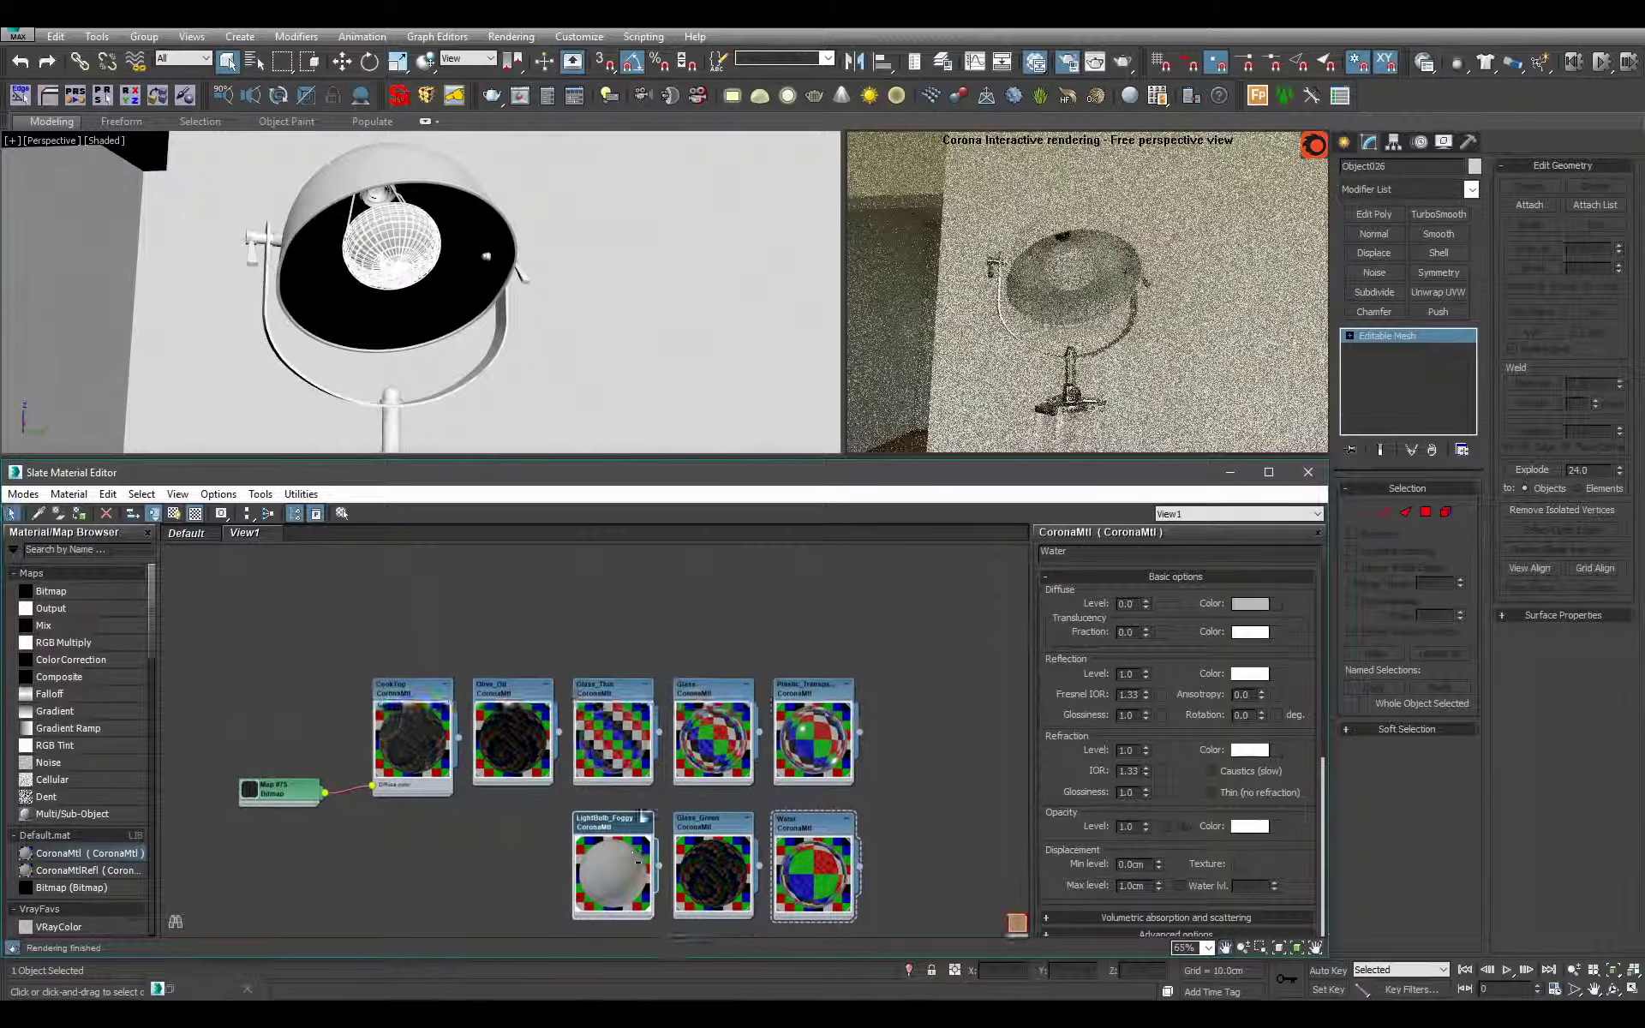
scroll(609, 834, down, 3)
drag(609, 834, 524, 585)
middle_drag(524, 585, 514, 700)
scroll(514, 698, up, 2)
- Add a CoronaRaySwitchMtl node beside LightBulb_Foggy, and delete the default CoronaMtl connected to it
click(51, 549)
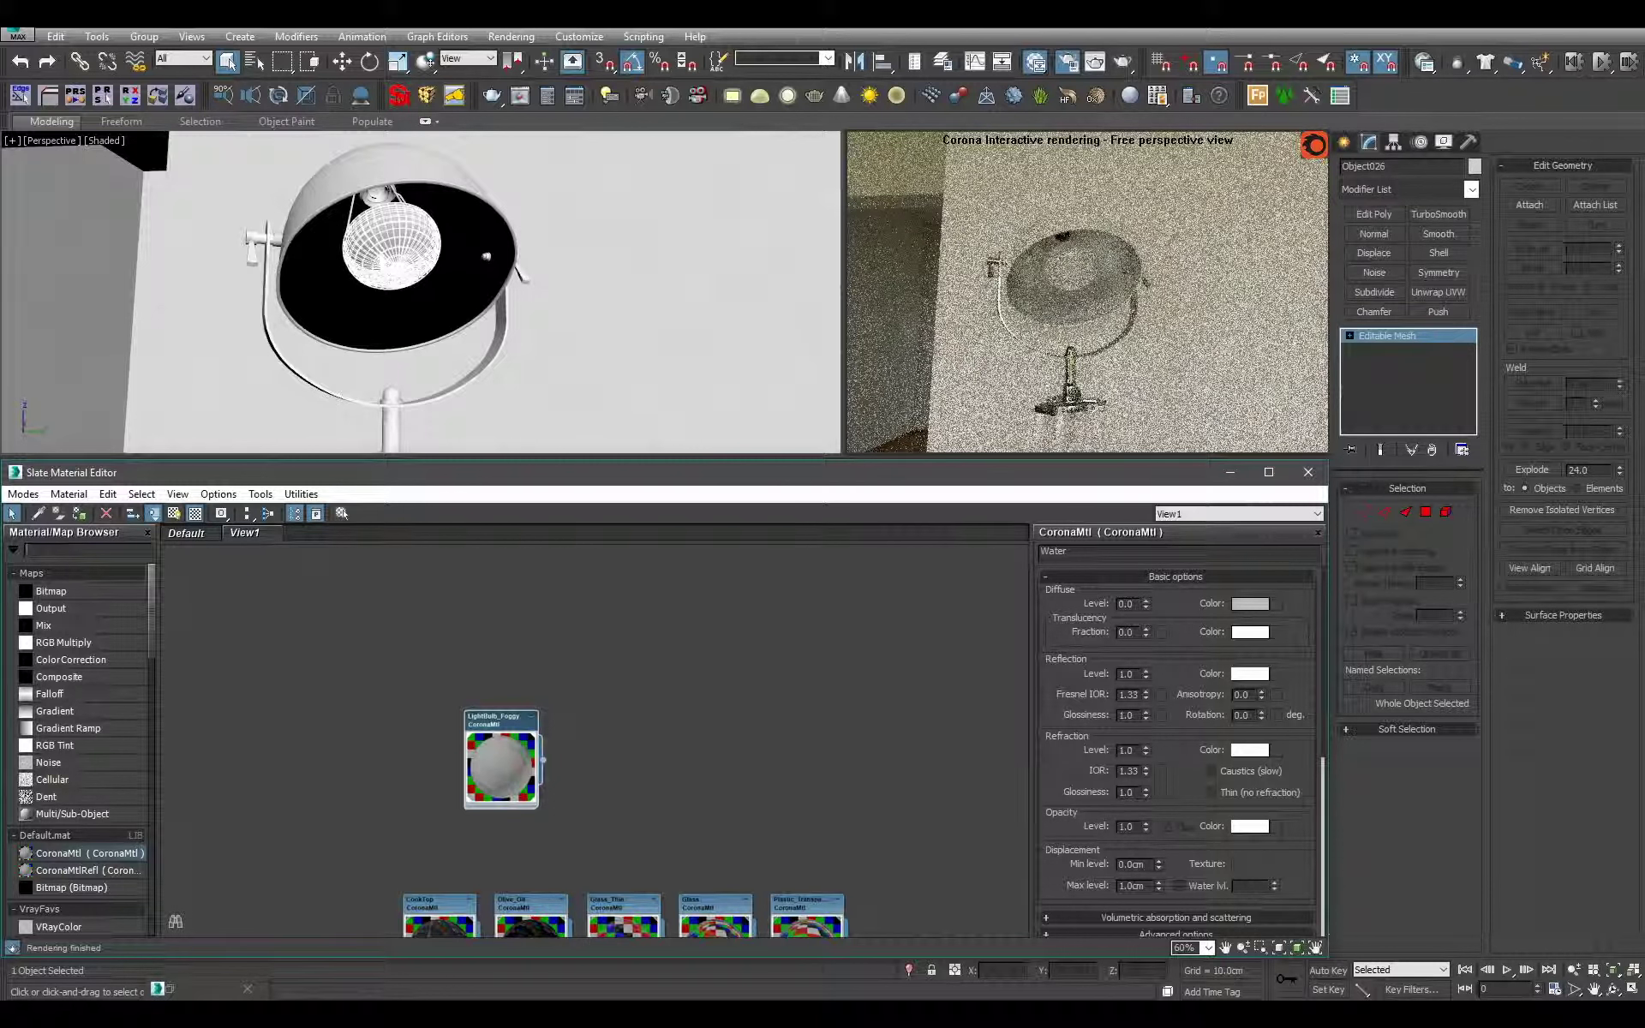
text(Coronaray)
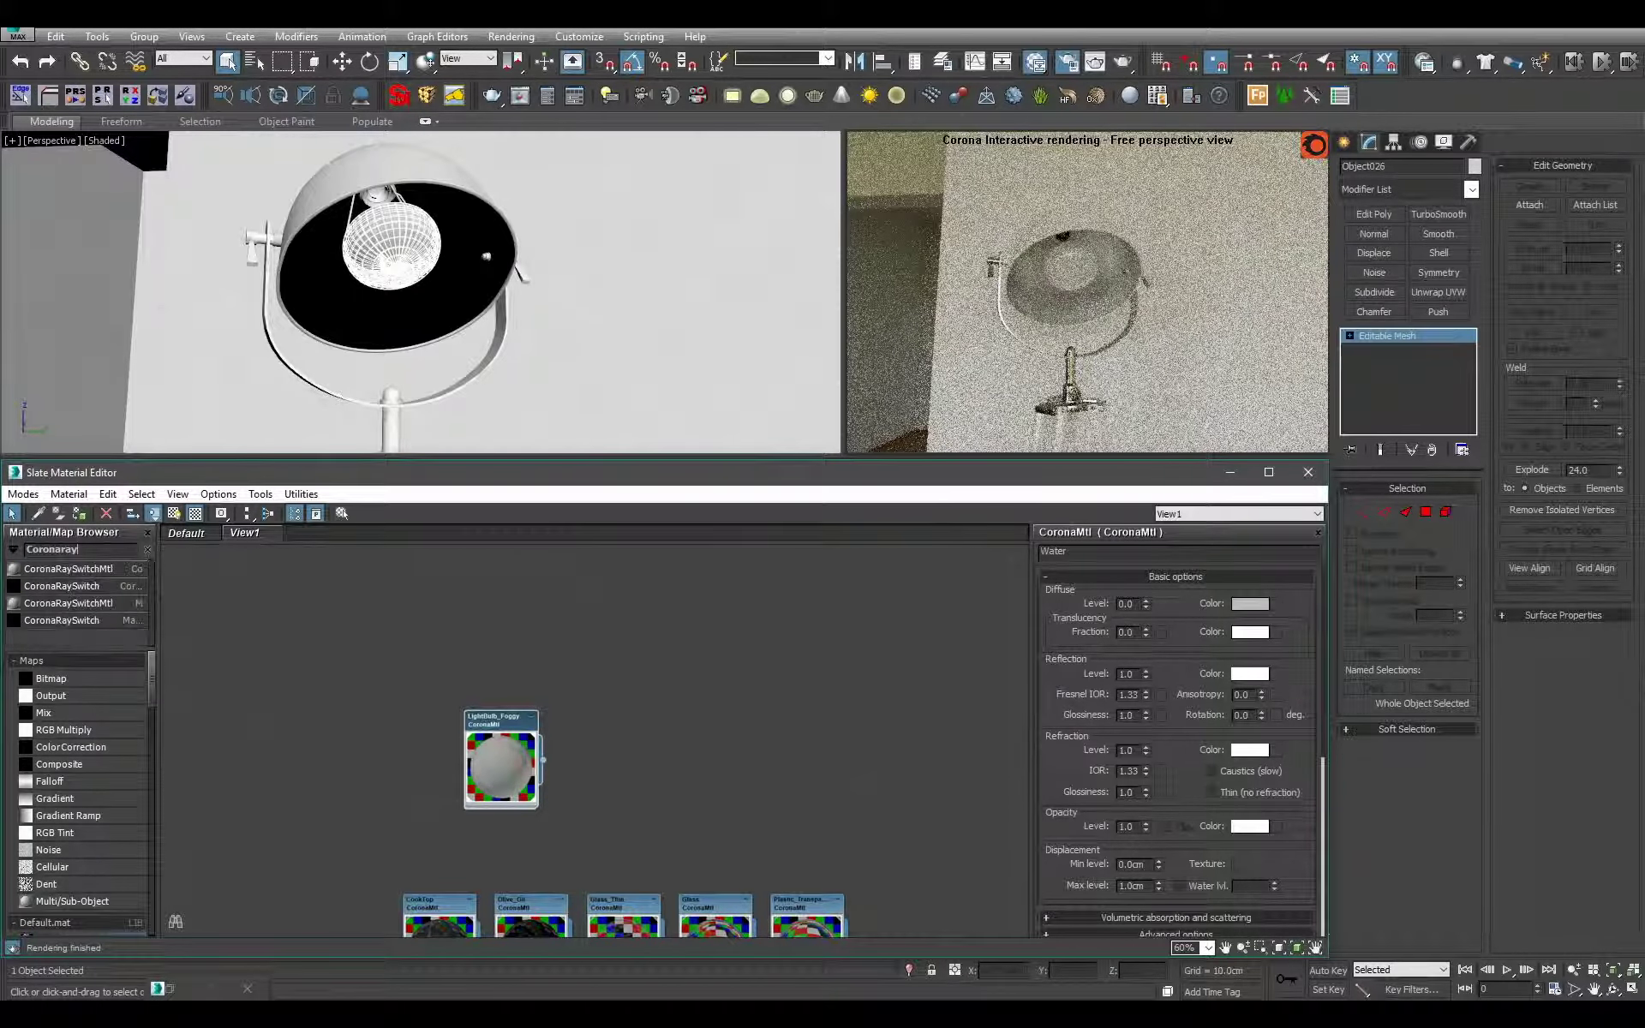
drag(179, 594, 646, 639)
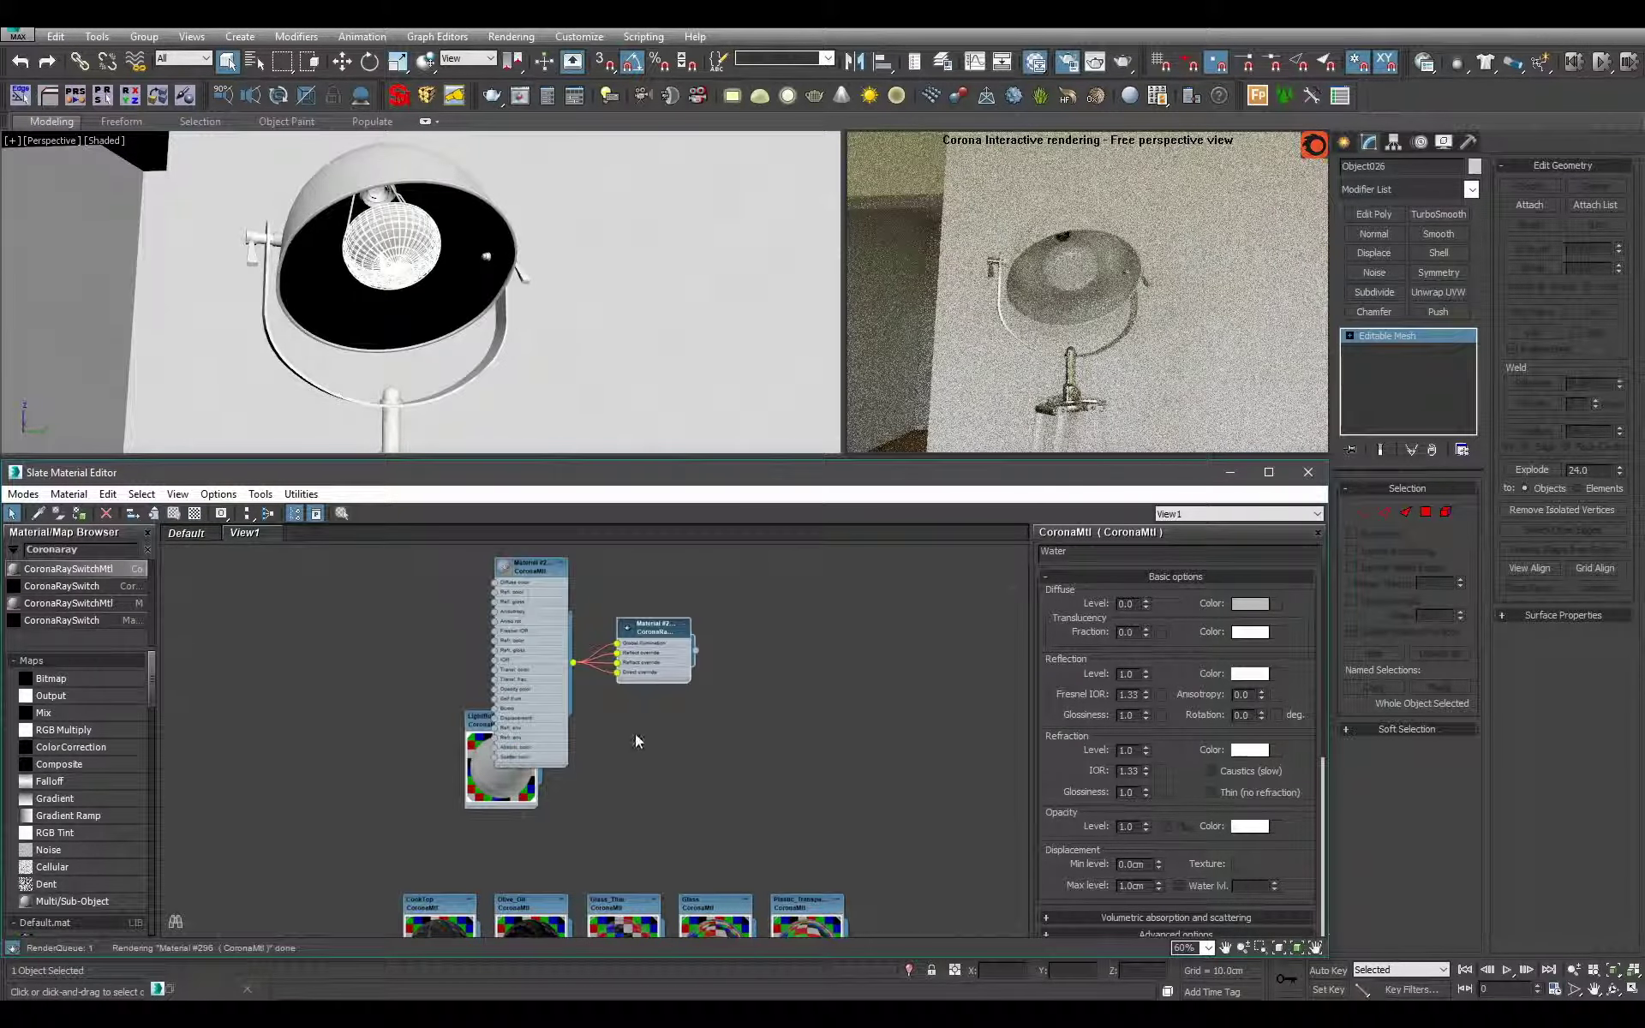
scroll(620, 718, up, 1)
key(Delete)
scroll(659, 660, up, 2)
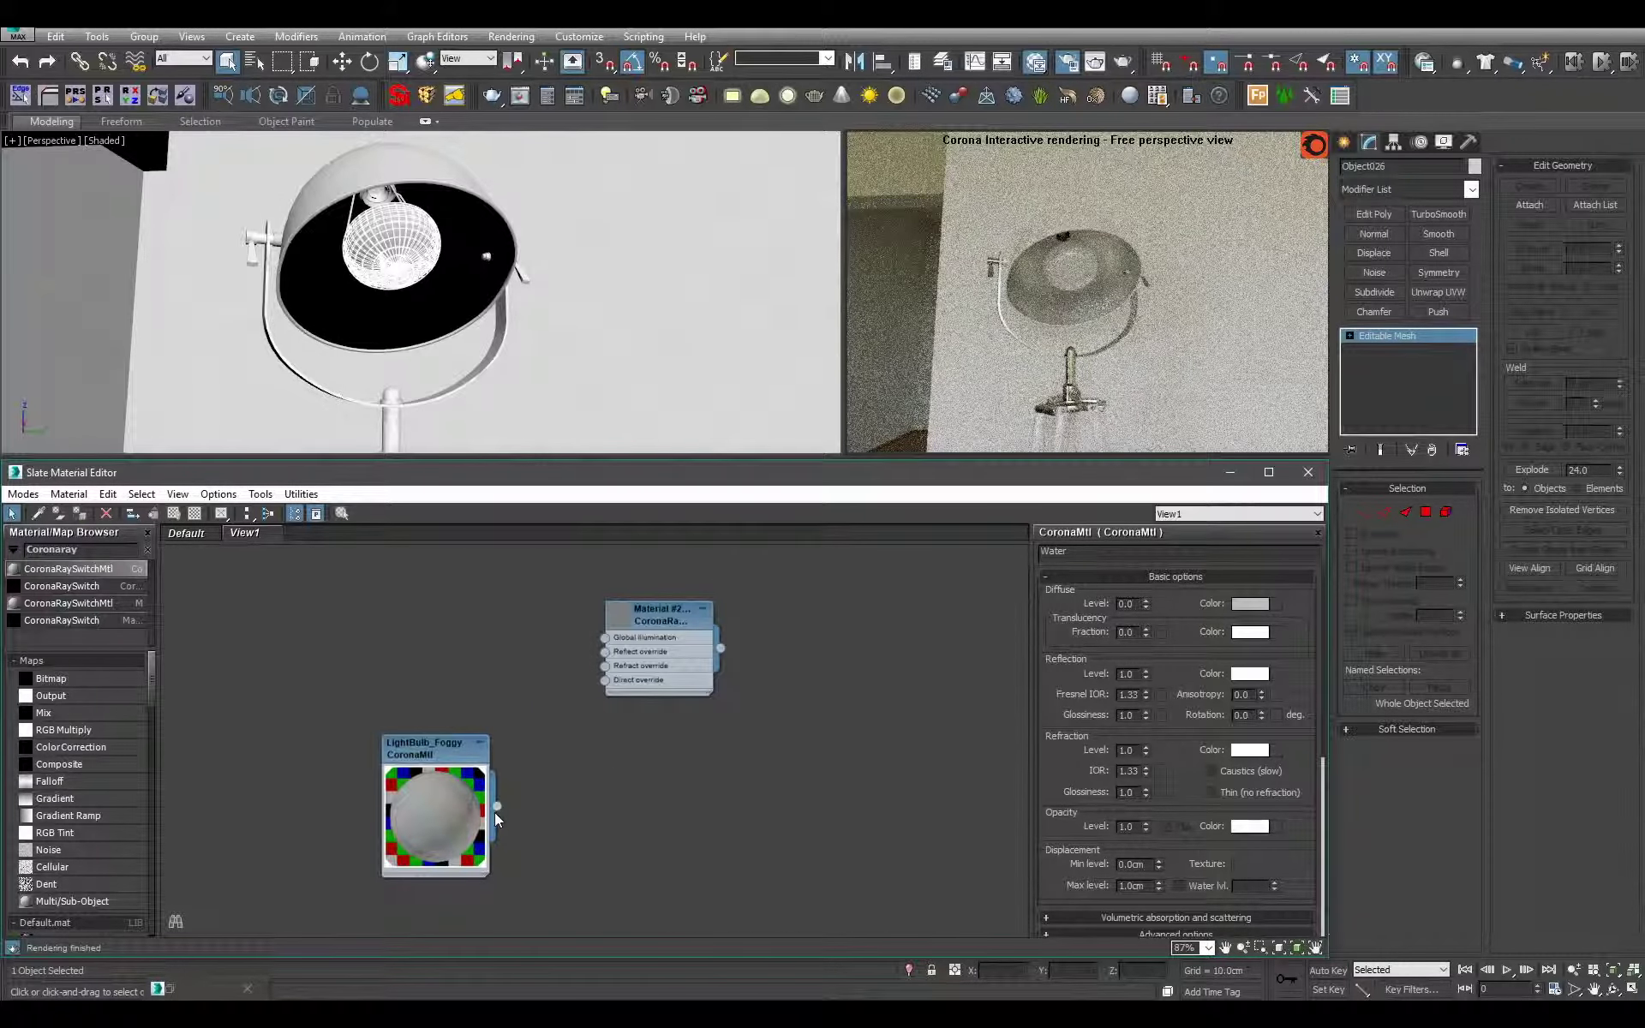
- Connect LightBulb_Foggy to the ray switch material's reflect, refract and direct override inputs, and place its node closer
drag(496, 805, 610, 613)
click(659, 654)
drag(497, 805, 609, 665)
drag(498, 807, 606, 681)
drag(441, 742, 486, 653)
- Rename the ray switch material as LightBulb_Foggy_RaySwitch
scroll(630, 732, down, 5)
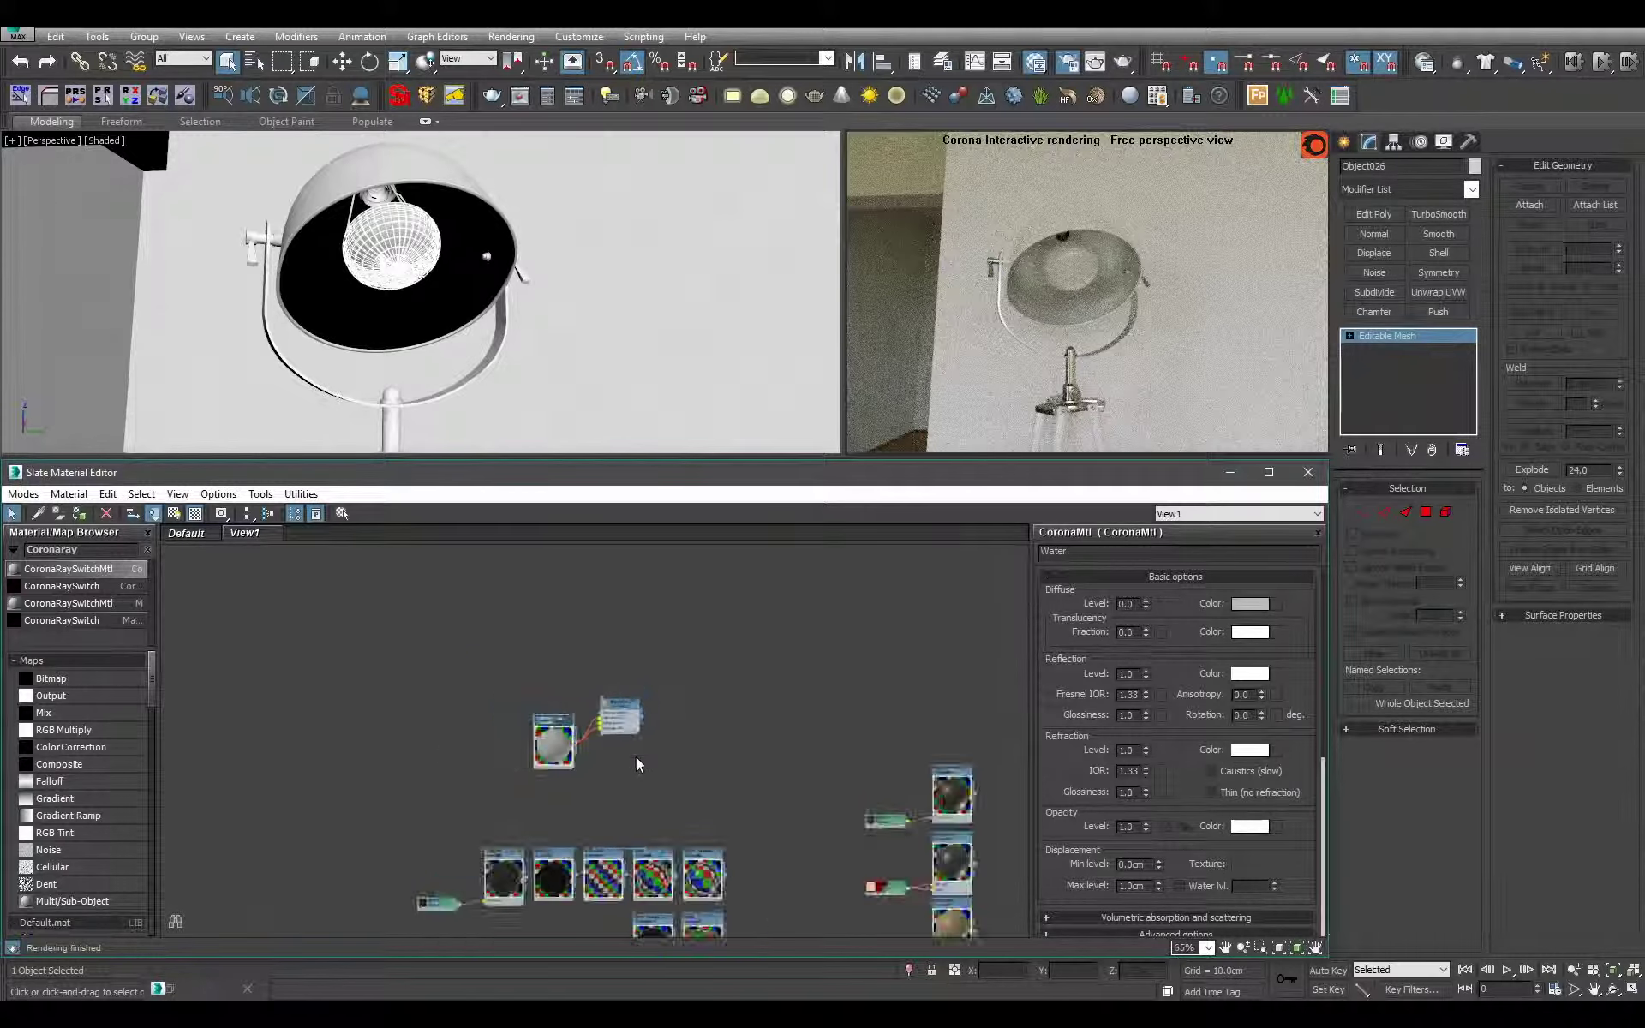
scroll(638, 745, up, 2)
scroll(605, 705, up, 2)
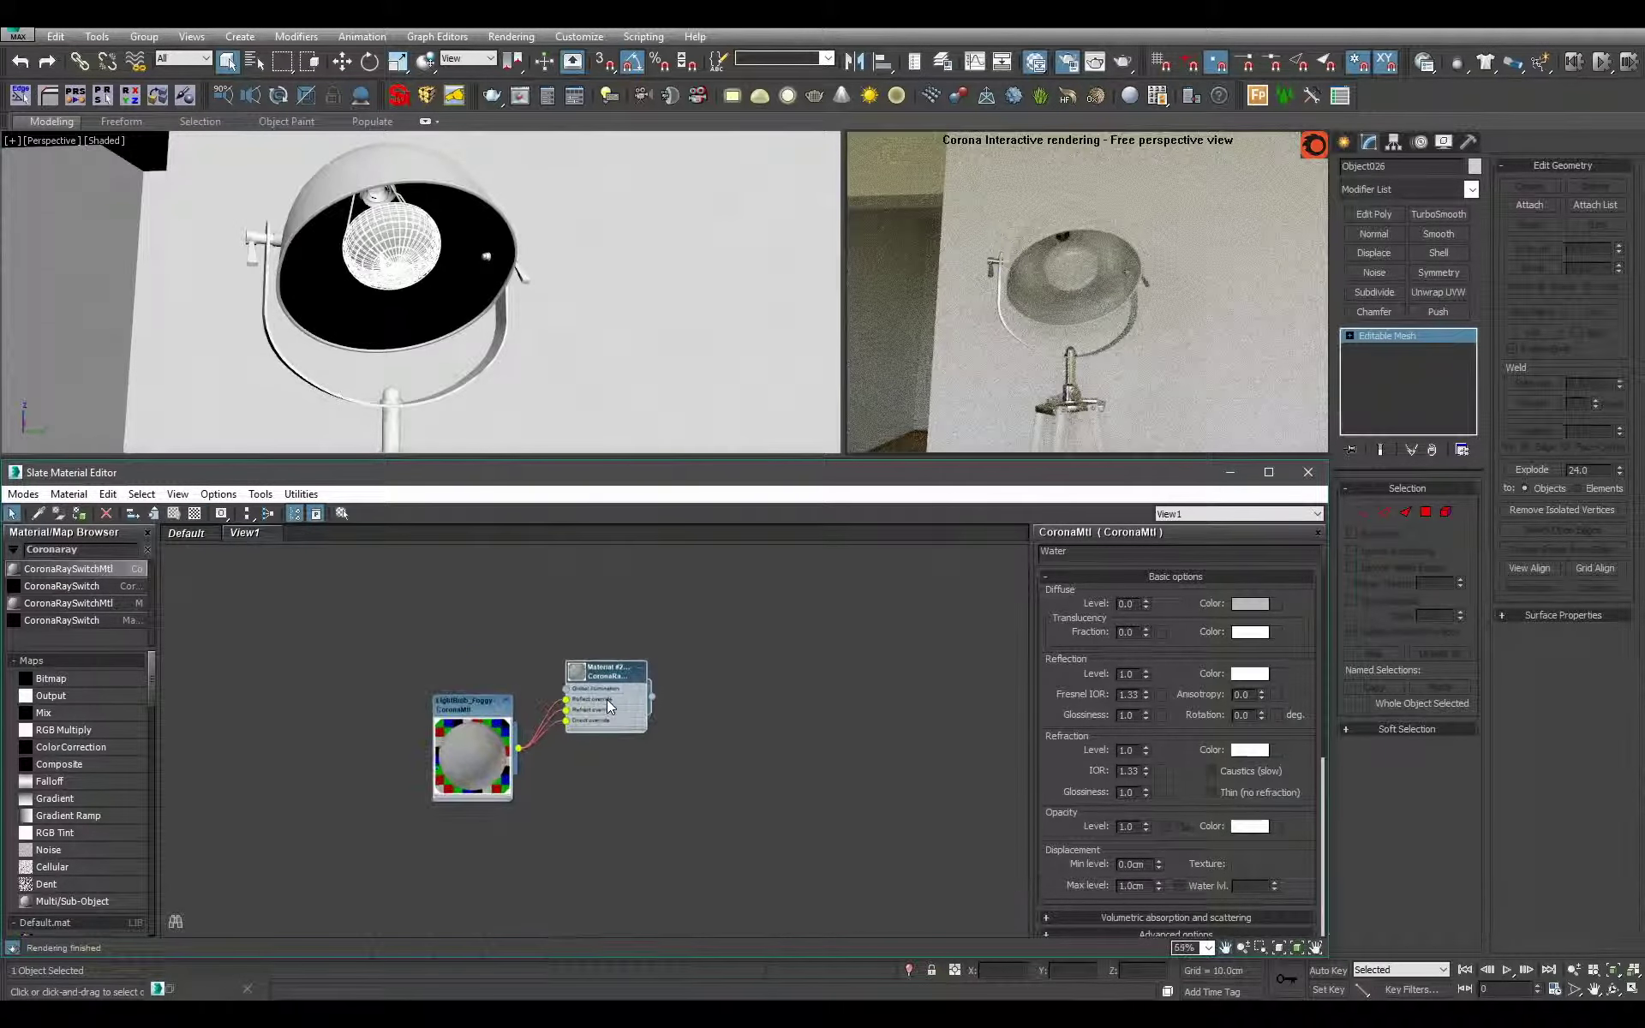
double_click(607, 699)
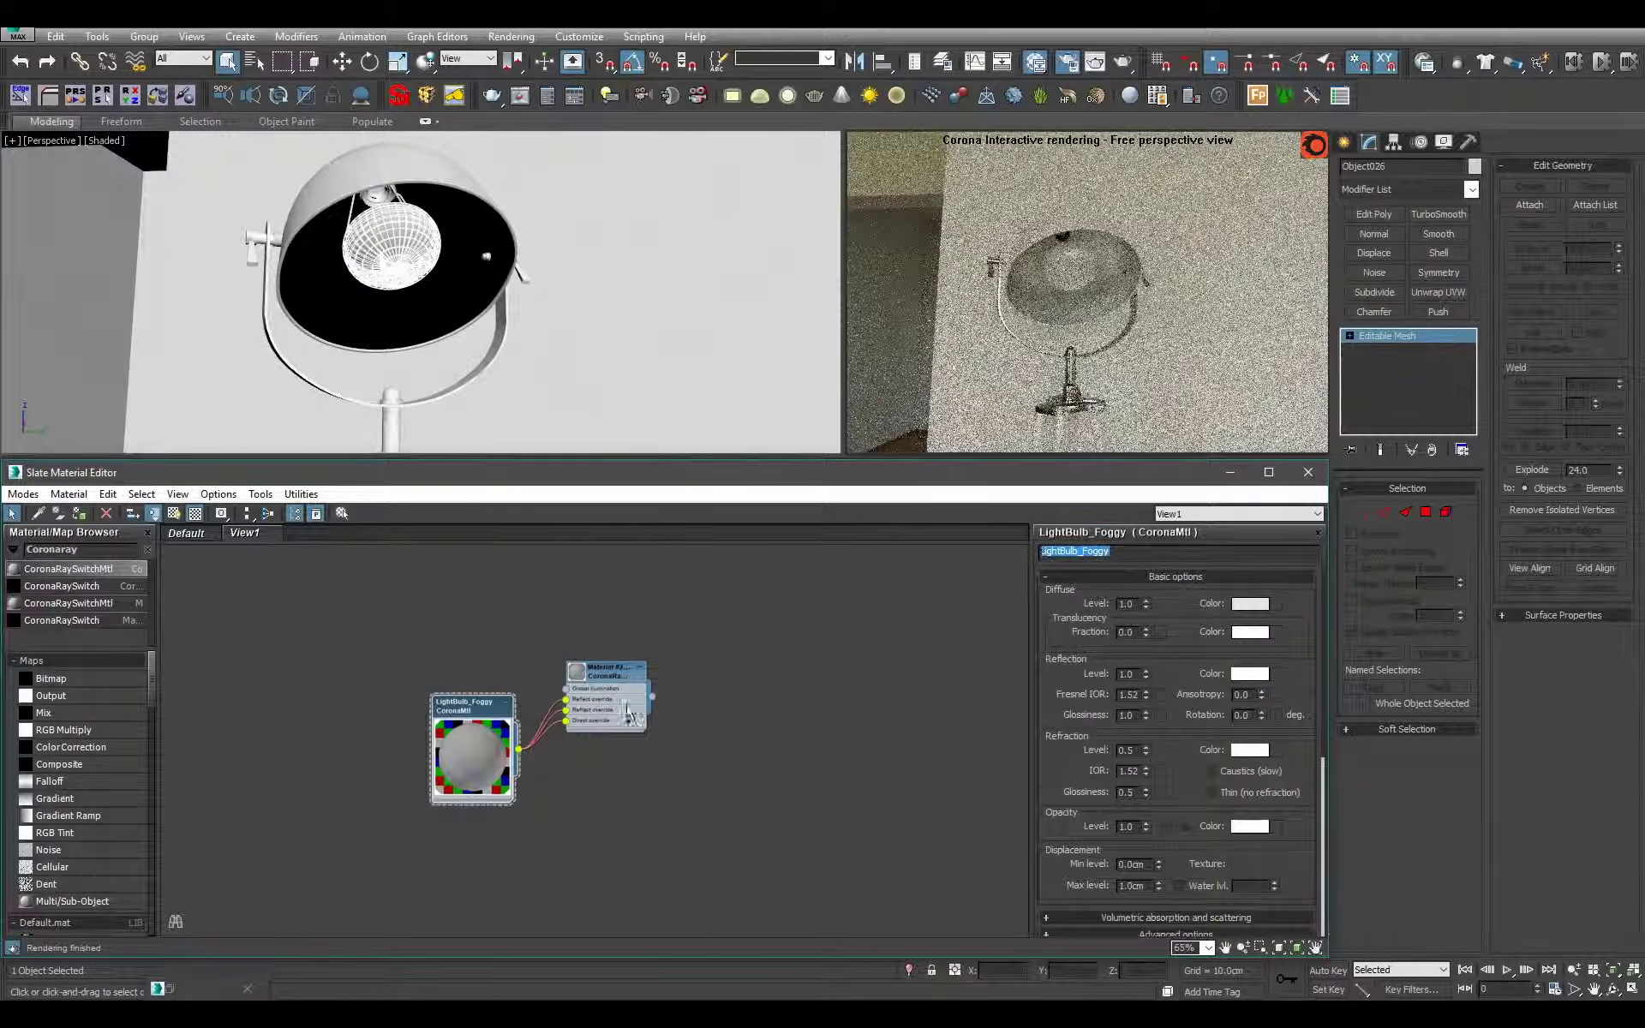
drag(1141, 552, 1039, 553)
text(LightBulb_Foggy)
text(_)
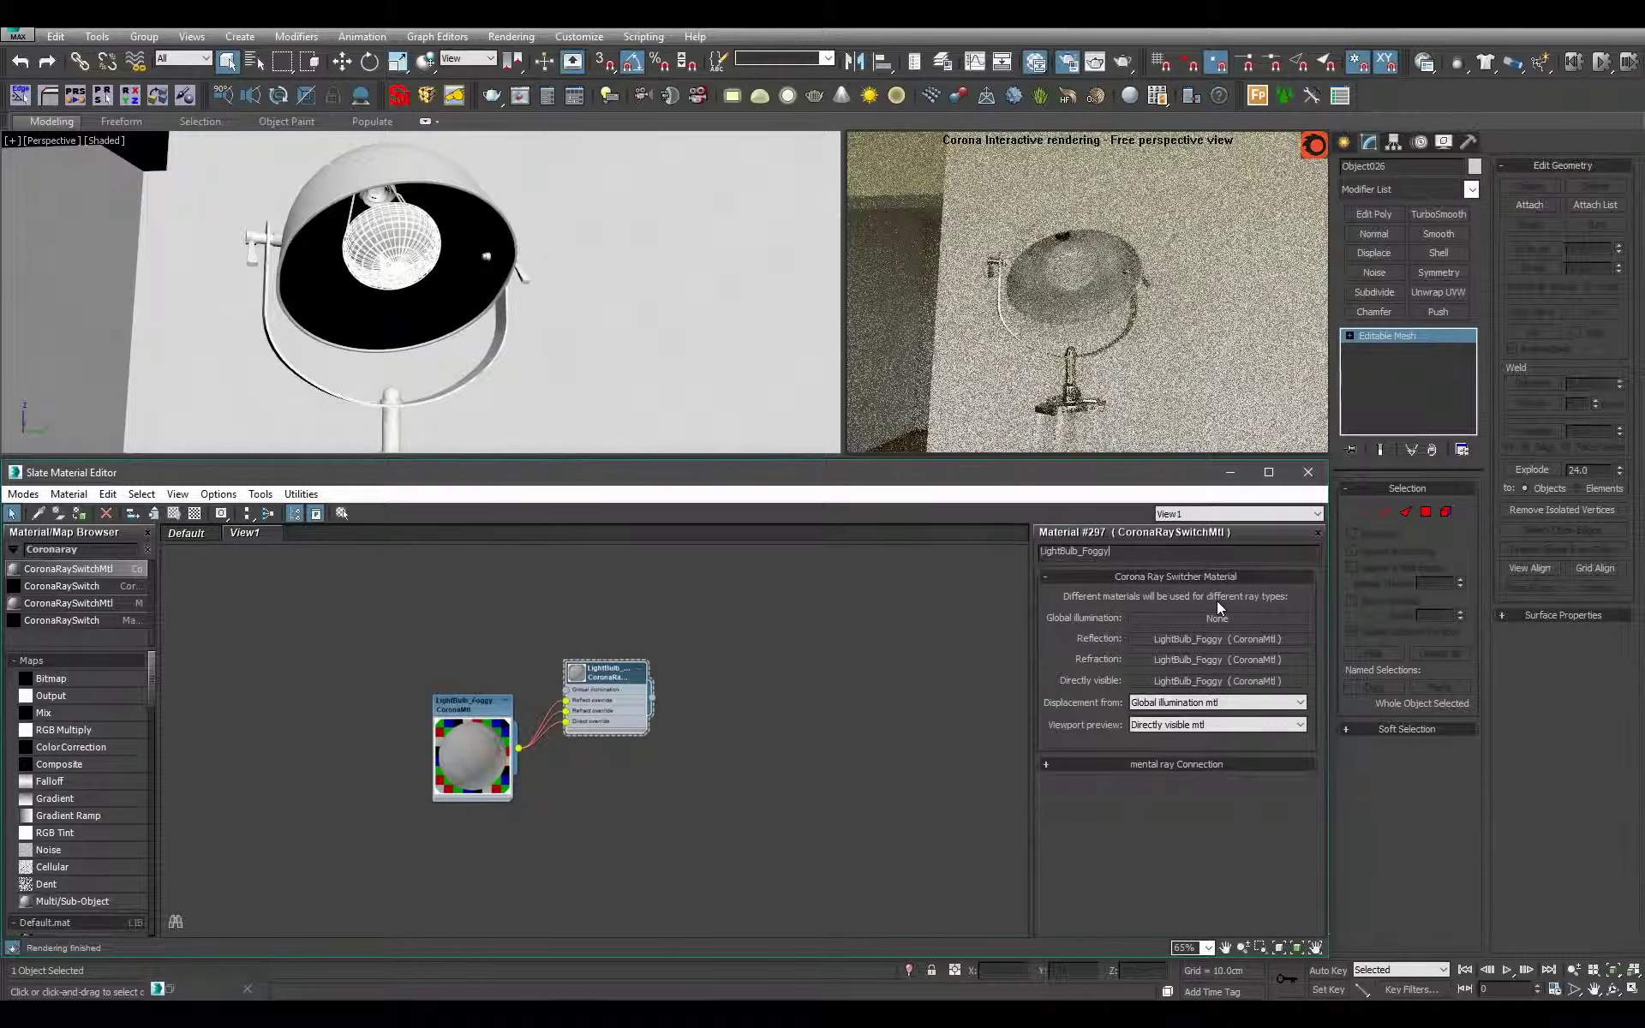
text(RaySwitch)
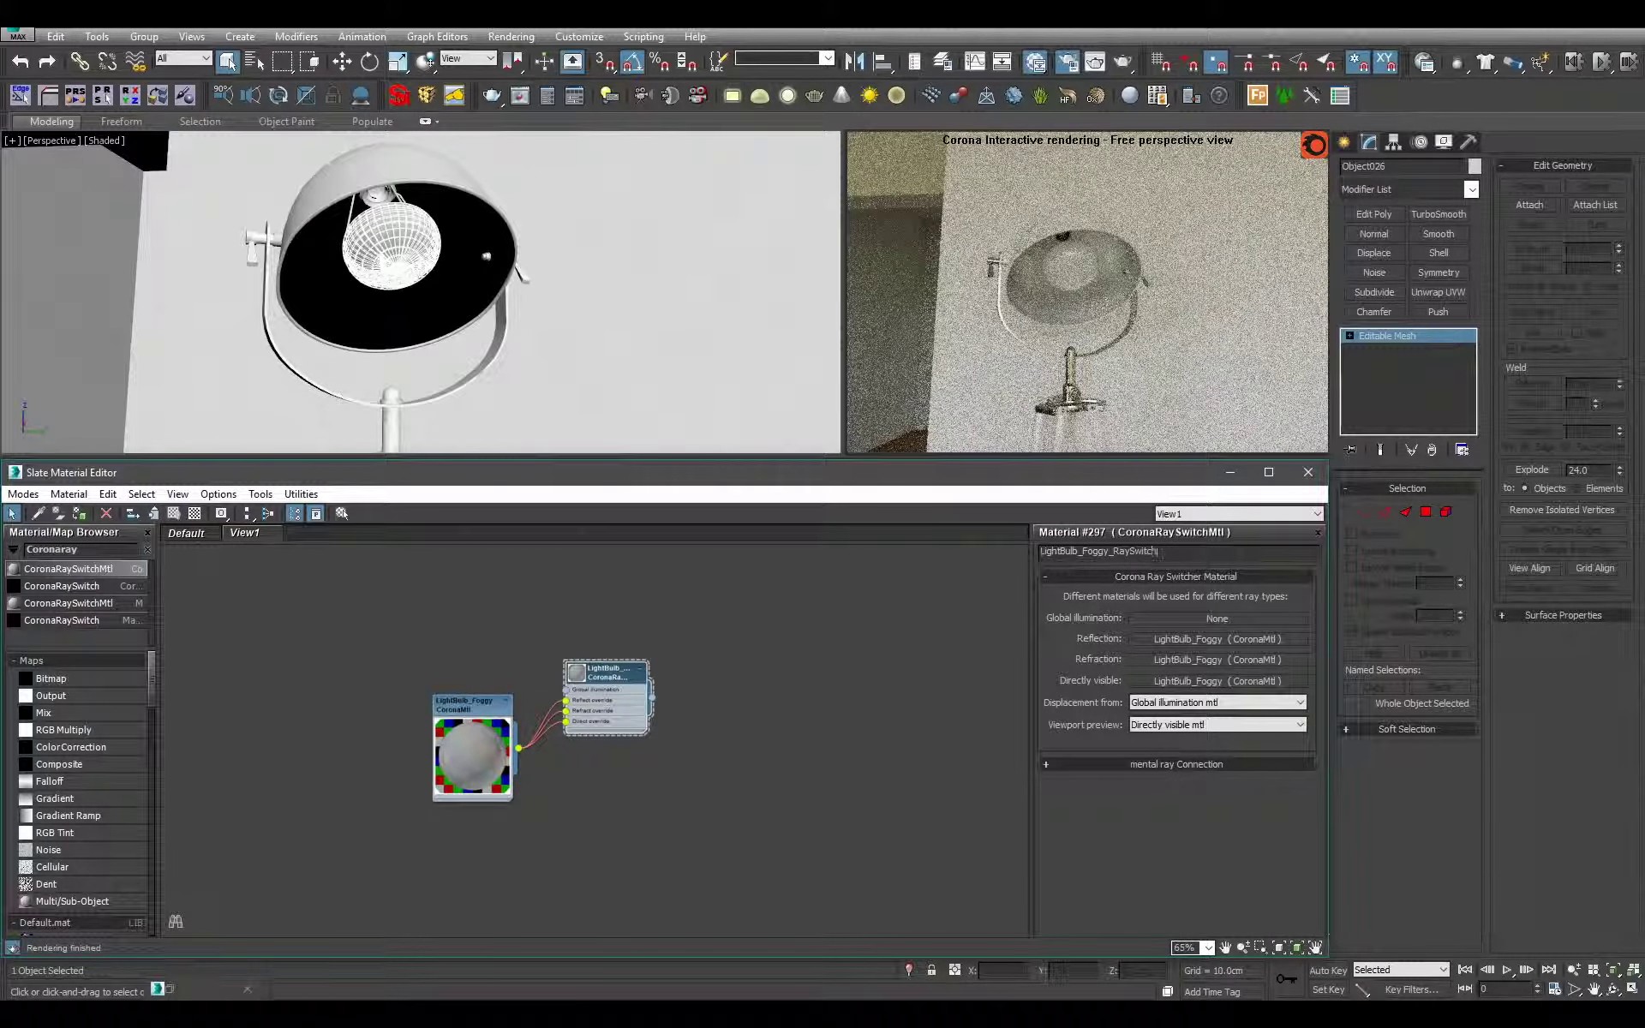
key(Return)
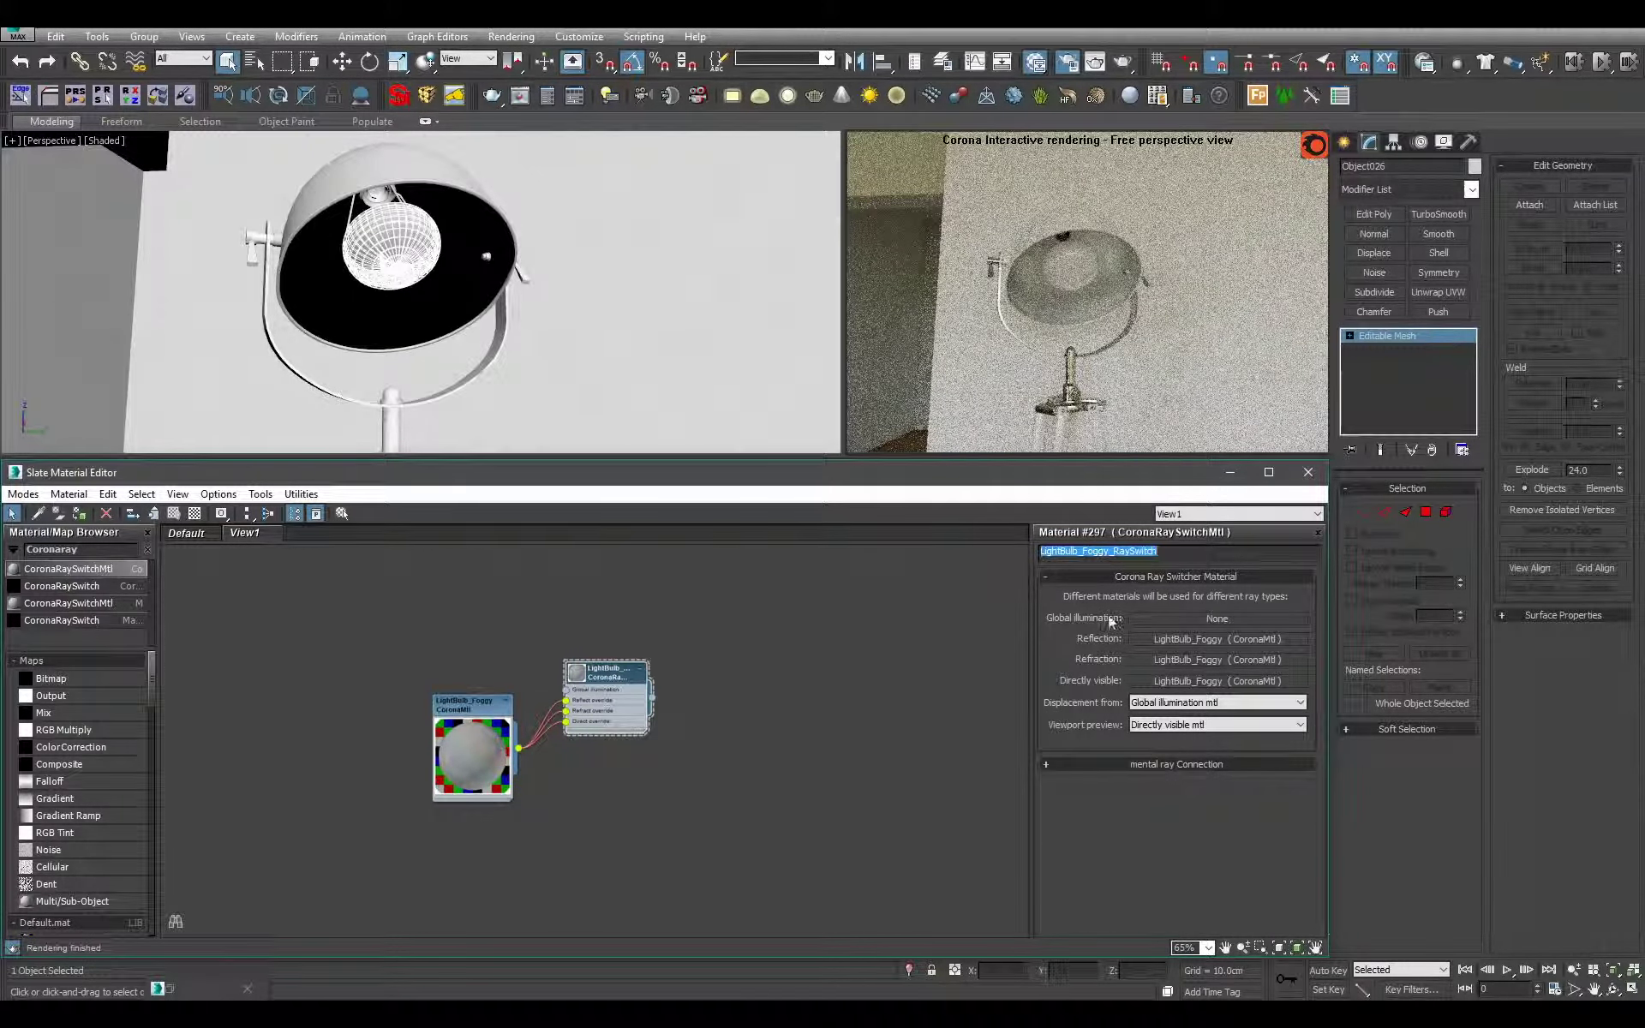
- Detach the inner reflector element of the FloorLamp mesh's shade as a separate object
scroll(750, 724, down, 4)
click(526, 351)
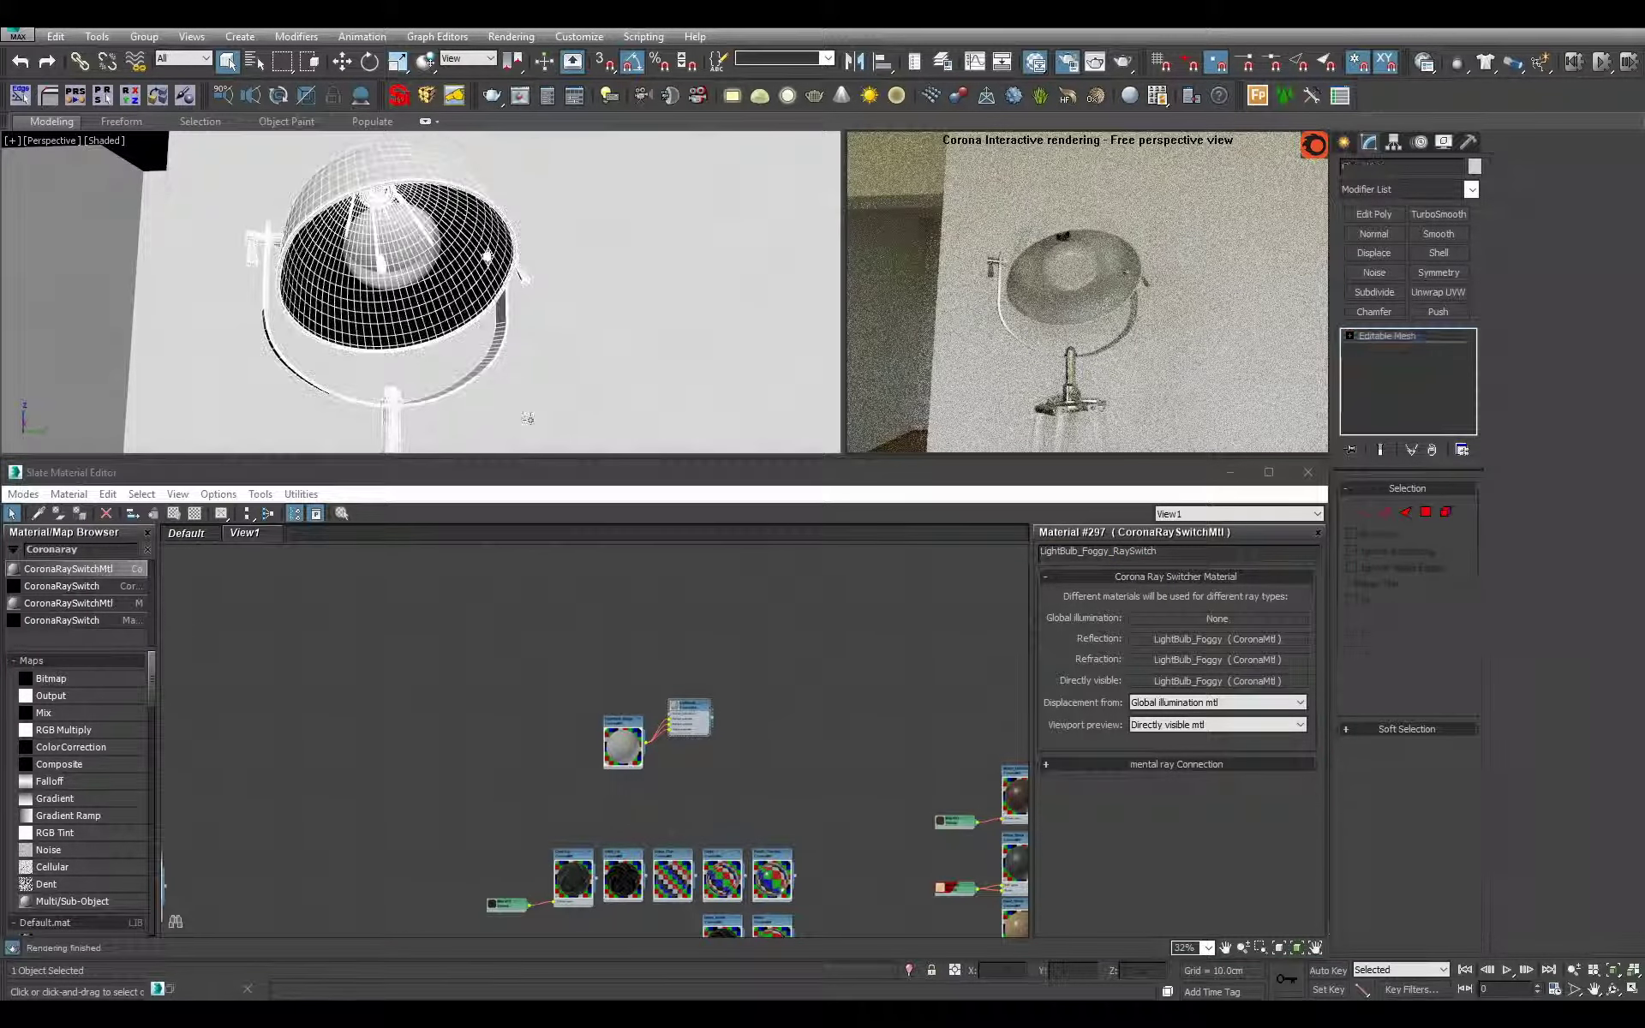
click(1446, 511)
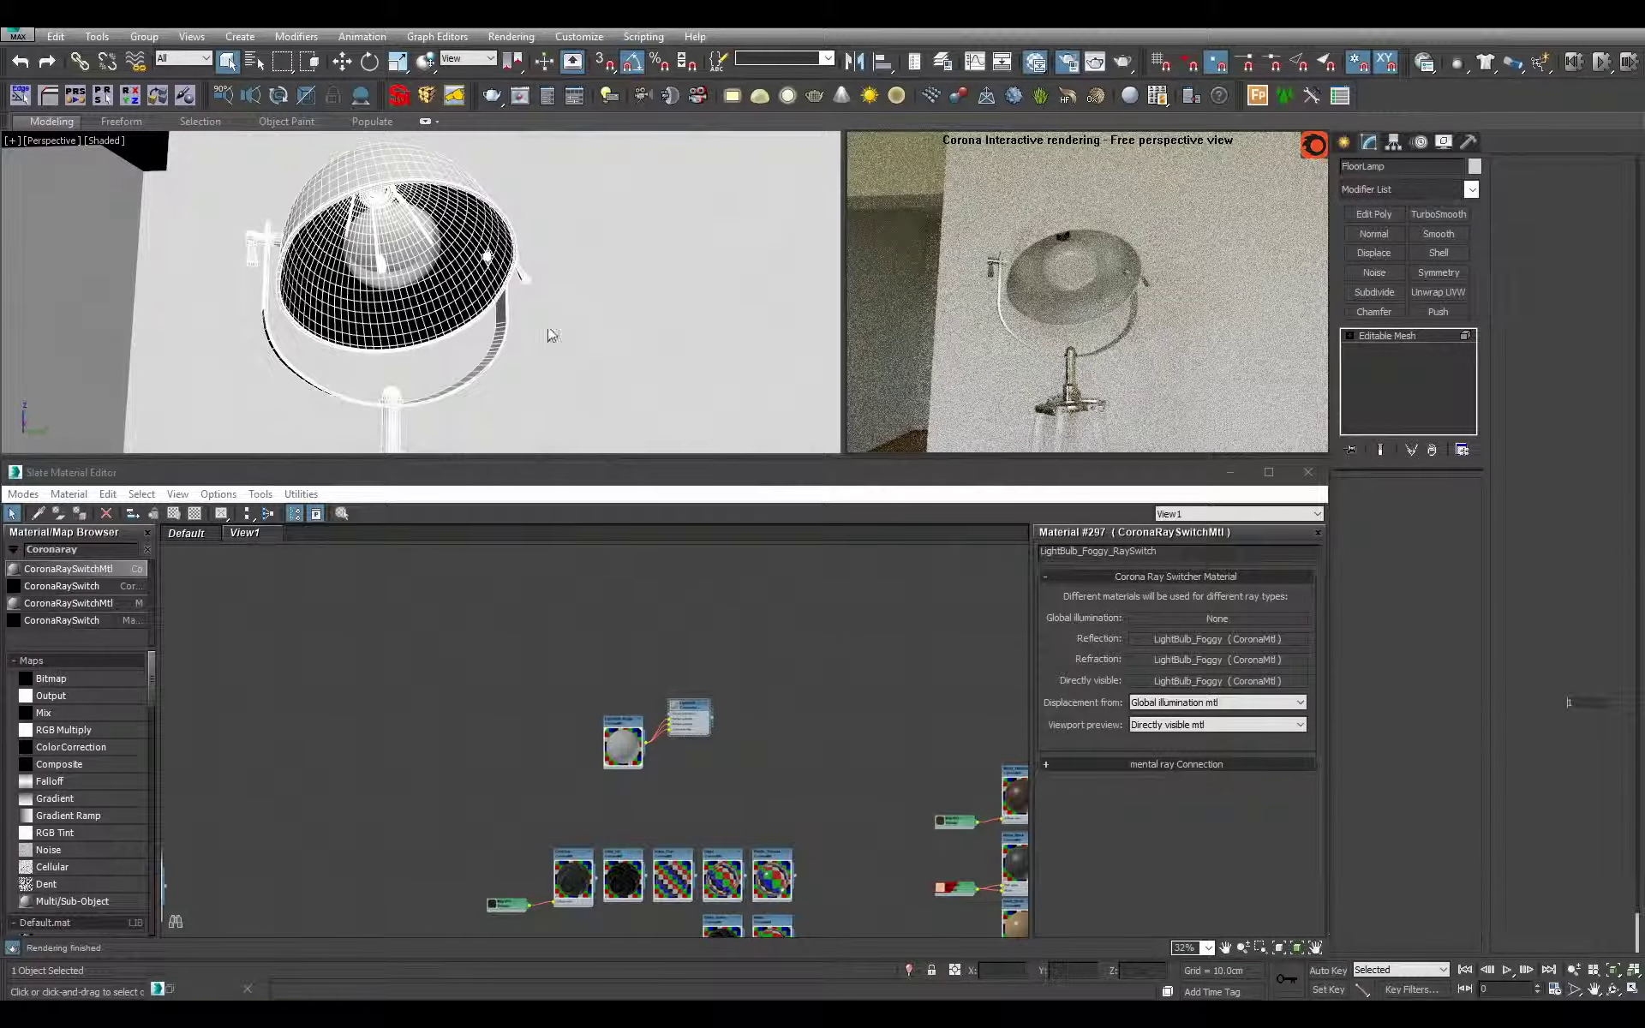
click(477, 297)
scroll(477, 297, up, 3)
alt+middle_drag(477, 297, 589, 307)
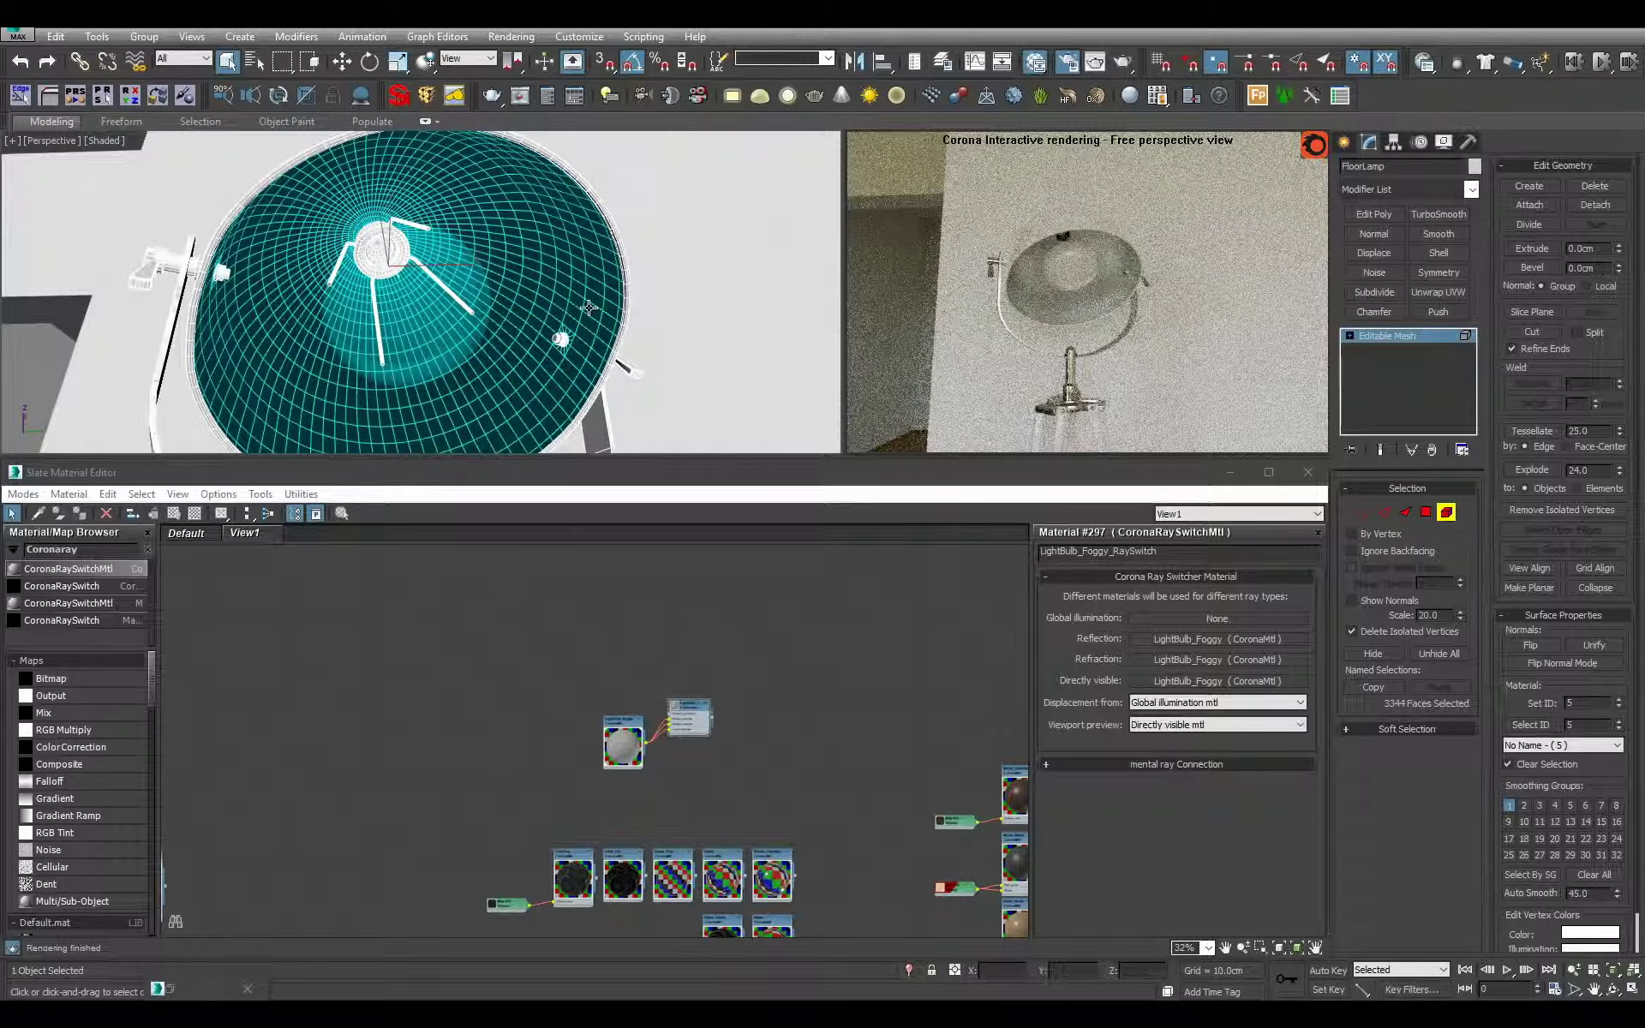
click(1595, 203)
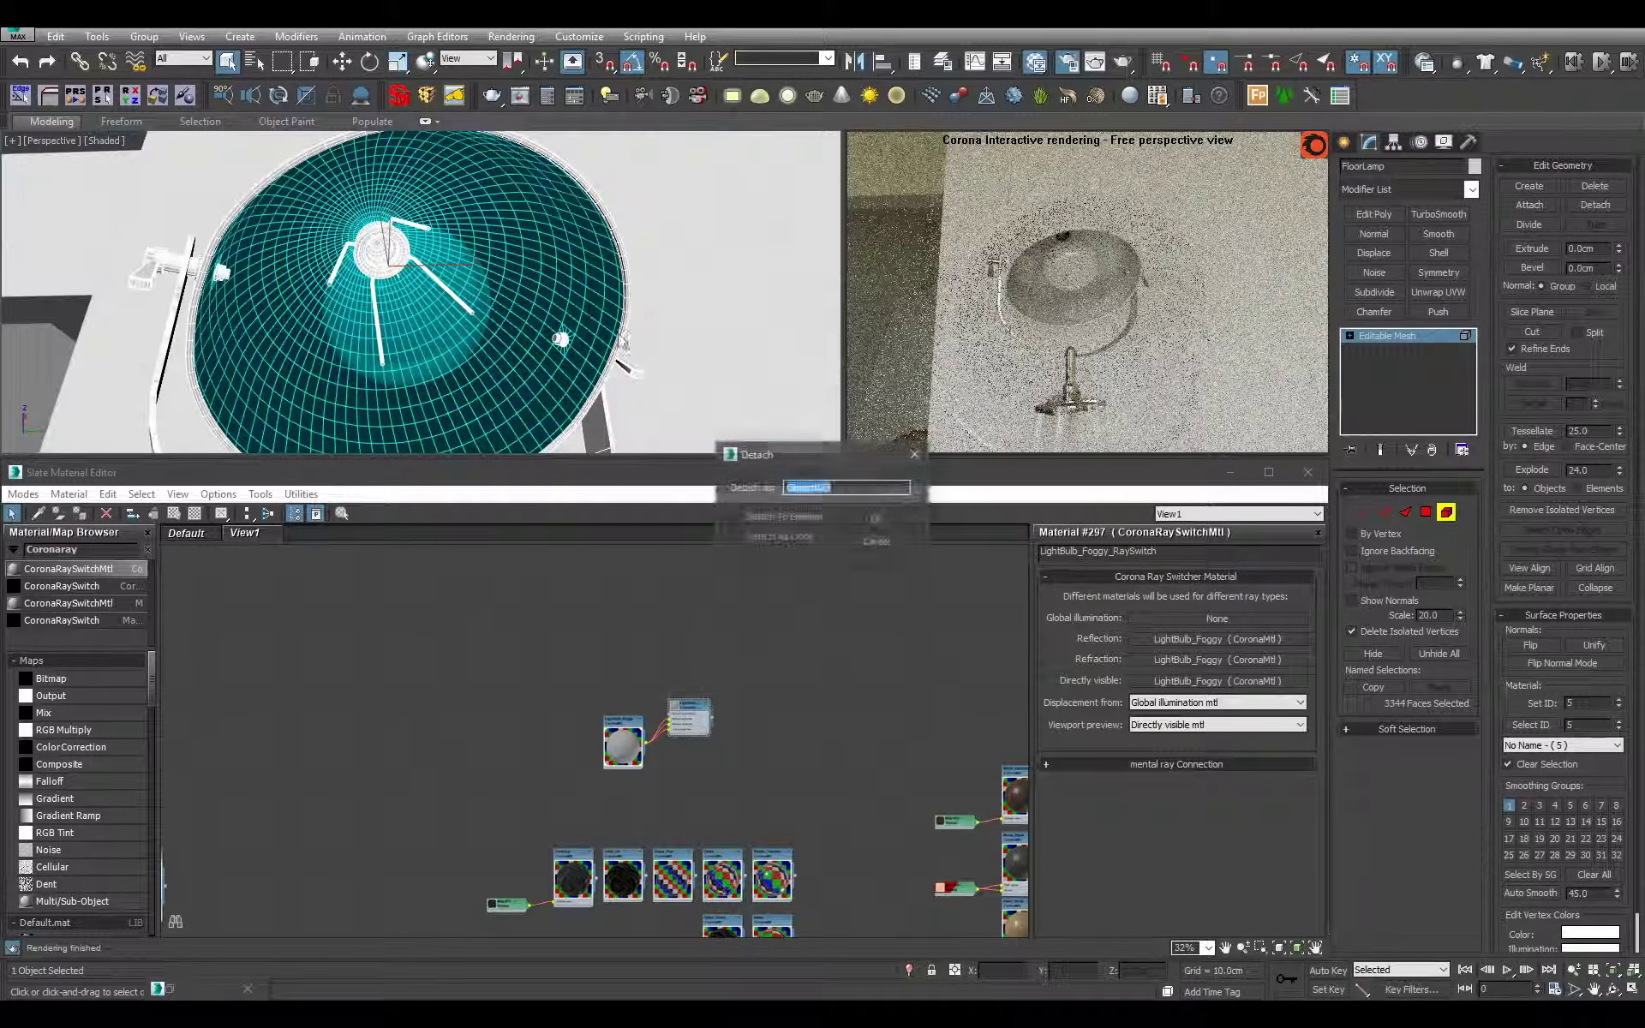
click(871, 519)
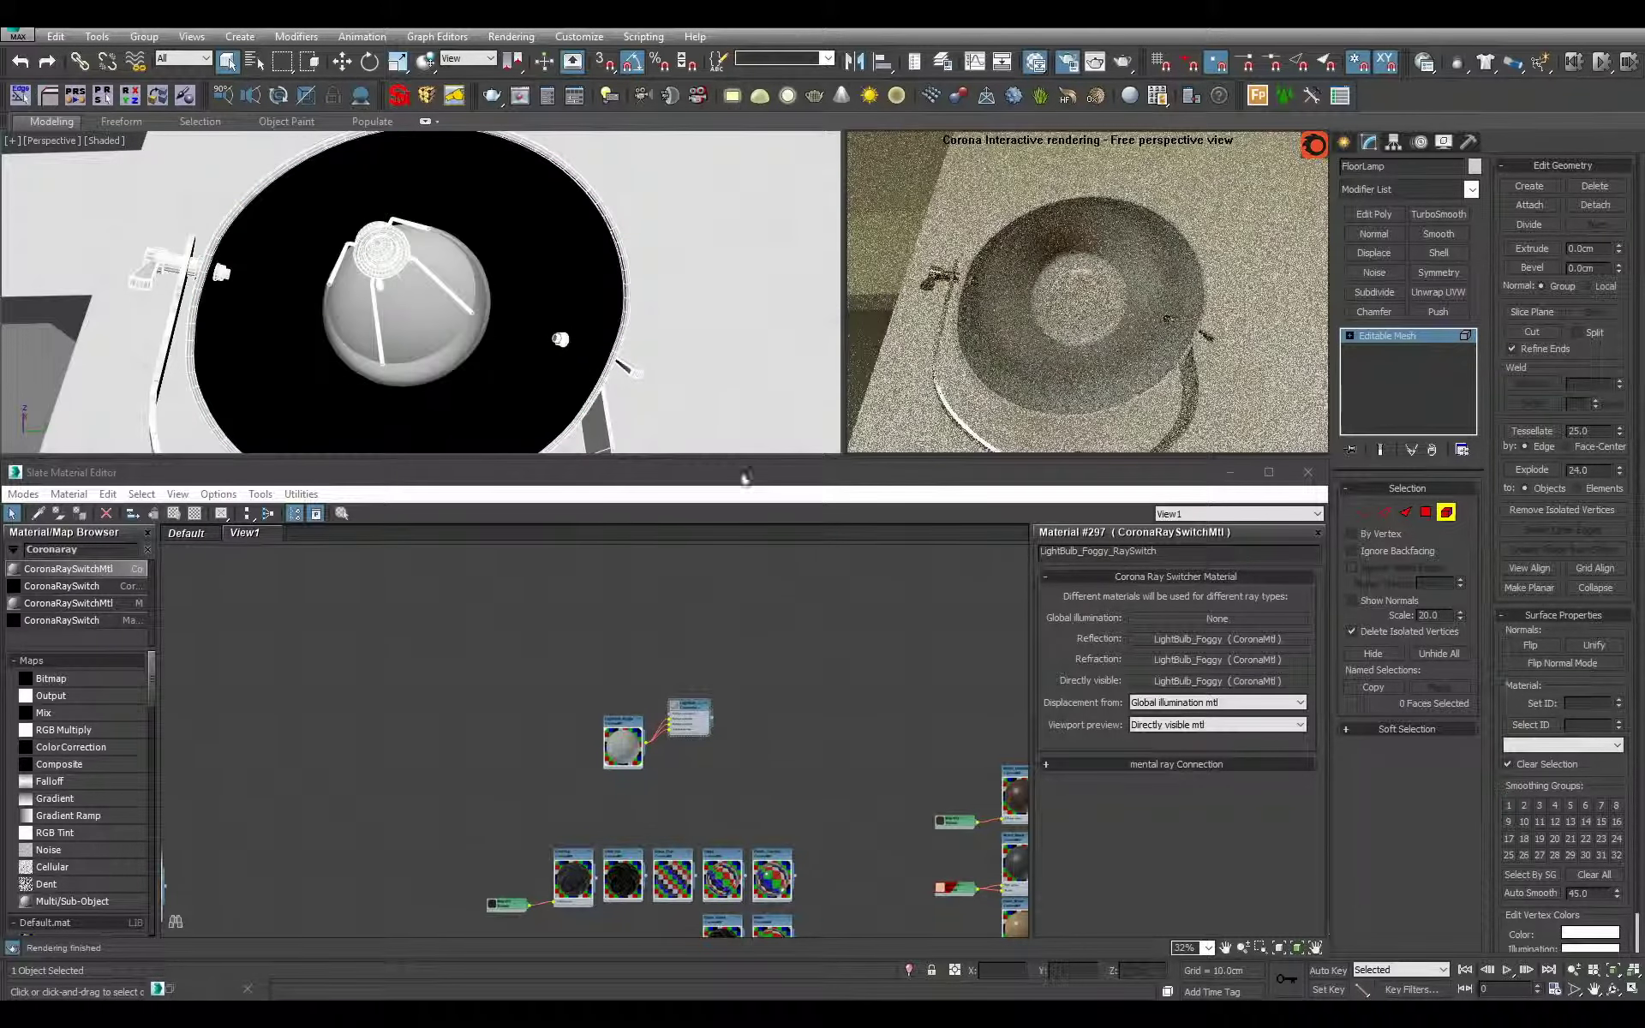
- Select the detached reflector and add a CoronaRaySwitchMtl node beside the Aluminium_Textured material
click(565, 295)
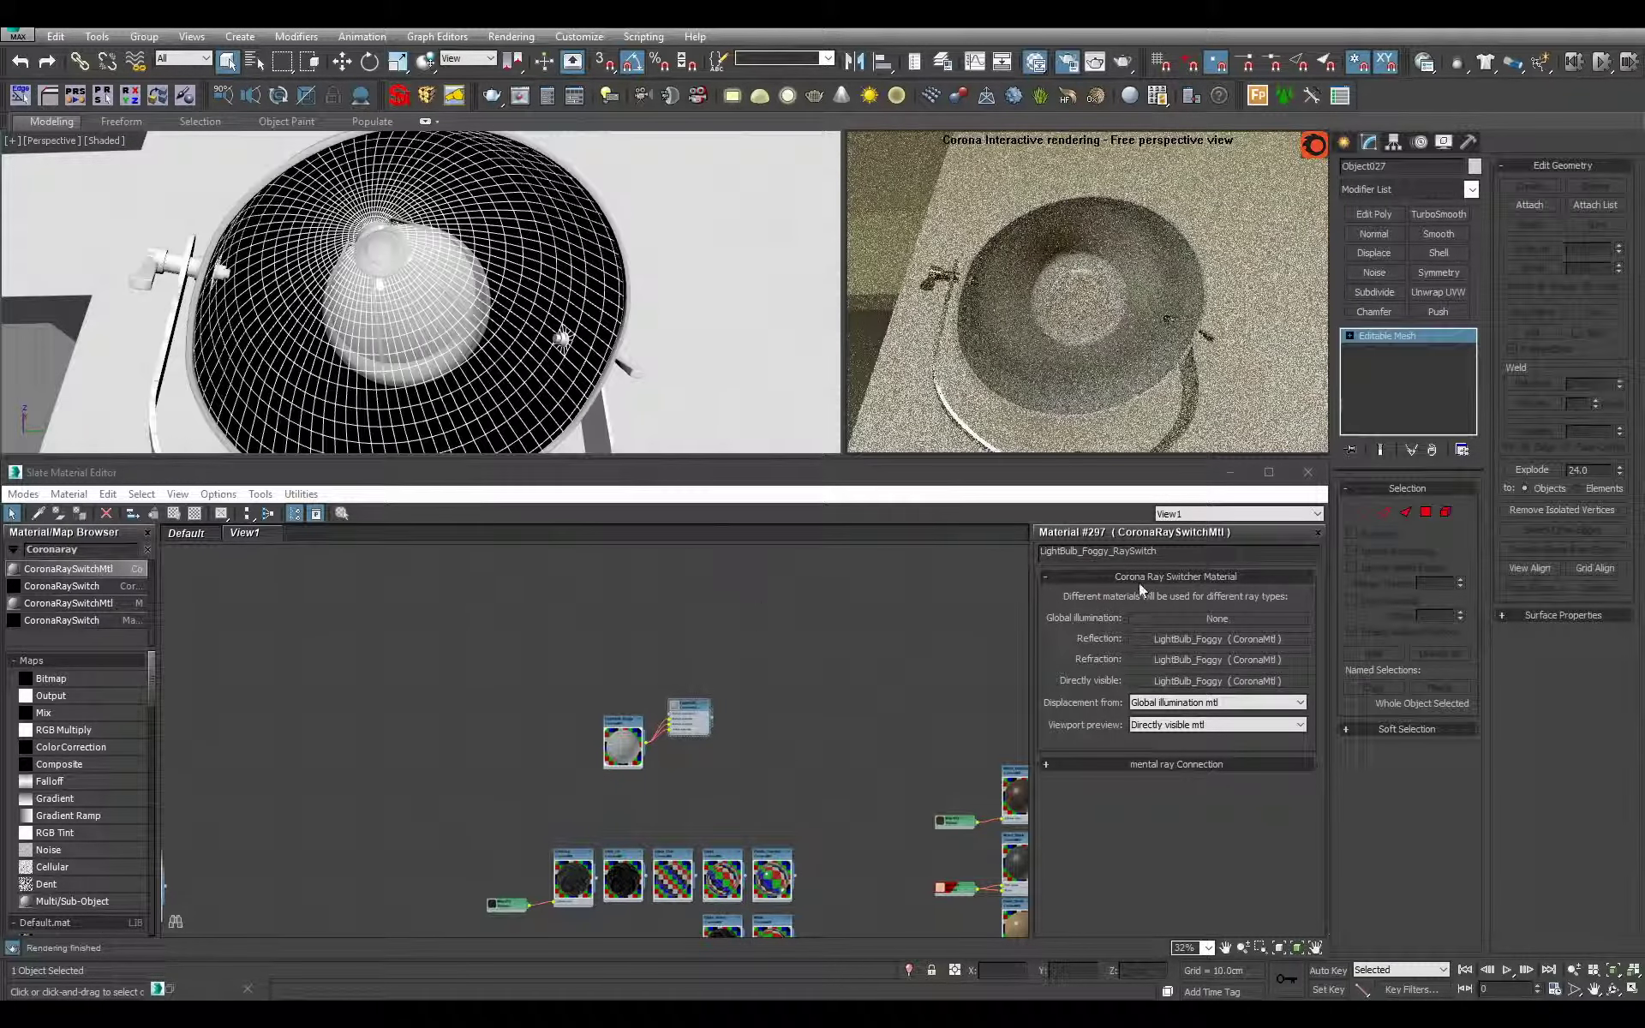
scroll(774, 753, down, 5)
scroll(683, 662, up, 6)
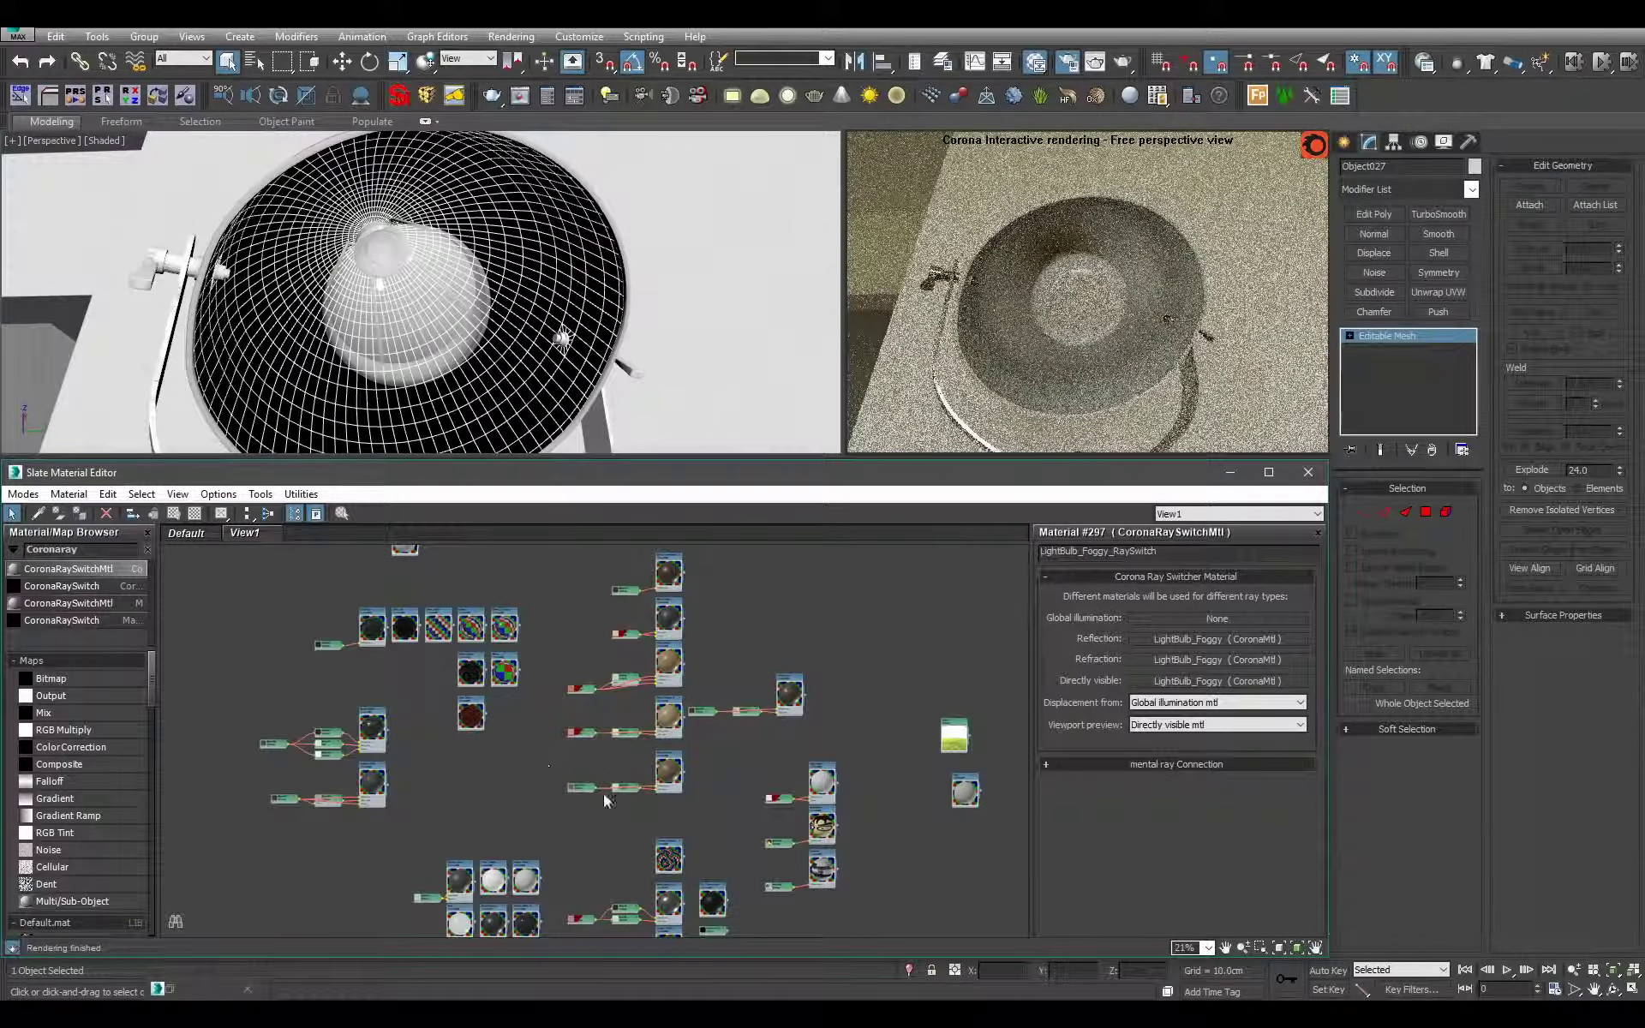
scroll(683, 662, up, 3)
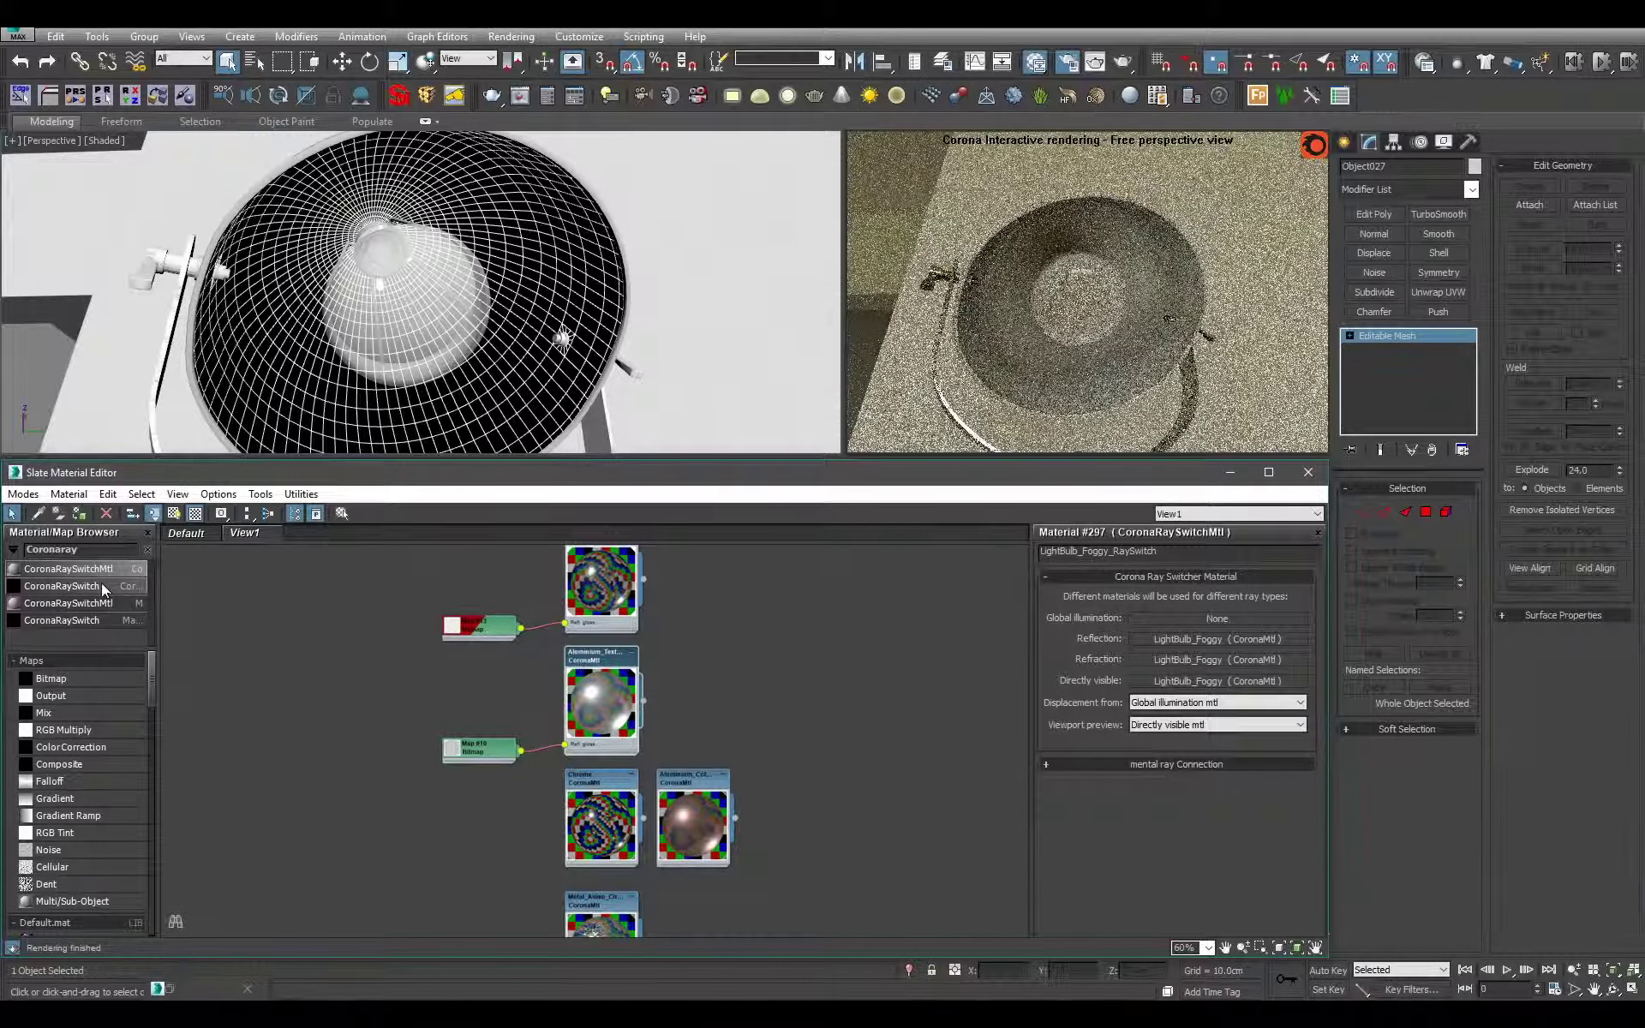
drag(101, 583, 667, 672)
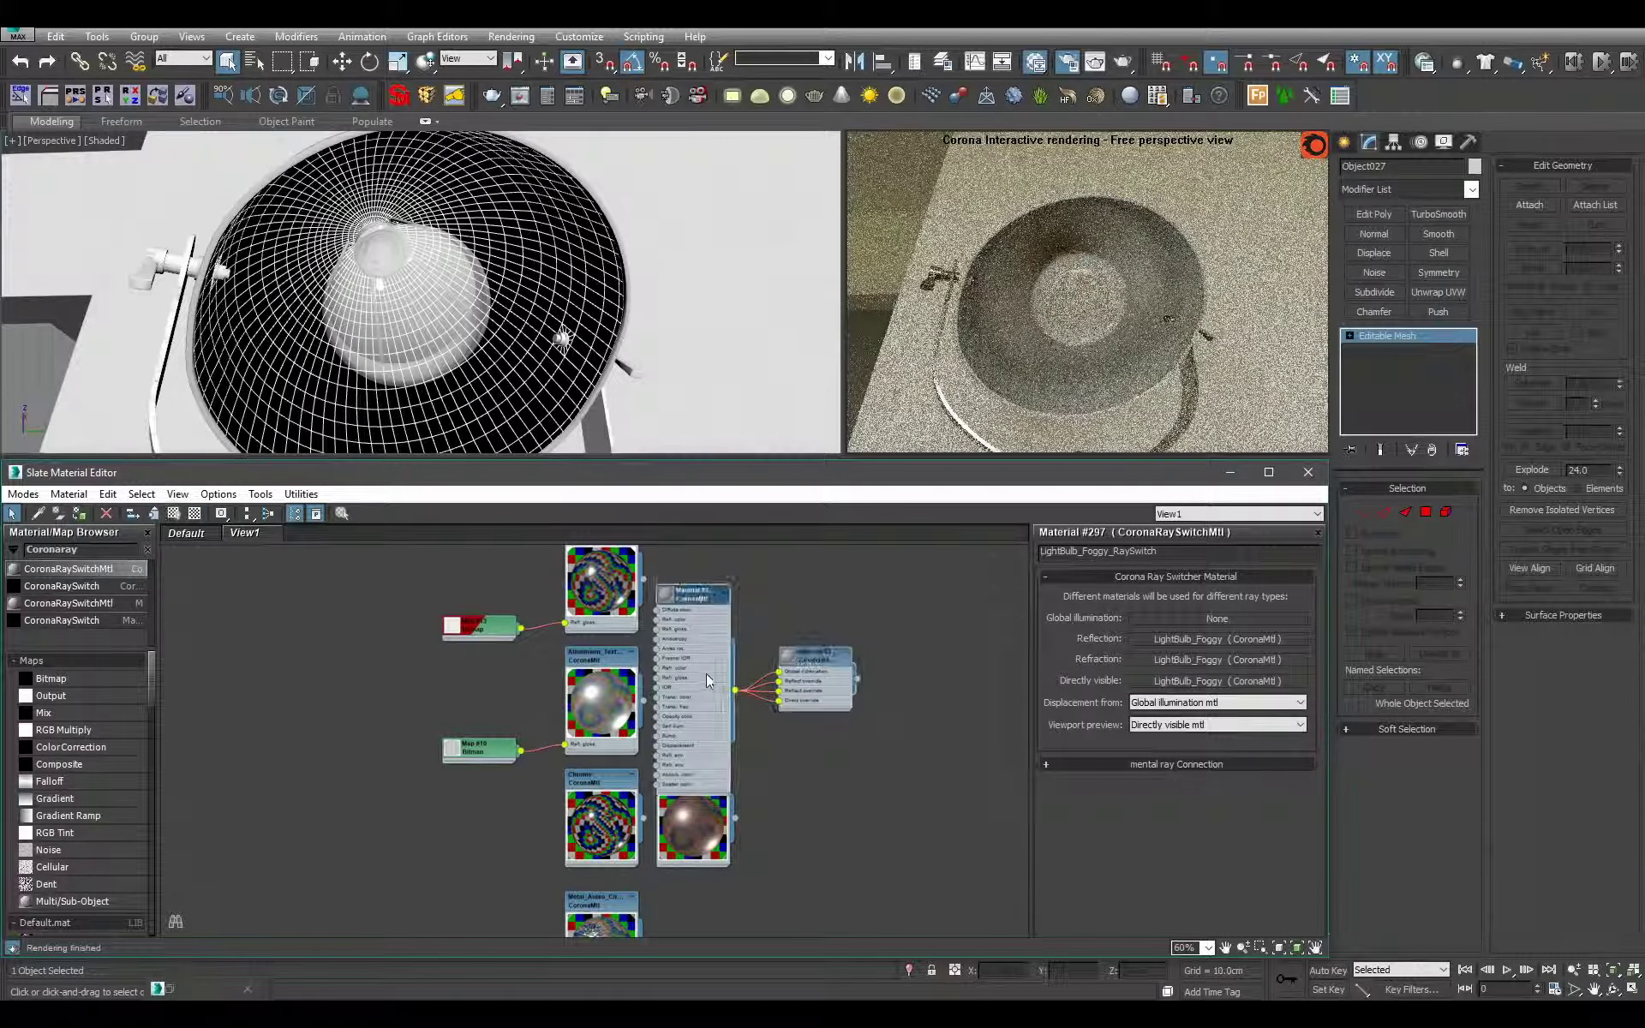
scroll(706, 673, up, 2)
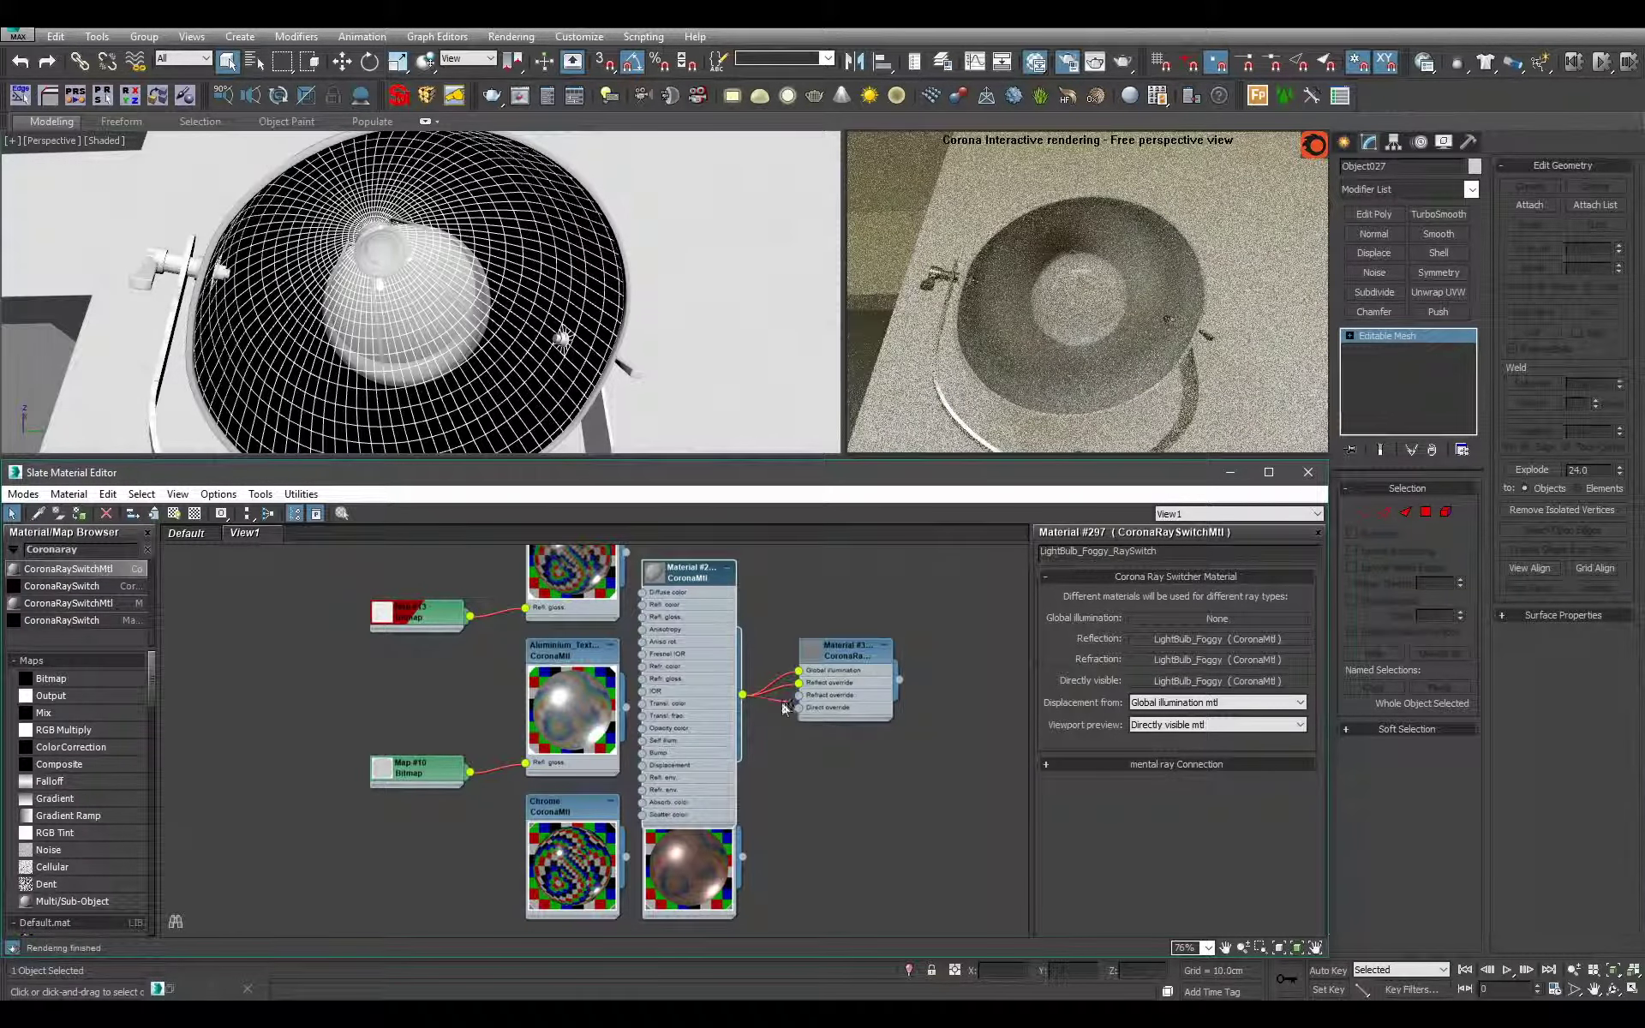
- Keep the ray switch's default CoronaMtl connected only to Global illumination, and set its diffuse colour to black
double_click(688, 572)
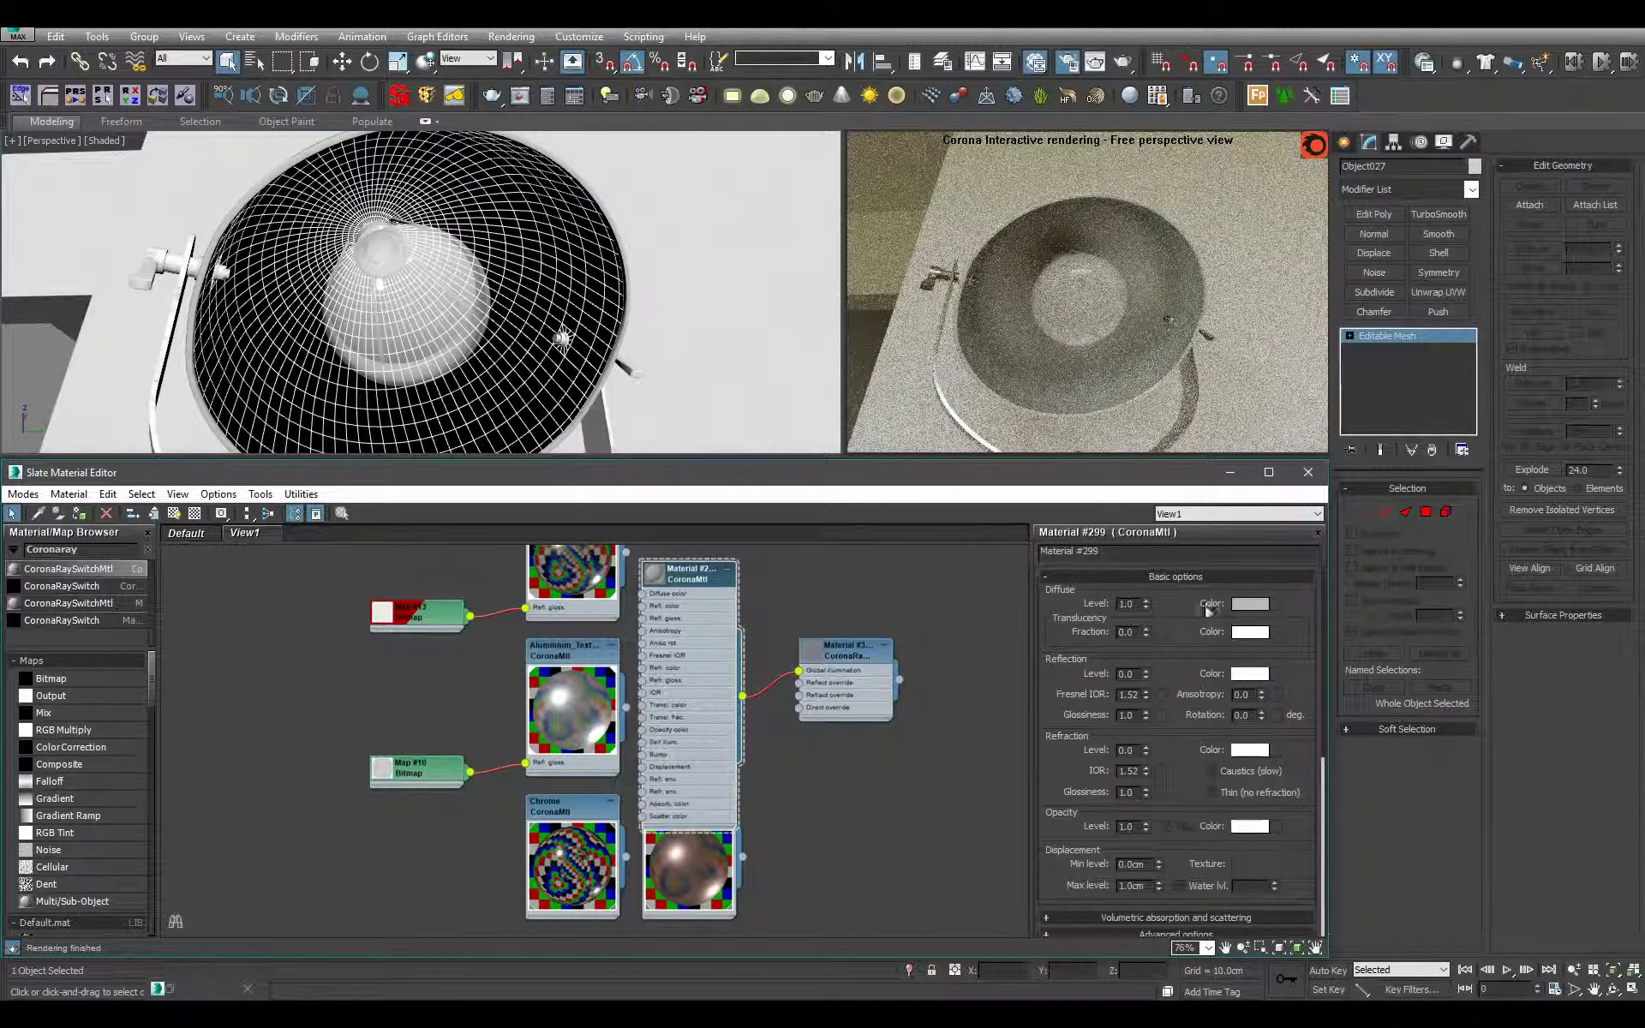
click(1256, 603)
drag(612, 184, 549, 183)
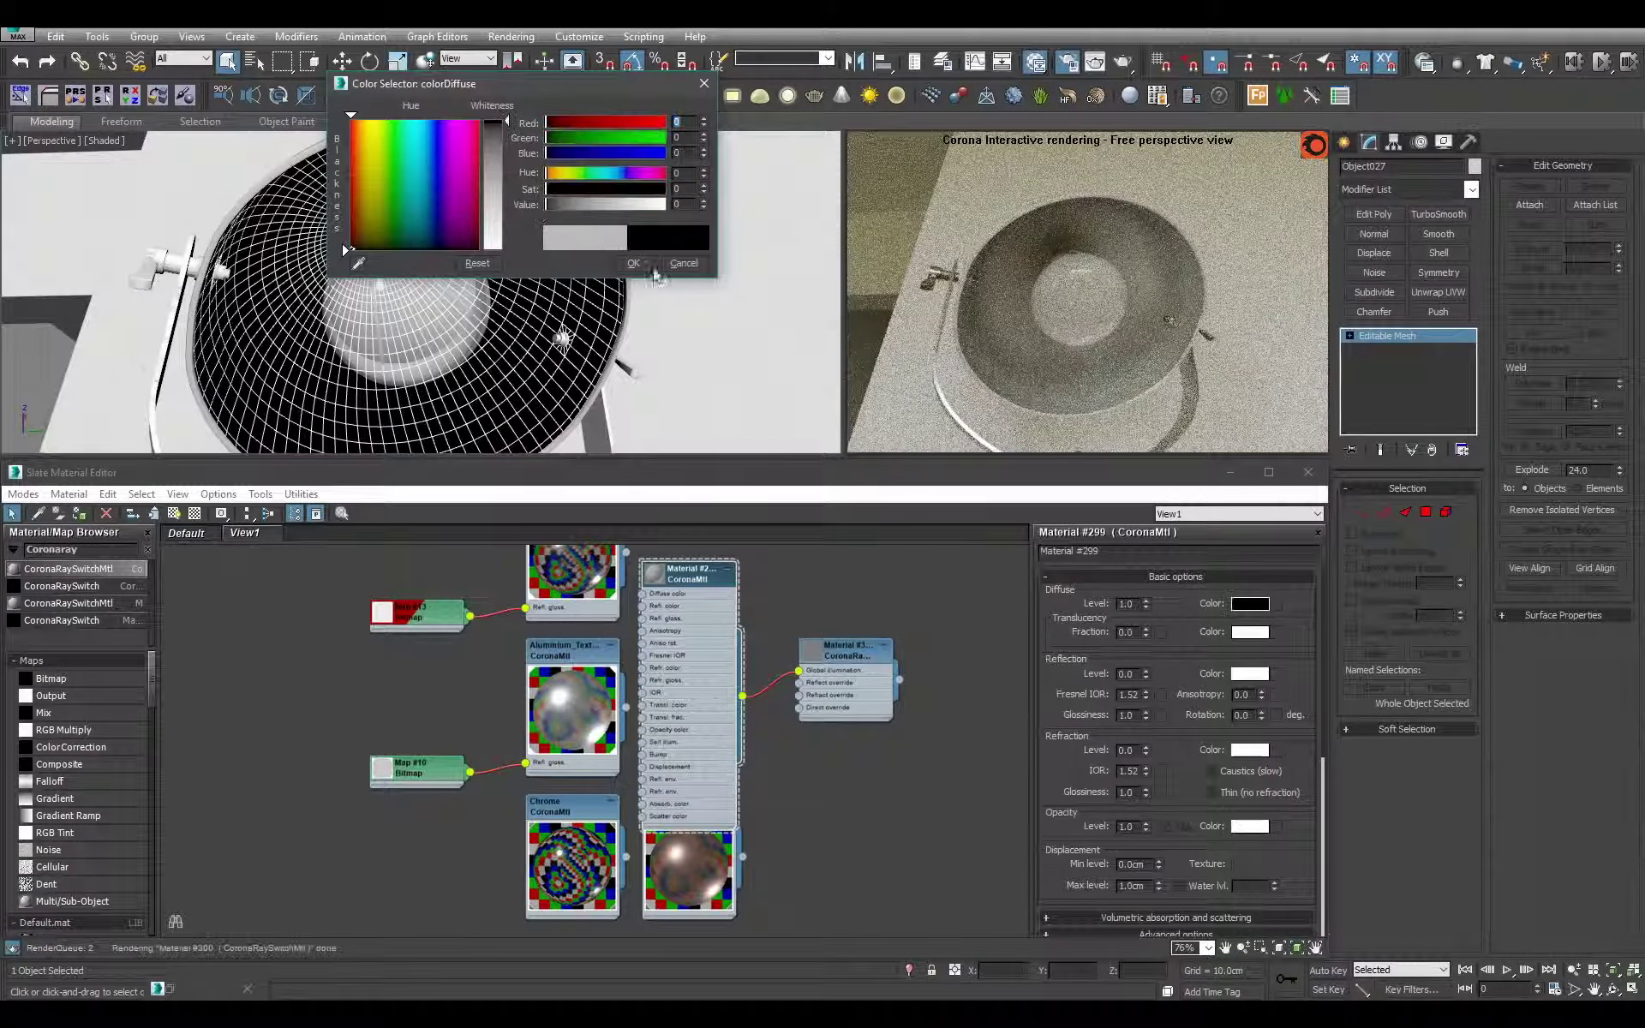
click(671, 261)
- Compact the black material's node and connect Aluminium_Textured to the ray switch's reflect, refract and direct override inputs
scroll(706, 609, up, 1)
key(h)
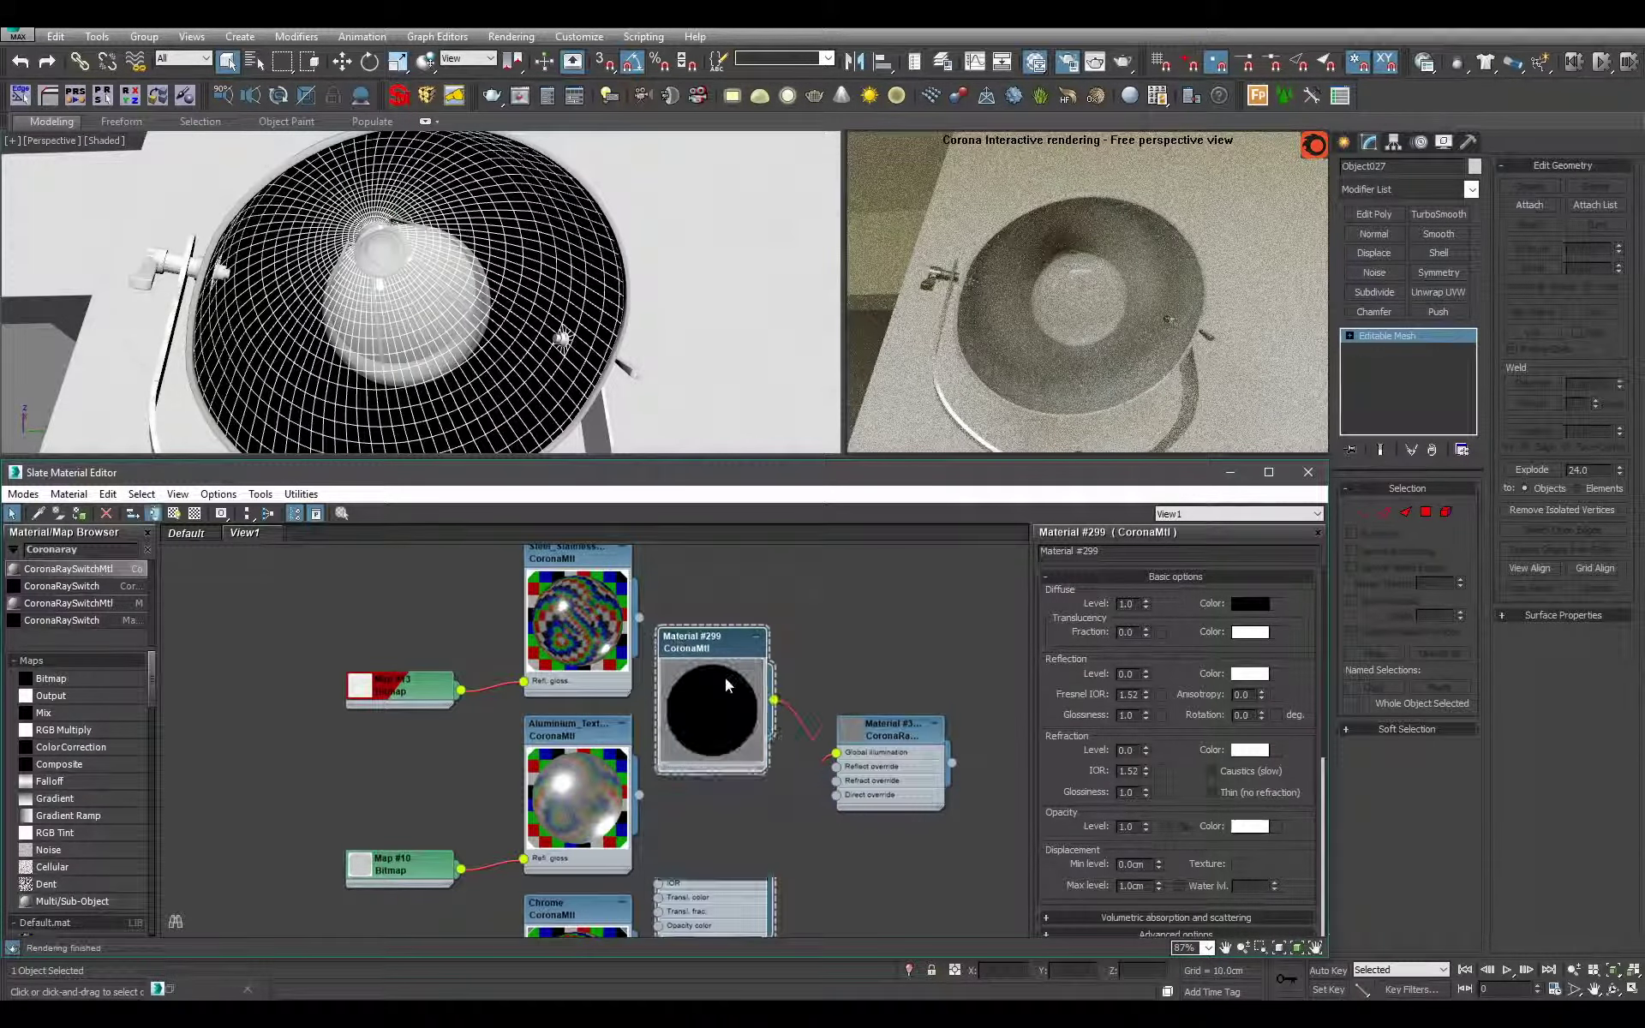
scroll(725, 676, up, 10)
middle_drag(677, 779, 687, 677)
double_click(686, 711)
drag(823, 740, 824, 696)
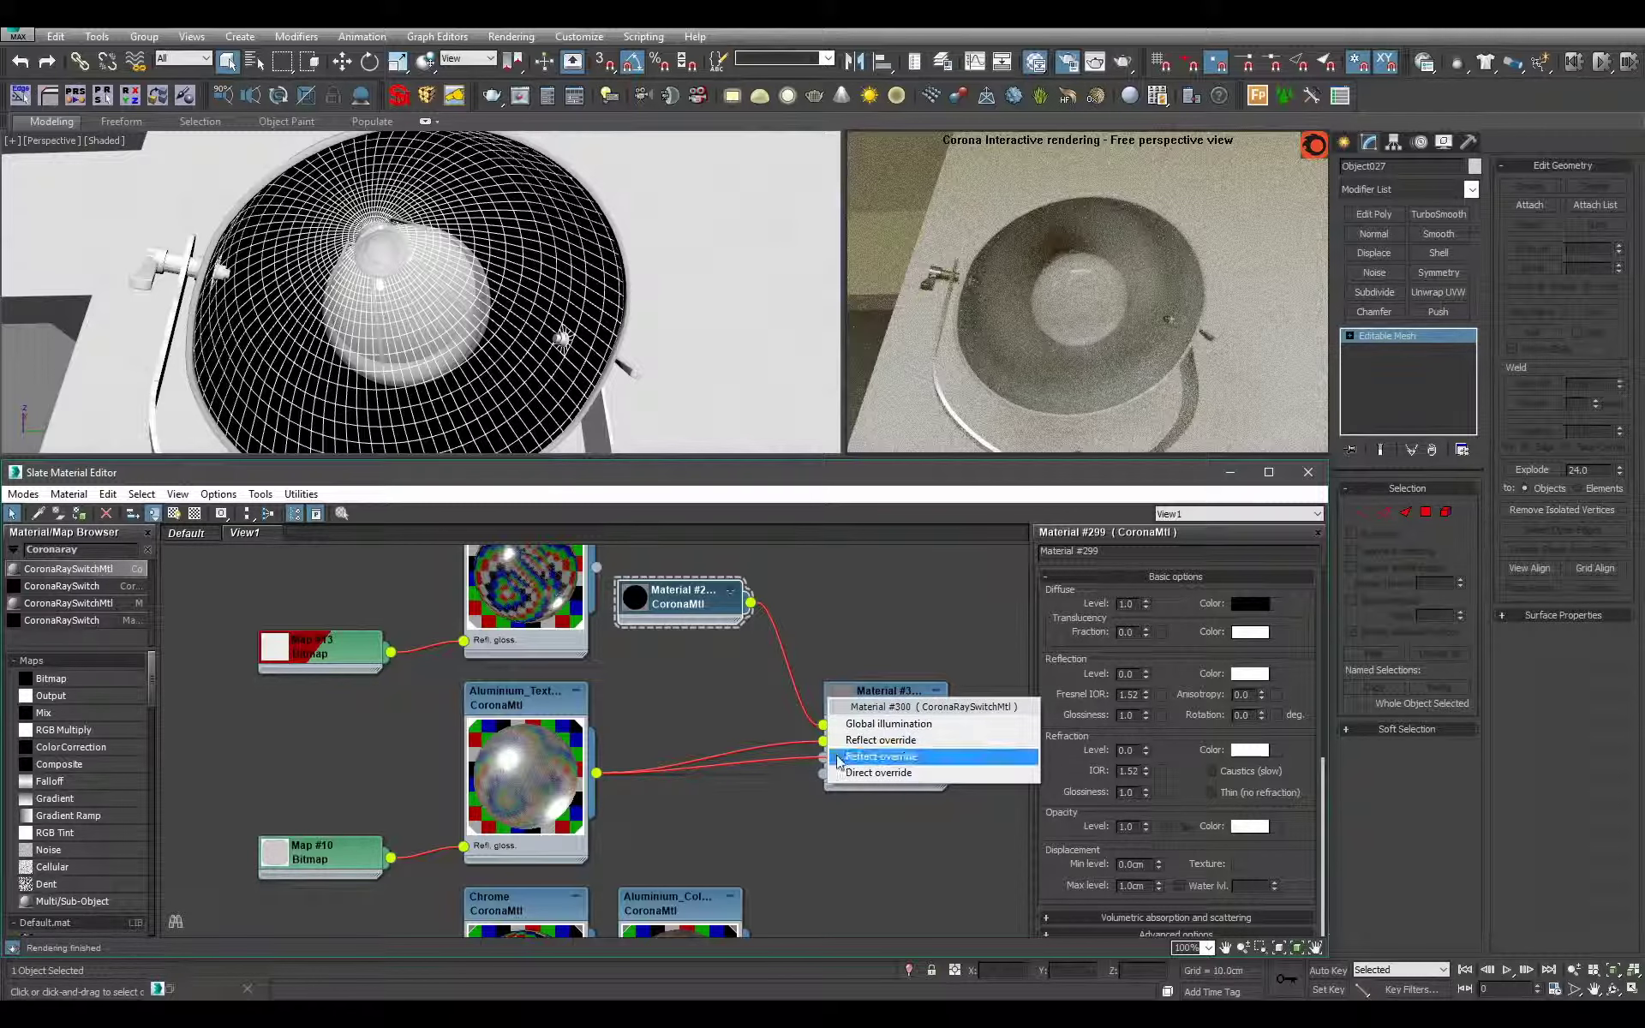
click(865, 756)
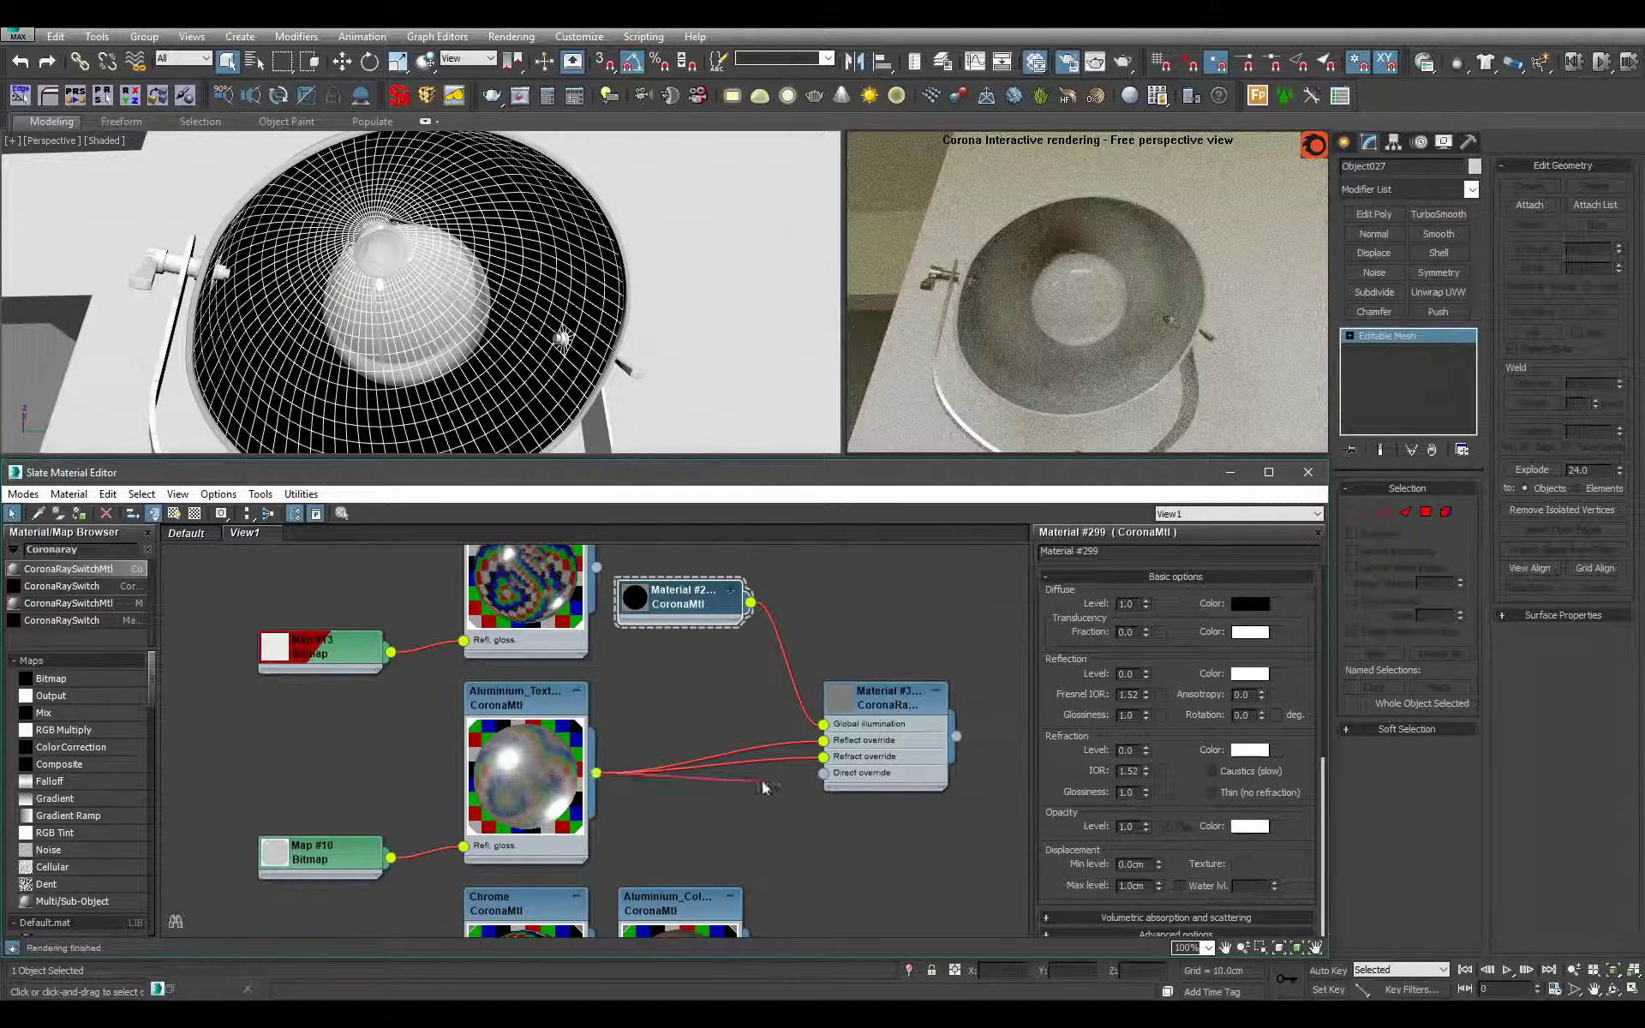
drag(818, 776, 823, 773)
- Rename the new ray switch material as Aluminium_Textured_RaySwitch
double_click(550, 702)
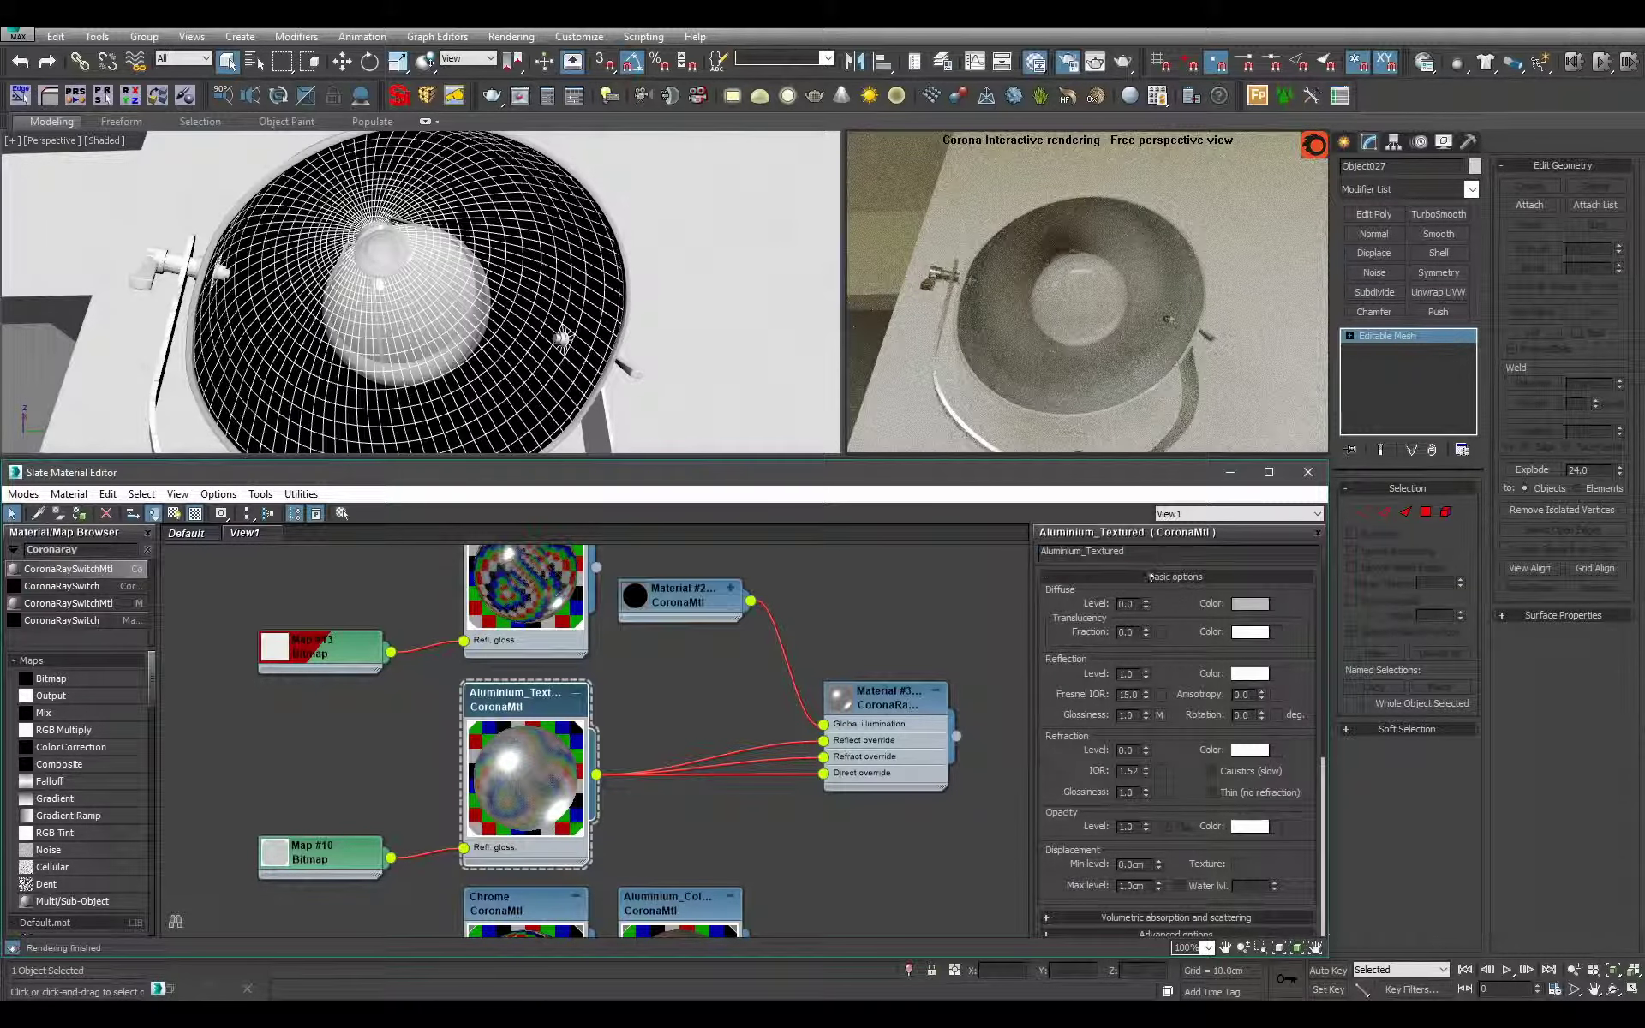
double_click(882, 784)
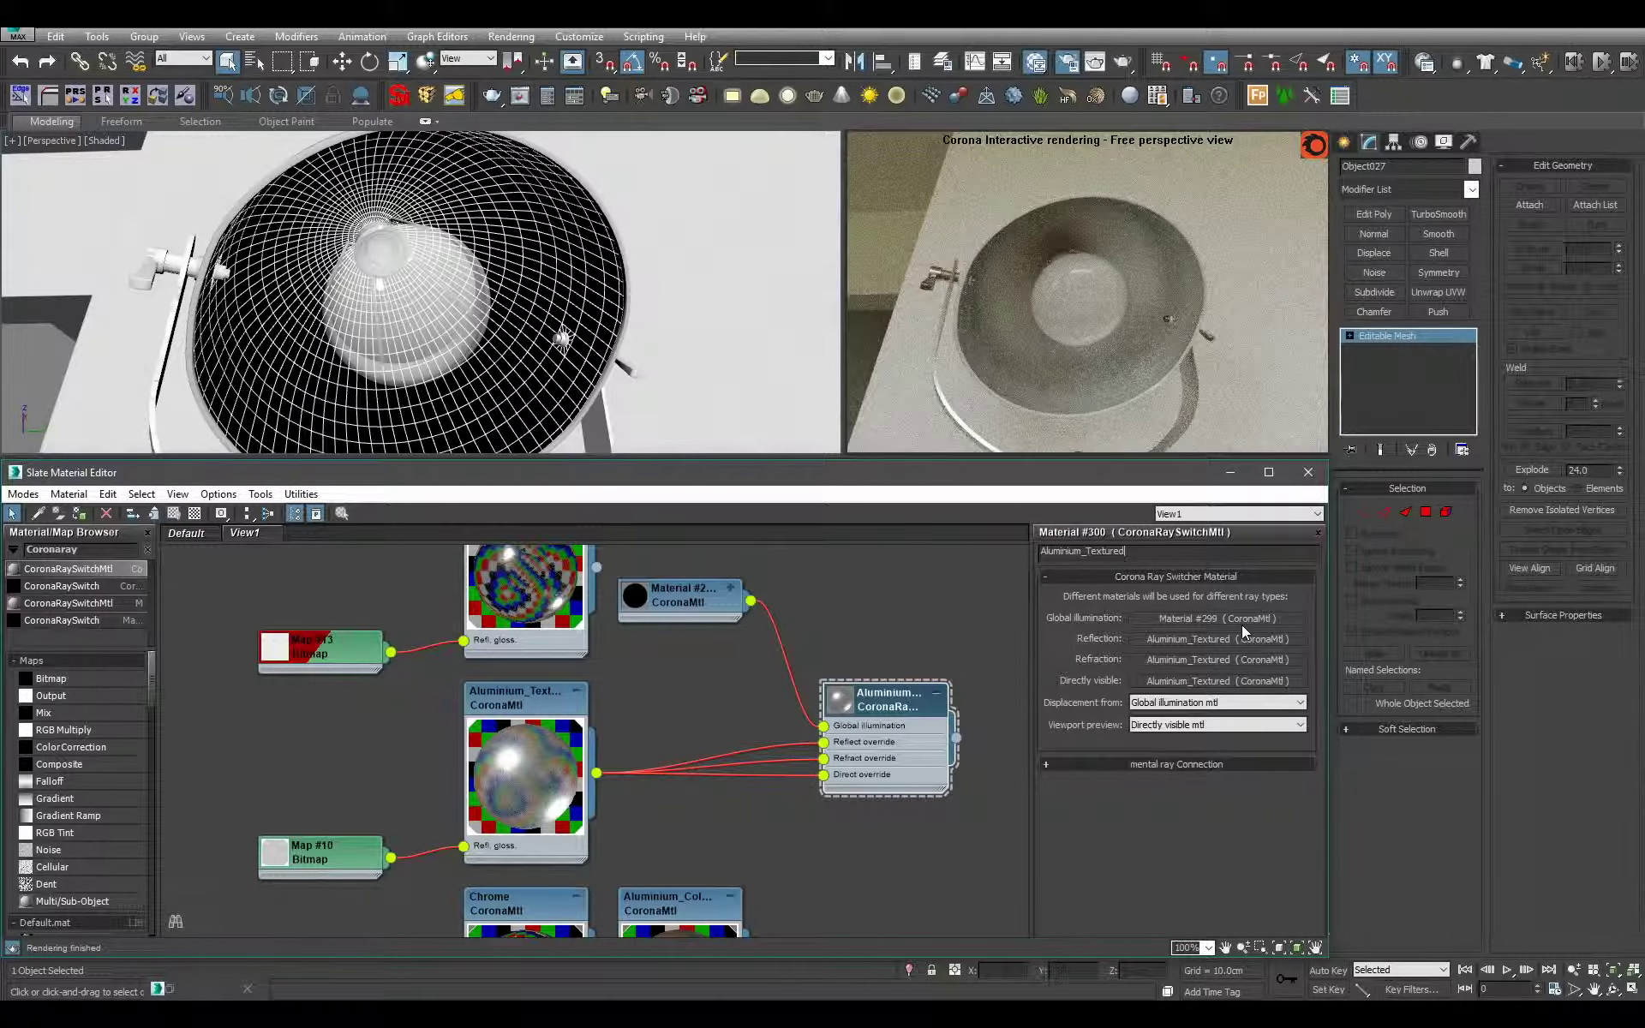
text(_RaySwitch)
key(Return)
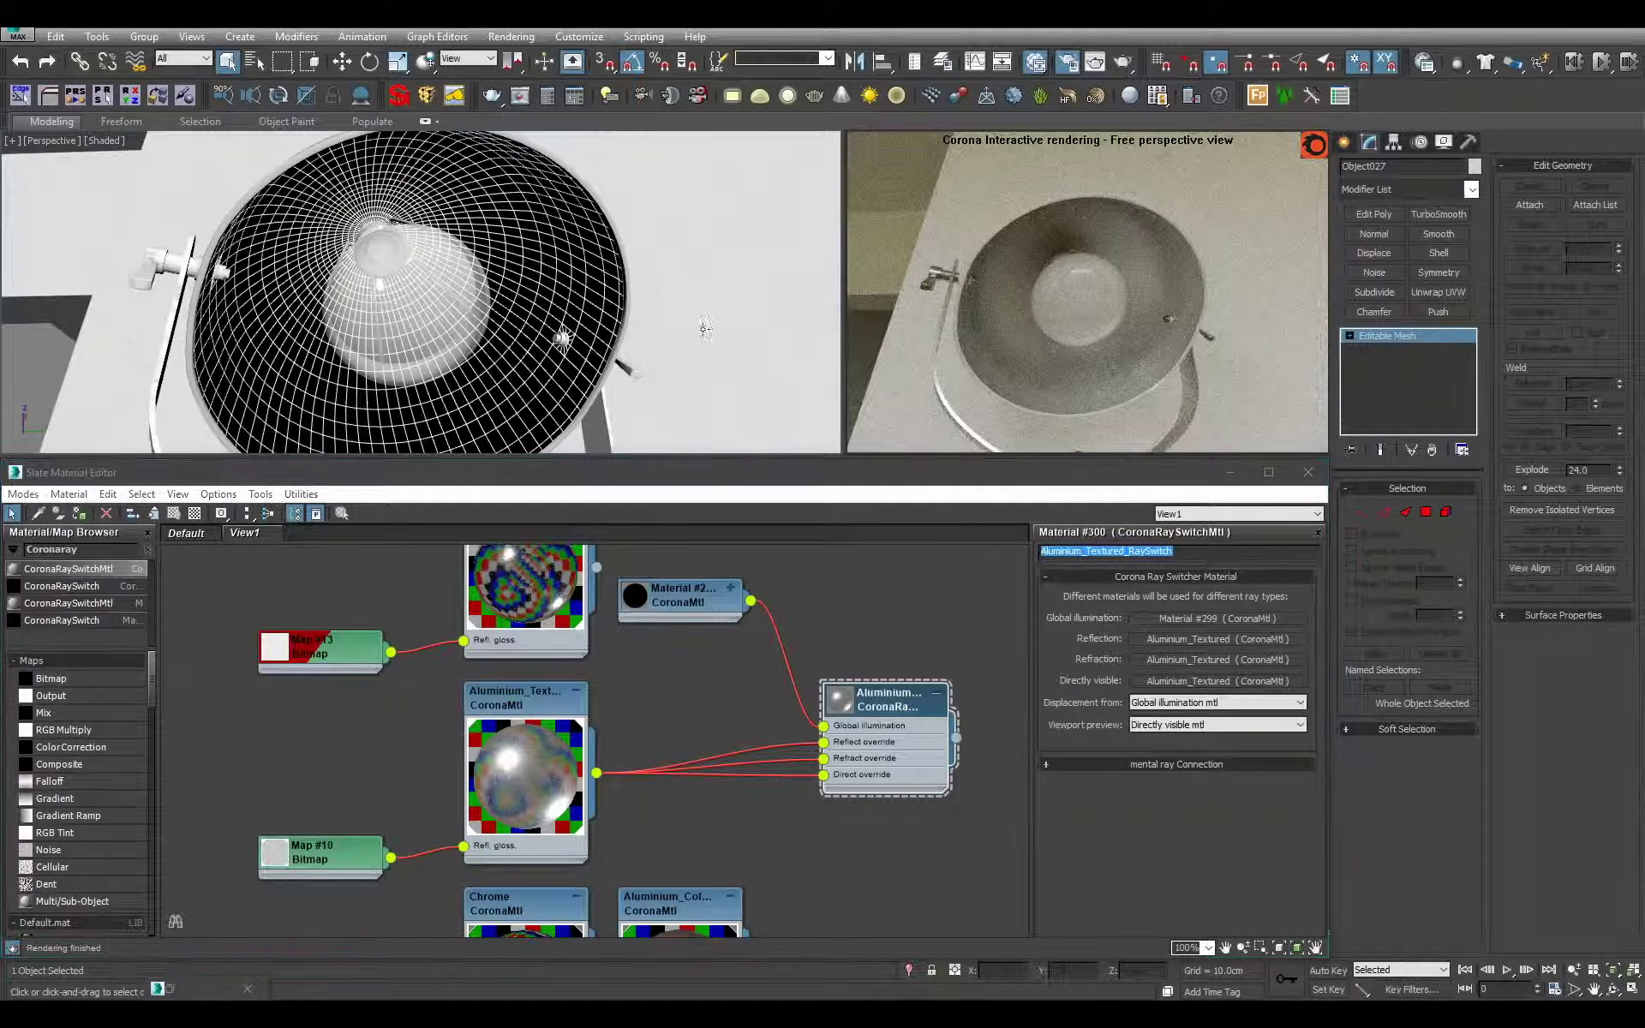
- Examine the floor lamp's shade and inner reflector from several angles
scroll(672, 317, down, 3)
alt+middle_drag(511, 293, 418, 284)
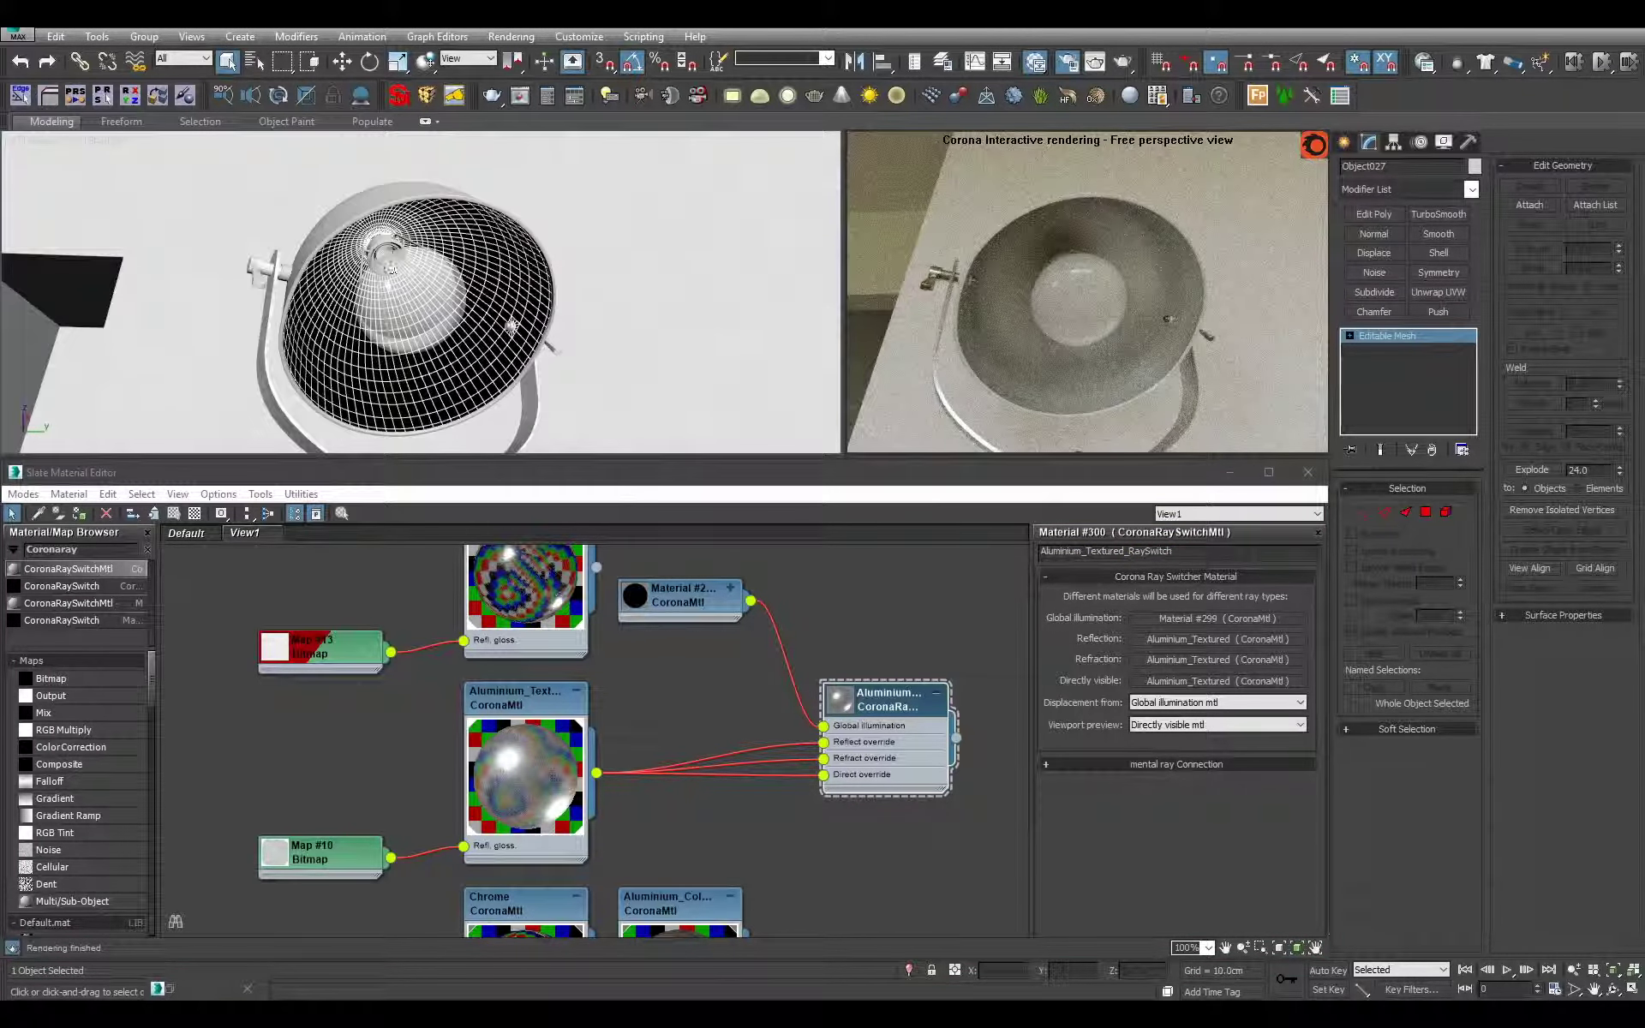
alt+middle_drag(511, 326, 400, 319)
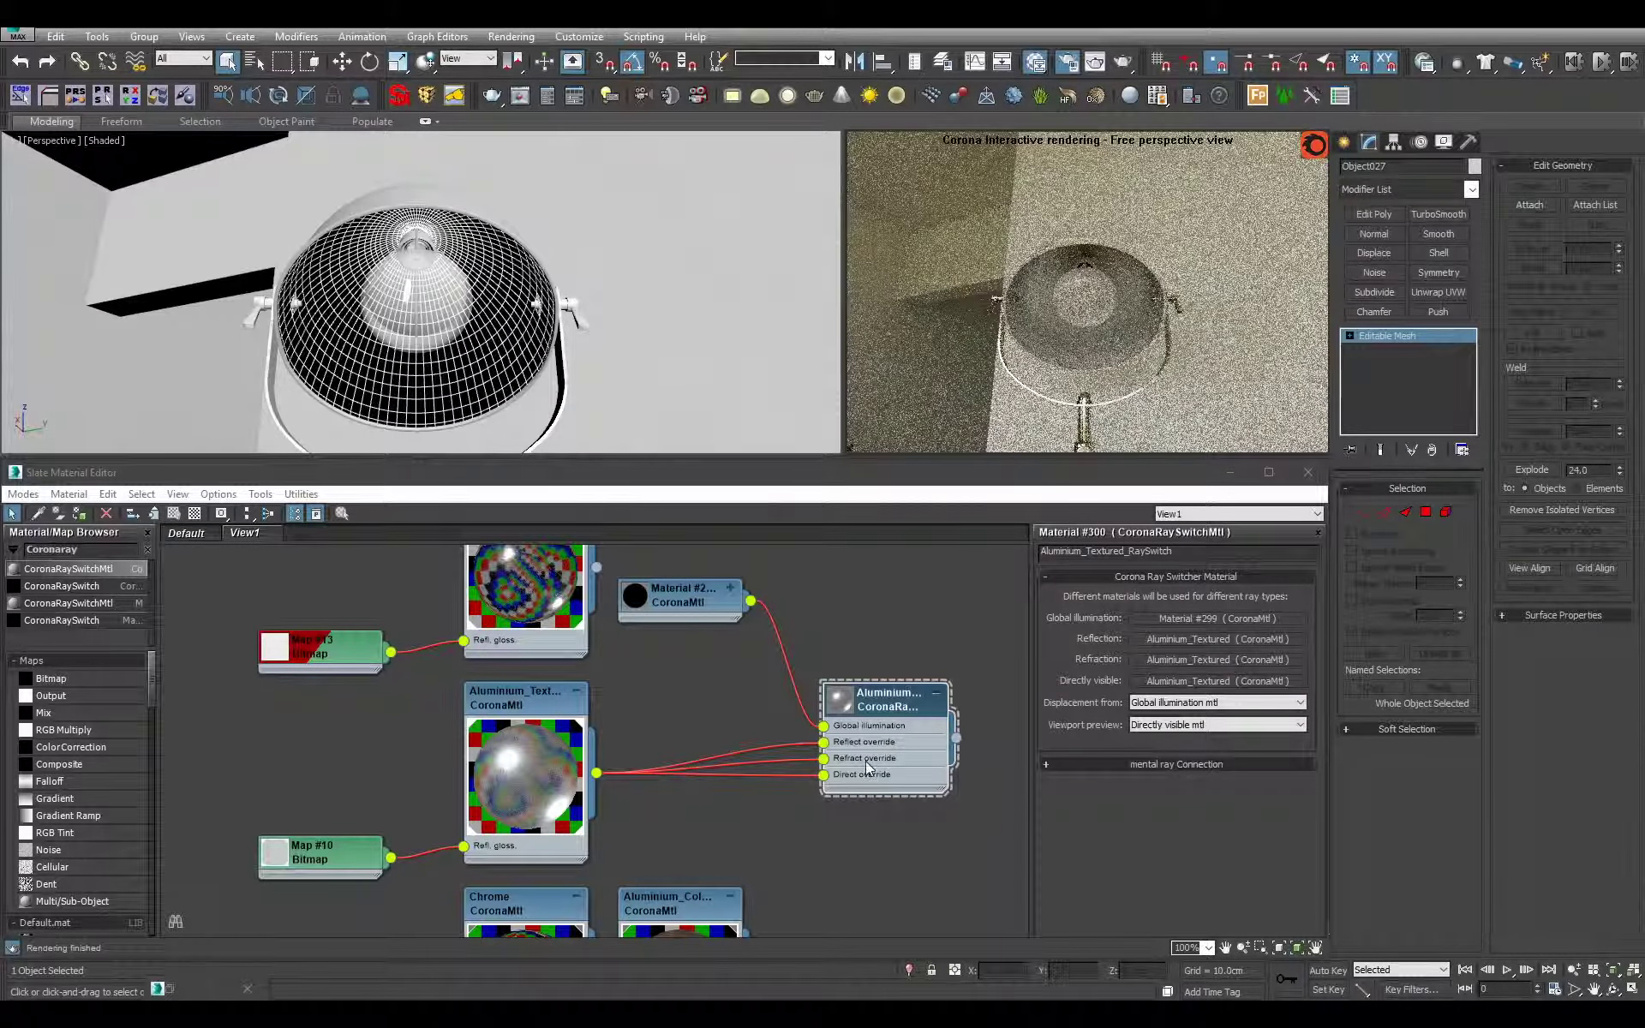
alt+middle_drag(596, 309, 566, 343)
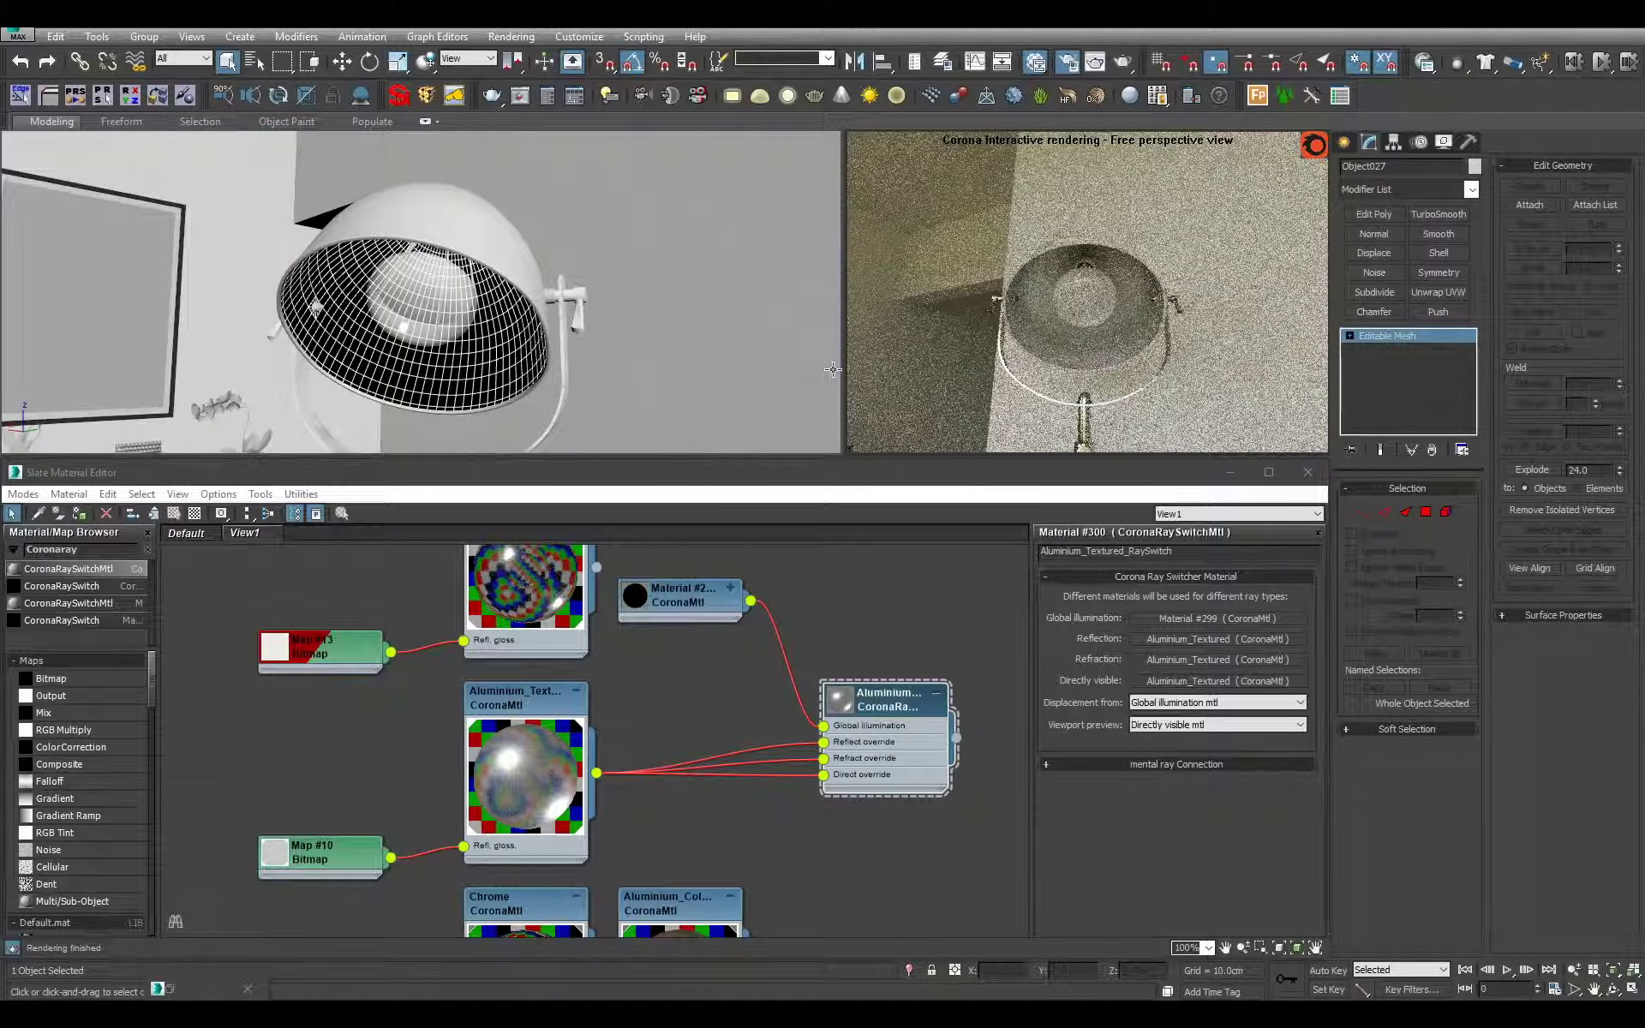
click(914, 734)
- Enlarge the black CoronaMtl node's preview and rename the material as Black_Holdout
drag(675, 608, 675, 625)
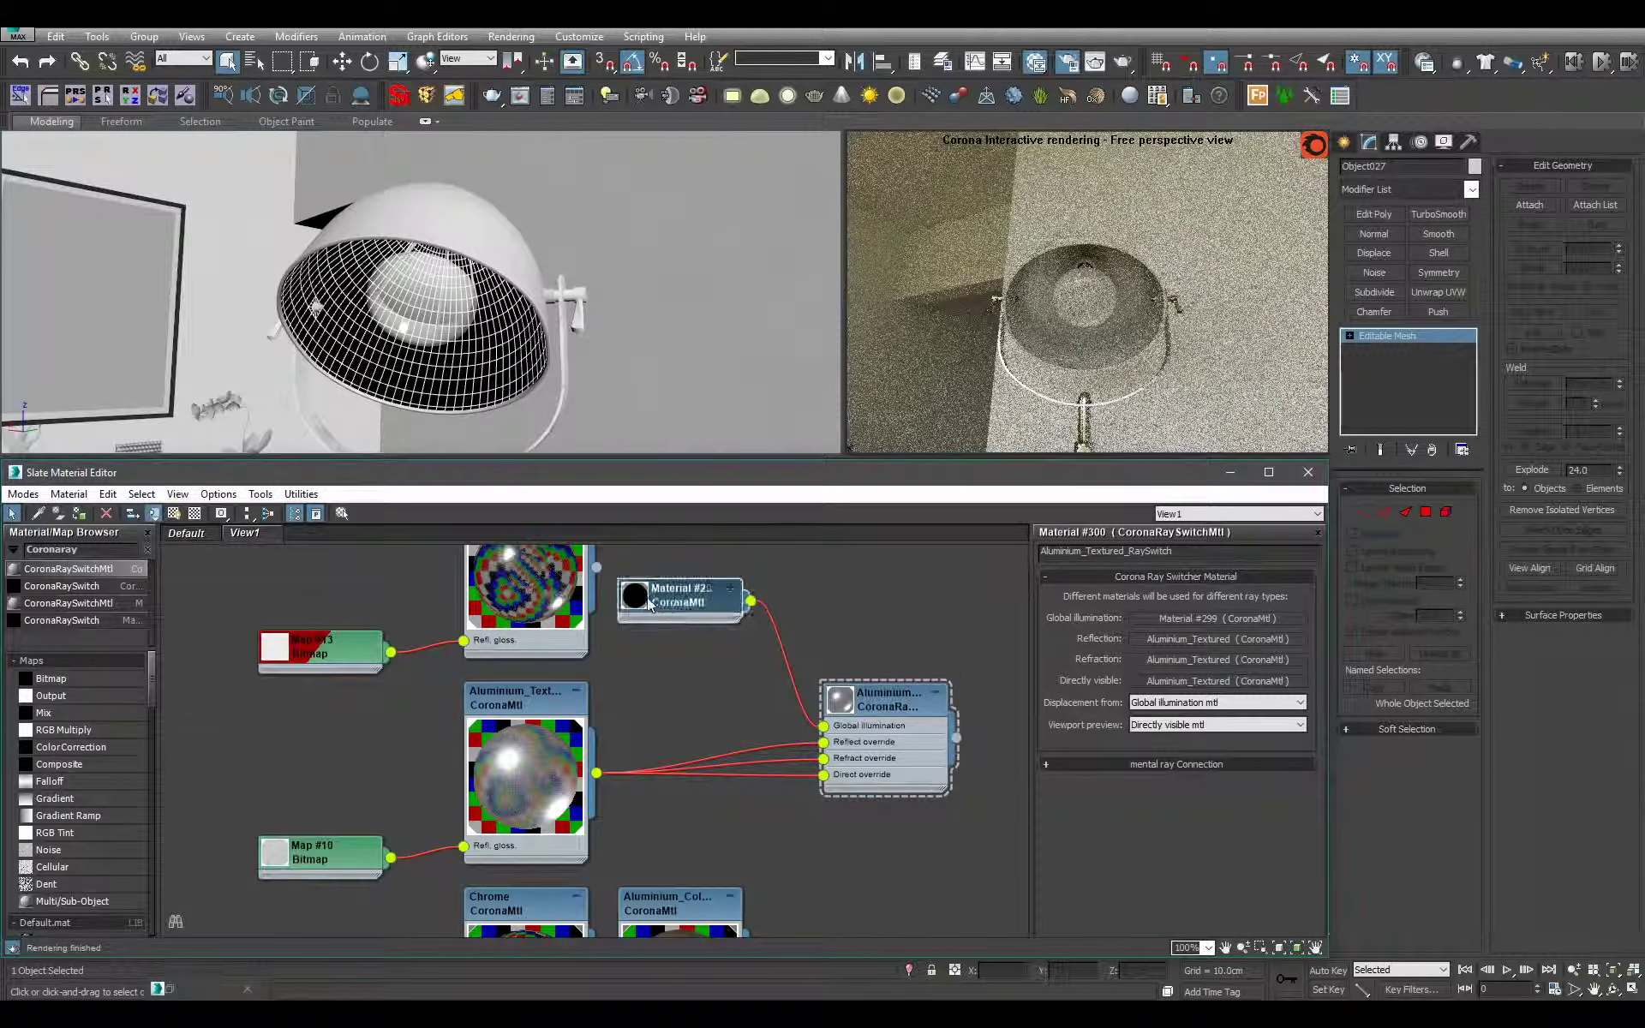
double_click(643, 597)
scroll(587, 315, down, 2)
scroll(705, 376, down, 2)
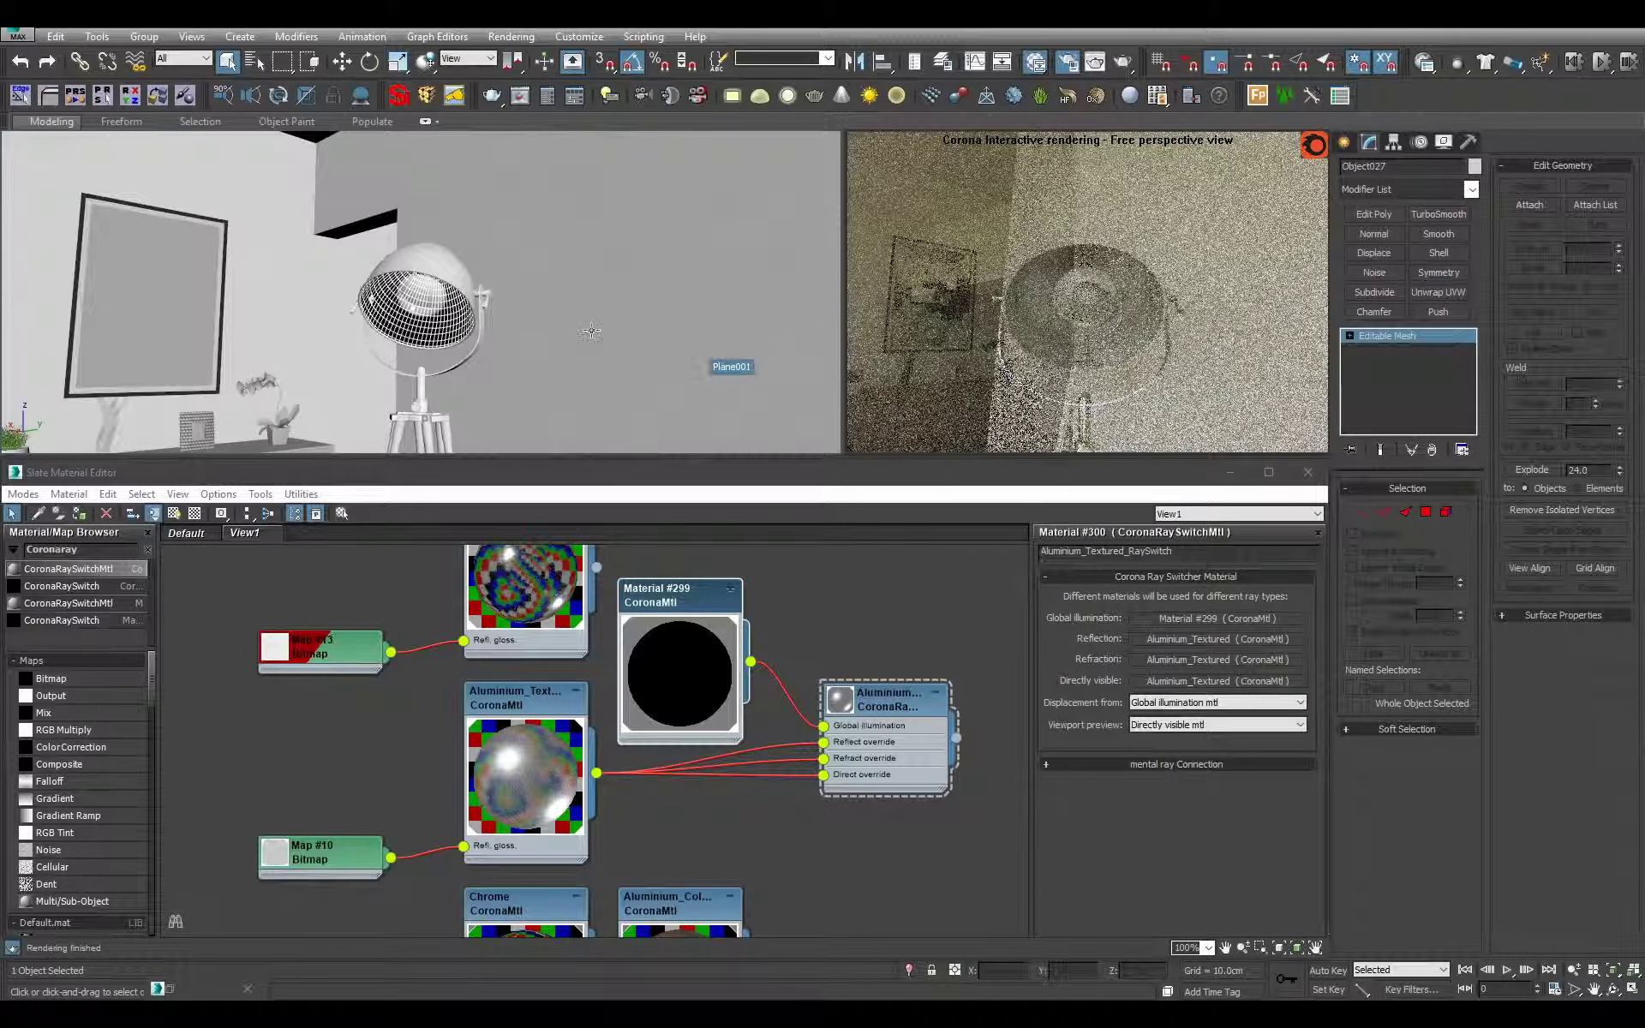
alt+middle_drag(699, 367, 677, 446)
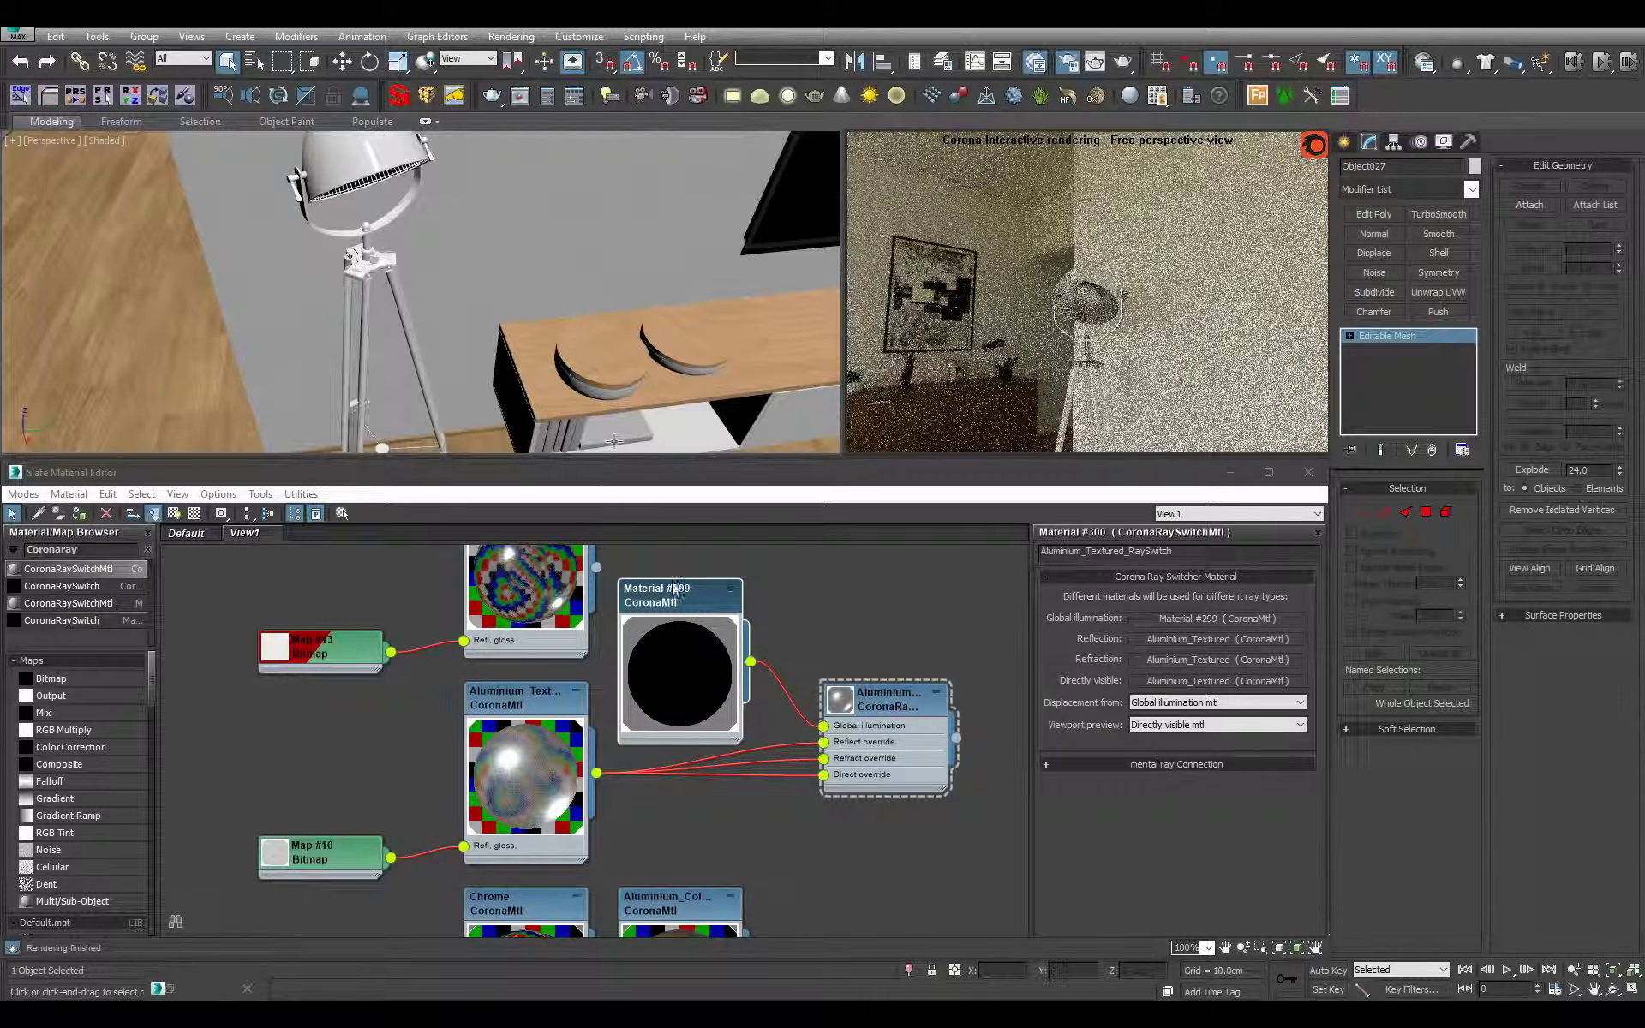
double_click(692, 586)
drag(1136, 554, 342, 466)
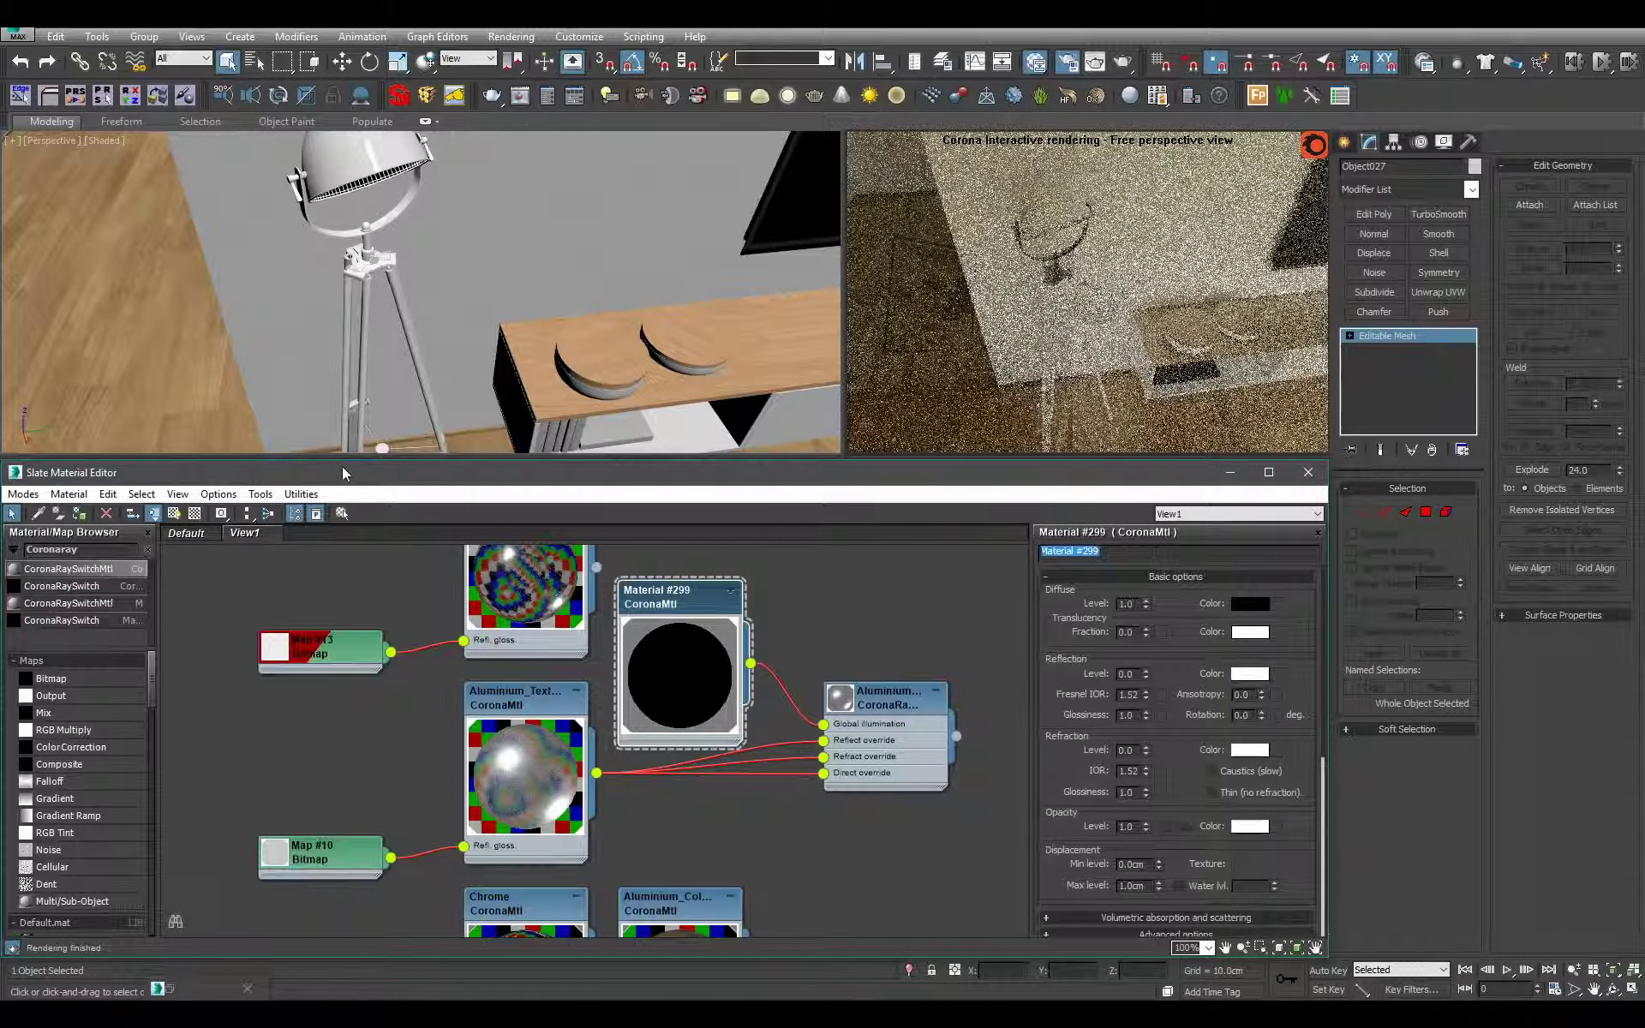
text(Black_H)
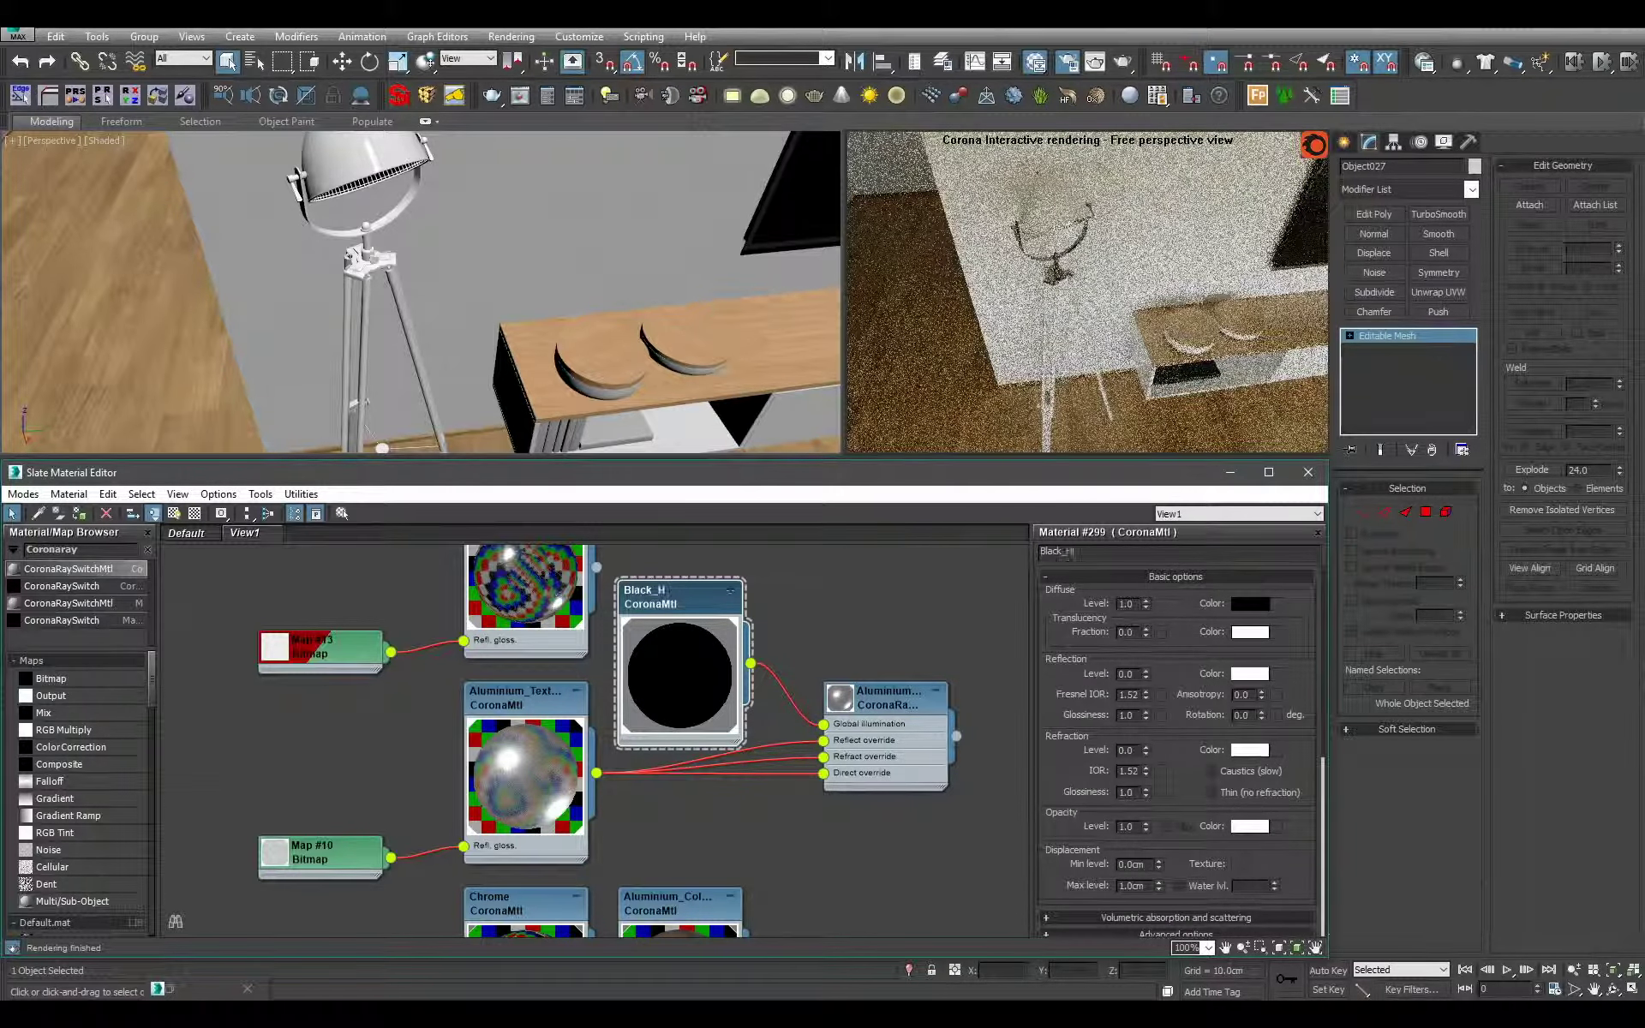
text(oldeut)
key(Return)
- Create a spherical CoronaLight on the floor in front of the low cabinet, with intensity 50 and a 3600 K colour temperature
scroll(420, 291, down, 3)
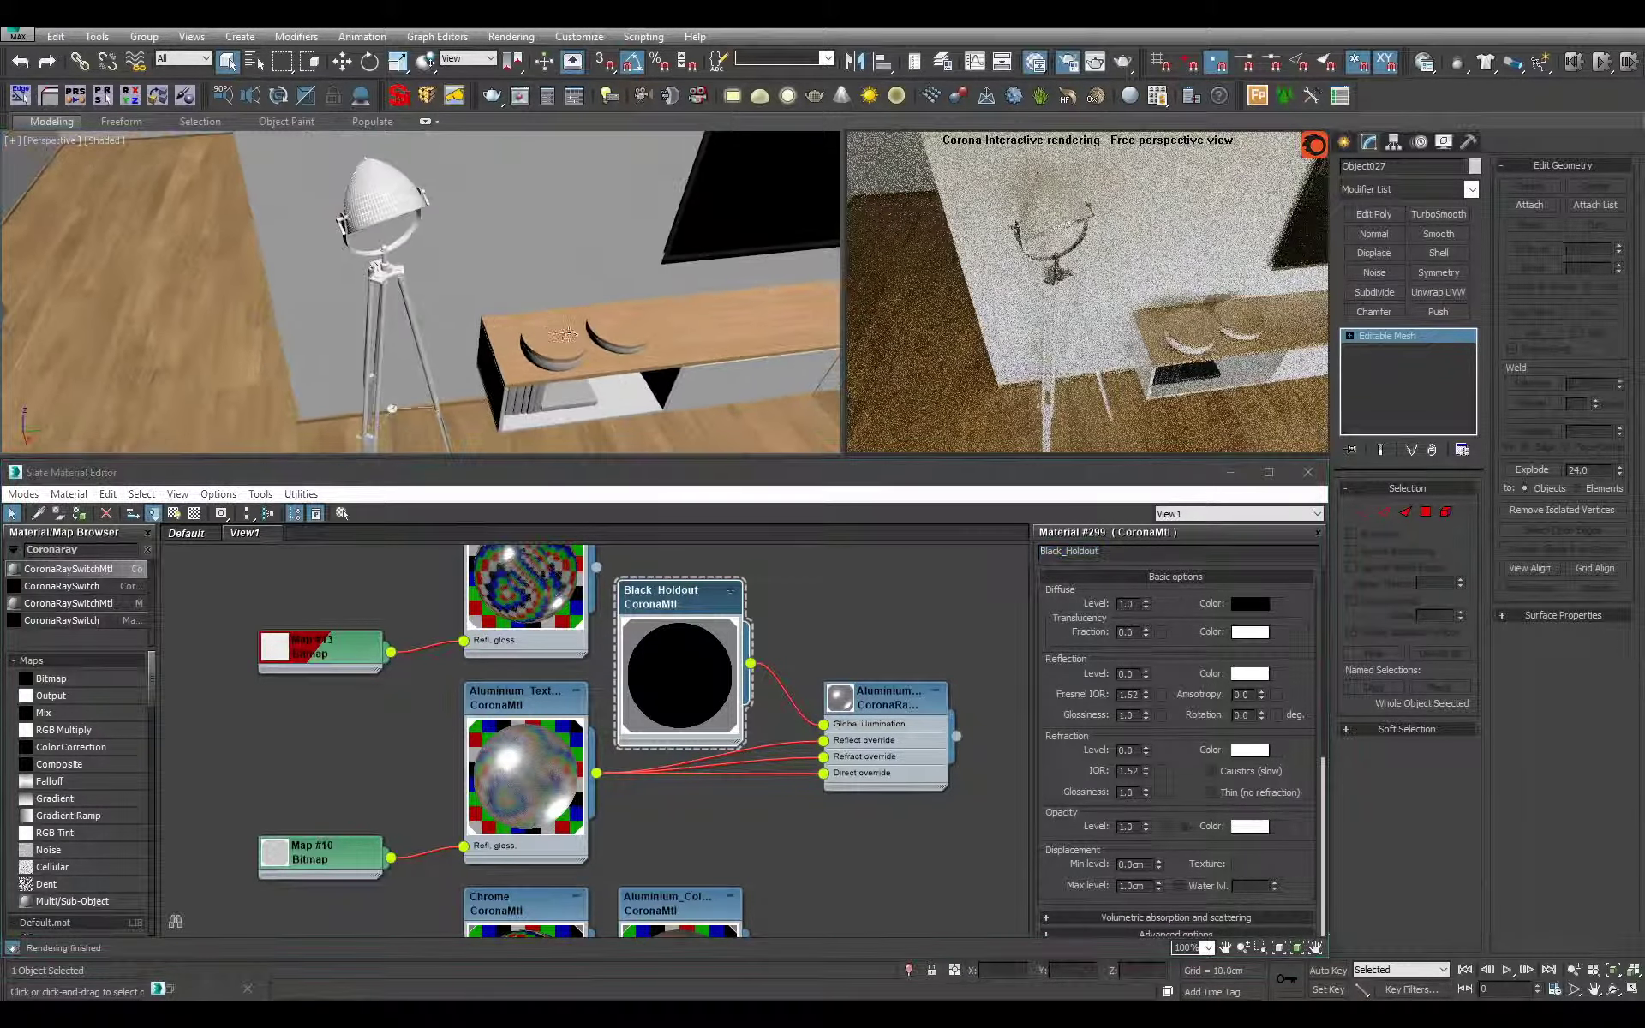
alt+middle_drag(445, 292, 583, 291)
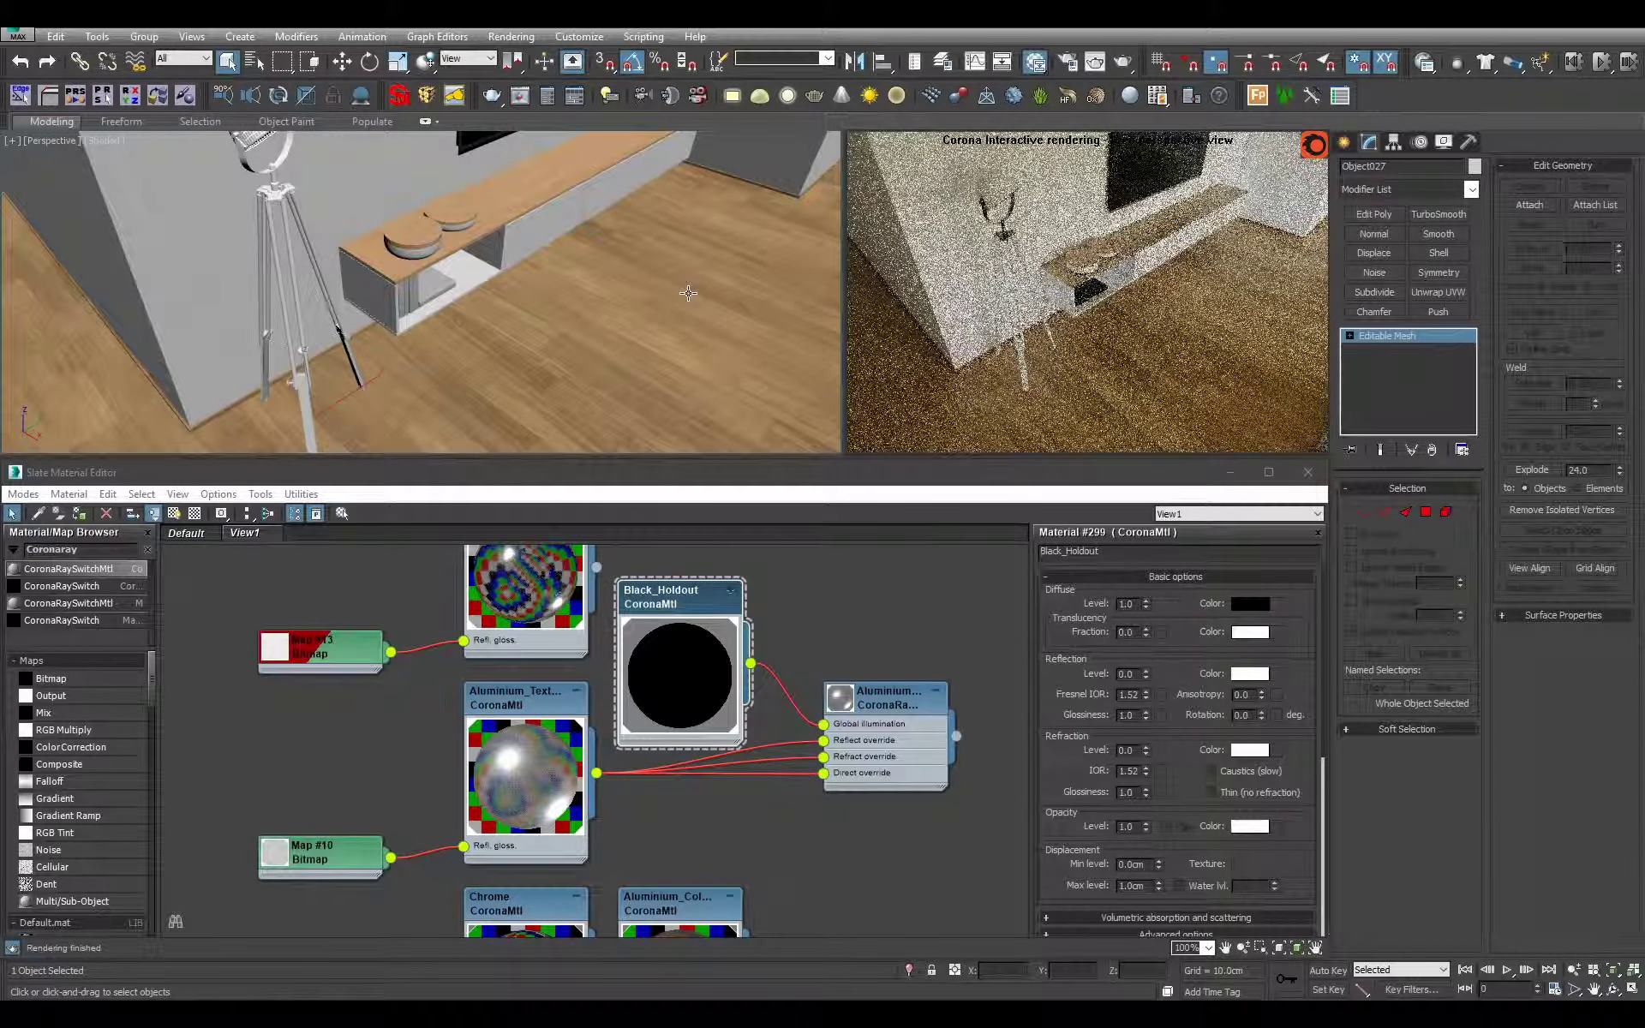
click(1345, 142)
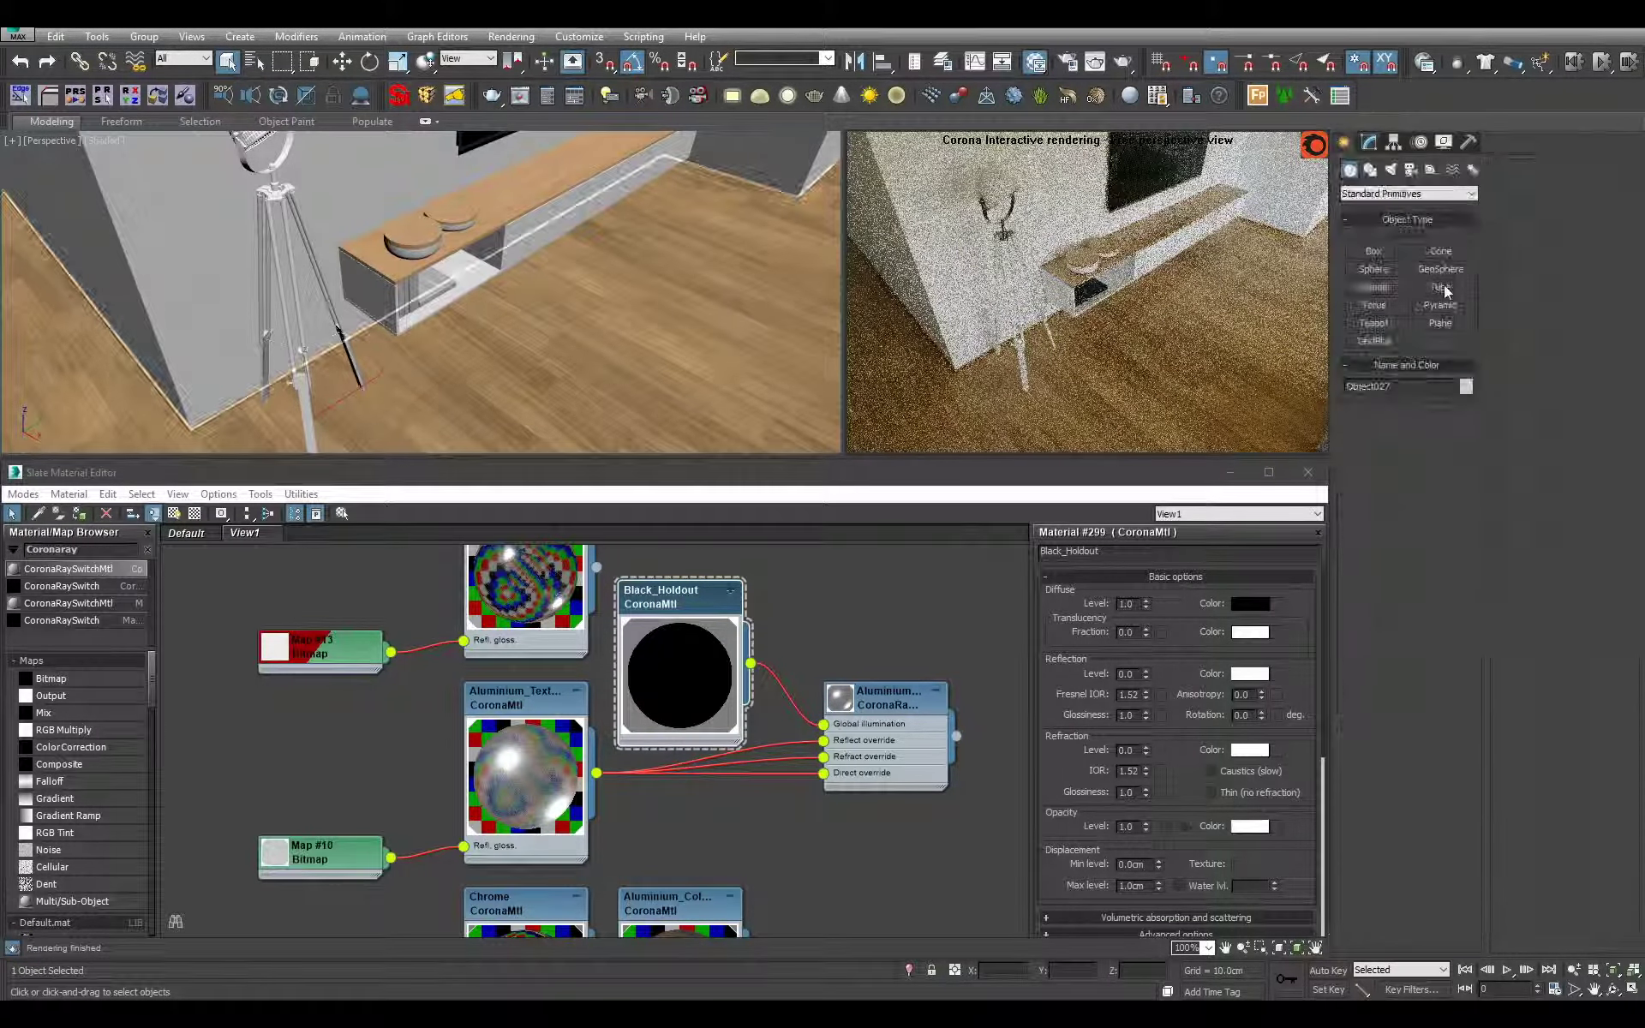
click(1390, 168)
click(1405, 193)
click(1368, 232)
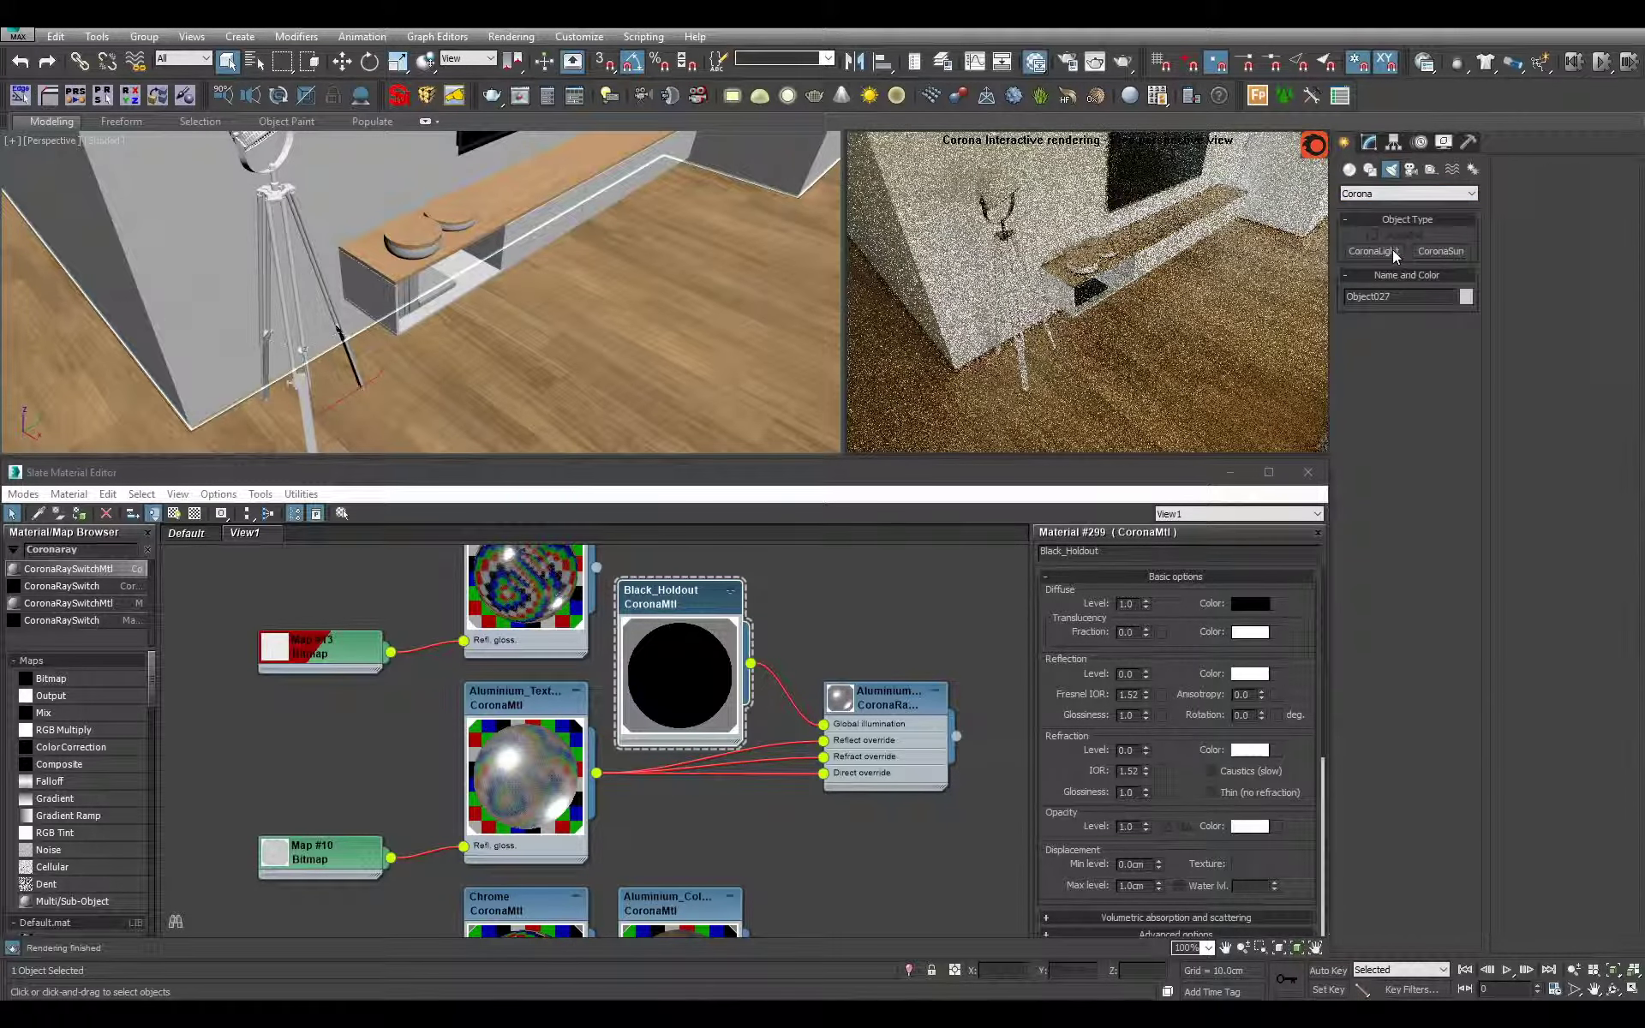
click(1387, 250)
drag(570, 391, 571, 395)
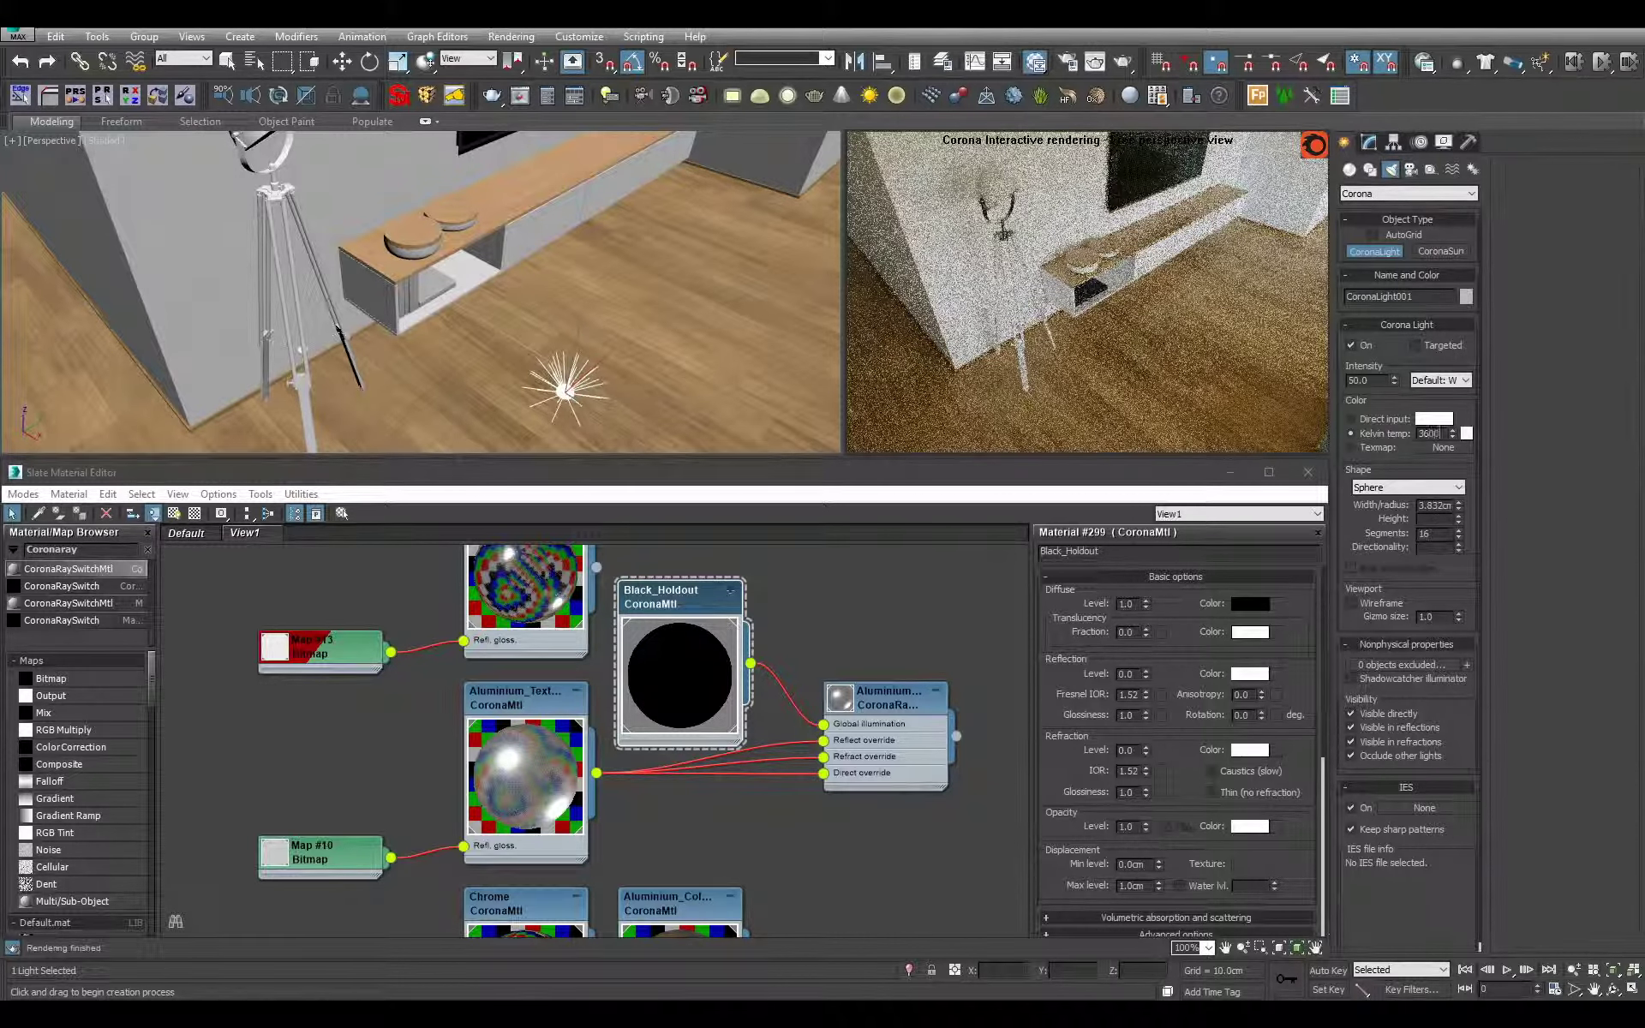
key(Return)
- Switch to a wireframe top view and move the CoronaLight across the floor to the floor lamp
mouse_move(743, 370)
alt+middle_down()
mouse_move(670, 324)
mouse_move(596, 345)
mouse_move(673, 263)
alt+middle_up()
key(t)
key(z)
key(F3)
scroll(577, 319, down, 5)
scroll(577, 319, up, 5)
key(w)
drag(532, 222, 431, 401)
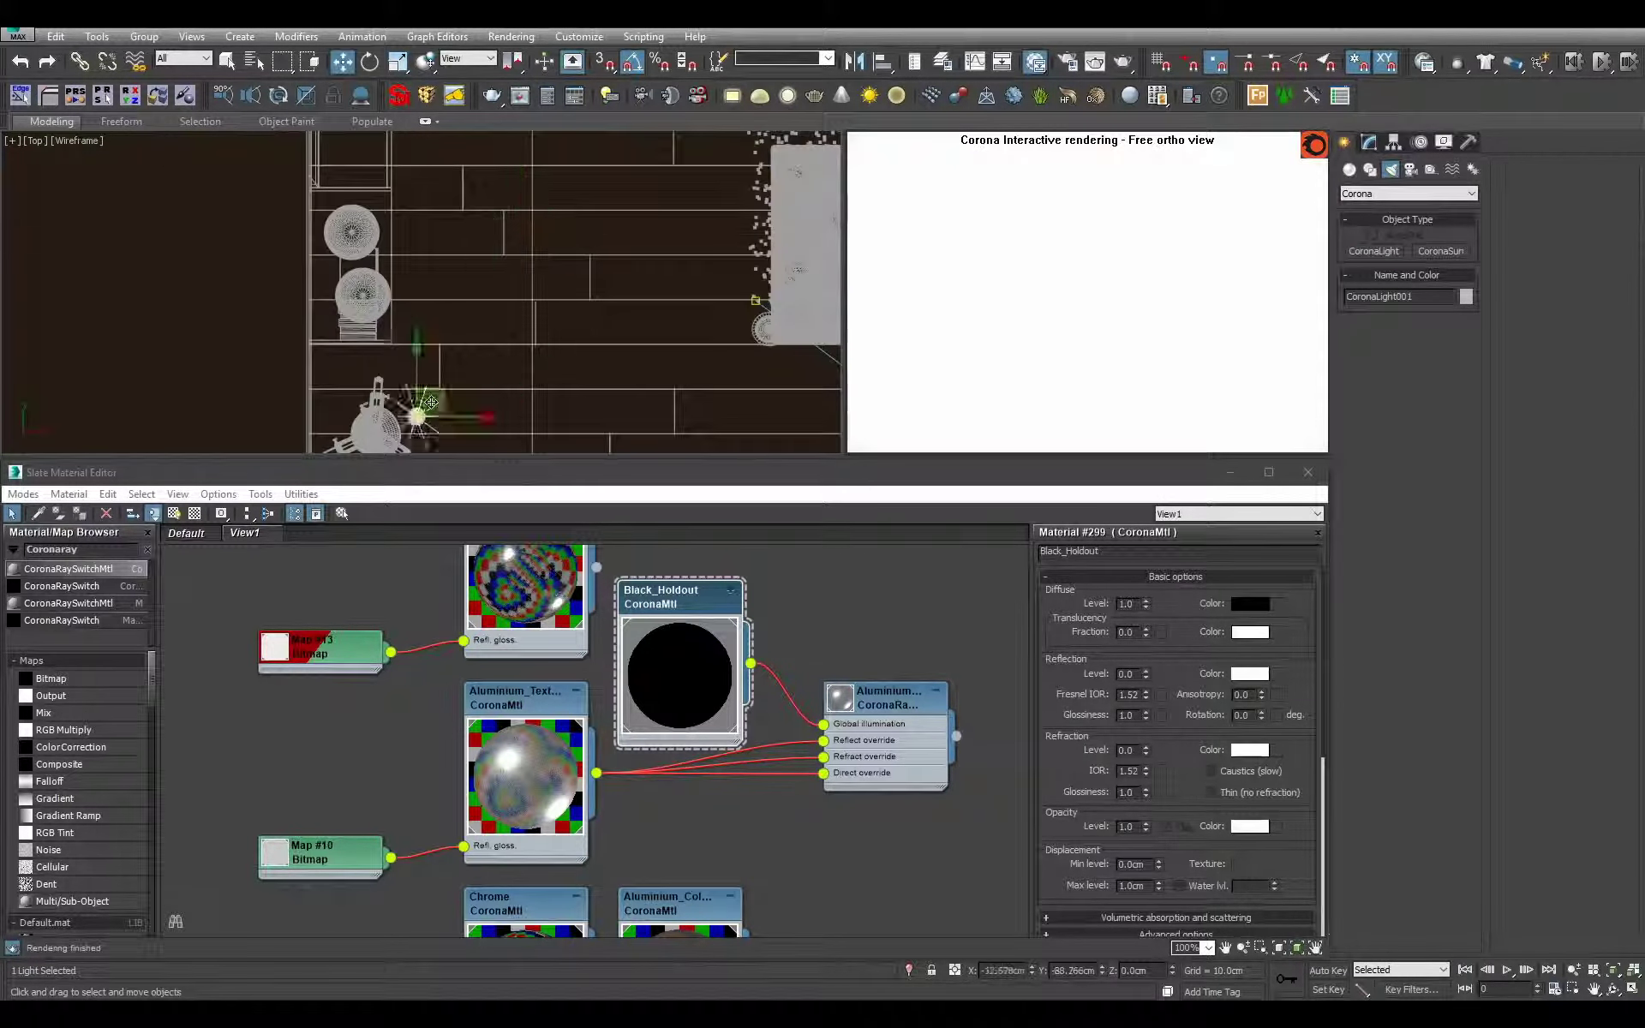
- Raise the CoronaLight in the front view to about 127 cm, at the height of the floor lamp's shade
key(f)
scroll(431, 258, down, 3)
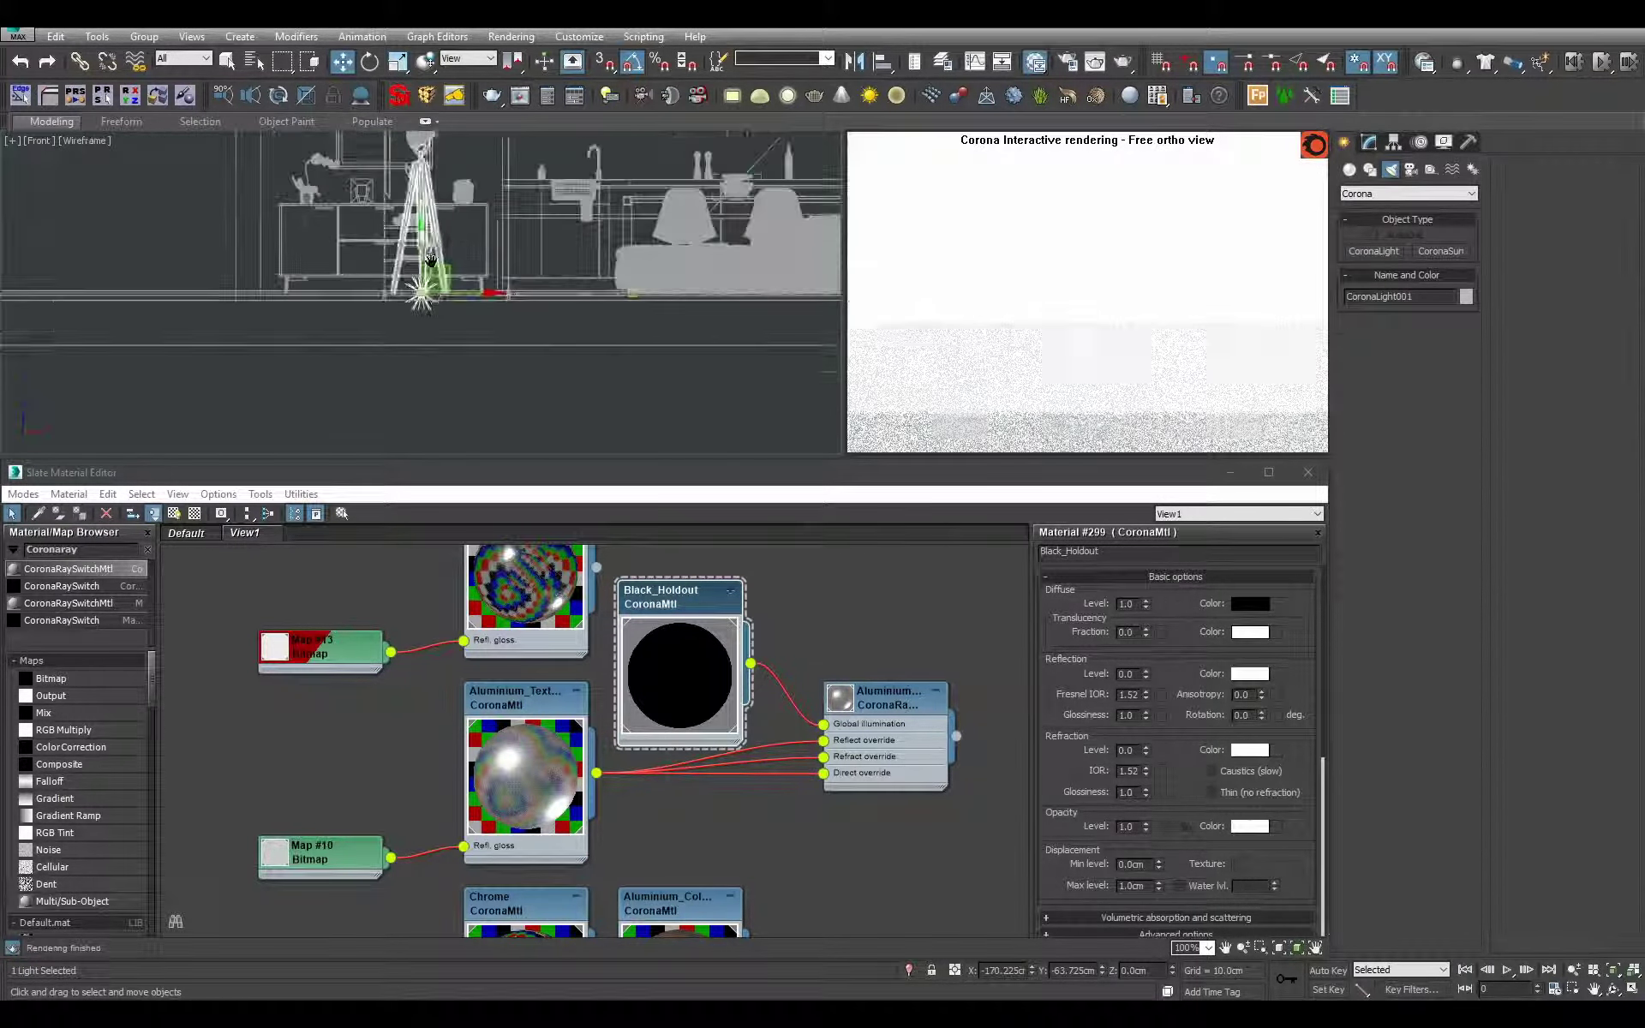
middle_drag(431, 258, 431, 410)
drag(453, 422, 445, 246)
- Align the CoronaLight with the lamp's bulb in the top view, set its radius to 2 cm, and return to perspective
key(t)
click(1368, 141)
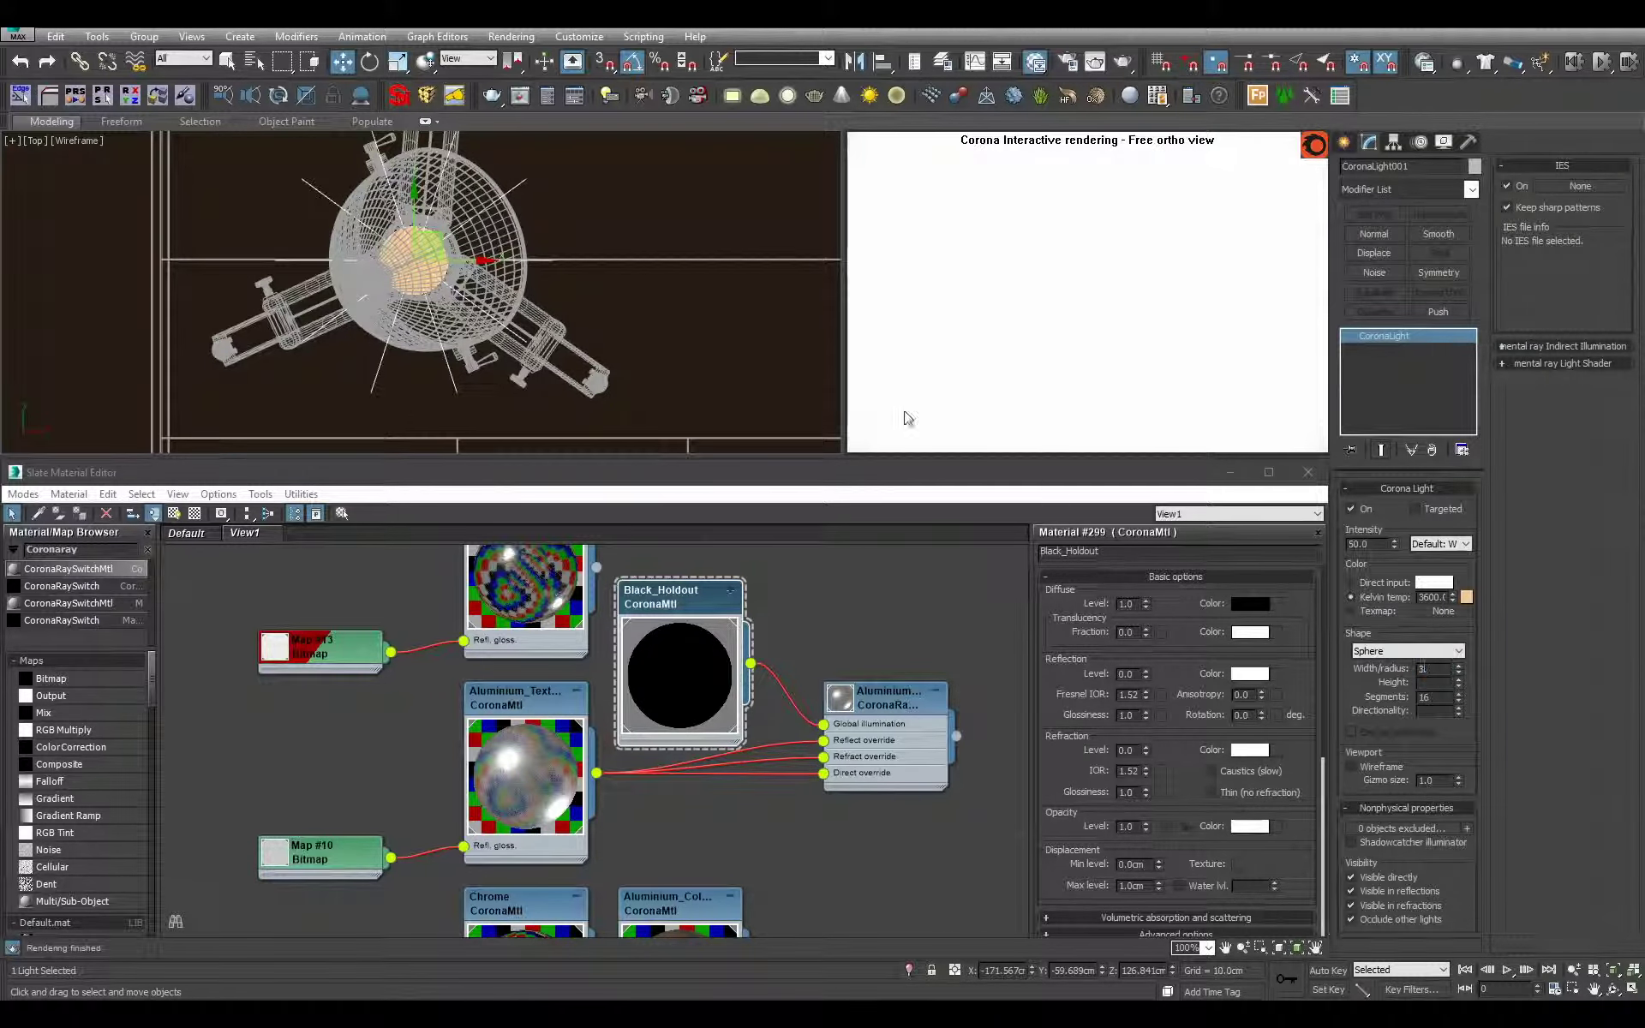
key(p)
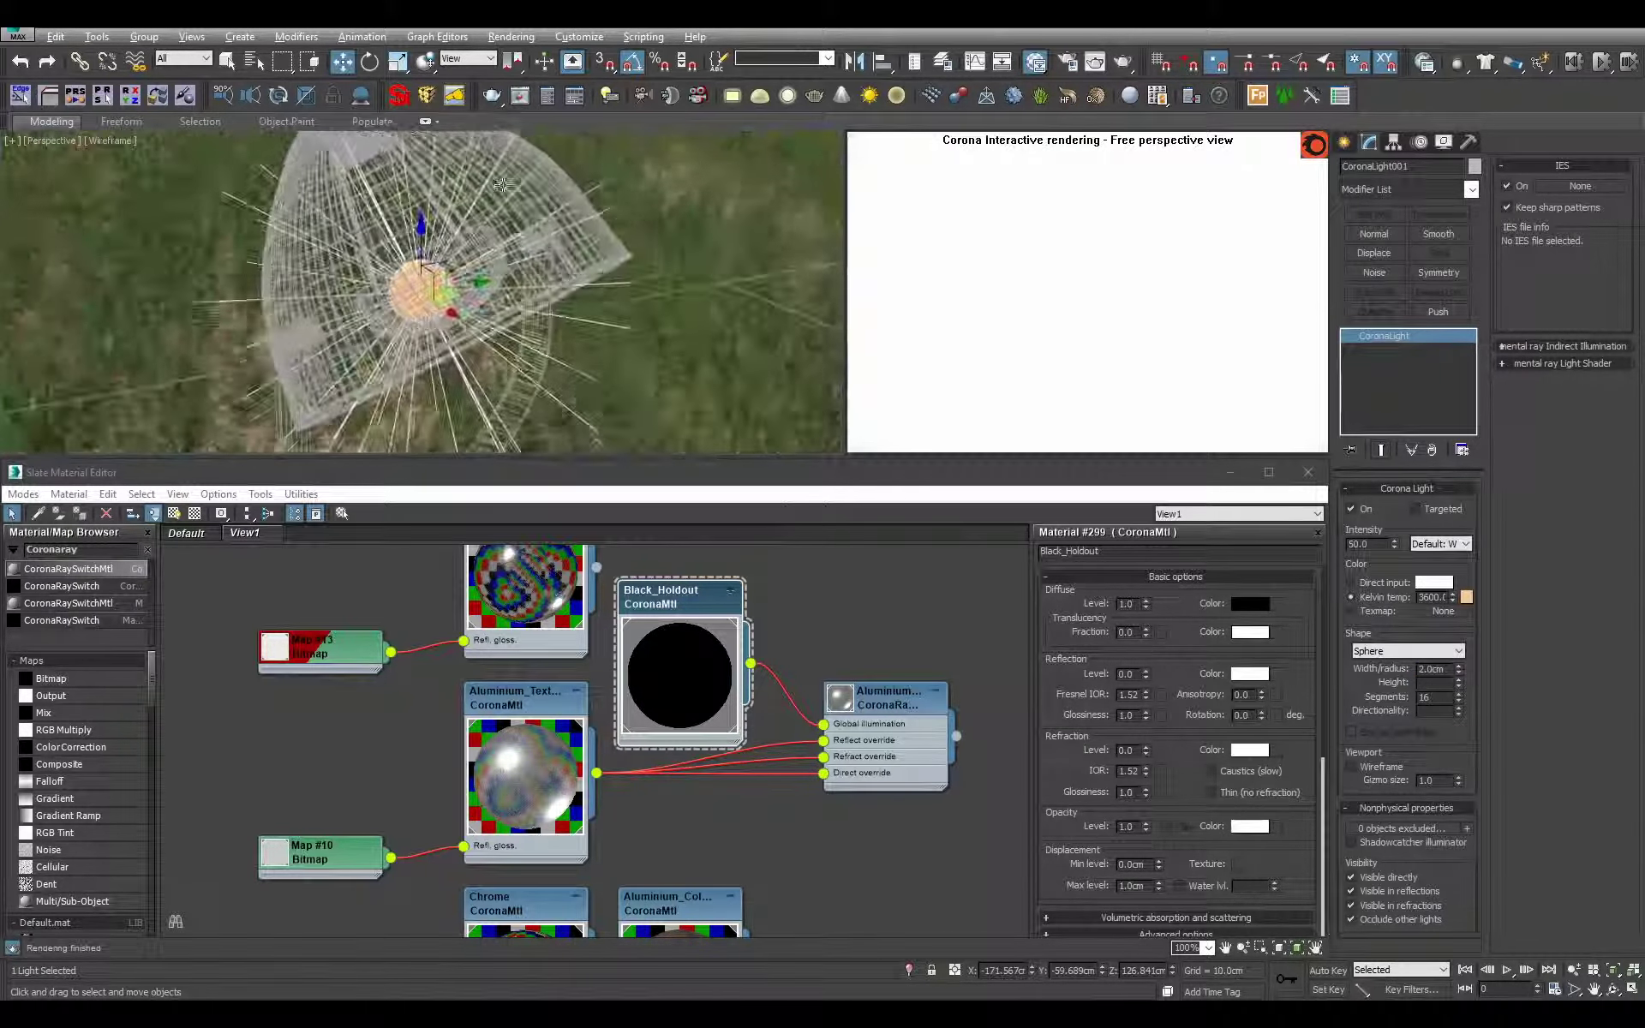
- Raise the CoronaLight to a height of about 129 cm within the floor lamp's shade, and return to the camera view
alt+middle_drag(501, 184, 549, 98)
drag(436, 304, 430, 283)
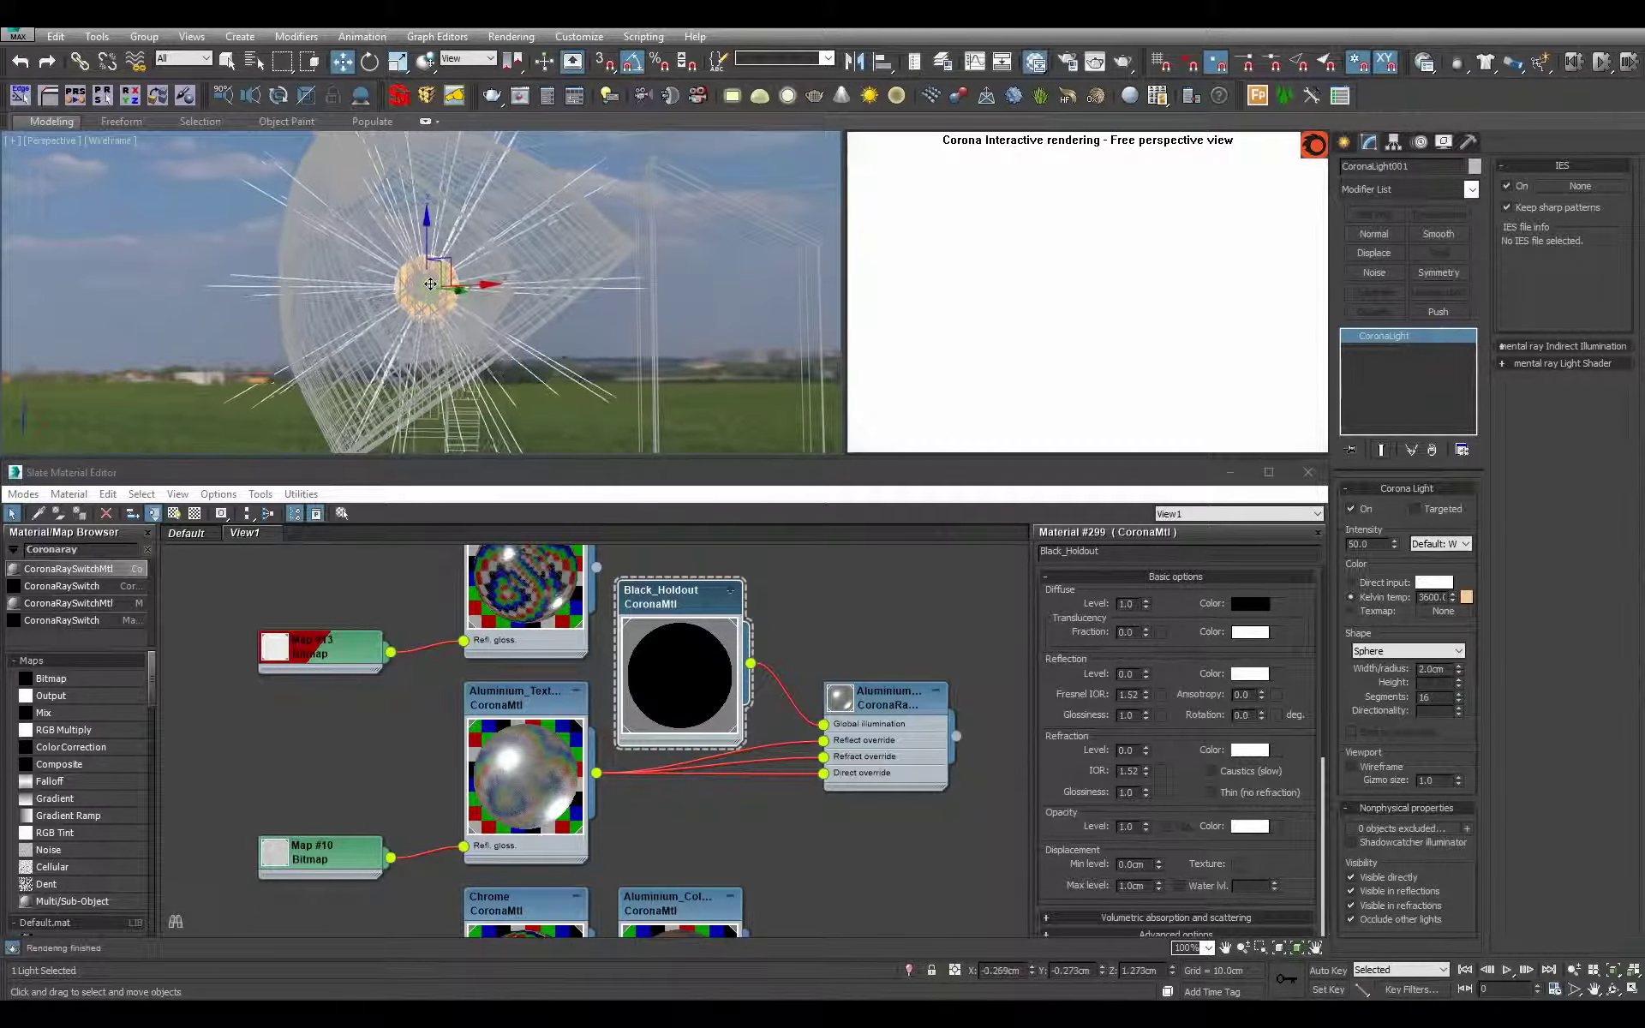
key(c)
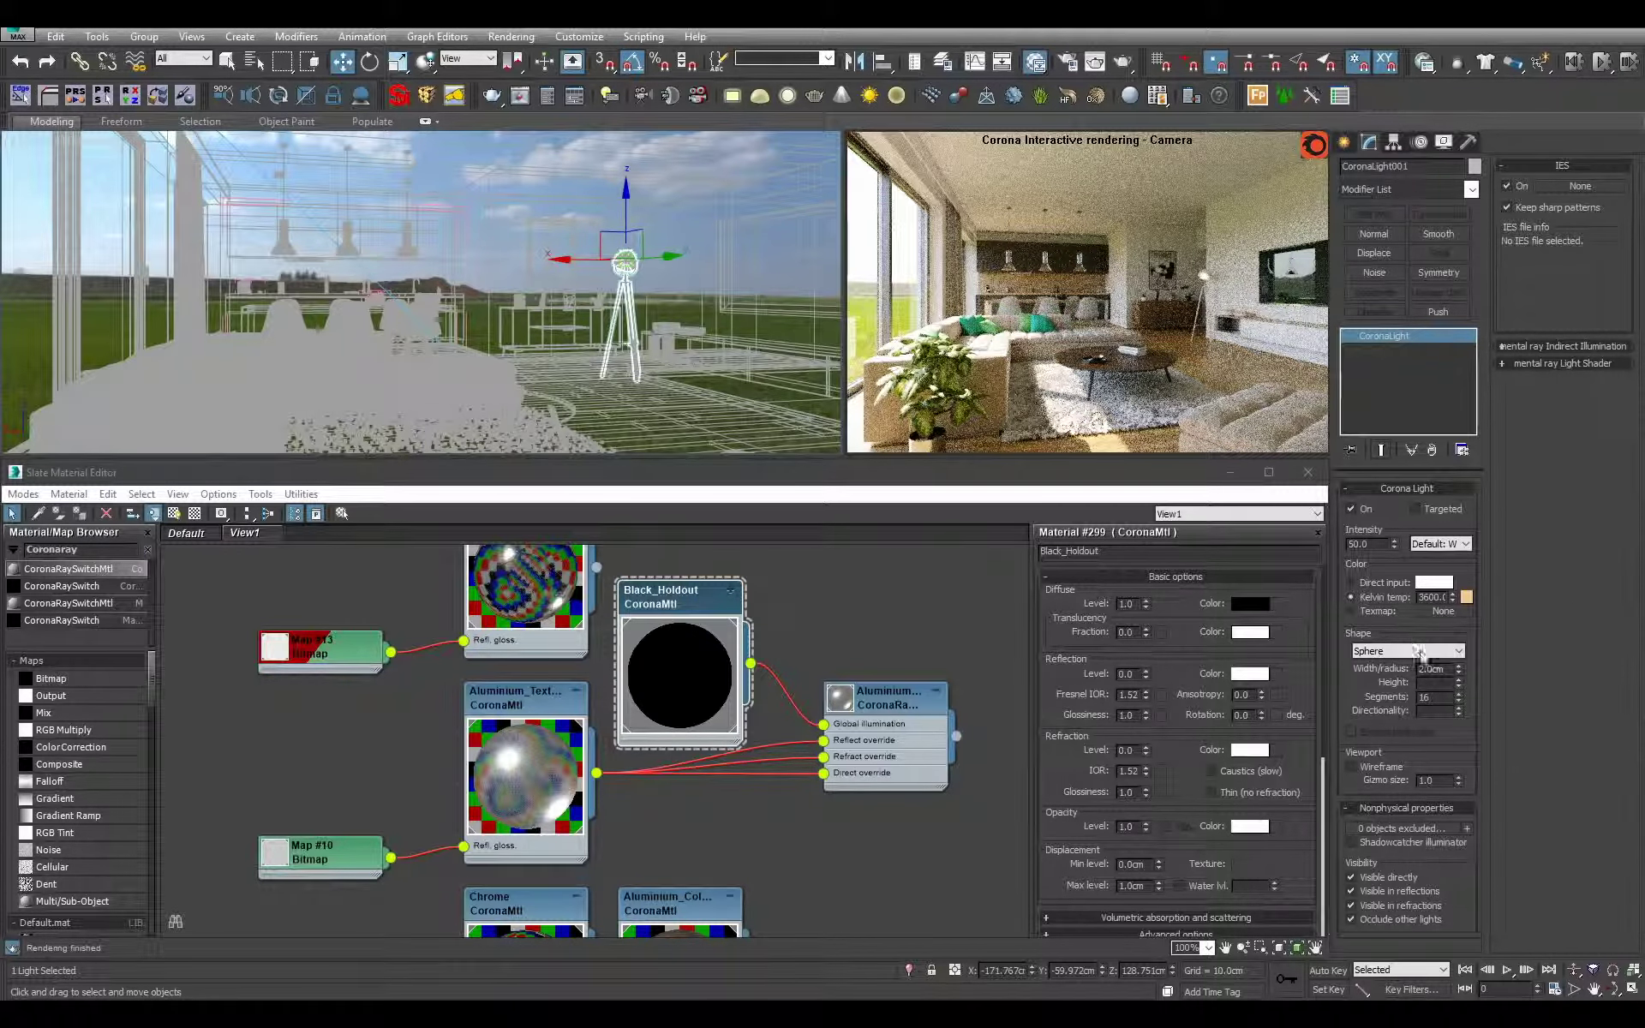
- Increase the floor lamp light's intensity in stages to 500, 1000 and finally 2000
double_click(1371, 544)
text(500)
key(Return)
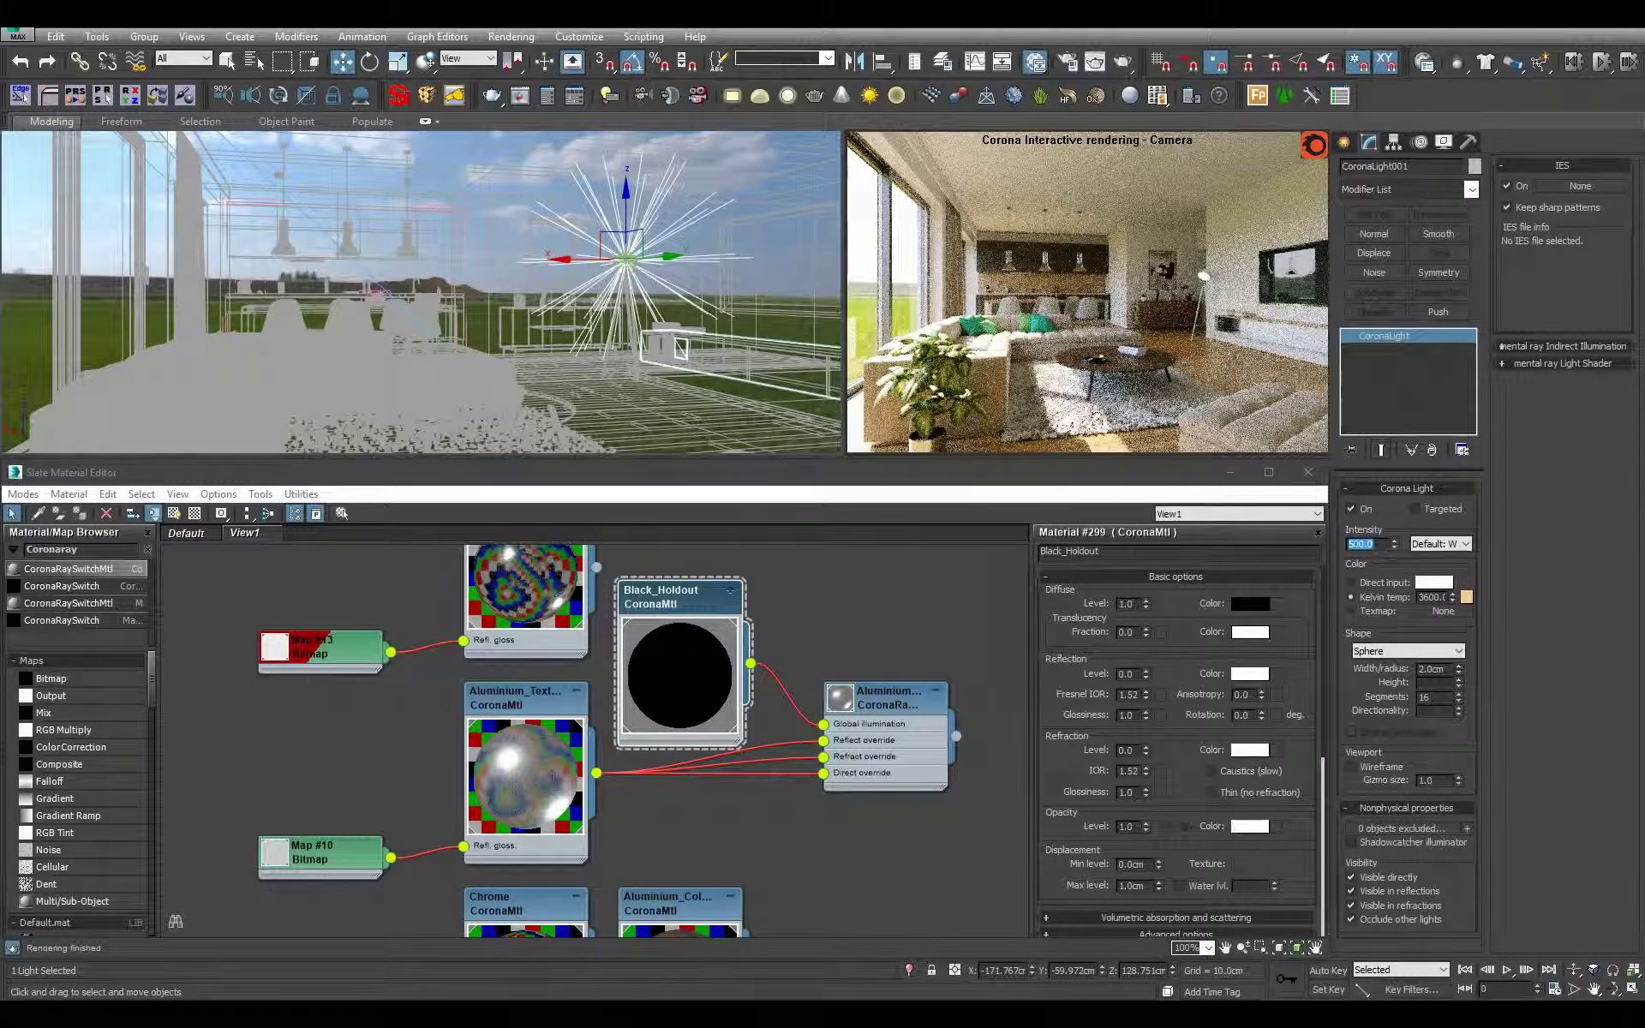
key(Return)
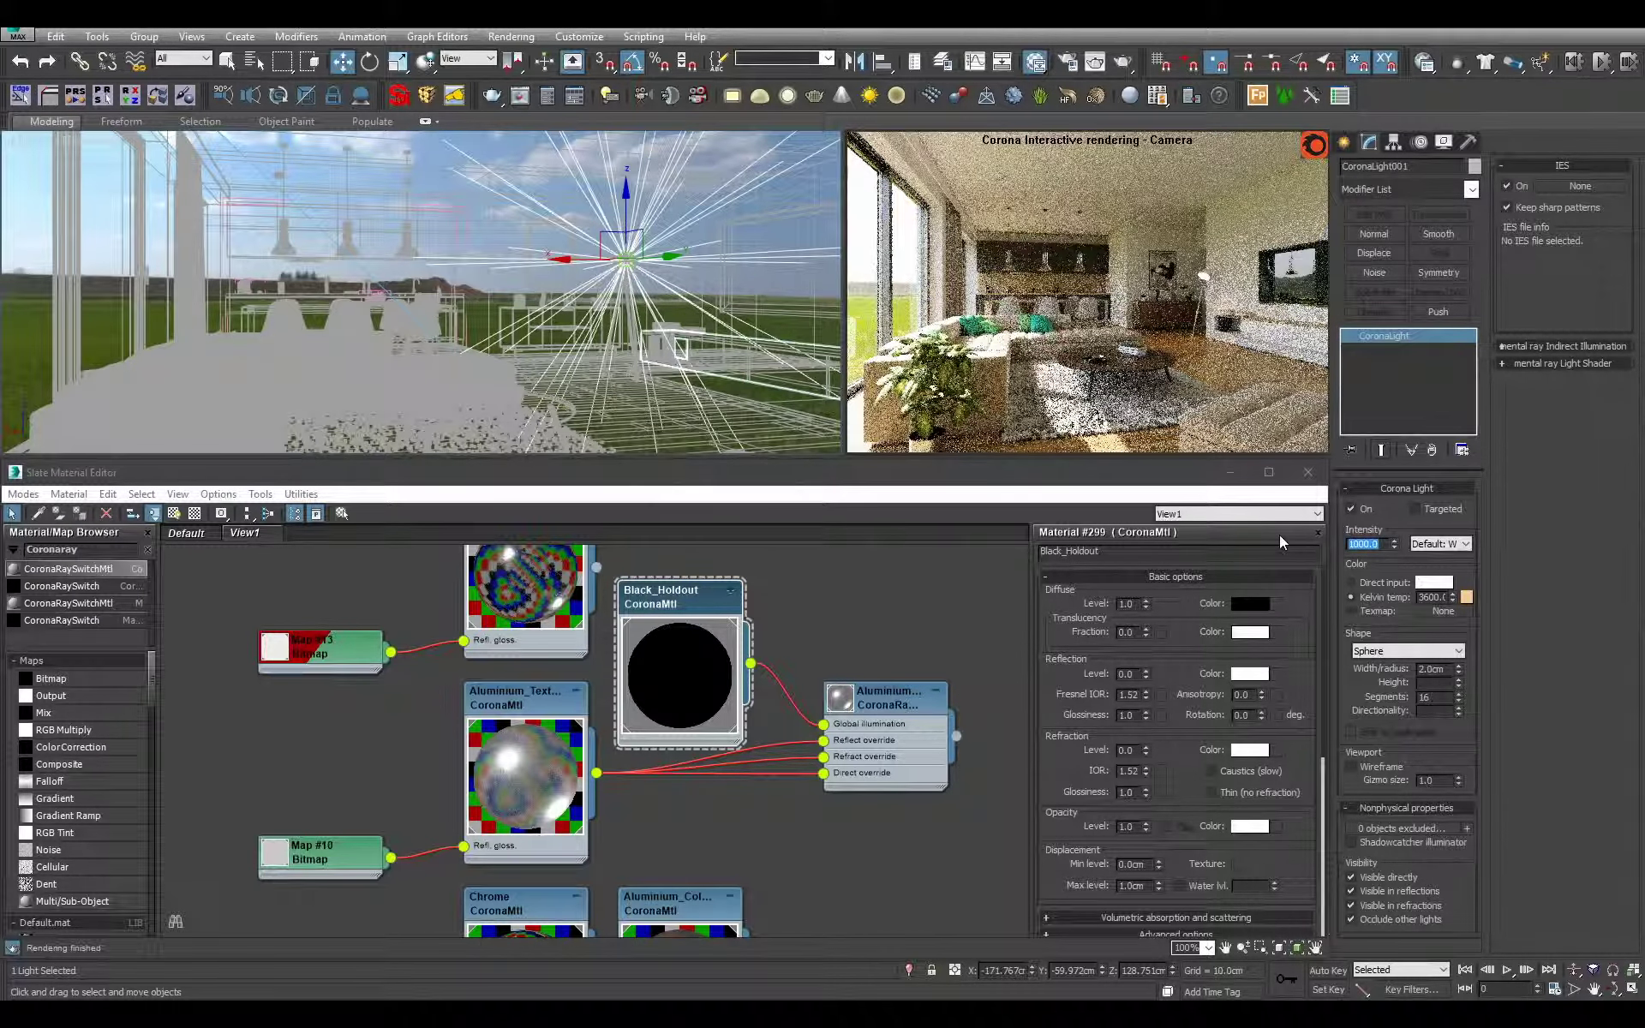
text(2000)
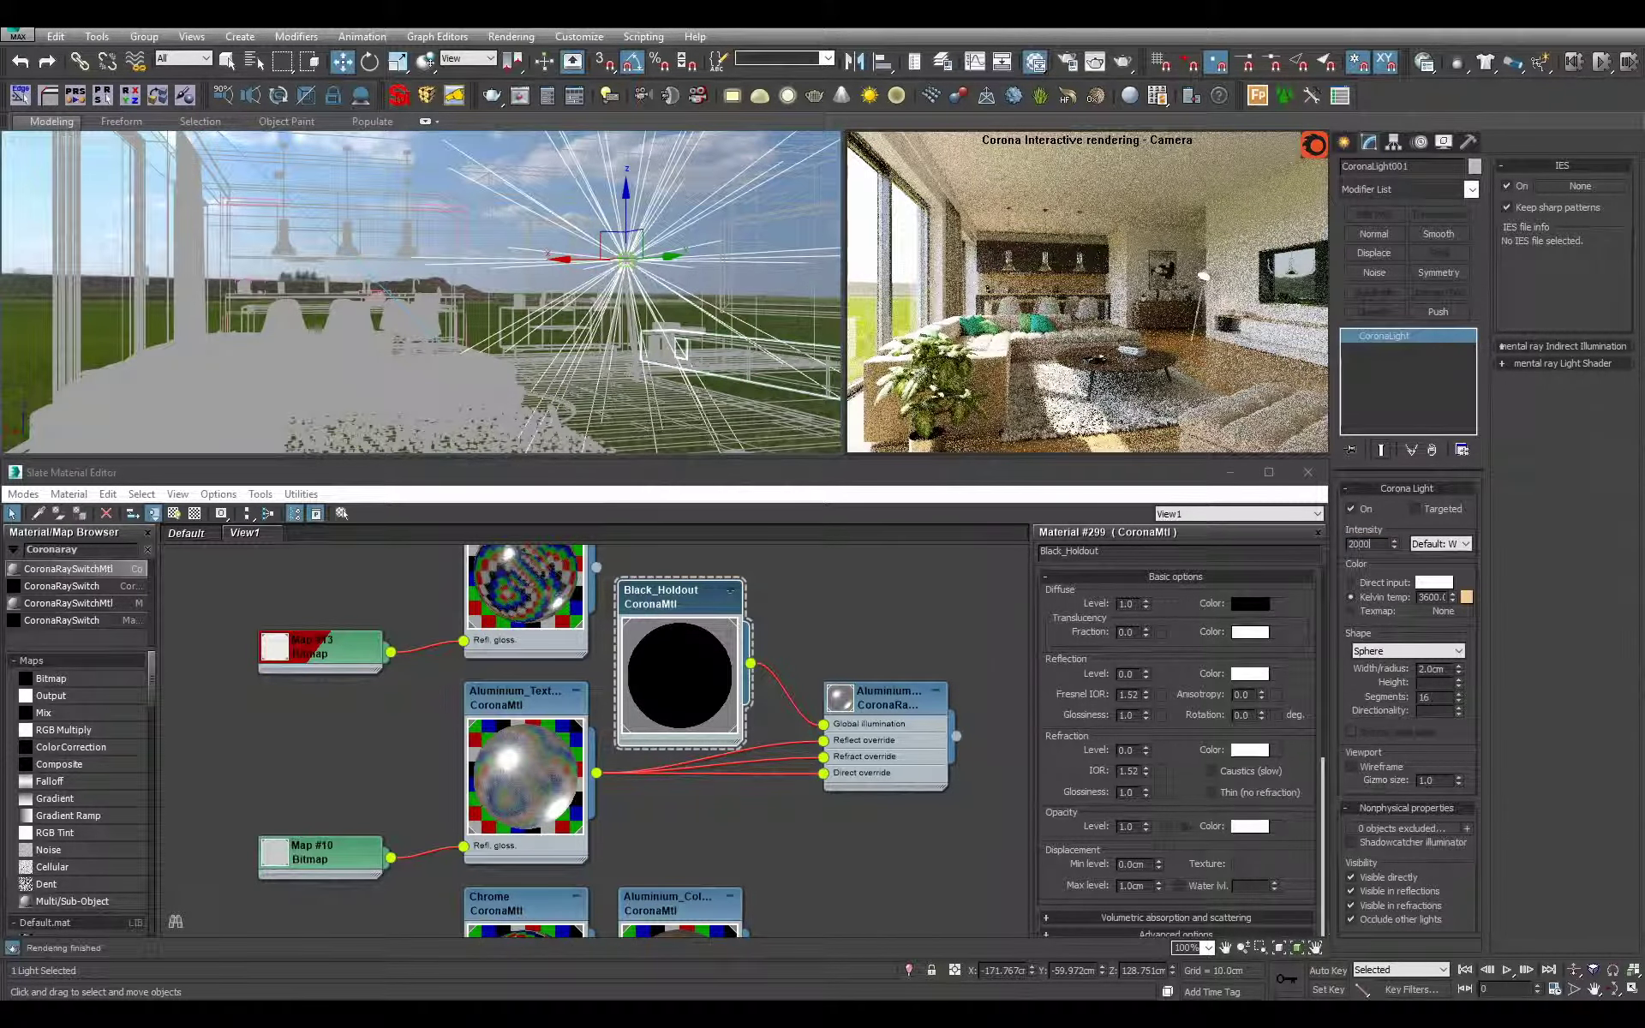
key(Return)
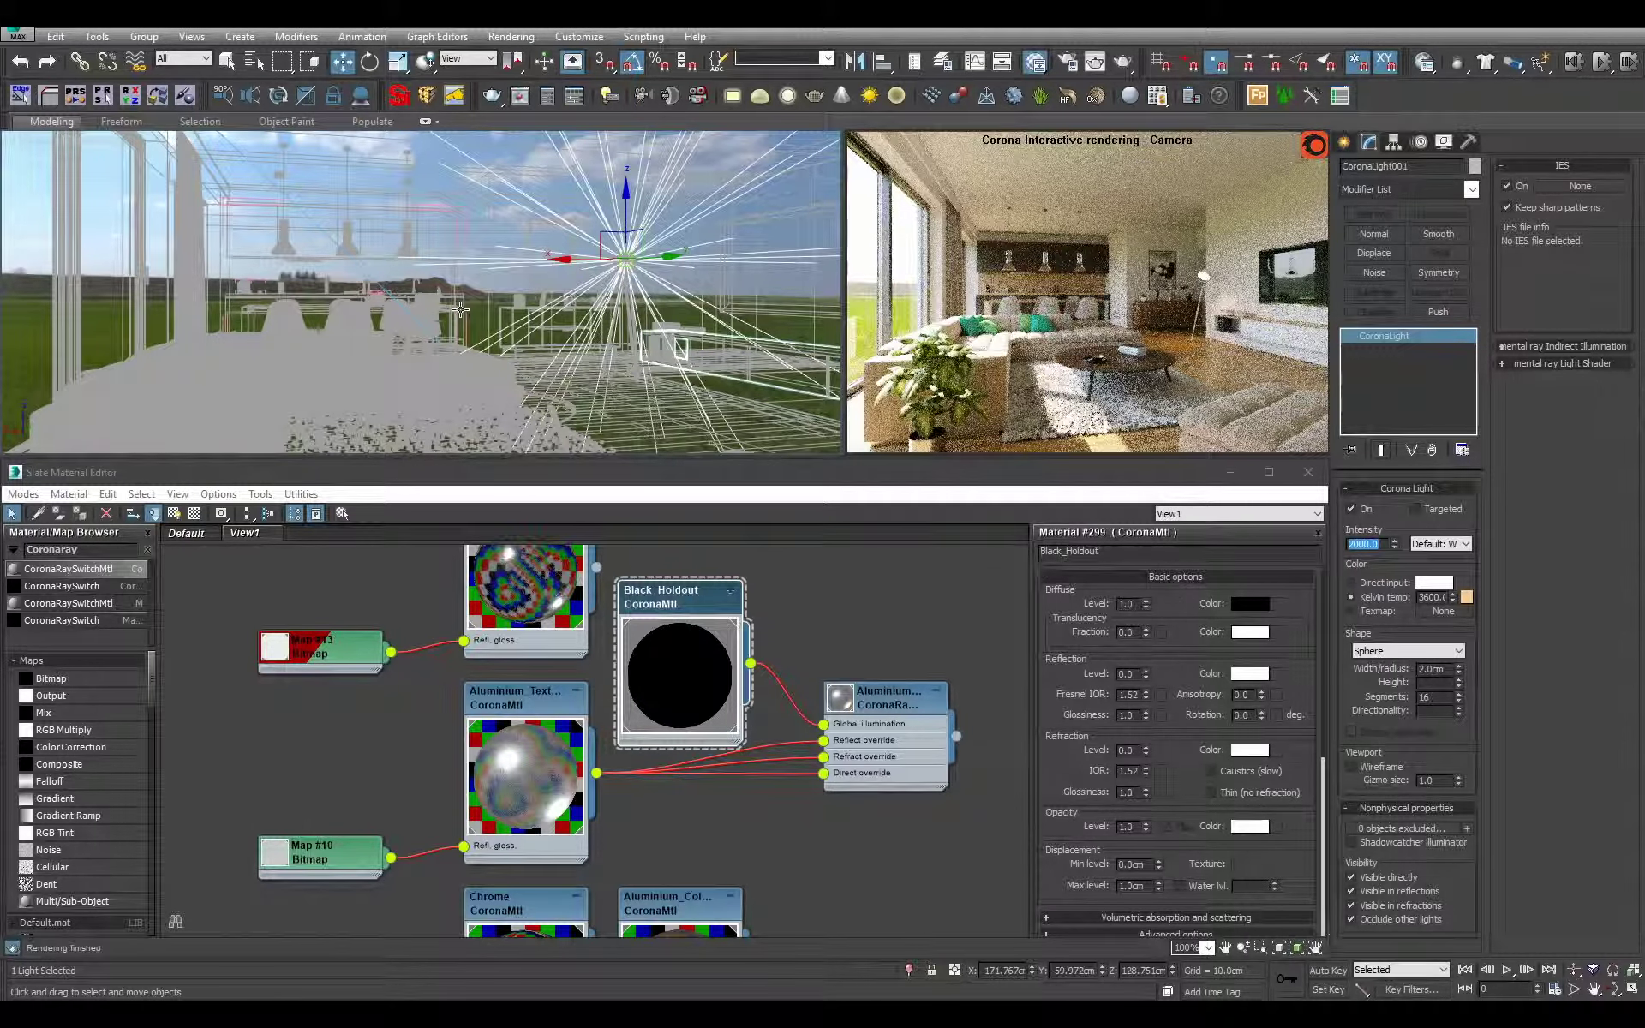
- Show the kitchen worktop around the hob close up in a shaded perspective view
middle_click(422, 303)
key(p)
scroll(421, 304, down, 3)
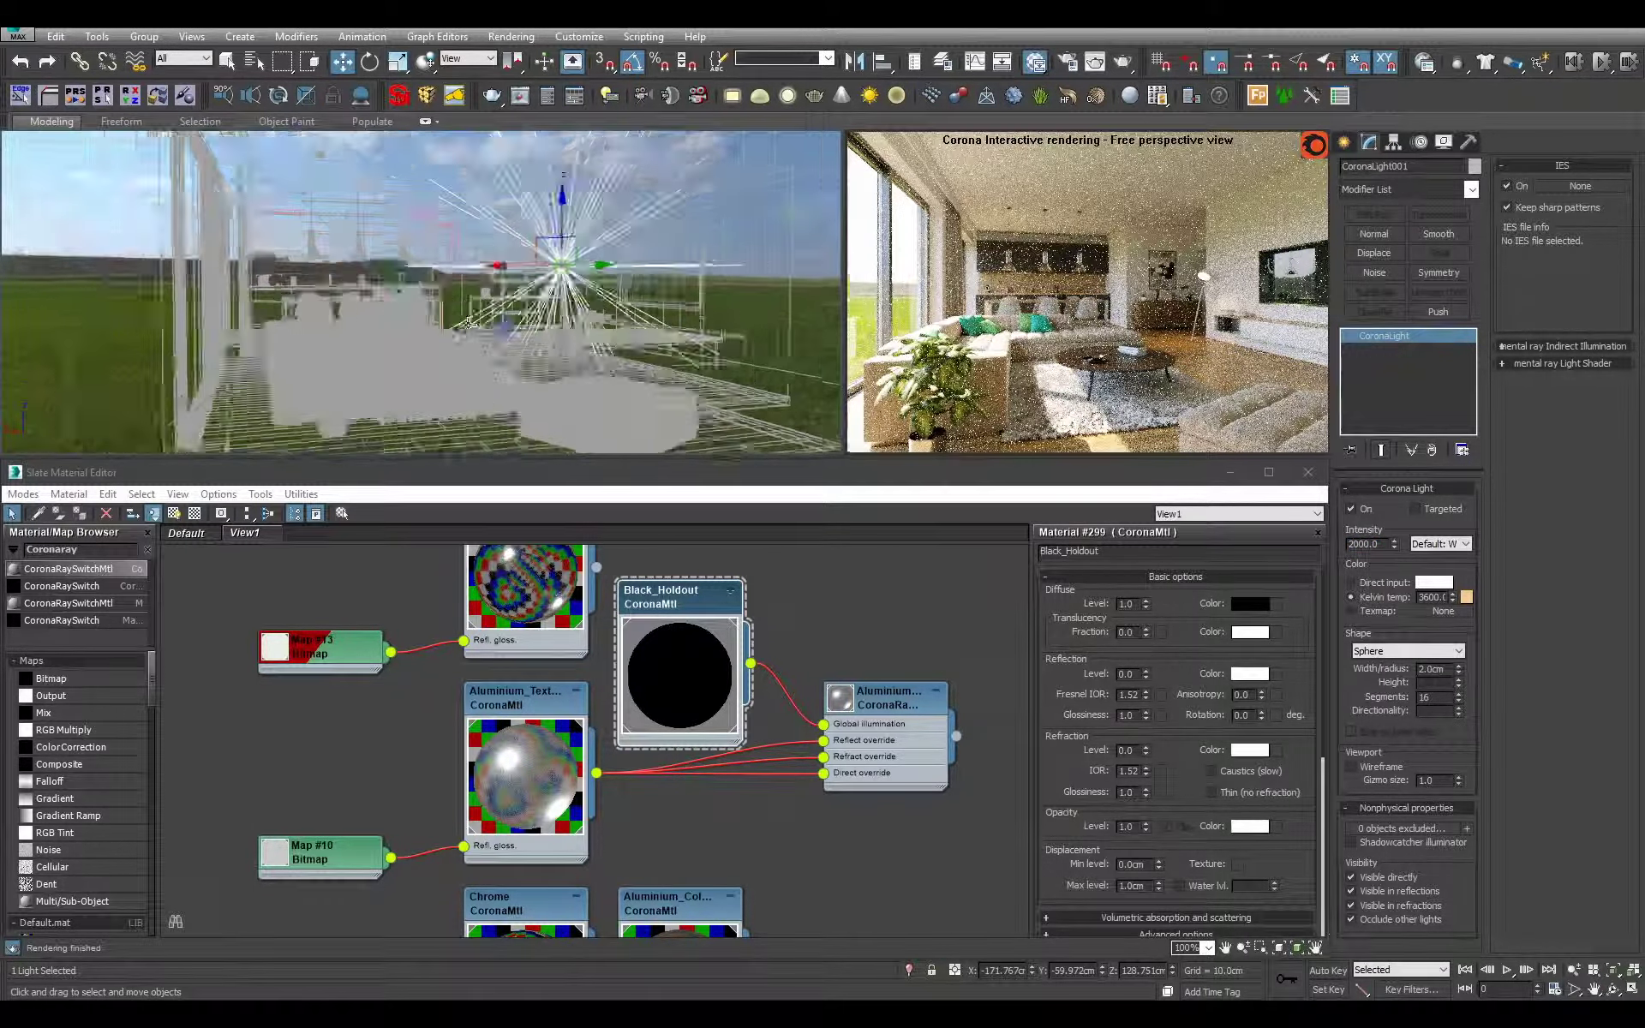
alt+middle_drag(421, 303, 523, 360)
middle_drag(523, 360, 414, 294)
scroll(545, 347, up, 5)
scroll(540, 348, up, 2)
scroll(414, 296, down, 2)
click(119, 141)
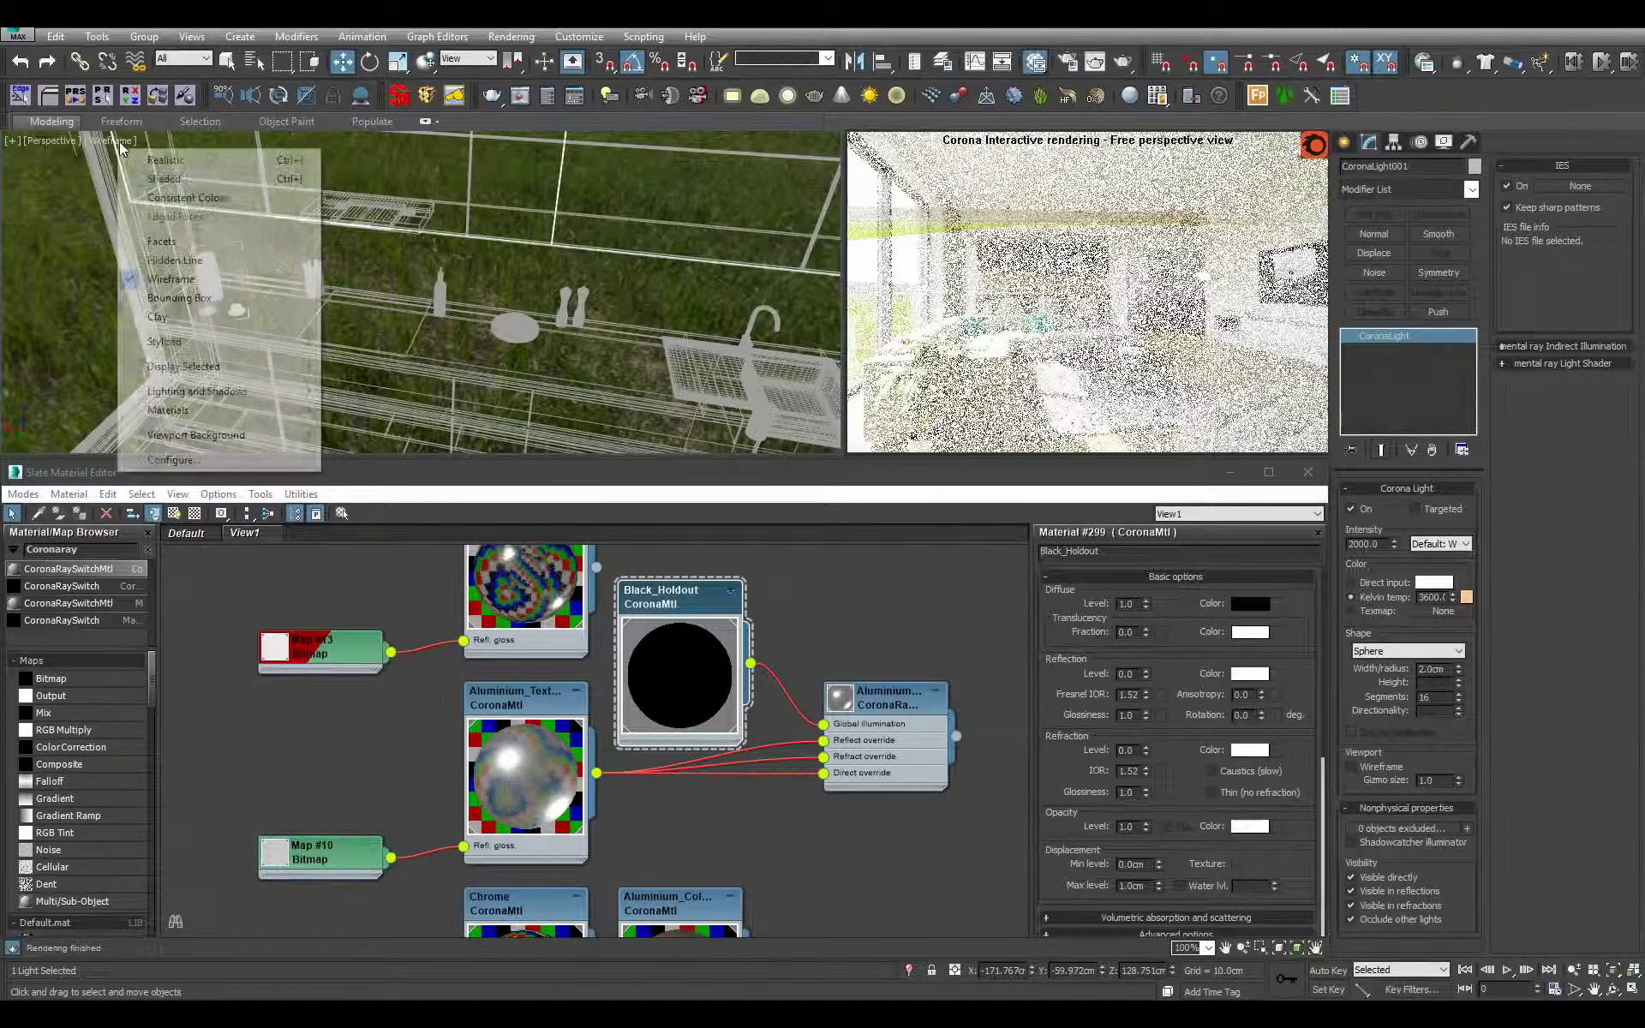
click(182, 180)
scroll(471, 299, up, 3)
alt+middle_drag(471, 298, 605, 248)
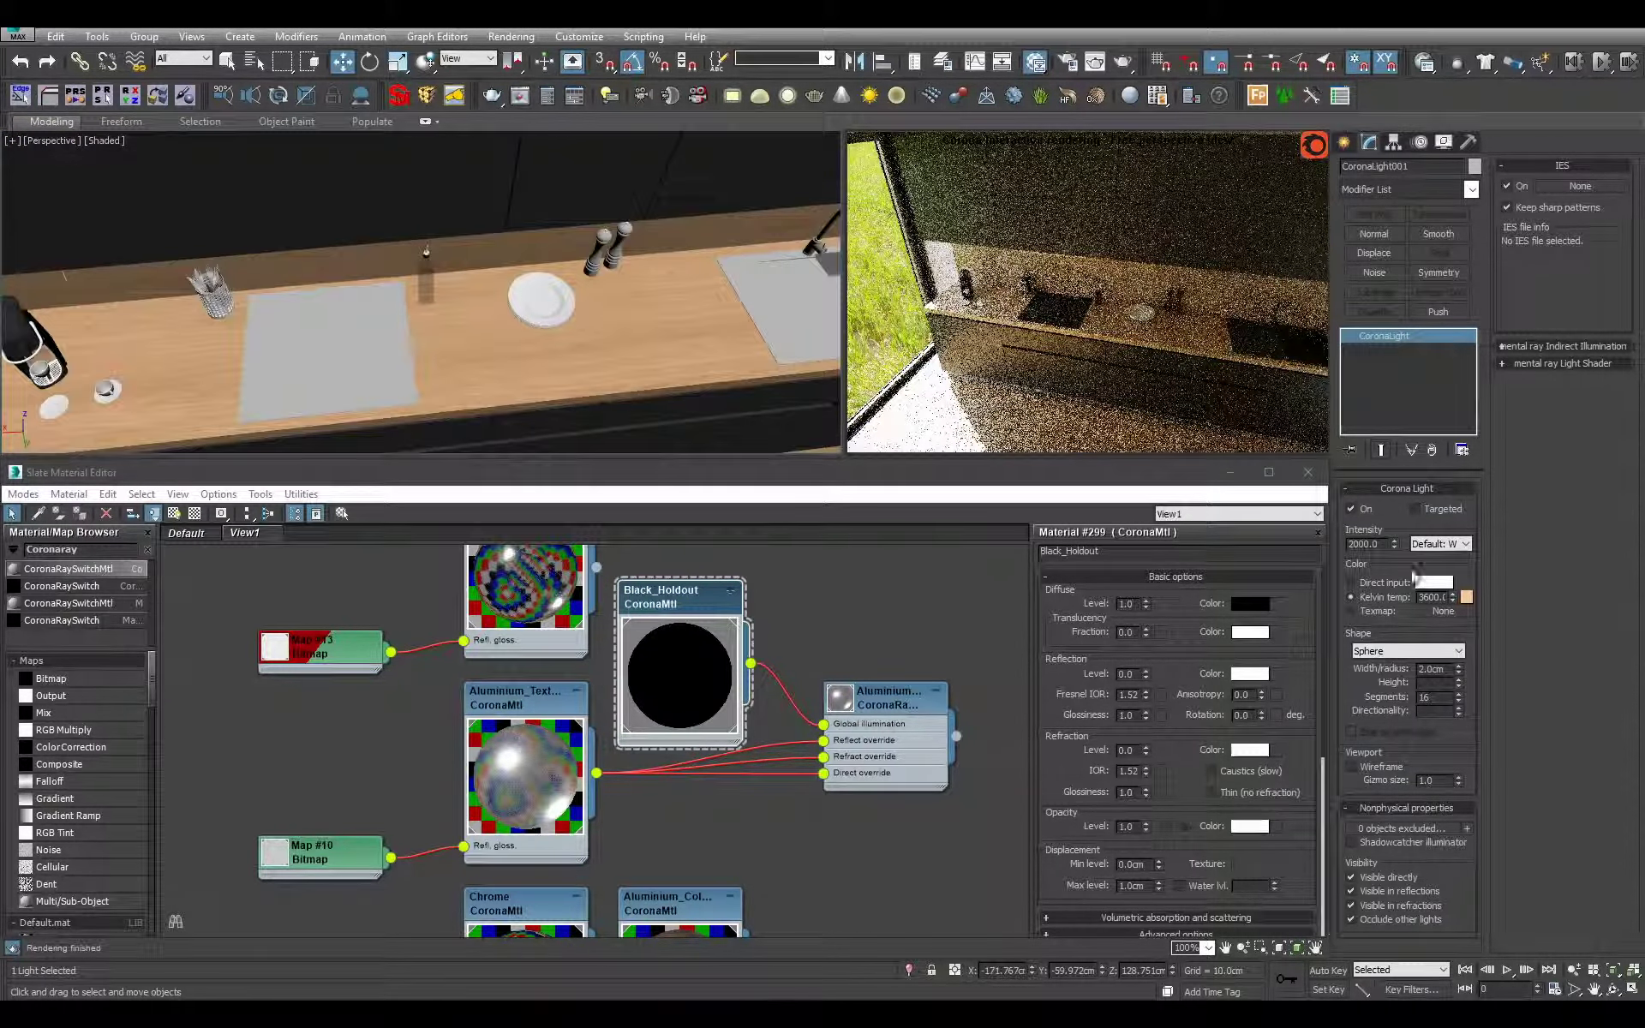
- Create a second CoronaLight with a radius of about 5 cm at the kitchen worktop, between the hob and the plates
click(1343, 142)
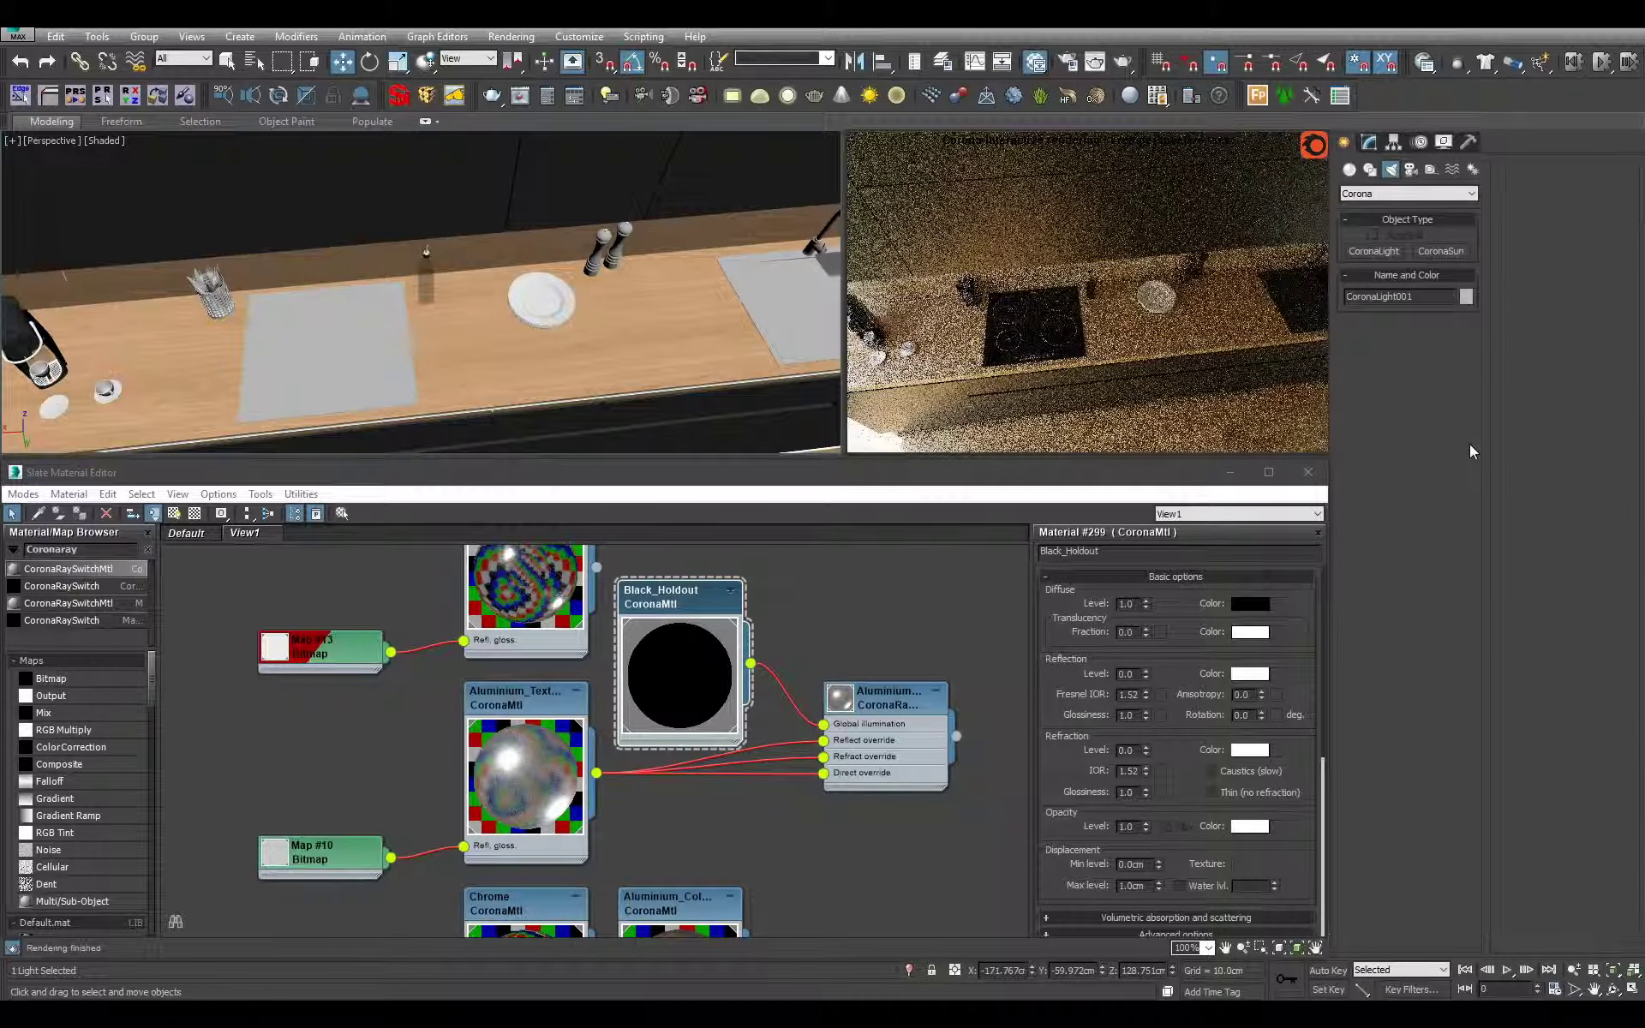
click(1373, 251)
drag(463, 349, 457, 356)
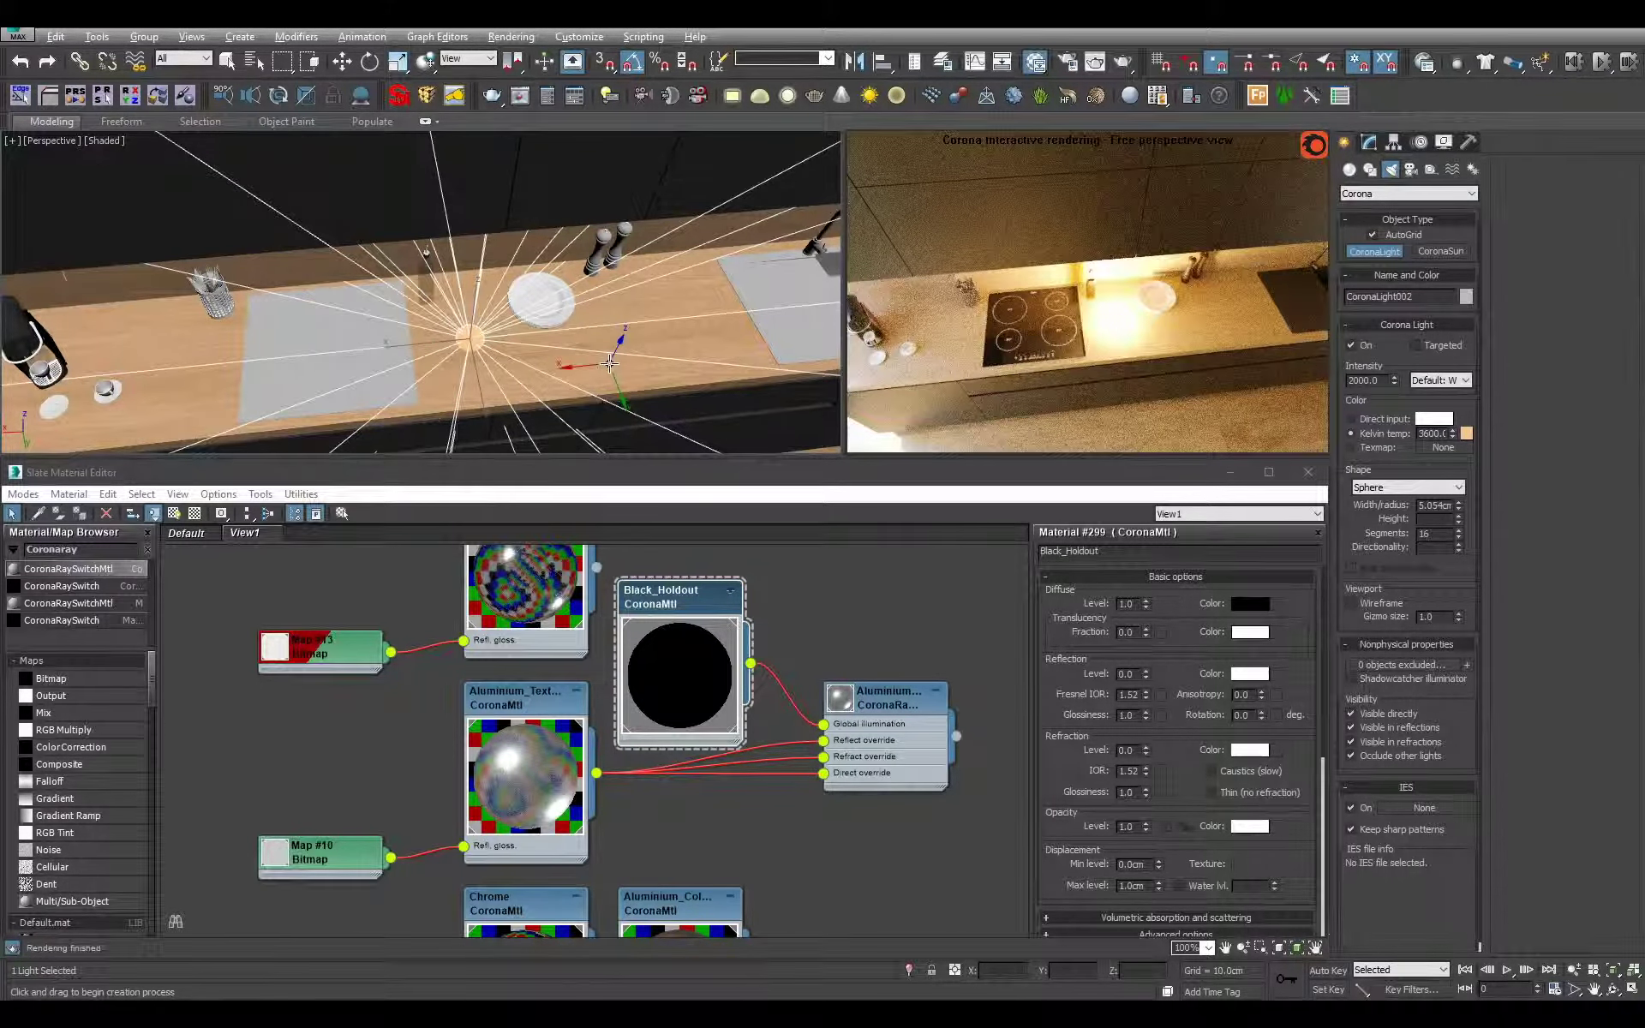
alt+middle_drag(609, 363, 591, 377)
right_click(591, 377)
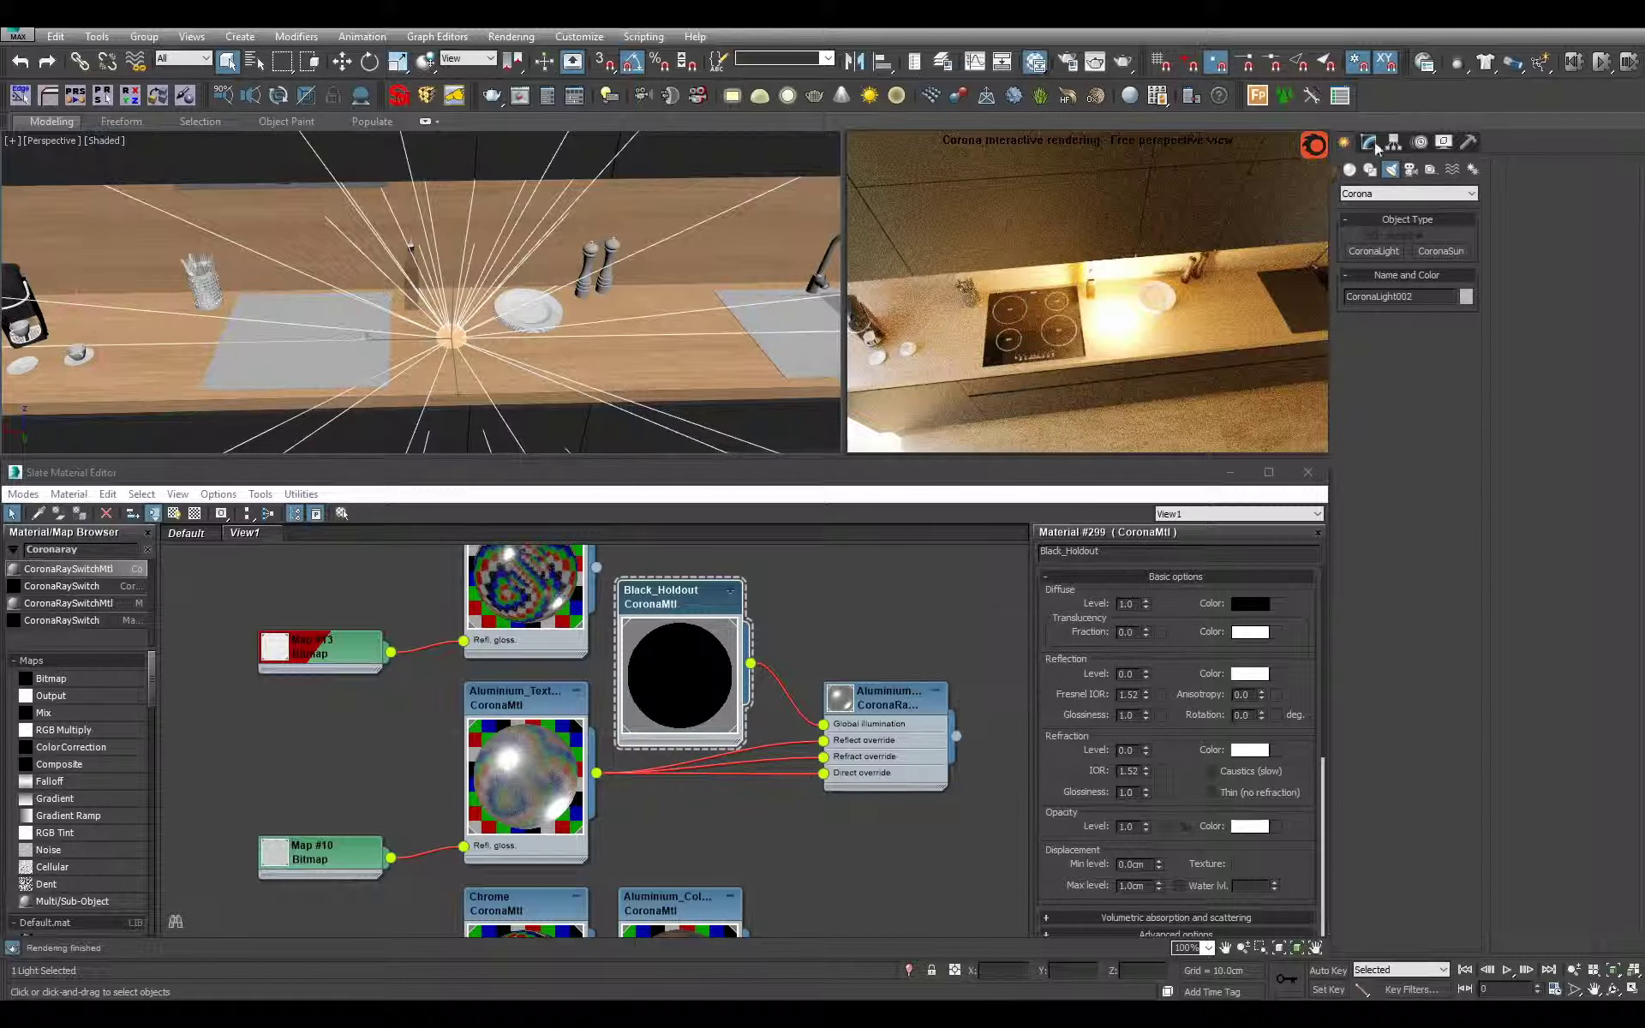
- Change the kitchen light's shape to Disk and set its colour temperature to 5000 K
click(1371, 143)
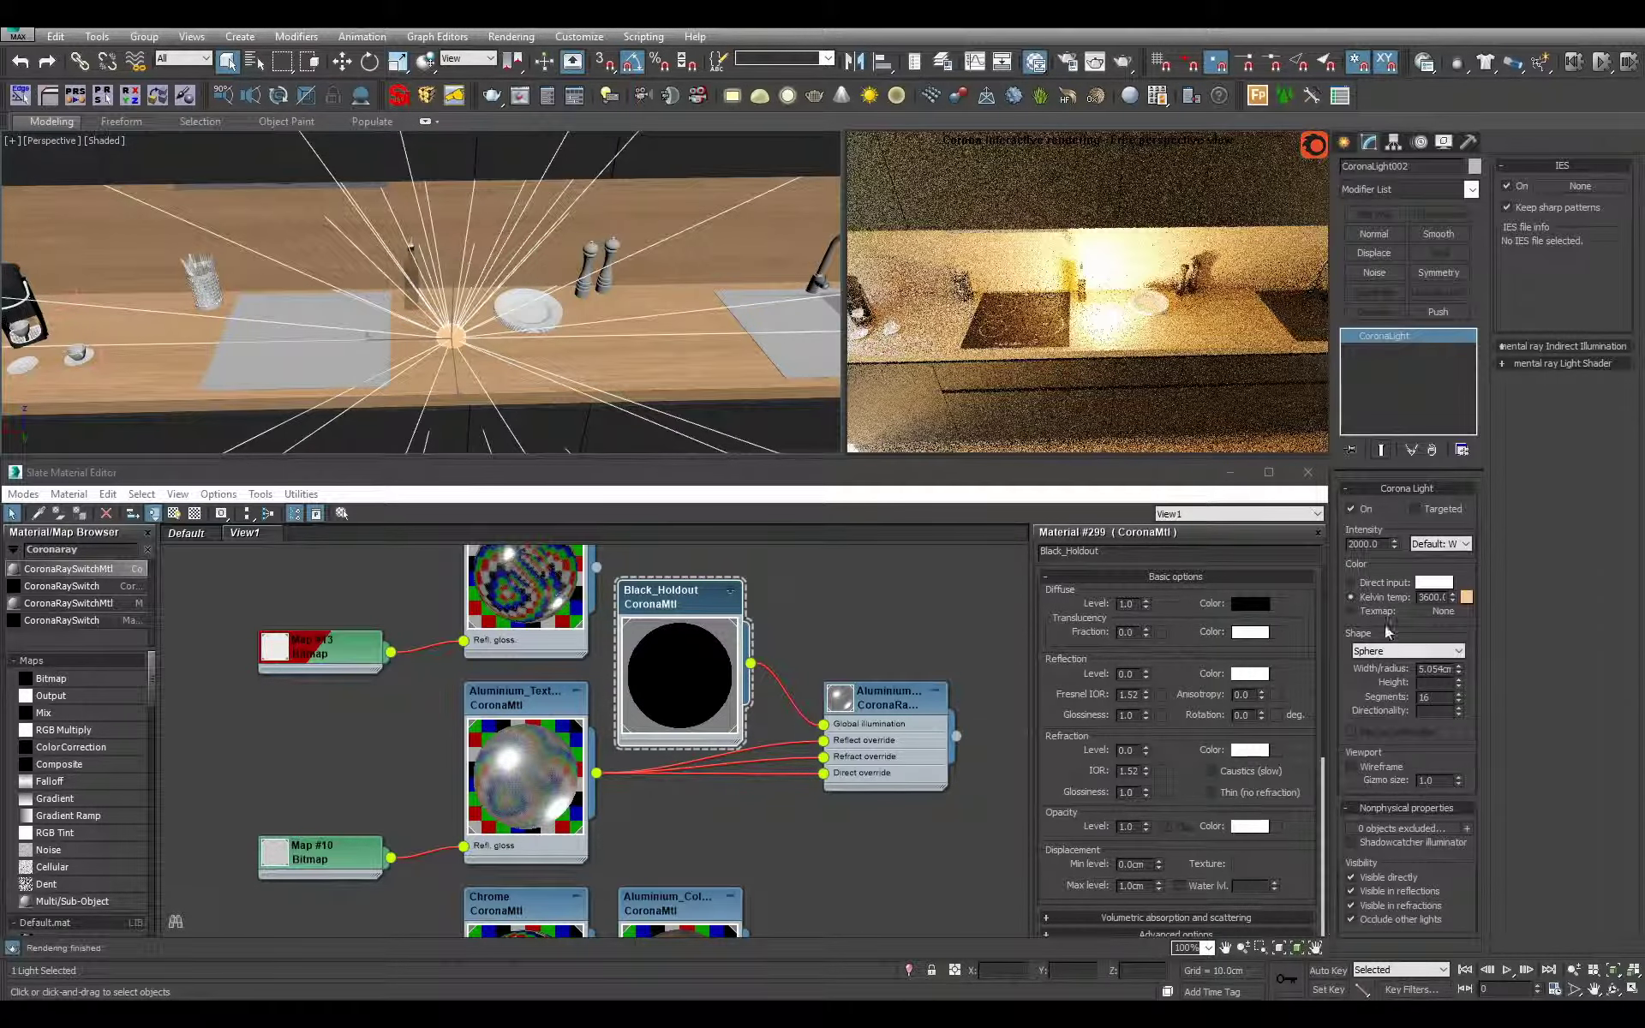
click(1408, 651)
click(1405, 690)
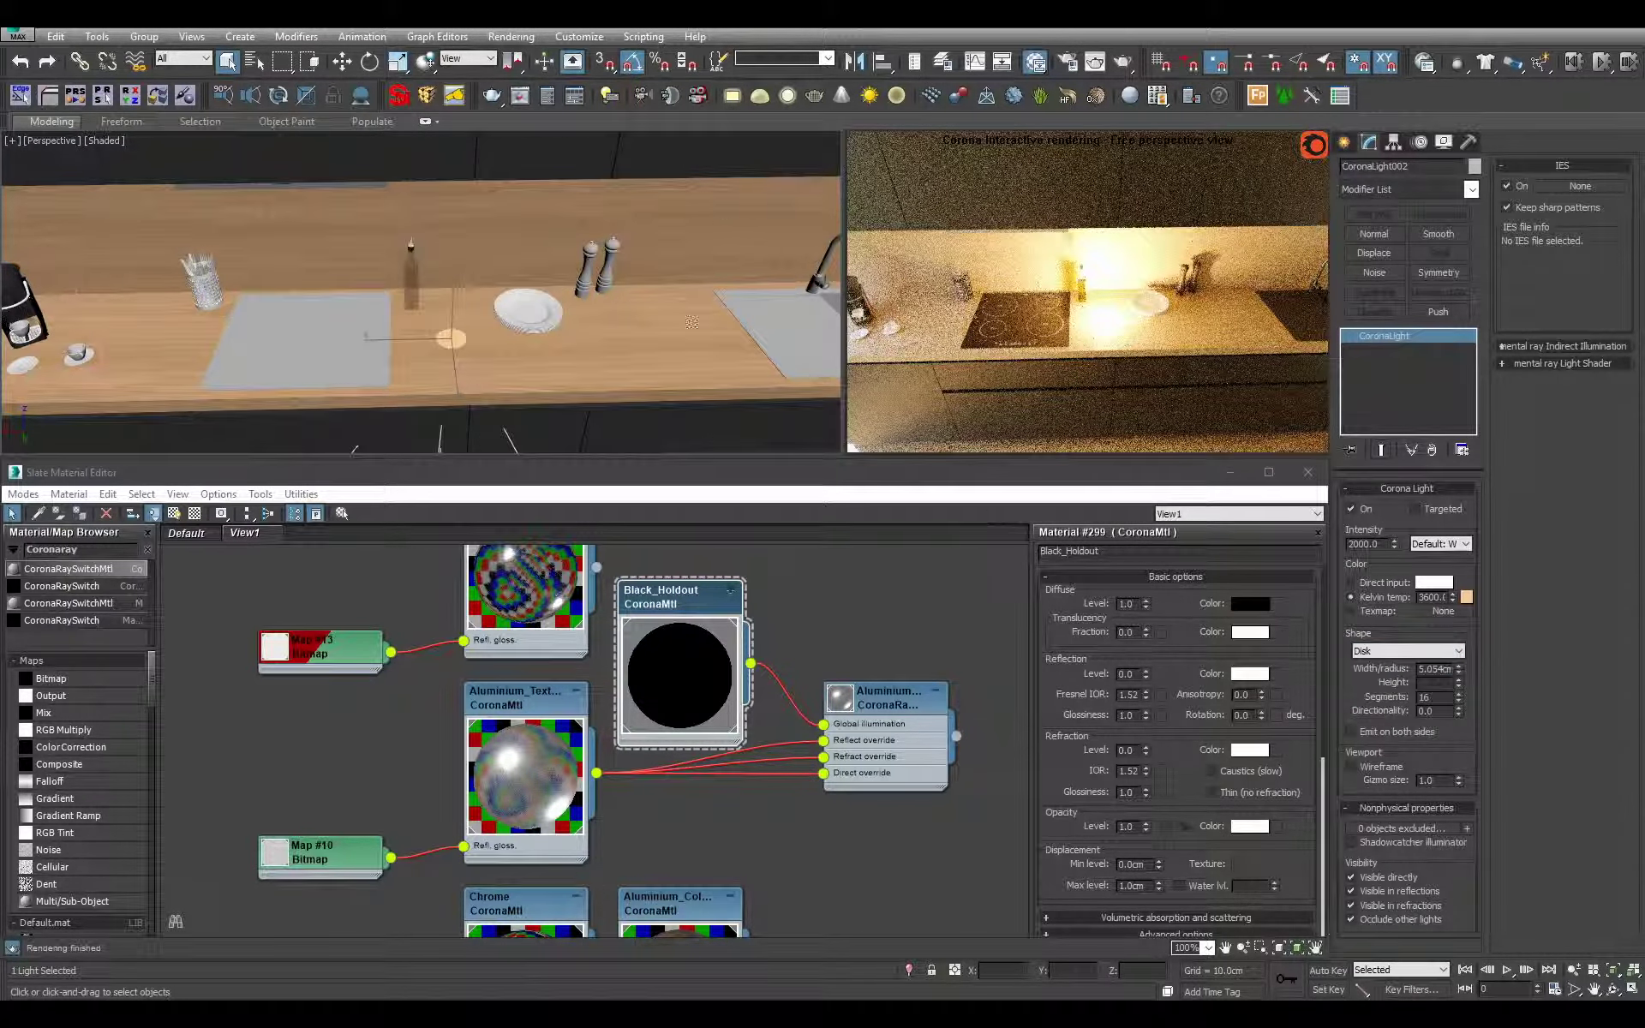
alt+middle_drag(692, 322, 651, 334)
key(w)
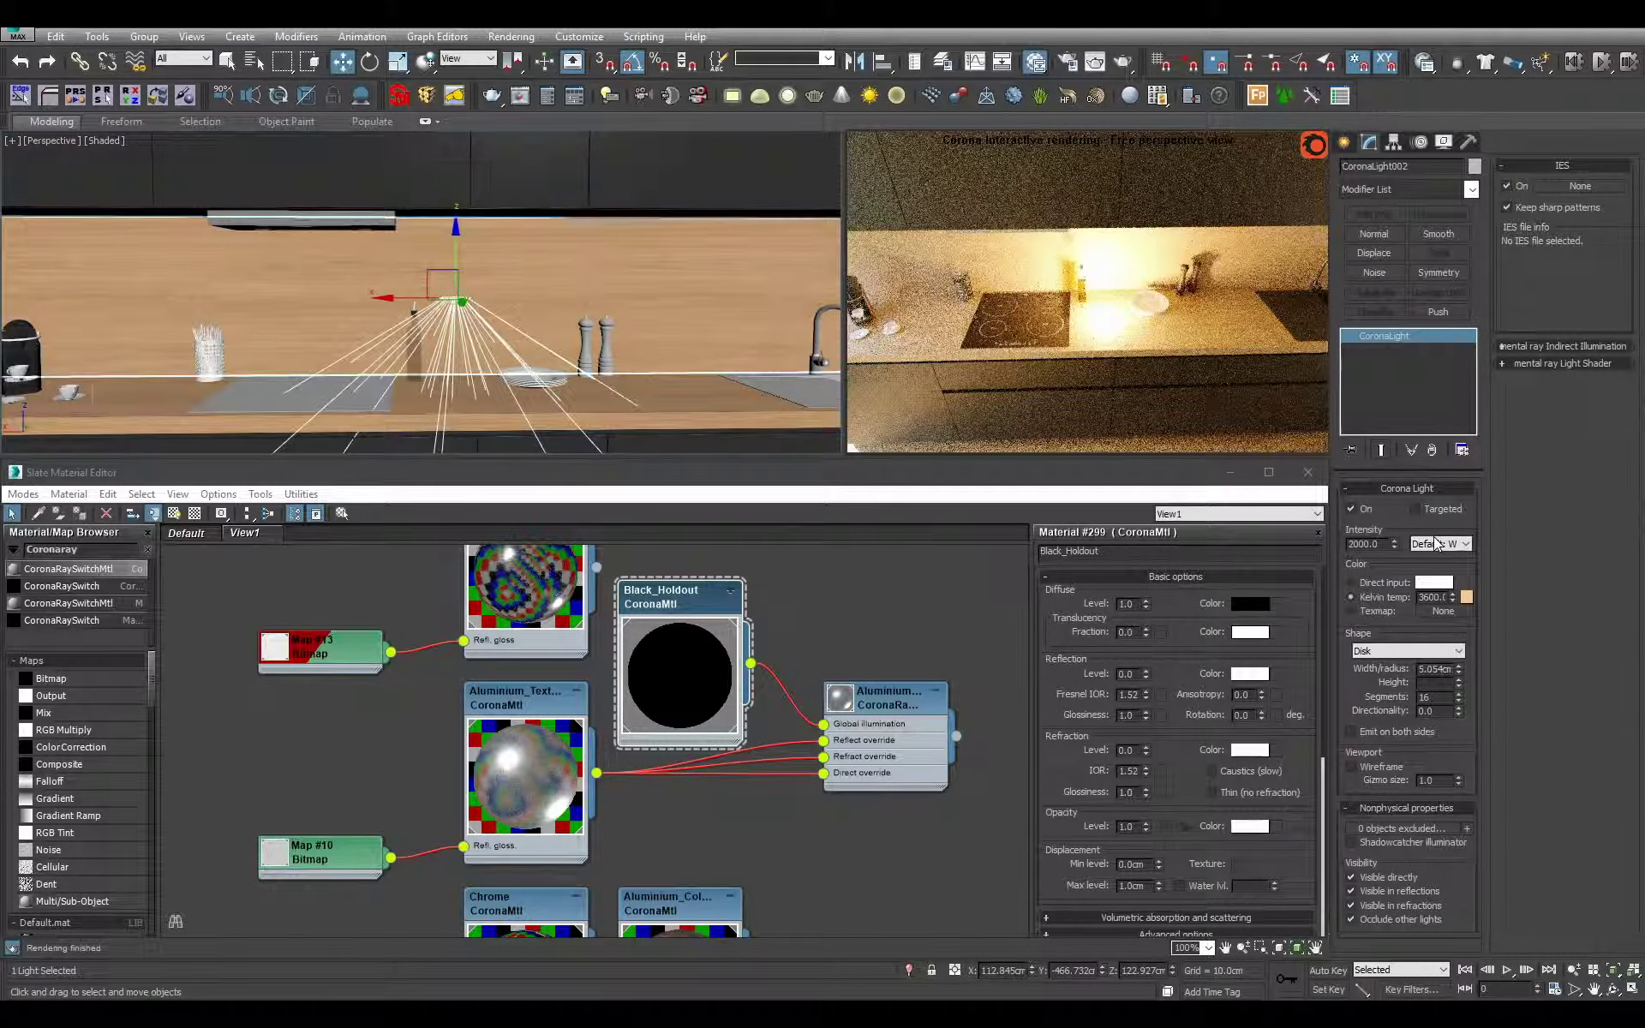
click(1436, 543)
click(1439, 555)
double_click(1432, 597)
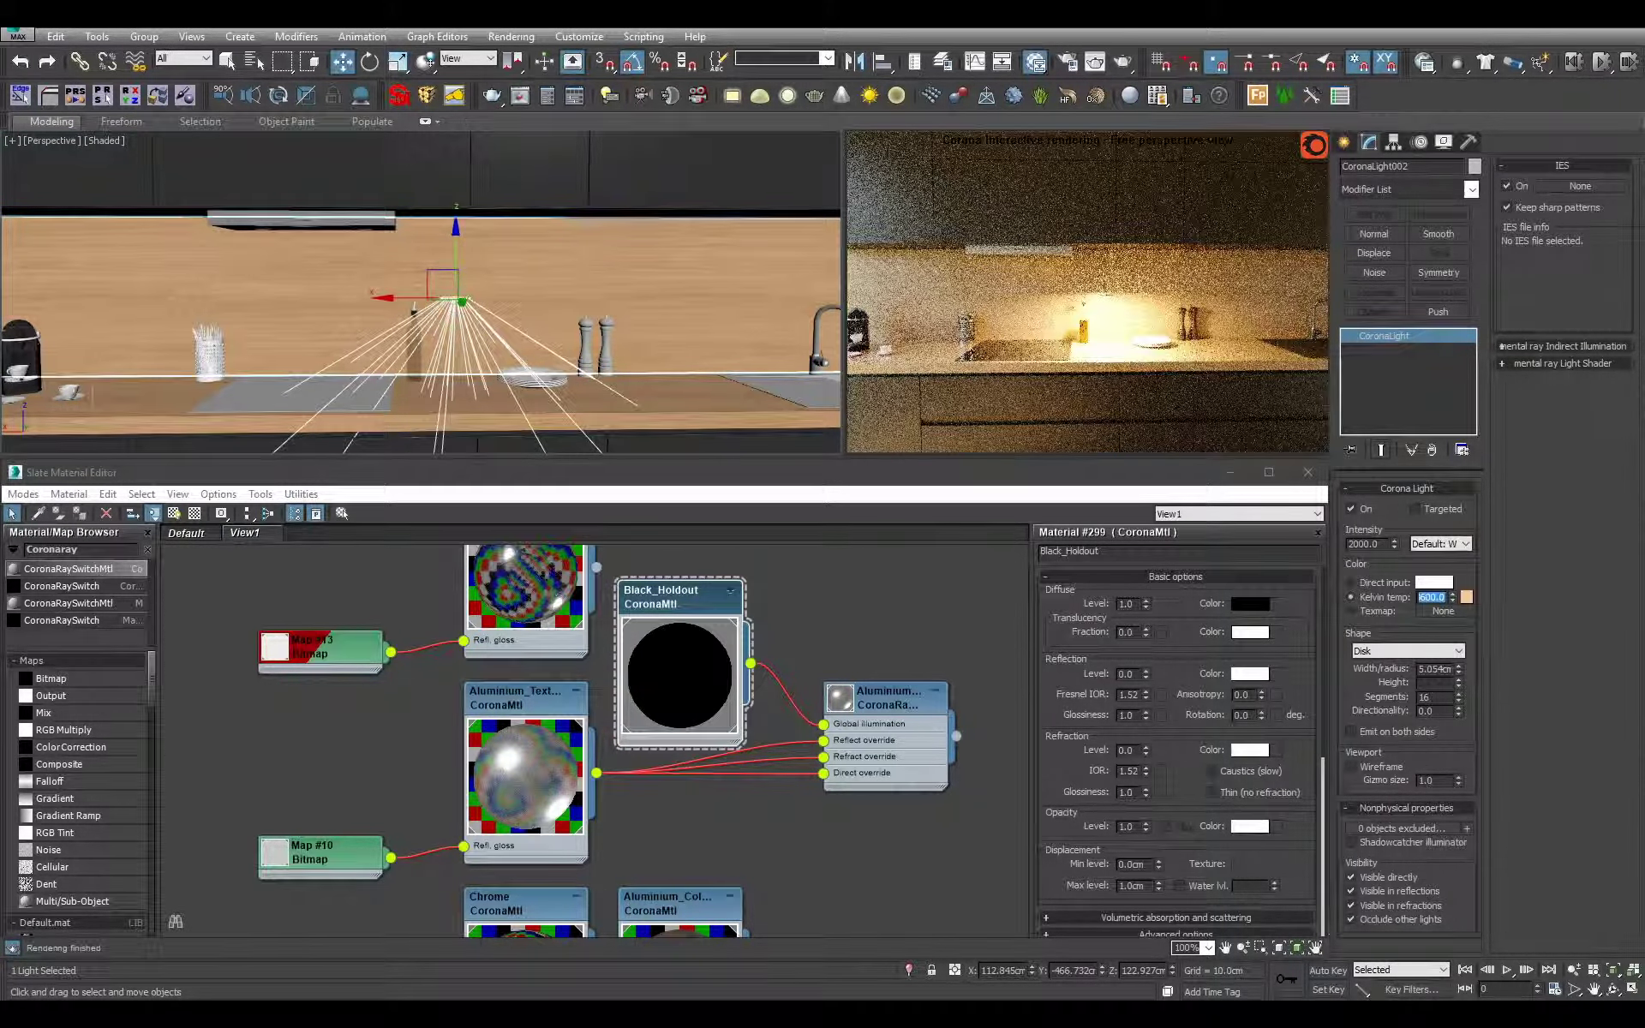
text(5000)
key(Return)
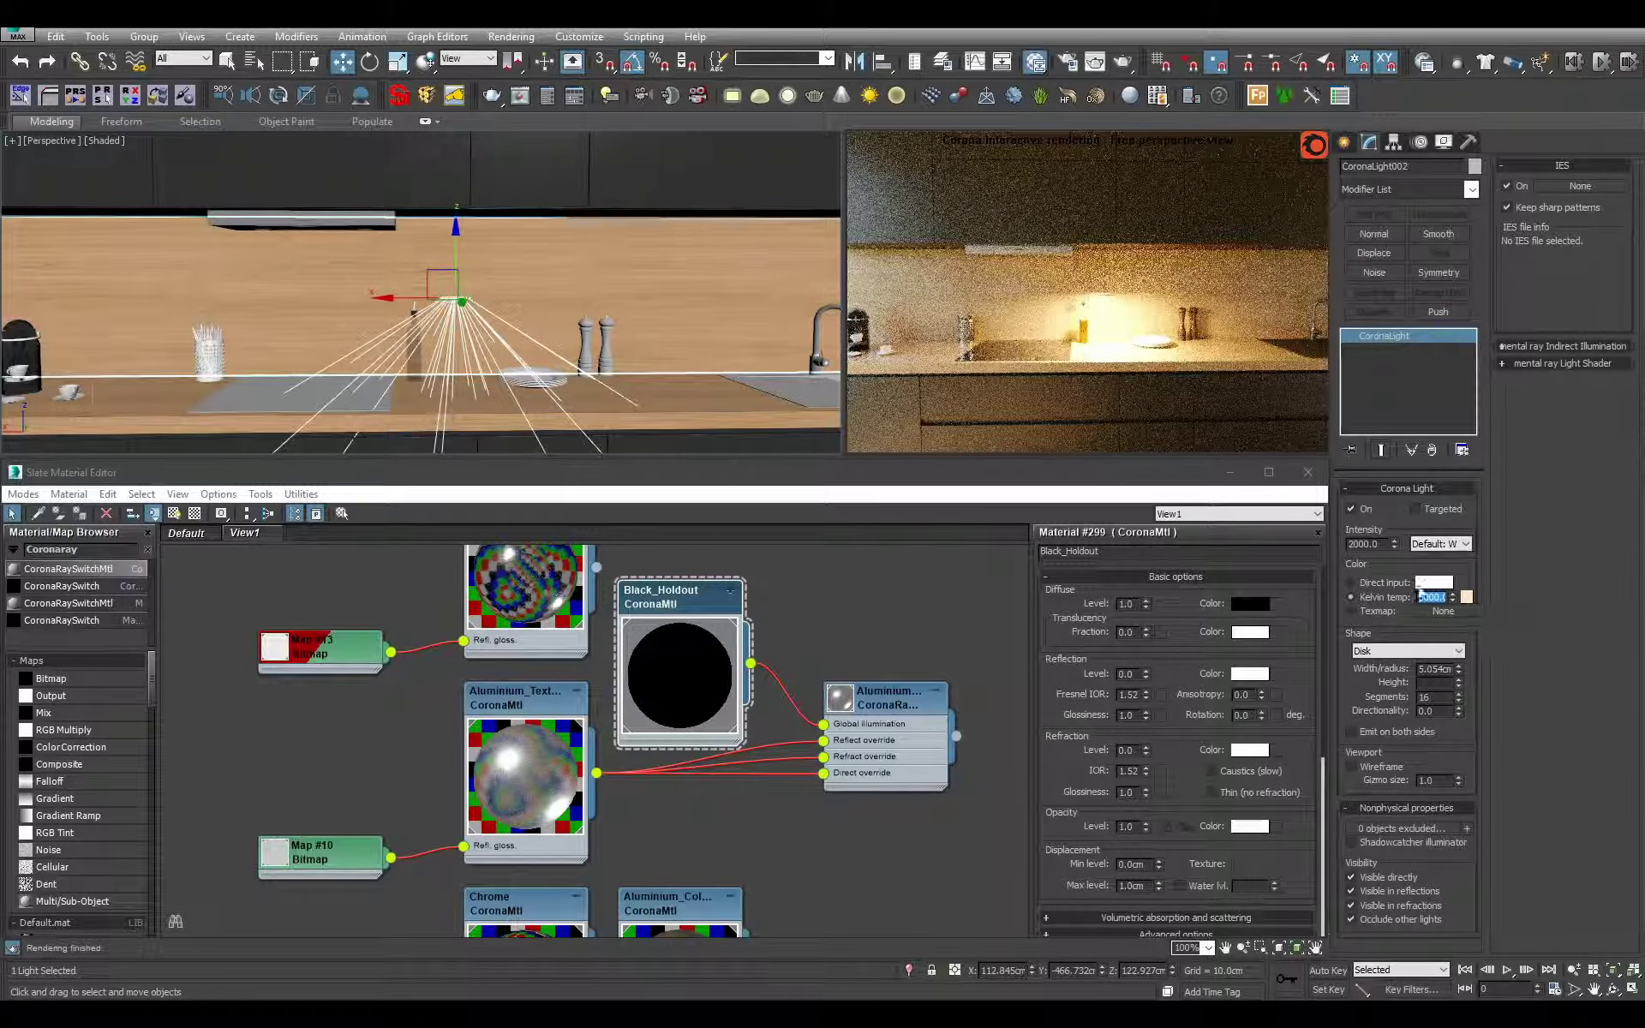
- Open the IES file selection for the kitchen light and browse to the texture library's Photometric folder
middle_drag(583, 289, 516, 295)
scroll(532, 298, down, 2)
scroll(531, 297, up, 3)
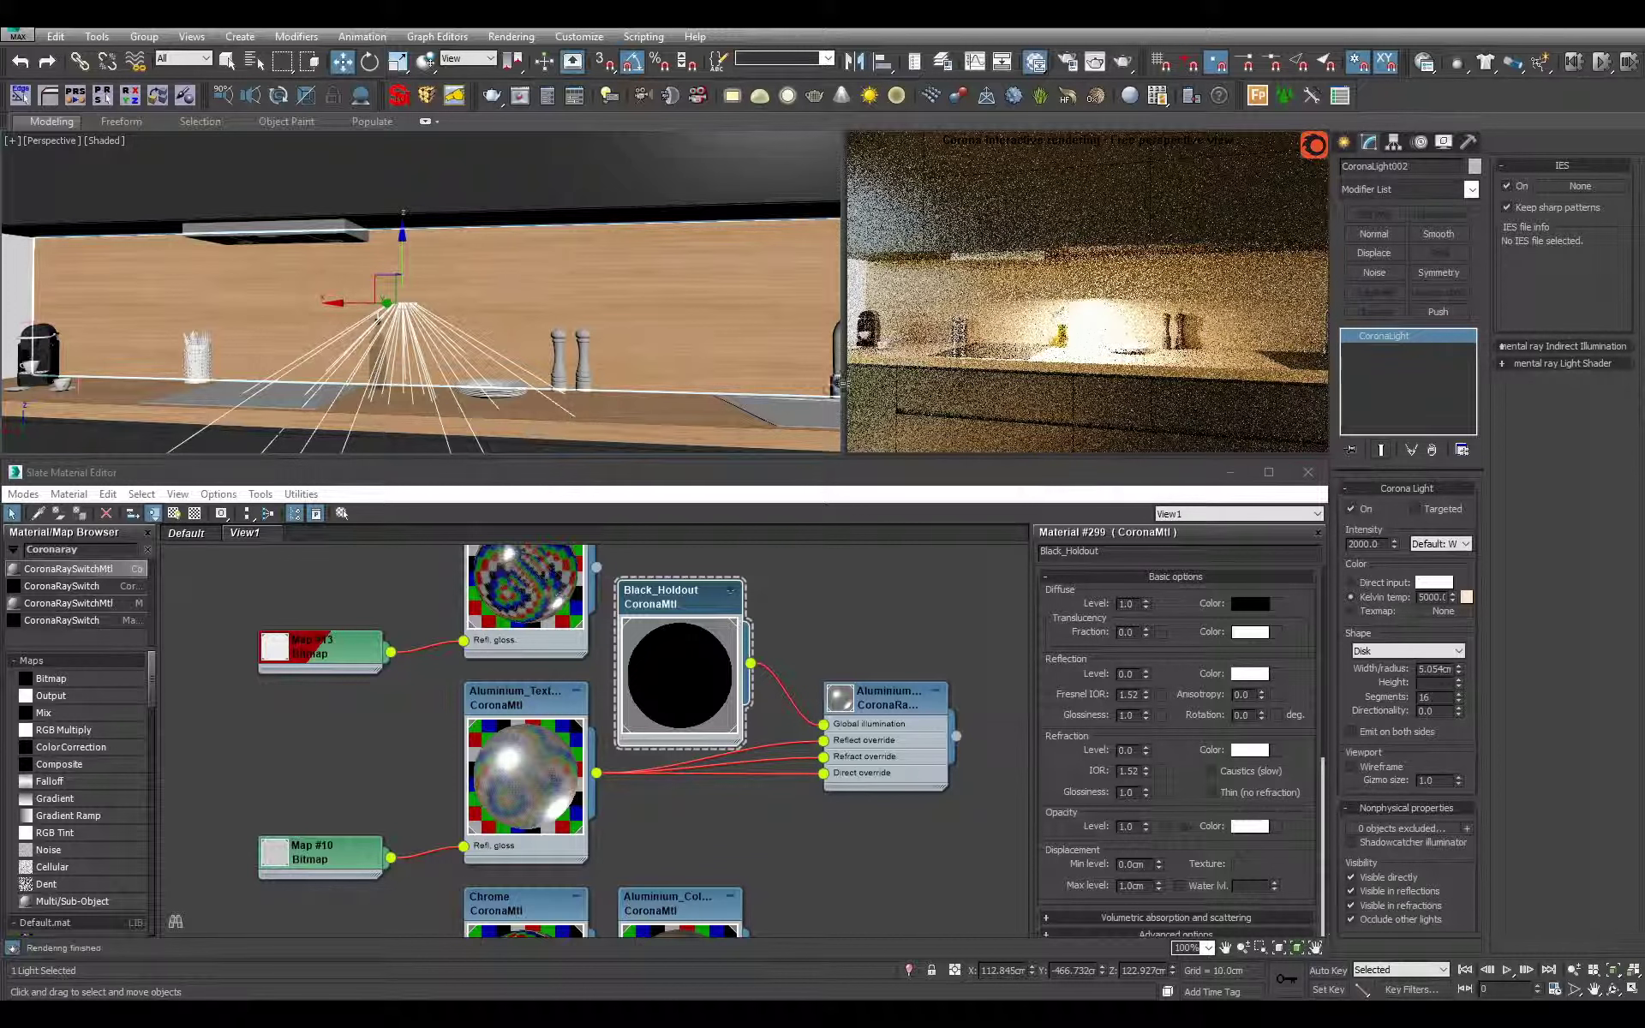
click(1570, 183)
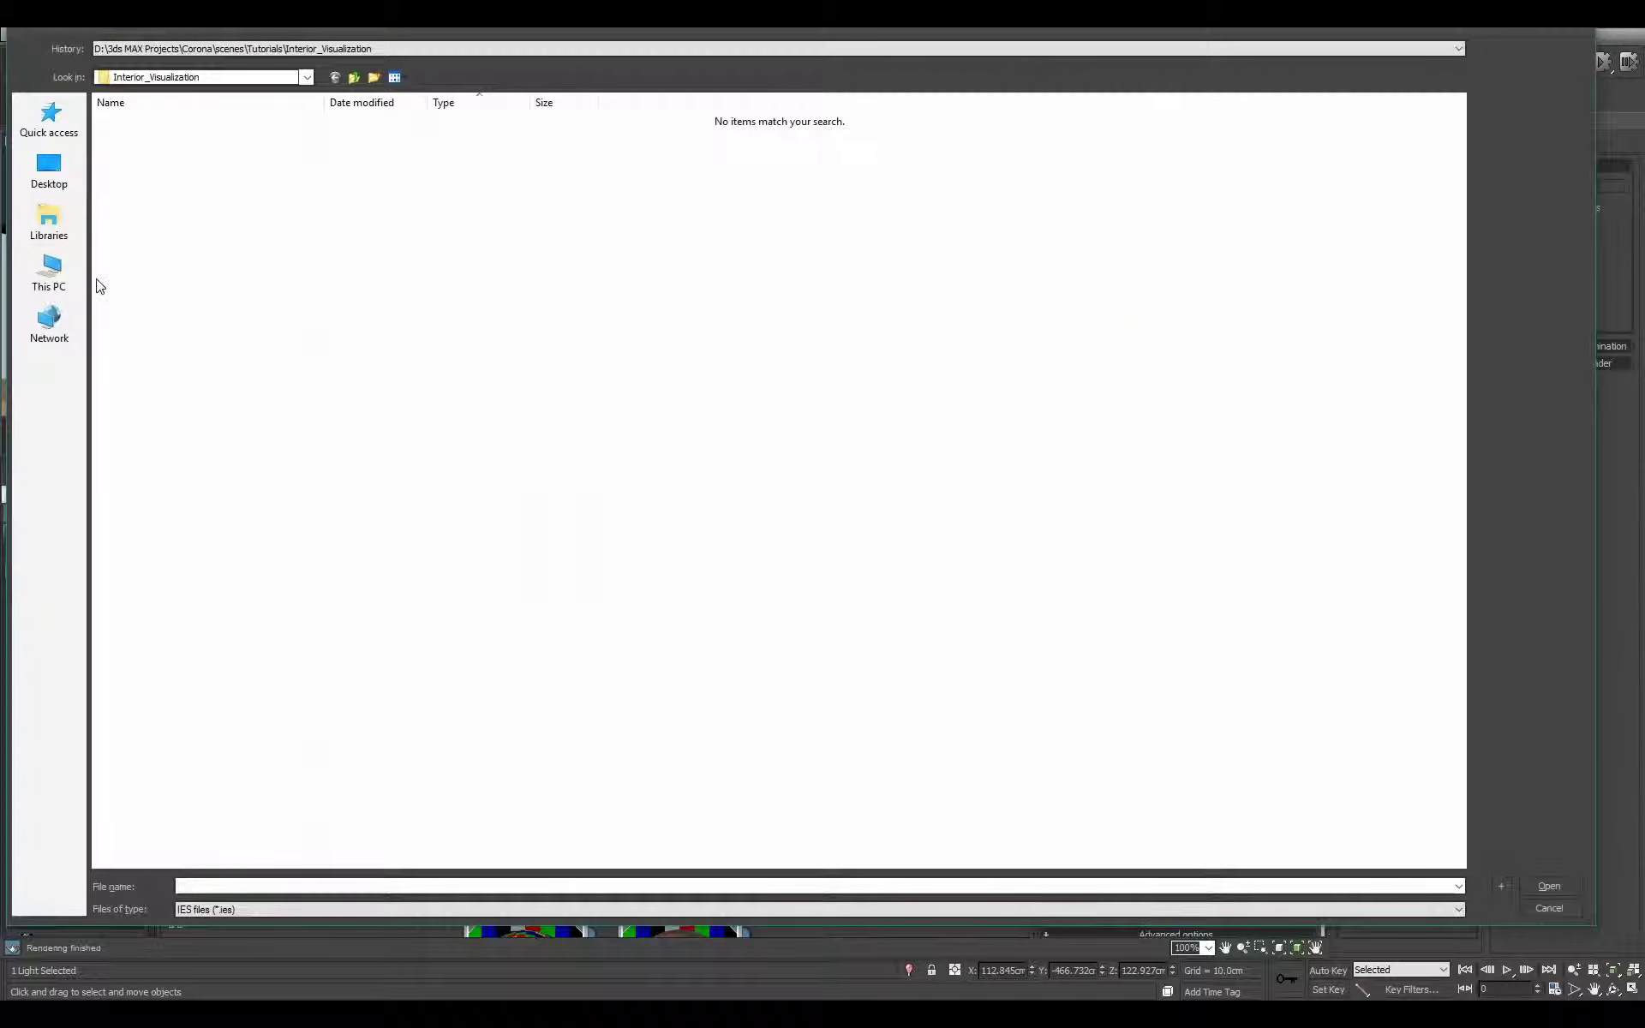
click(320, 50)
click(286, 74)
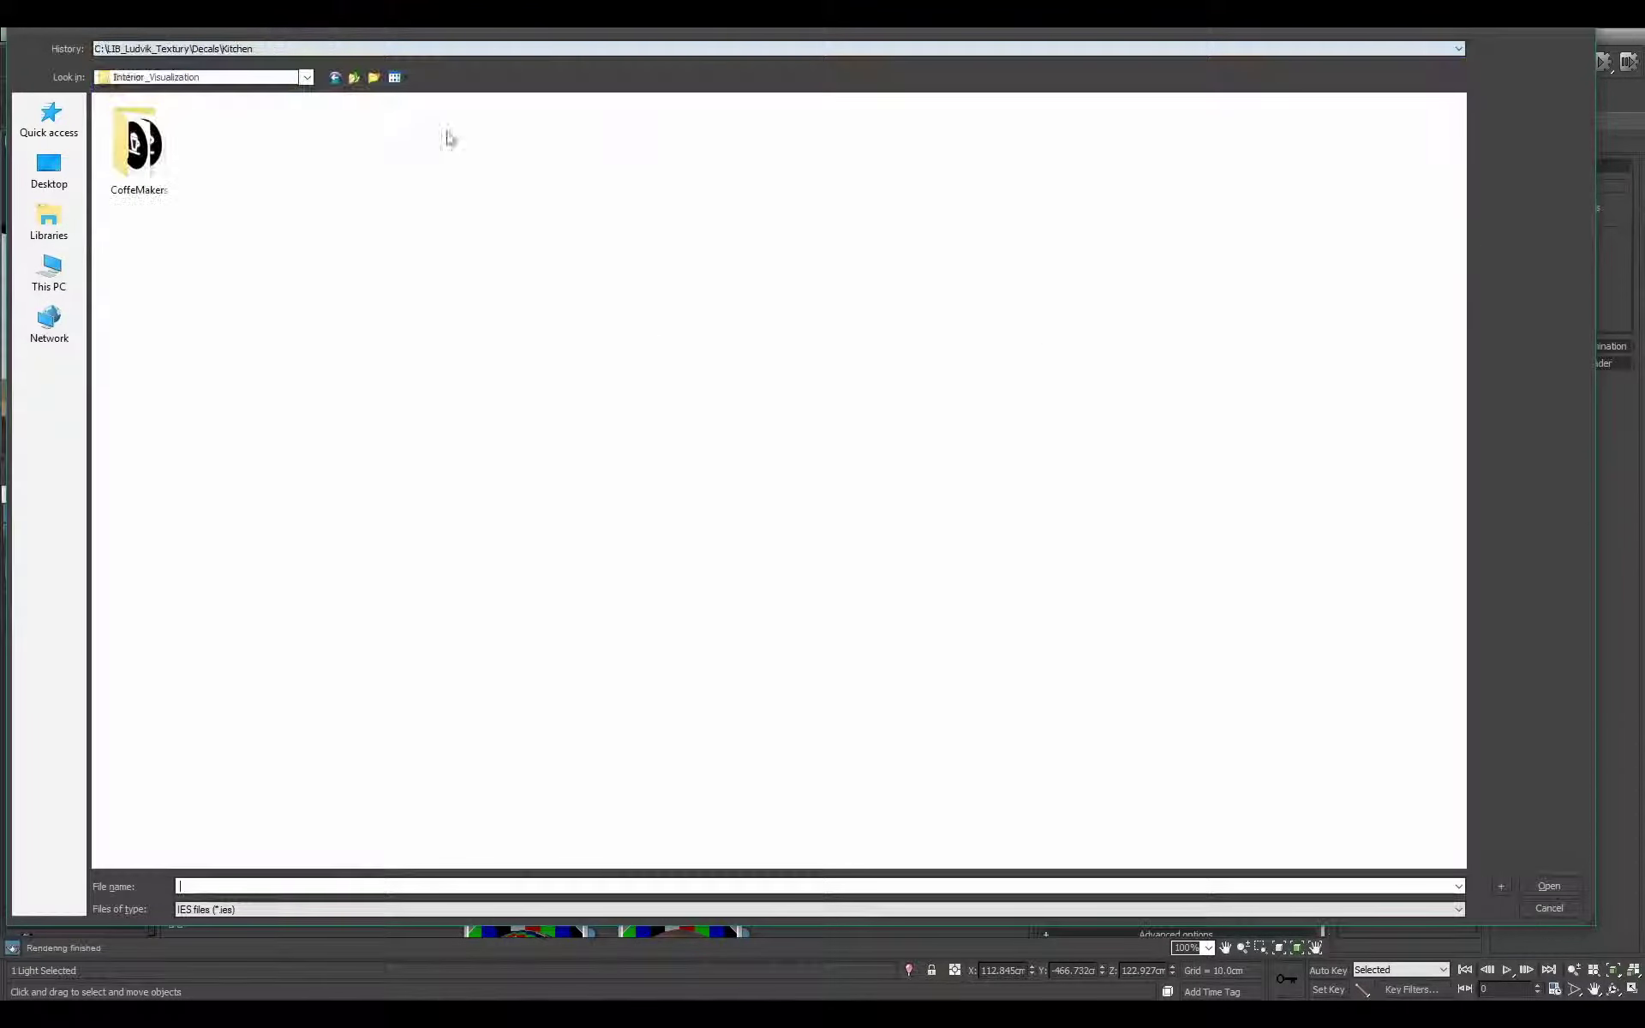
click(354, 78)
click(354, 78)
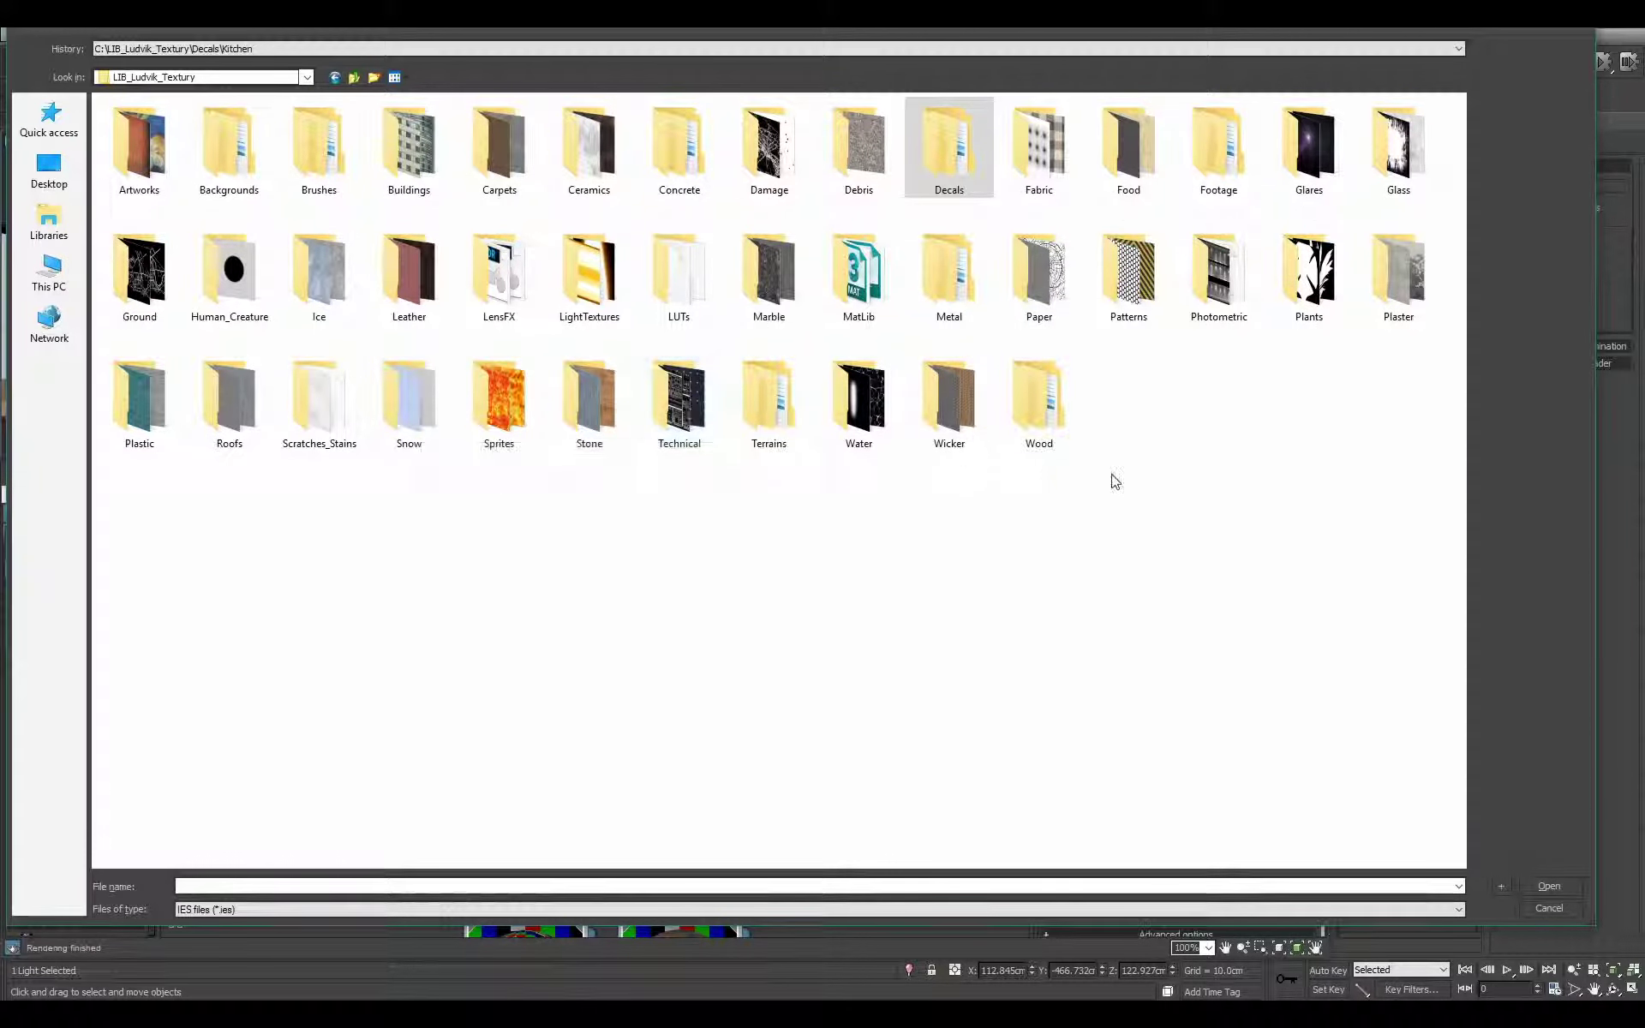
double_click(1233, 295)
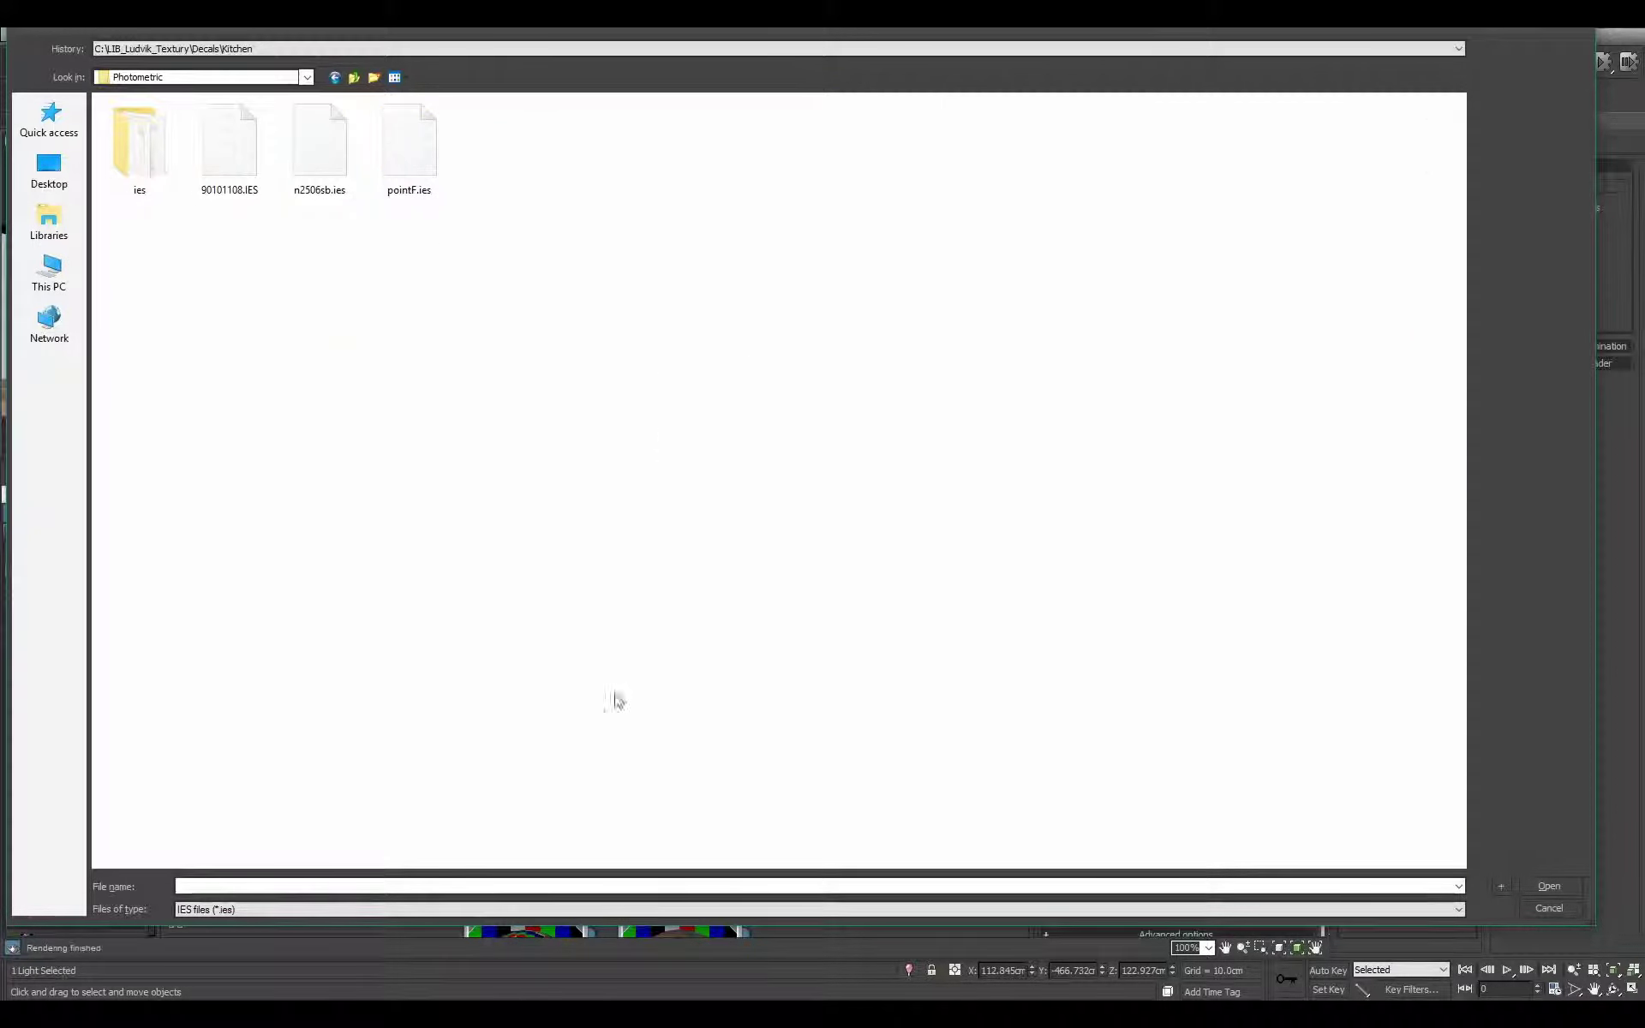
- Compare the IES light patterns in iesguide.jpg, and load 11.ies from the ies subfolder into the kitchen light
click(655, 886)
key(Return)
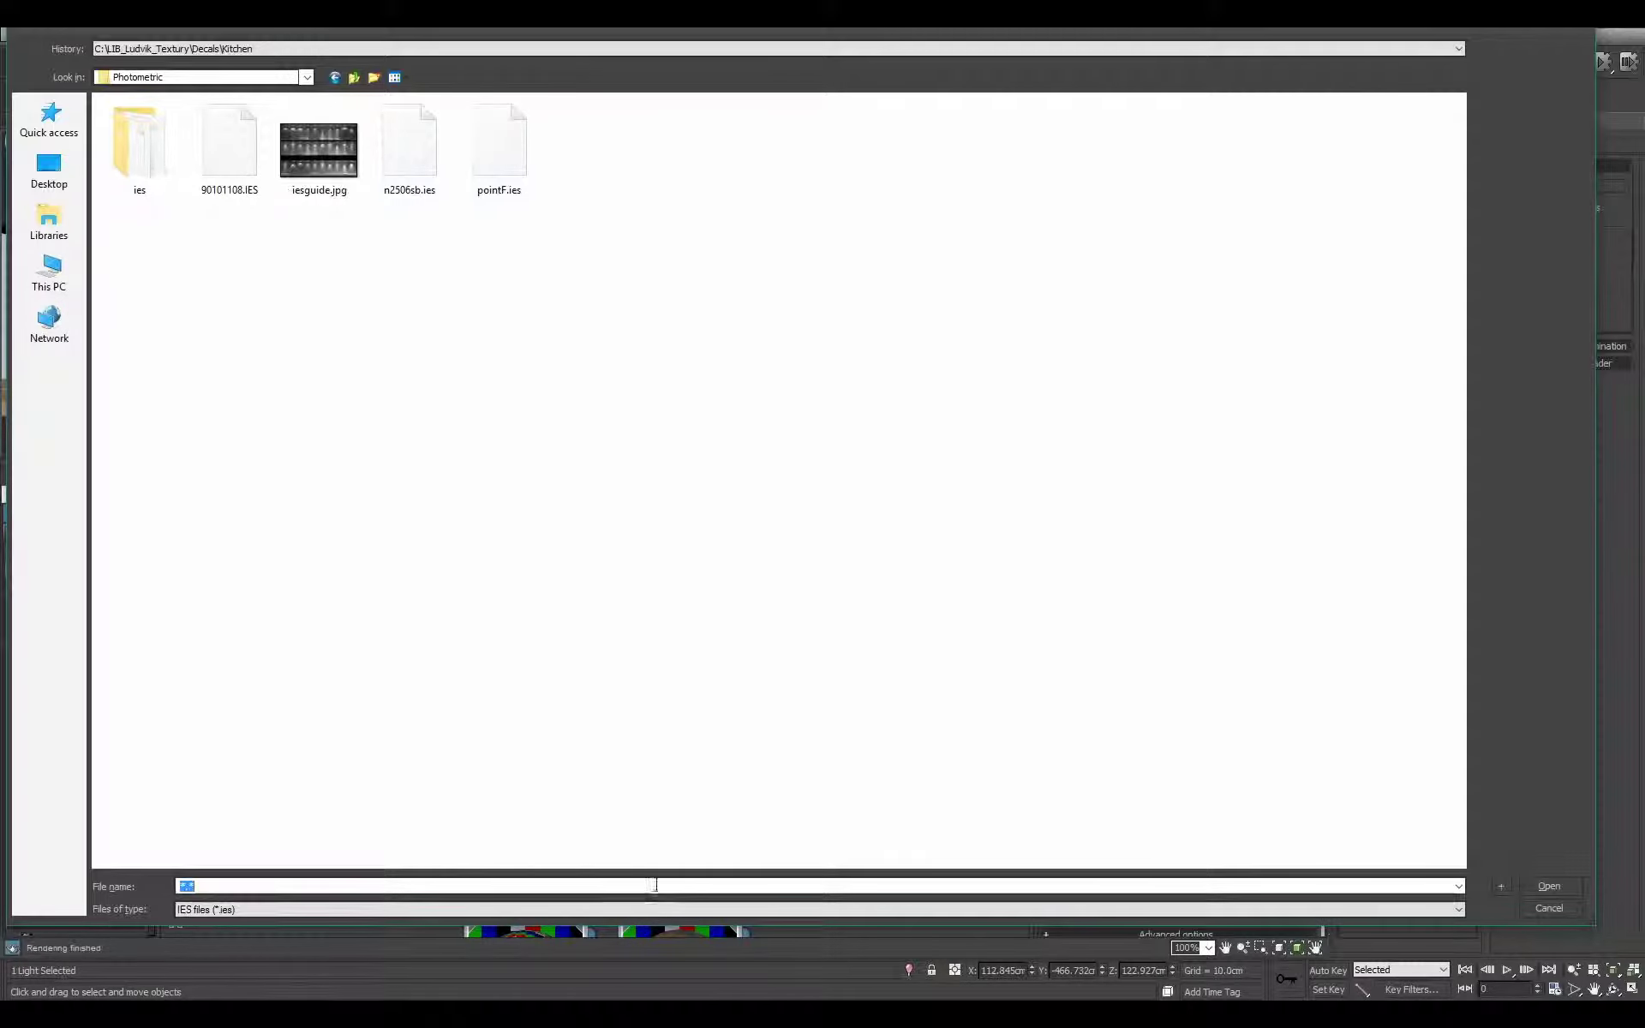
click(319, 150)
right_click(318, 150)
click(351, 182)
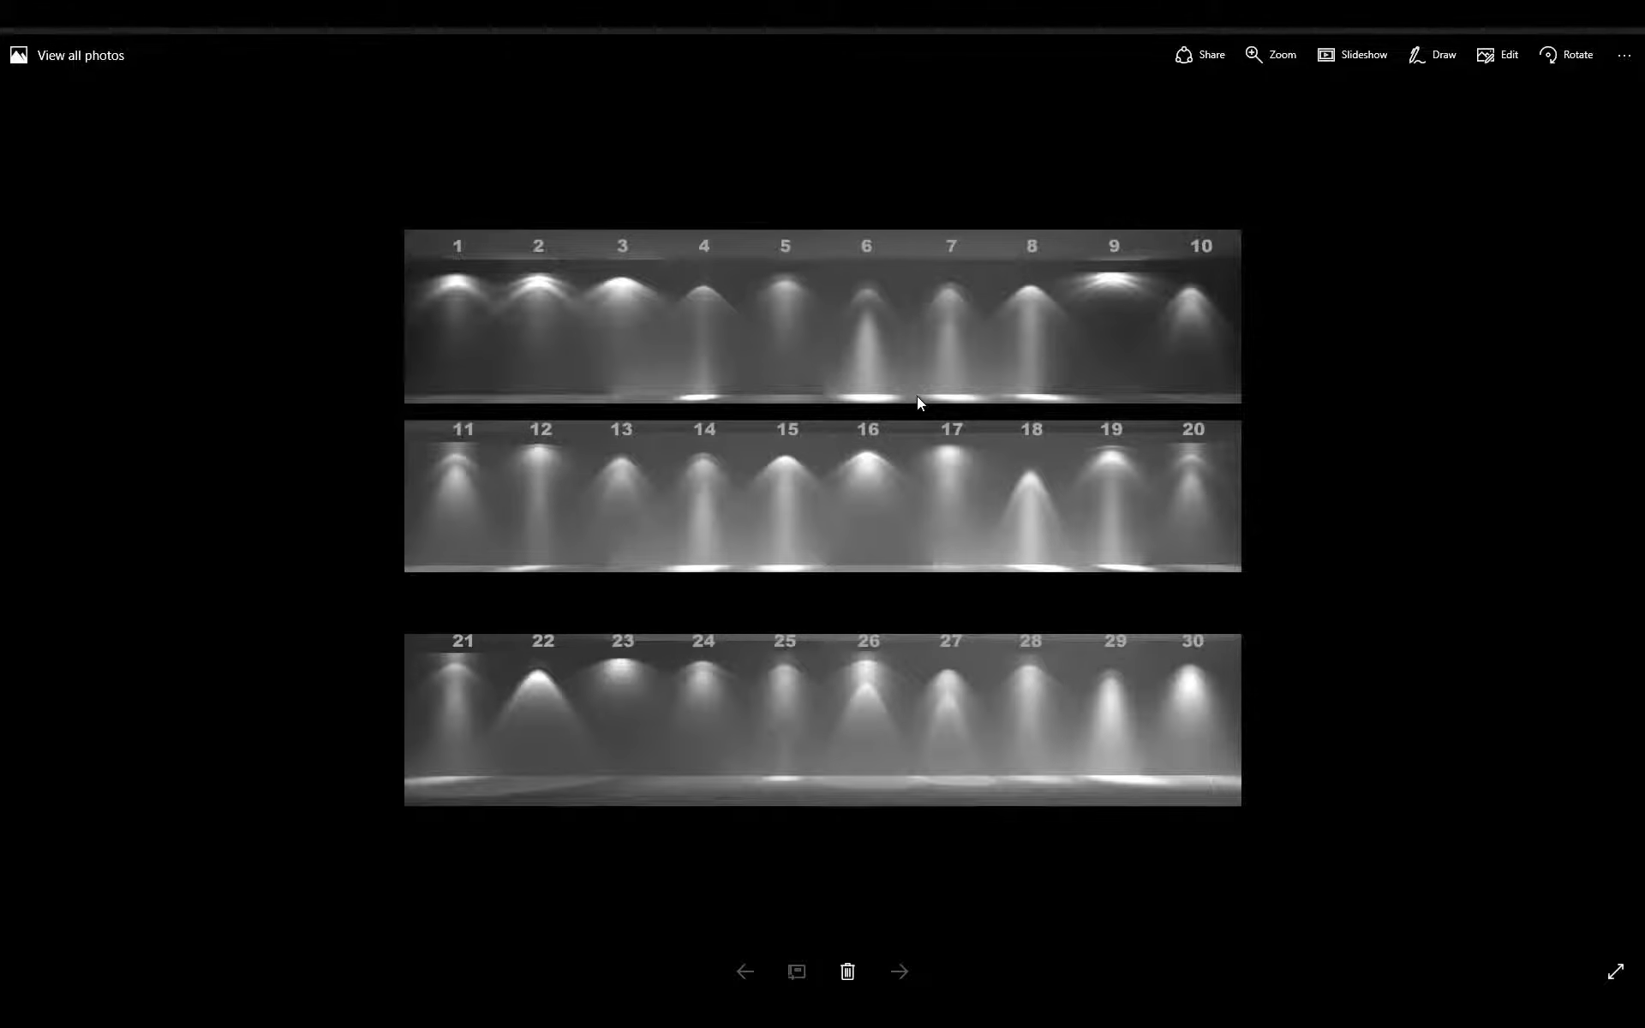
key(alt+F4)
double_click(130, 130)
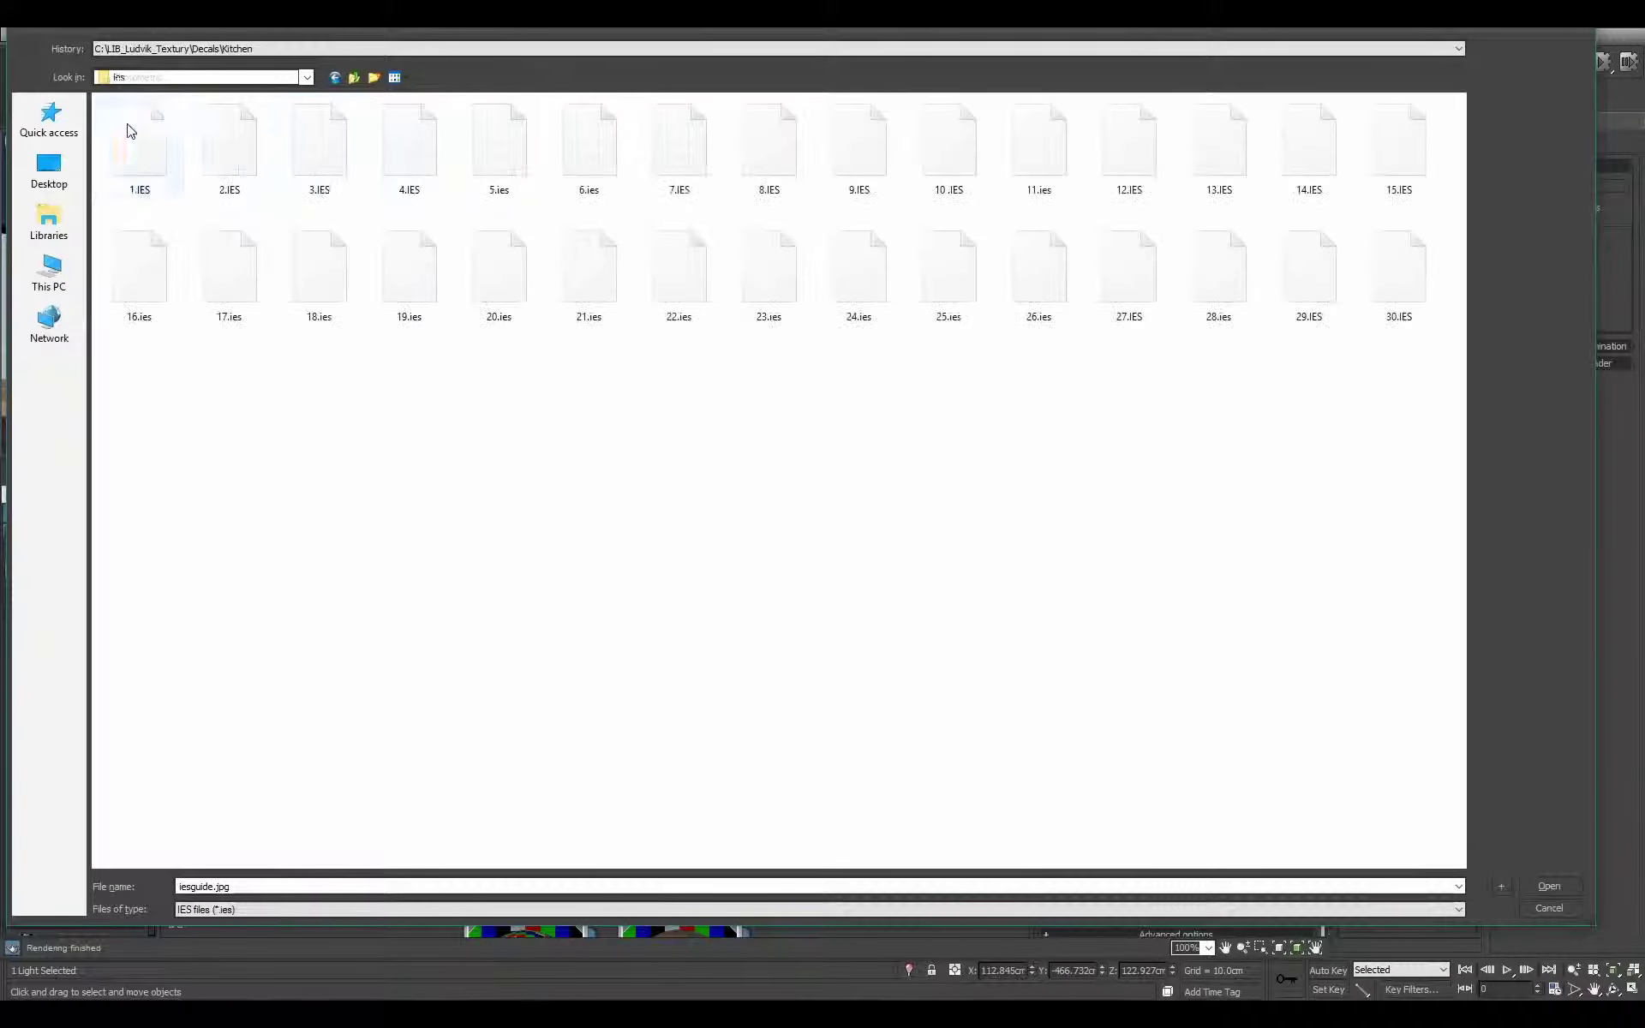
double_click(1040, 163)
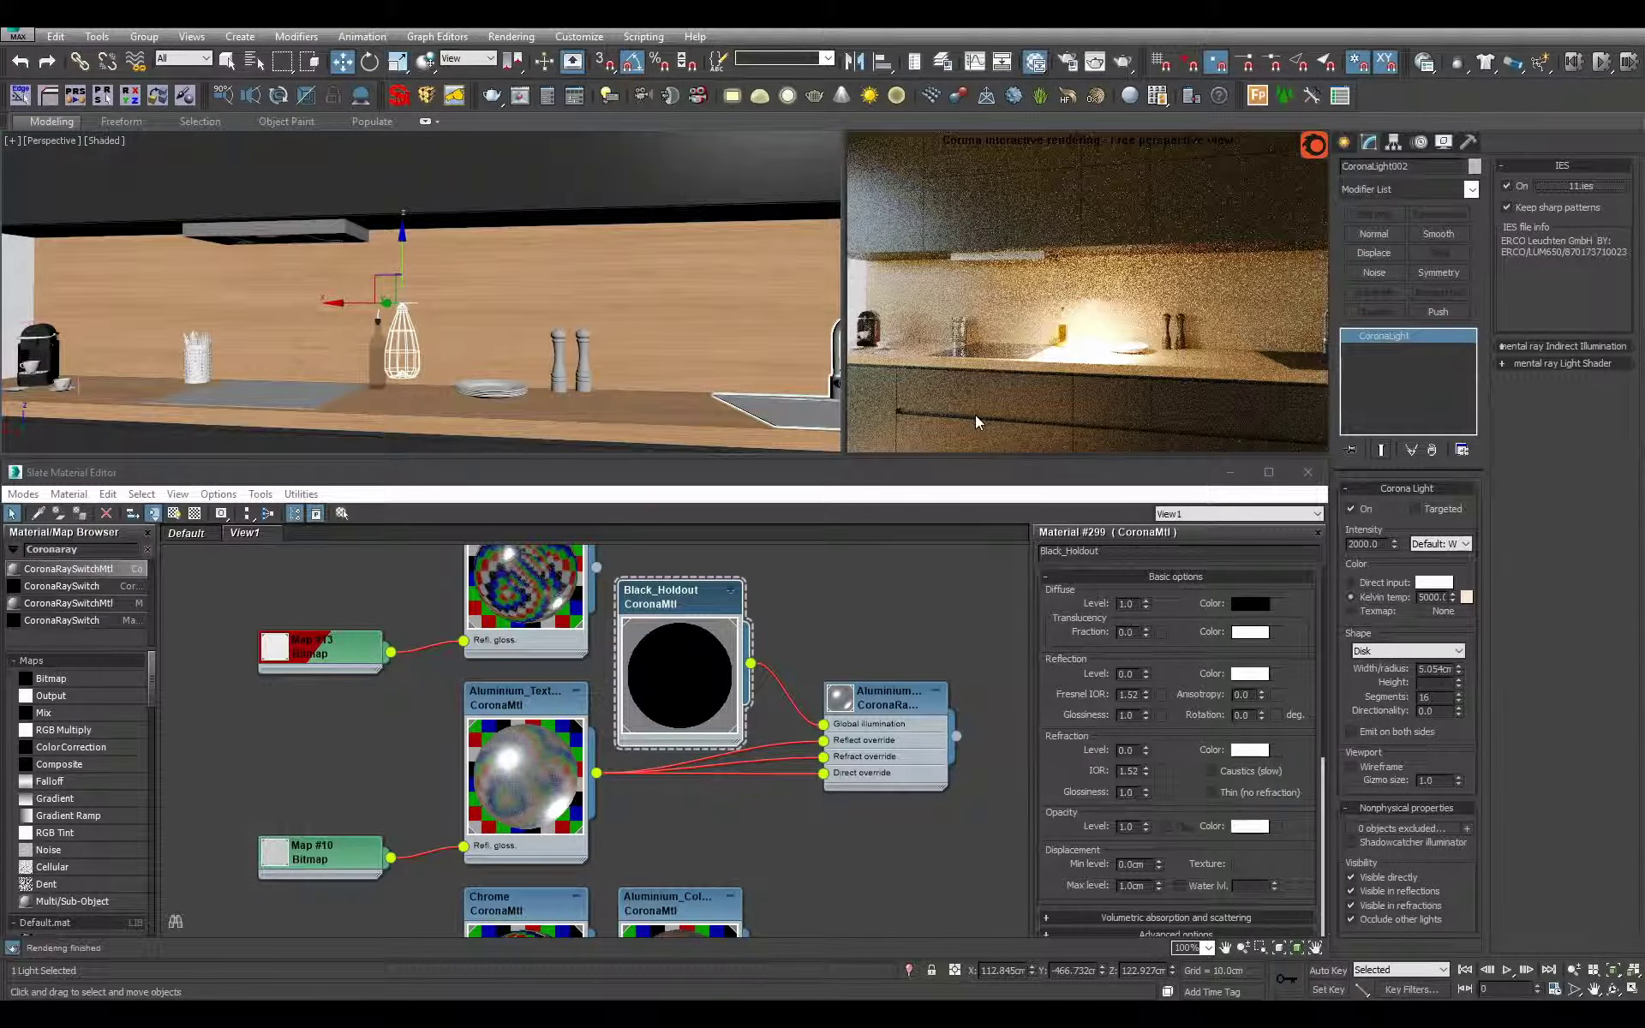
- Switch to a wireframe top view and move the kitchen light onto the range hood's lamp nearest the plates
key(t)
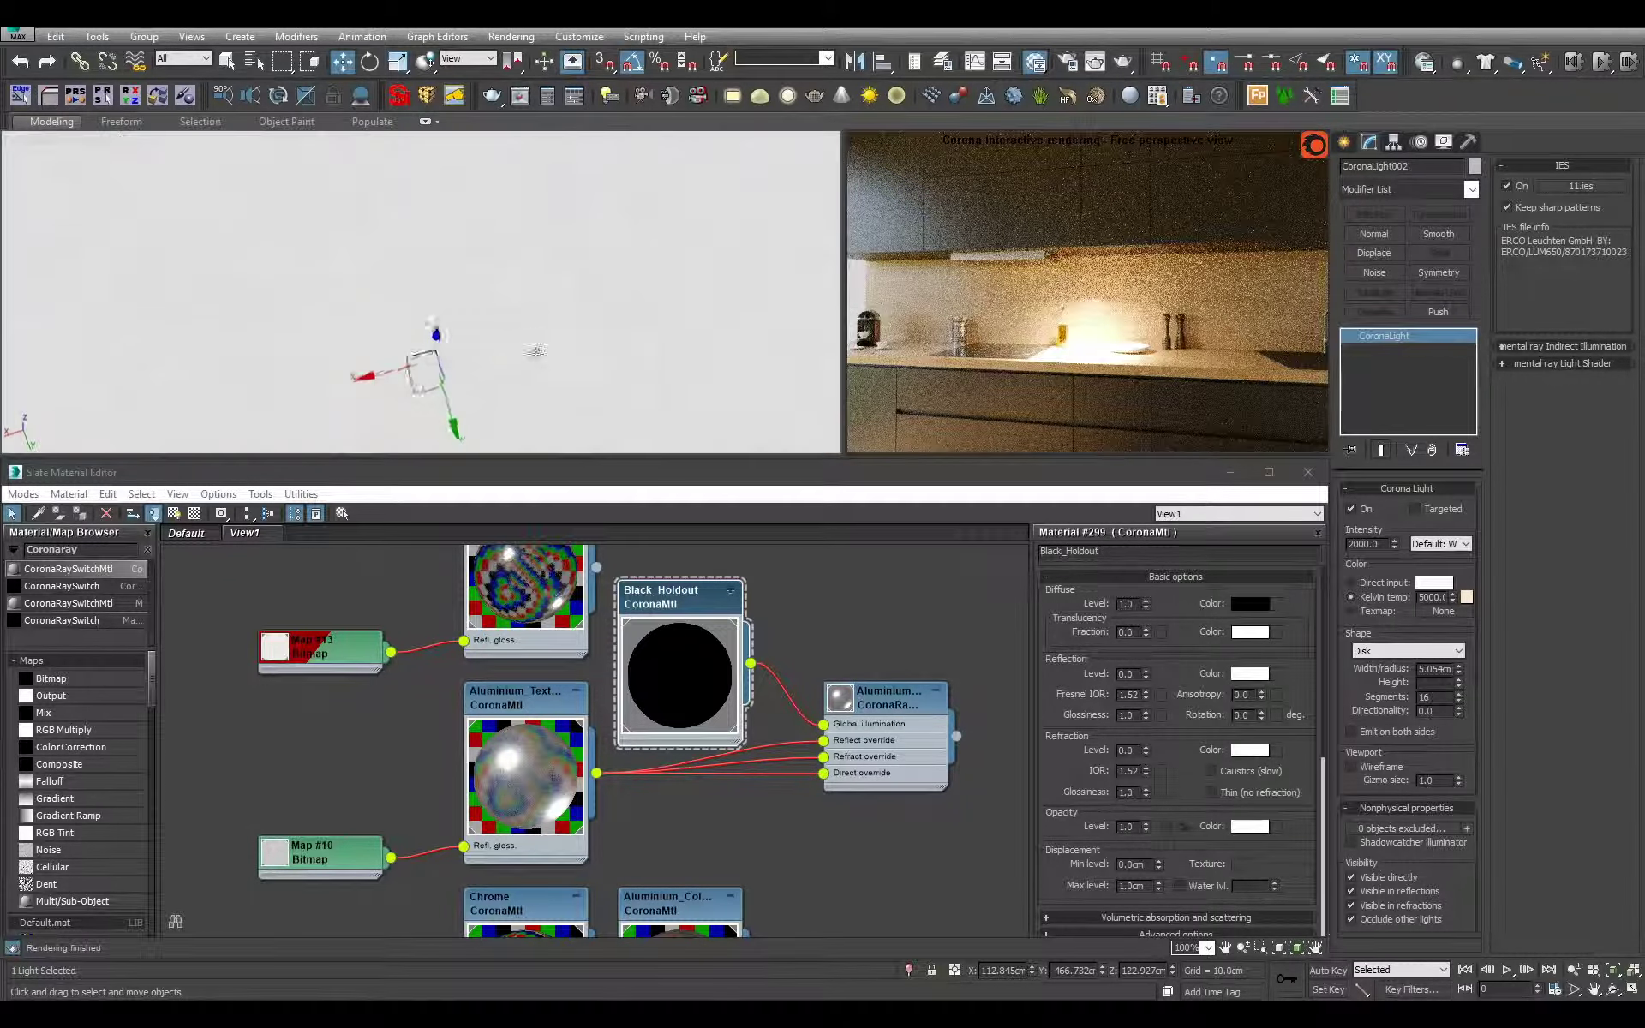
key(z)
key(F3)
scroll(504, 299, down, 10)
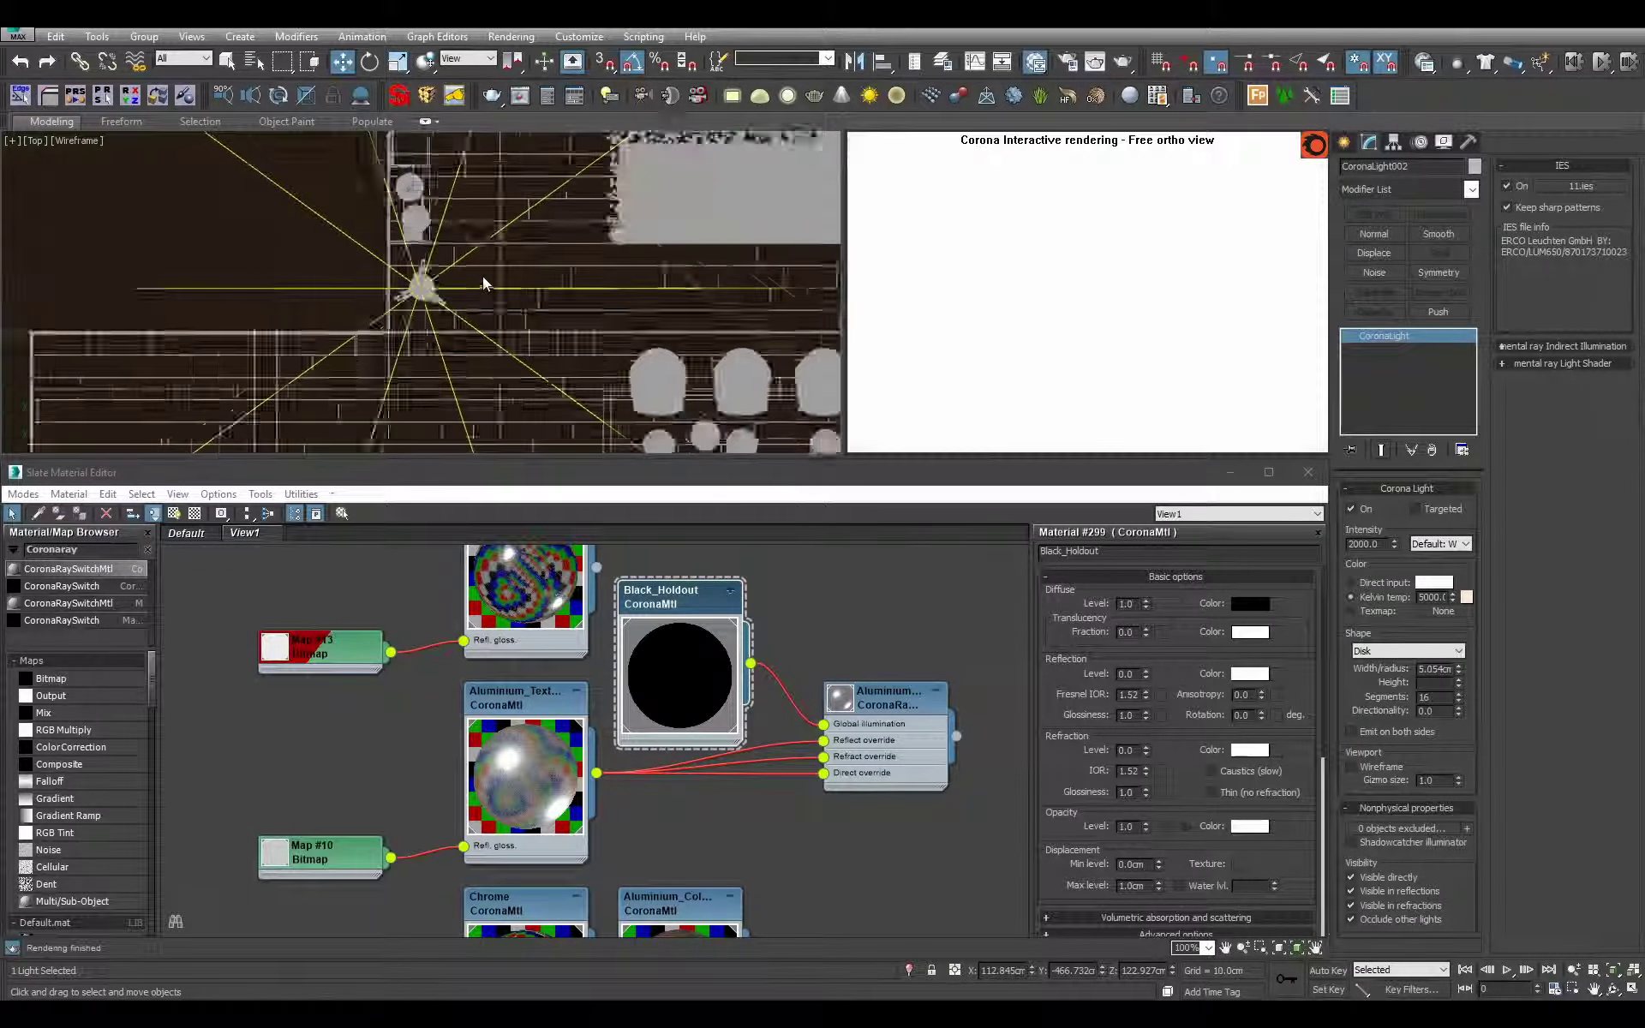
scroll(569, 342, up, 5)
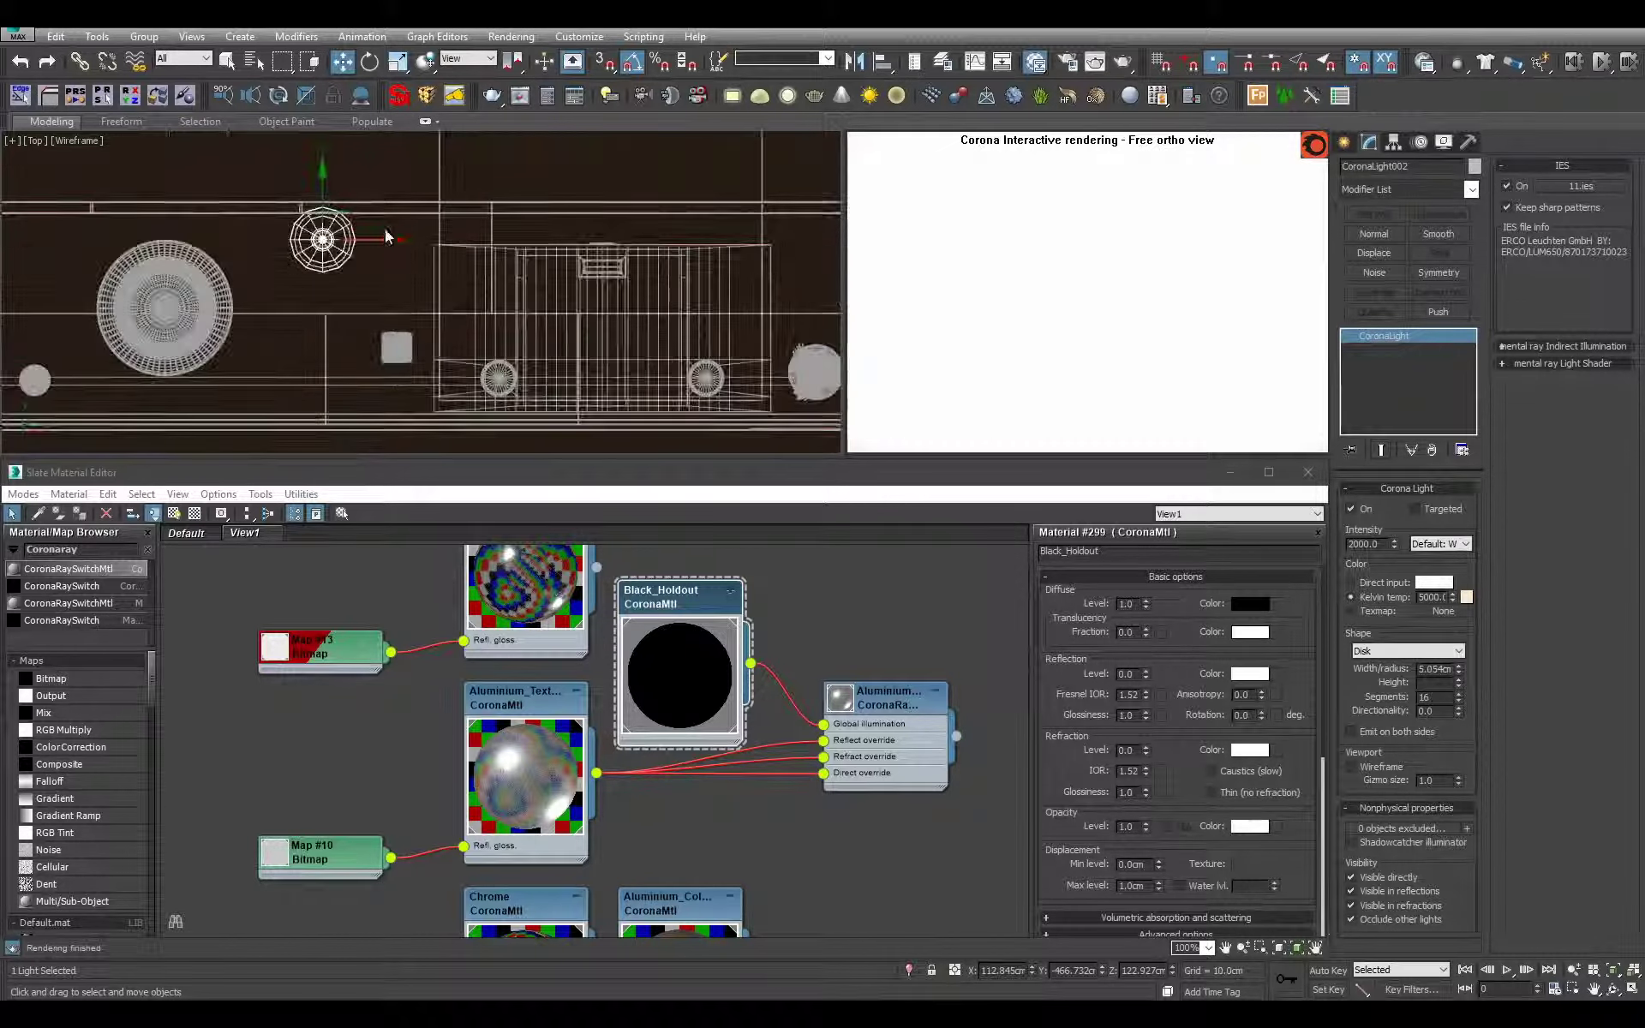
drag(323, 237, 490, 370)
- Set the kitchen light's radius to 2.5 cm and centre it on the range hood's lamp
double_click(1434, 668)
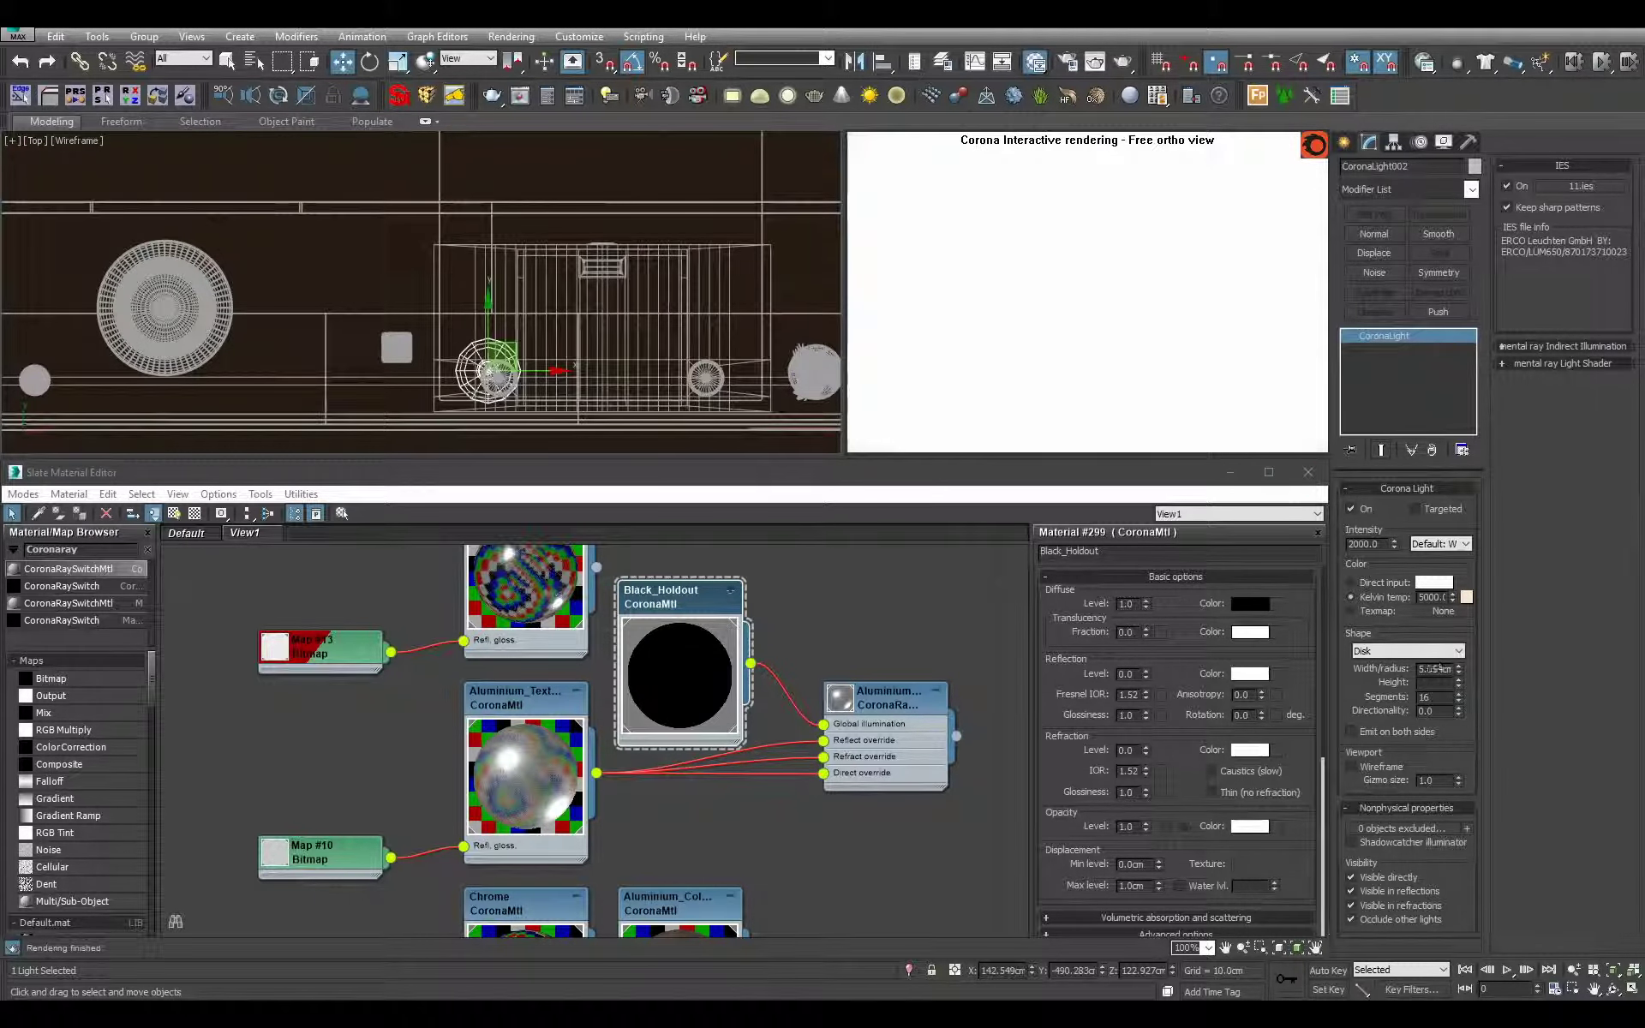
text(2)
key(Return)
scroll(649, 378, up, 5)
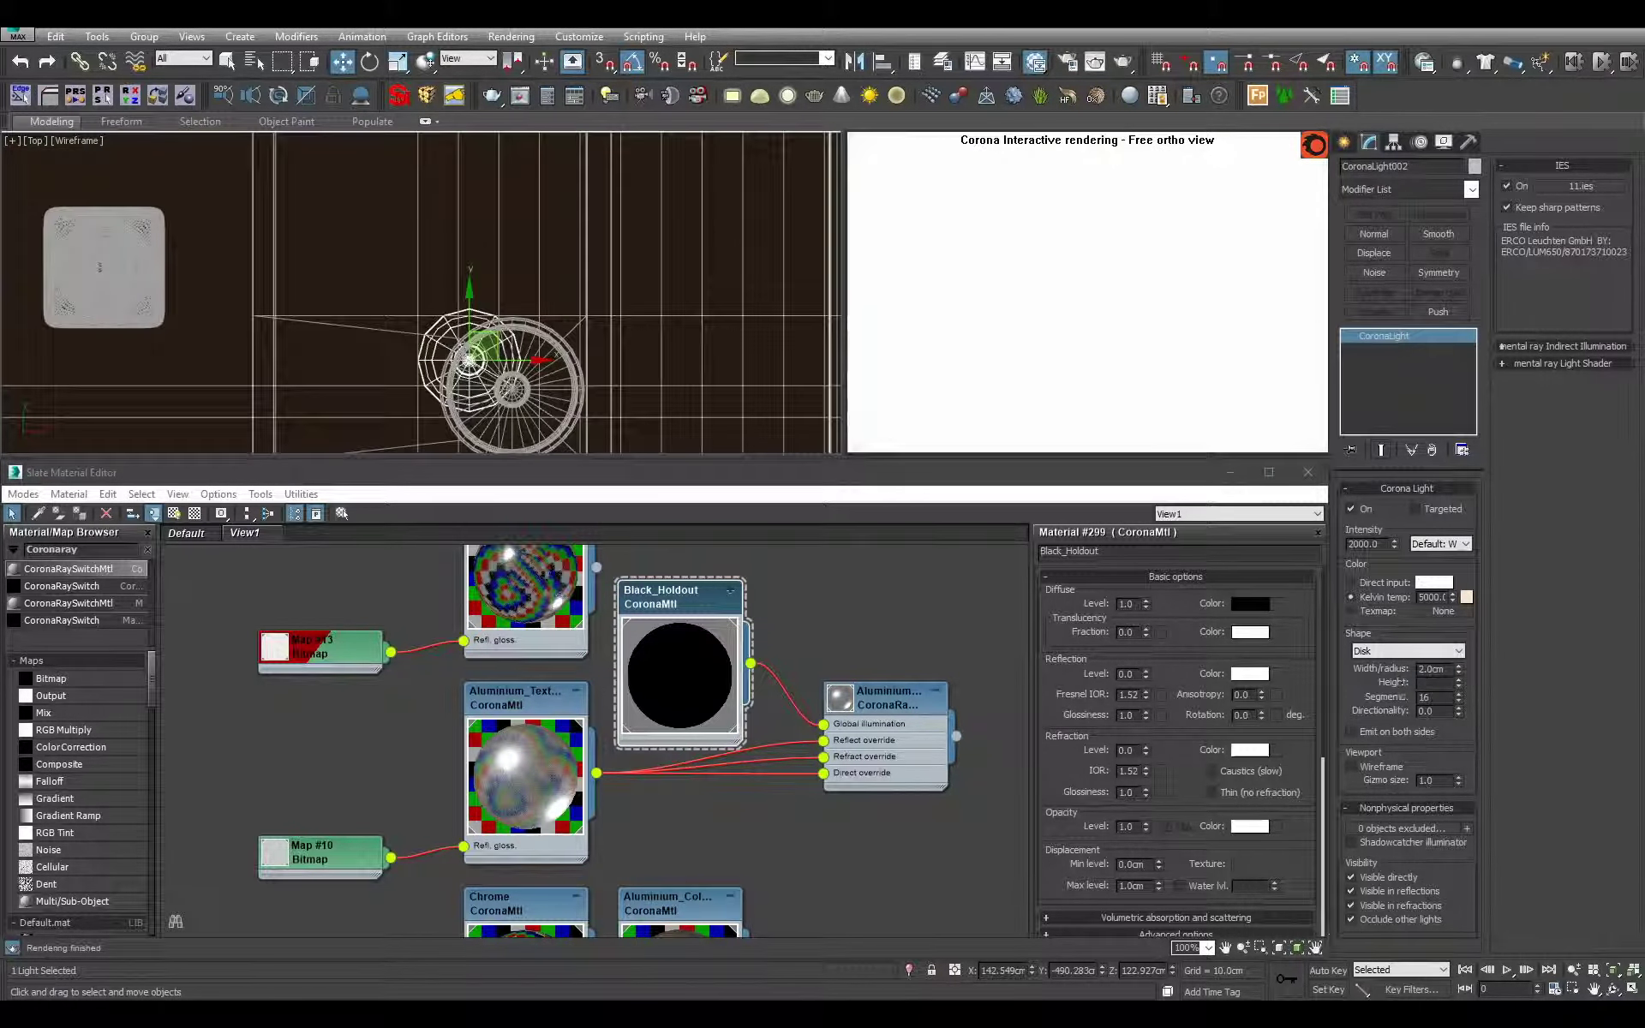
text(5)
key(Return)
middle_drag(645, 372, 636, 352)
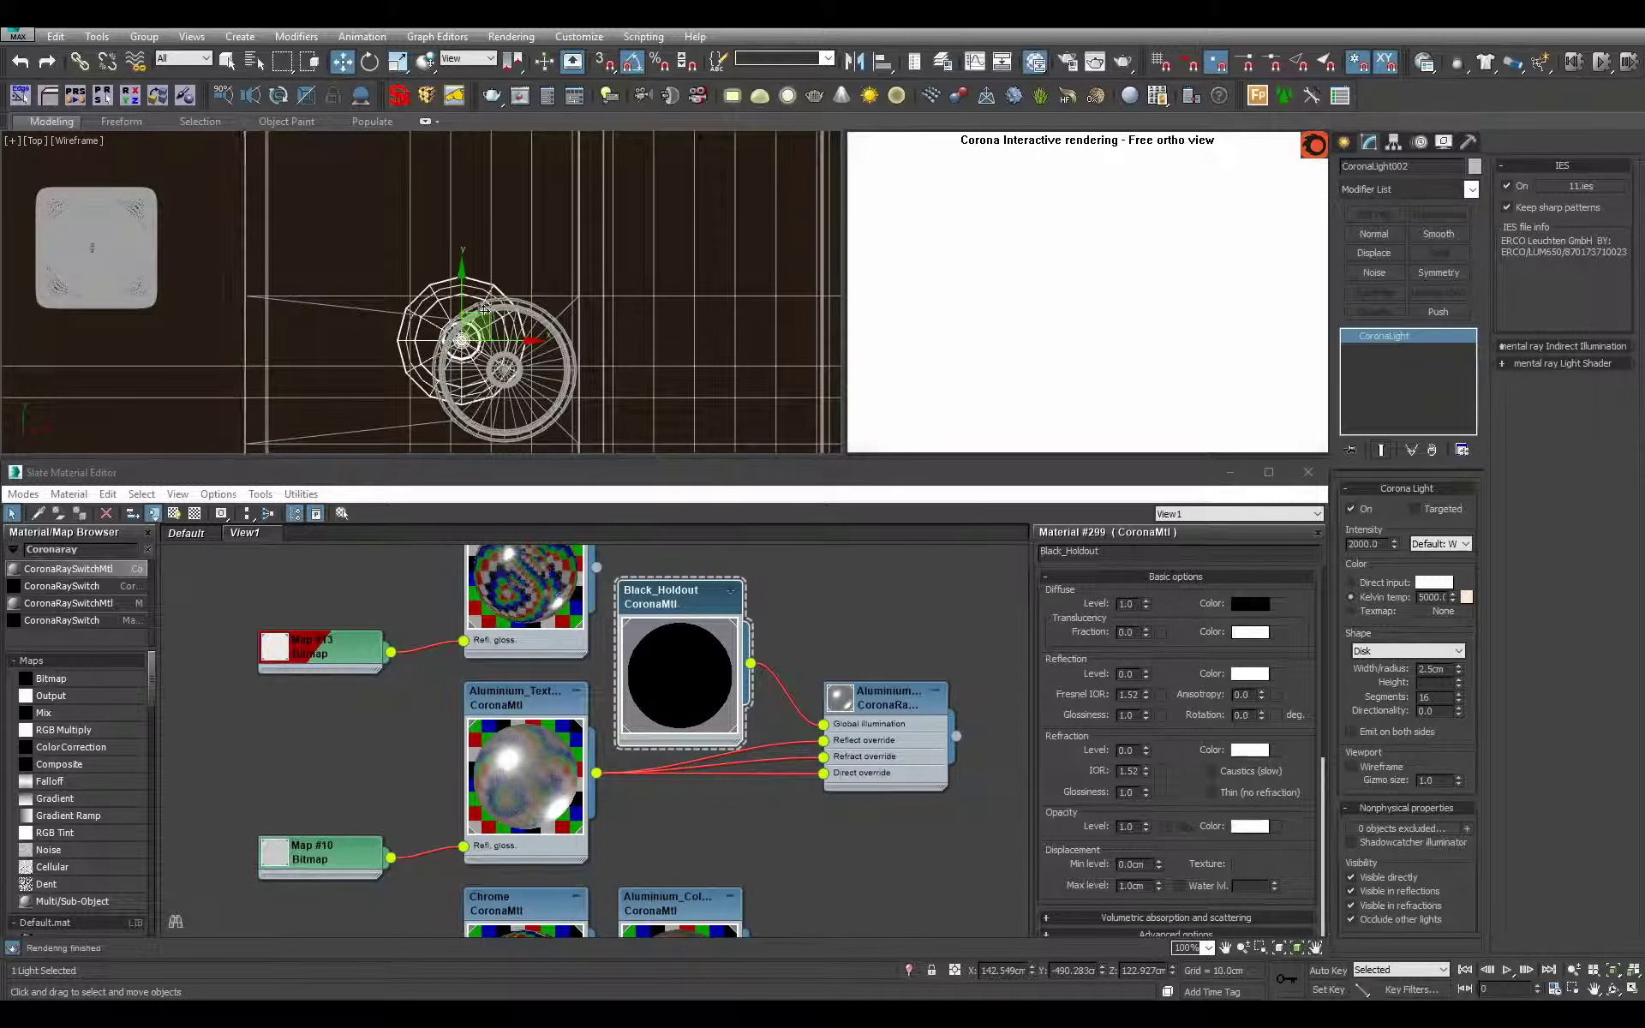
drag(483, 318, 525, 340)
- Clone the kitchen light once and centre the clone on the range hood's other lamp
middle_drag(529, 342, 308, 283)
shift+drag(352, 310, 789, 378)
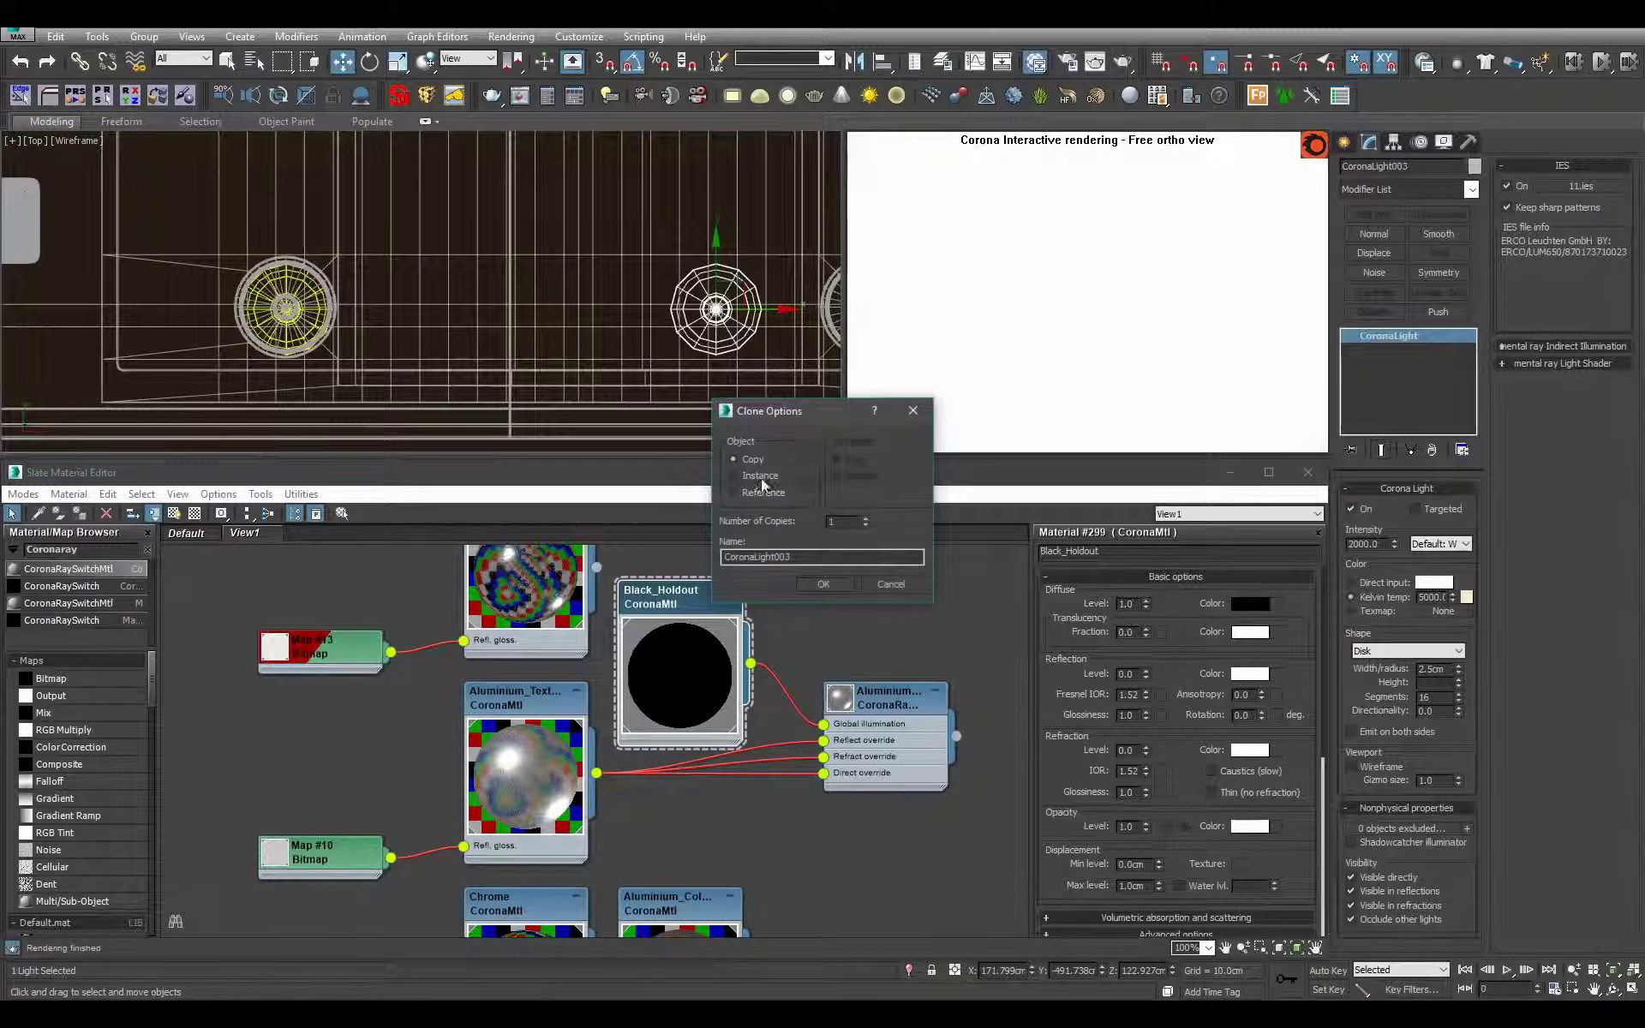
click(821, 581)
middle_drag(766, 319, 565, 319)
drag(564, 315, 719, 320)
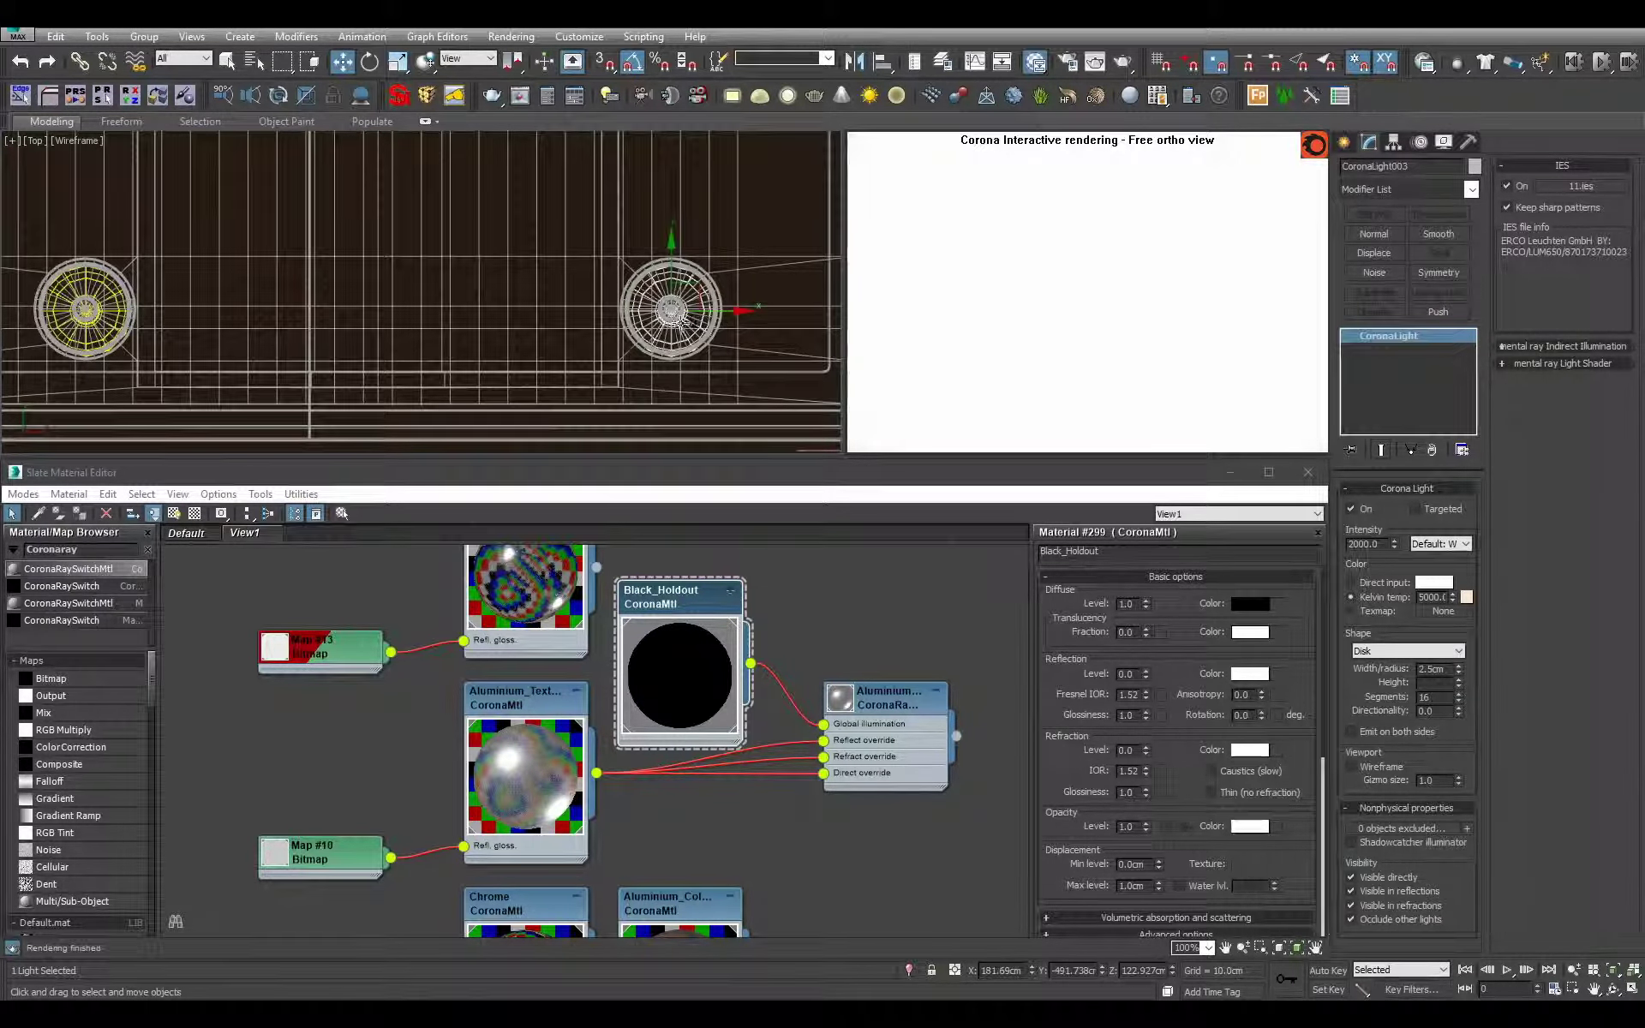
- Select both IES lights under the range hood and set their intensity to 1000
key(p)
key(z)
alt+middle_drag(446, 364, 431, 271)
scroll(431, 270, down, 10)
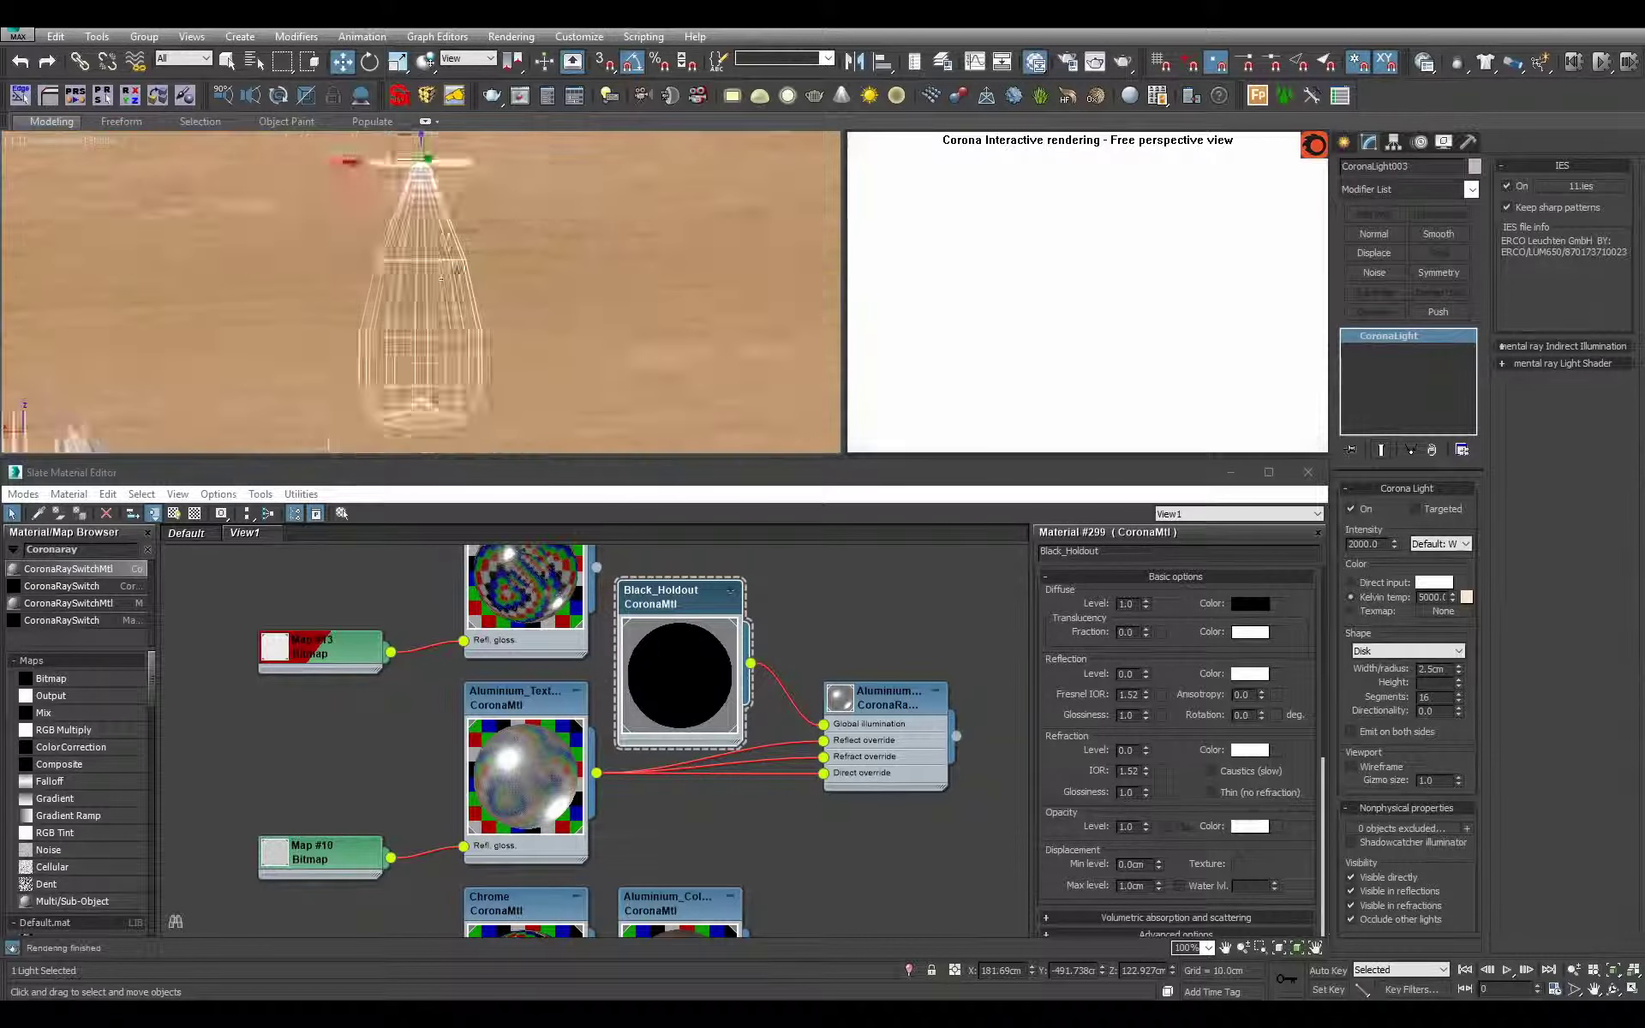
ctrl+click(645, 256)
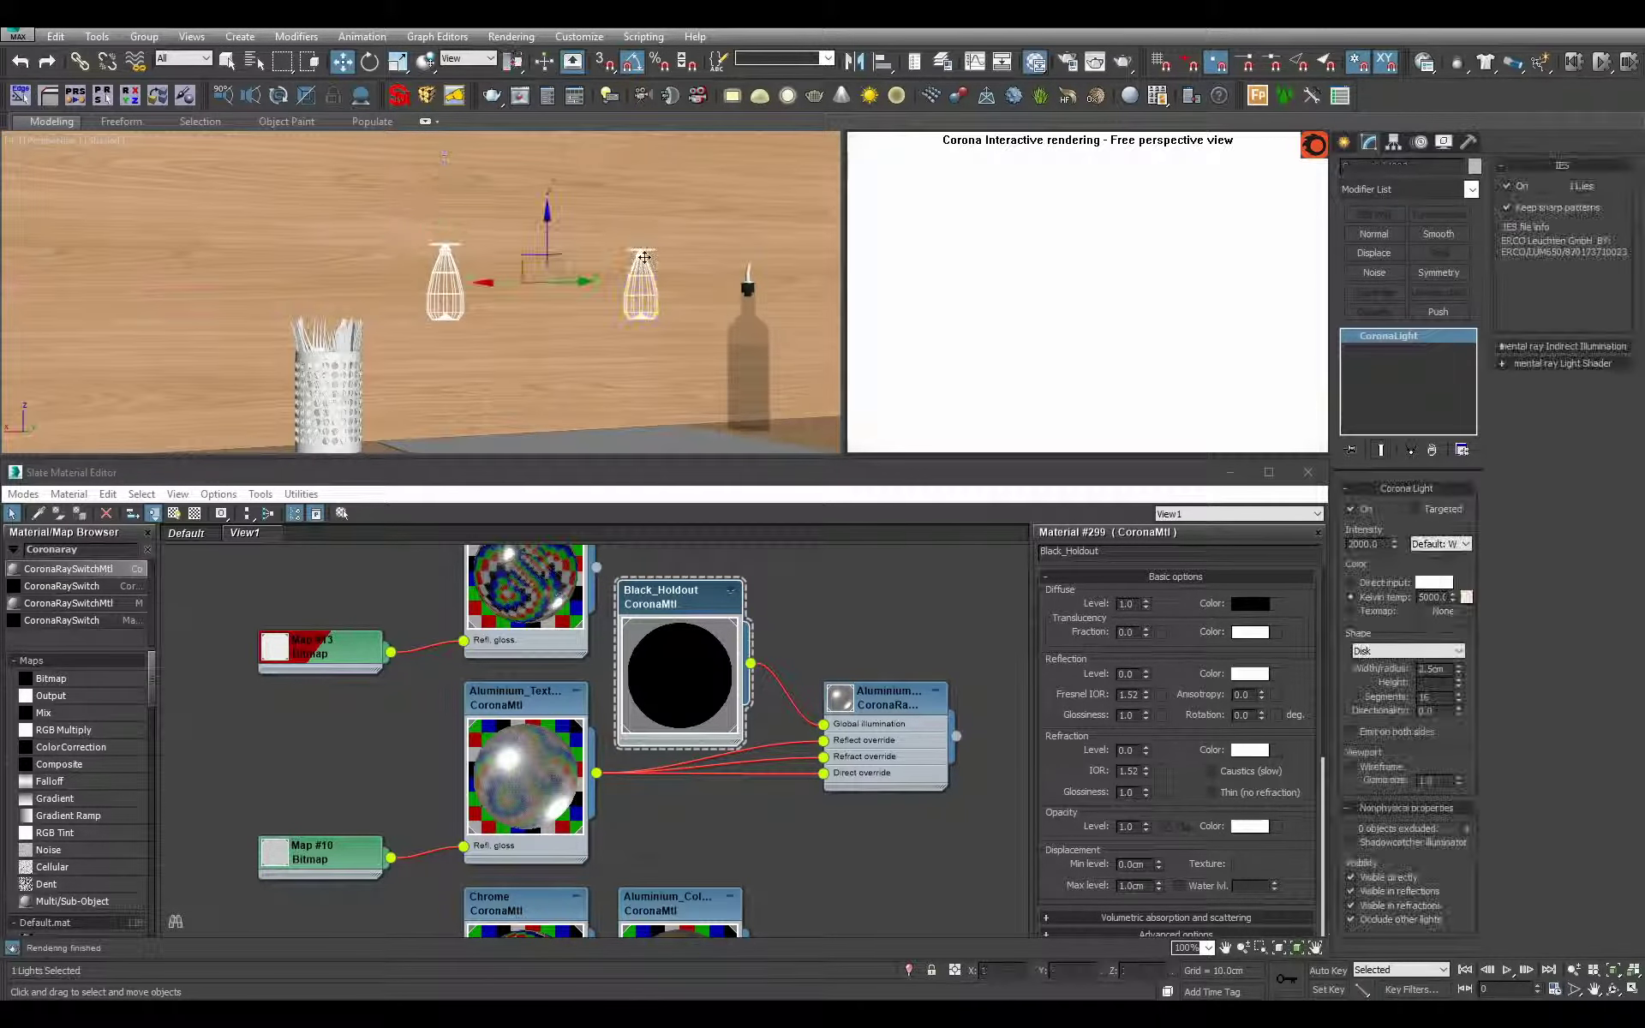
alt+middle_drag(644, 256, 549, 326)
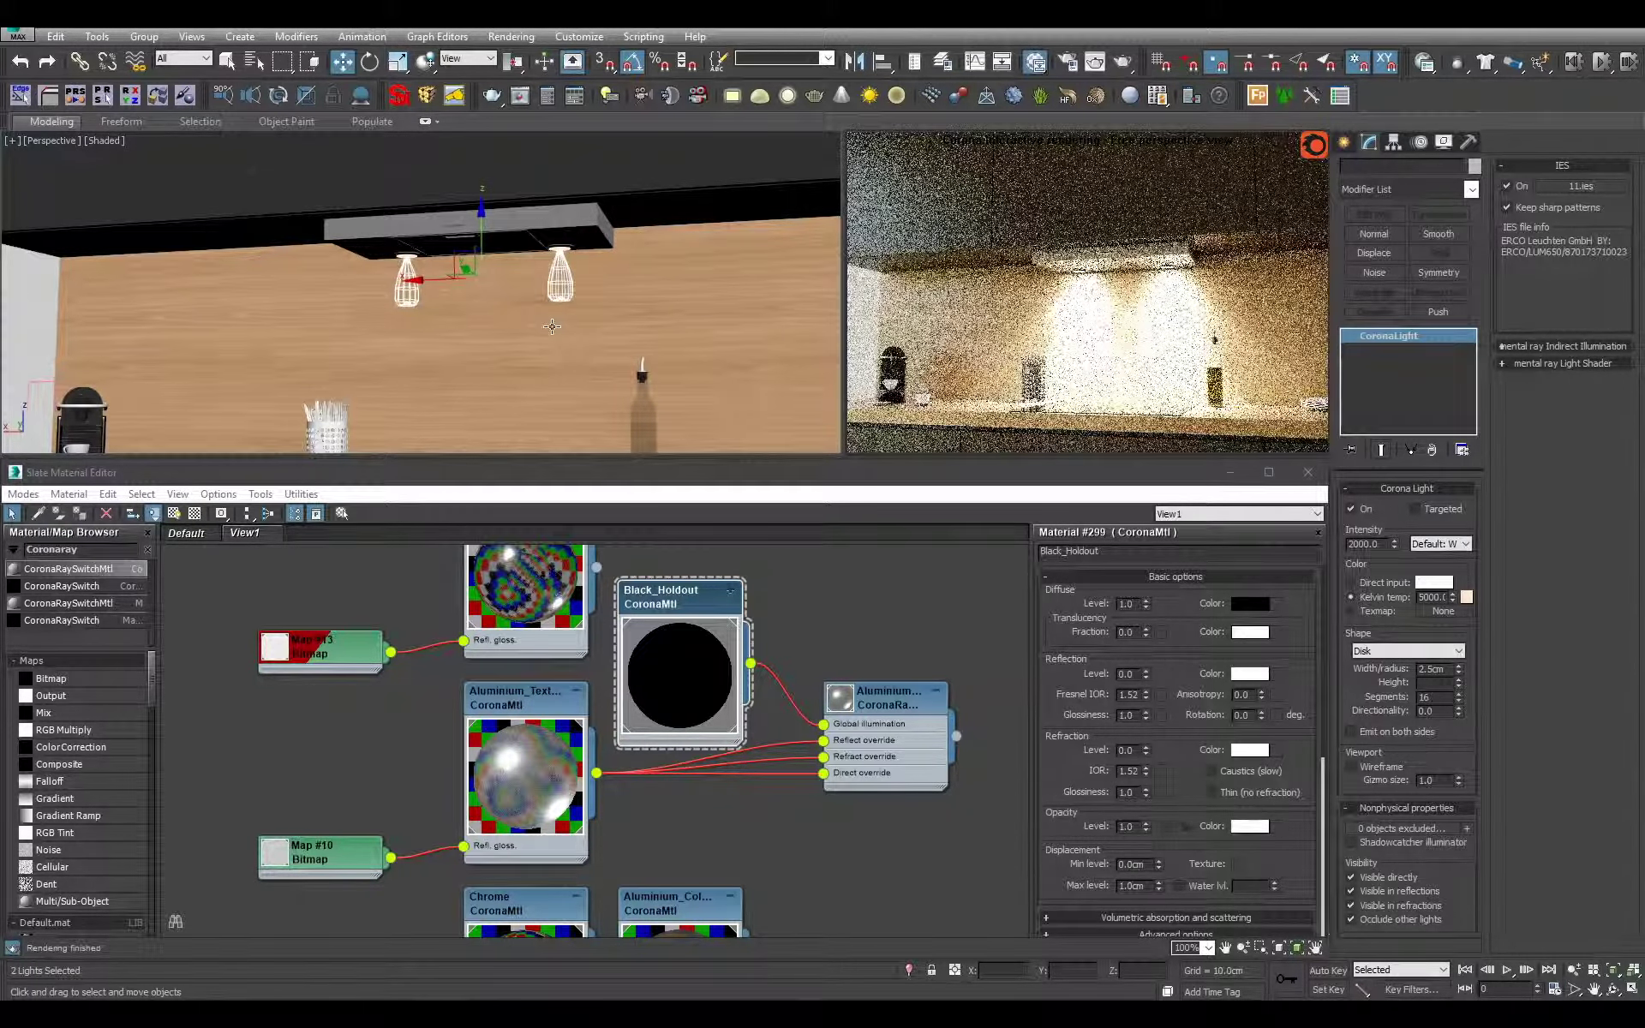
key(c)
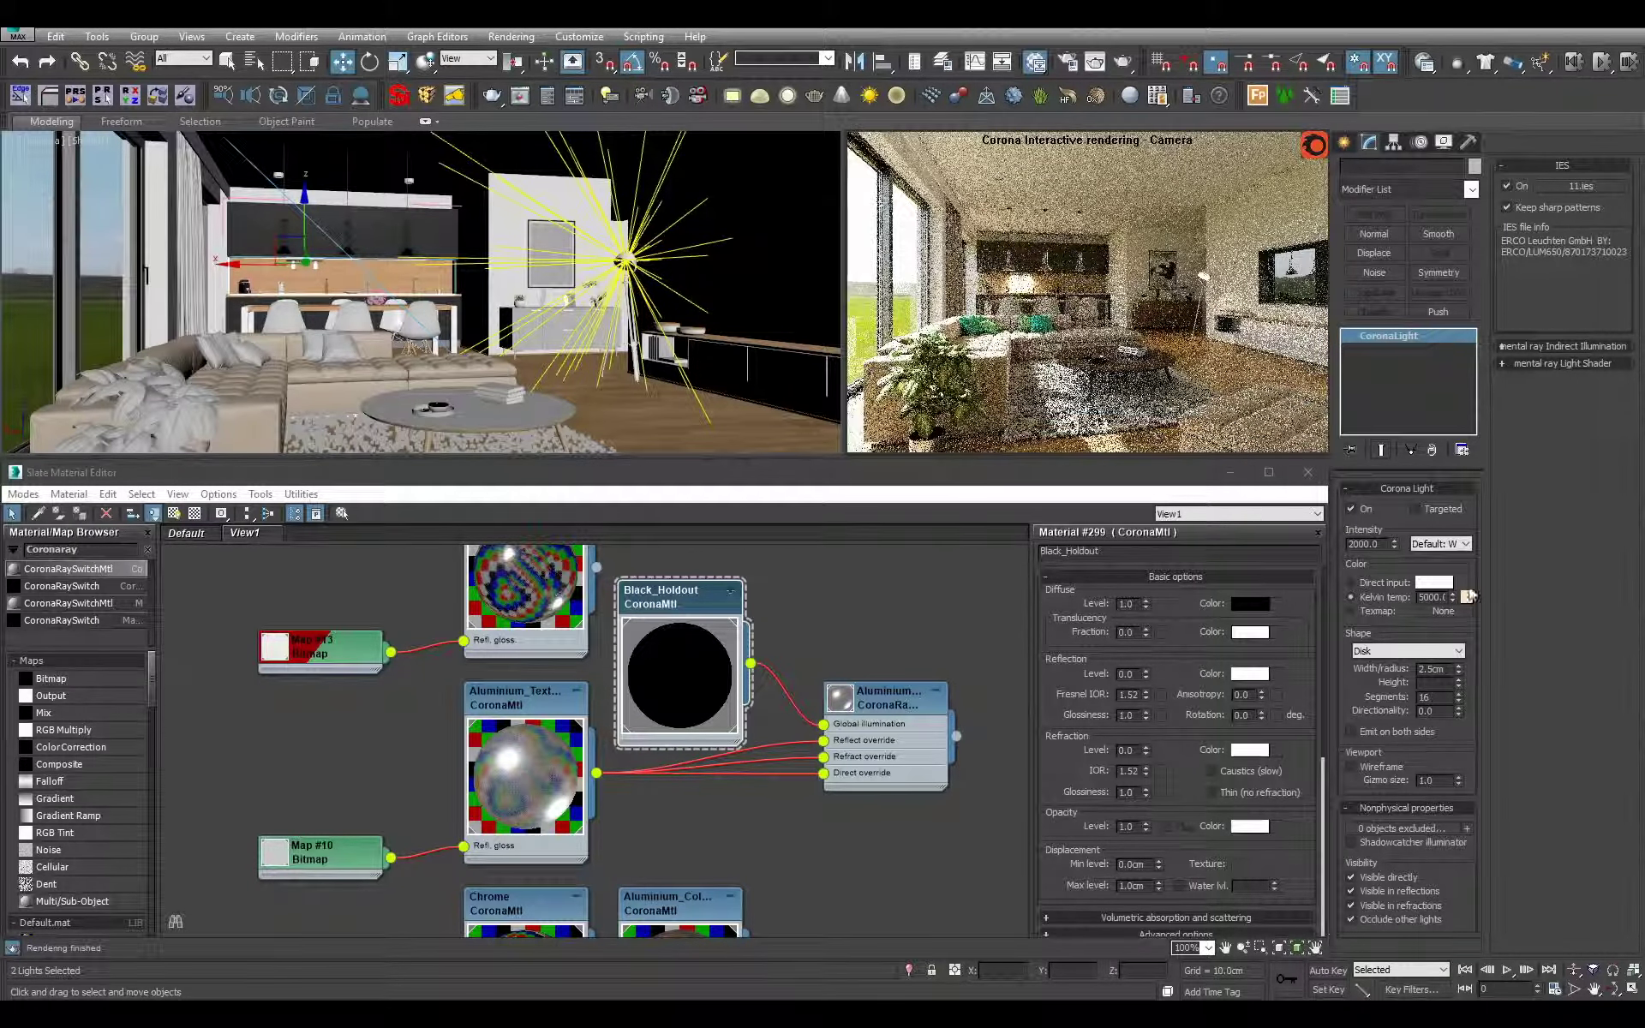
double_click(1364, 544)
text(1000)
key(Return)
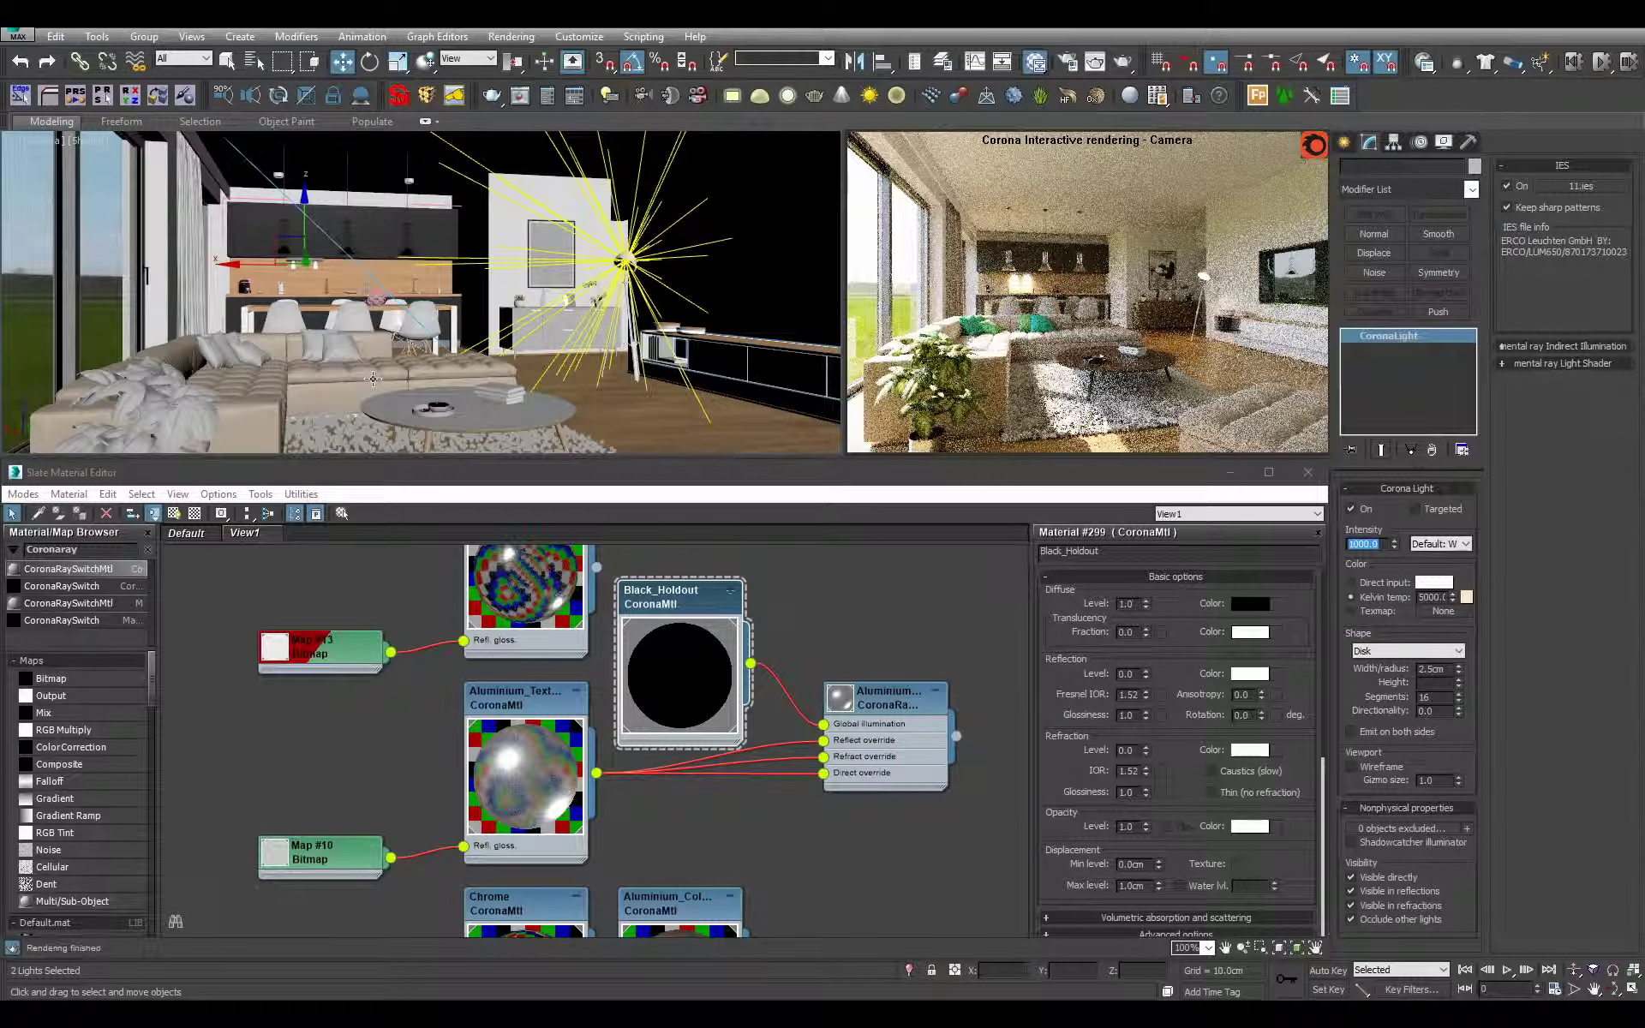
- Copy one range hood light out towards the dining area as an independent copy and disable its IES profile
click(315, 265)
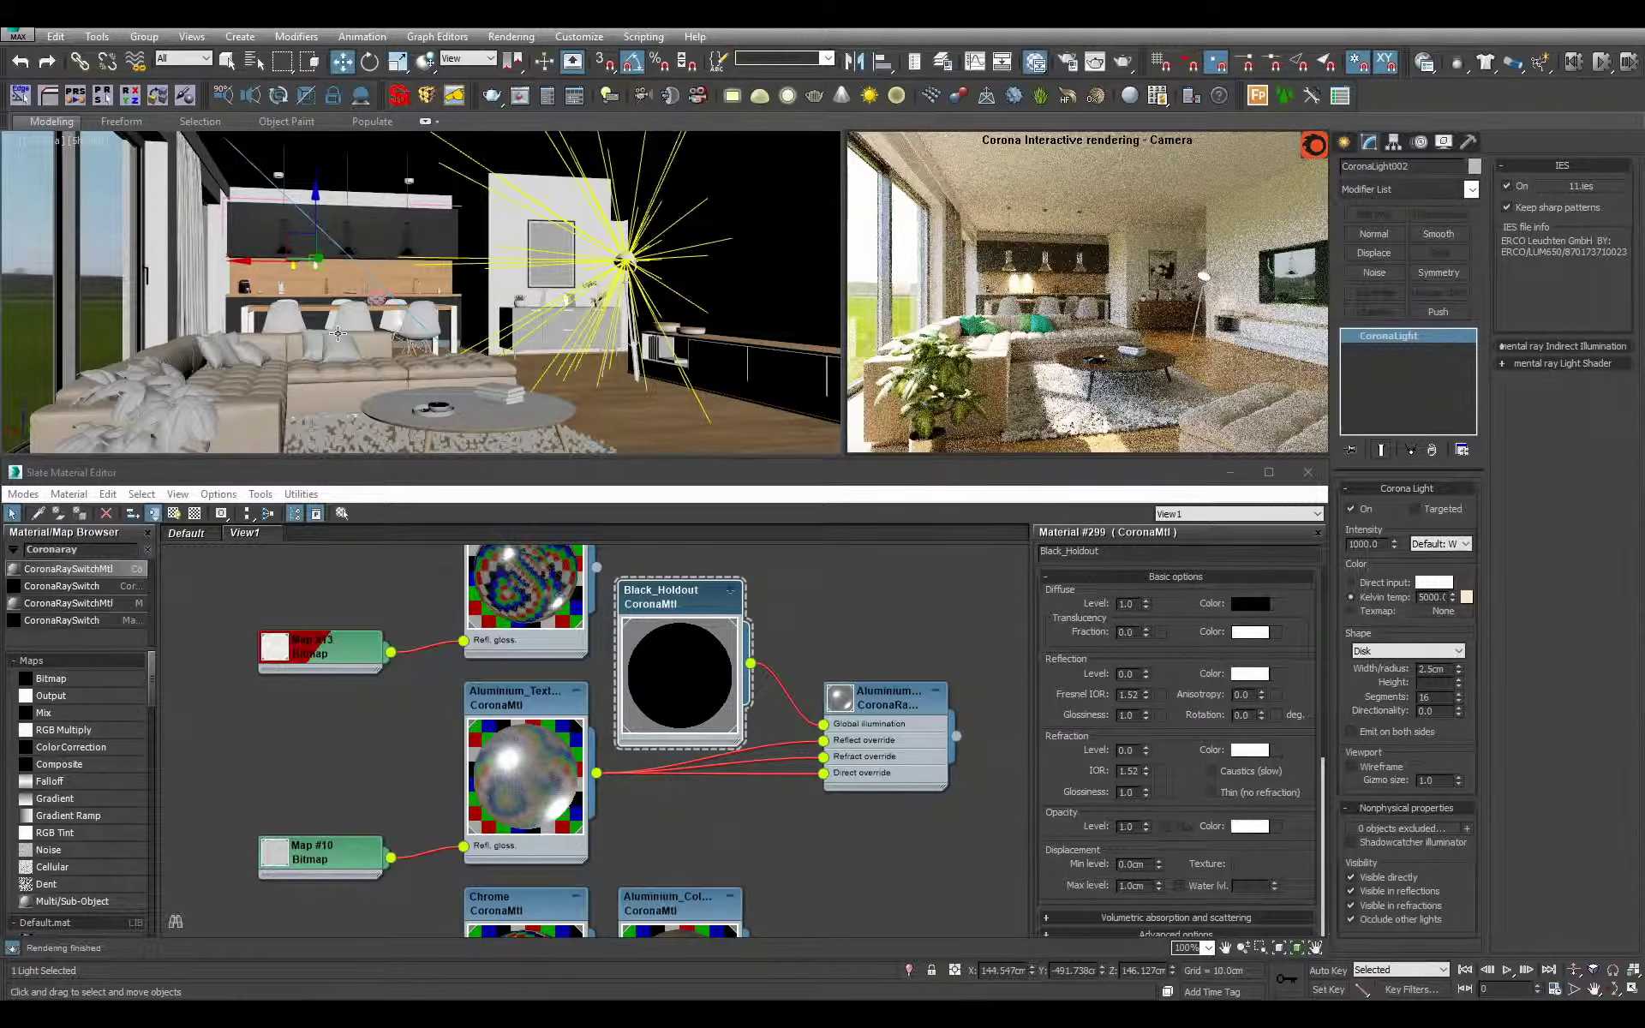
key(p)
key(t)
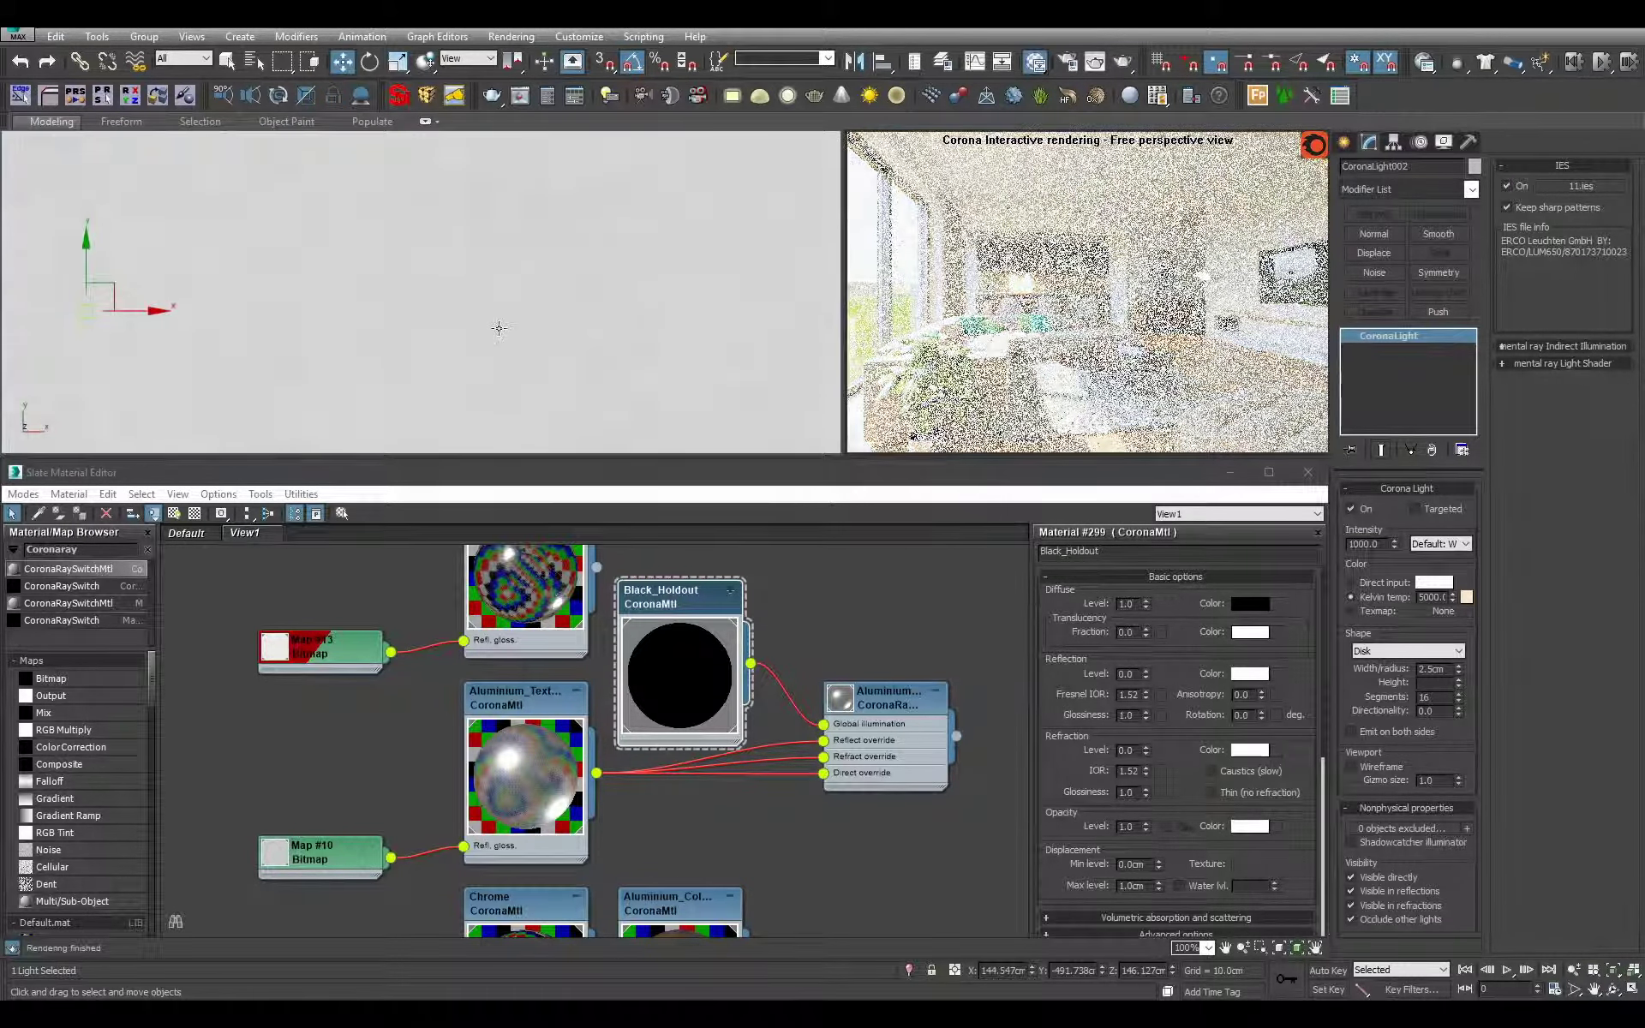
key(z)
scroll(501, 325, down, 15)
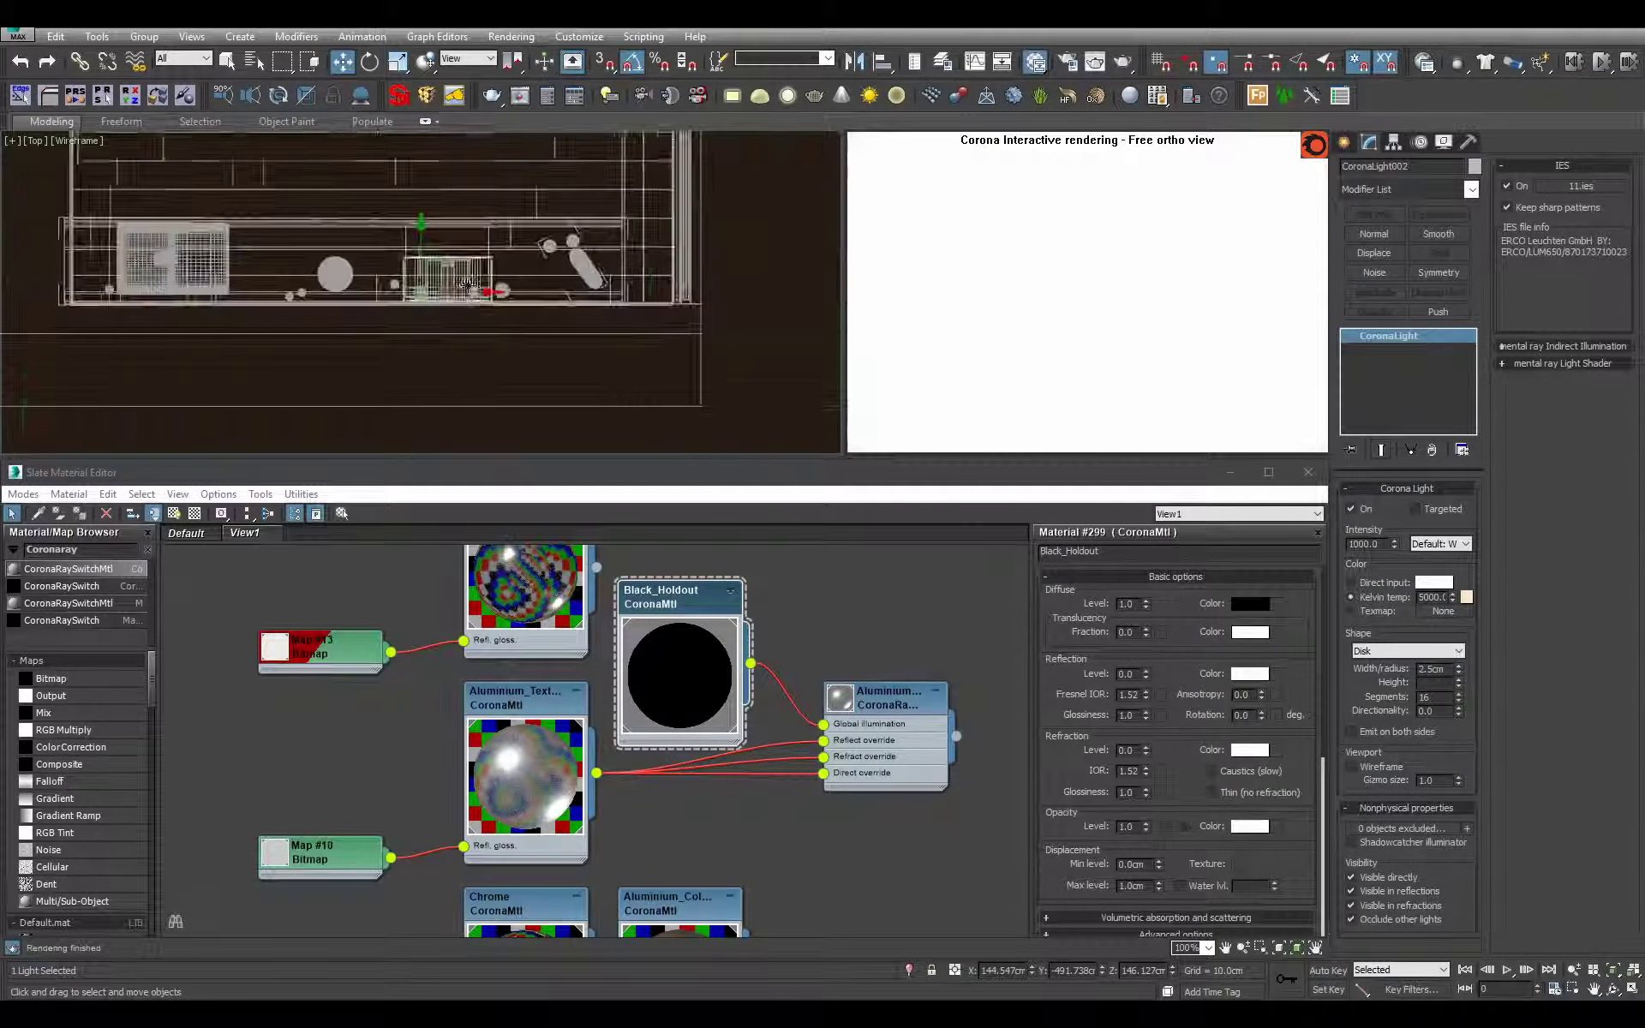
shift+drag(432, 358, 430, 239)
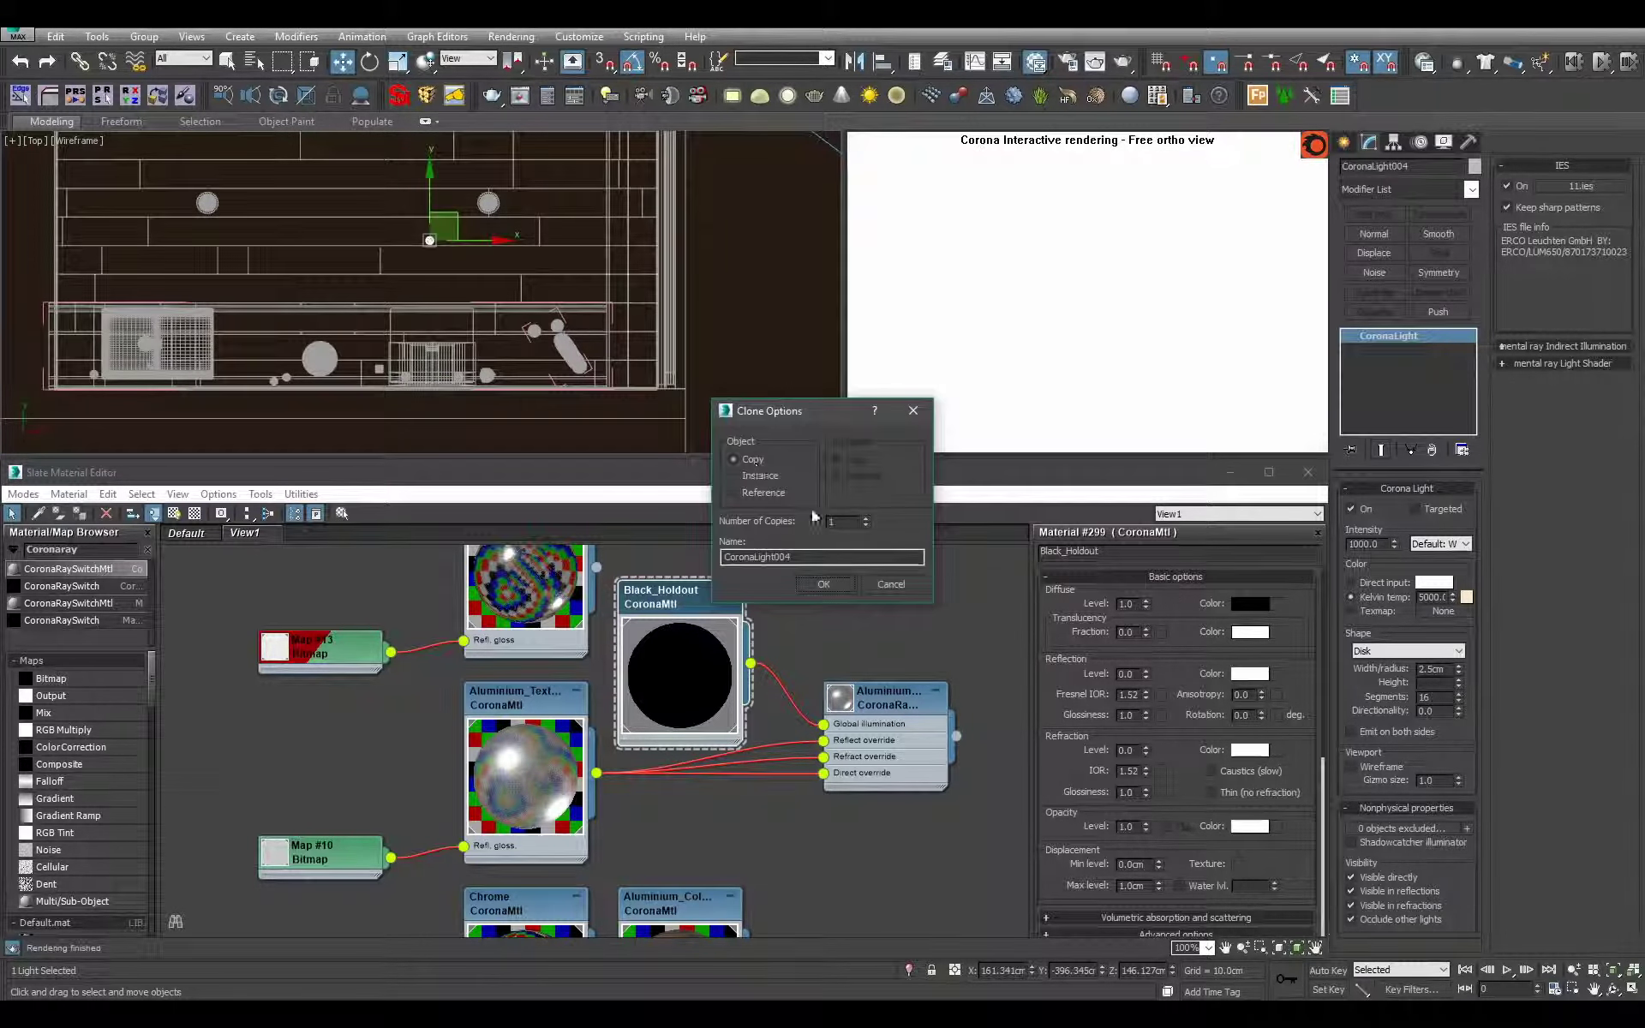
click(834, 586)
click(1521, 187)
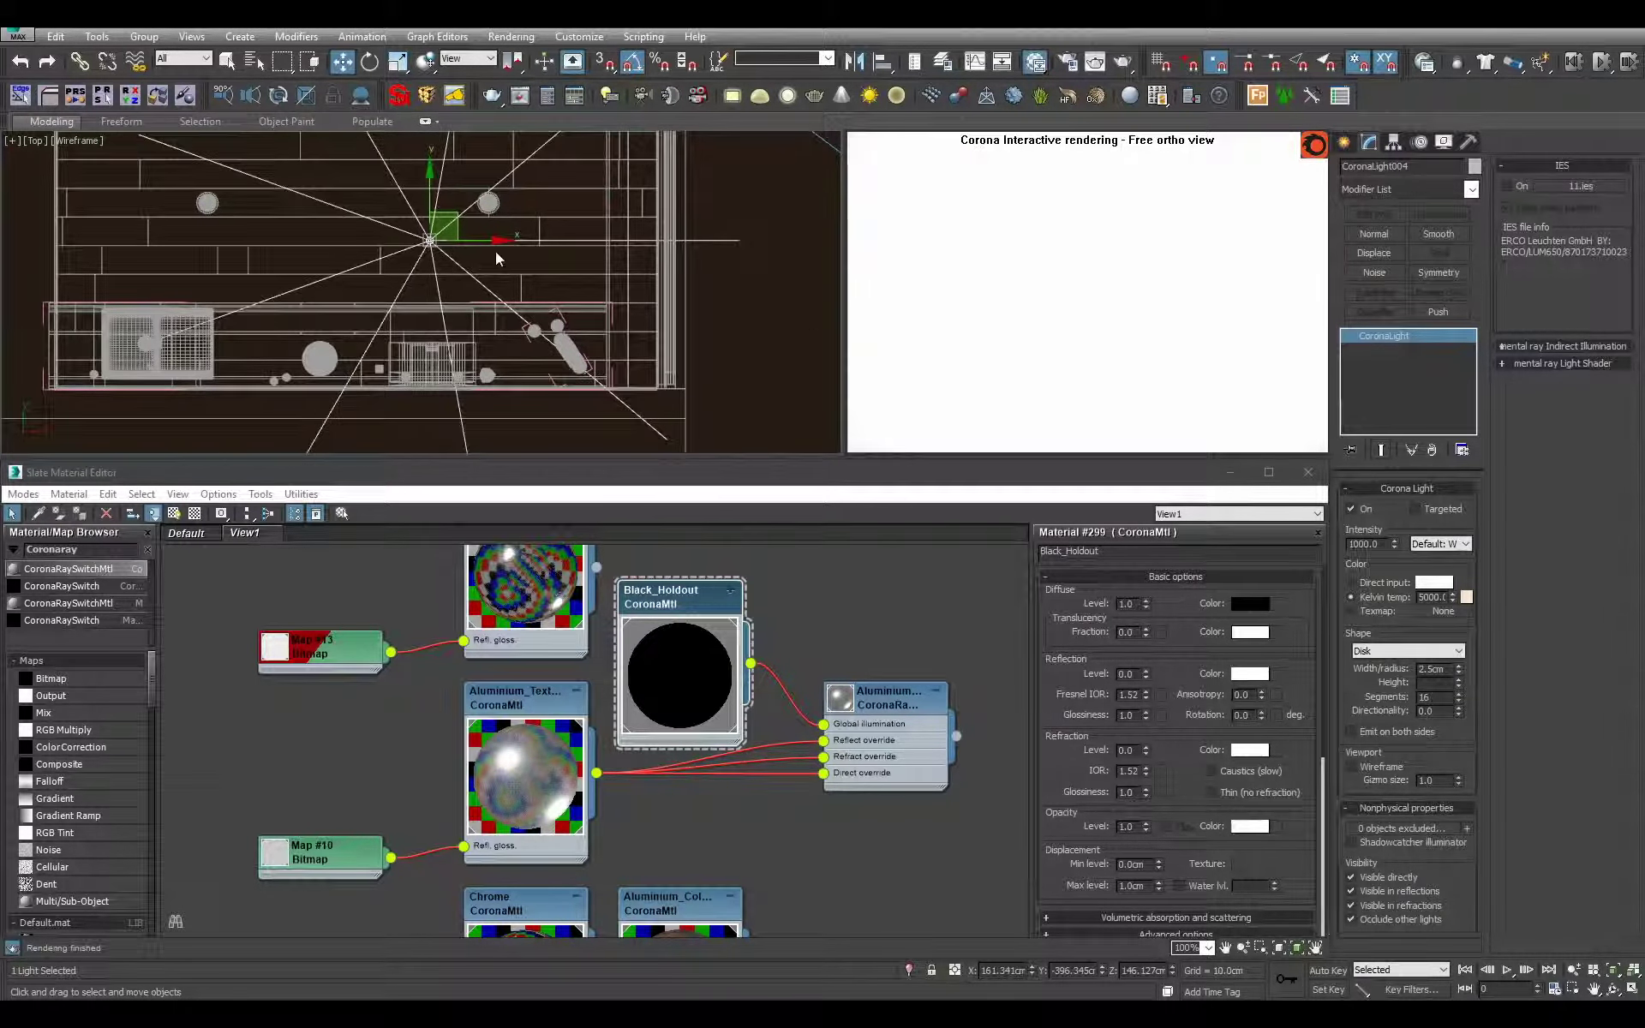
- Set the copied light's radius to 10 cm and move it onto the dining pendant nearest the windows
middle_drag(495, 250, 468, 401)
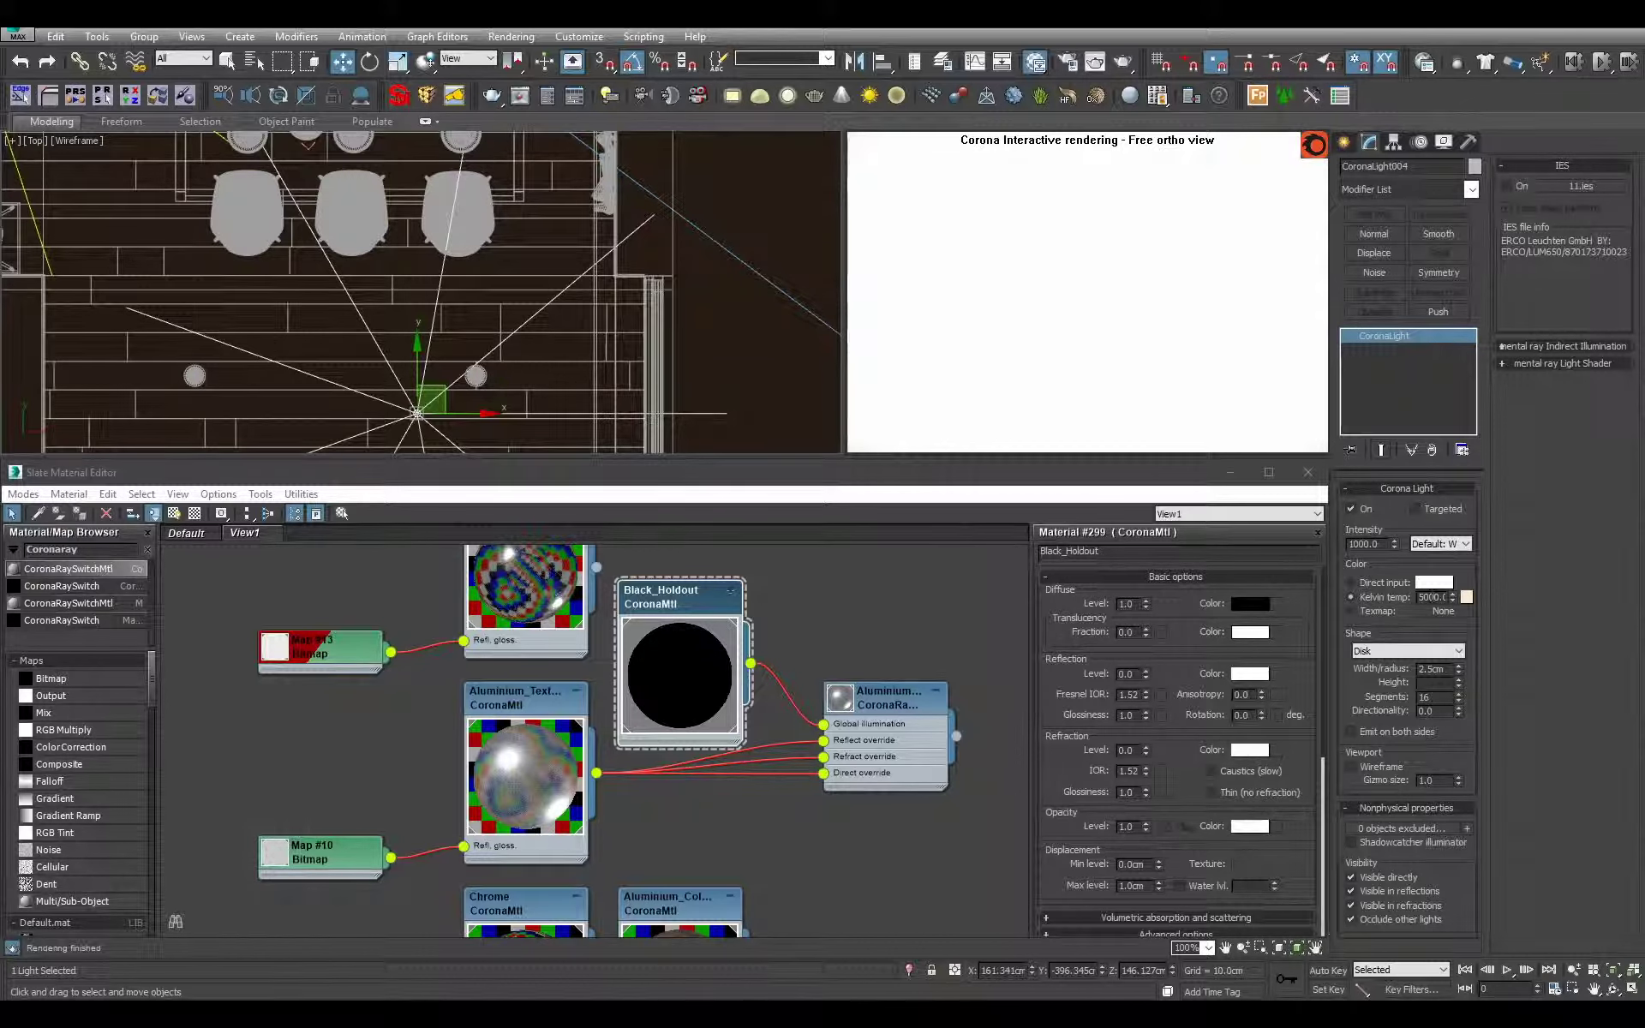
text(5)
key(Return)
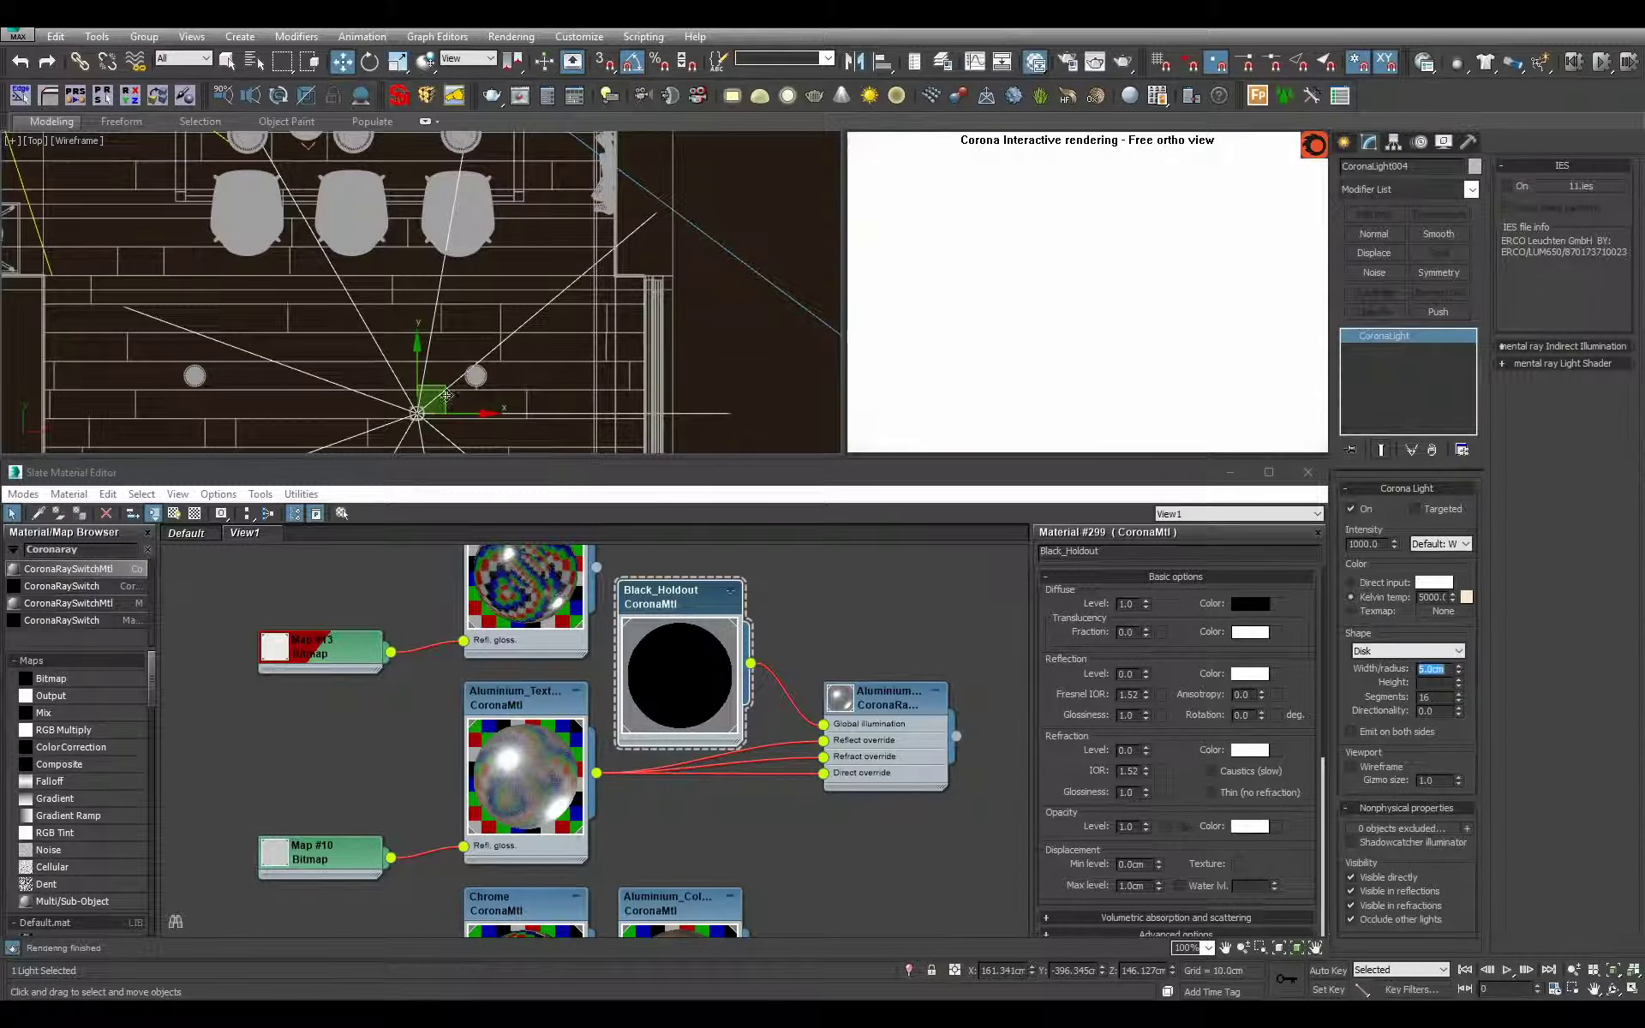
text(10)
key(Return)
scroll(467, 351, up, 3)
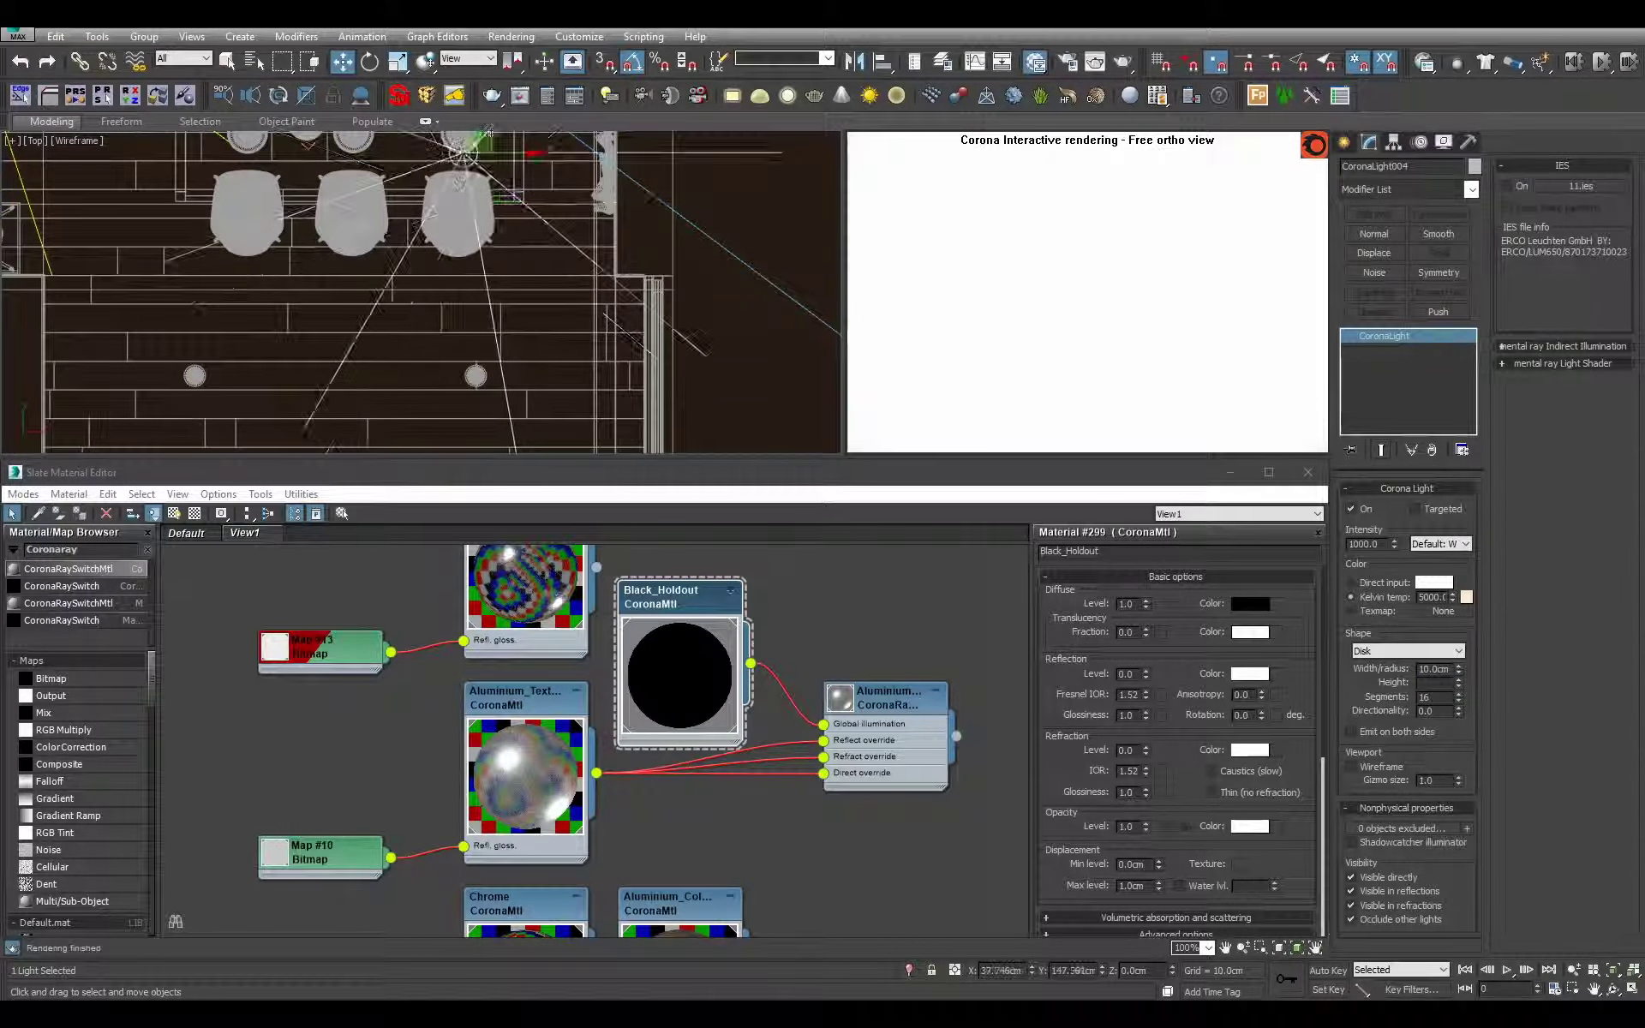
scroll(467, 351, up, 4)
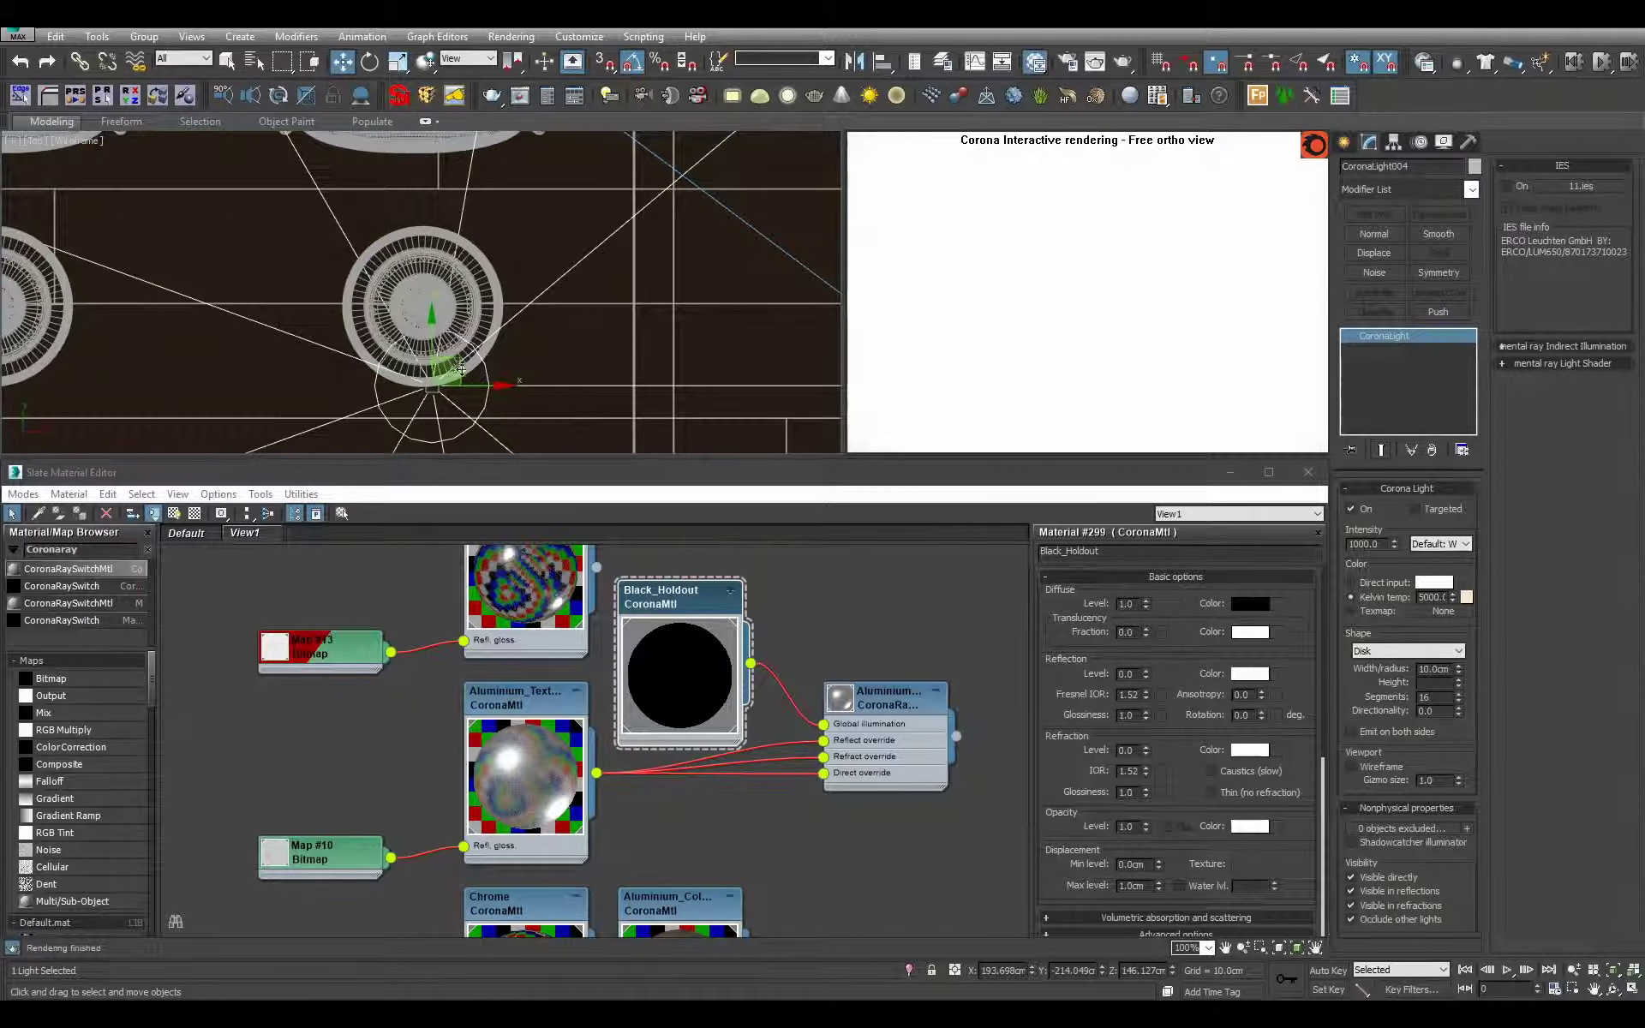
- Set the pendant light's colour temperature to 4200 K and lower it inside the lampshade in the front view
key(f)
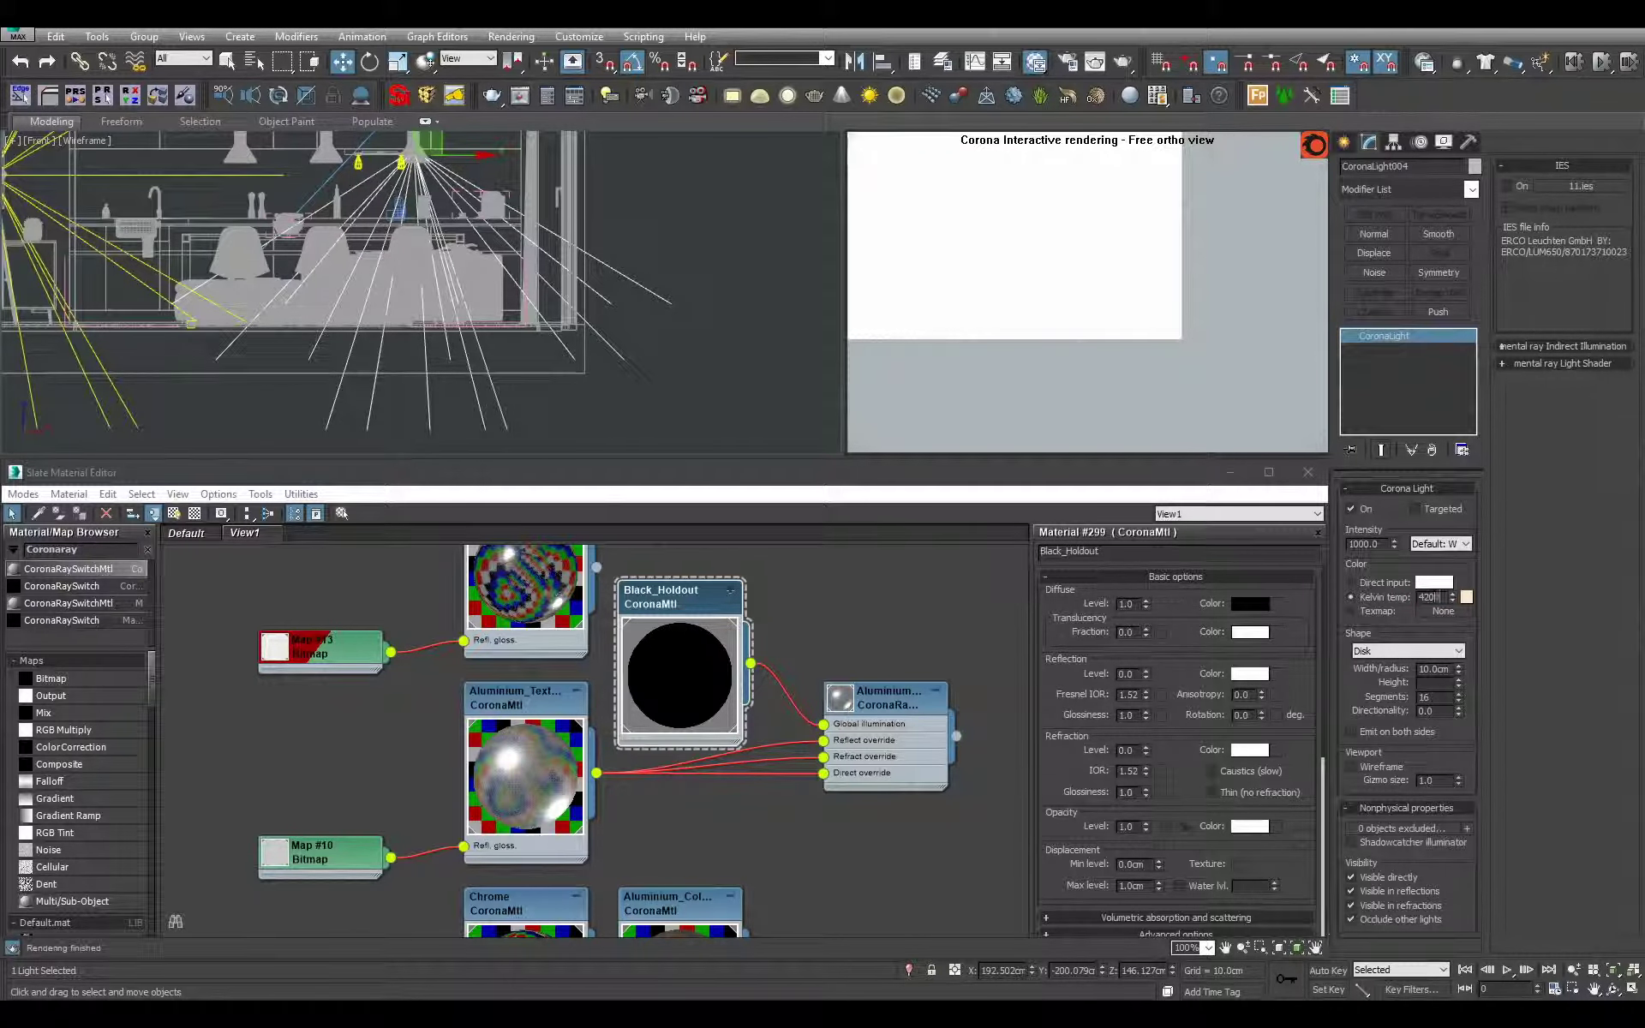
middle_drag(564, 281, 498, 383)
scroll(399, 241, up, 6)
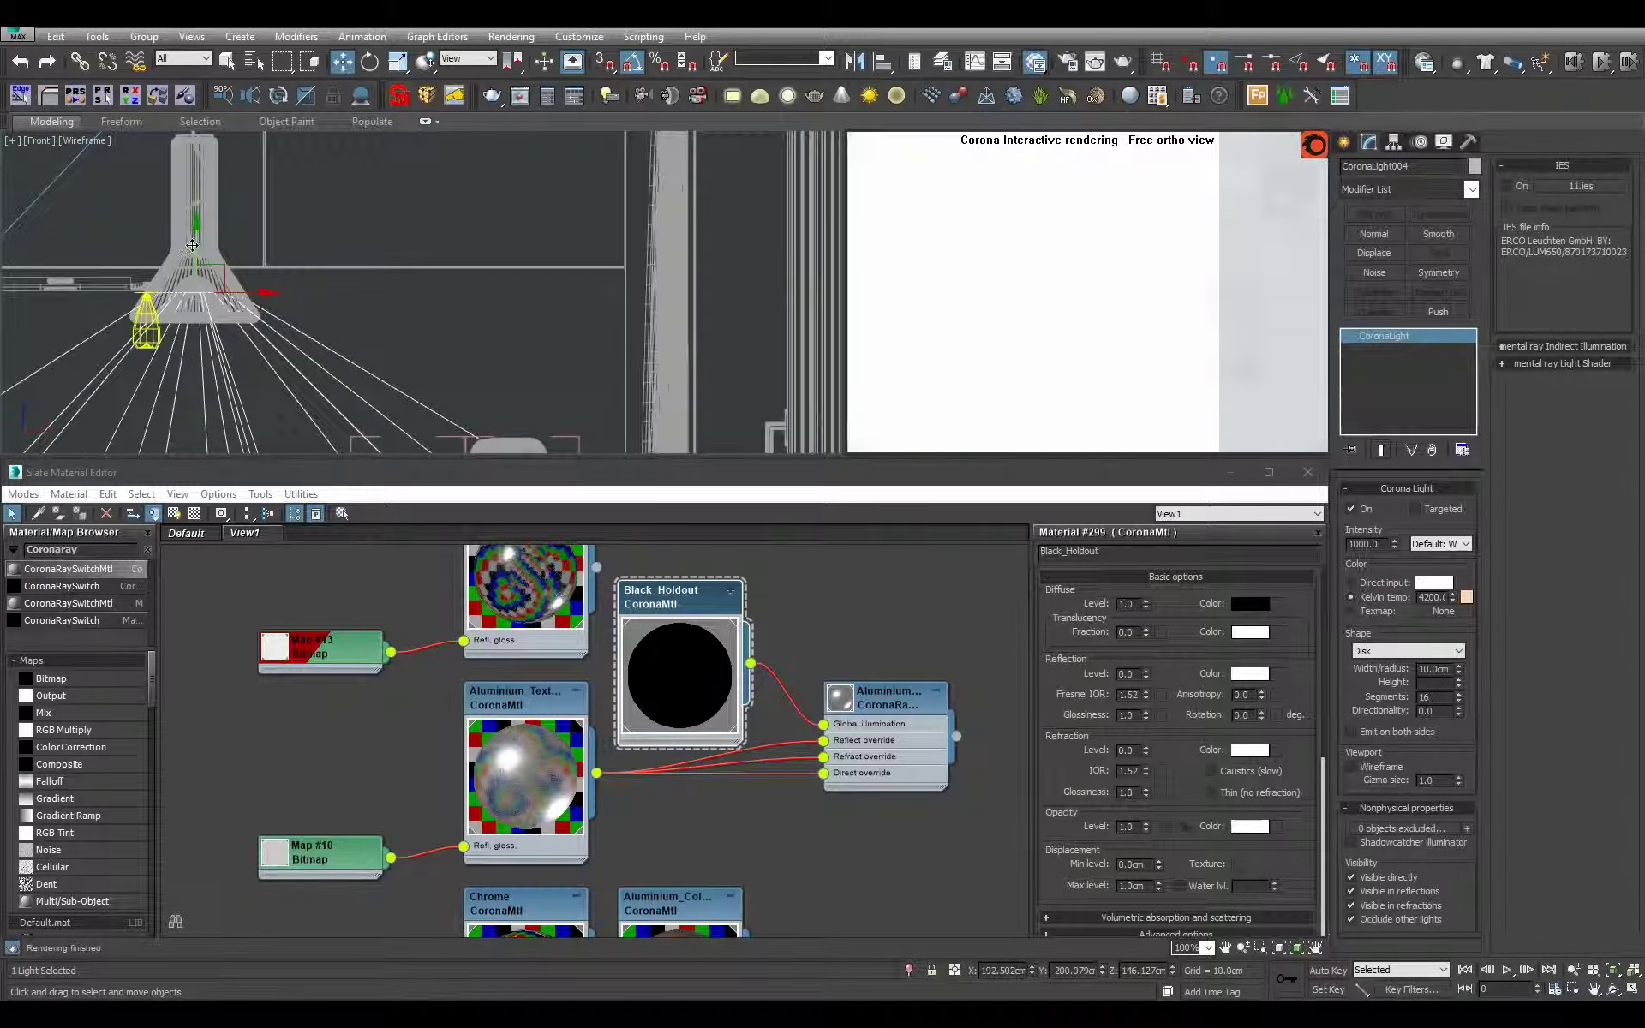
drag(196, 245, 194, 266)
- Centre the pendant light precisely on its lamp in the top view
key(t)
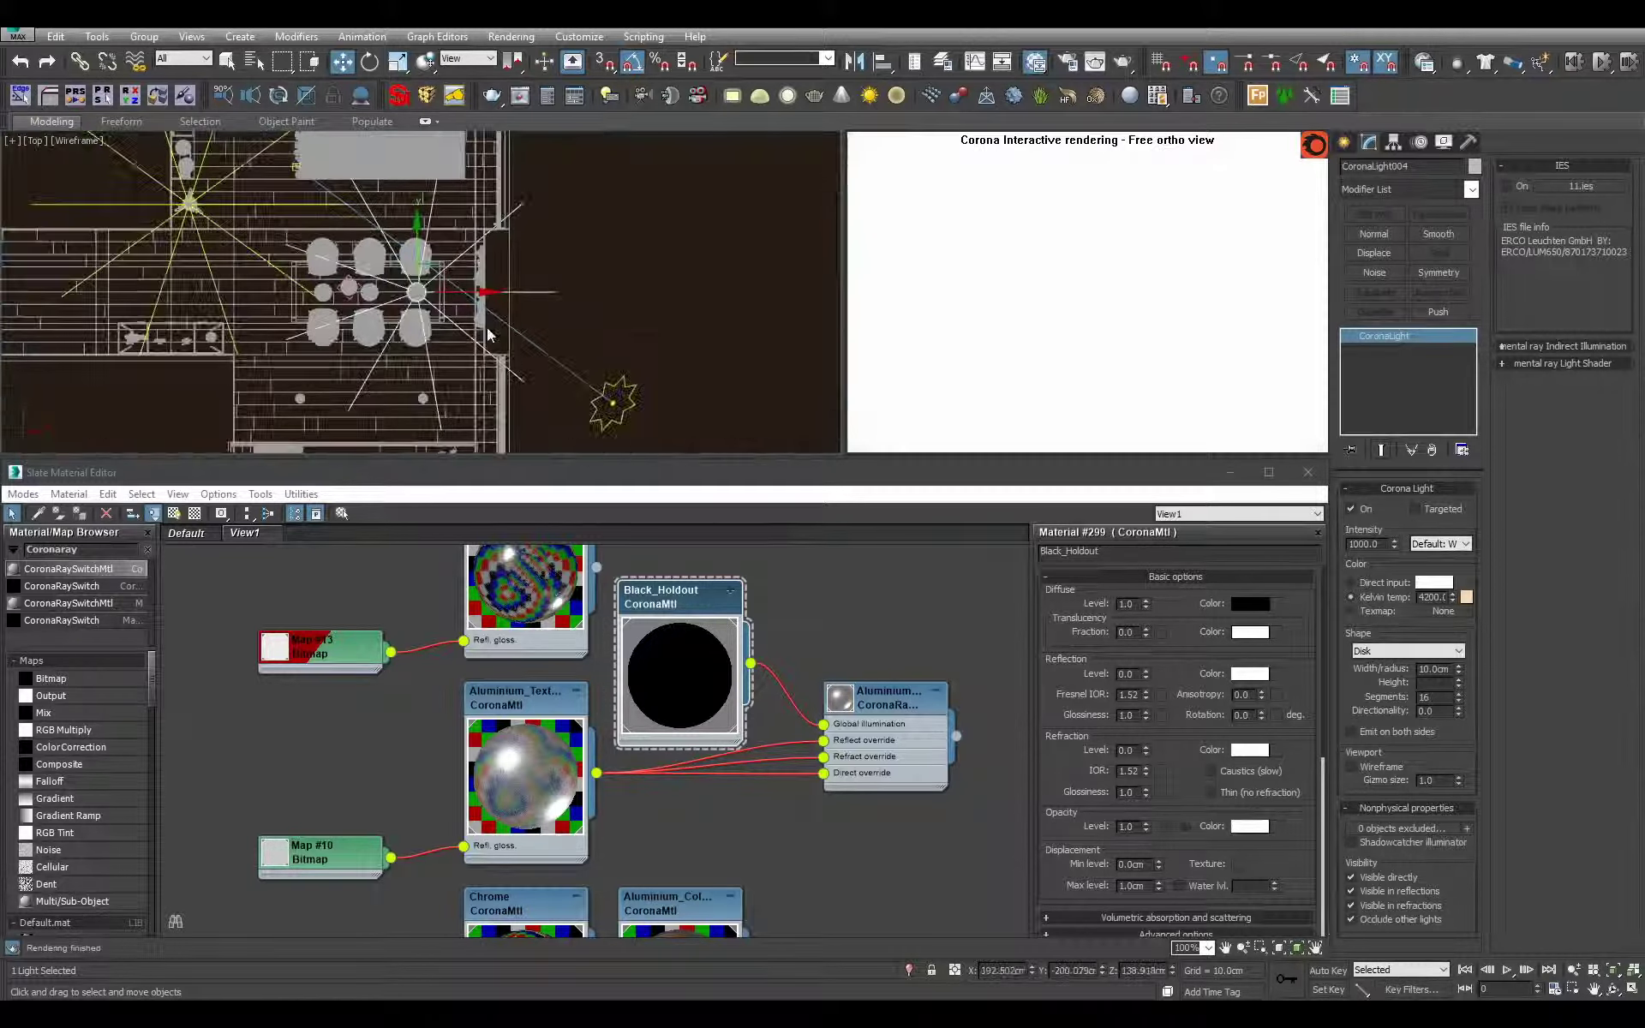
scroll(423, 292, up, 8)
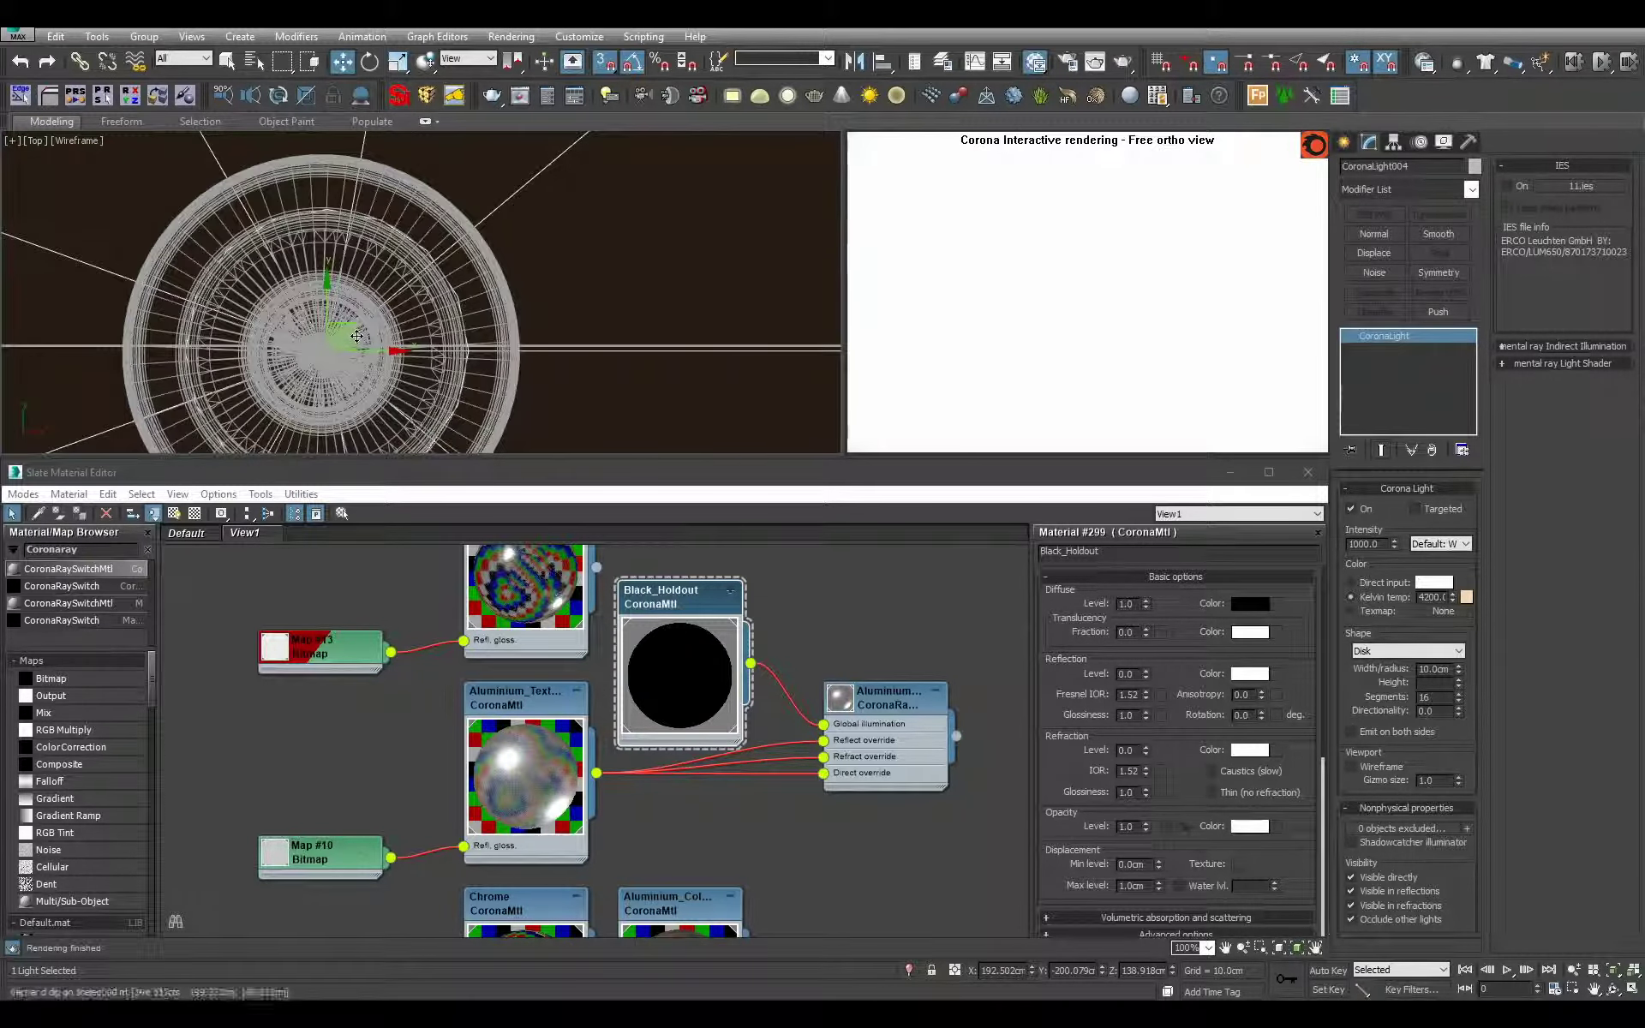
drag(354, 332, 346, 334)
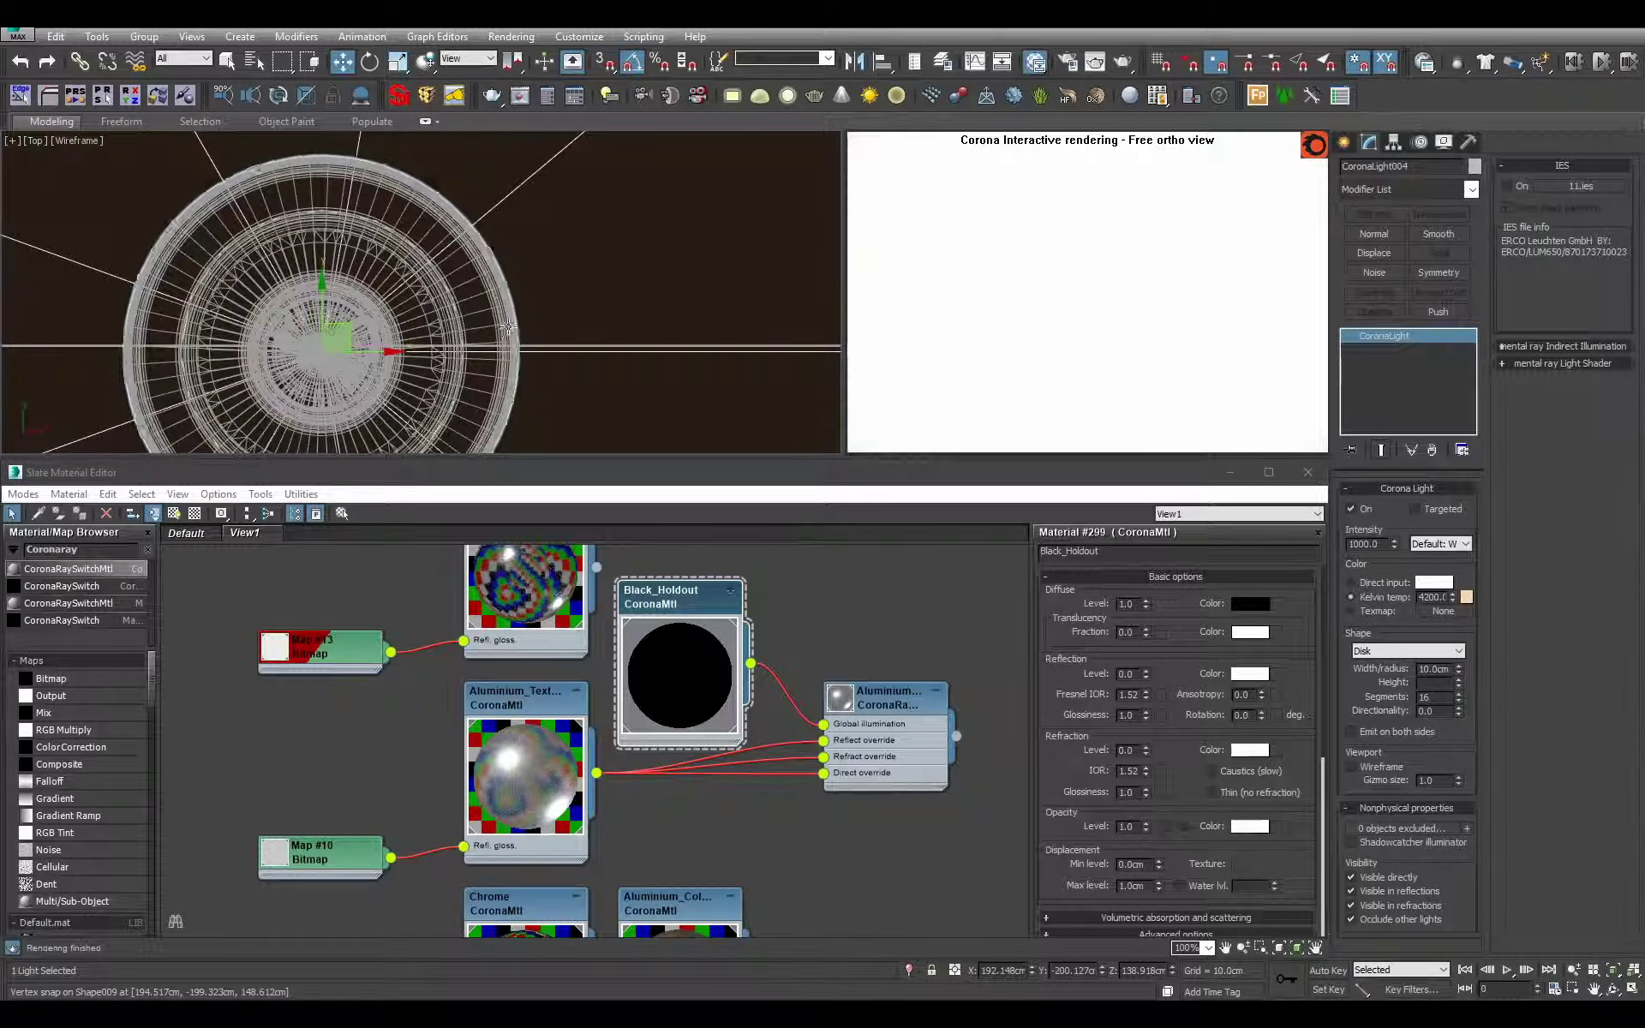
- Inspect the pendant light from below in a shaded perspective view and set its radius to 6 cm
key(p)
key(z)
mouse_move(514, 323)
alt+middle_down()
mouse_move(493, 231)
mouse_move(346, 284)
alt+middle_up()
key(F3)
scroll(345, 284, up, 15)
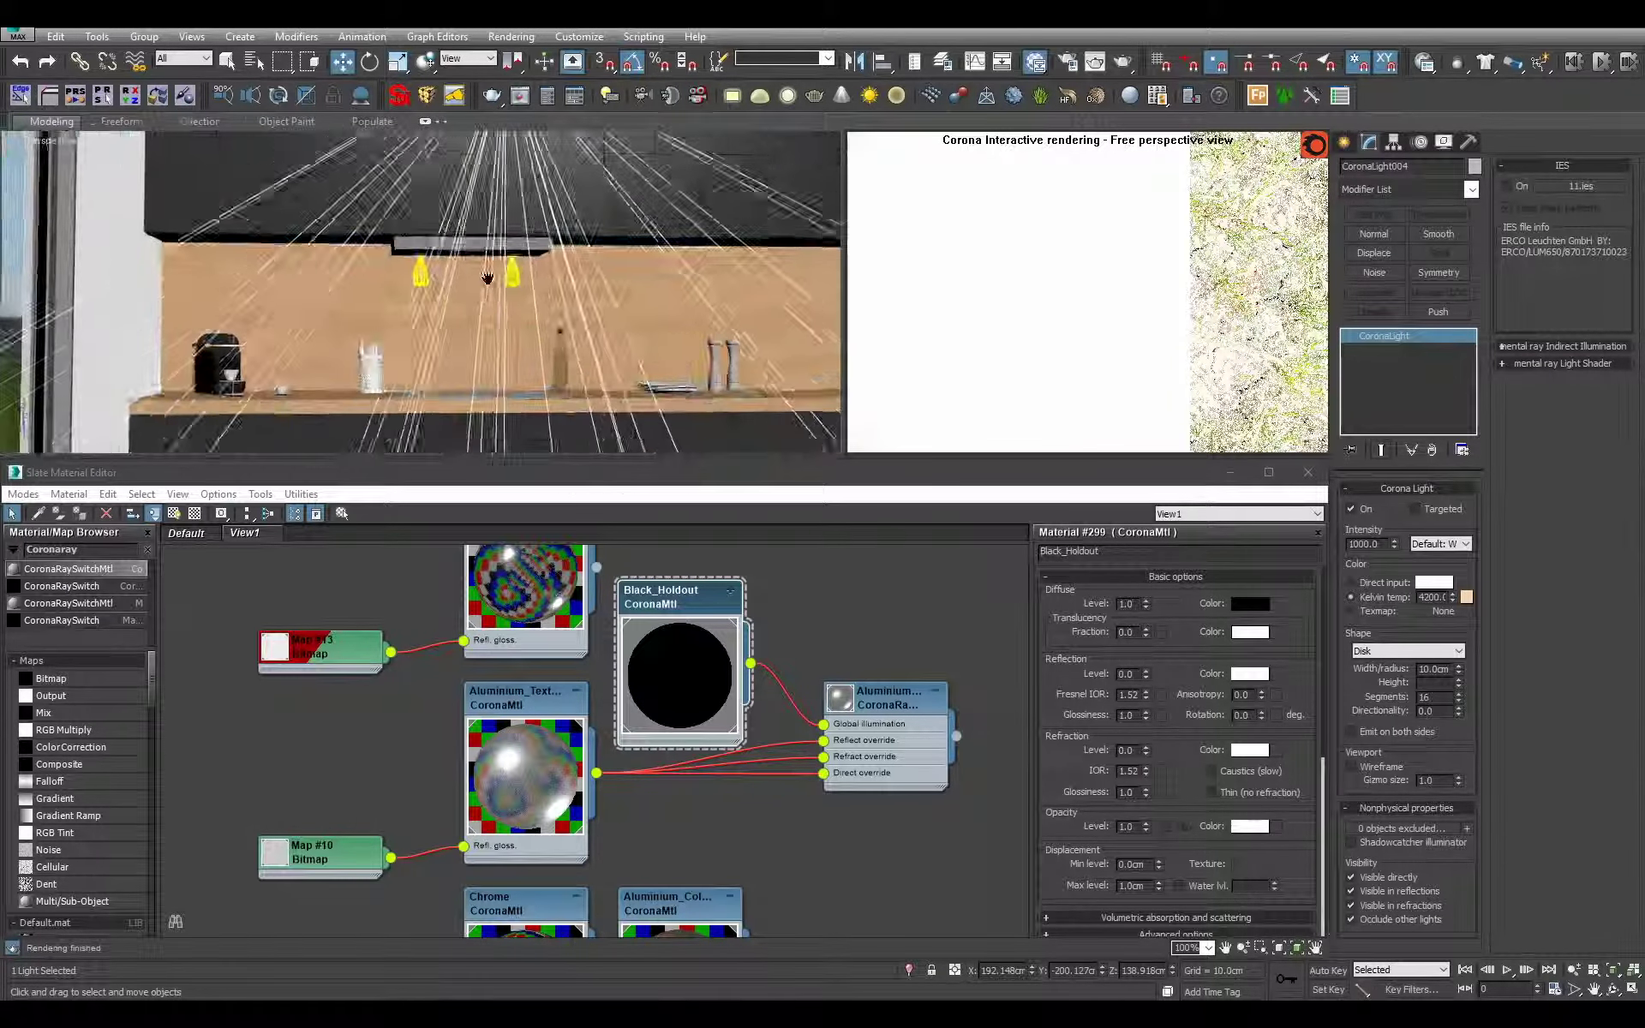
scroll(496, 293, up, 2)
mouse_move(496, 293)
alt+middle_down()
mouse_move(514, 343)
mouse_move(488, 317)
alt+middle_up()
double_click(1435, 669)
text(6)
key(Return)
- Raise the pendant light slightly inside its shade in the front view, to a height of about 140.5 cm
scroll(488, 317, down, 3)
middle_drag(467, 240, 464, 308)
key(f)
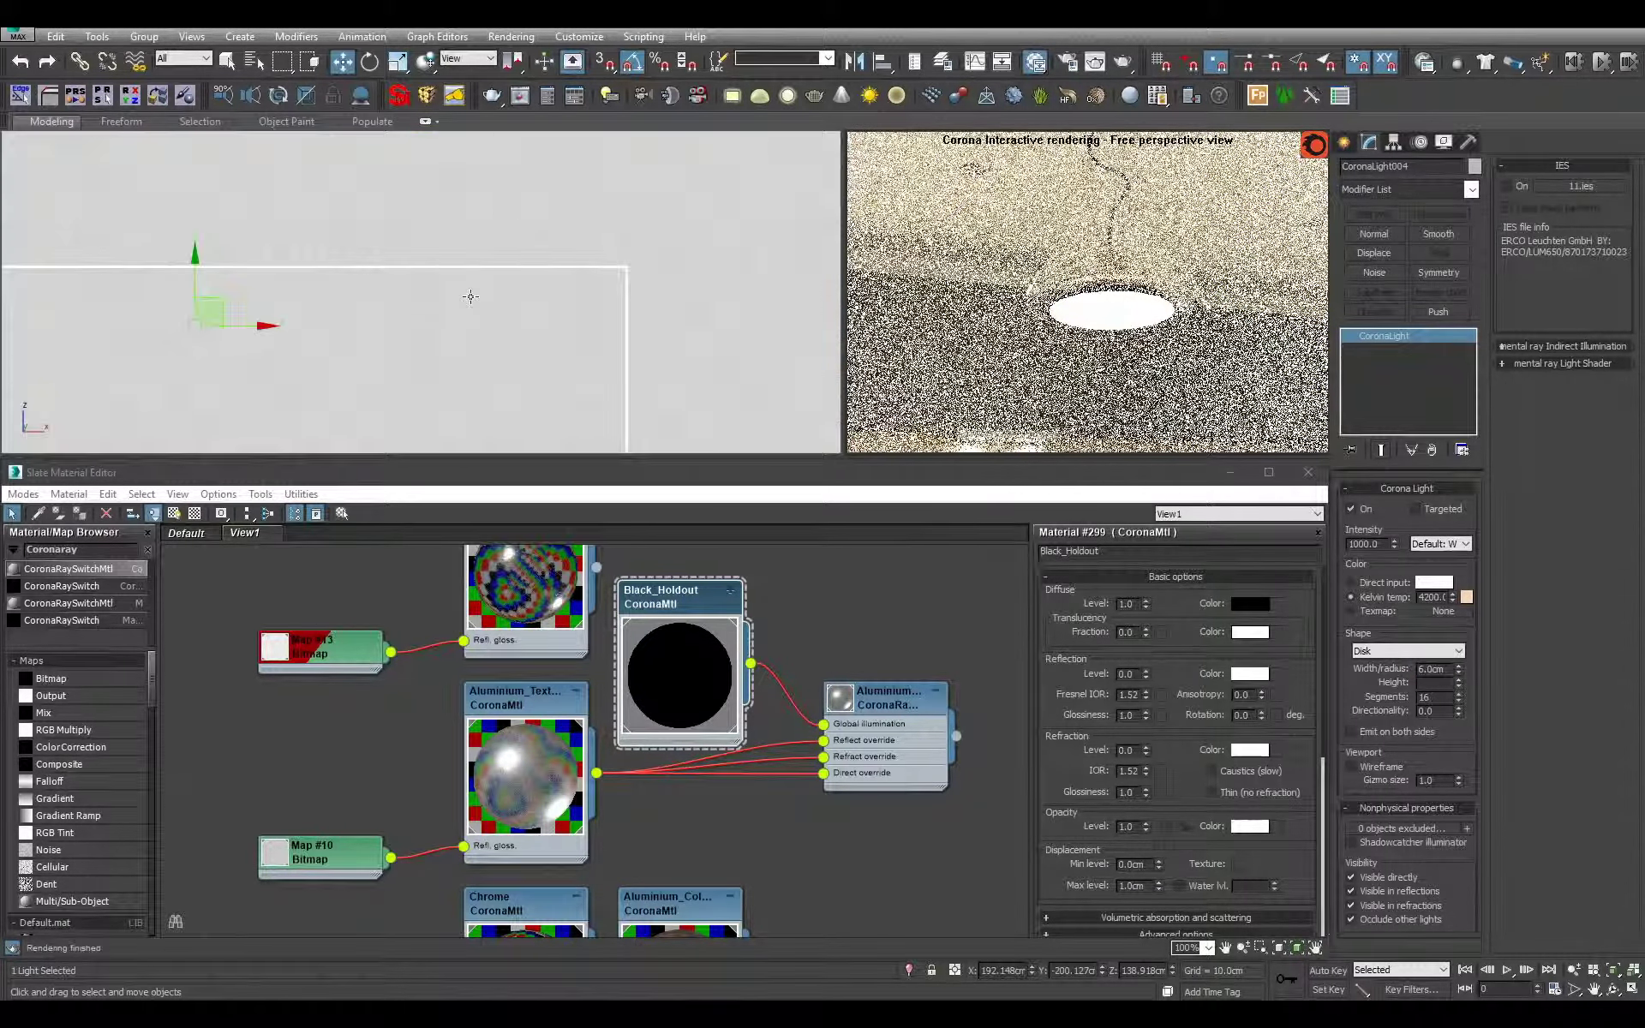
scroll(430, 239, down, 5)
scroll(431, 240, up, 8)
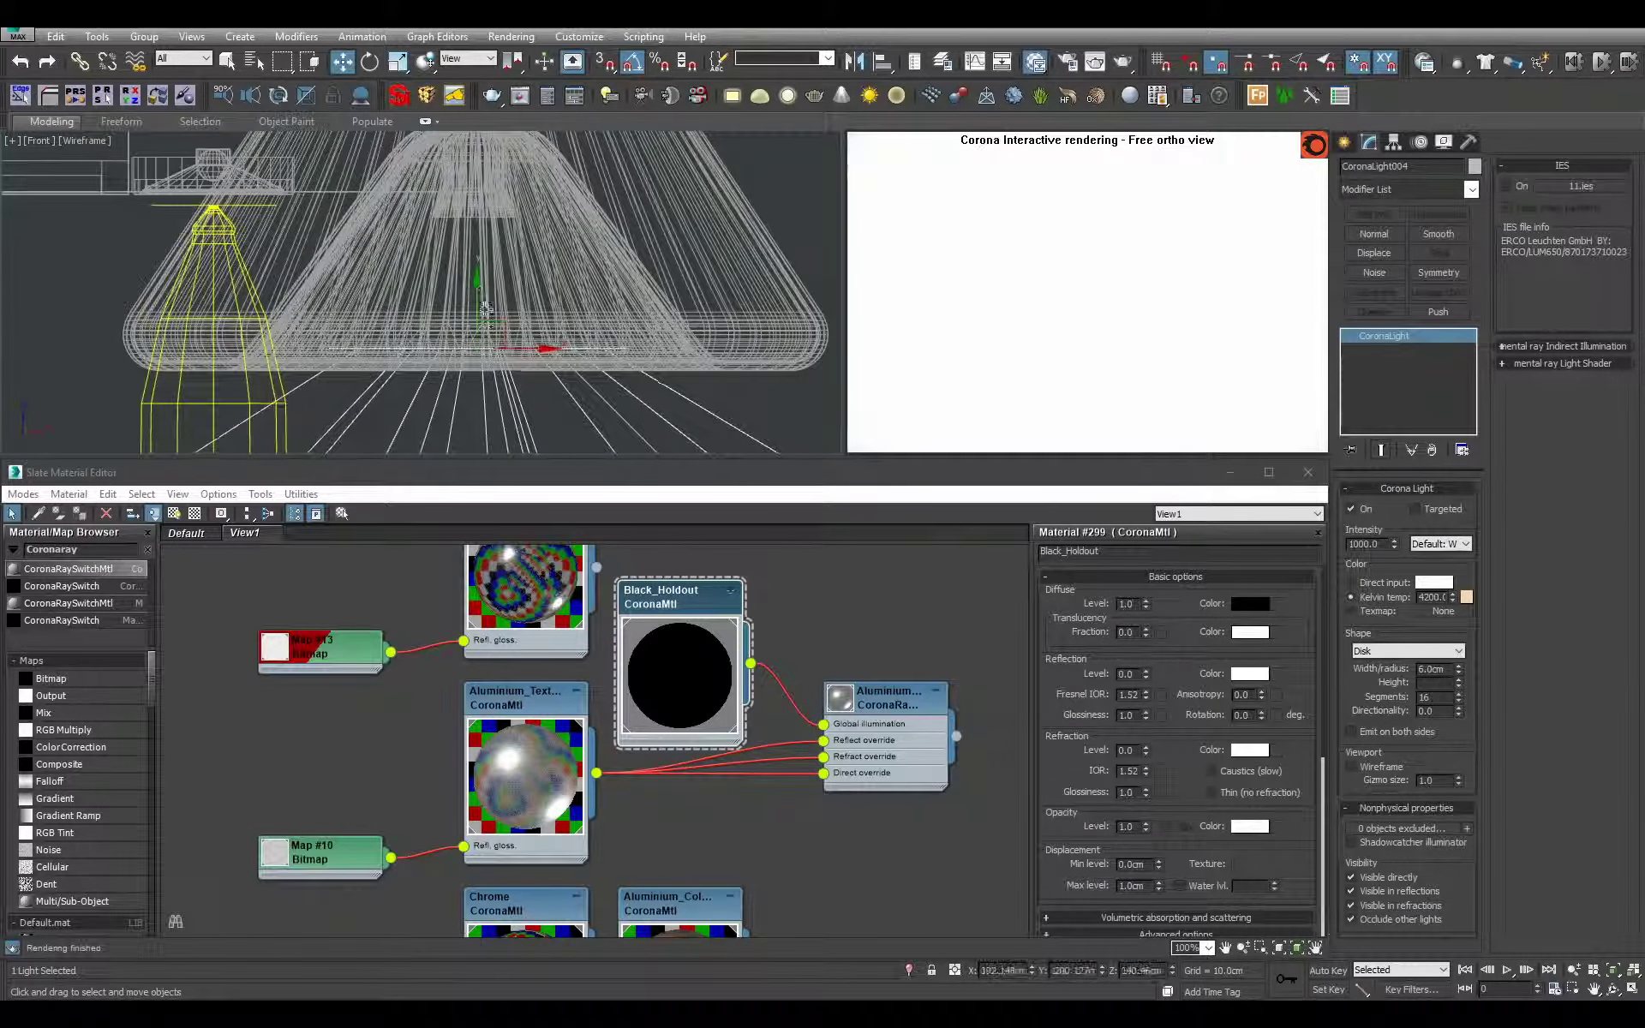
- Clone the pendant light as an instance onto the middle dining pendant
key(t)
scroll(343, 308, down, 5)
middle_drag(343, 309, 602, 314)
scroll(624, 321, up, 2)
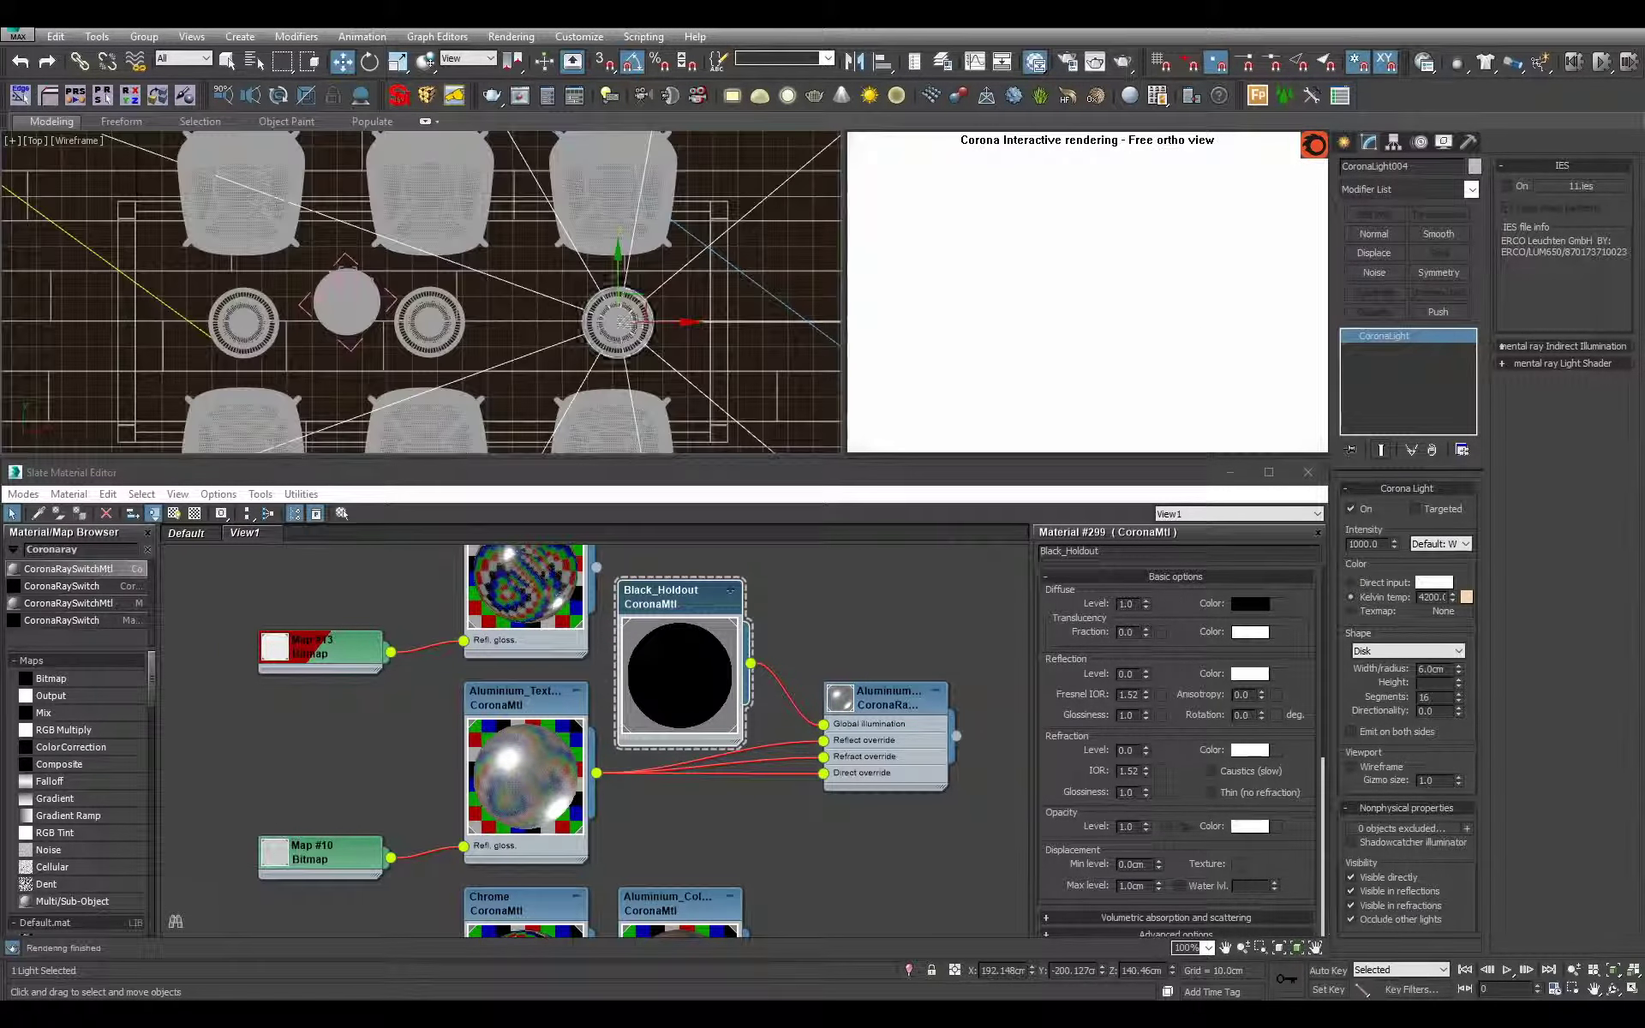
shift+drag(664, 325, 484, 322)
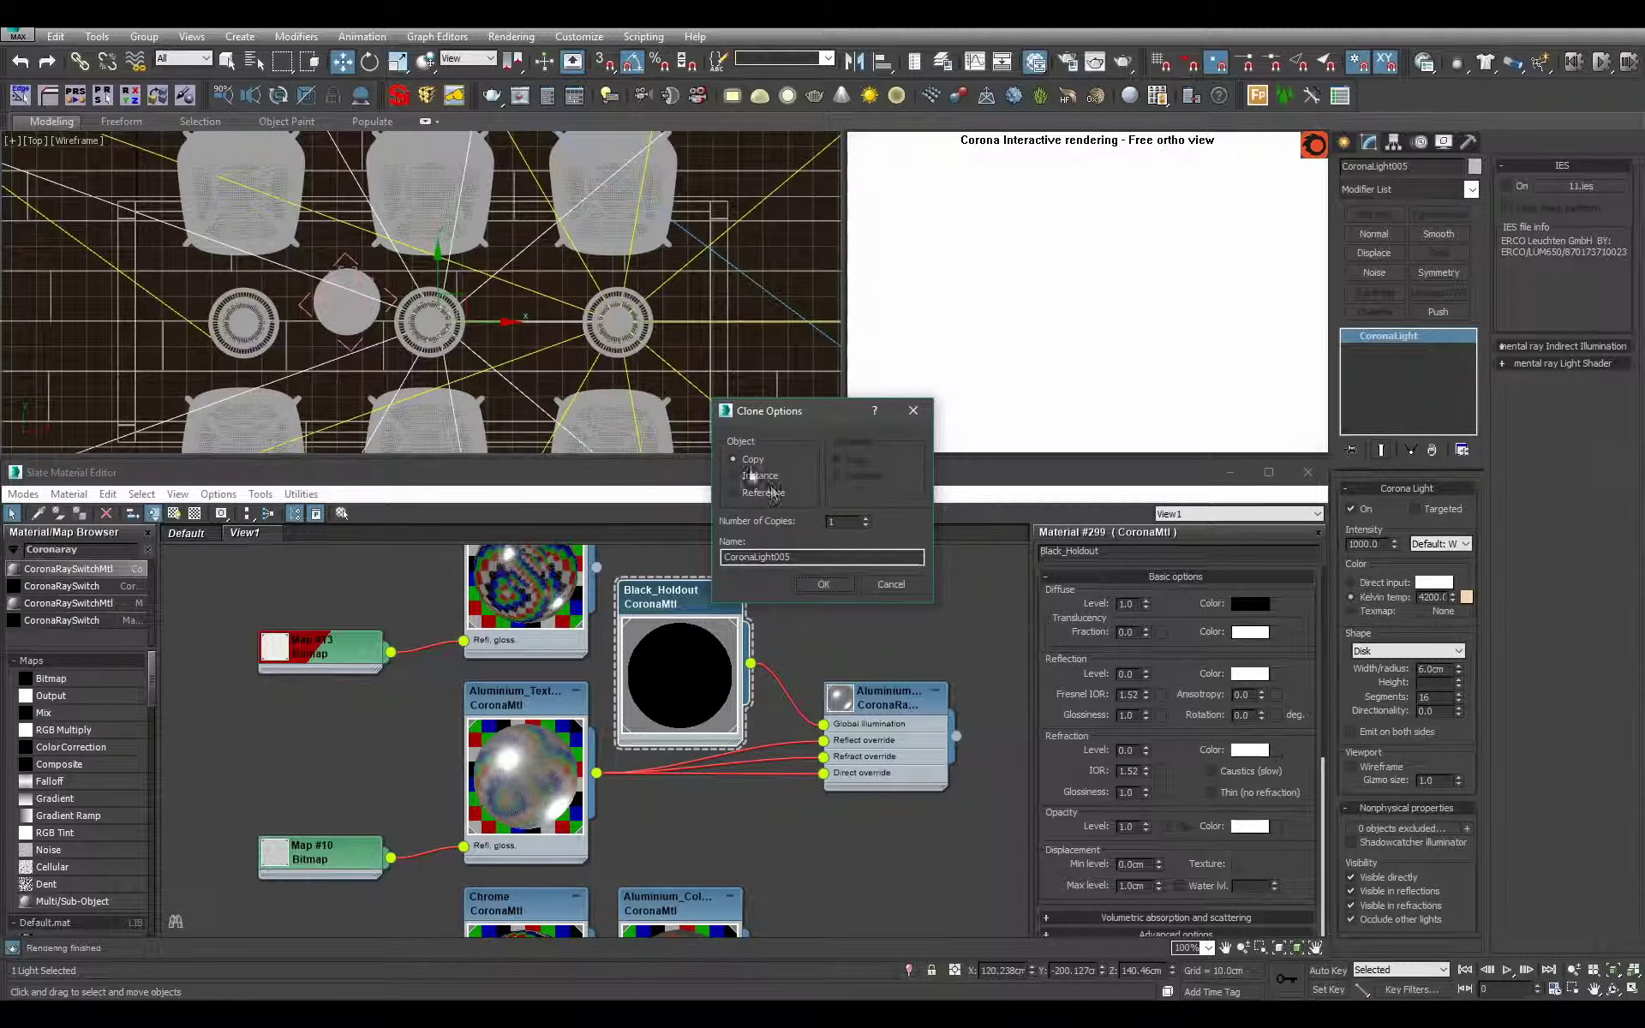
click(810, 583)
- Clone the middle pendant's light as an instance onto the remaining dining pendant and centre it on that lamp
scroll(634, 351, up, 3)
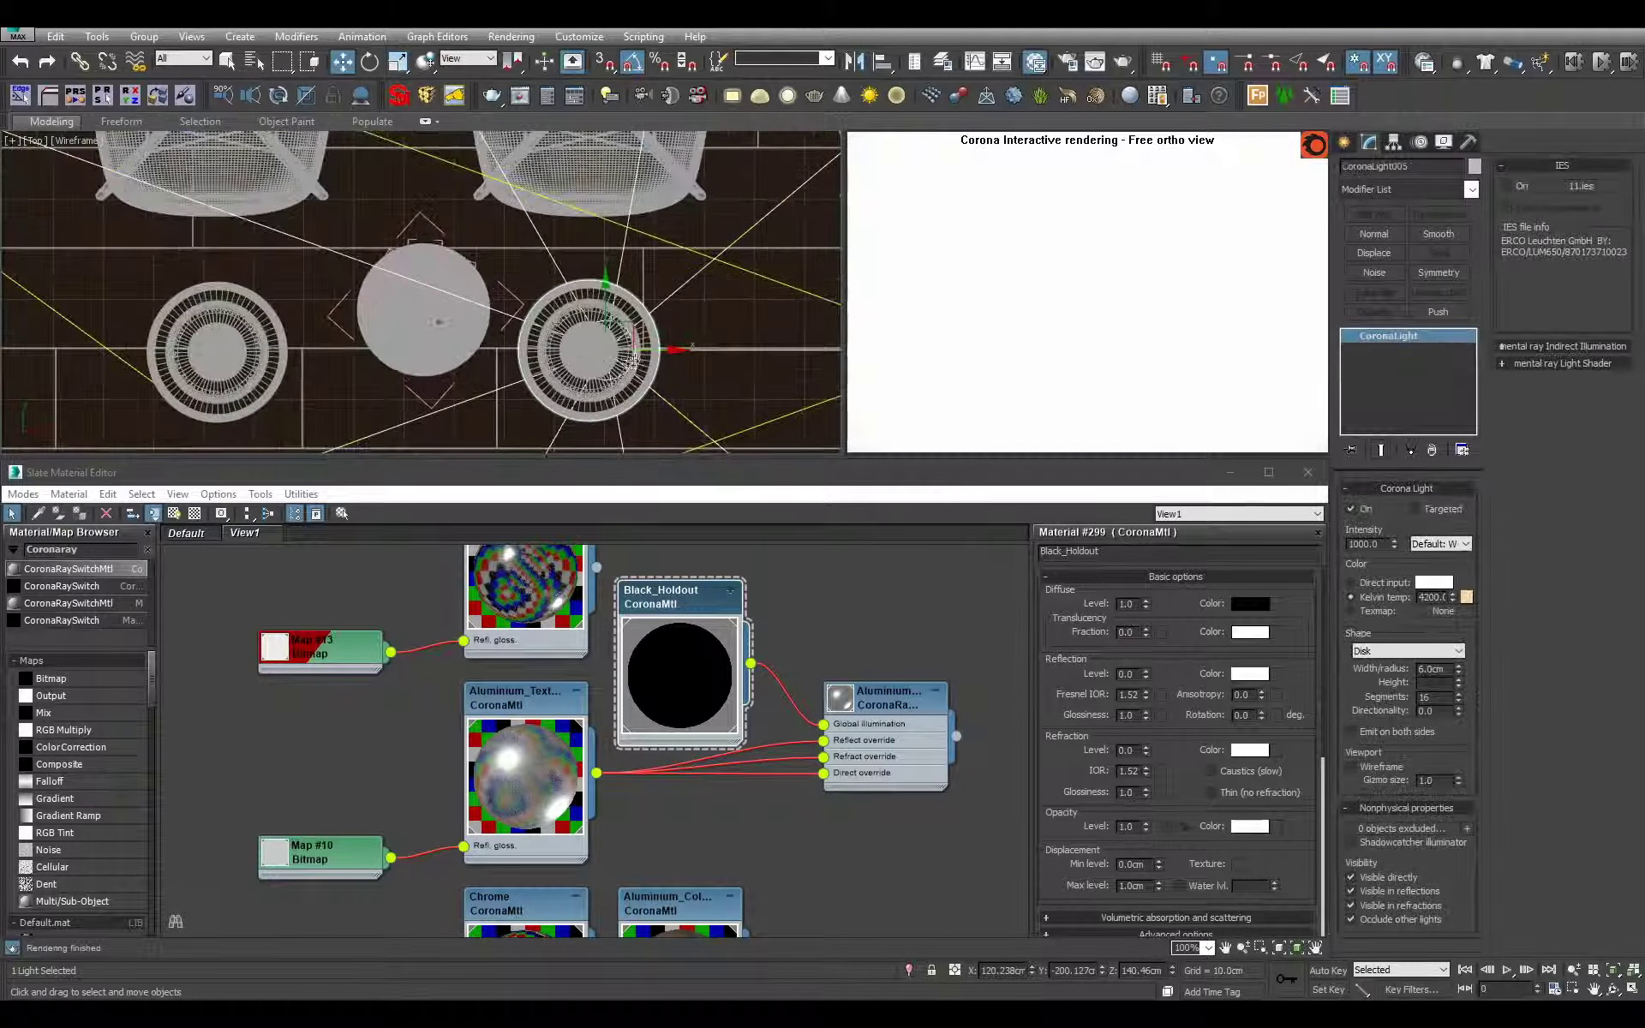
middle_drag(634, 351, 664, 342)
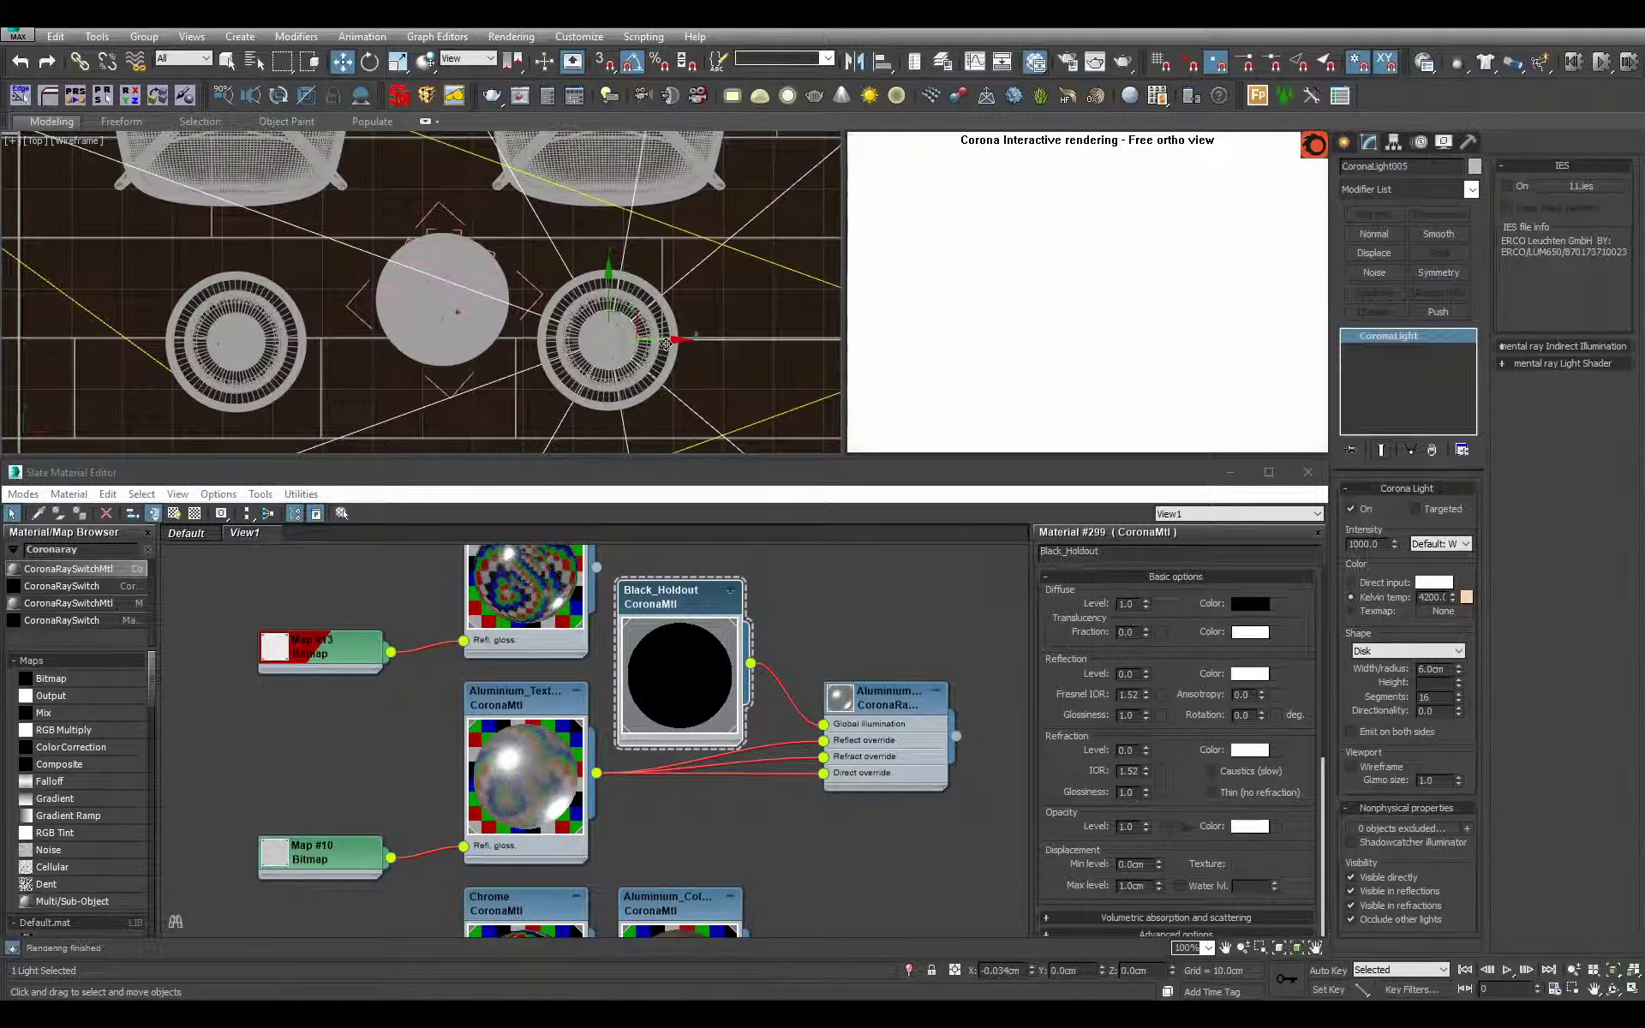
shift+drag(662, 341, 237, 340)
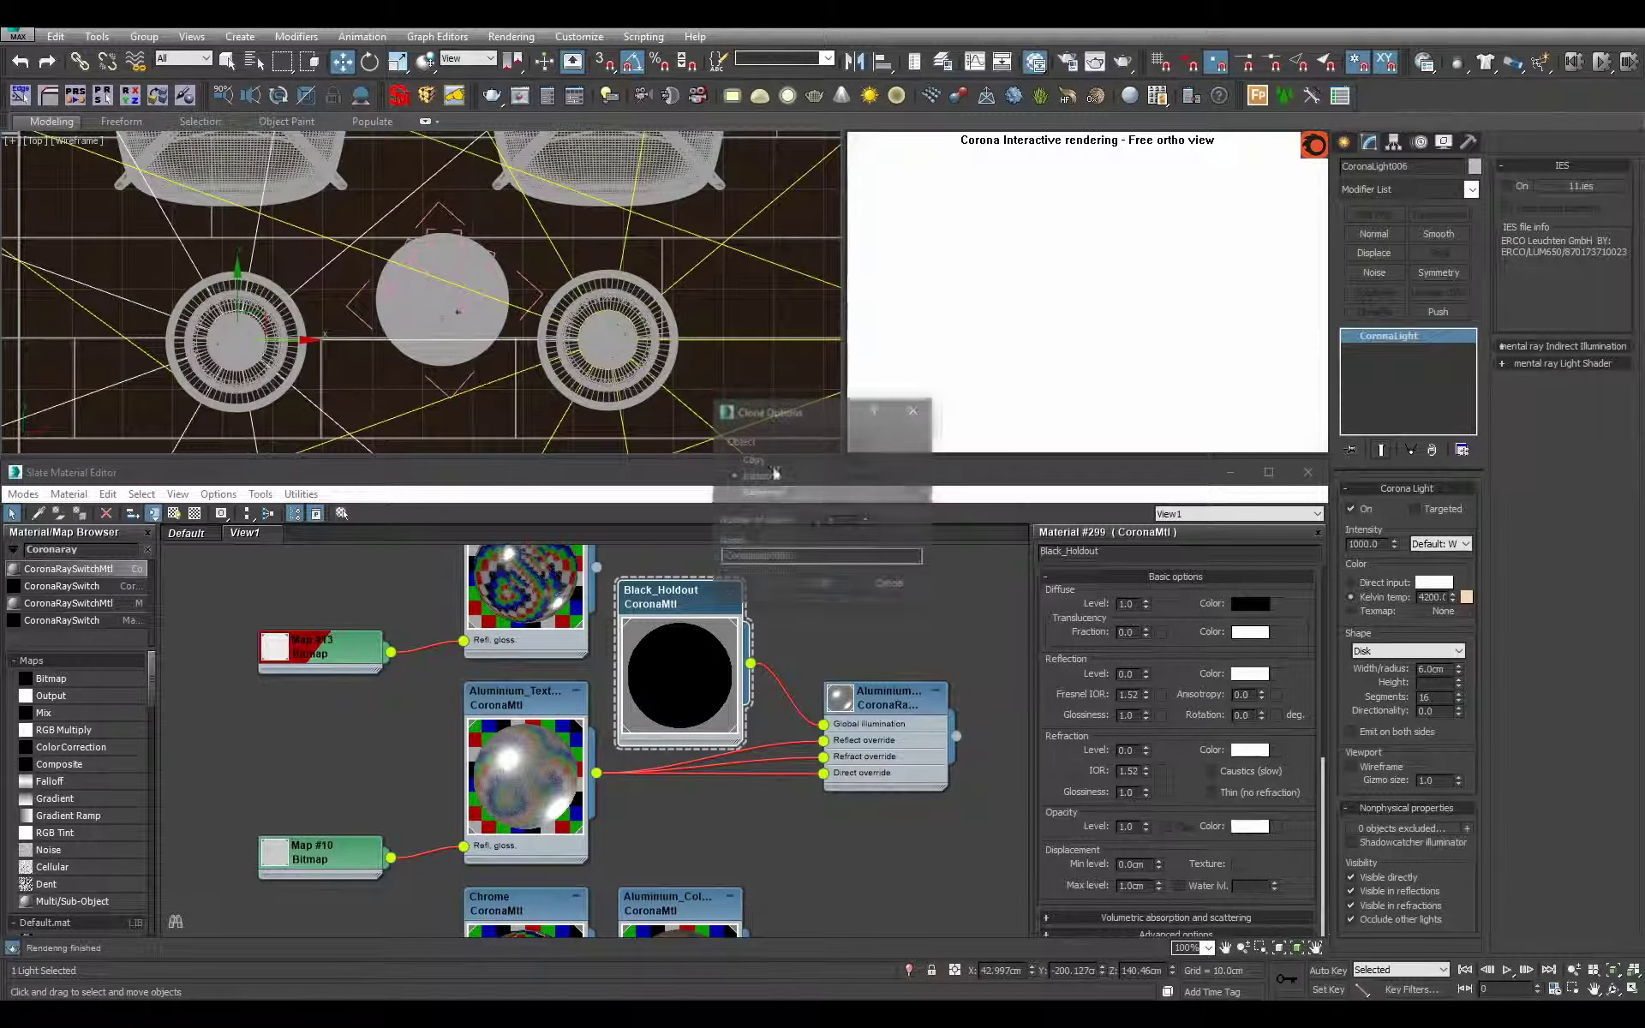
key(Return)
scroll(408, 310, up, 4)
middle_drag(137, 363, 577, 286)
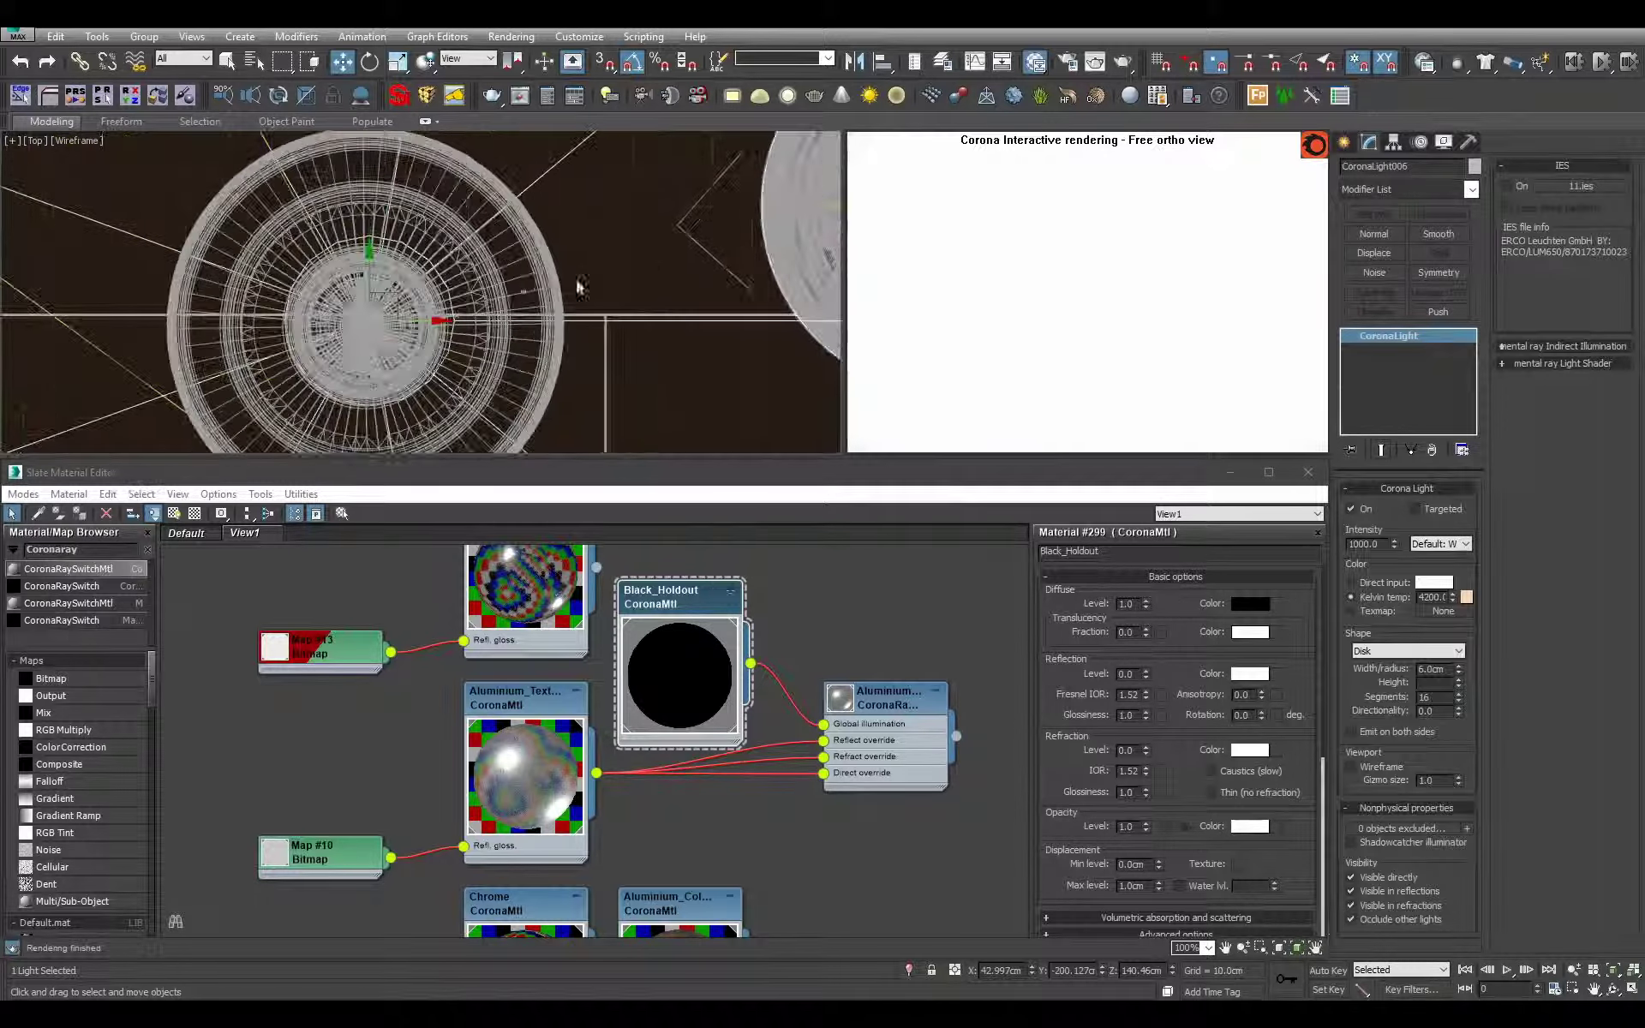
drag(397, 294, 388, 295)
scroll(437, 293, down, 6)
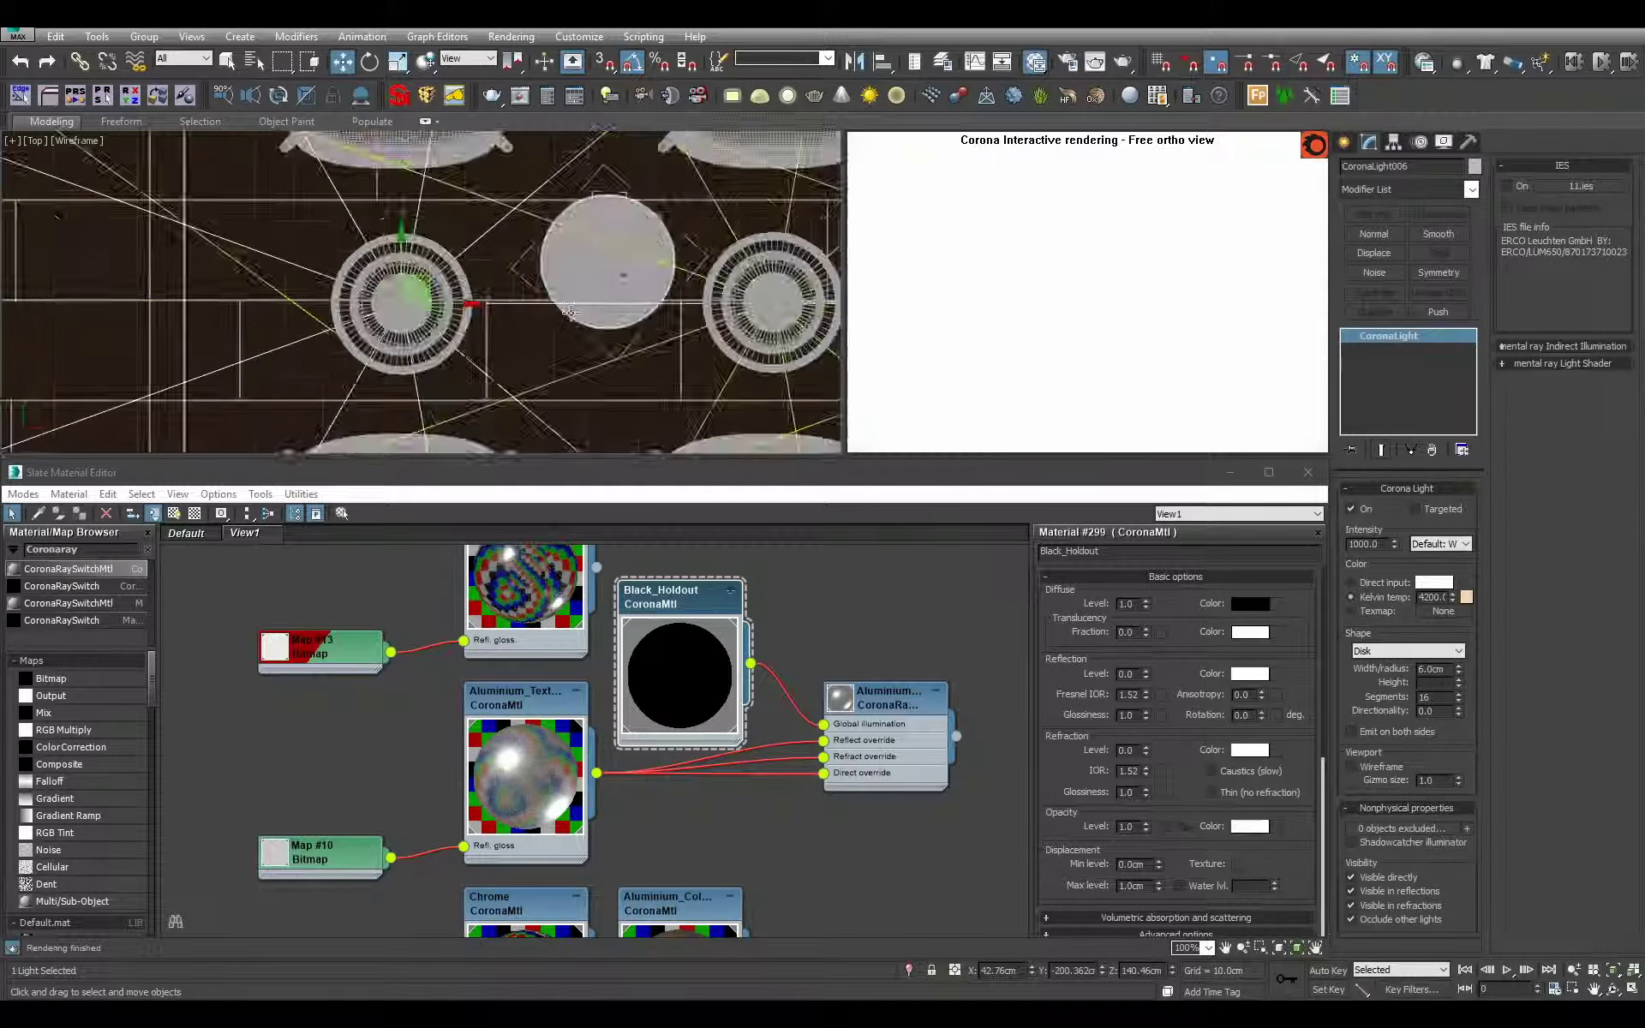
- In the camera view, try an intensity of 2000 for the pendant lights and settle on 1500
key(c)
key(q)
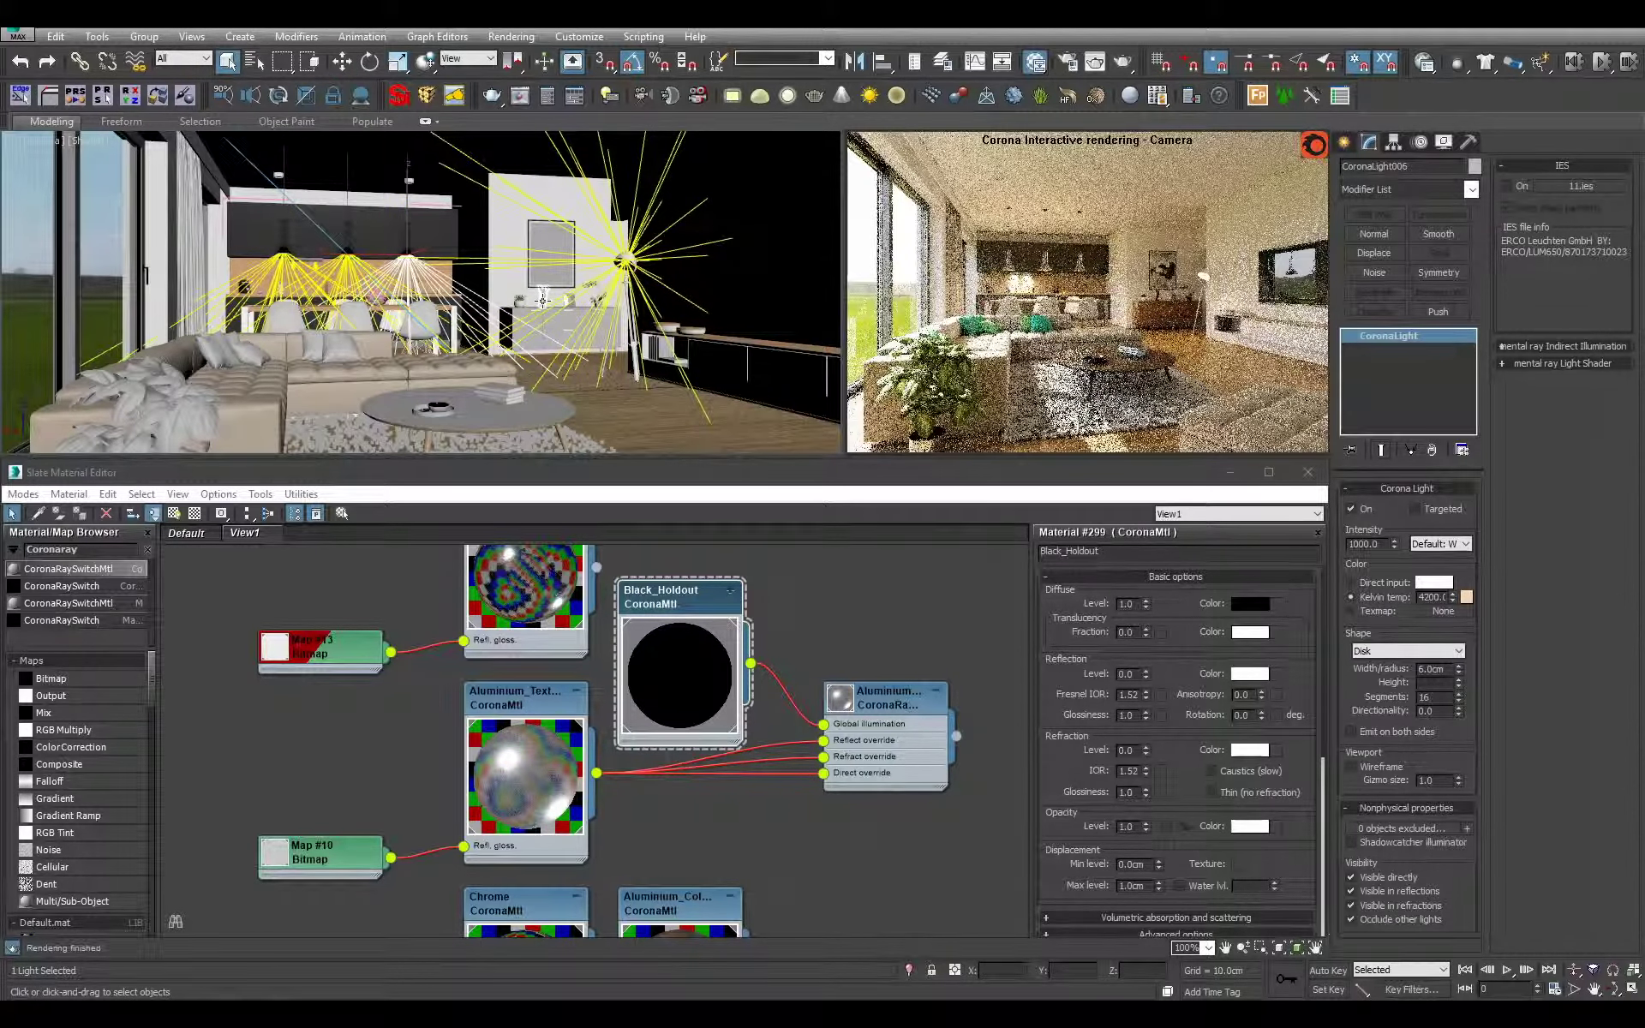
double_click(1364, 543)
text(2000)
key(Return)
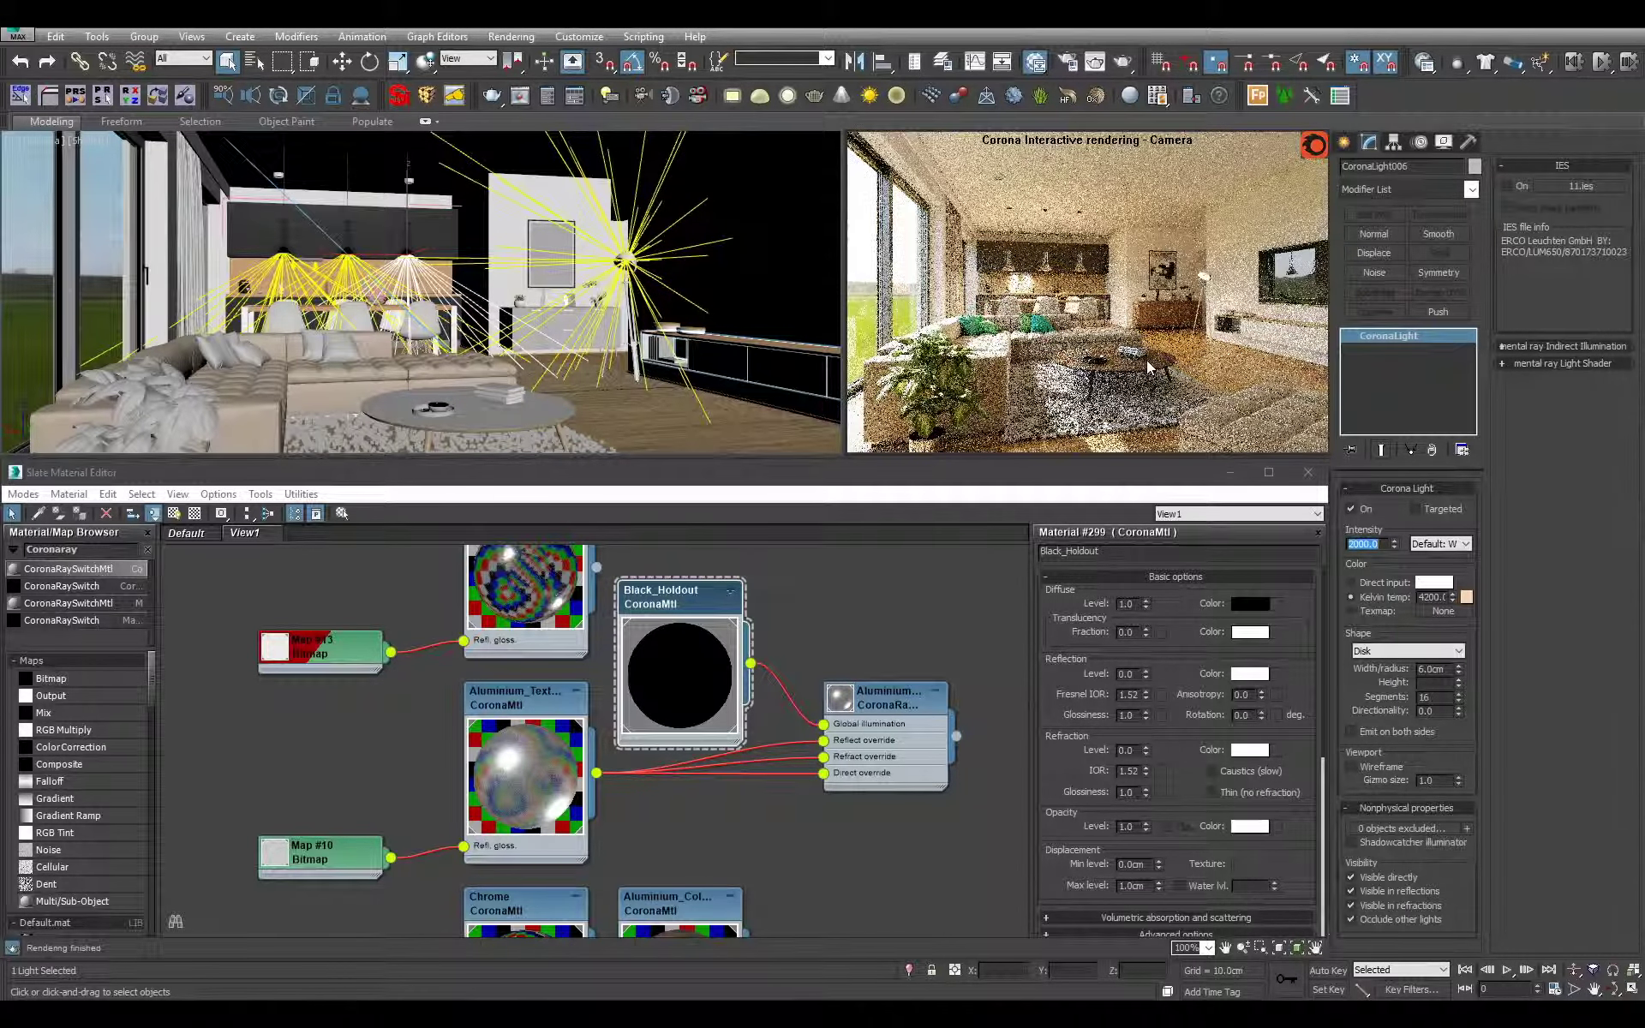
text(1500)
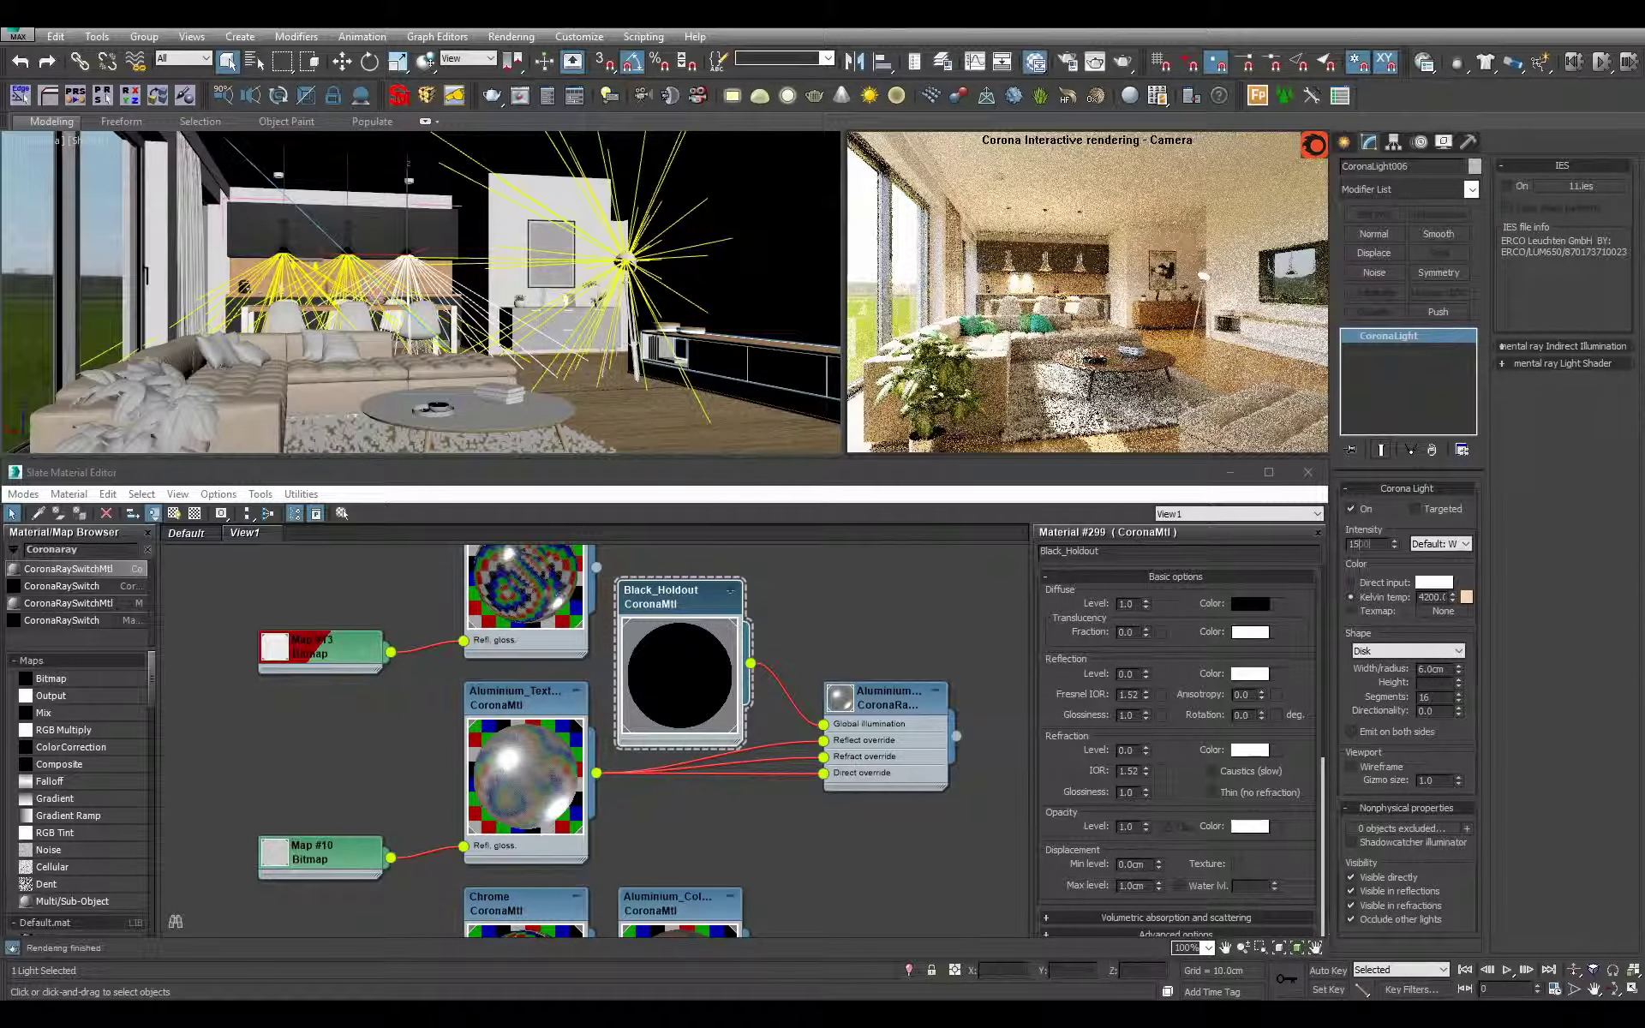
key(Return)
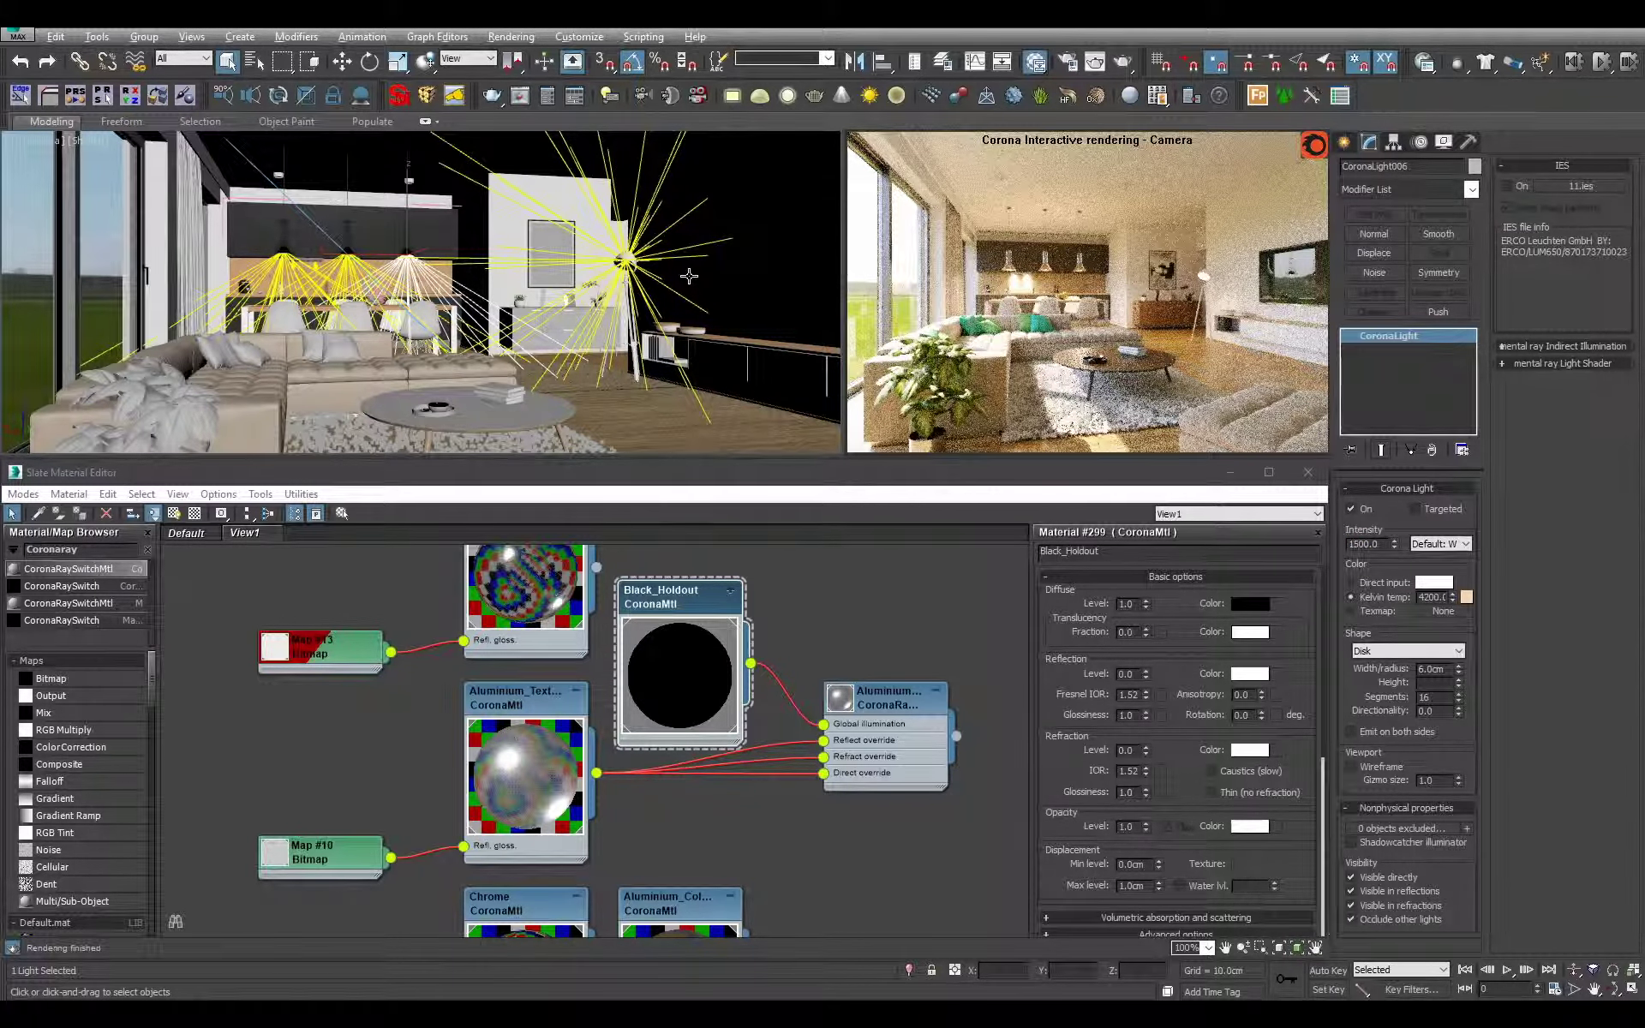
- Open the Scene Explorer and filter its object list to lights only
click(341, 512)
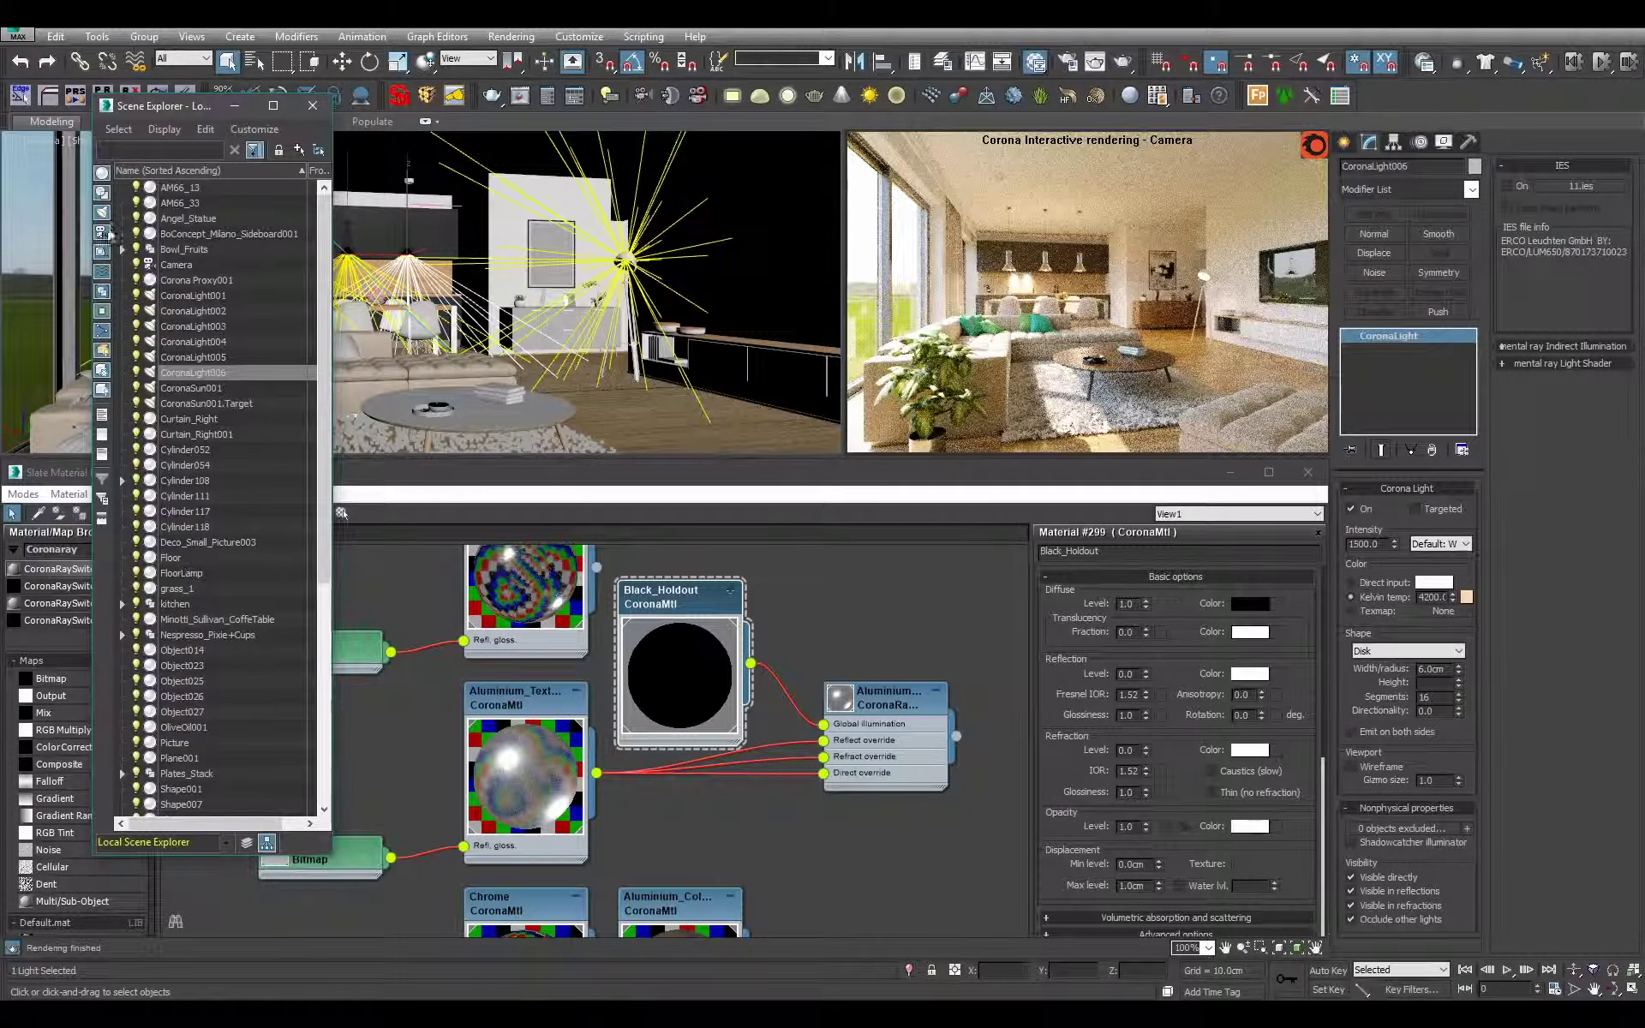
click(102, 433)
click(102, 212)
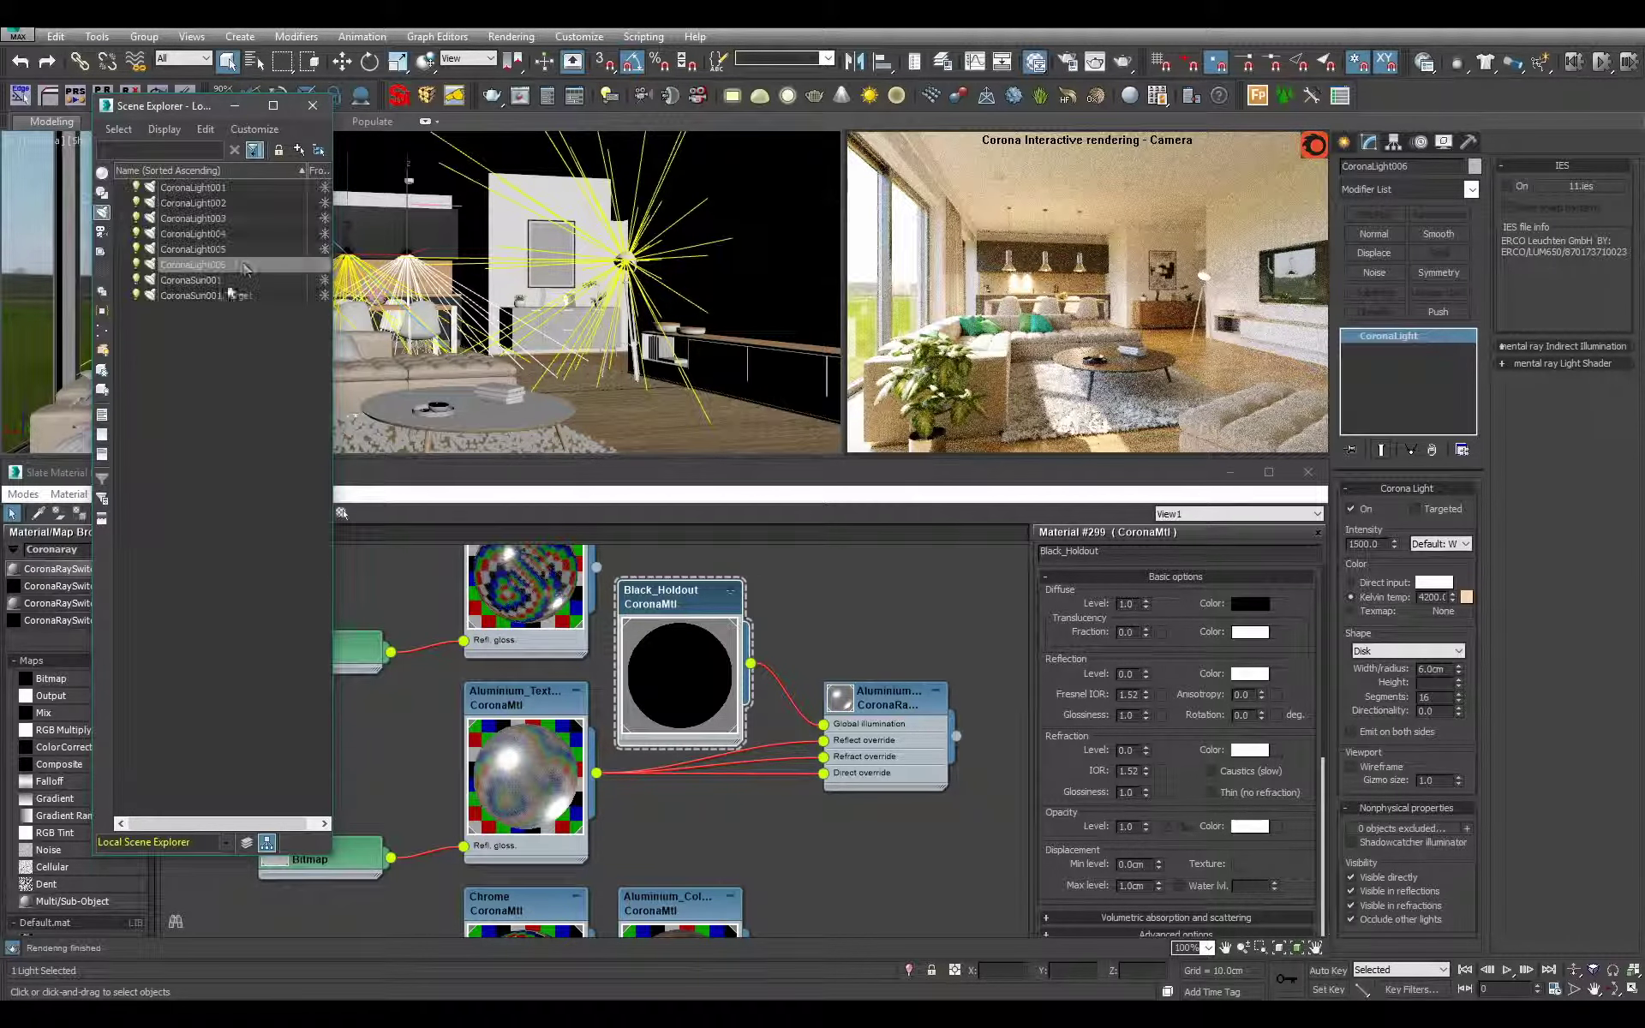
- Rename the floor lamp's light, CoronaLight001, as Light_Floor_Lamp
click(195, 188)
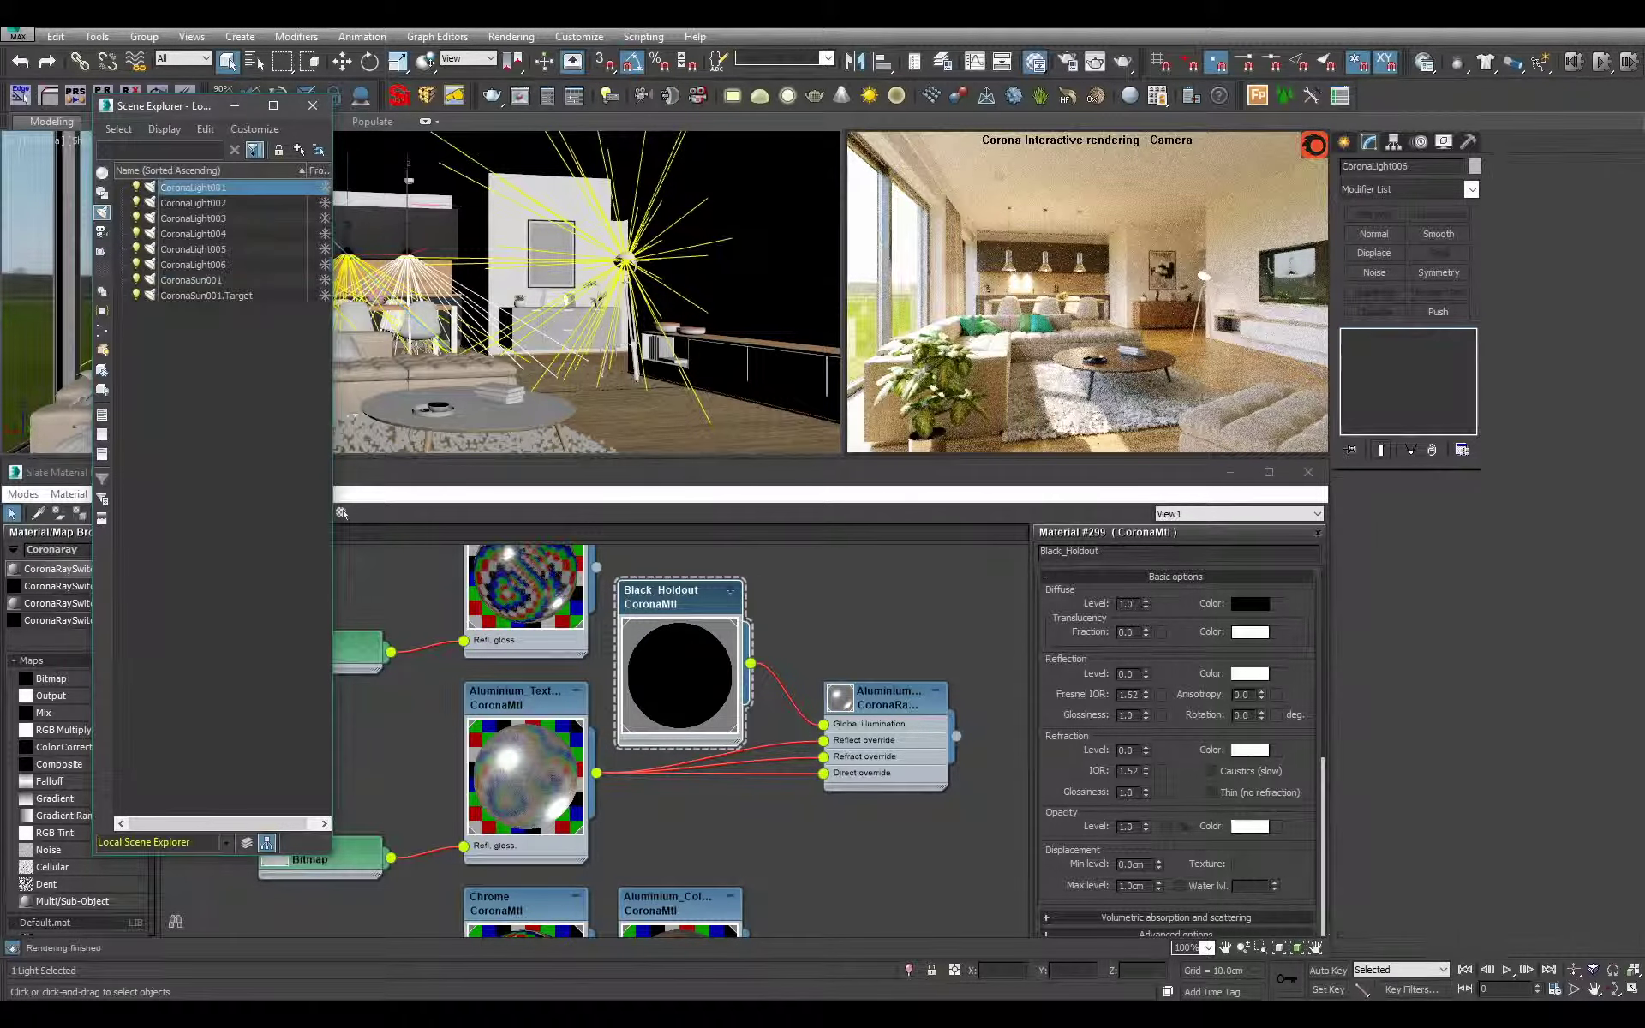
click(1392, 166)
text(fl)
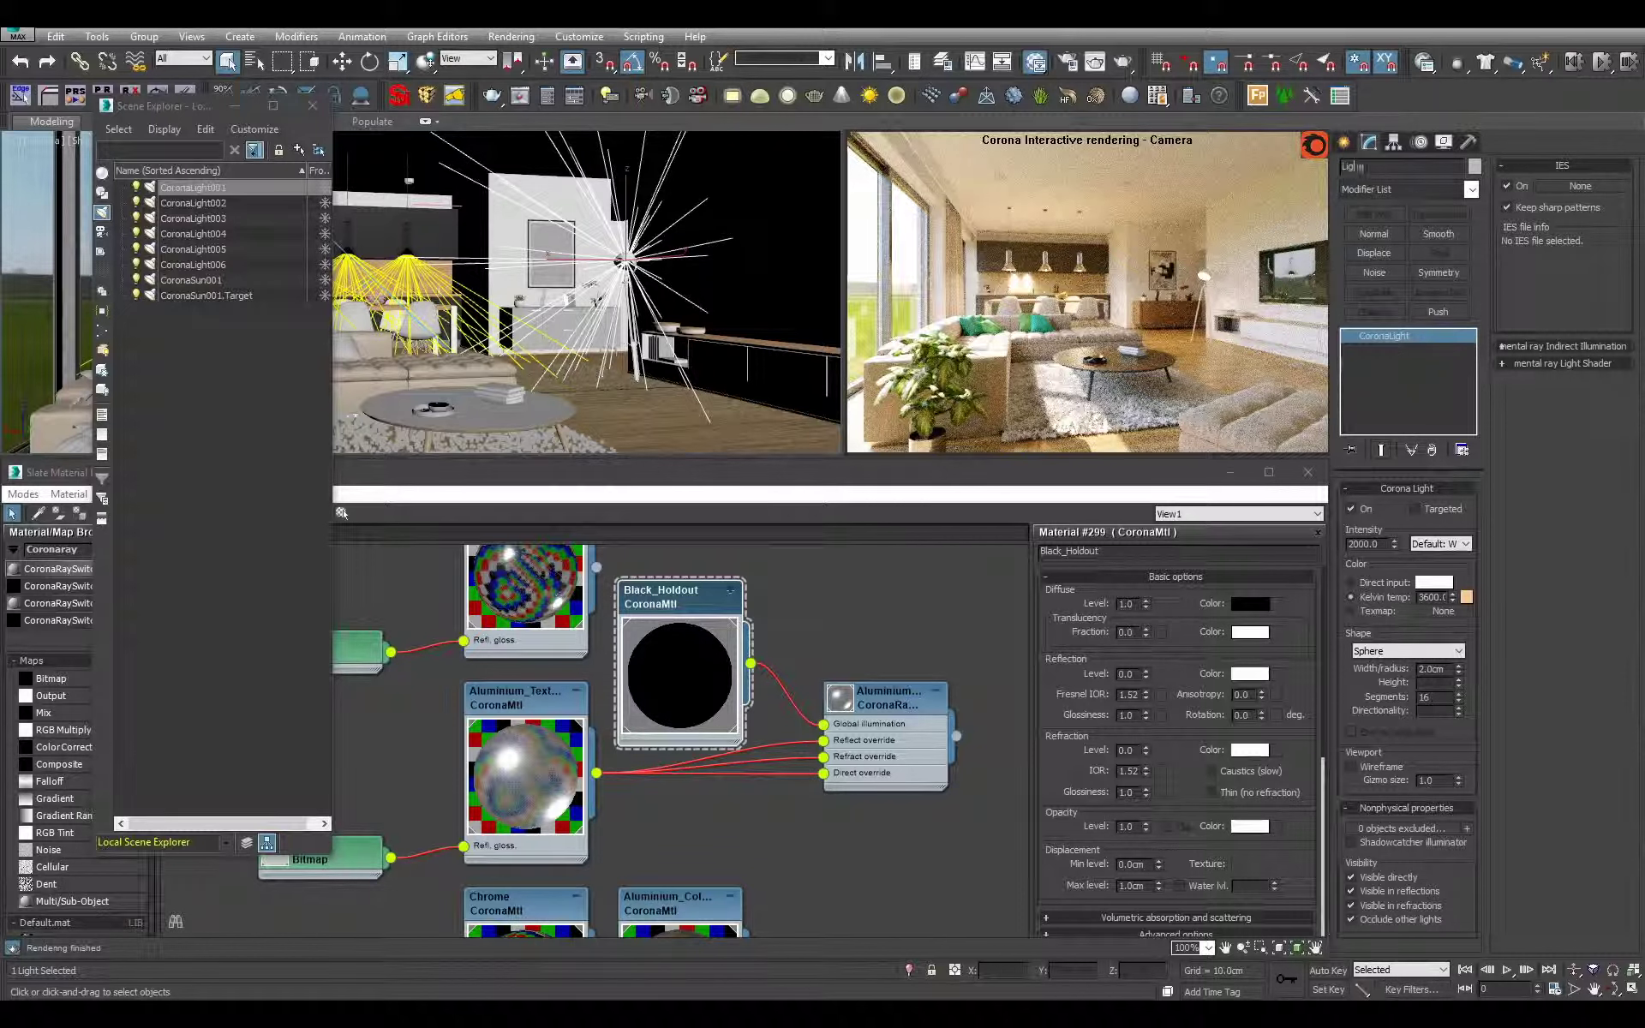
text(ght_Lamp)
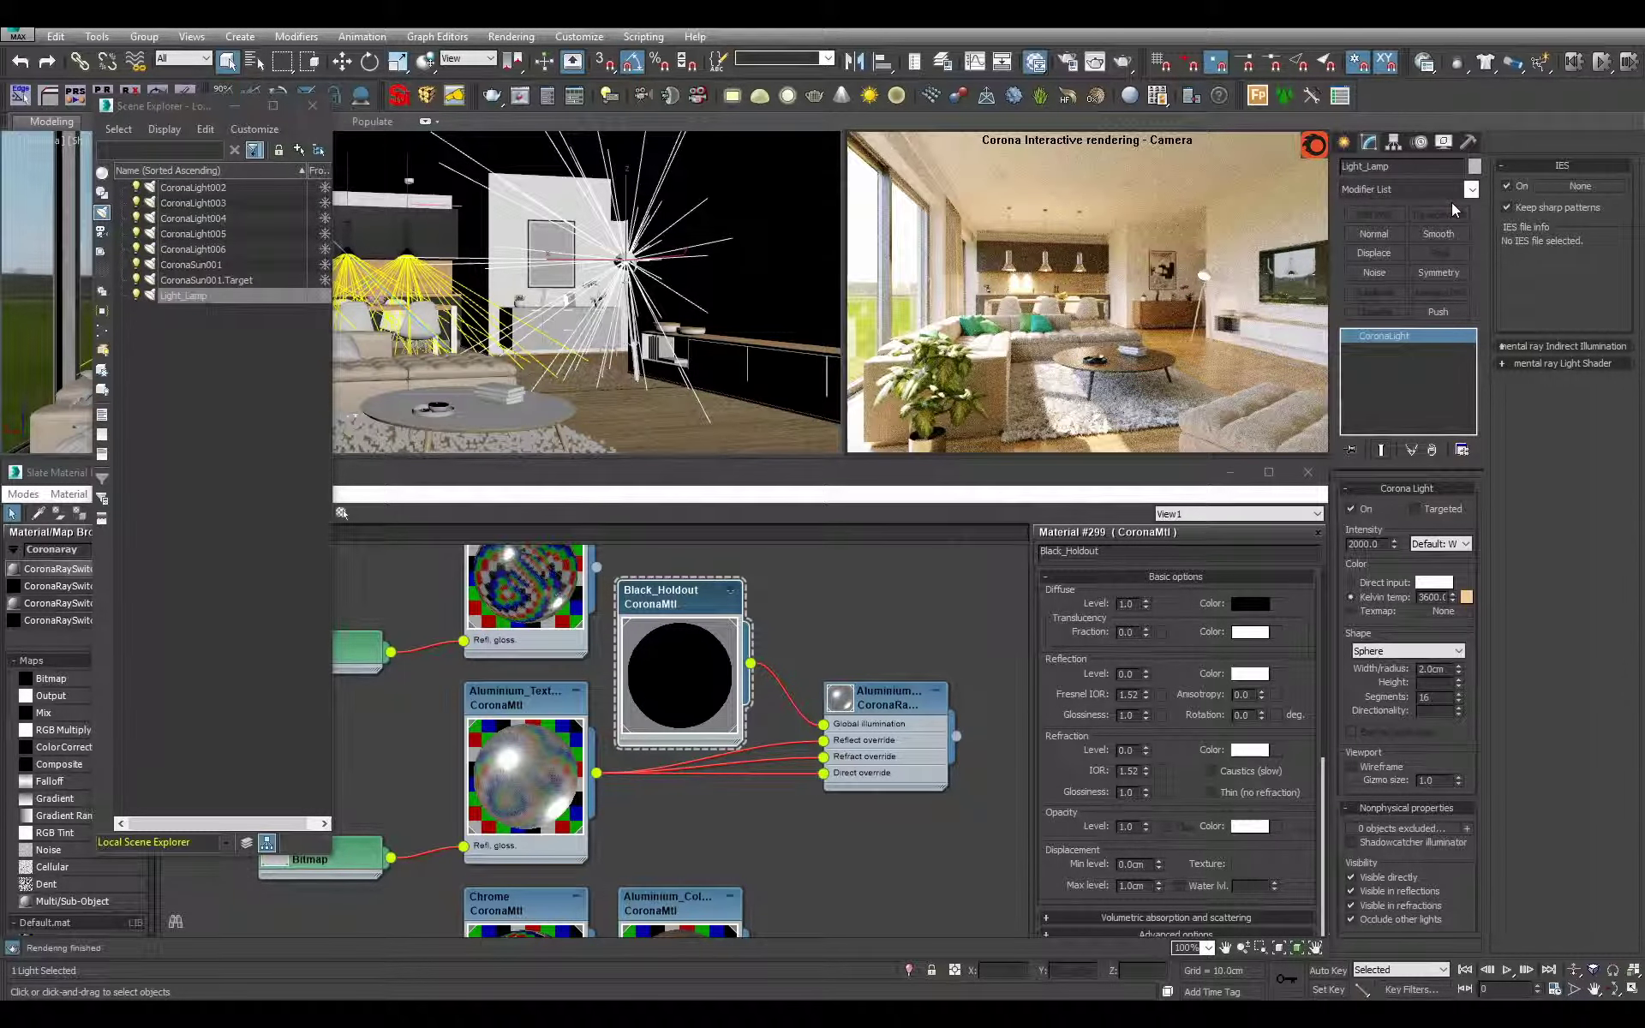
click(1369, 166)
text(Floor_)
- Rename the CoronaSun001 light as Sun
click(206, 265)
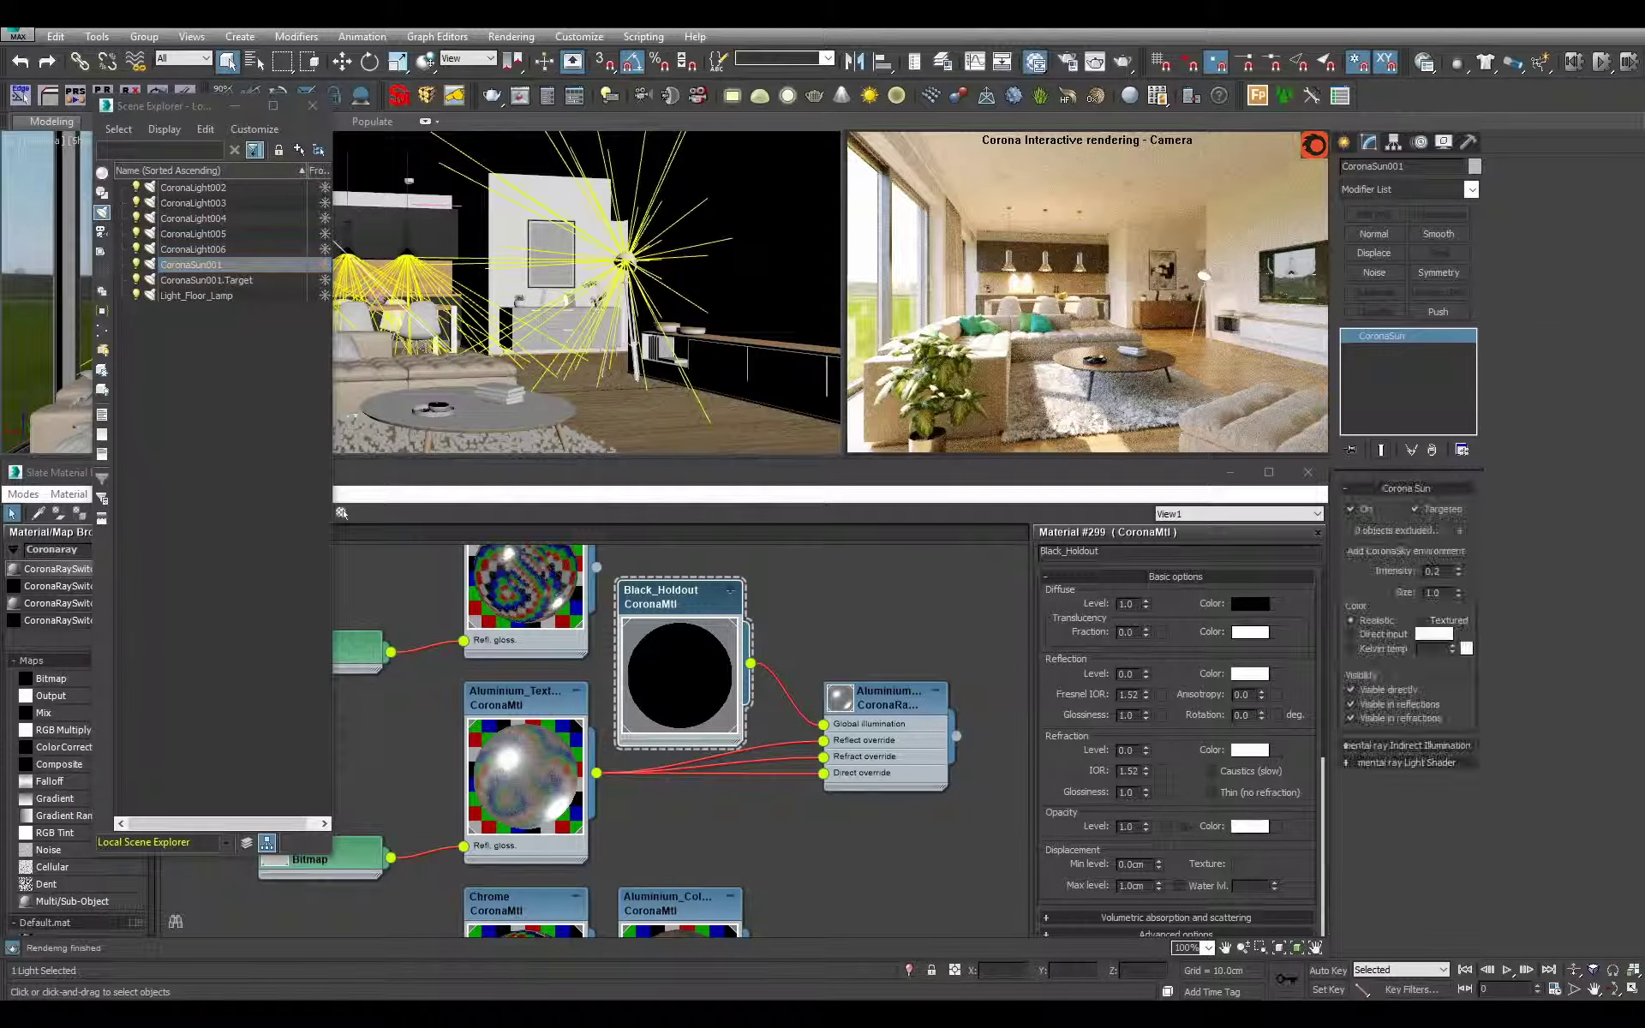
text(Sun)
key(Return)
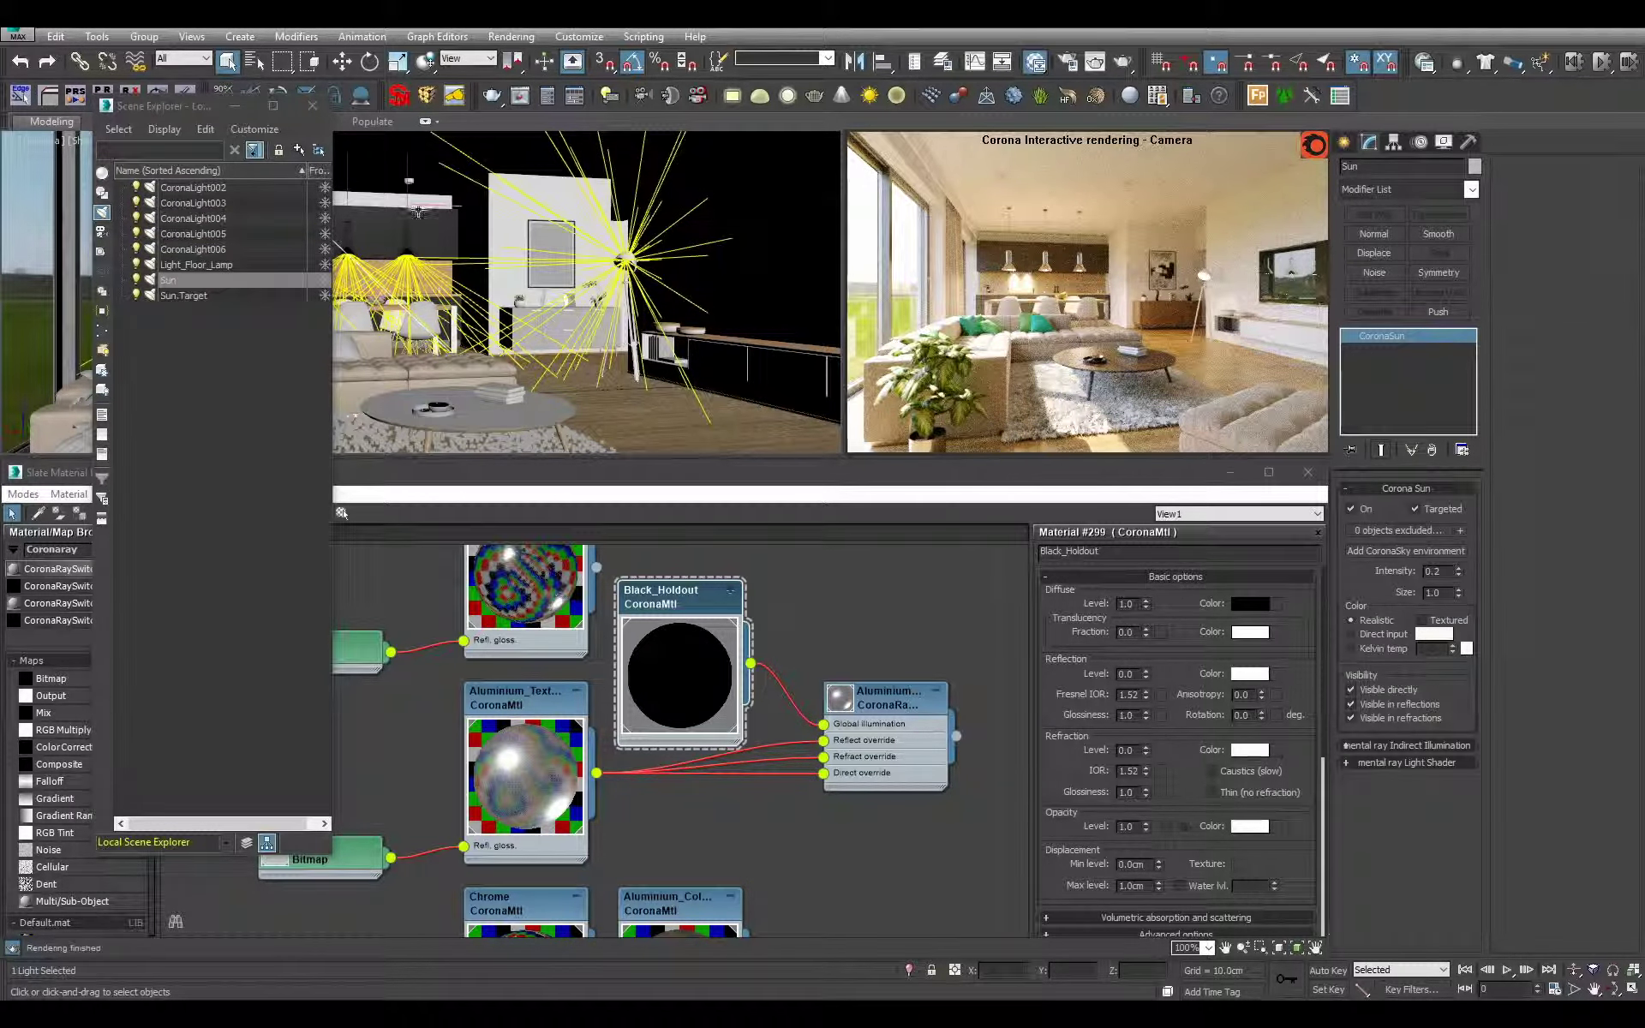
- Batch-rename the two range hood lights, CoronaLight002 and CoronaLight003, with the base name Light_Cook_Hood_IES and numbering enabled
click(192, 187)
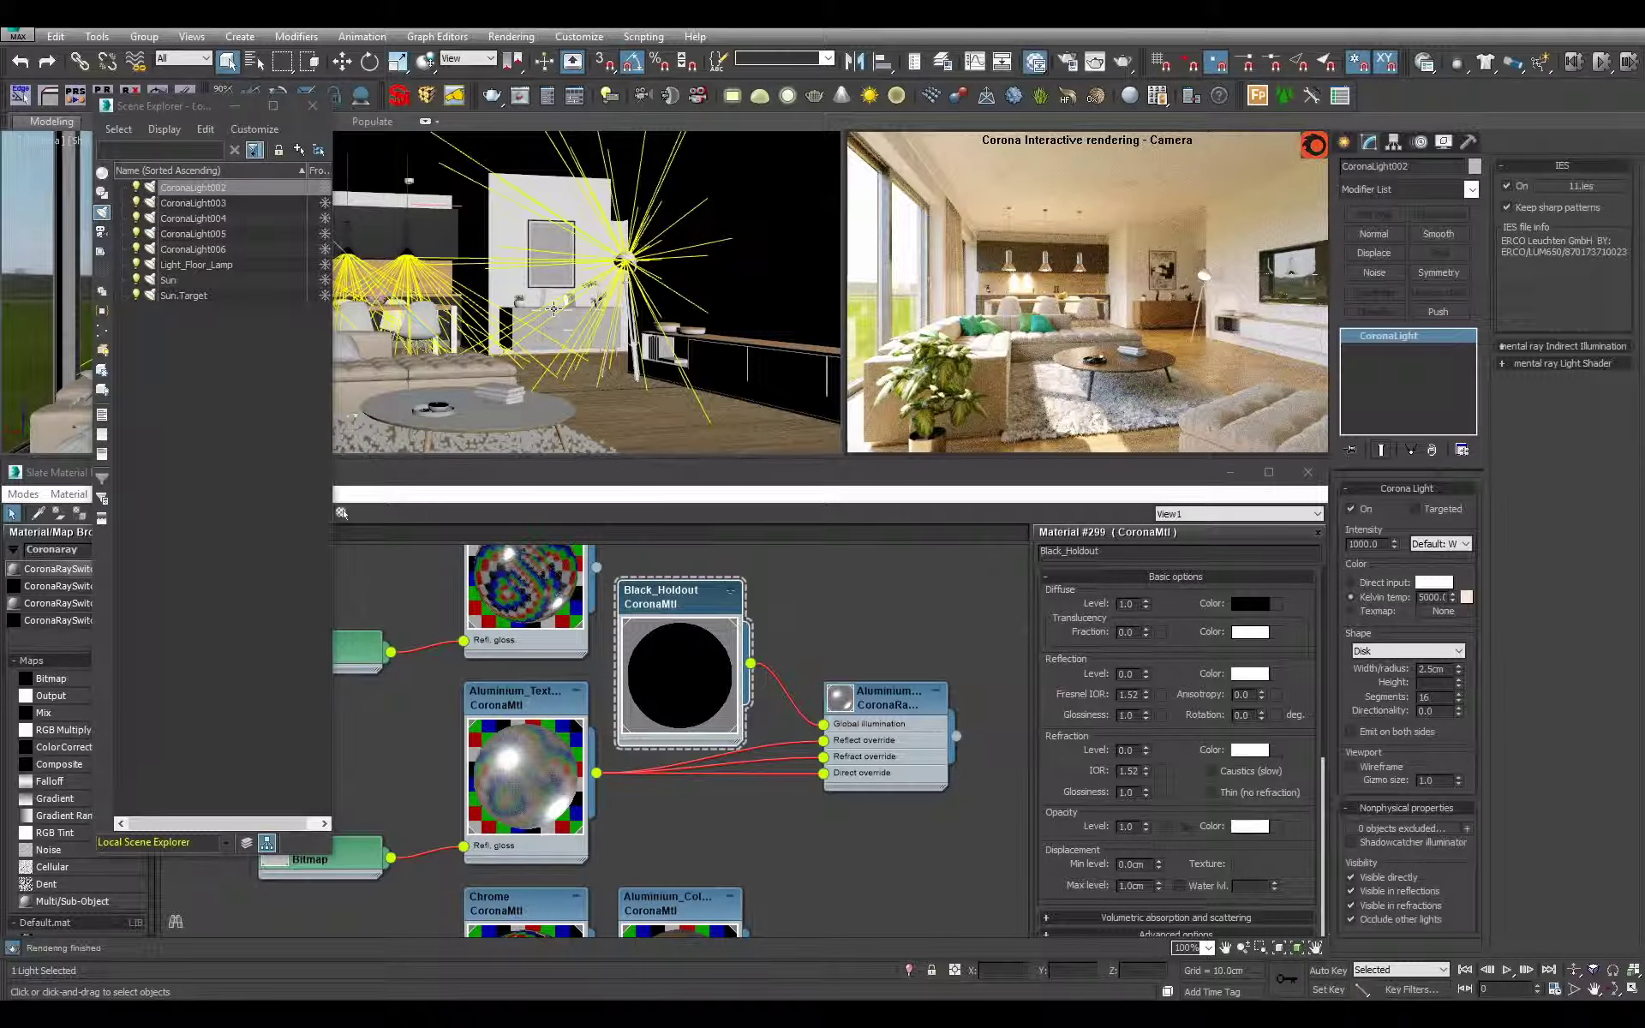
ctrl+click(653, 267)
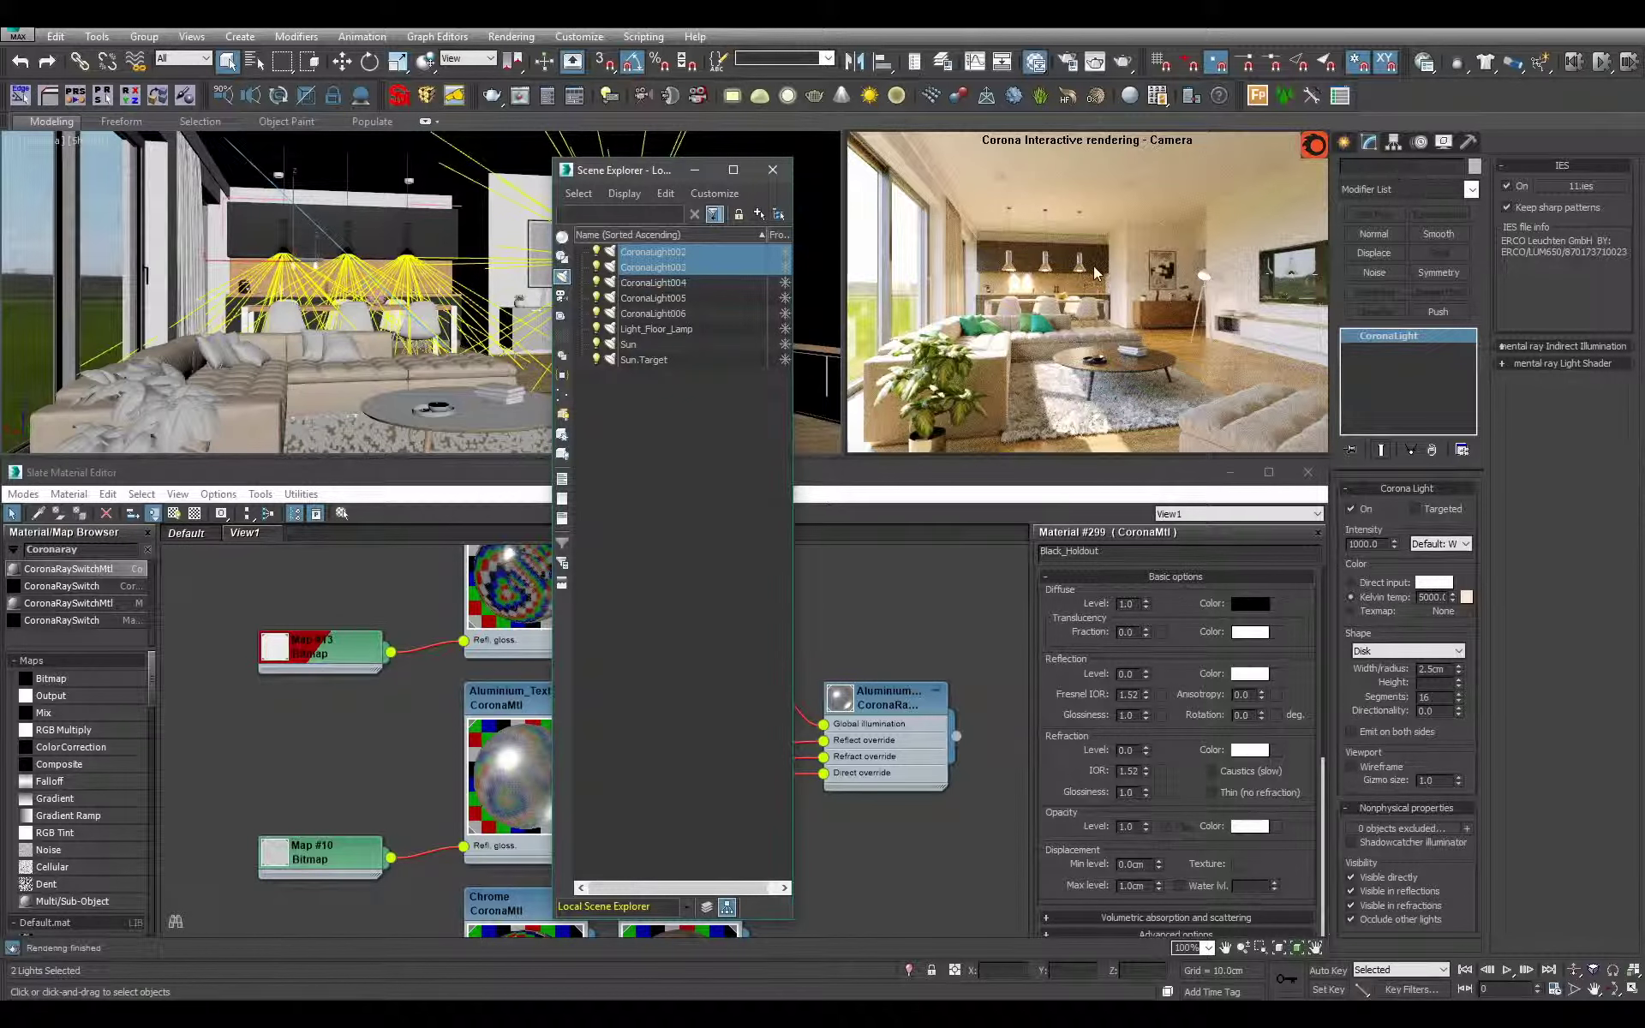
key(F2)
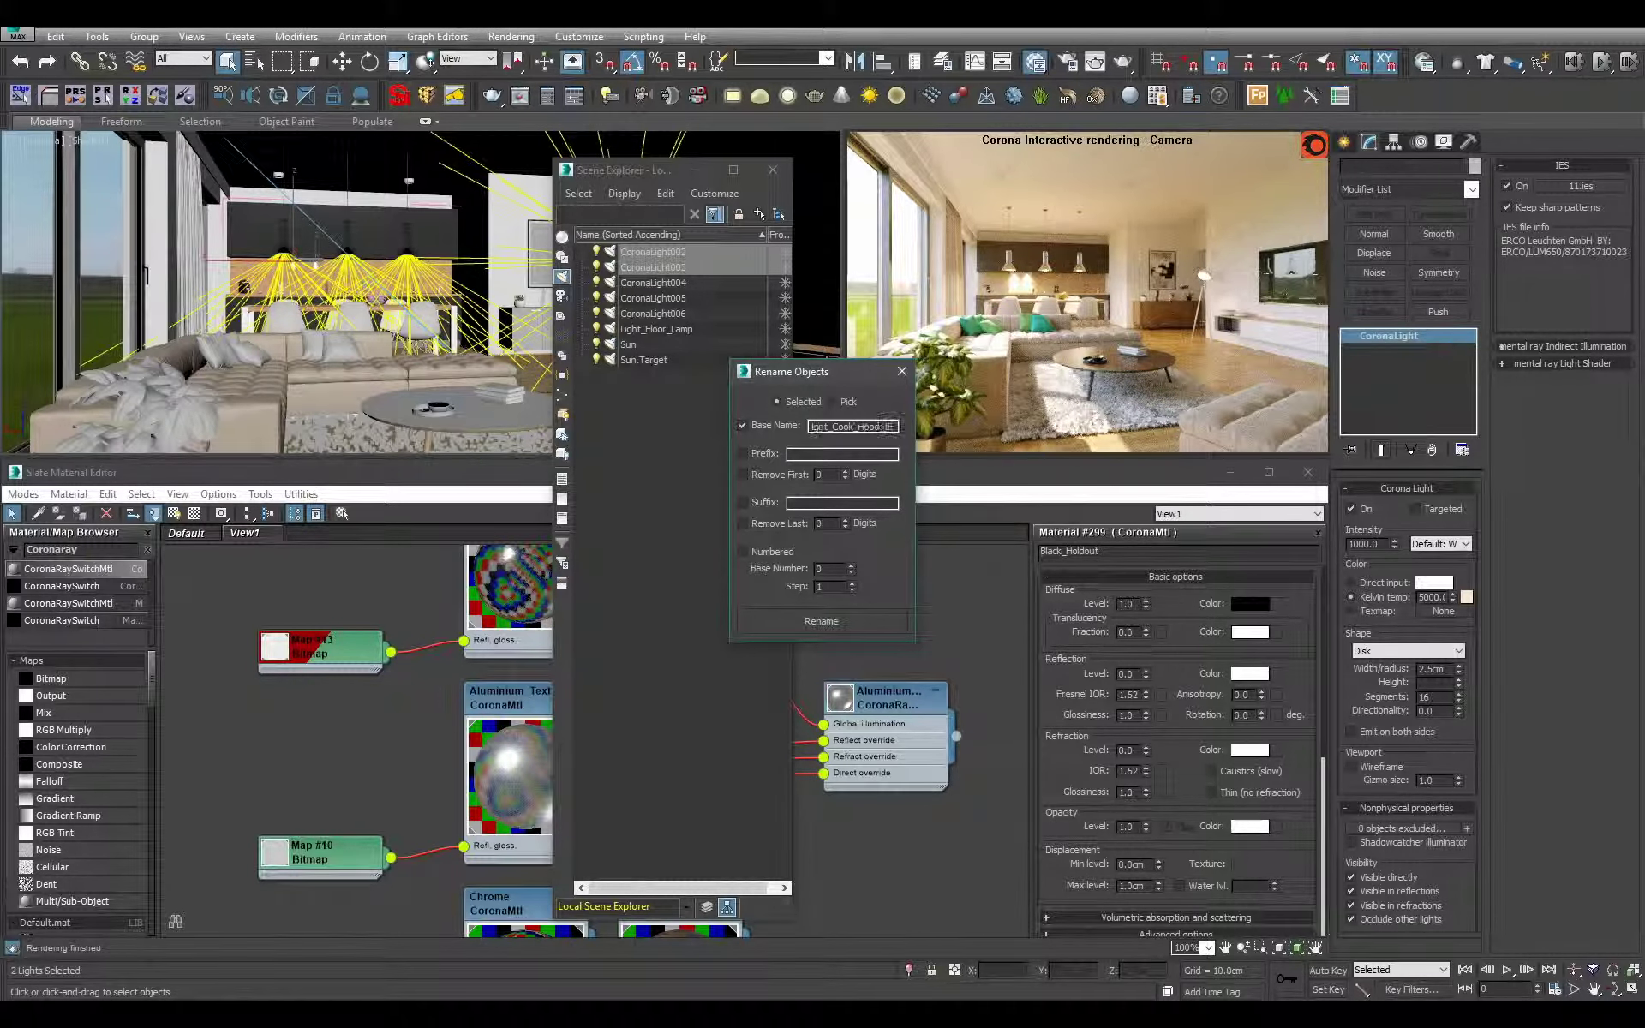
click(742, 551)
click(850, 623)
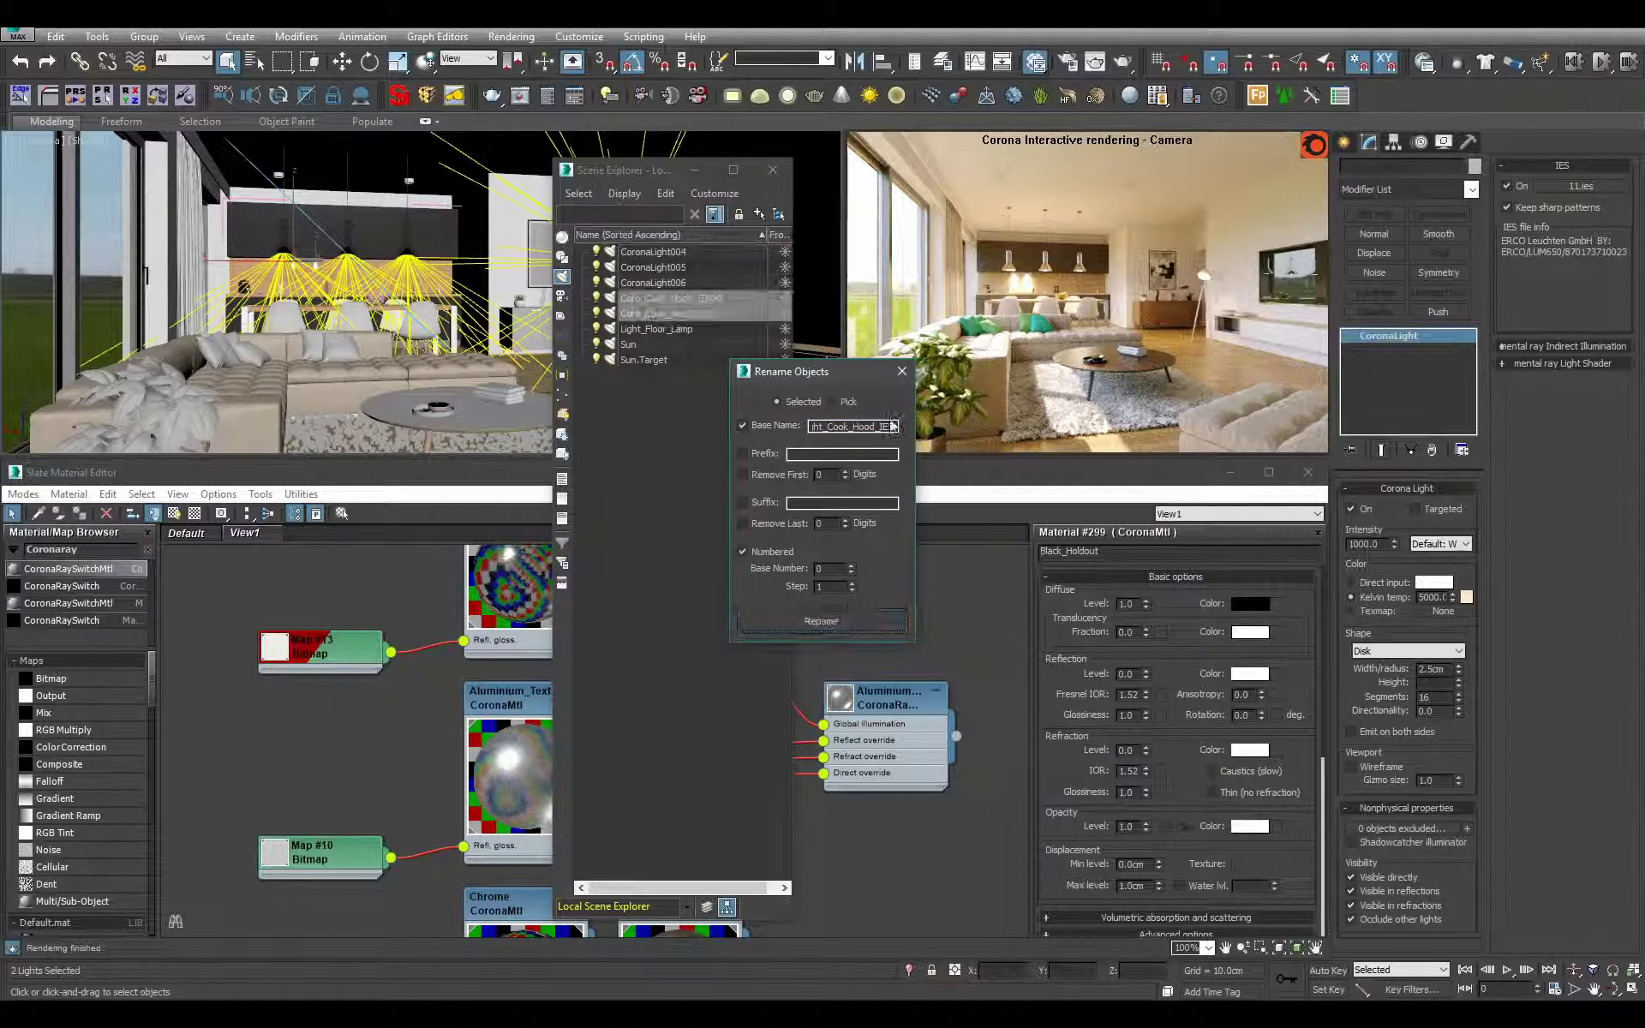
- Batch-rename the three pendant lights, CoronaLight004 to CoronaLight006, with the numbered base name Light_Lamp_Pendant
click(696, 282)
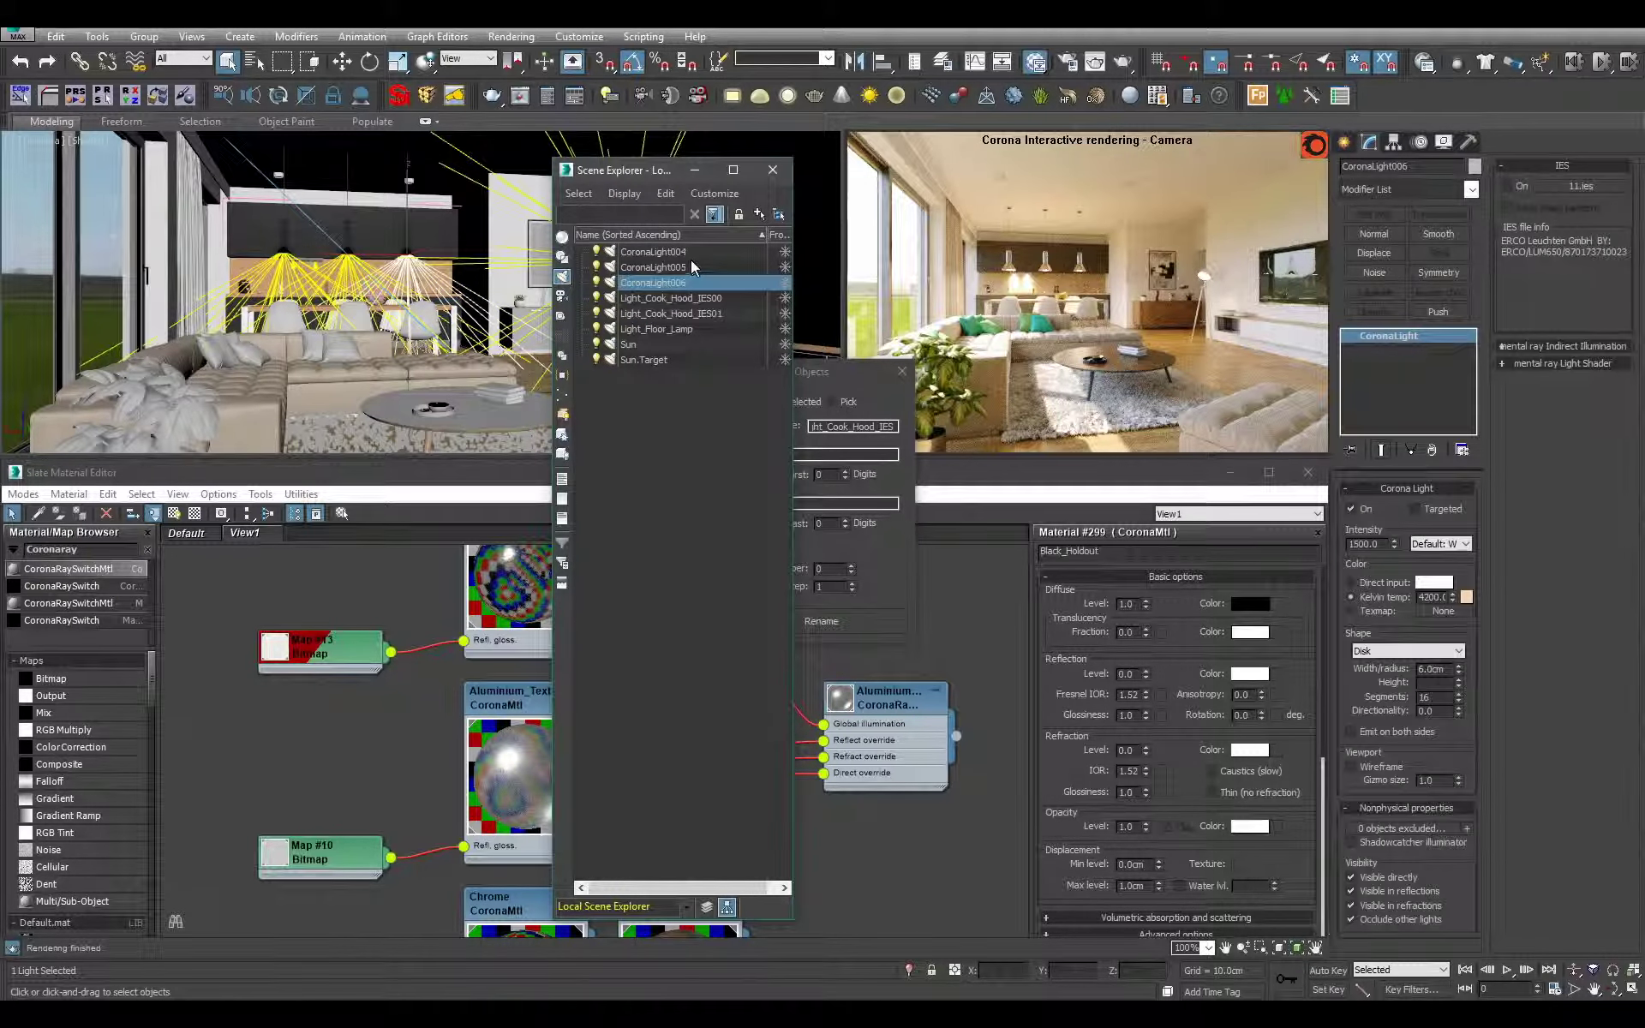
click(690, 252)
shift+click(652, 283)
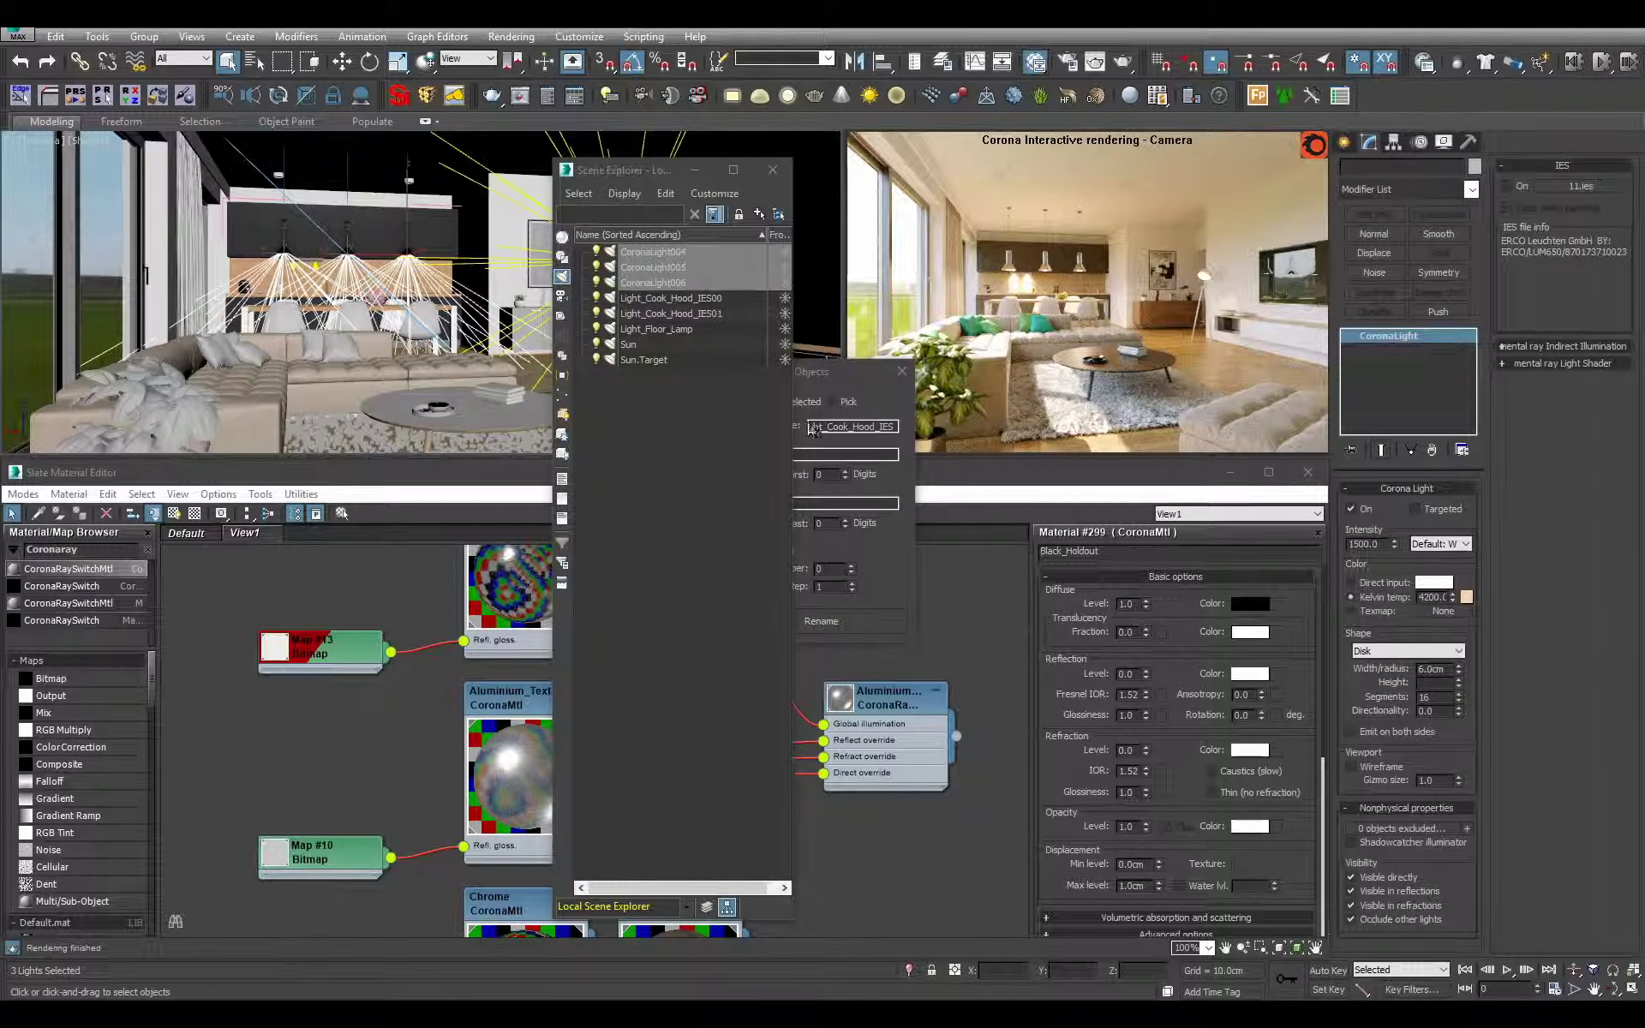
text(Lamp_Pendant)
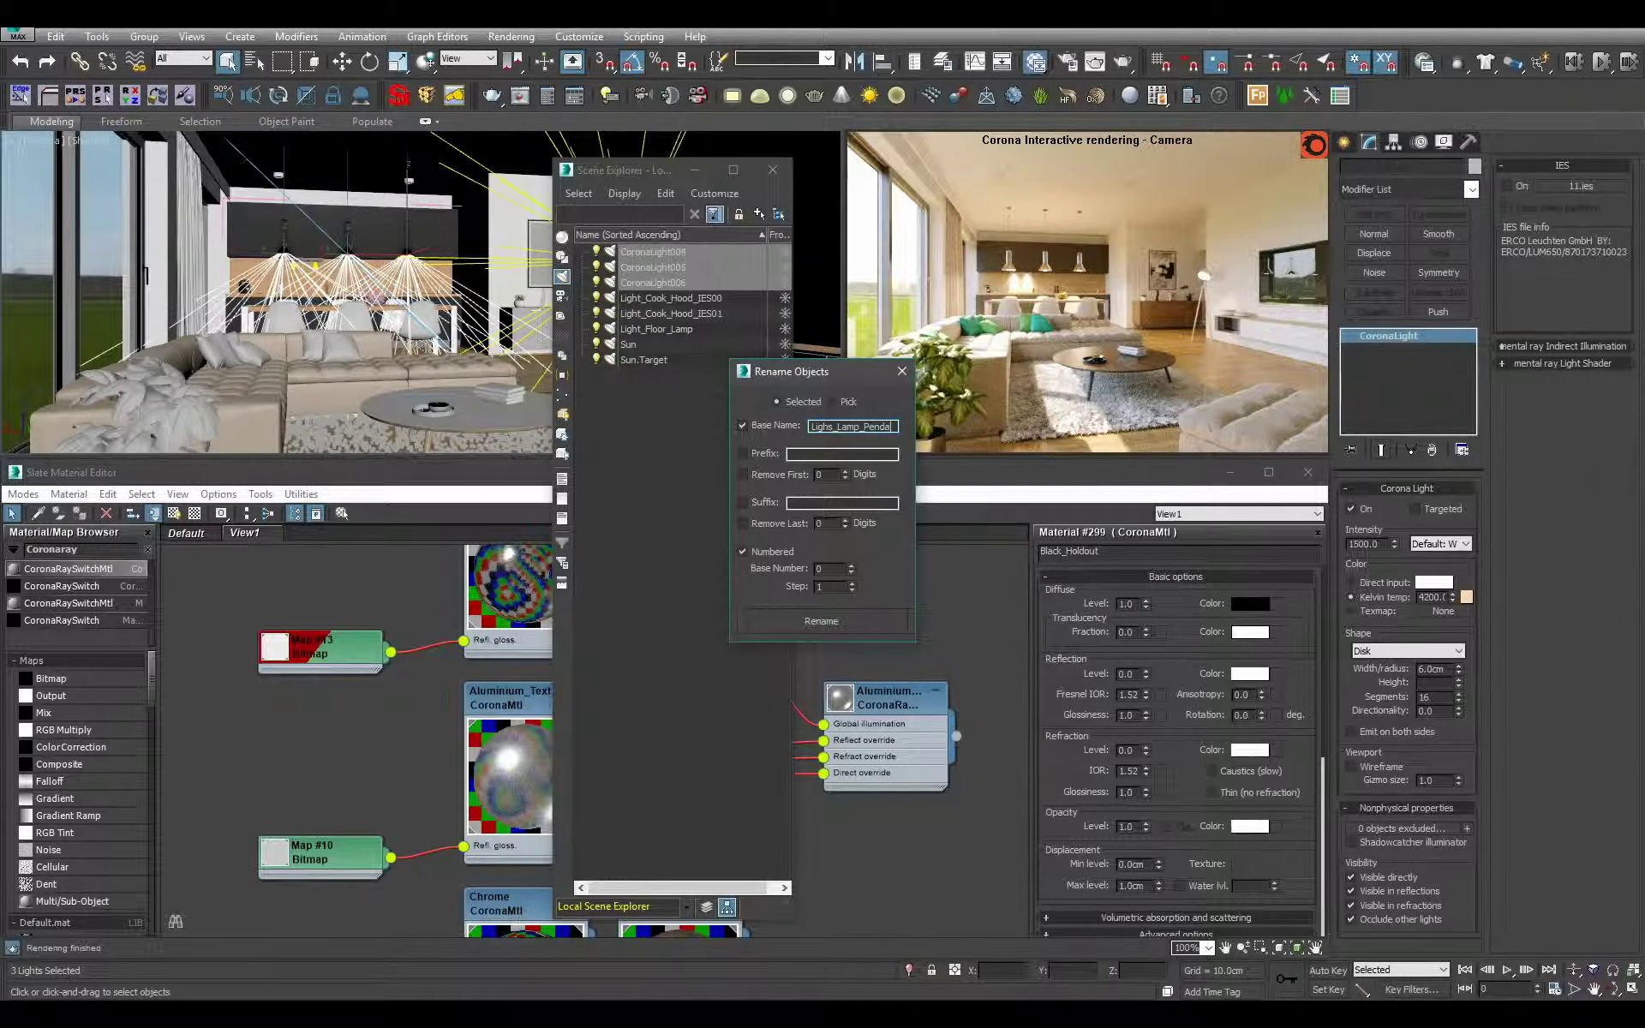
click(779, 619)
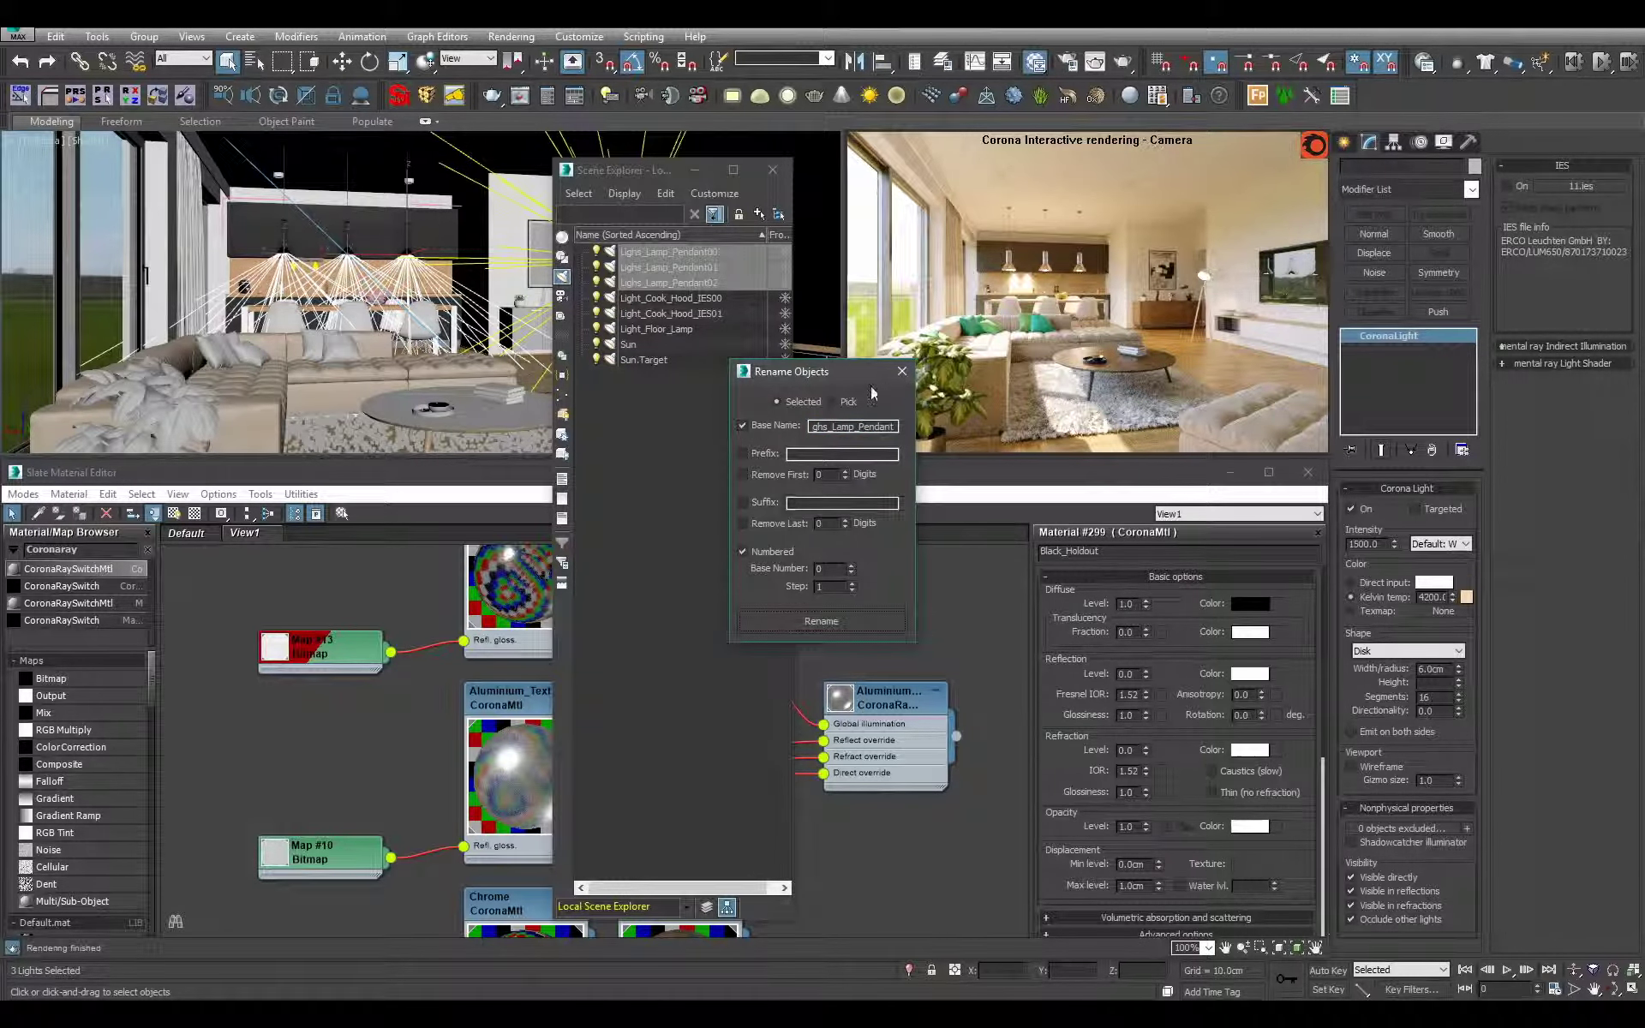
- Close the Rename Objects dialog and the Scene Explorer, and save the scene
click(900, 371)
click(772, 174)
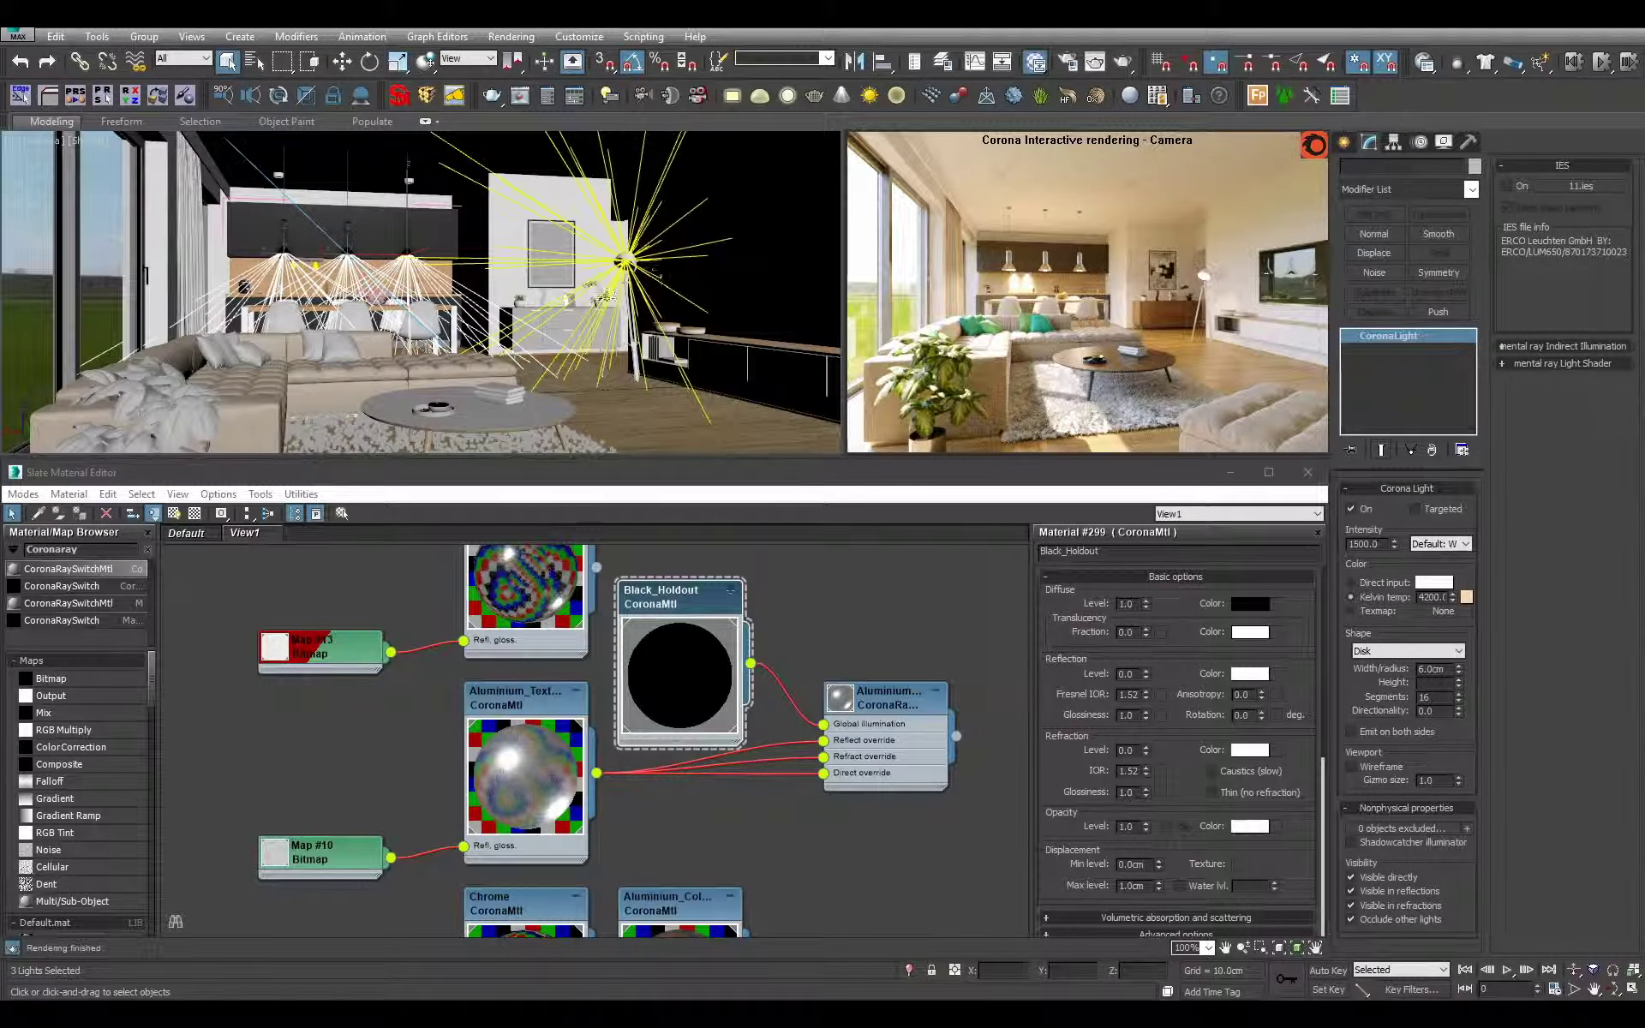
key(ctrl+s)
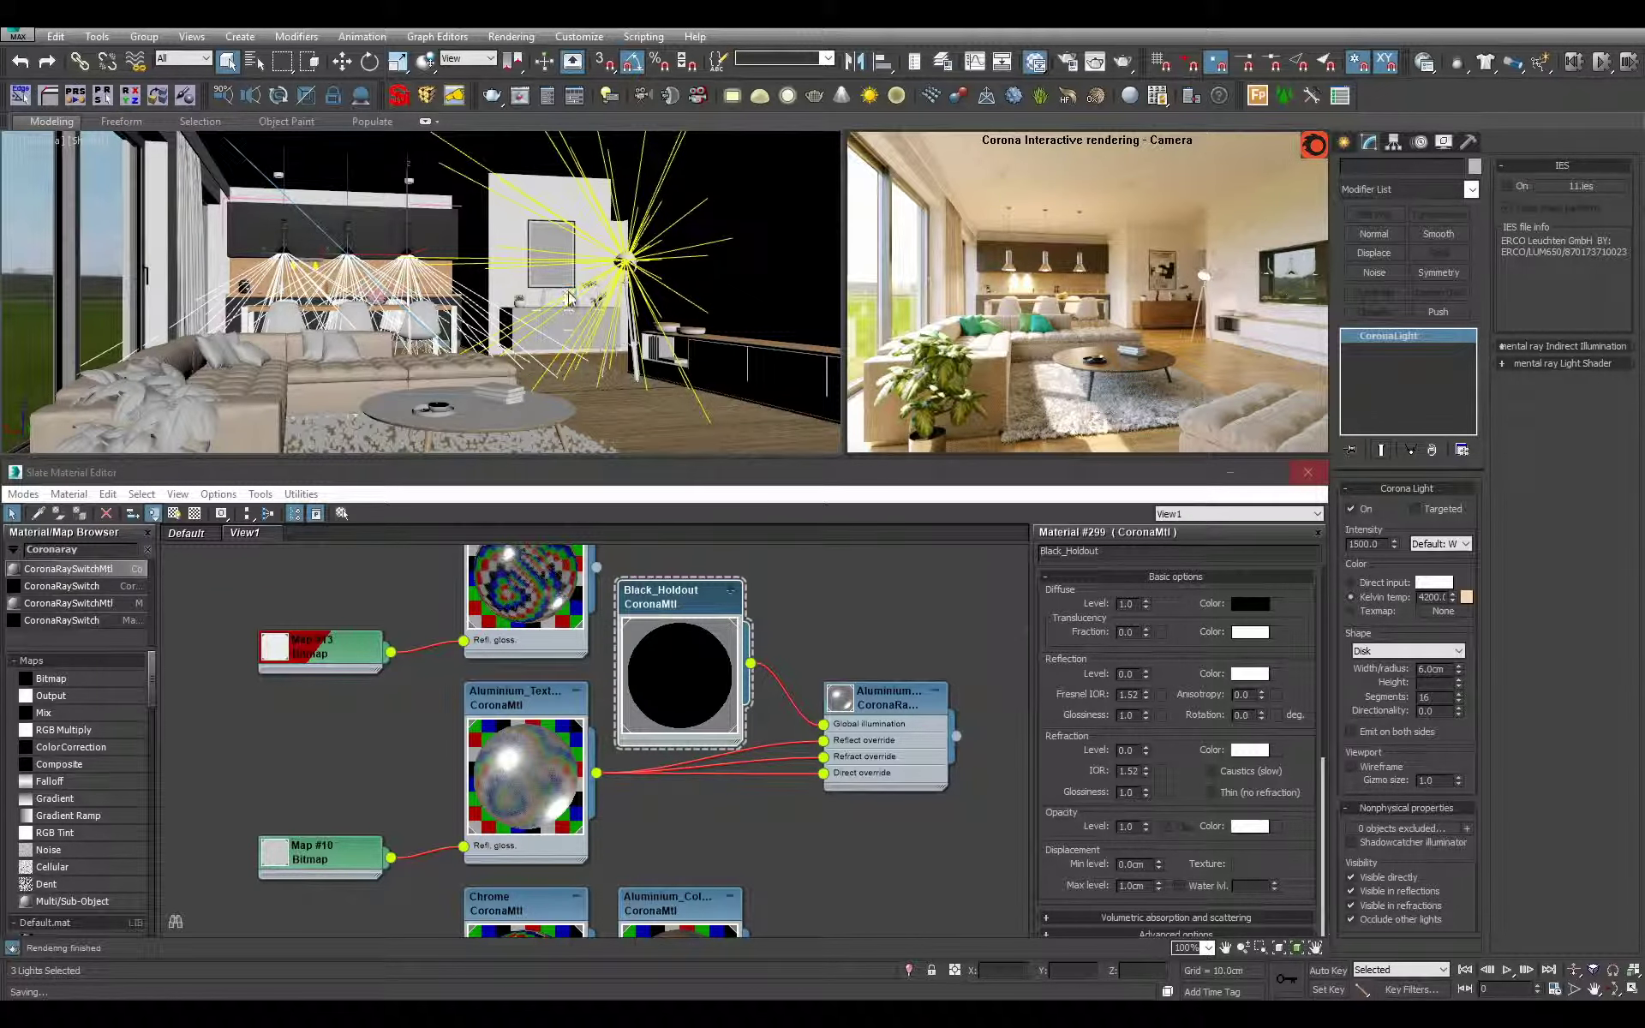
click(608, 304)
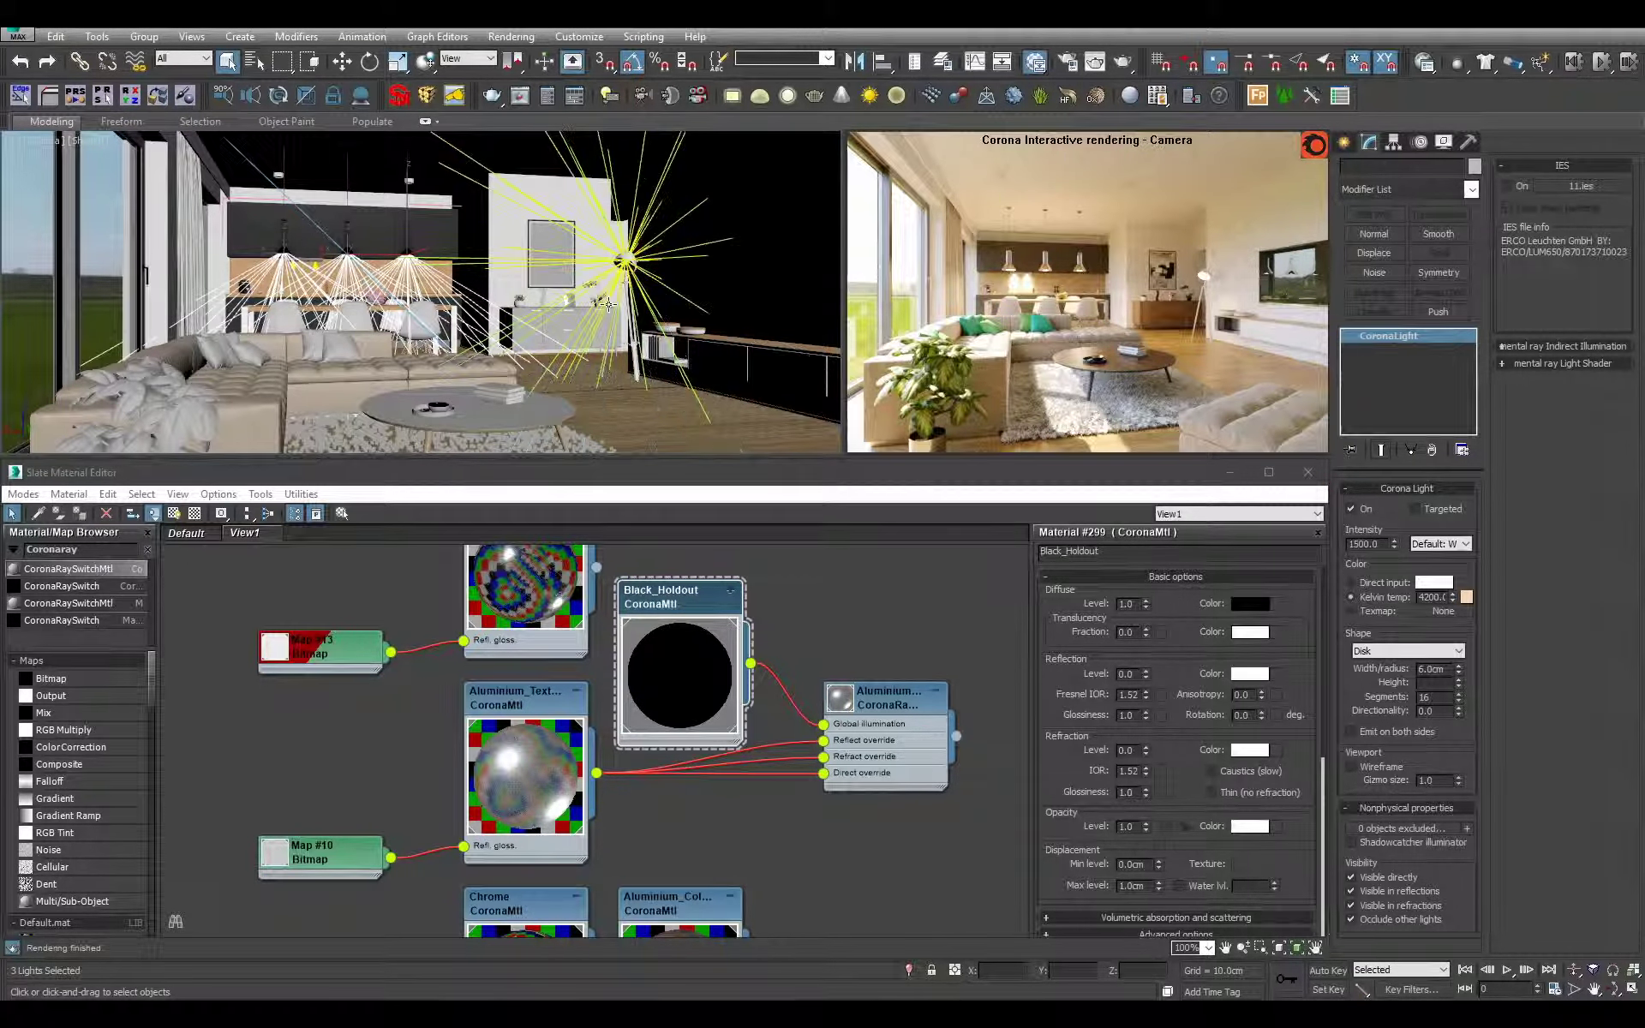
- Delete all existing render elements, from LightMix to Hall, in the render setup
key(F10)
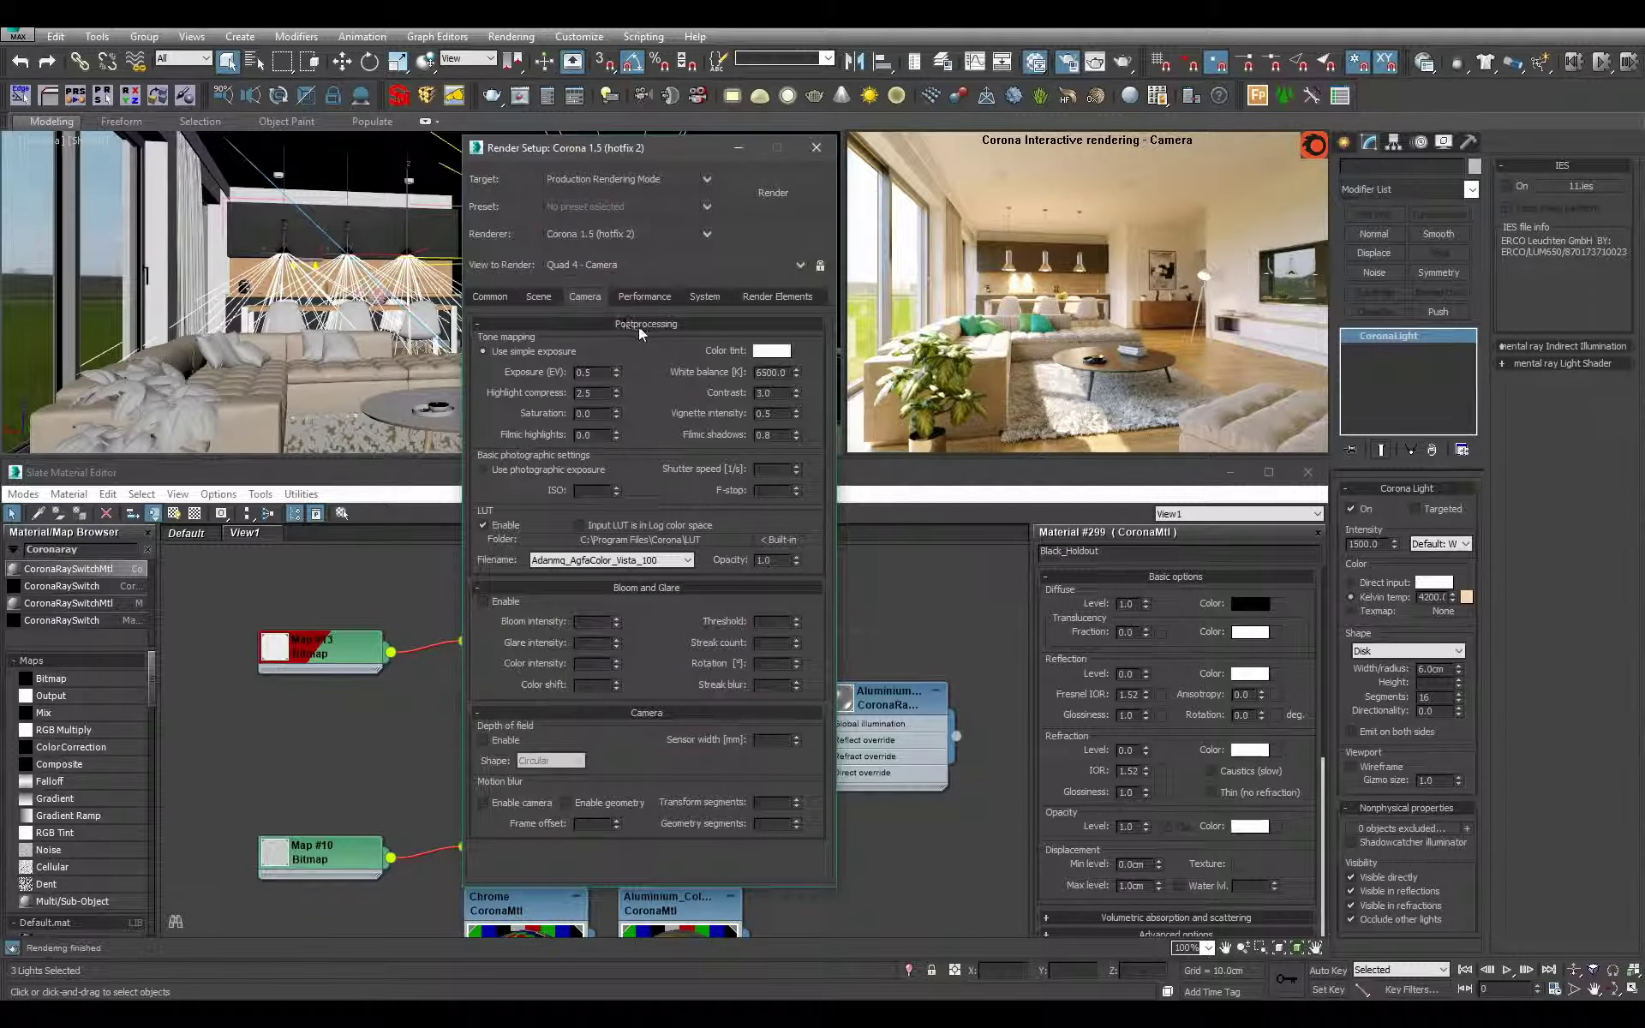
click(743, 294)
click(582, 402)
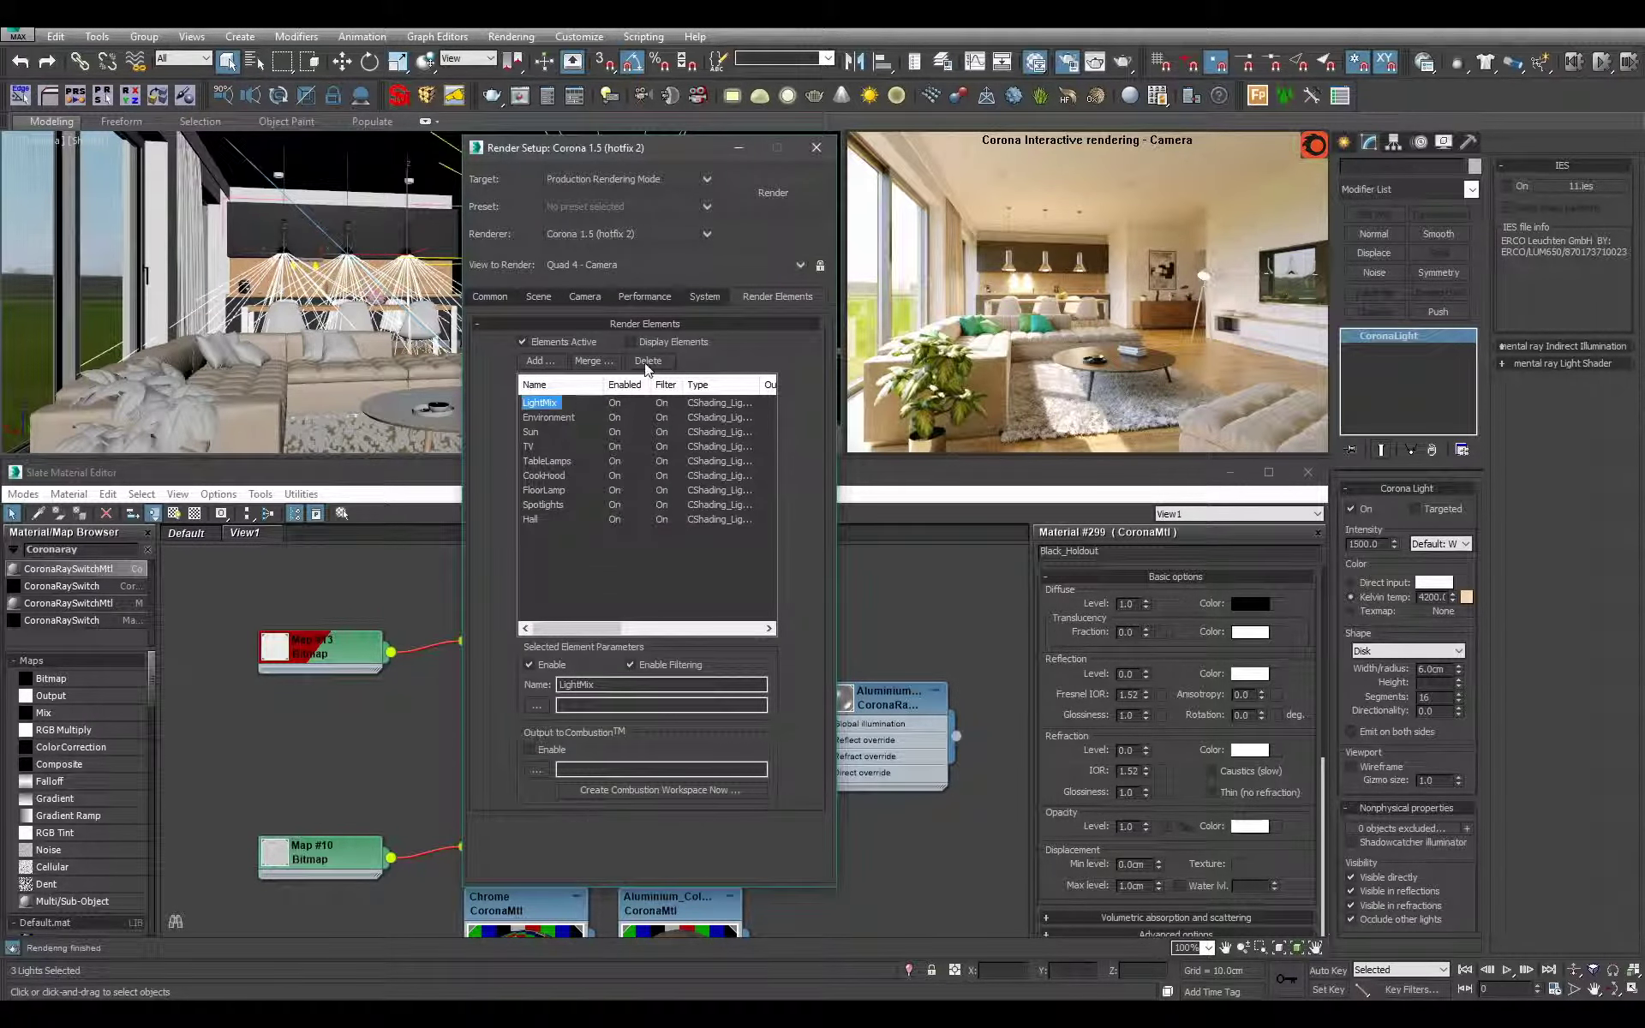
shift+click(525, 519)
key(Delete)
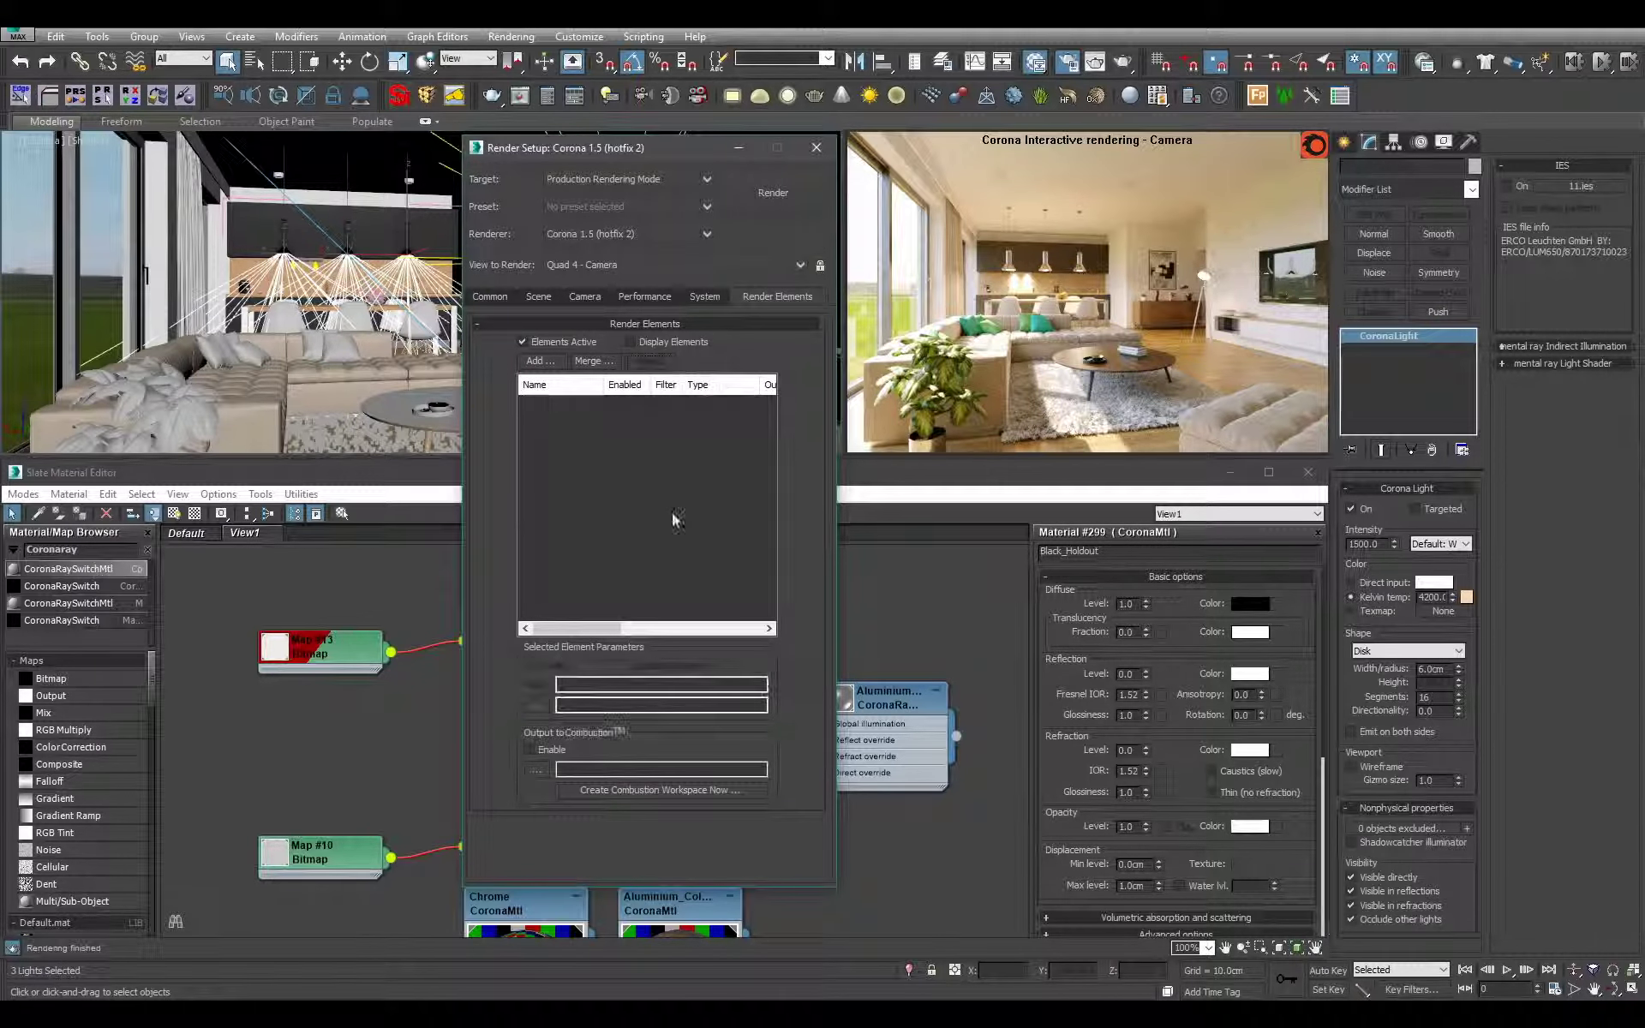
- Add a CShading_LightMix render element
click(549, 363)
drag(789, 420, 781, 486)
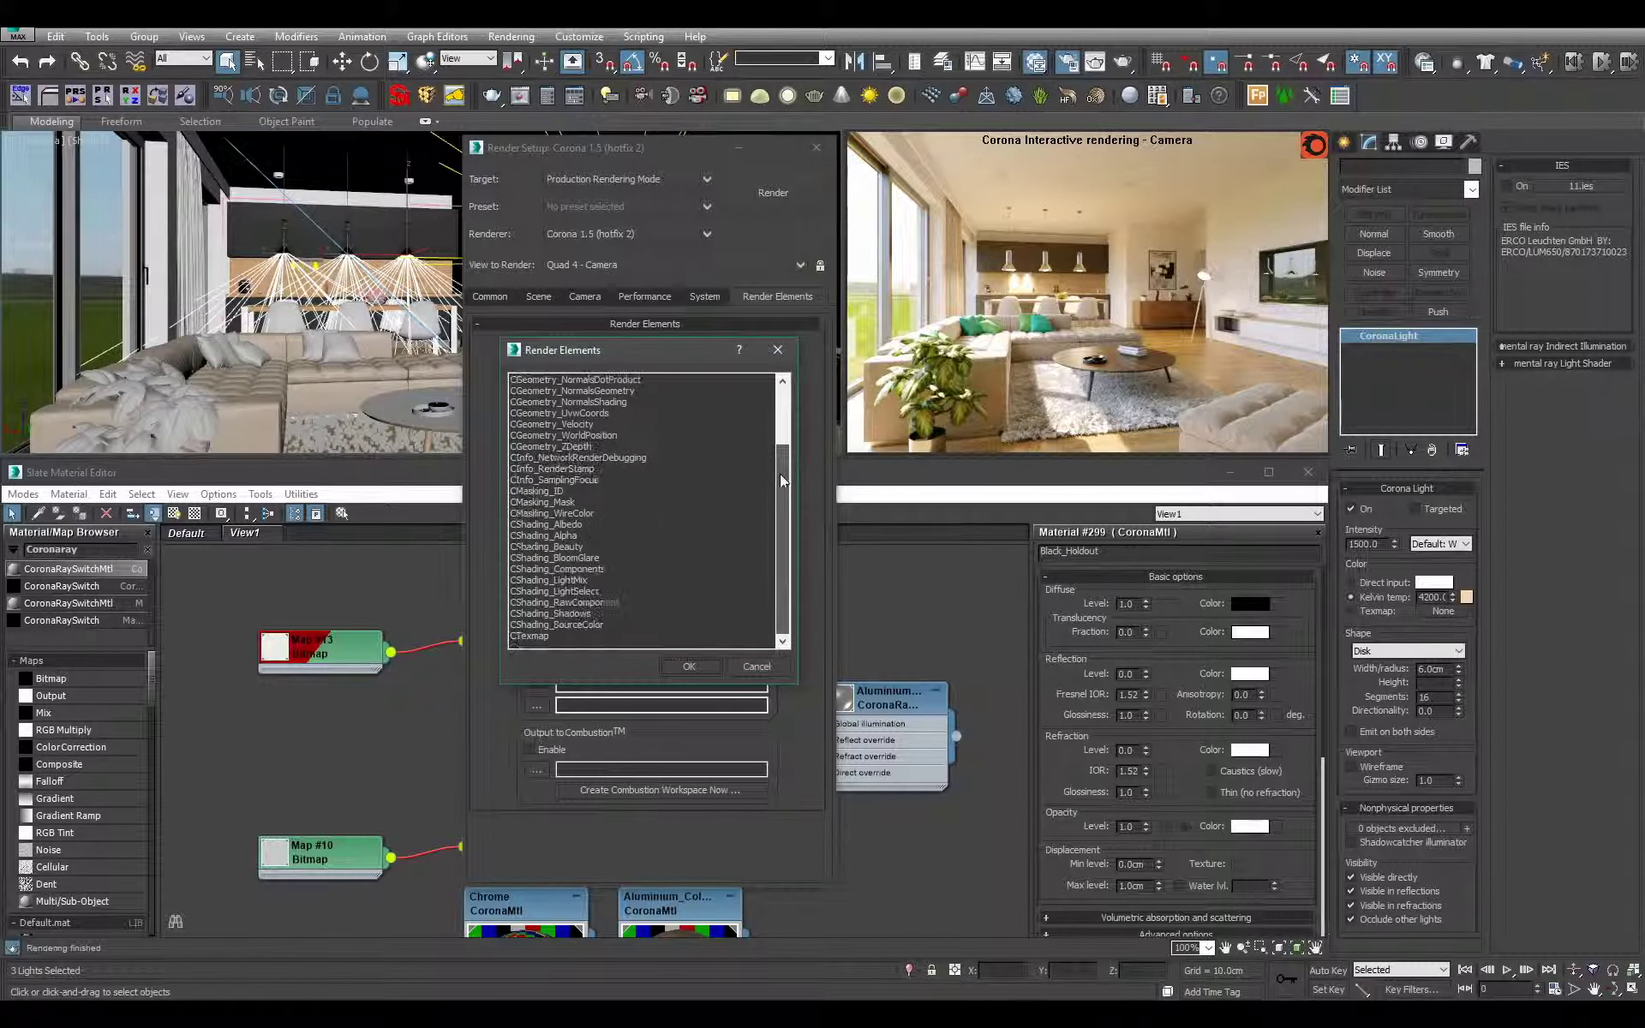
double_click(604, 579)
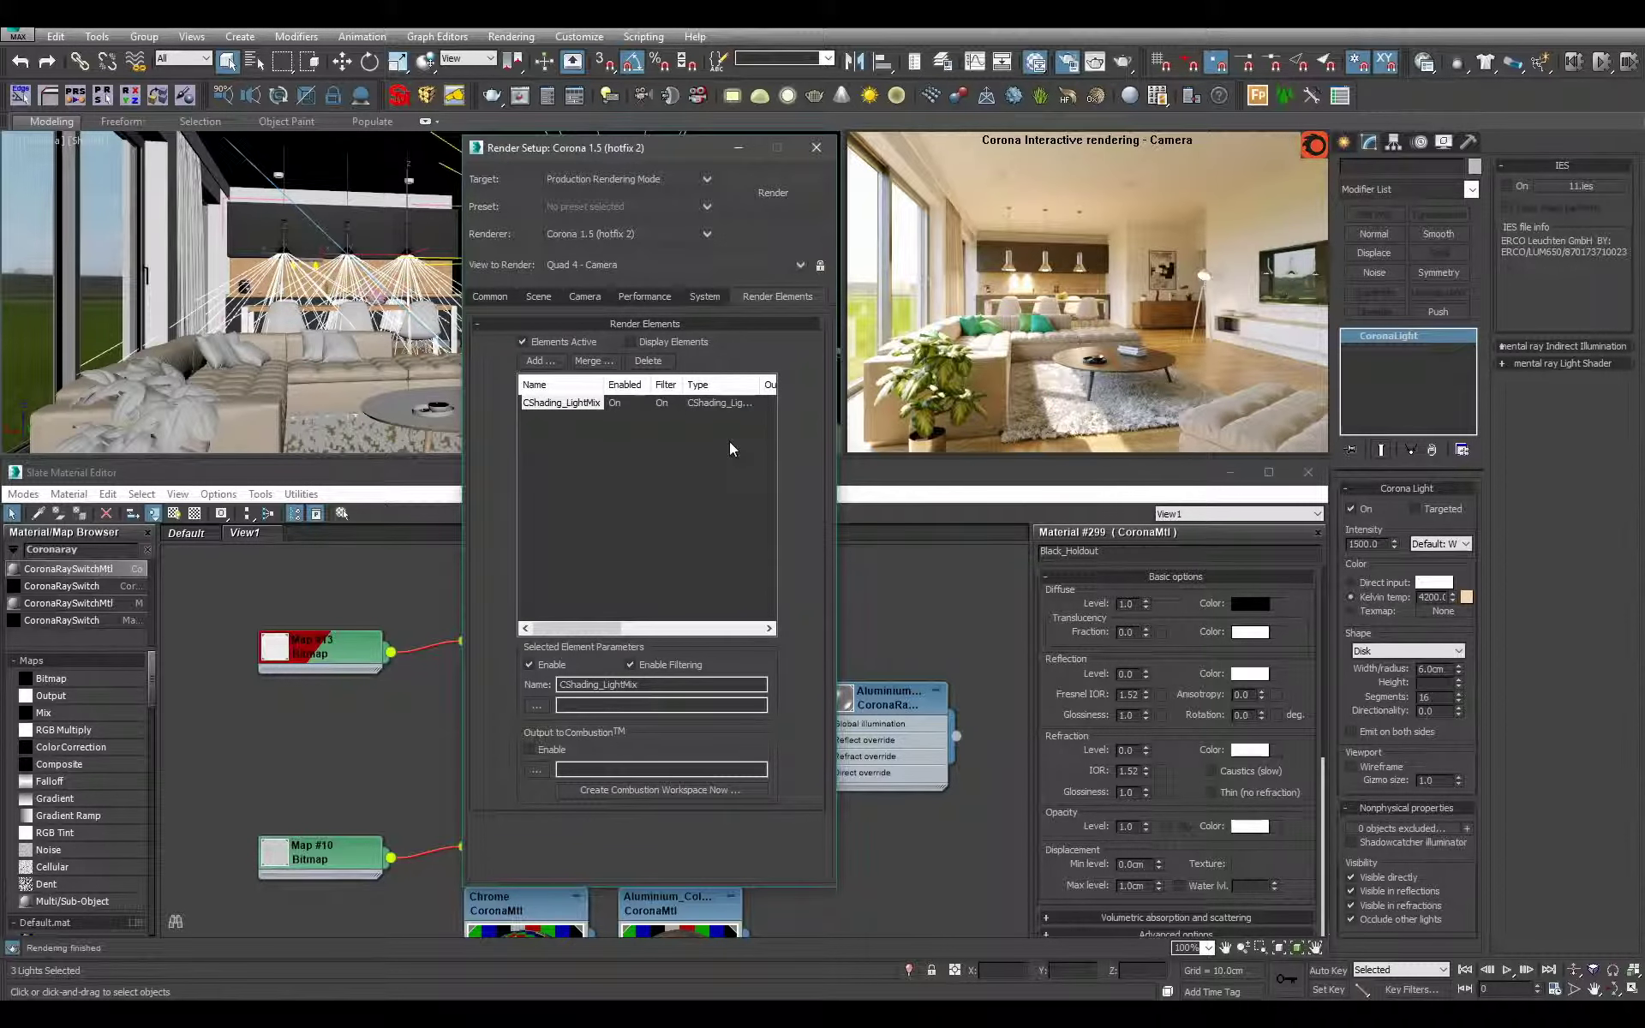
- Add a CShading_LightSelect render element and name it LightSelect_Enviro
click(549, 368)
scroll(758, 549, down, 5)
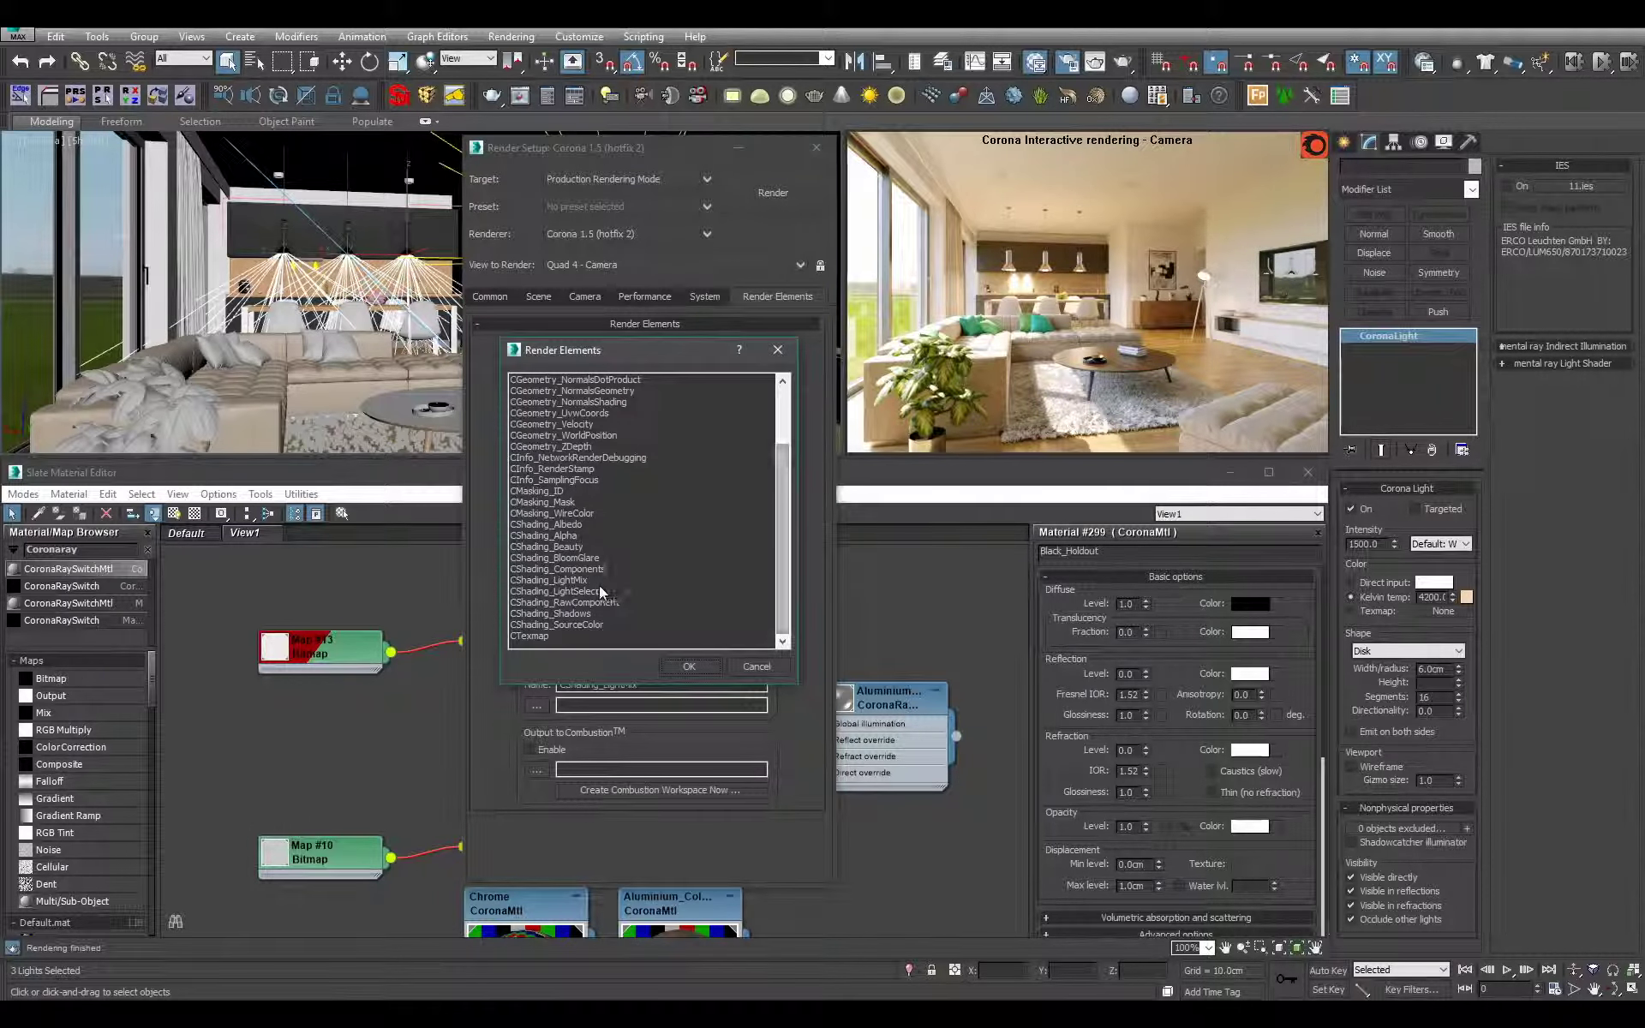
double_click(591, 592)
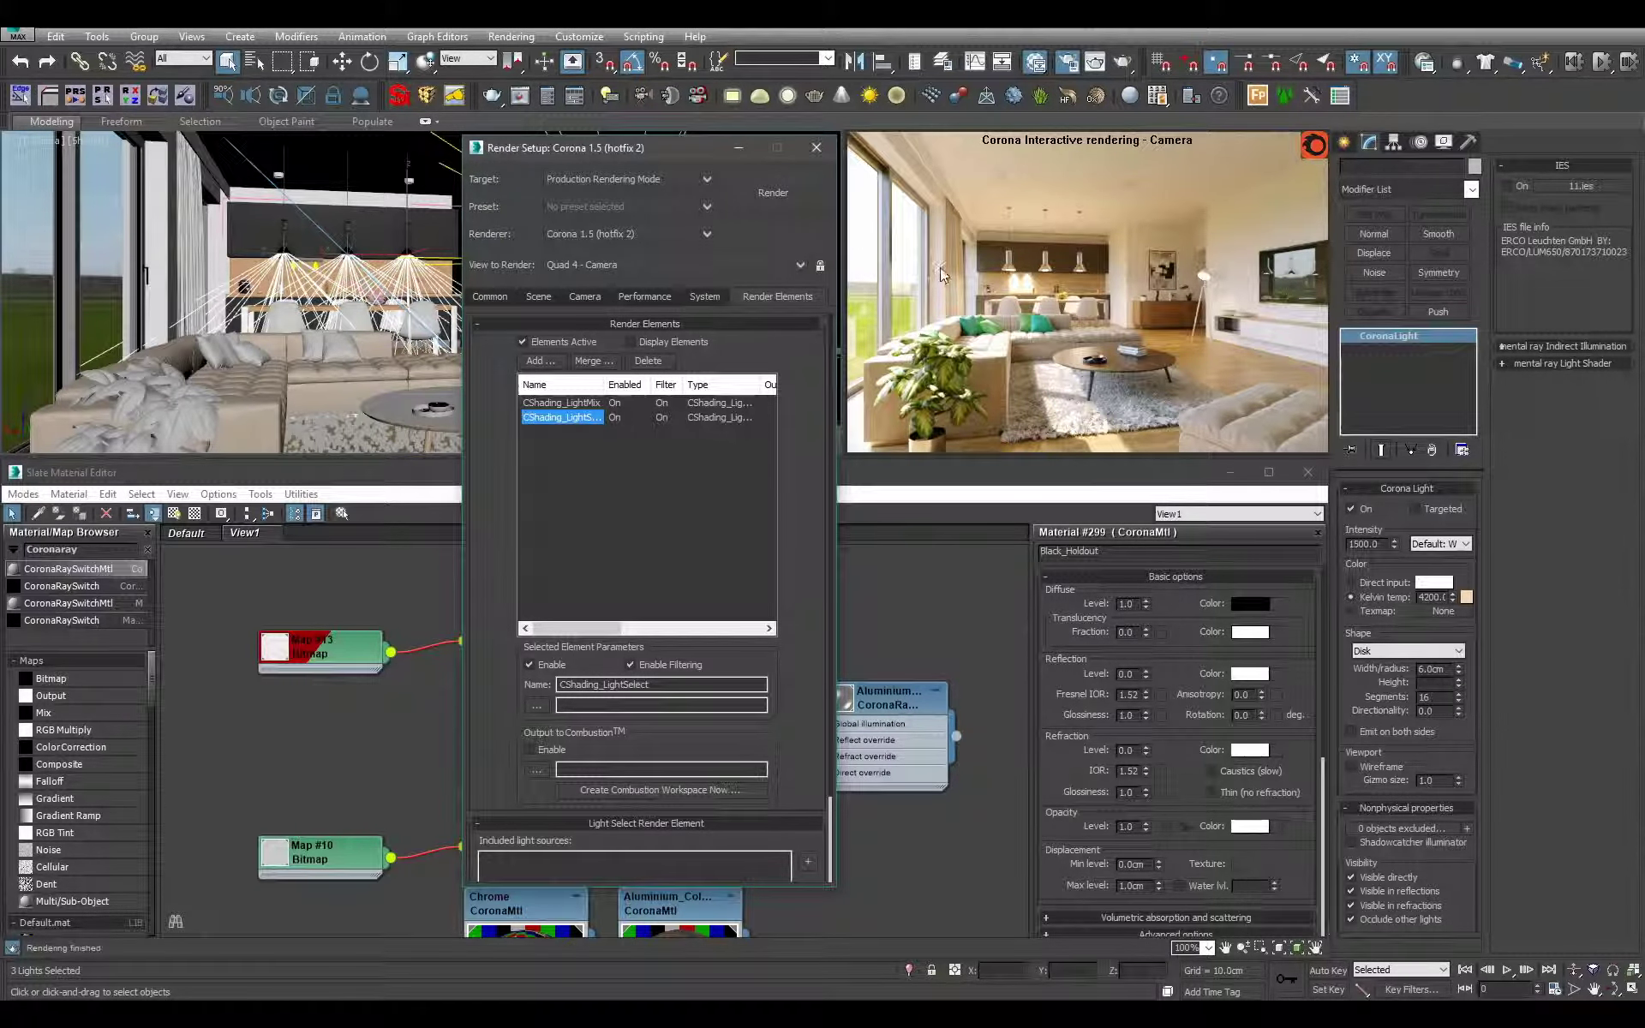
double_click(599, 683)
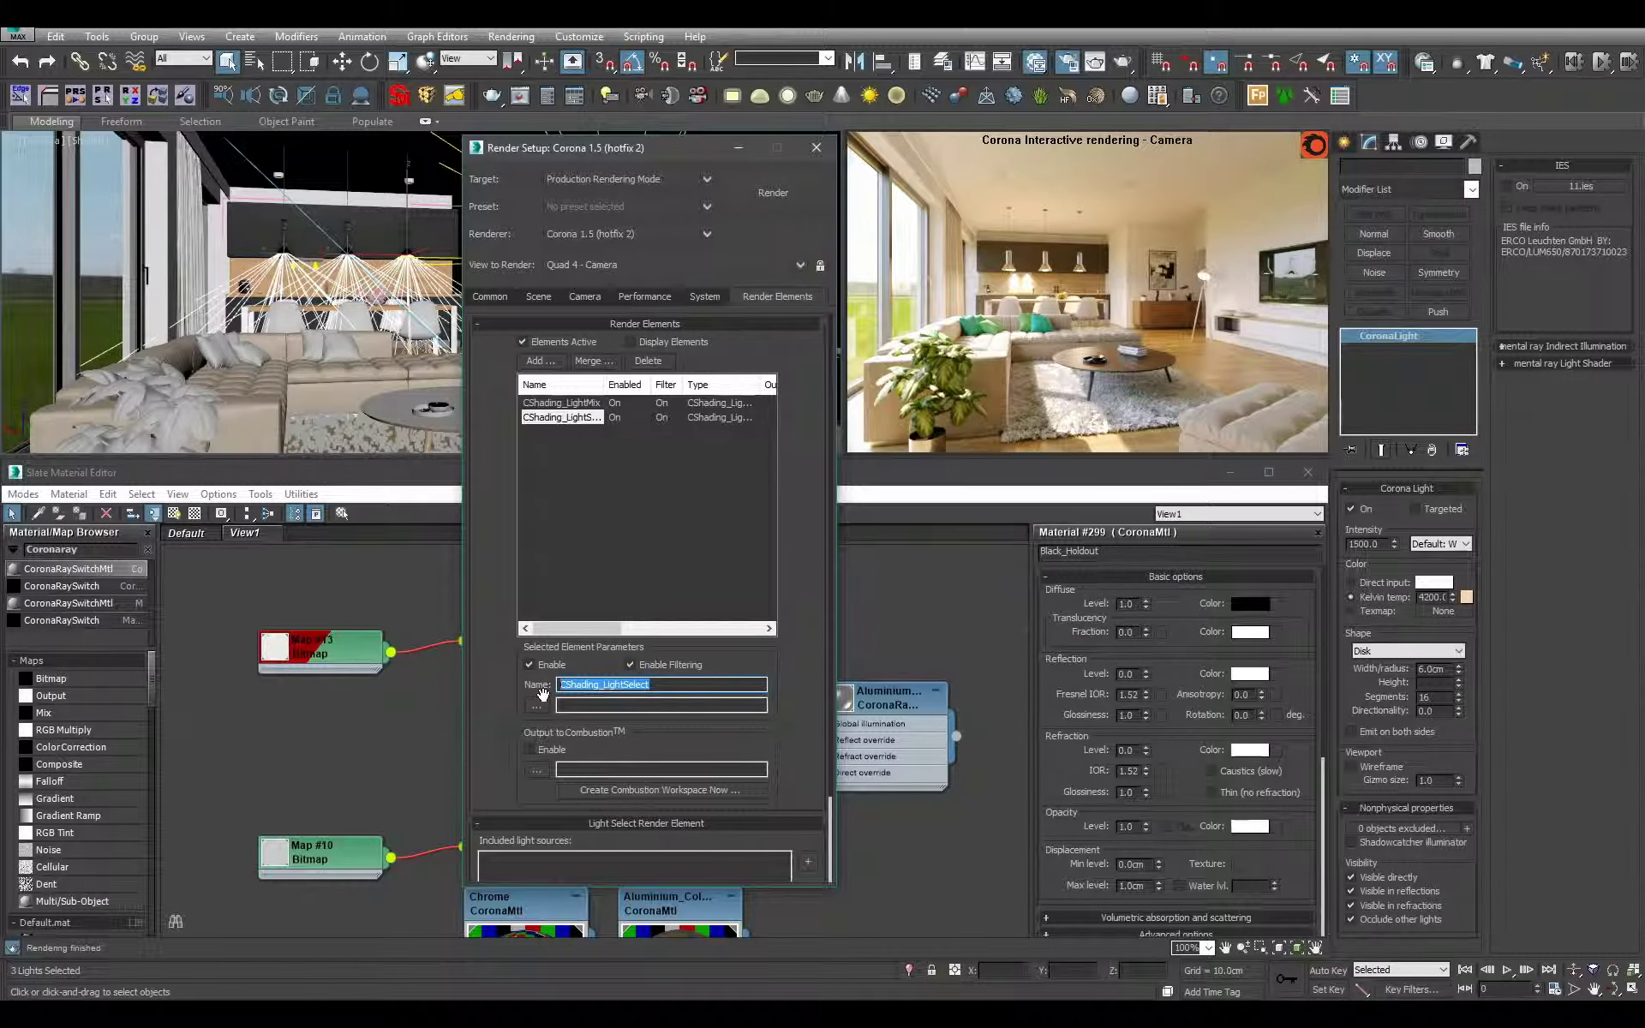
click(602, 683)
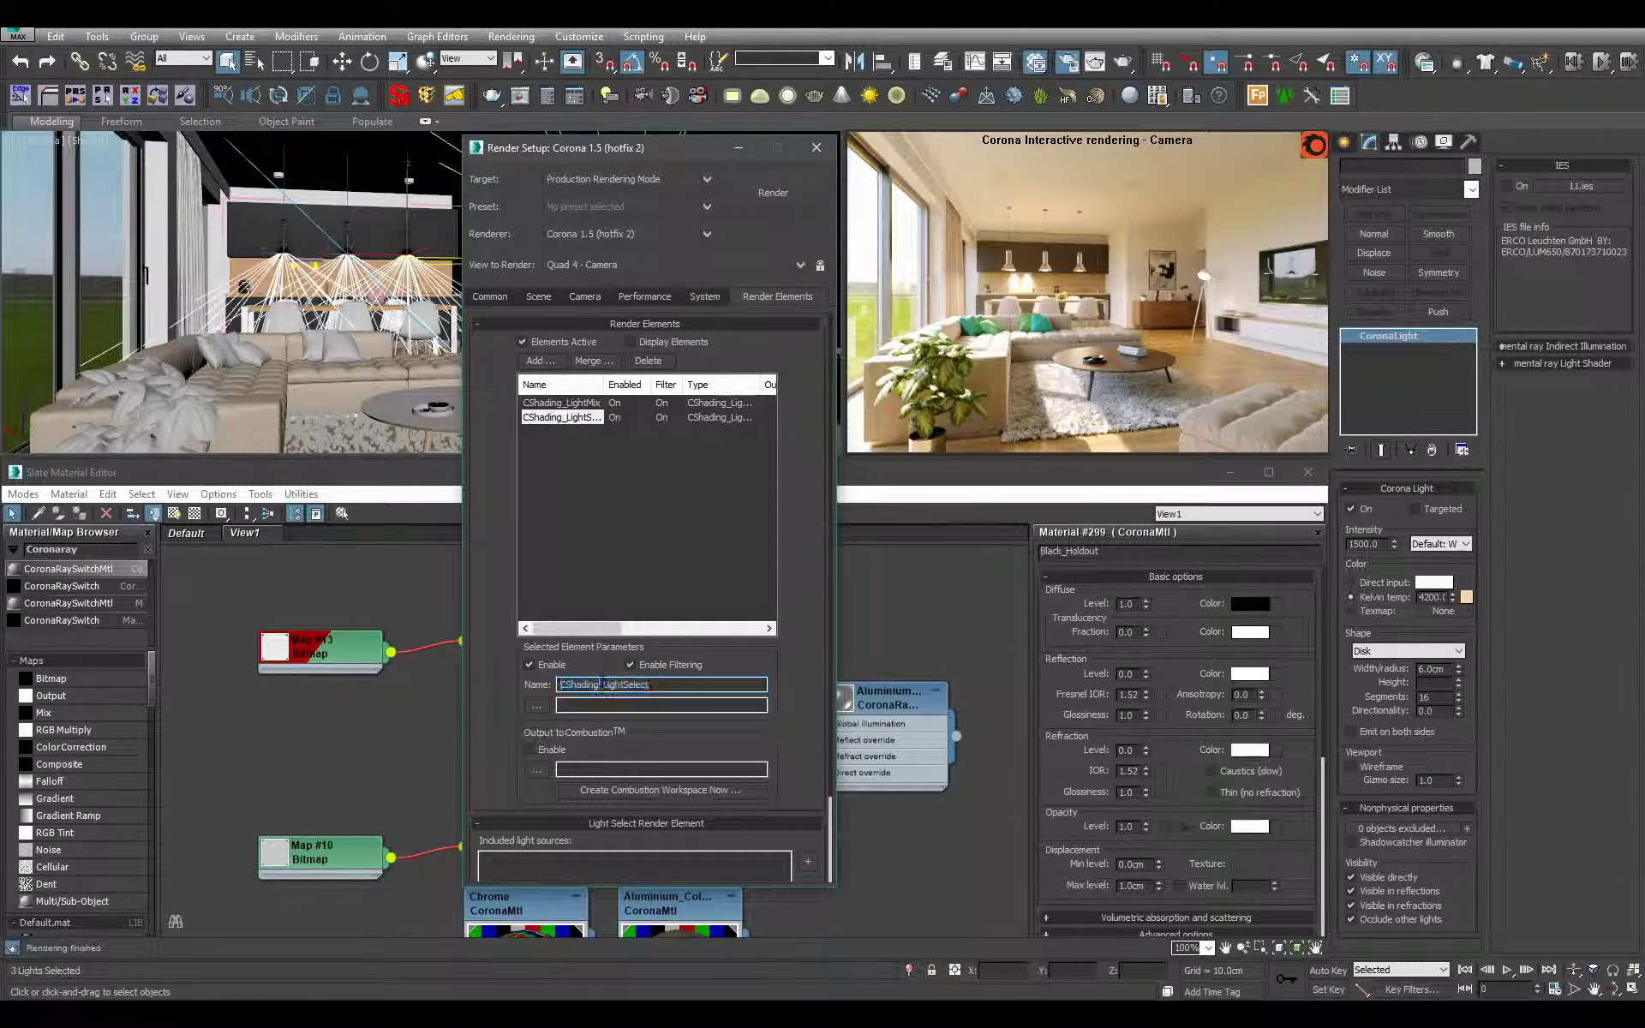
key(shift+Home)
key(BackSpace)
key(Delete)
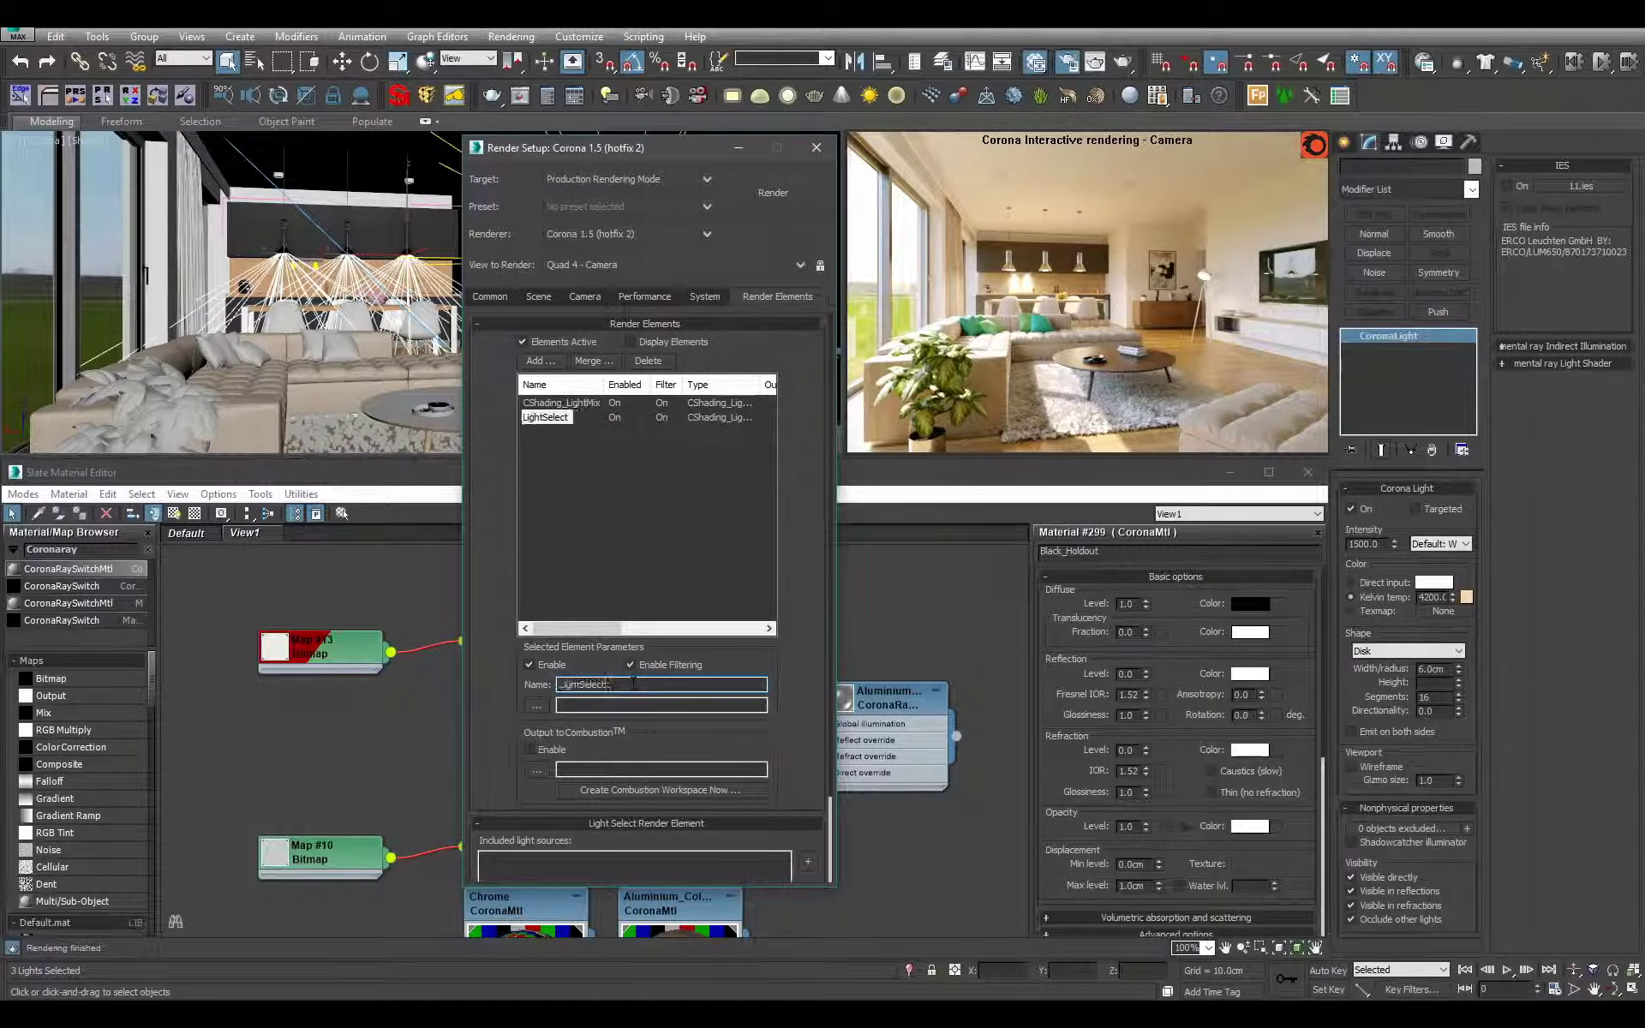
key(End)
text(_)
- Add a second CShading_LightSelect render element and name it LightSelect_Sun
click(540, 361)
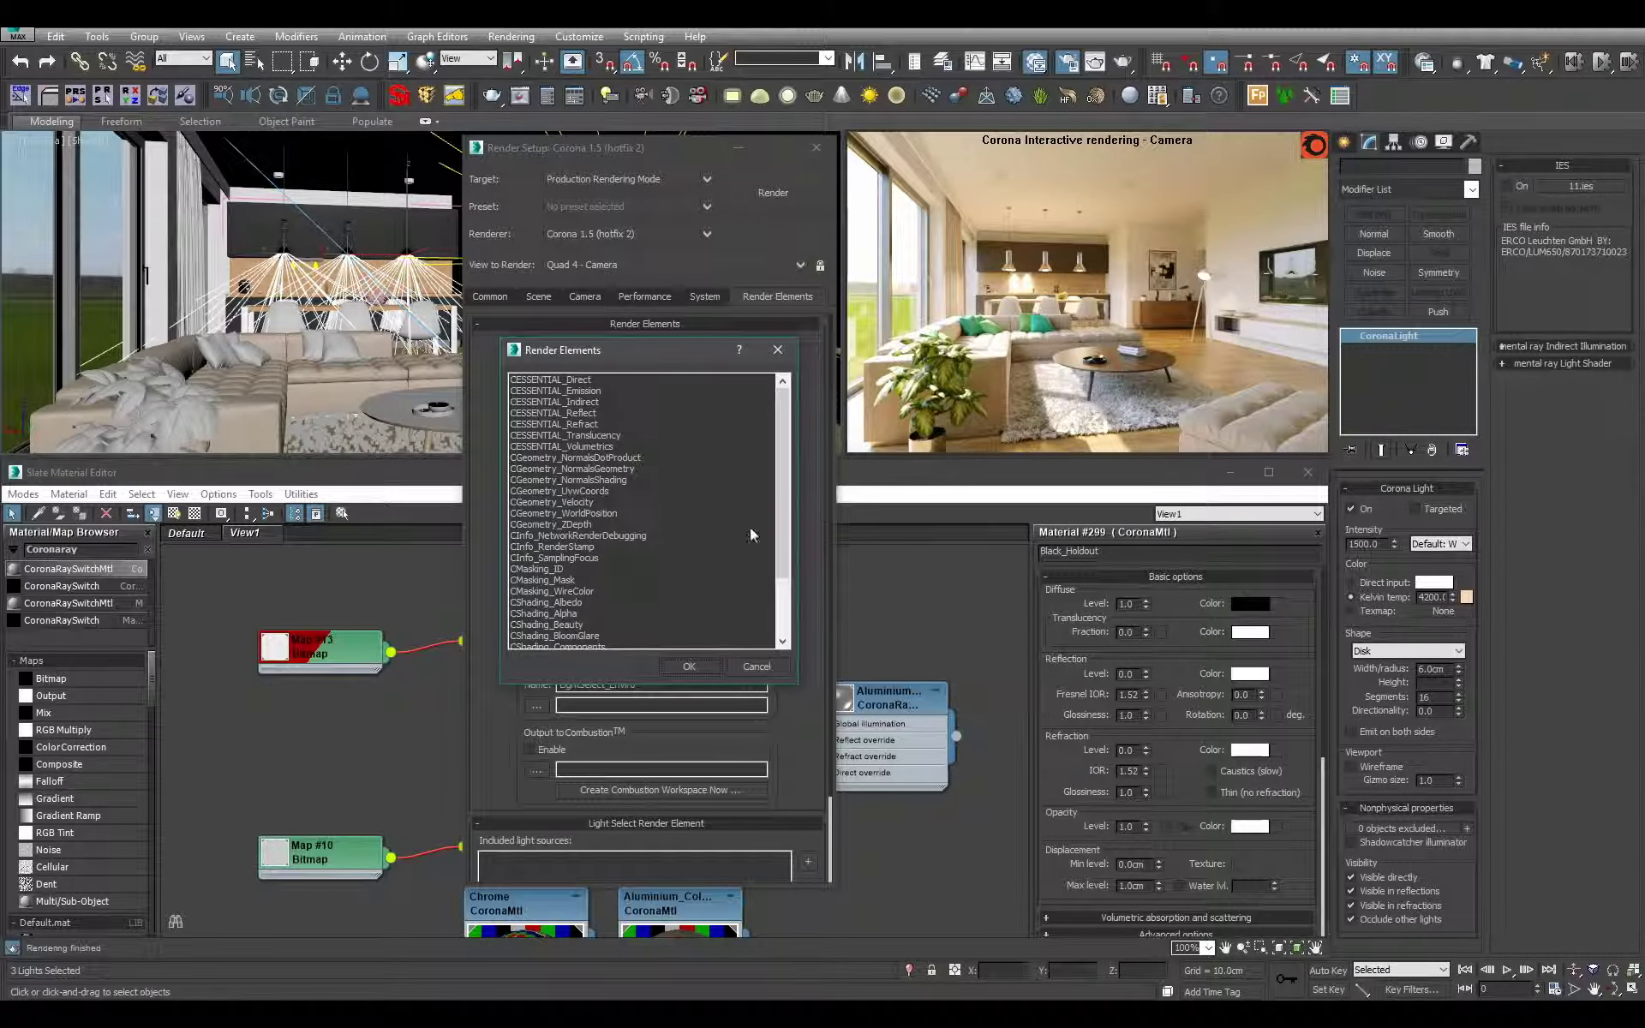
drag(785, 522, 788, 568)
double_click(596, 603)
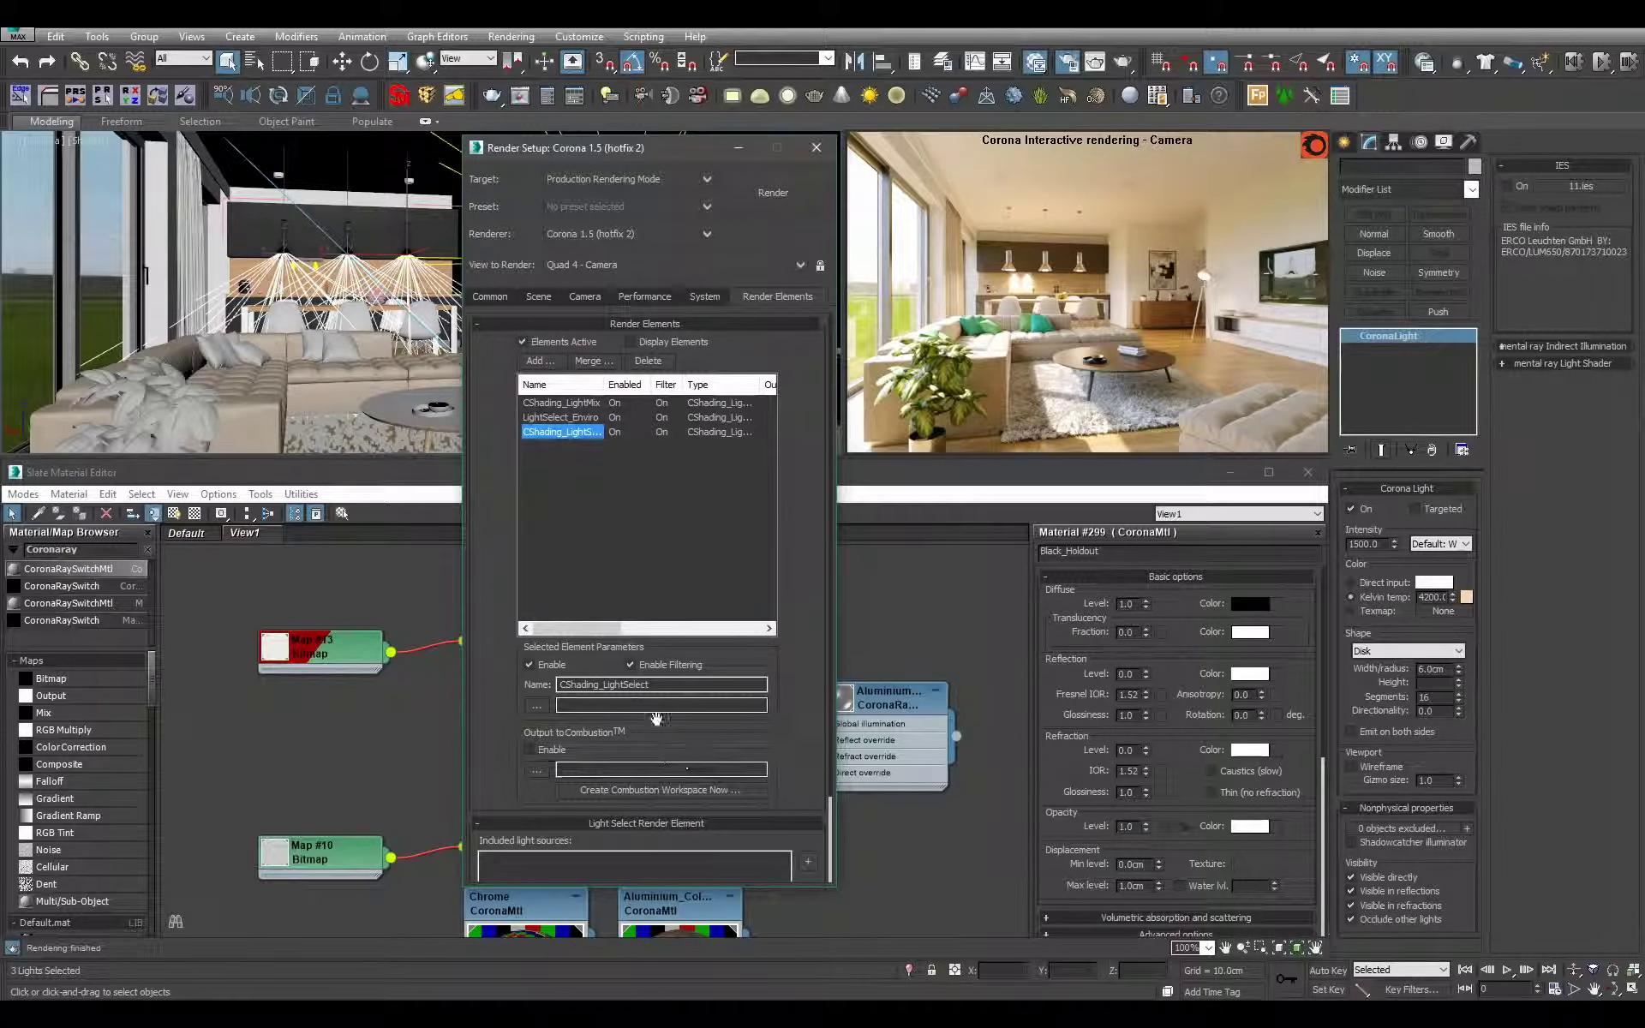
drag(604, 684, 558, 684)
key(BackSpace)
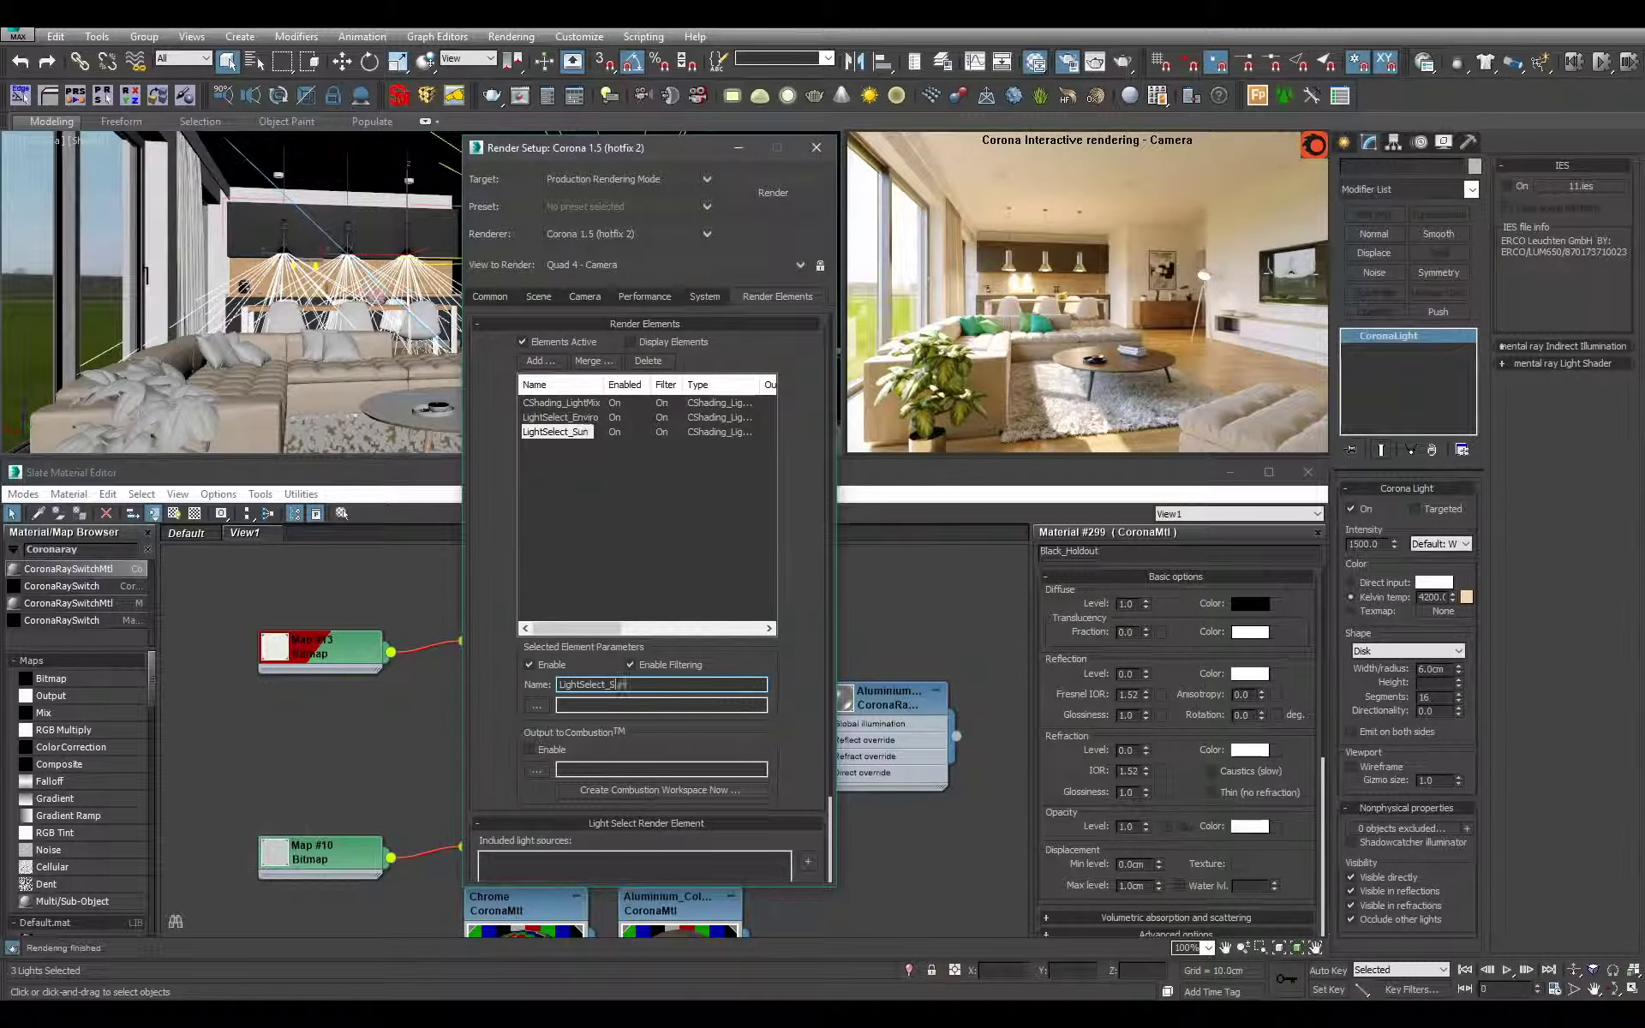
- Add a third CShading_LightSelect render element and name it LightSelect_Floor_Lamp
click(535, 361)
scroll(681, 548, down, 8)
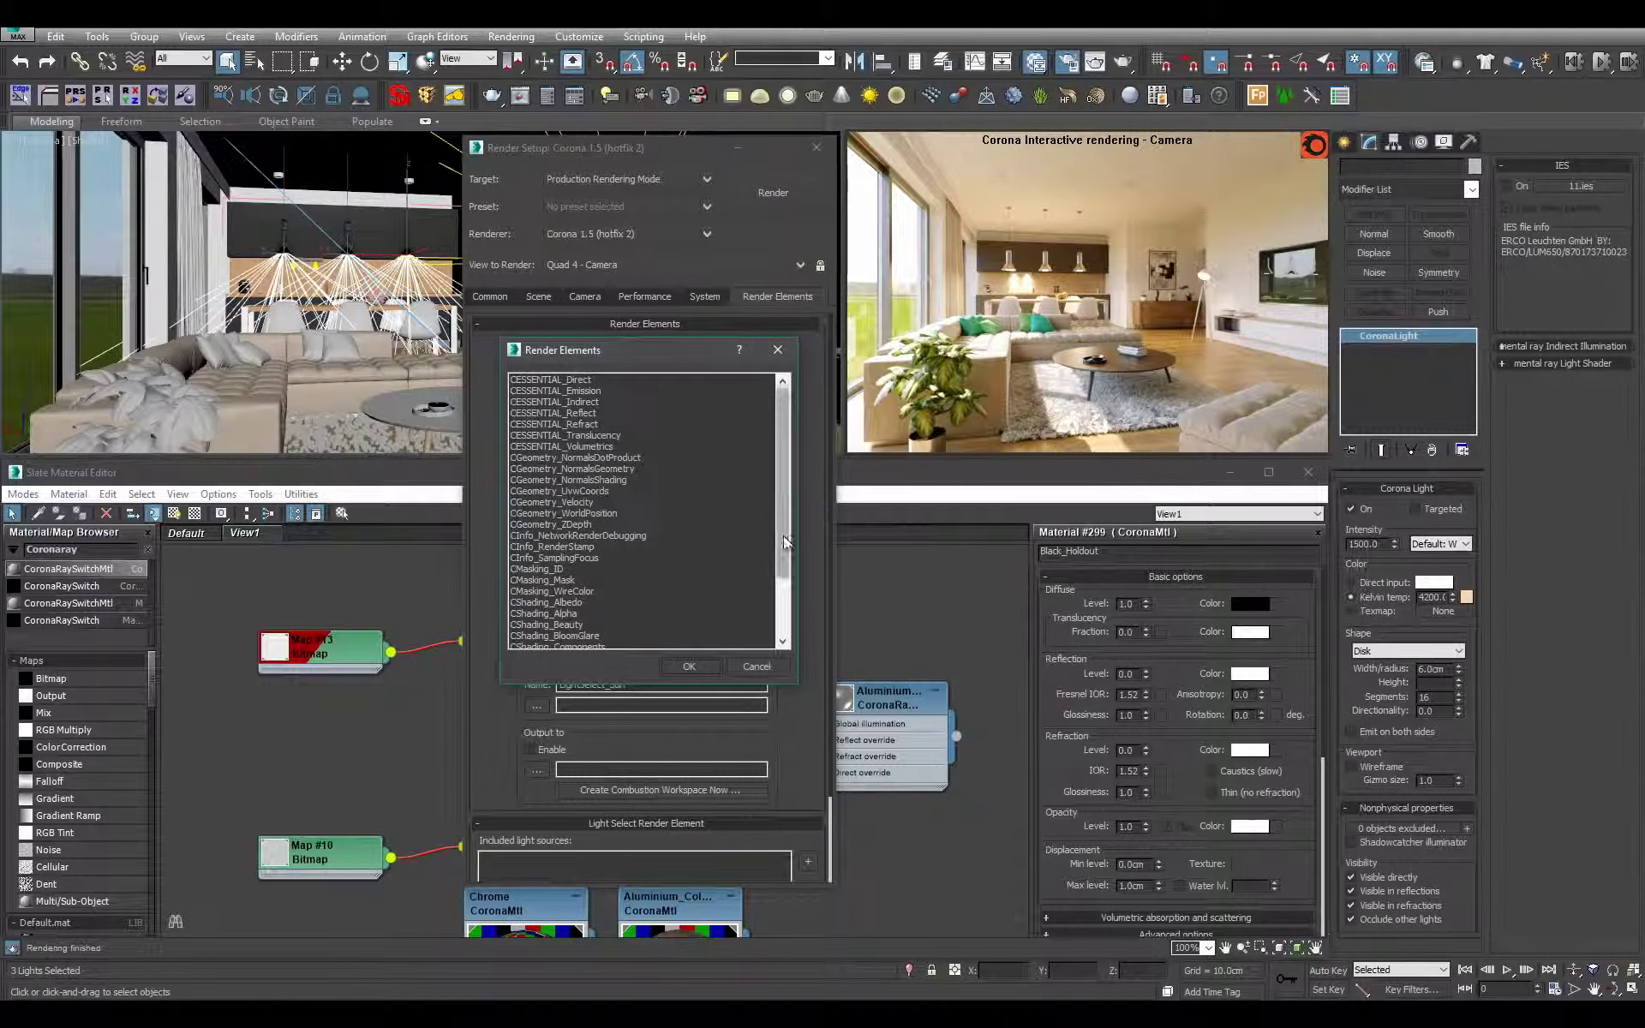
click(557, 591)
click(689, 666)
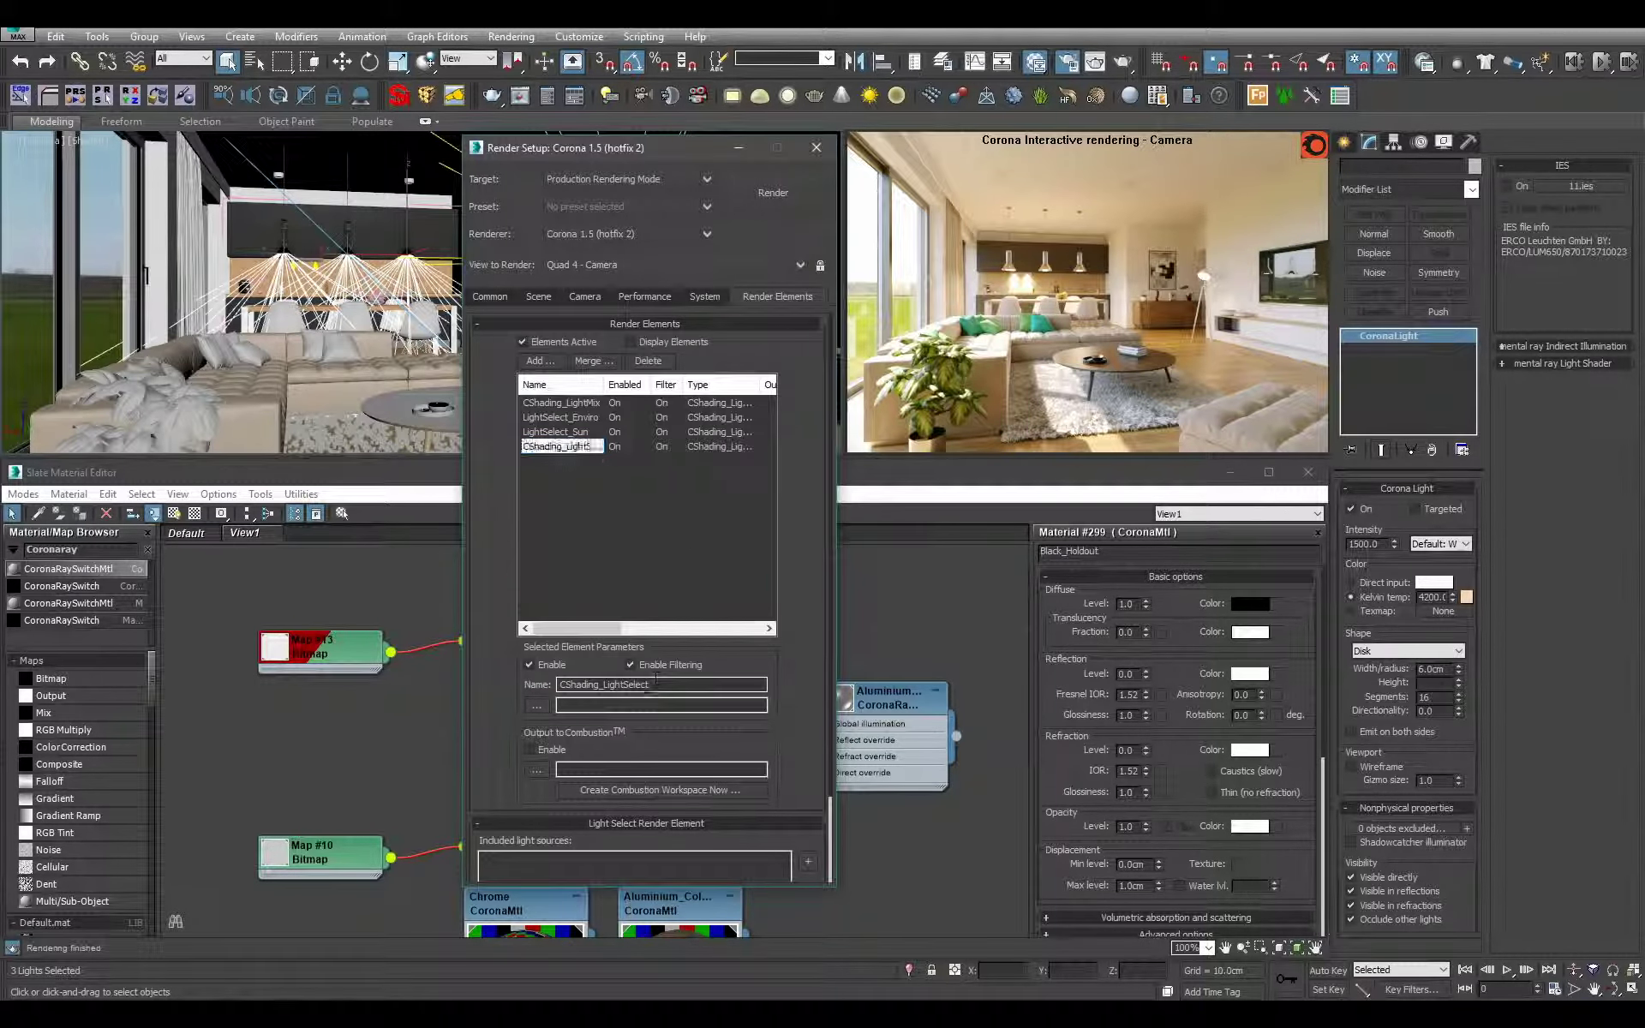
double_click(578, 684)
text(LightSelect_)
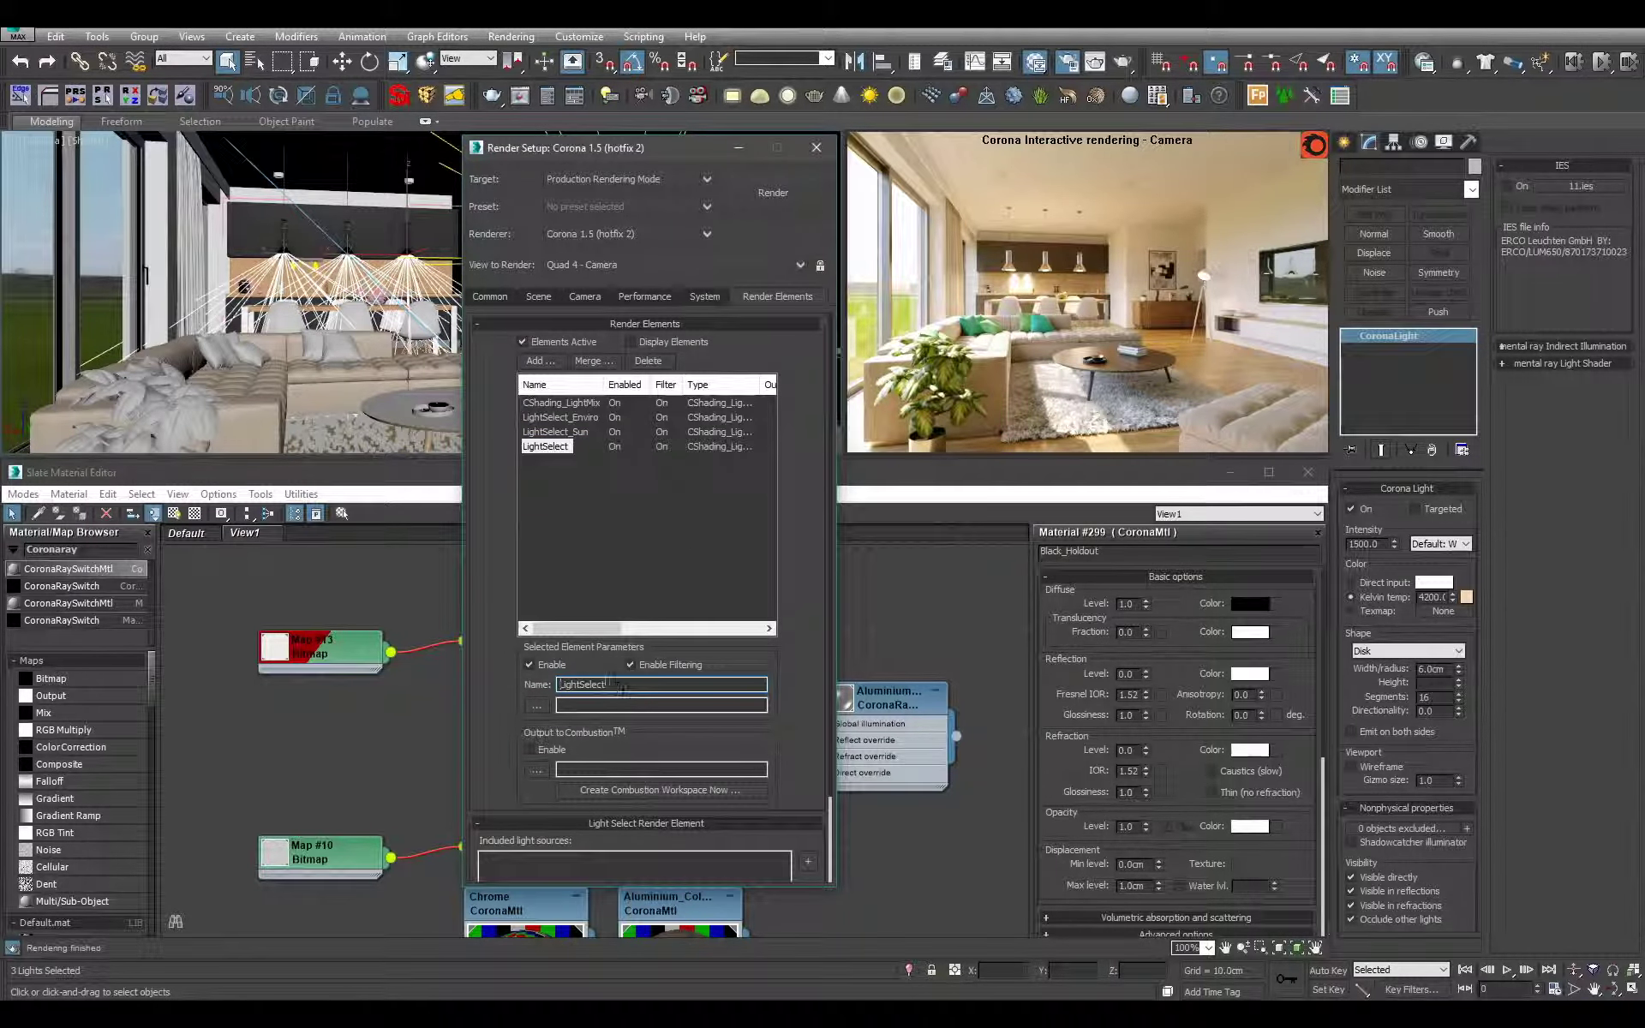
text(Floor_Lamp)
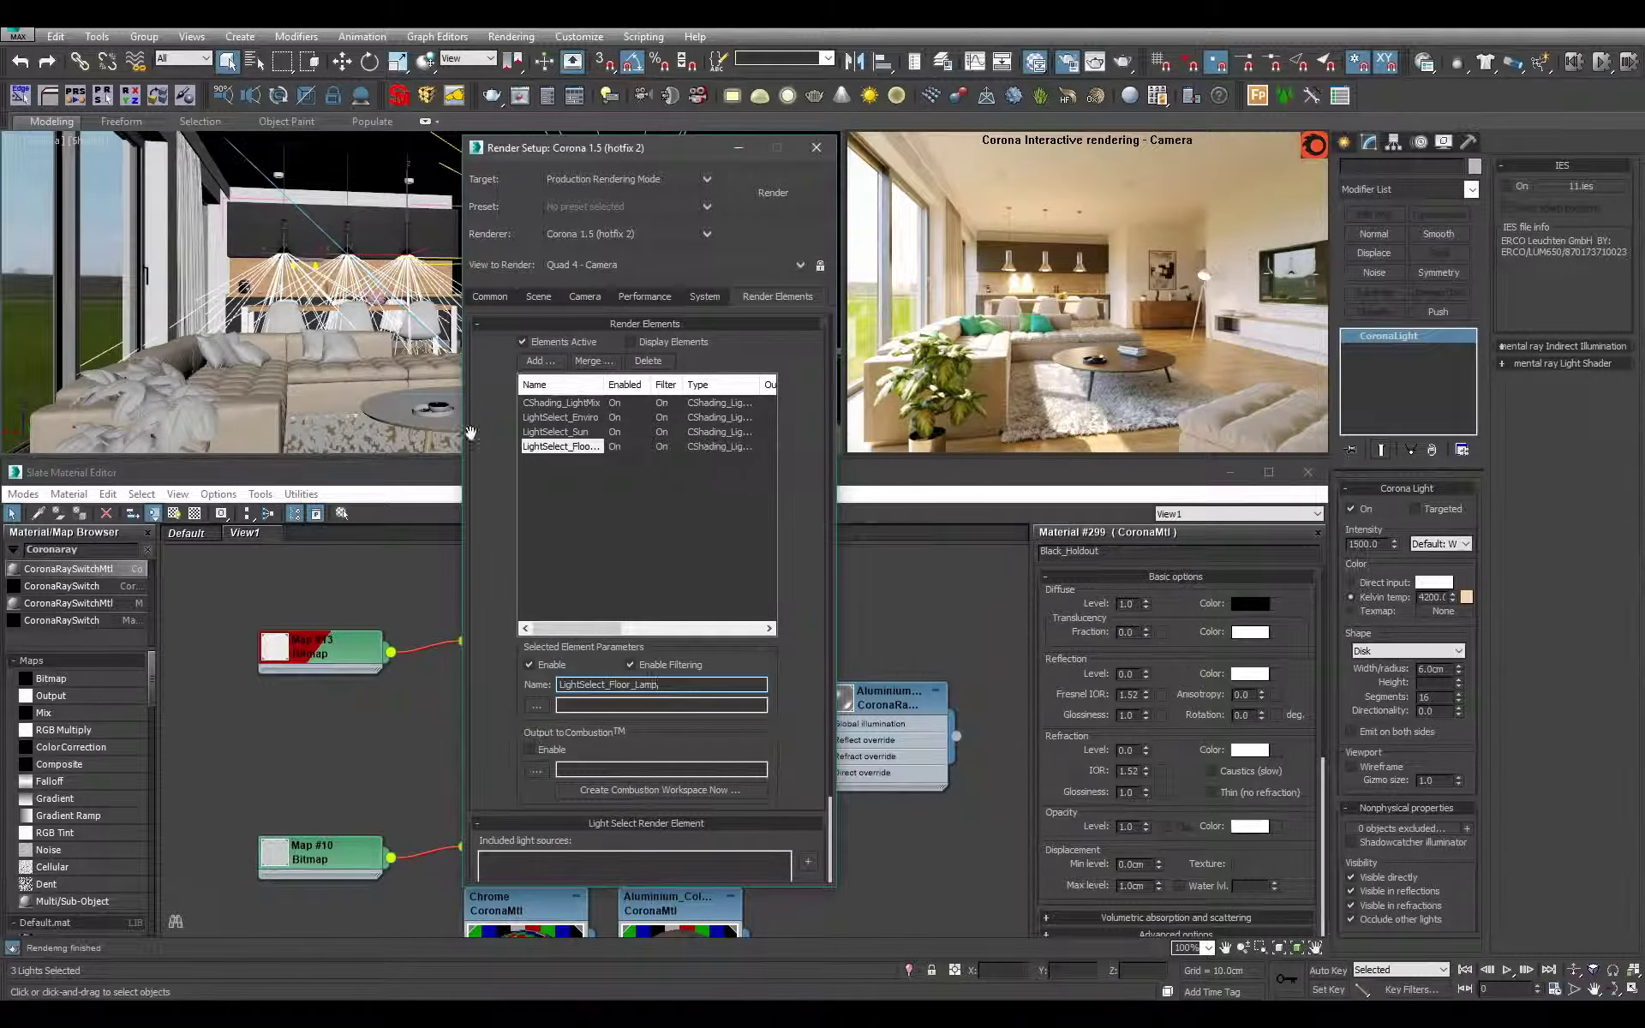
- Add a fourth CShading_LightSelect render element and name it LightSelect_CookHood
click(539, 361)
scroll(587, 566, down, 2)
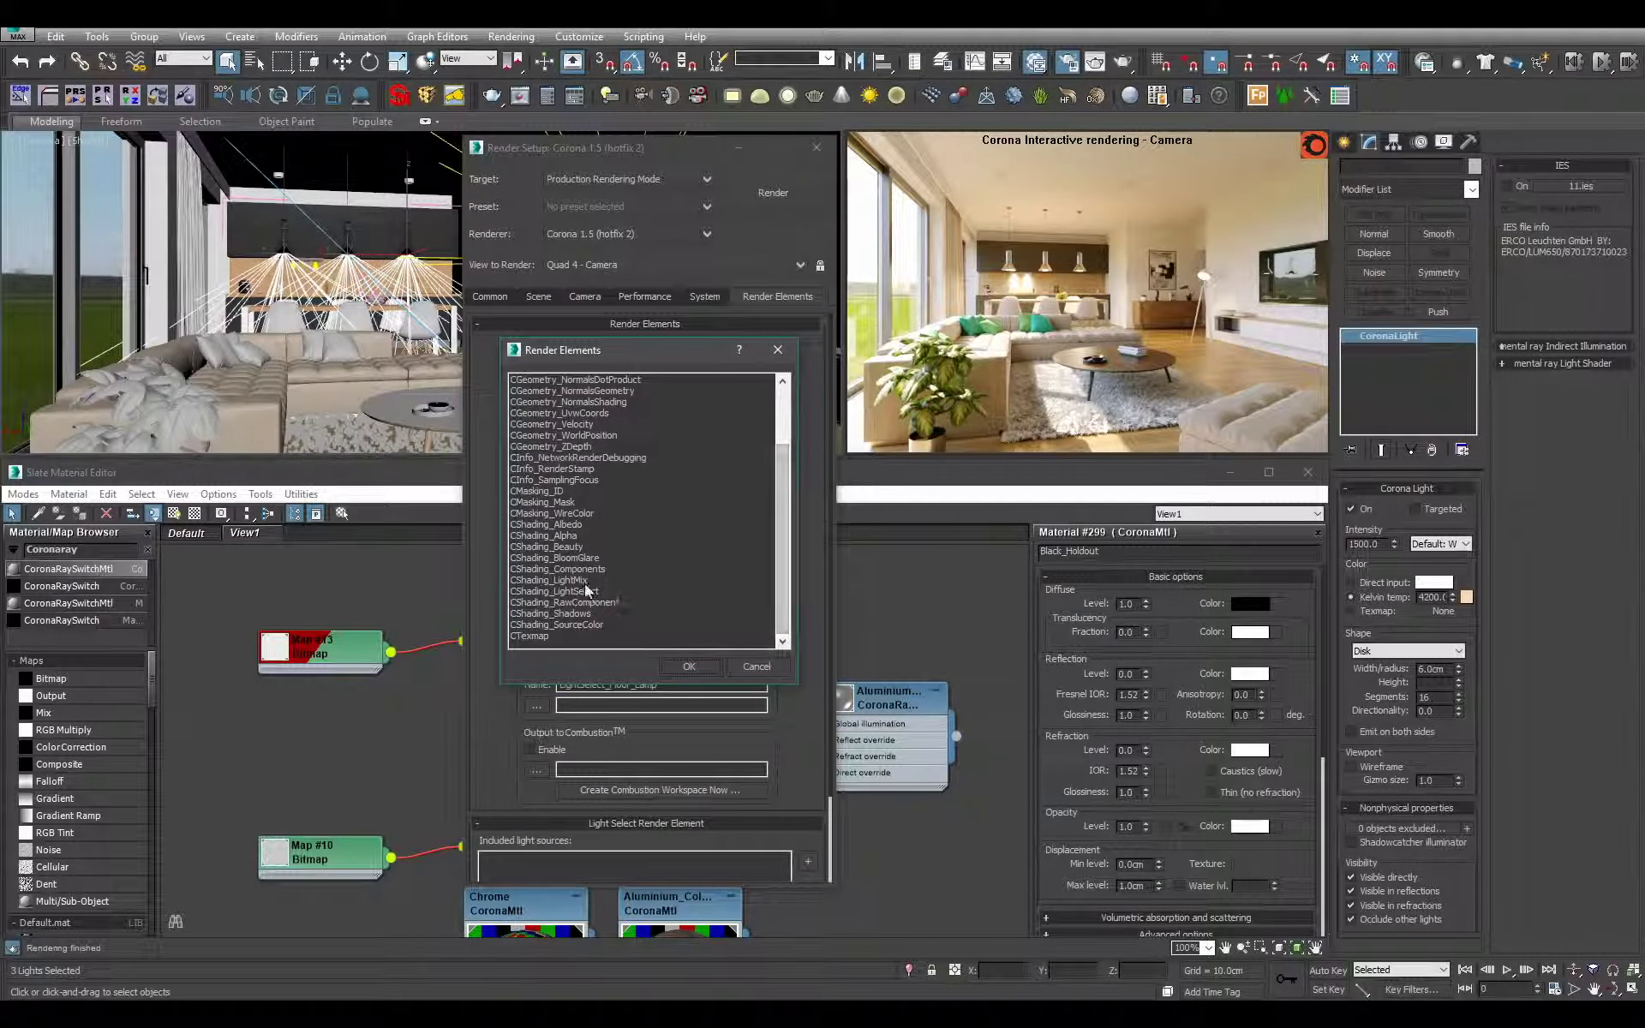
double_click(588, 590)
click(613, 682)
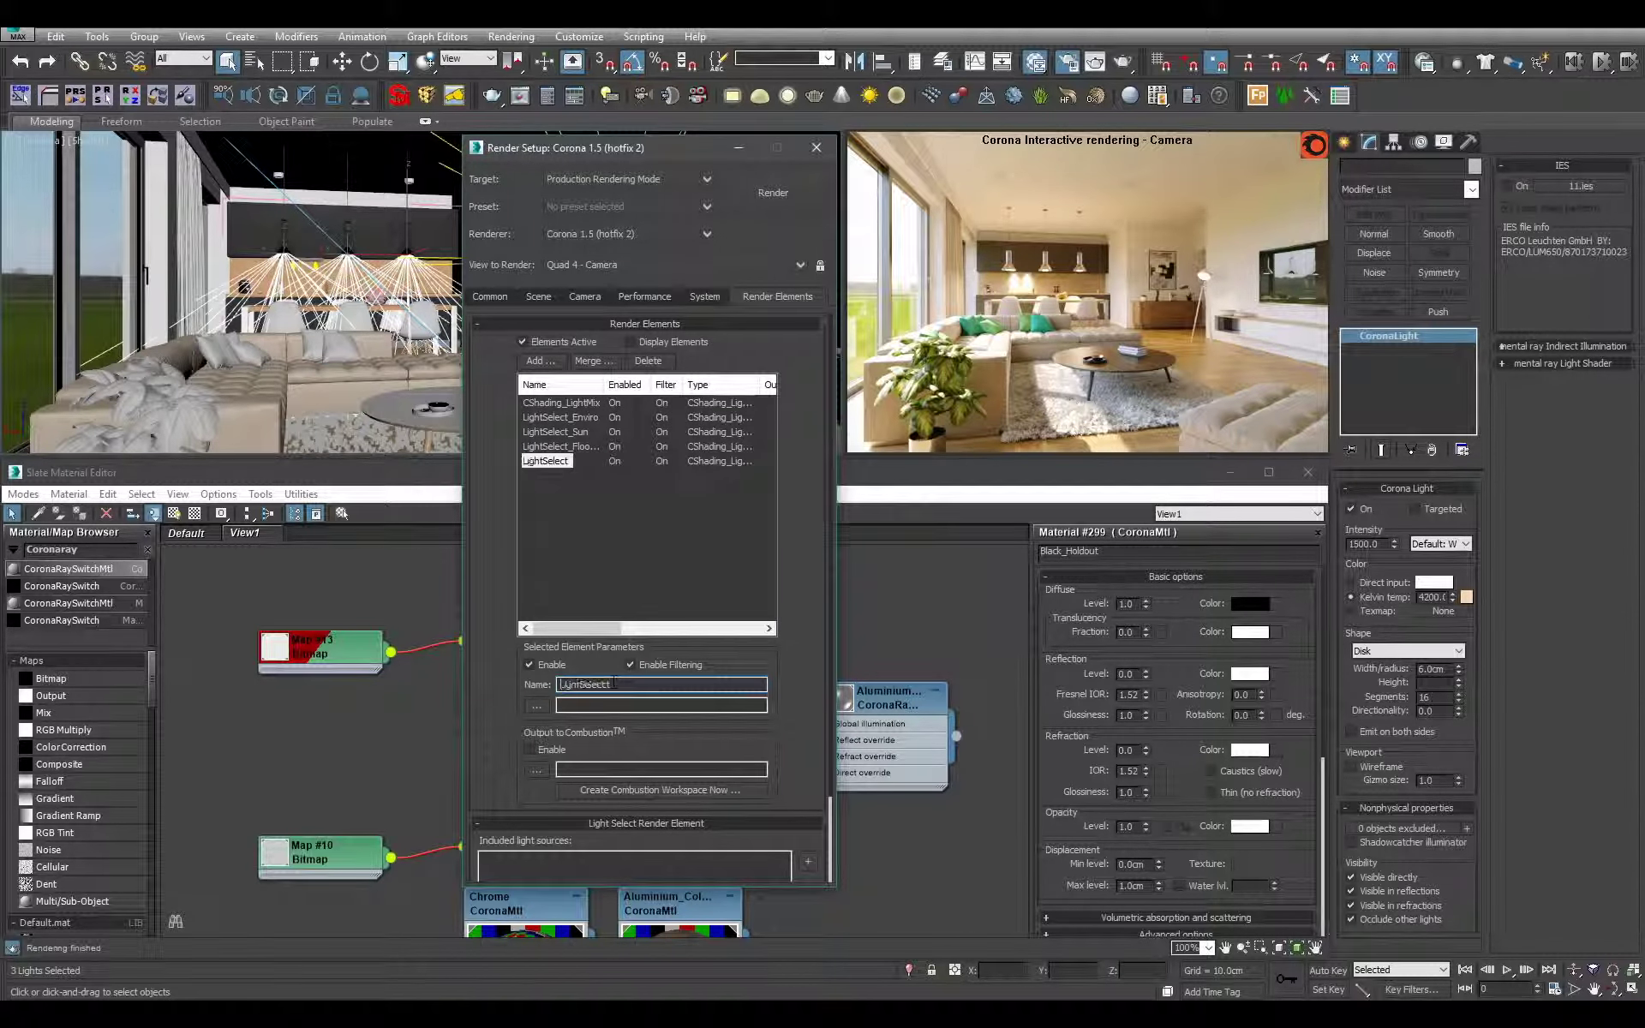
text(_CookHood)
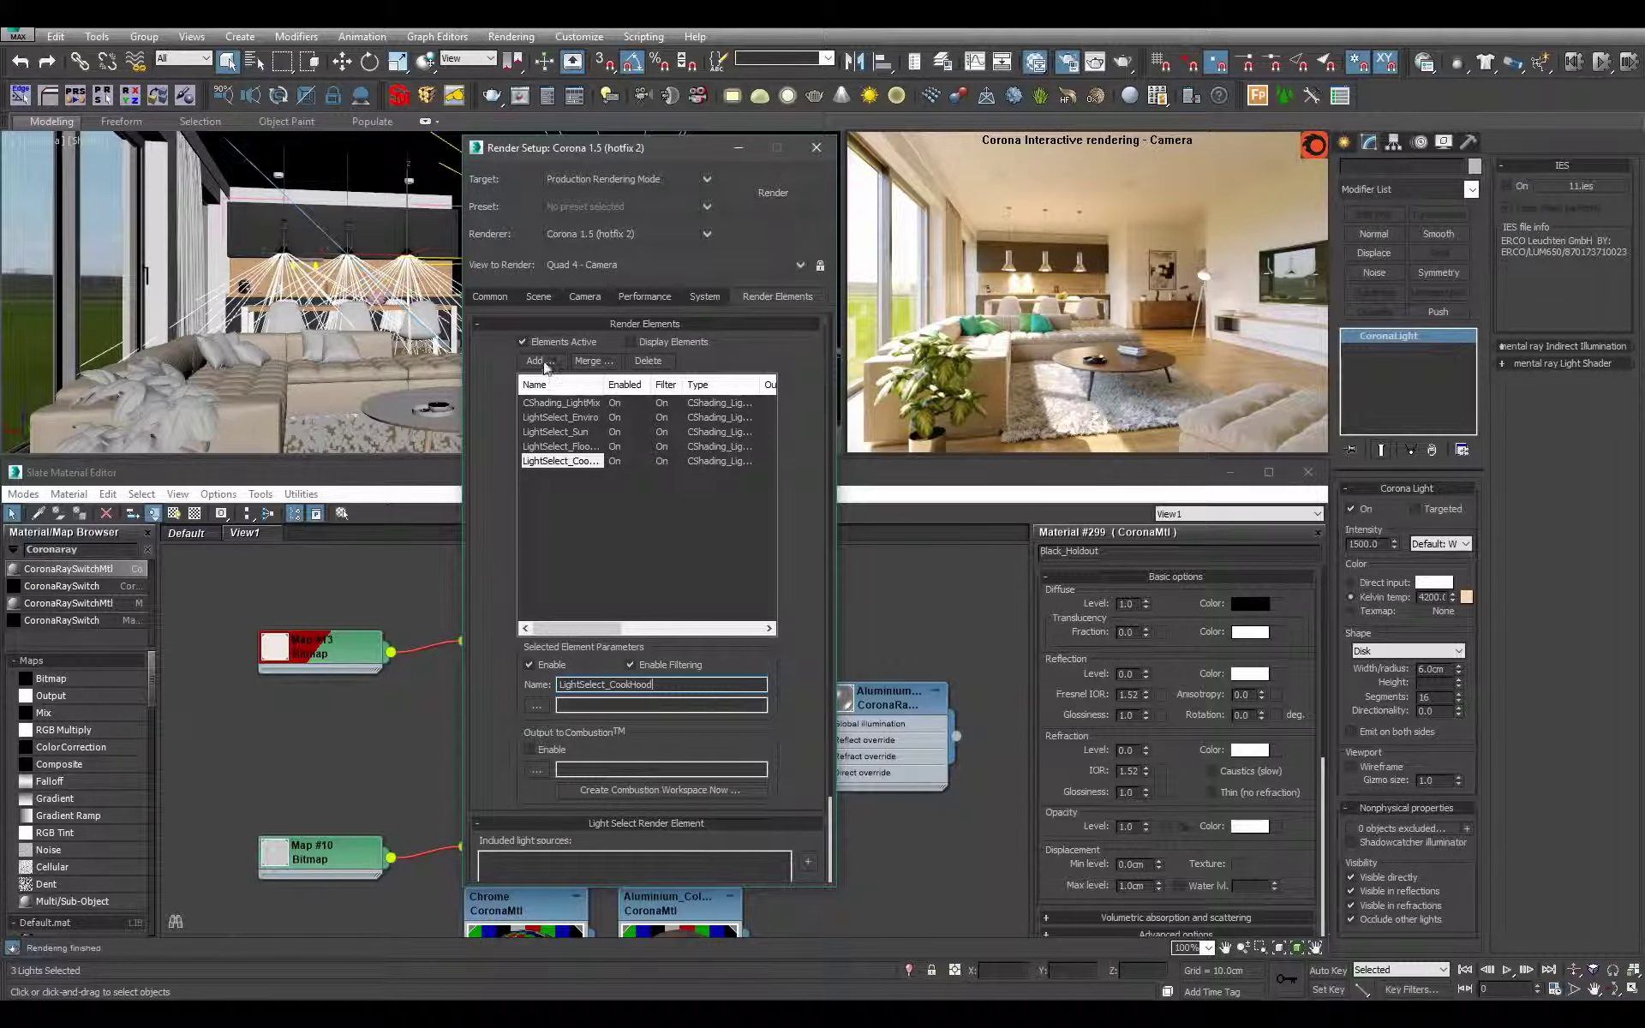
- Add a fifth CShading_LightSelect render element and name it LightSelect_Pendant_Lamps
click(538, 361)
scroll(793, 587, down, 2)
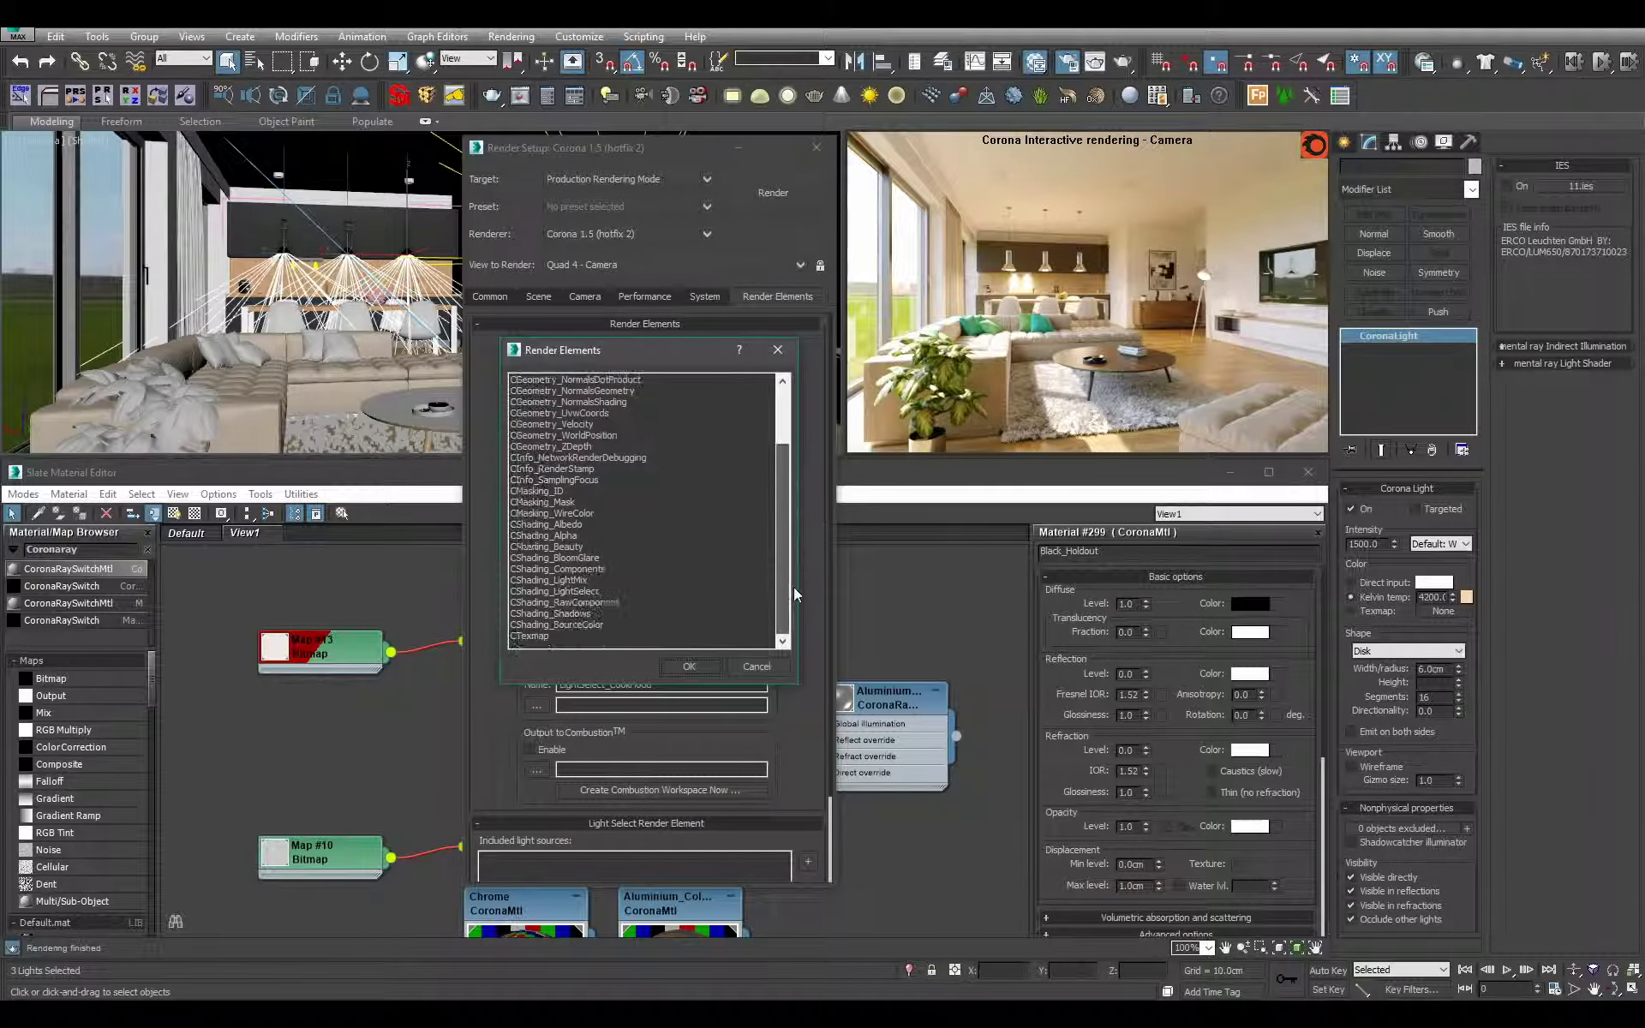
double_click(615, 588)
drag(602, 685, 496, 688)
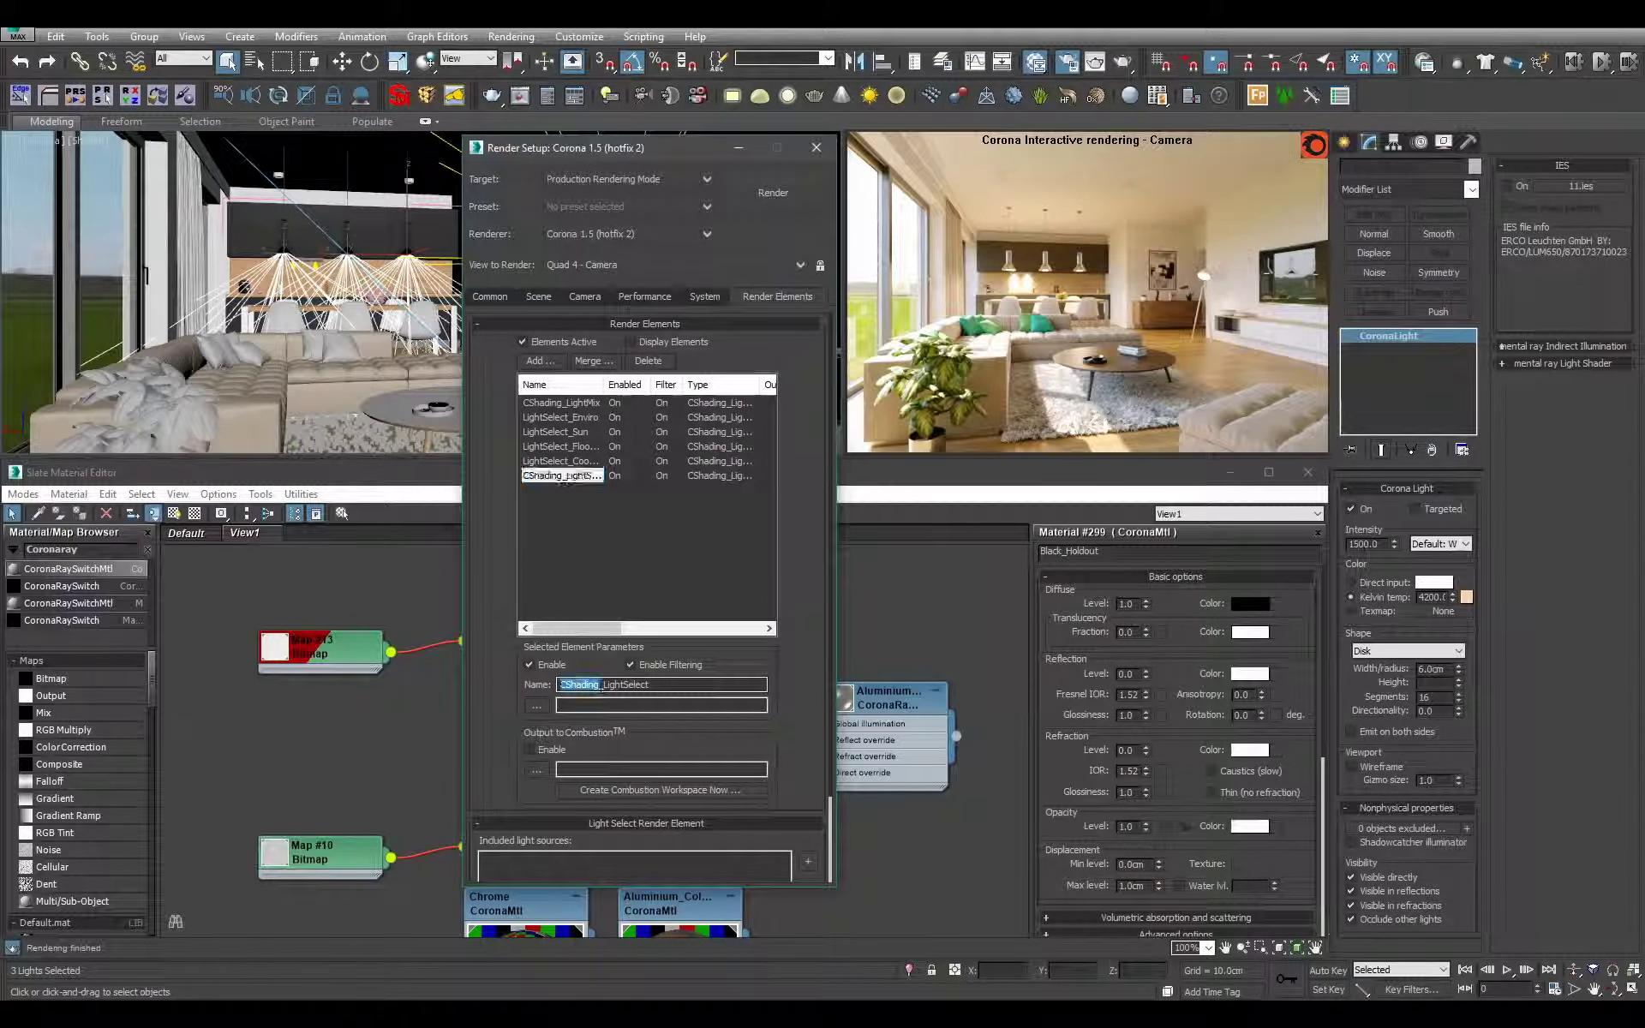
key(BackSpace)
click(635, 685)
text(_Pendant_)
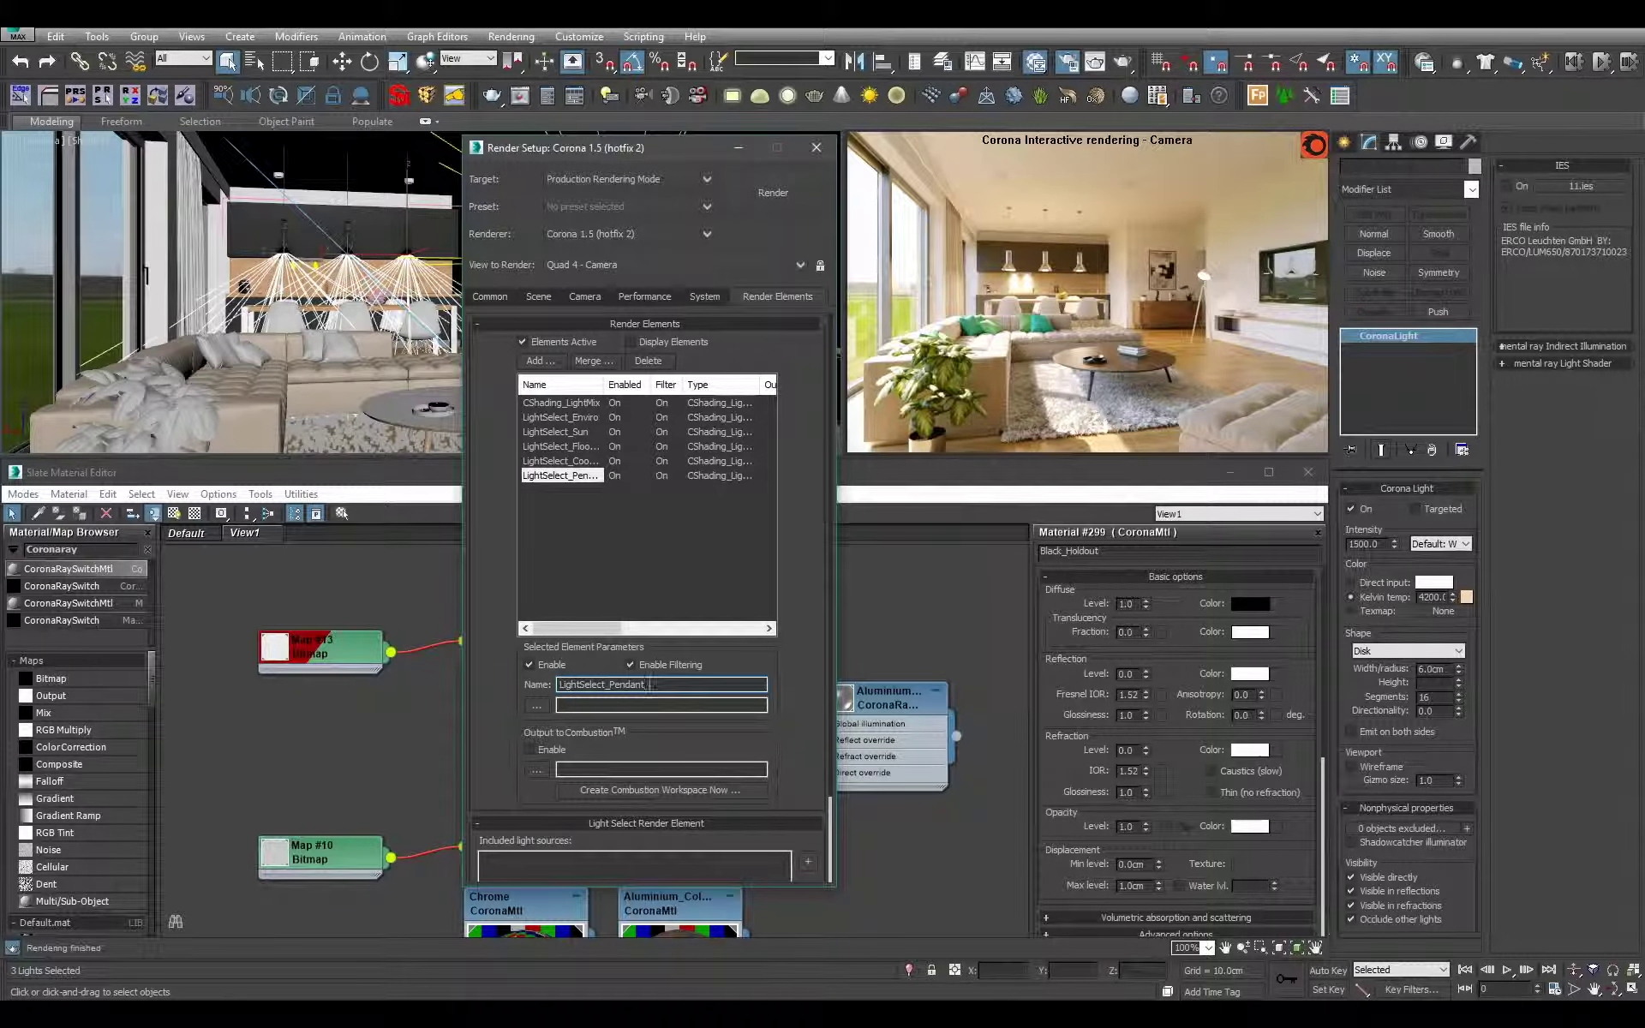
text(Lamps)
- Include the environment light in the LightSelect_Enviro element and select the LightSelect_Sun element
drag(800, 651, 779, 610)
click(597, 340)
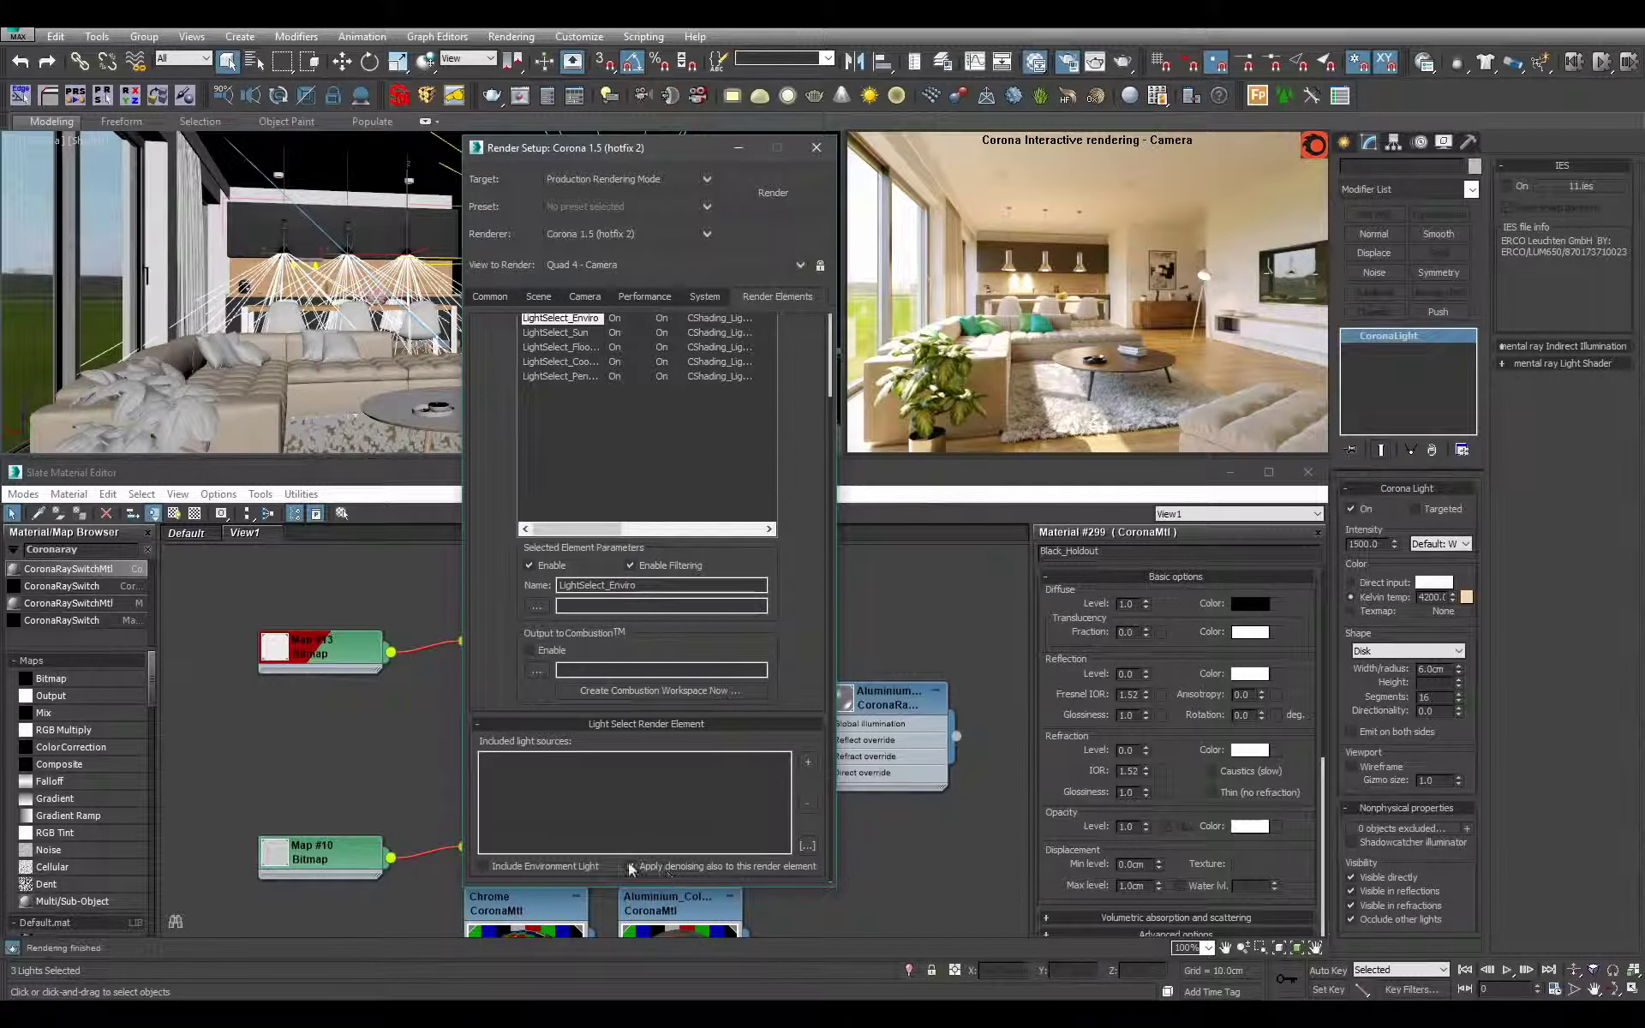
click(577, 866)
click(559, 332)
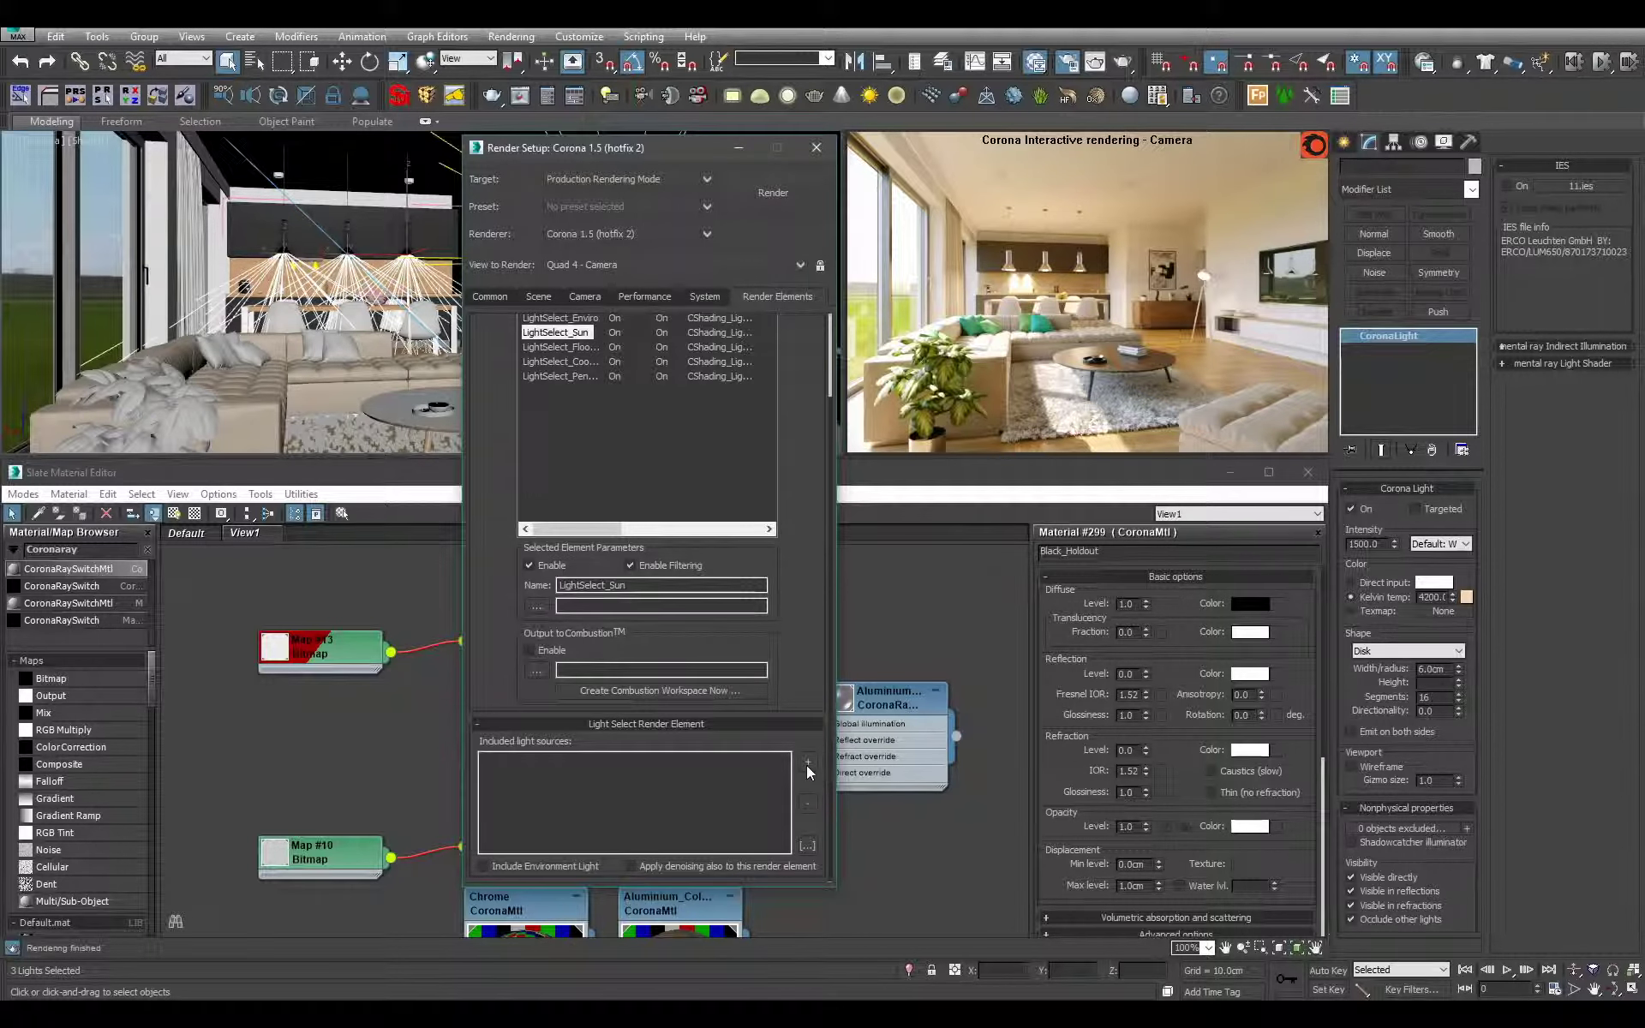
click(806, 763)
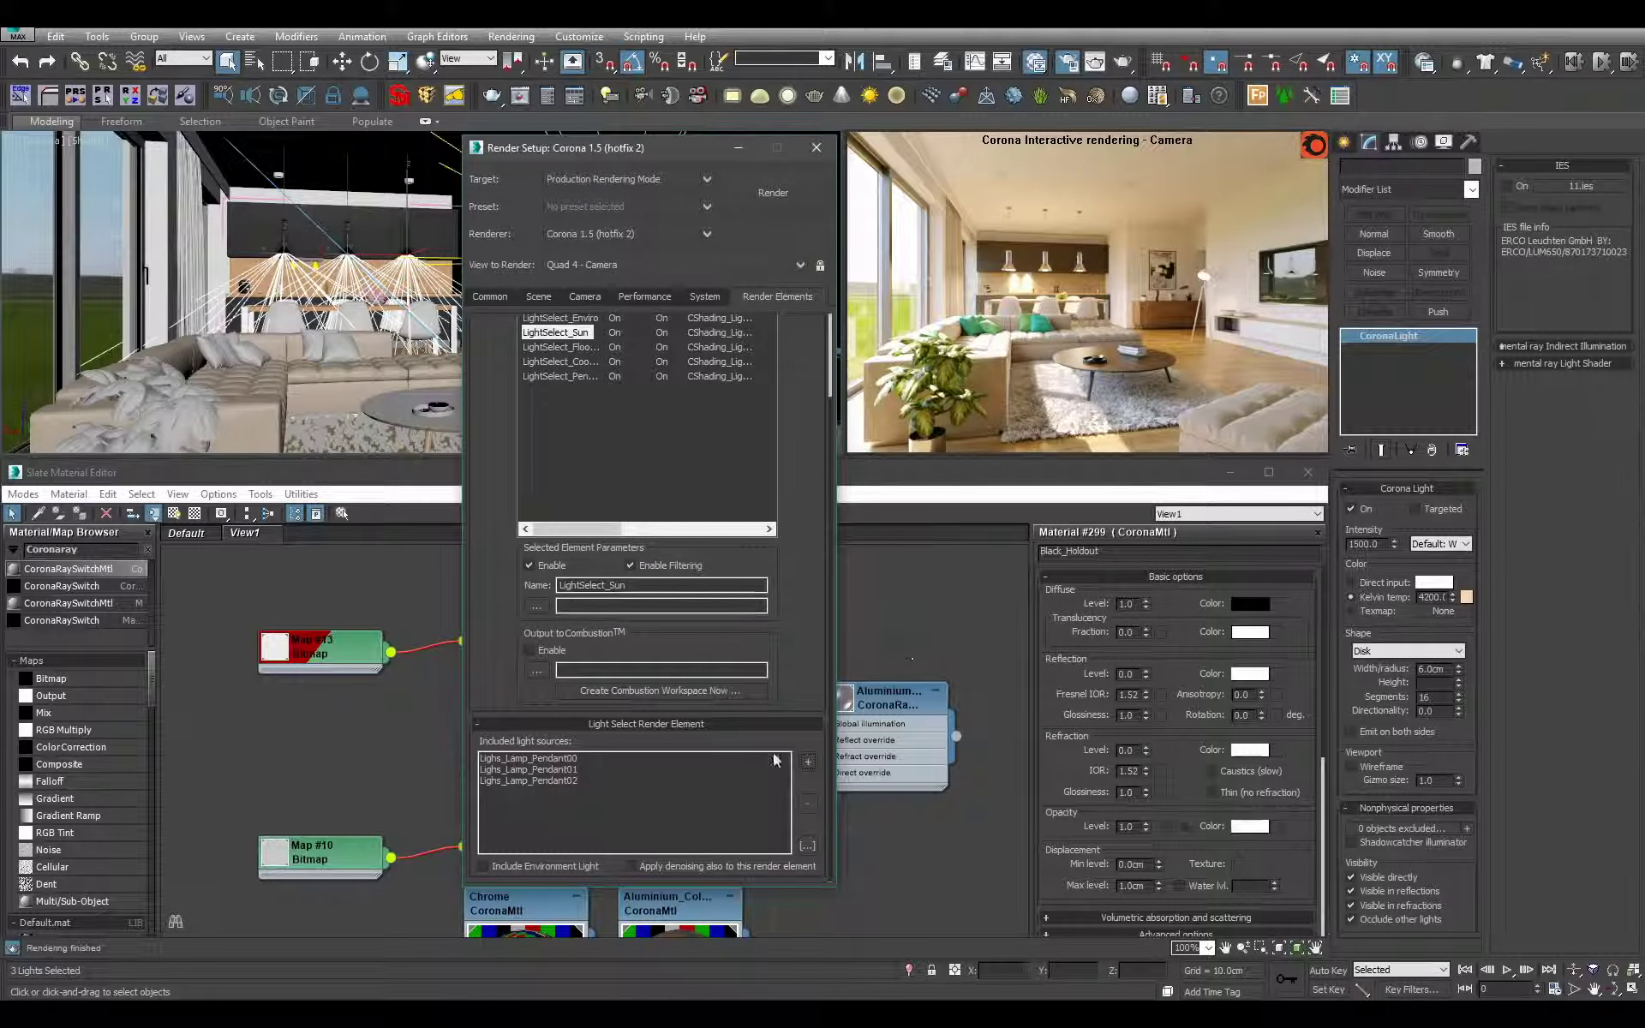
click(562, 758)
shift+click(558, 780)
click(807, 803)
- Include the Sun object as the light source of the LightSelect_Sun element
click(808, 846)
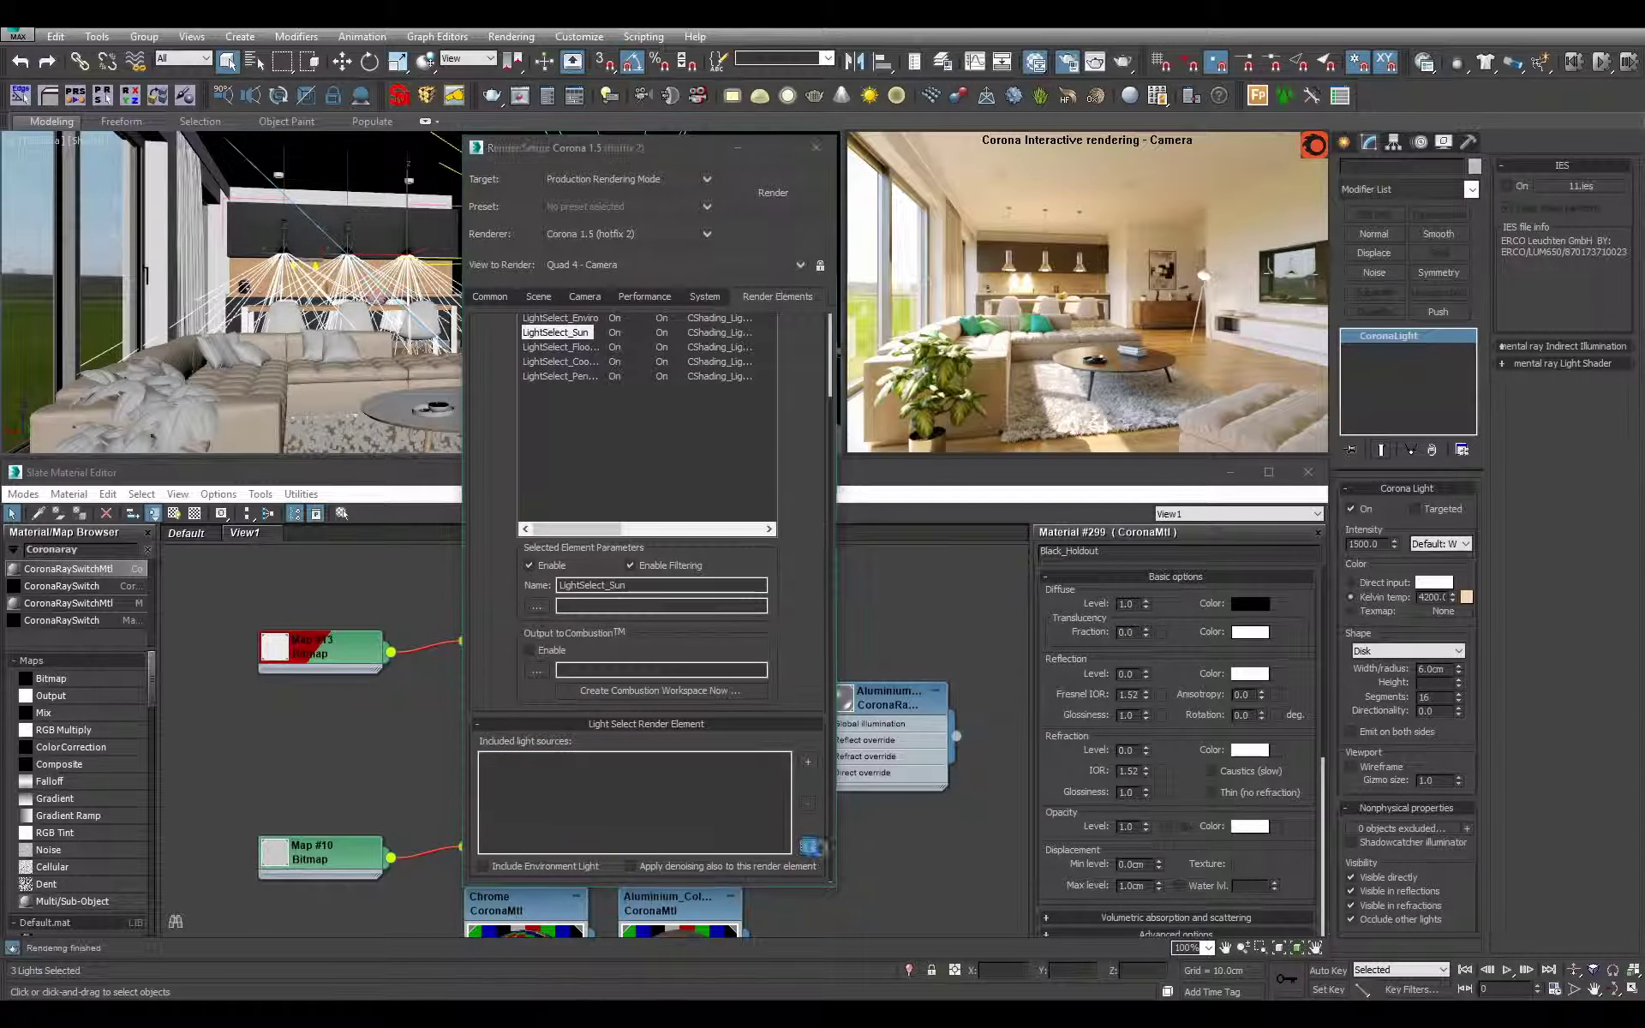
text(su)
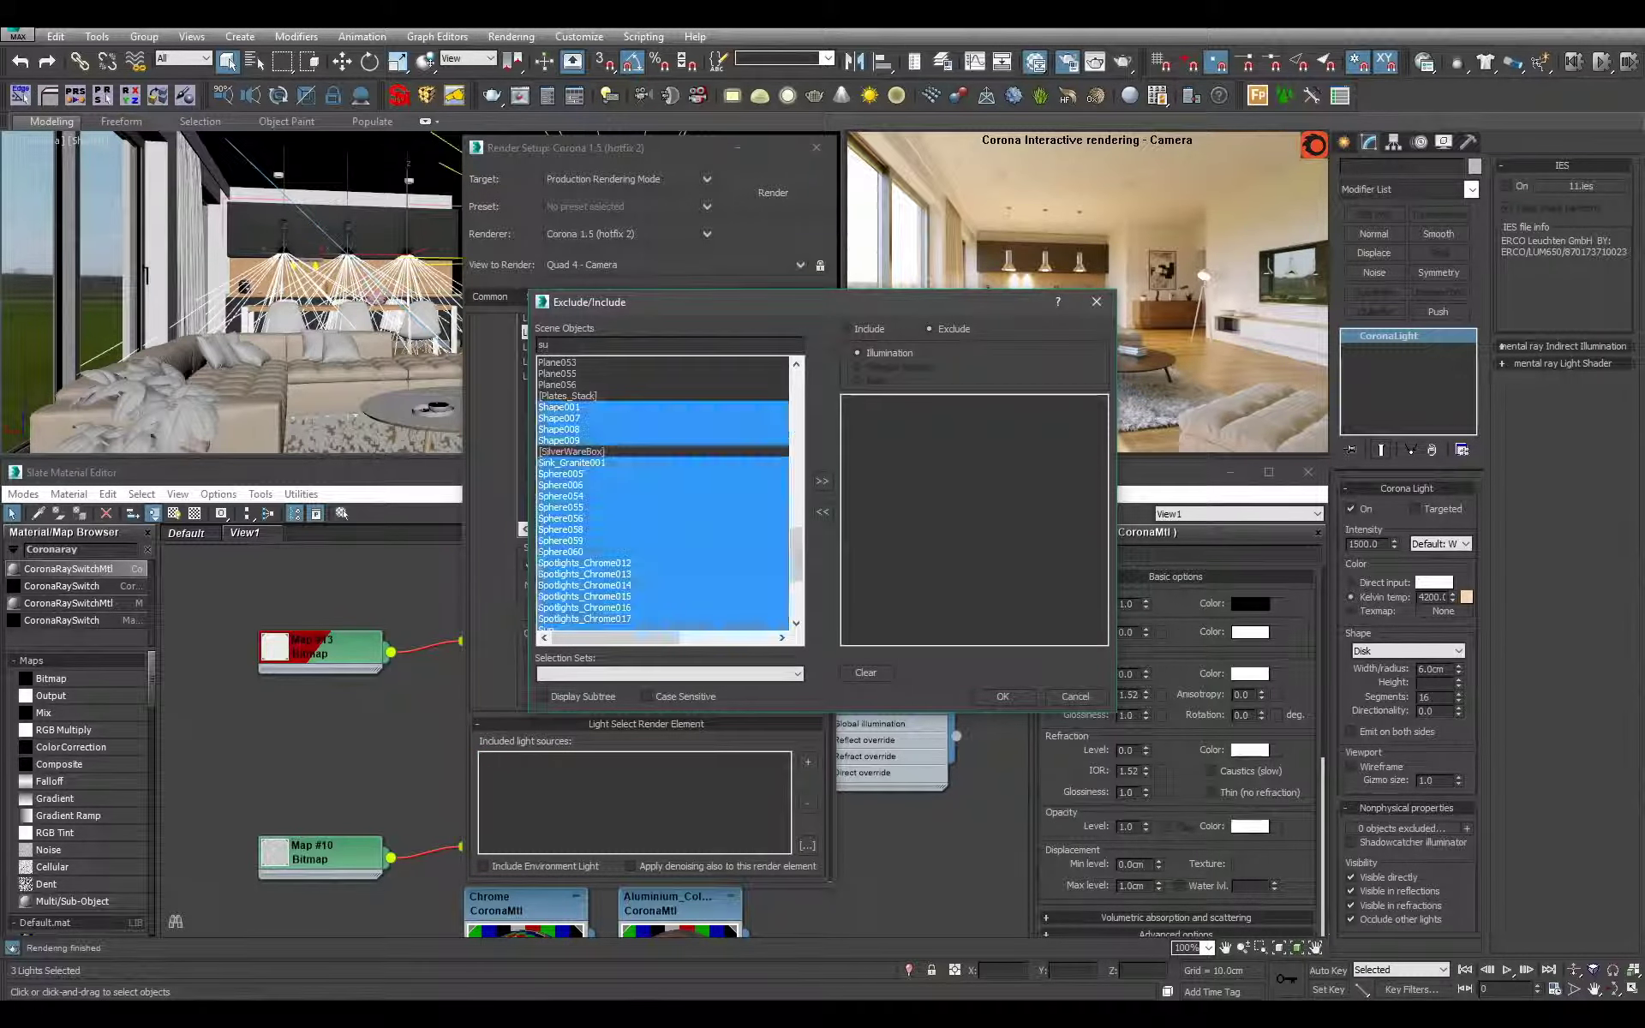
text(n)
click(828, 482)
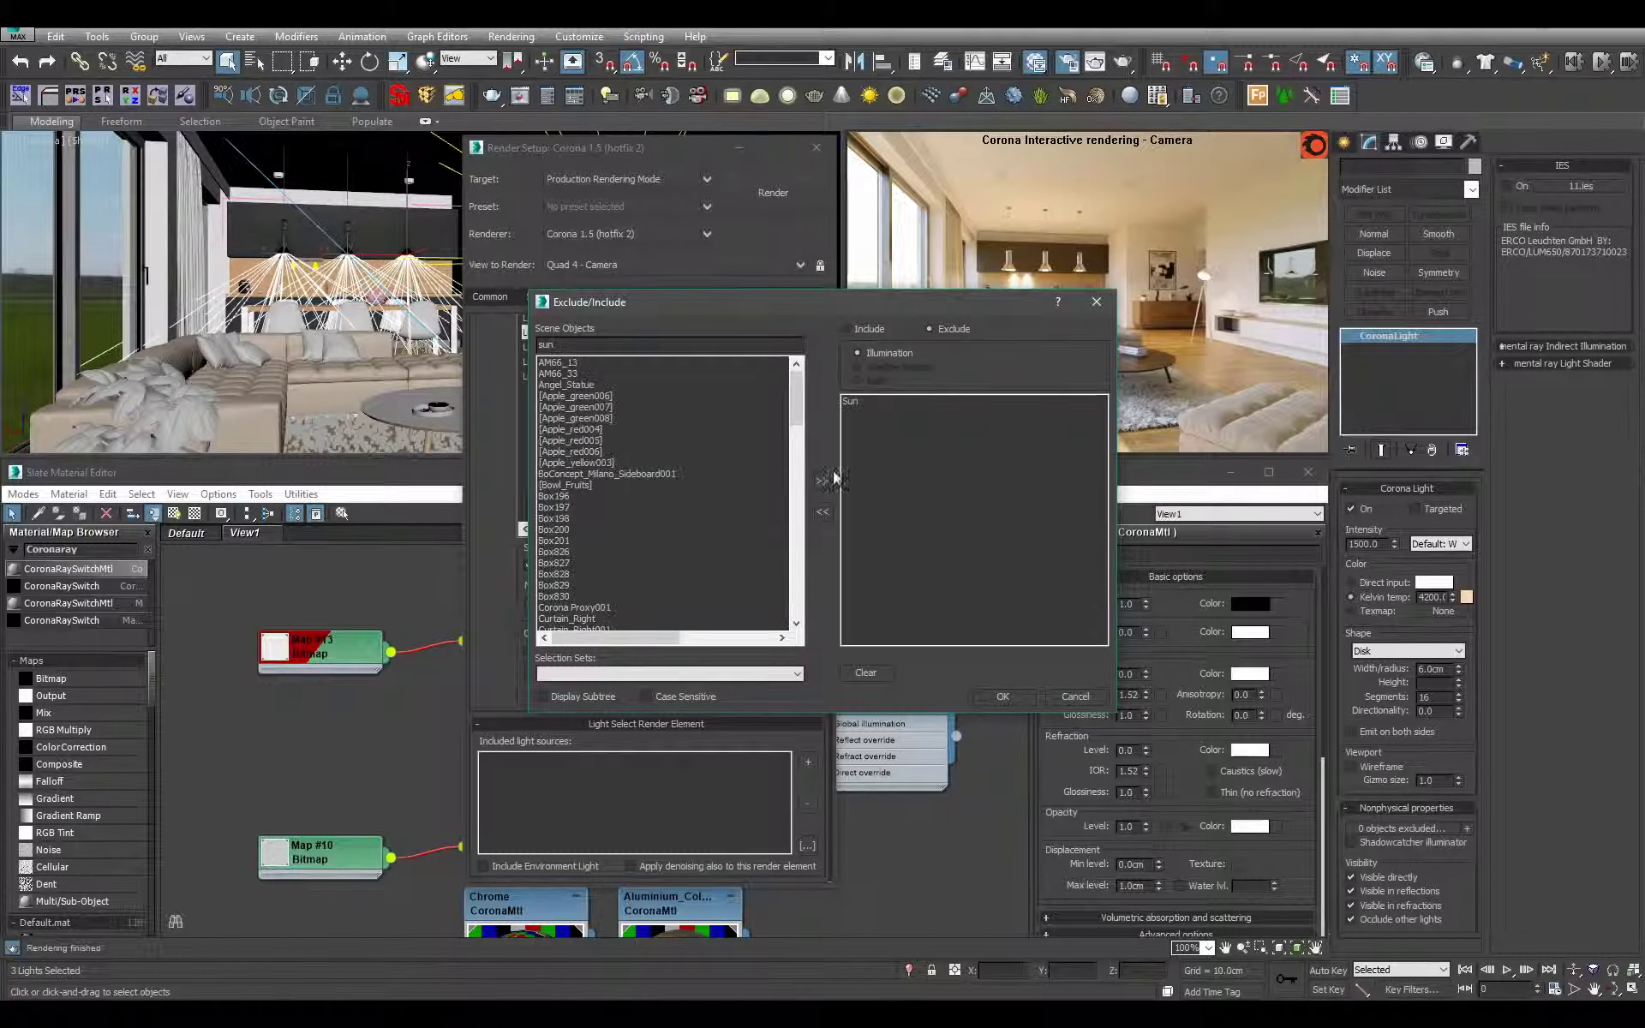
click(861, 332)
click(1001, 697)
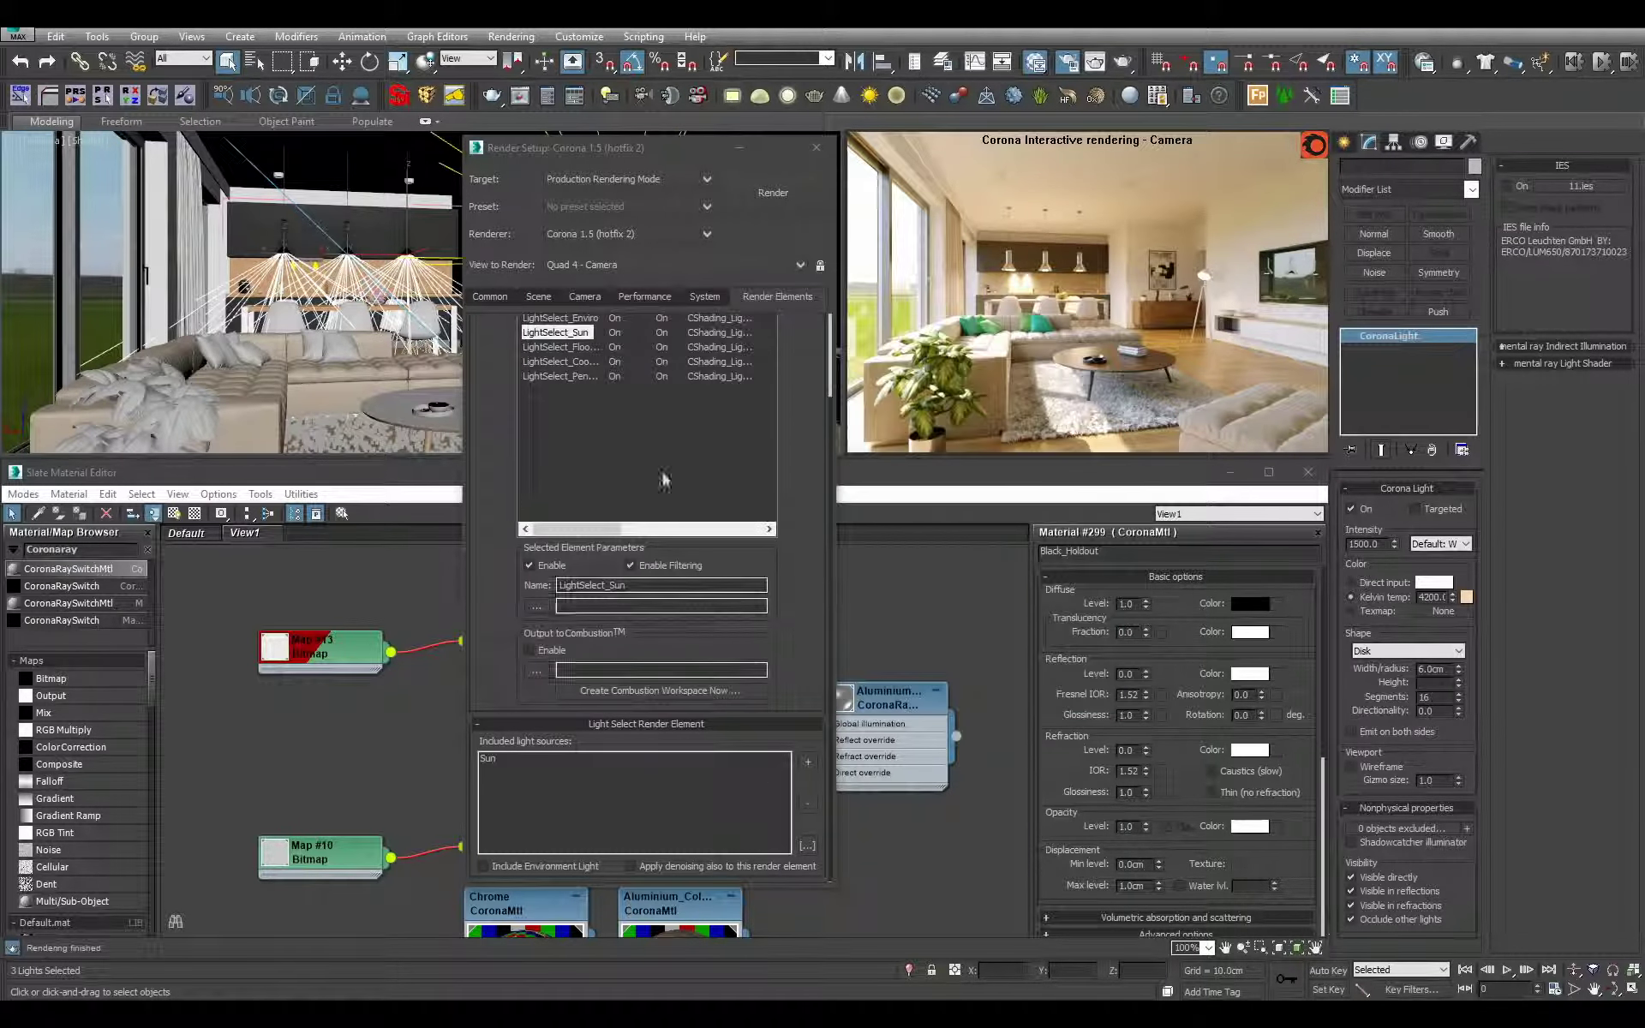
- Include Light_Floor_Lamp as the light source of the LightSelect_Floor_Lamp element
click(586, 348)
drag(811, 702, 787, 541)
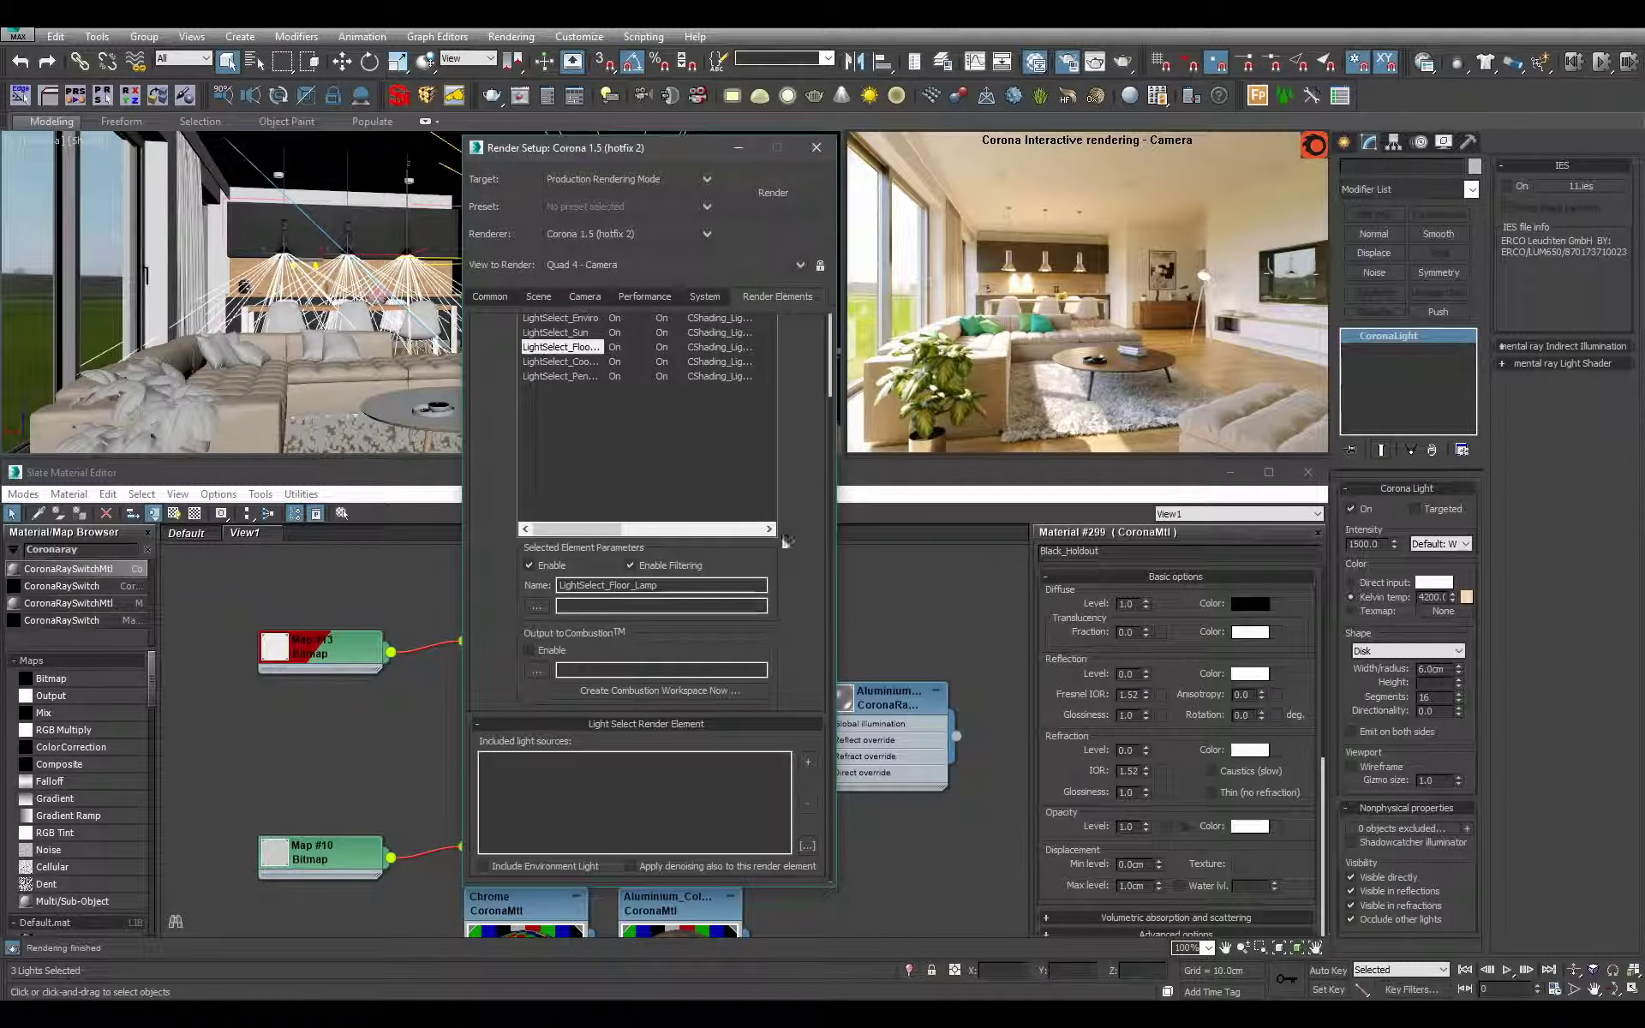
click(807, 846)
text(light)
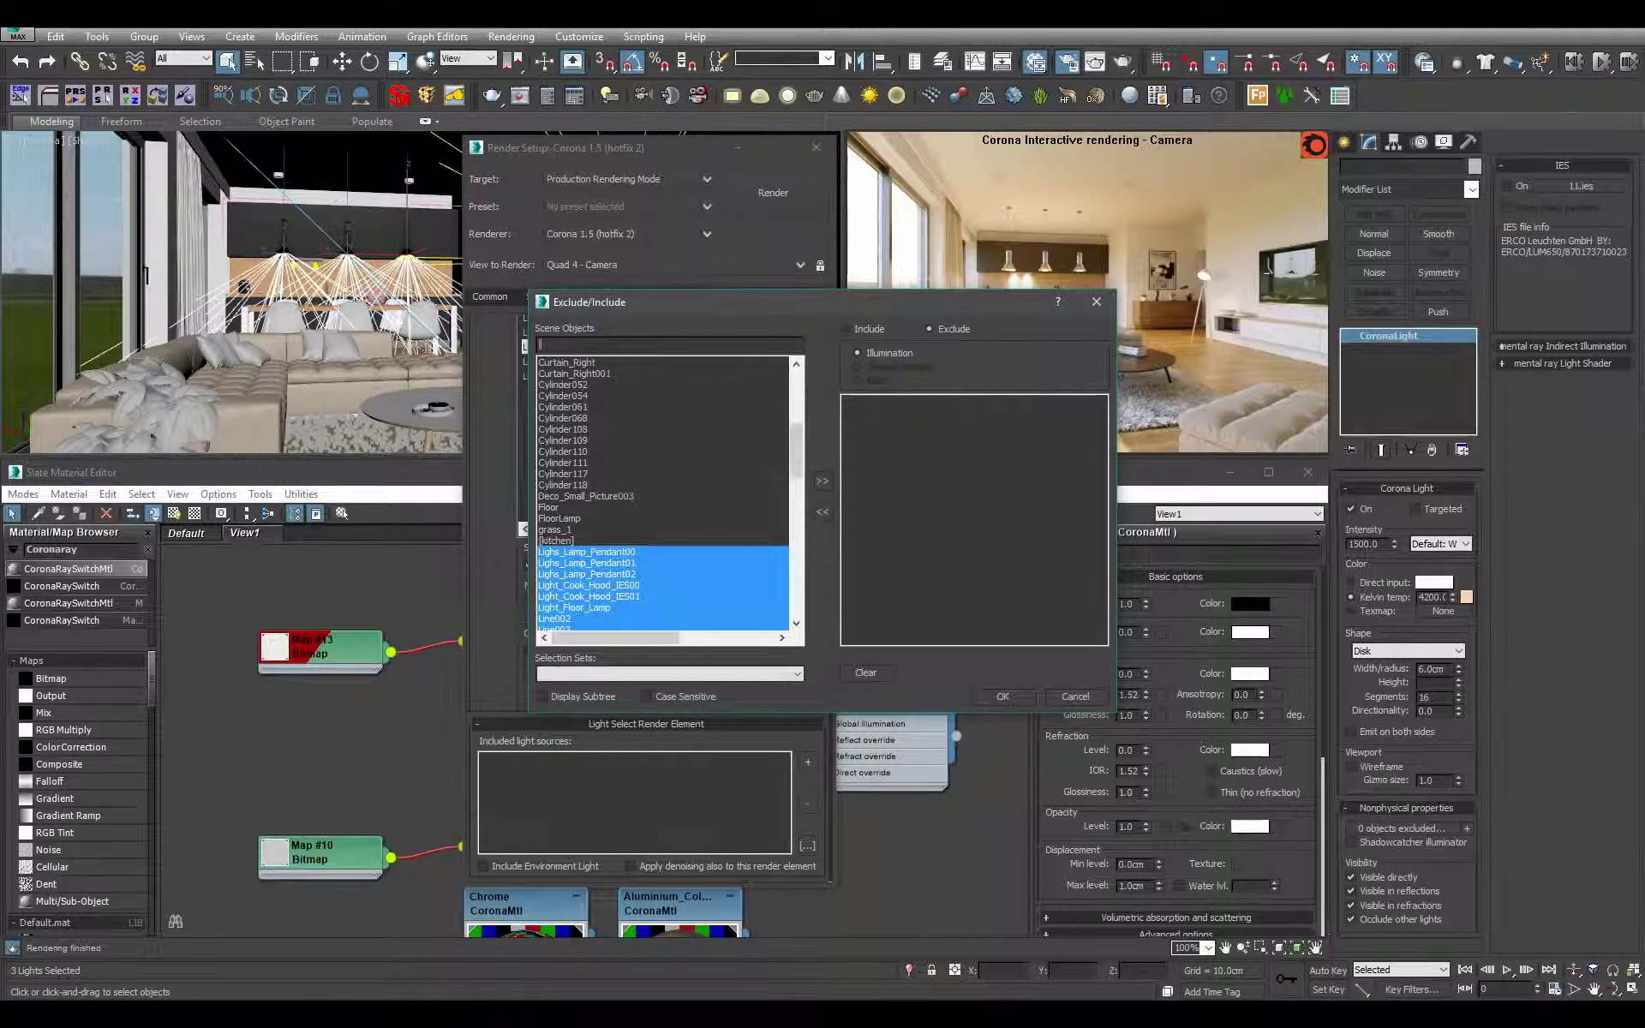
double_click(604, 608)
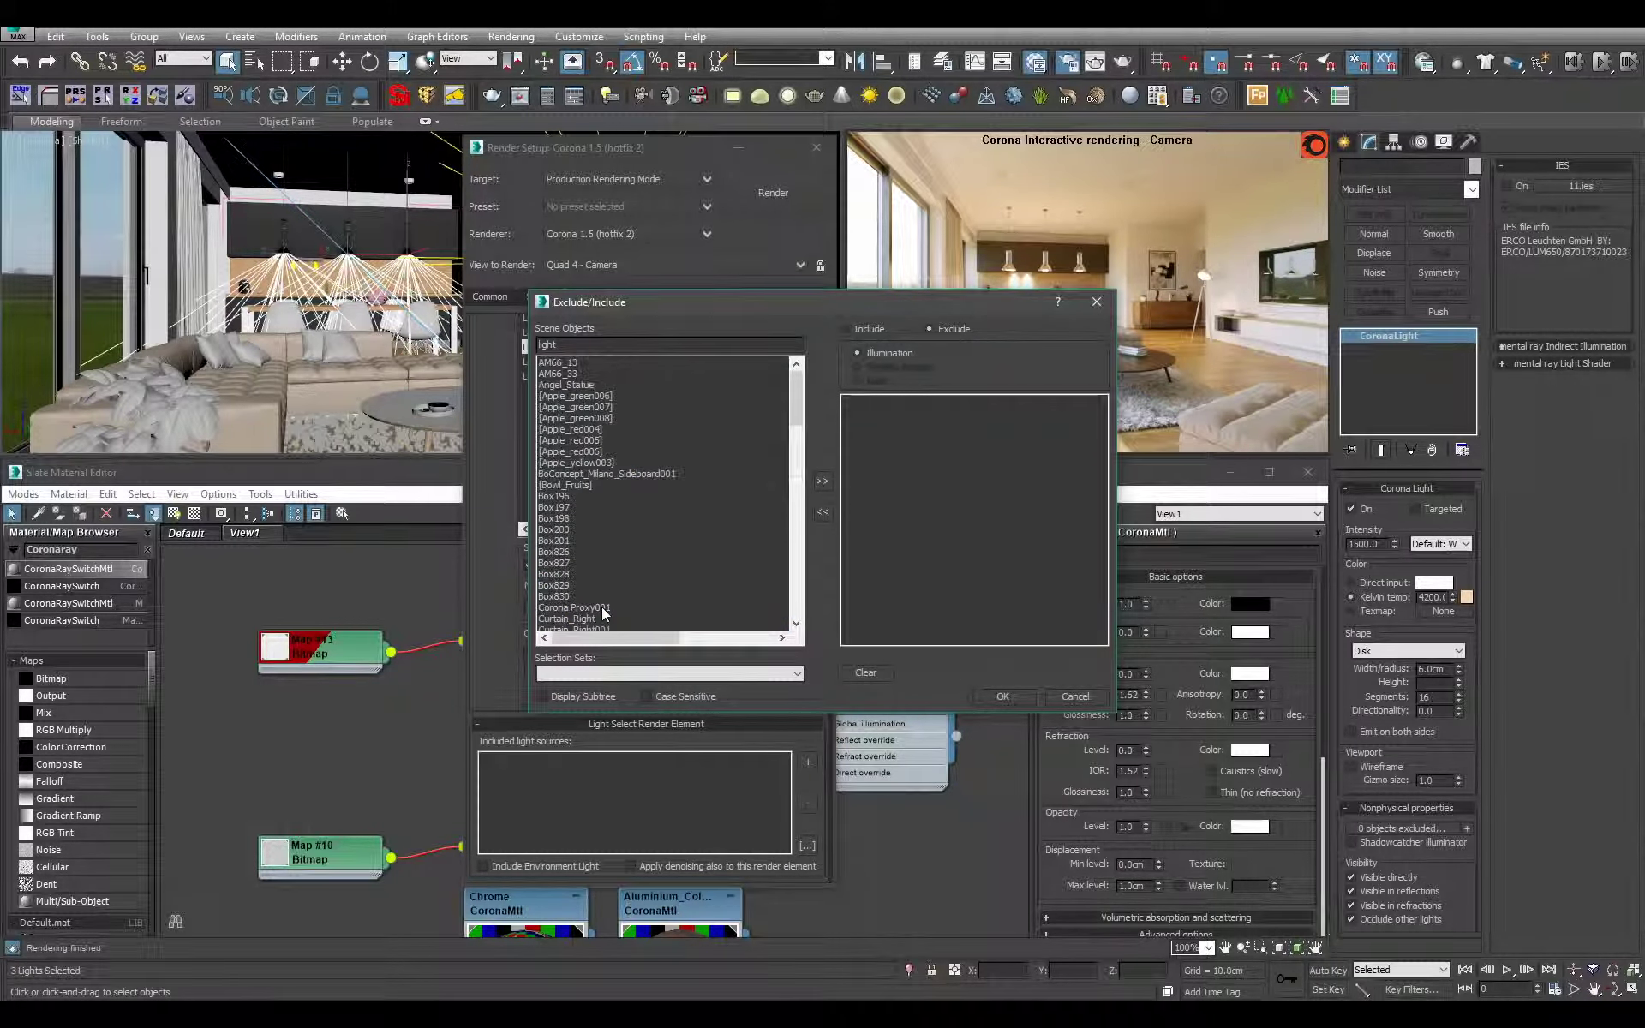
click(1002, 696)
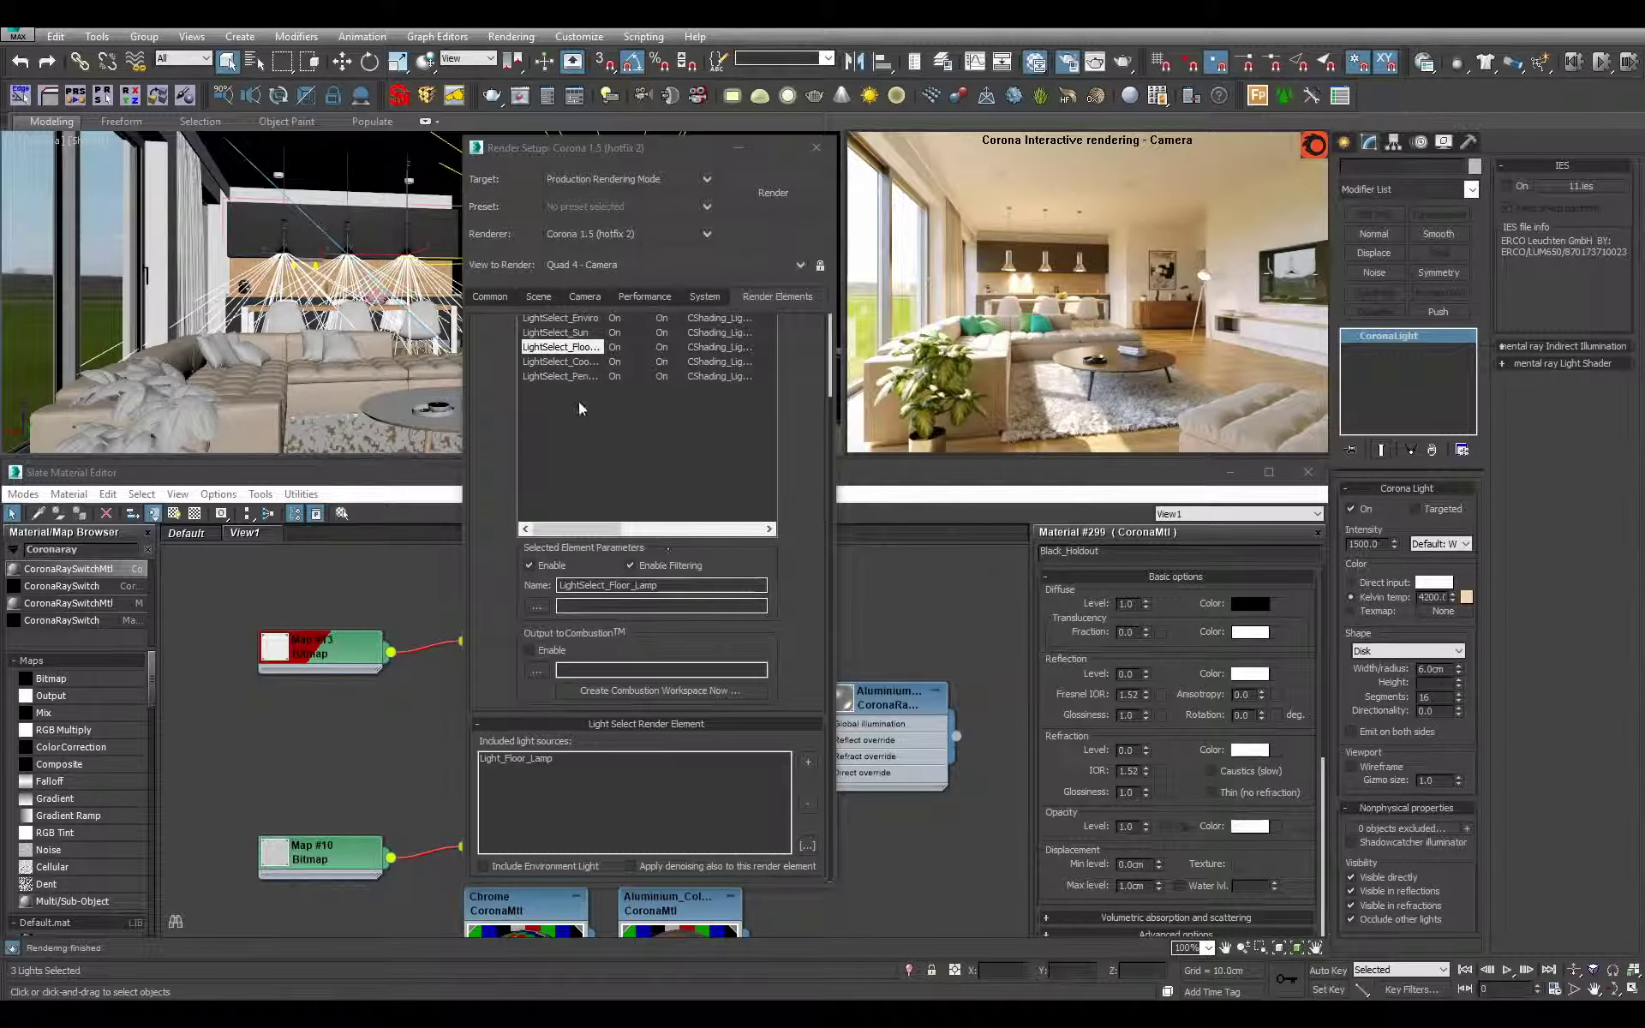
- Apply denoising to the LightSelect_CookHood, LightSelect_Floor_Lamp and LightSelect_Sun render elements
scroll(774, 752, up, 3)
scroll(774, 752, down, 3)
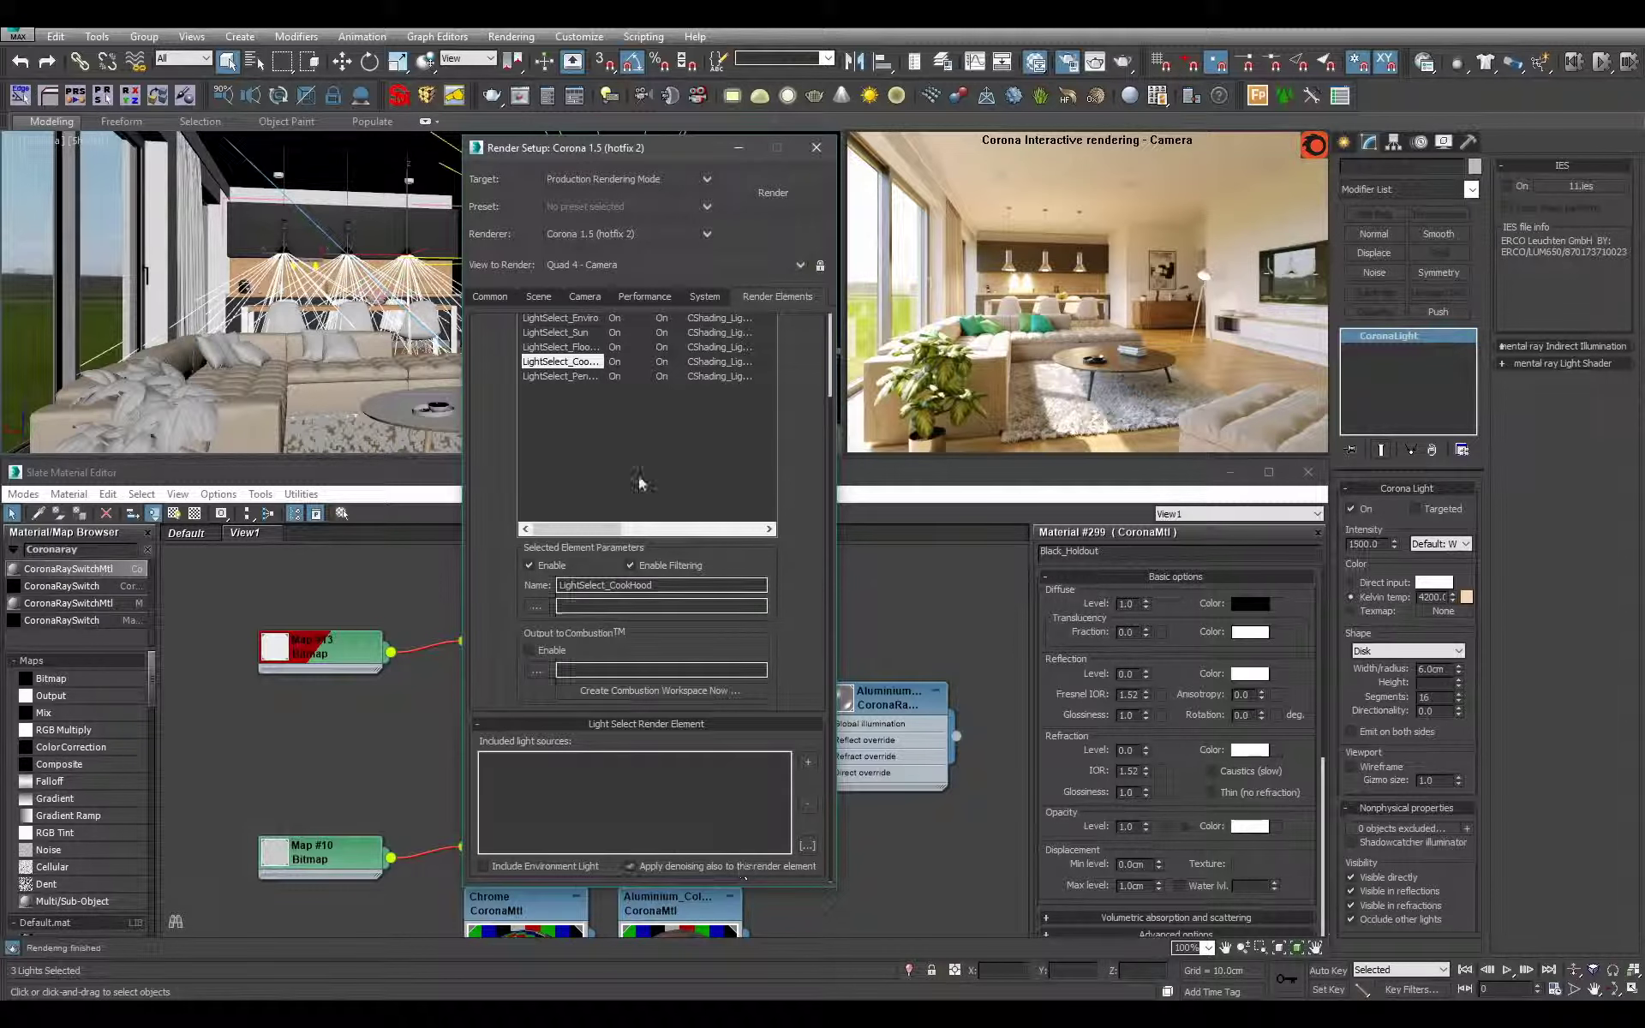
click(584, 347)
scroll(792, 791, down, 3)
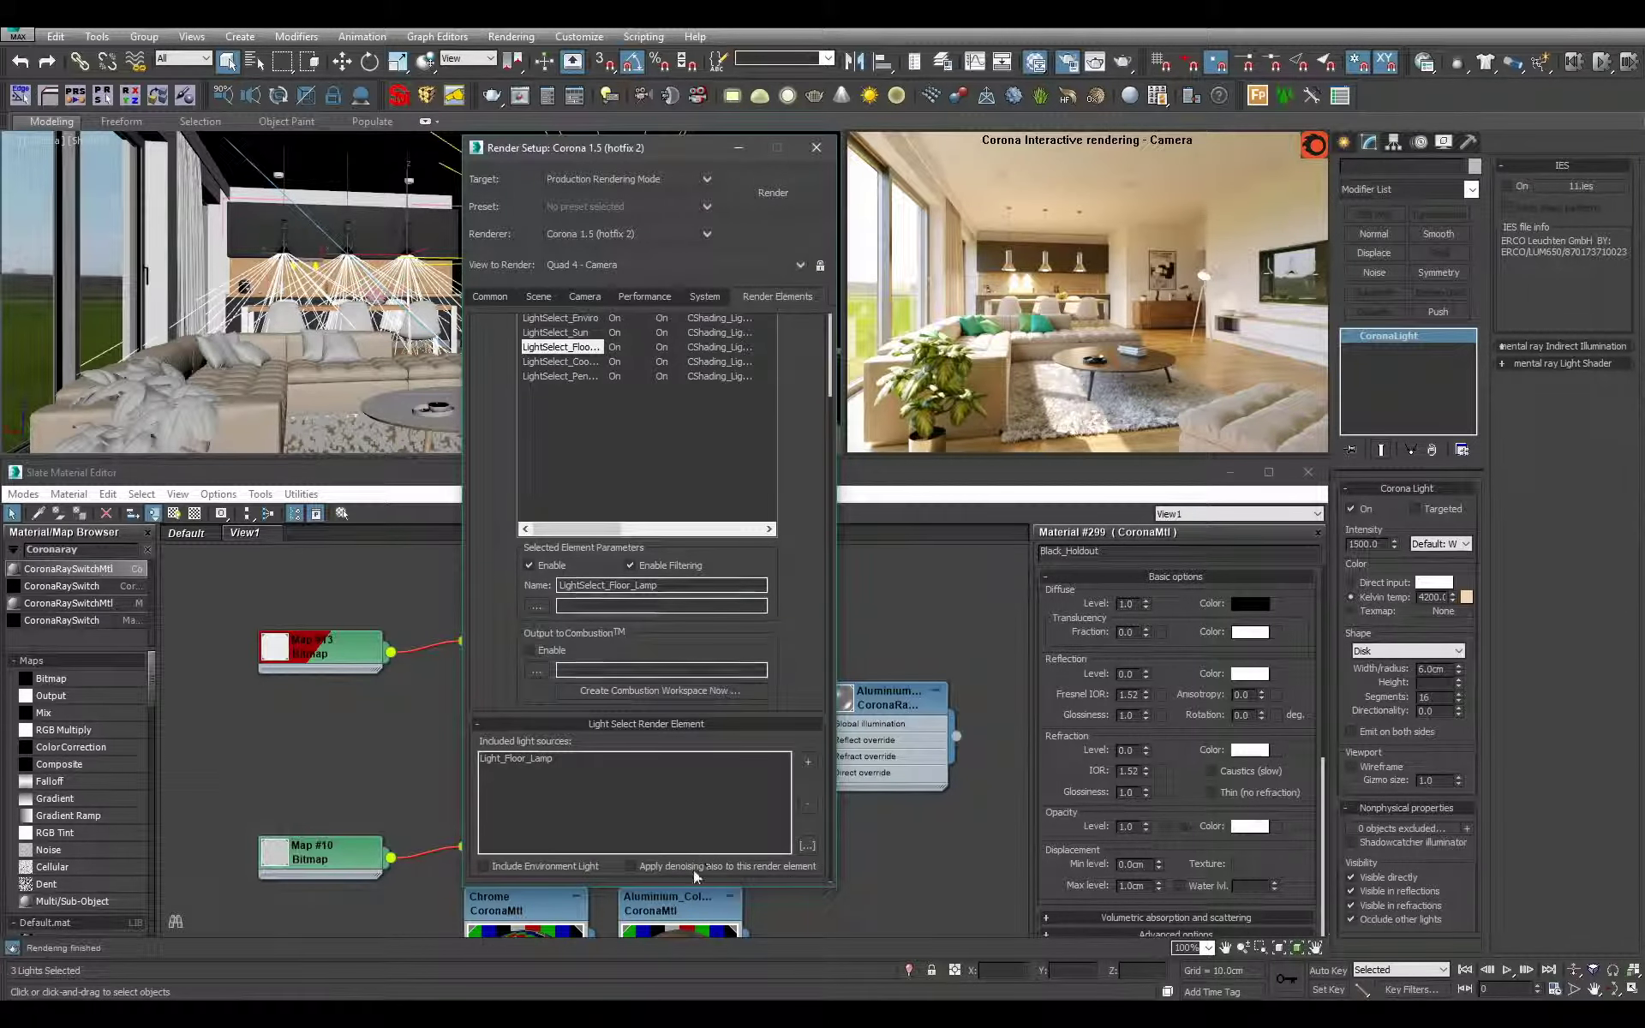
key(Up)
scroll(790, 649, down, 3)
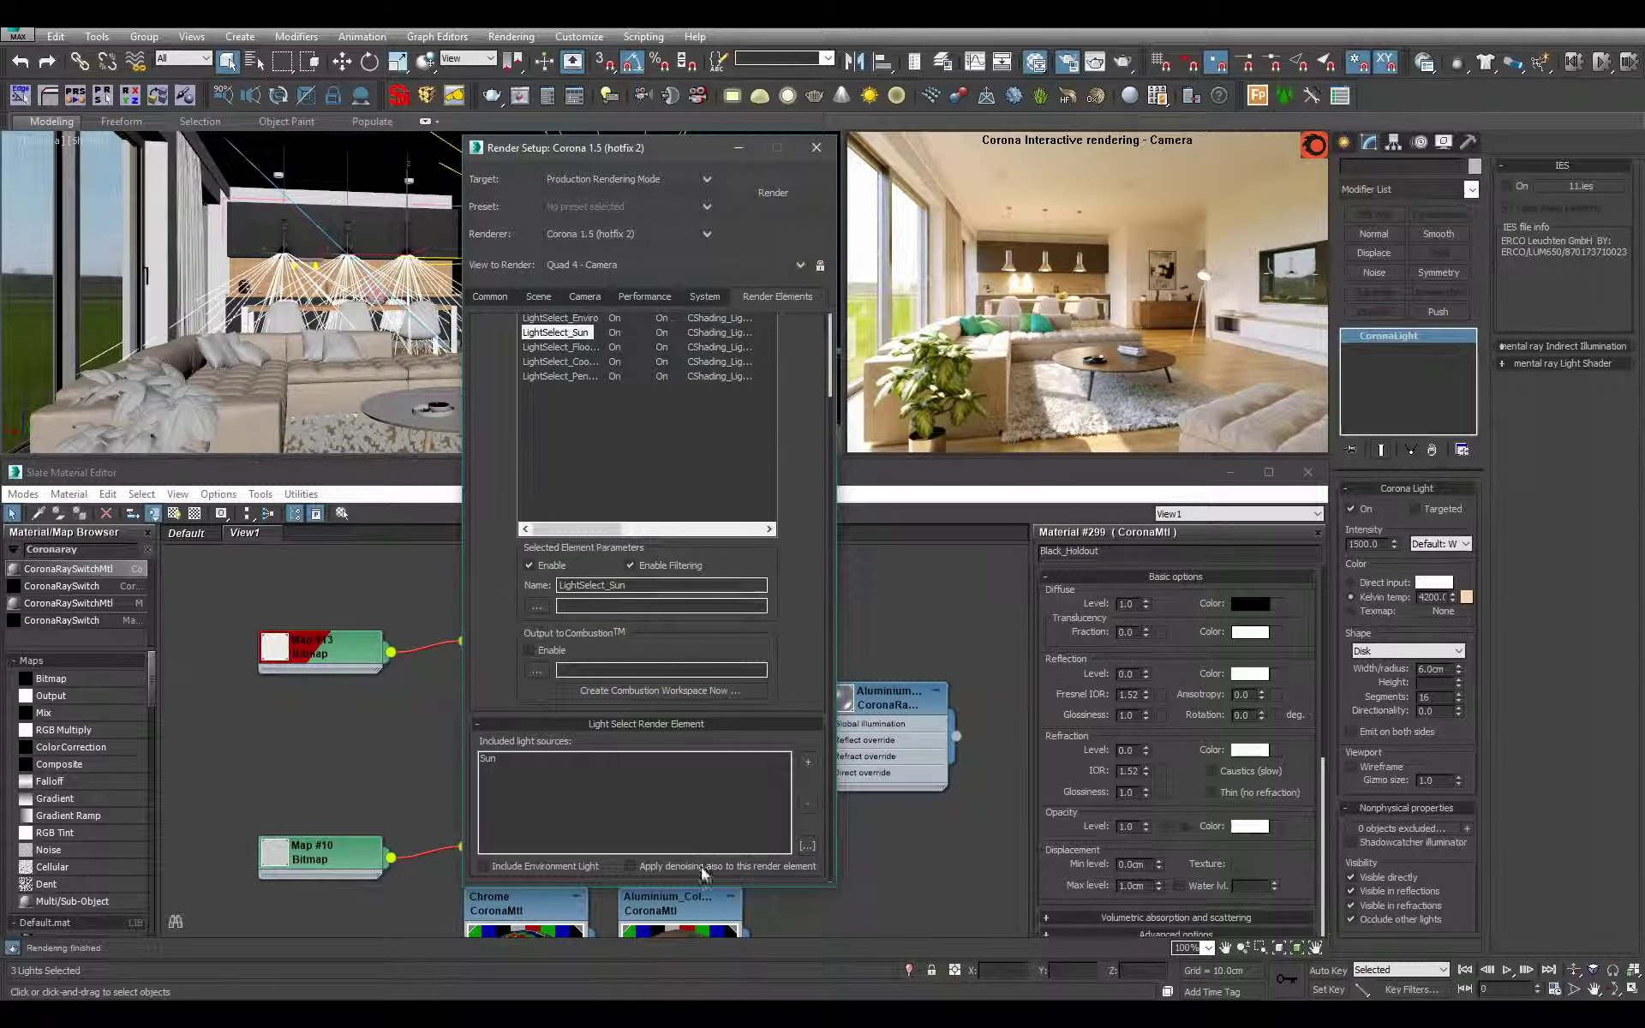
click(578, 346)
scroll(793, 634, down, 1)
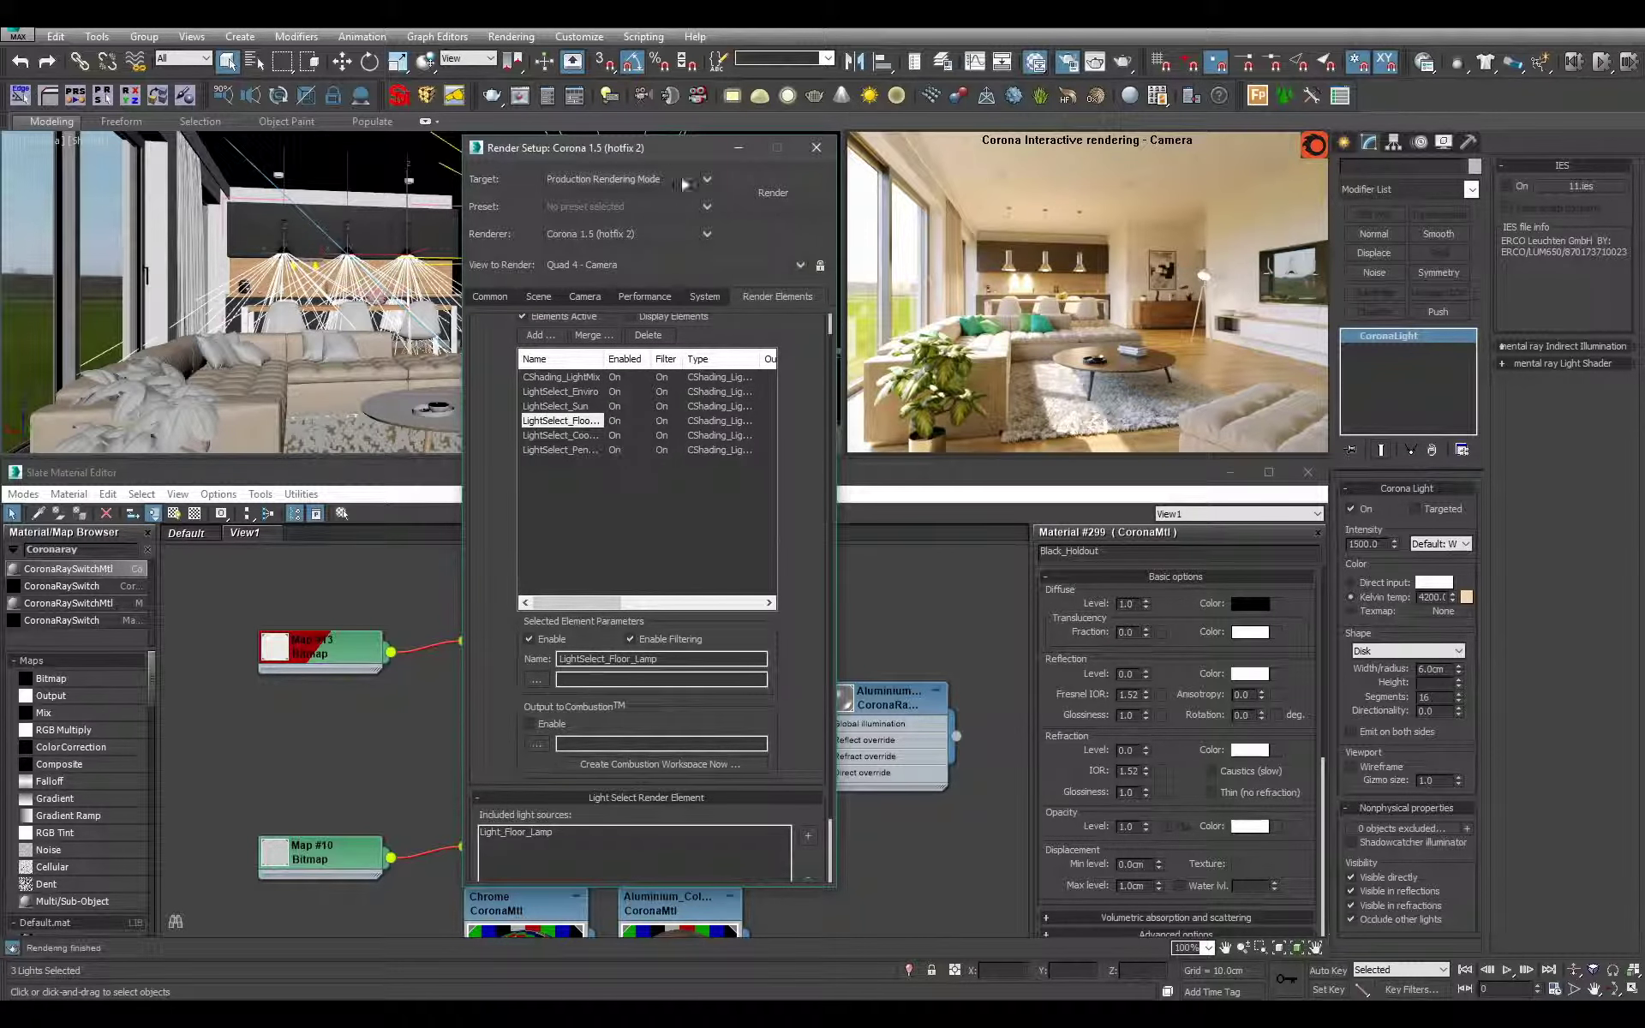
- Enlarge the render settings window and include Light_Cook_Hood_IES00 and Light_Cook_Hood_IES01 in the LightSelect_CookHood element
drag(651, 154, 624, 36)
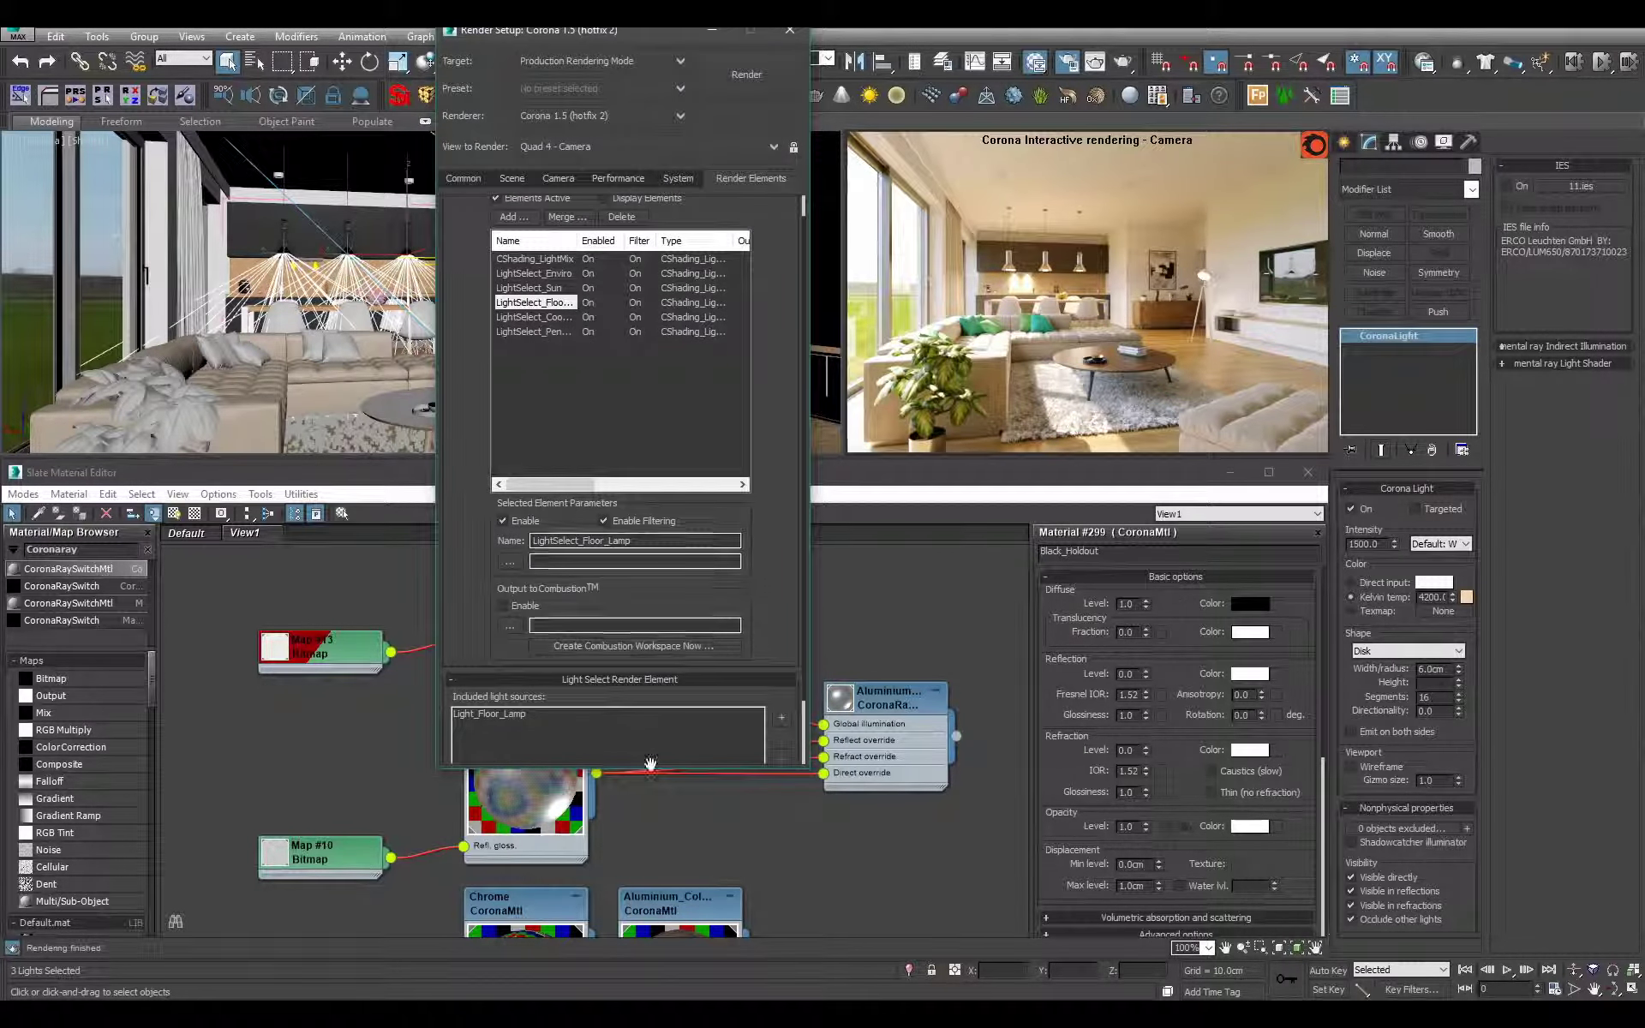
drag(654, 764, 654, 937)
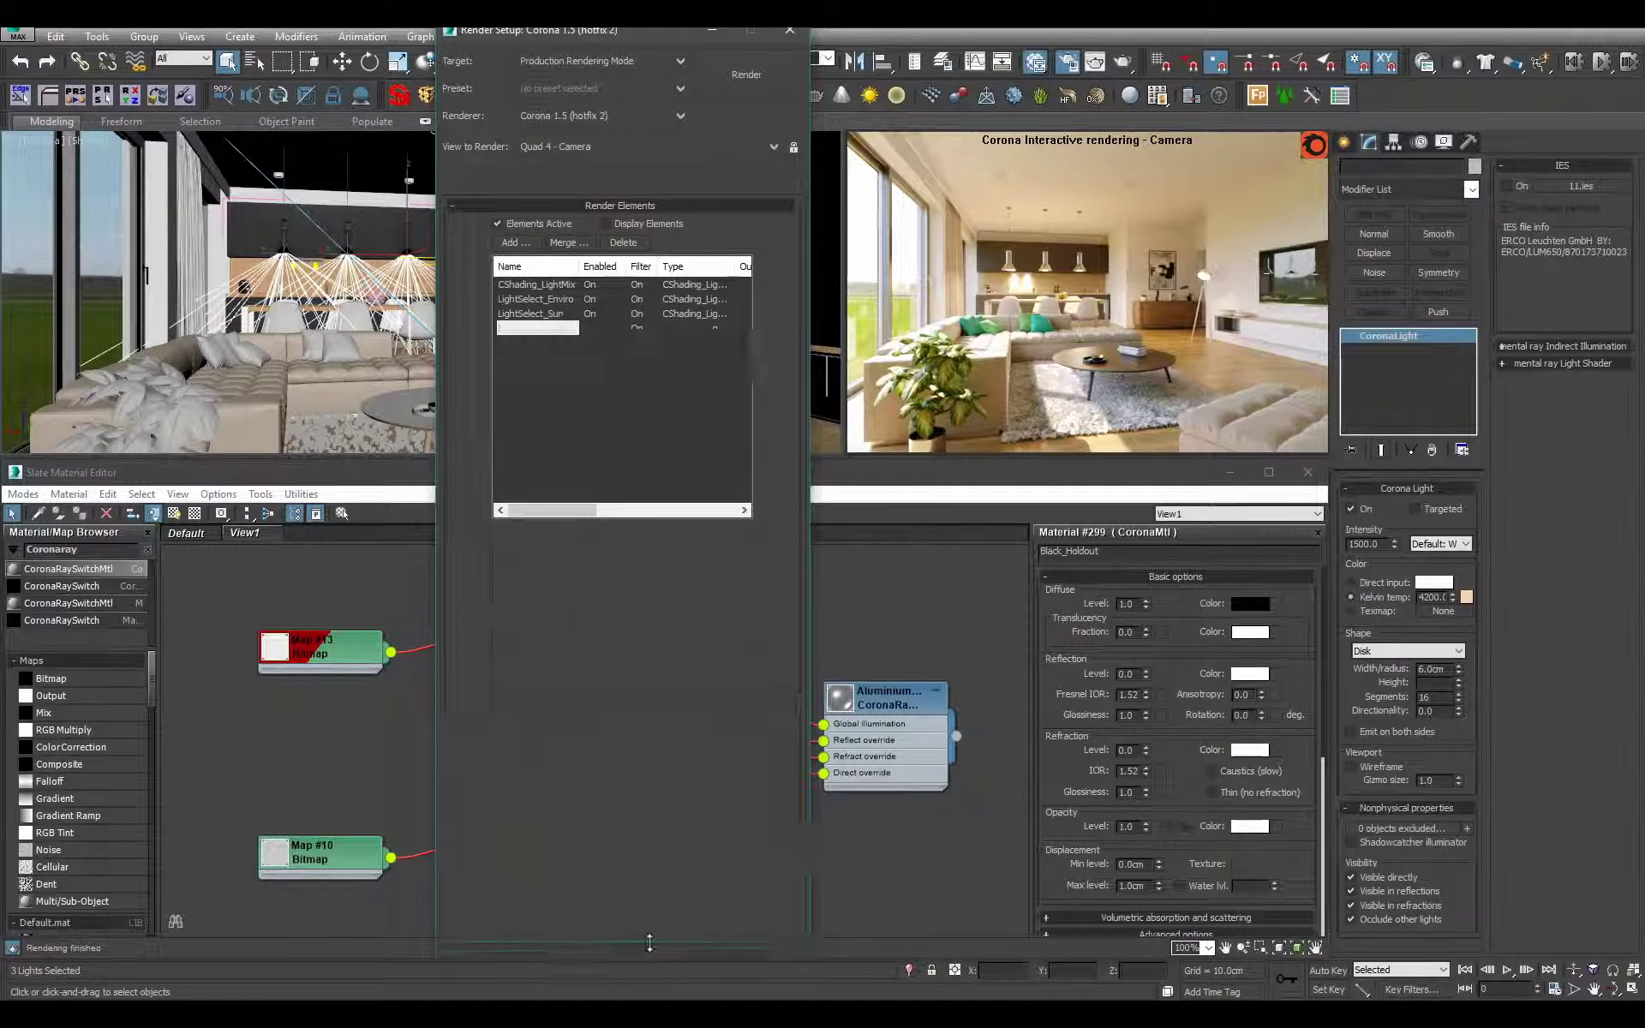
click(561, 343)
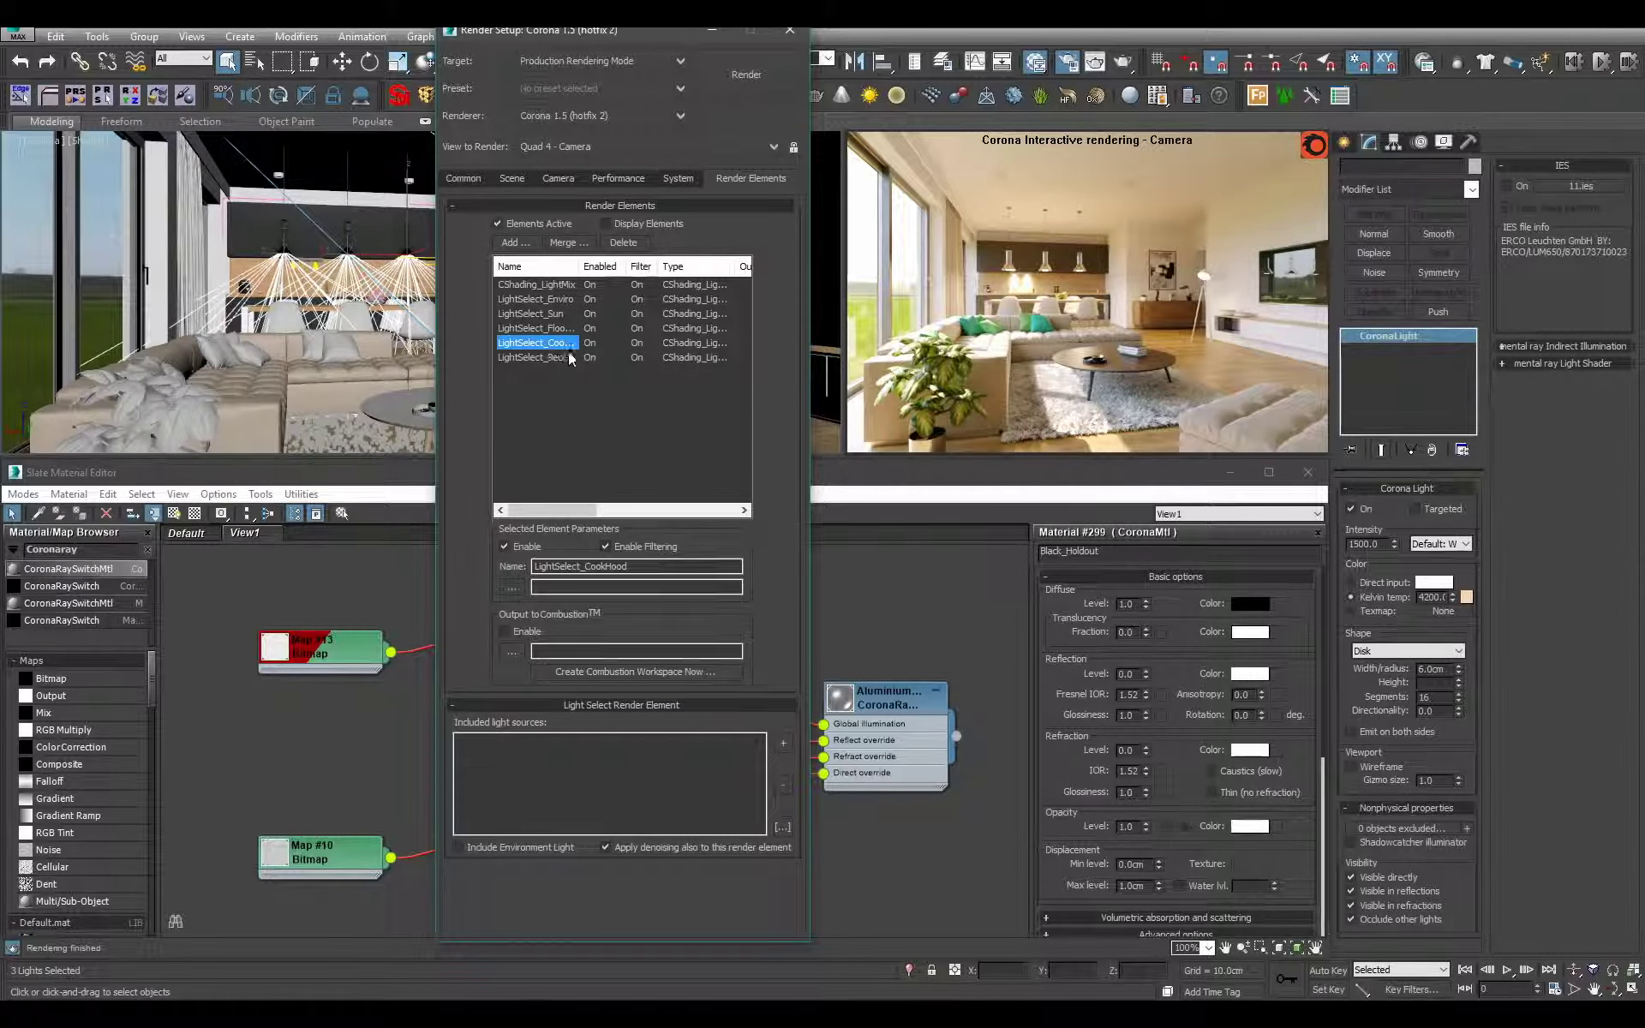
click(781, 826)
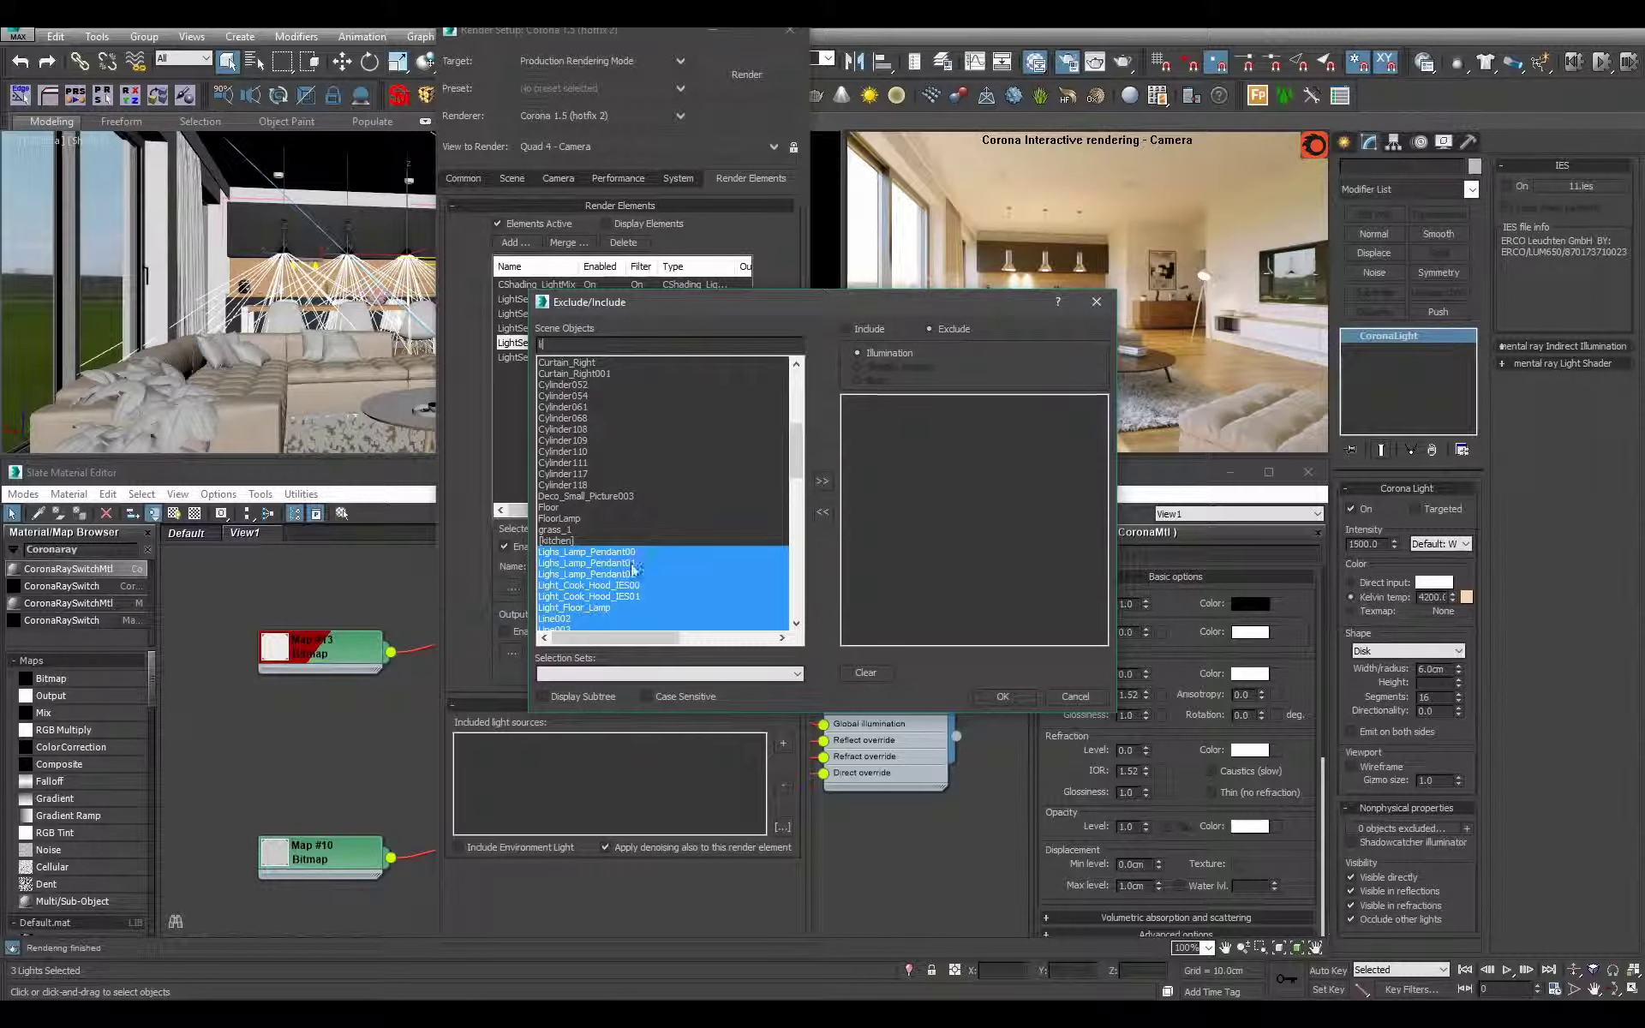
click(644, 585)
shift+click(644, 596)
click(822, 481)
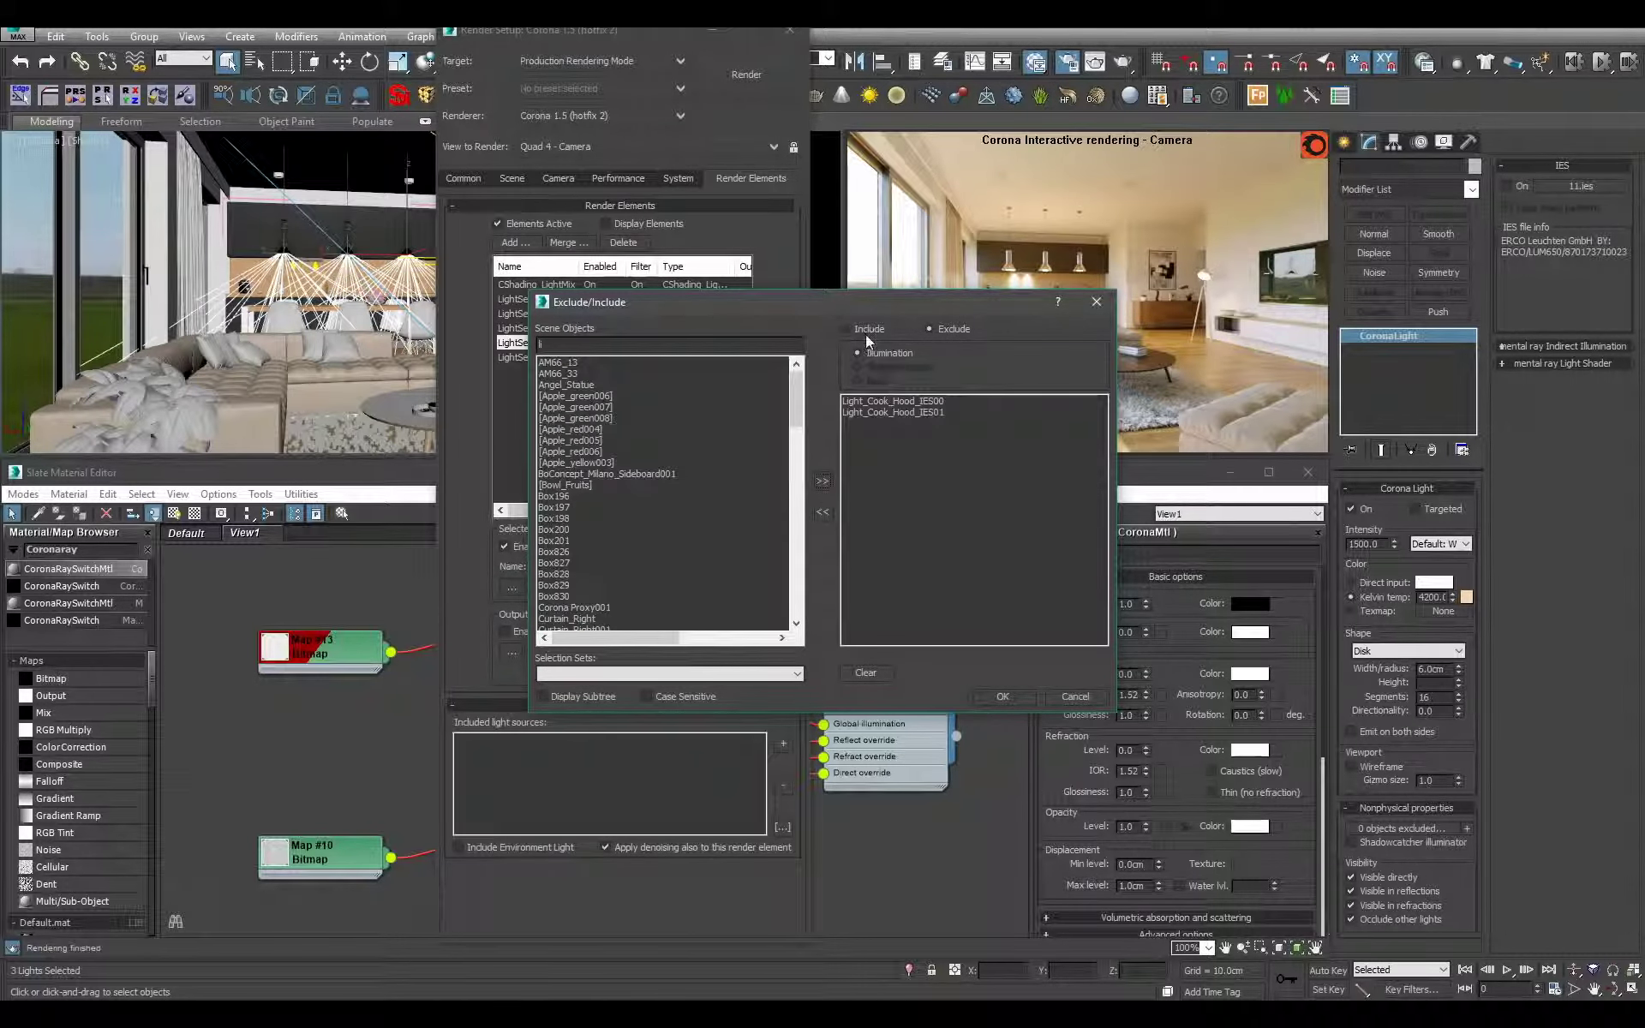
click(994, 696)
- Apply denoising to the LightSelect_Pendant_Lamps element and include Lighs_Lamp_Pendant00, Lighs_Lamp_Pendant01 and Lighs_Lamp_Pendant02 as its light sources
click(548, 358)
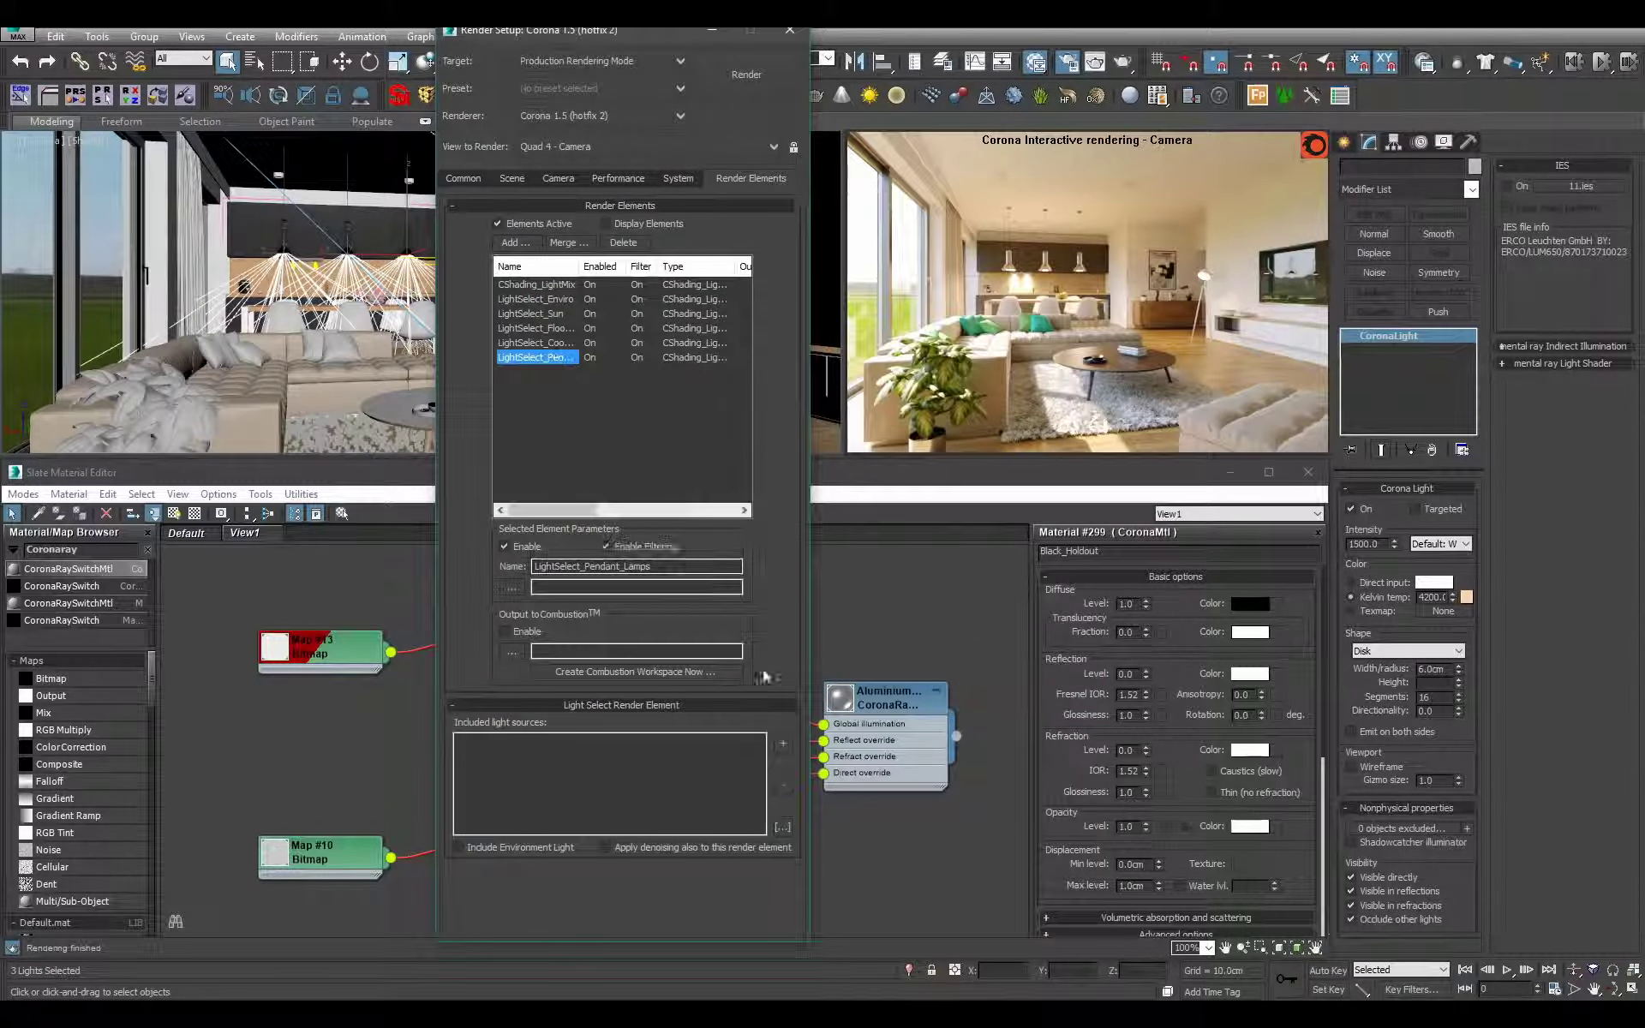
click(789, 827)
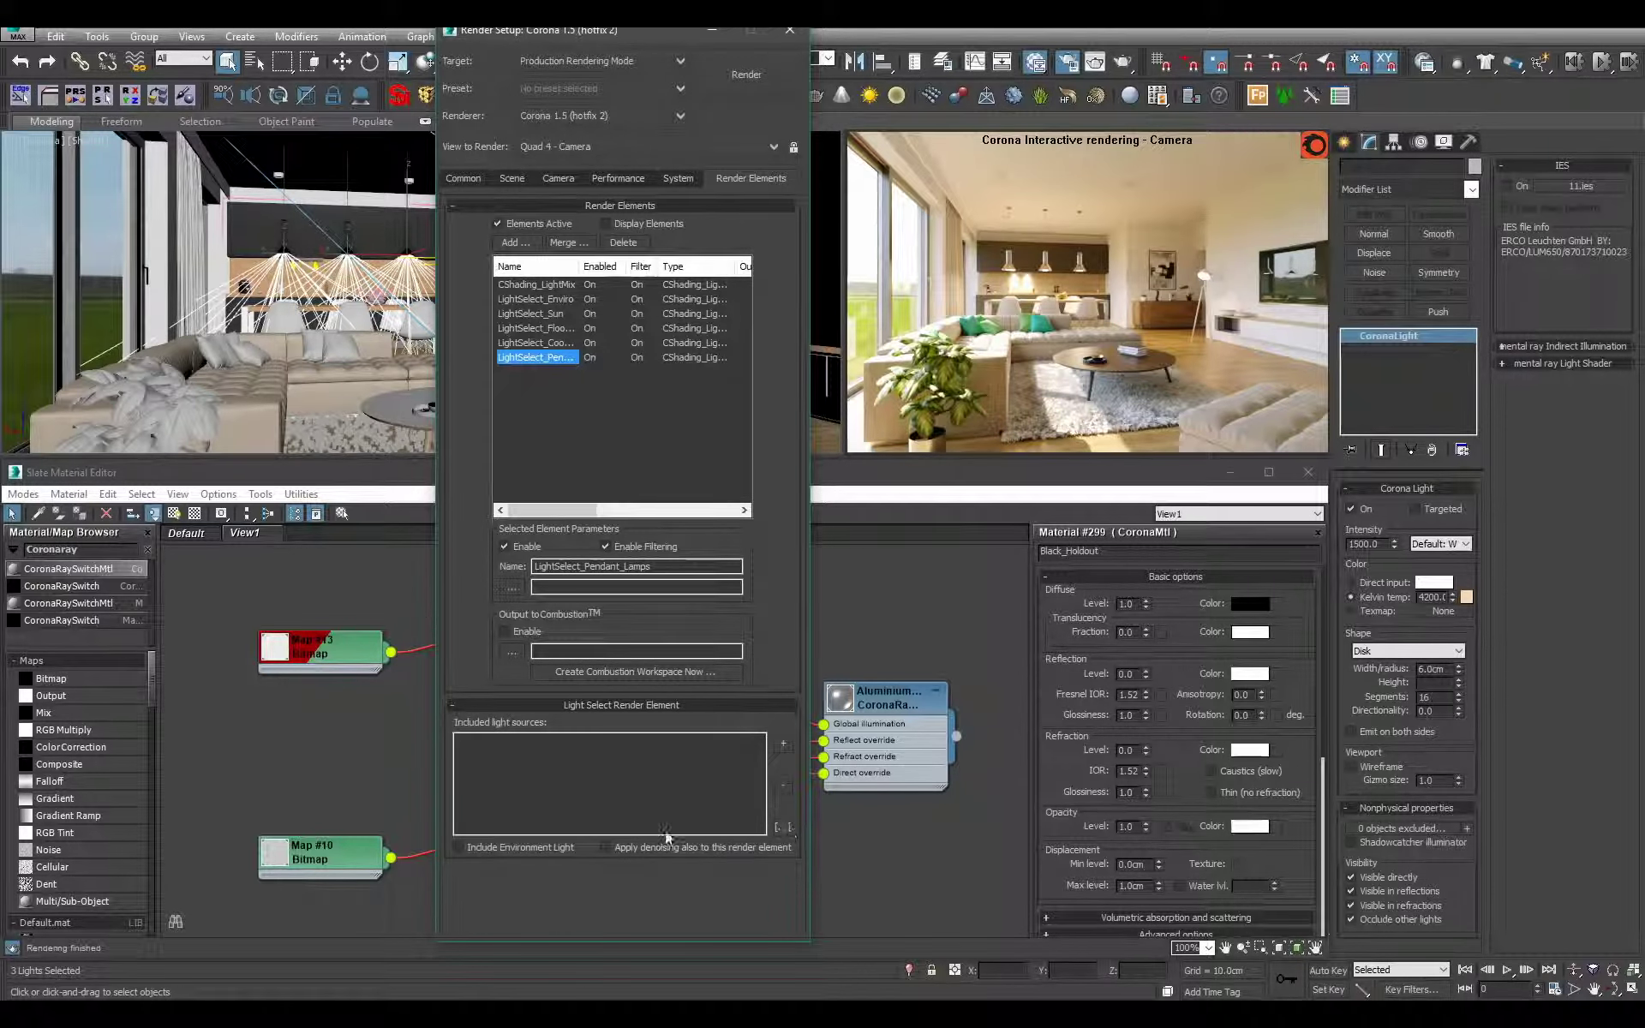
click(558, 356)
click(782, 828)
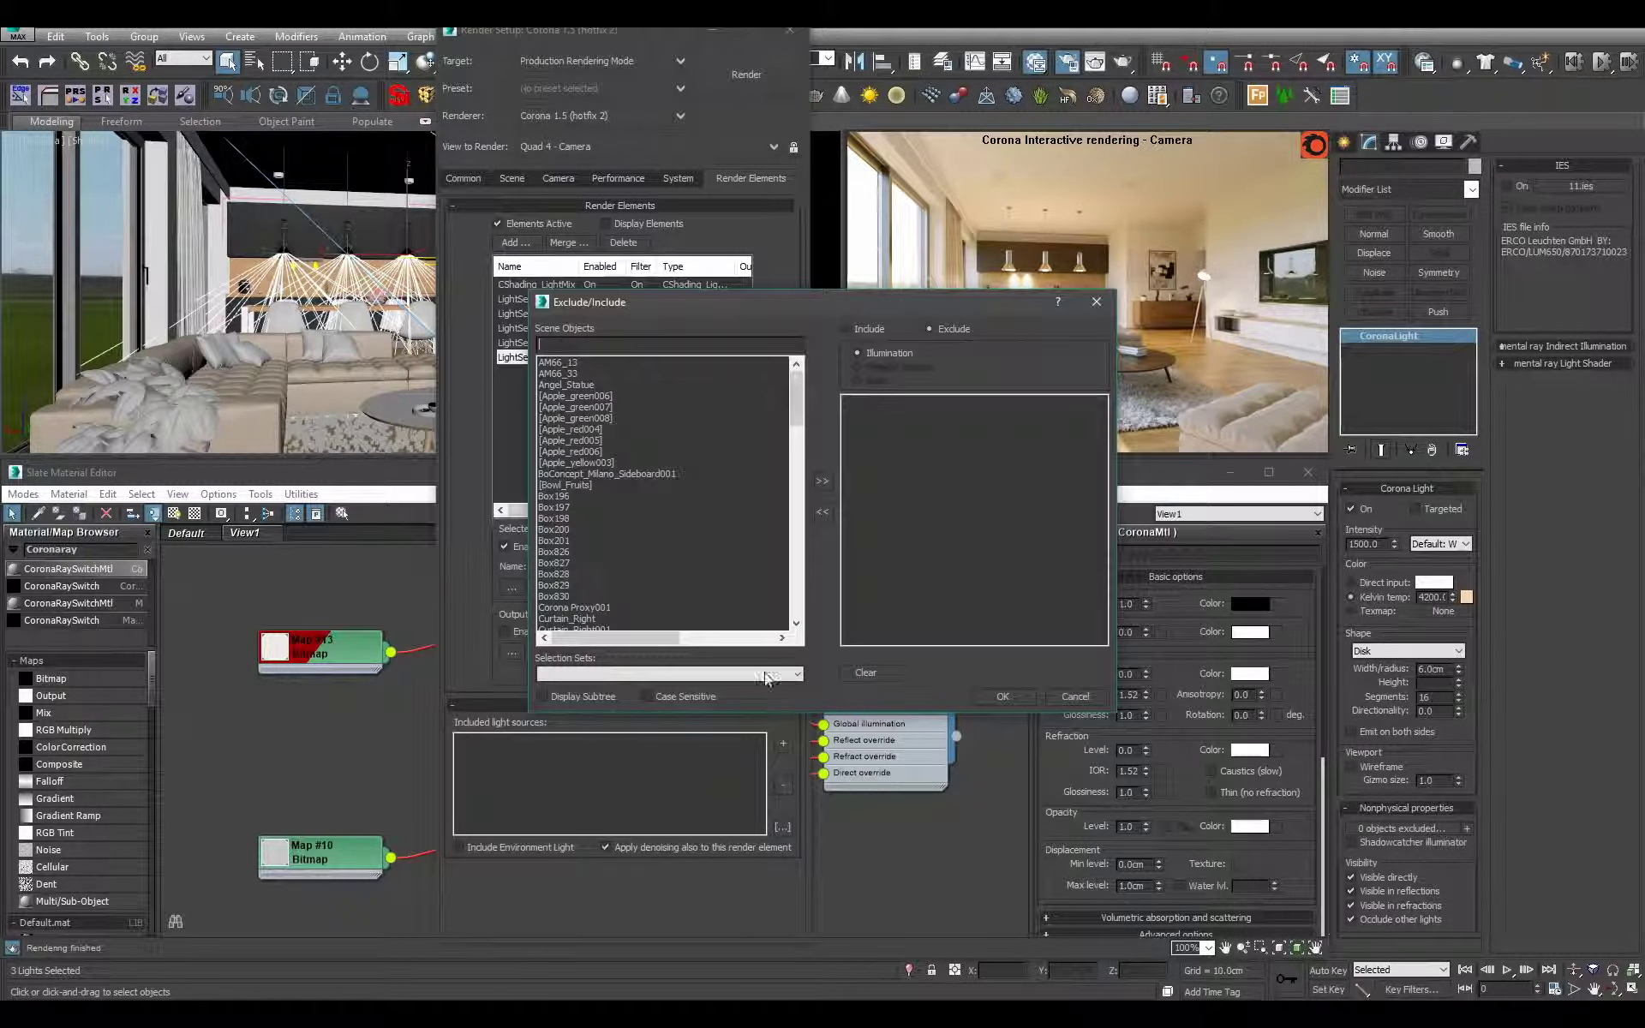
text(light)
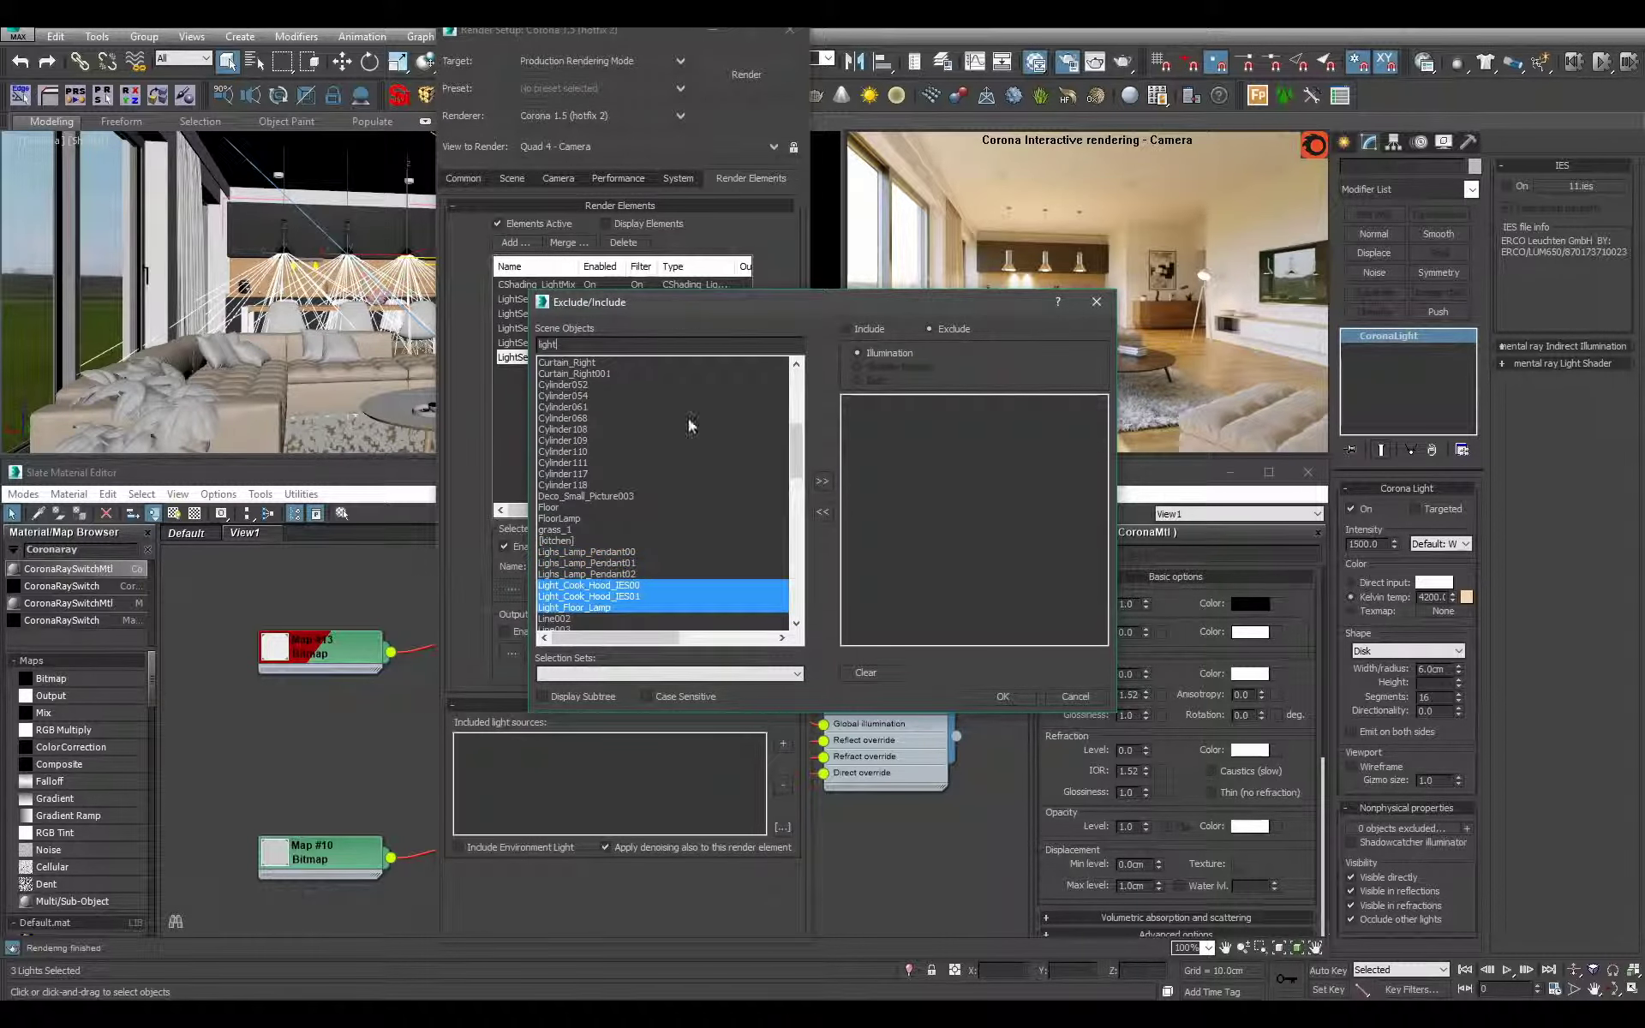
drag(639, 552, 636, 575)
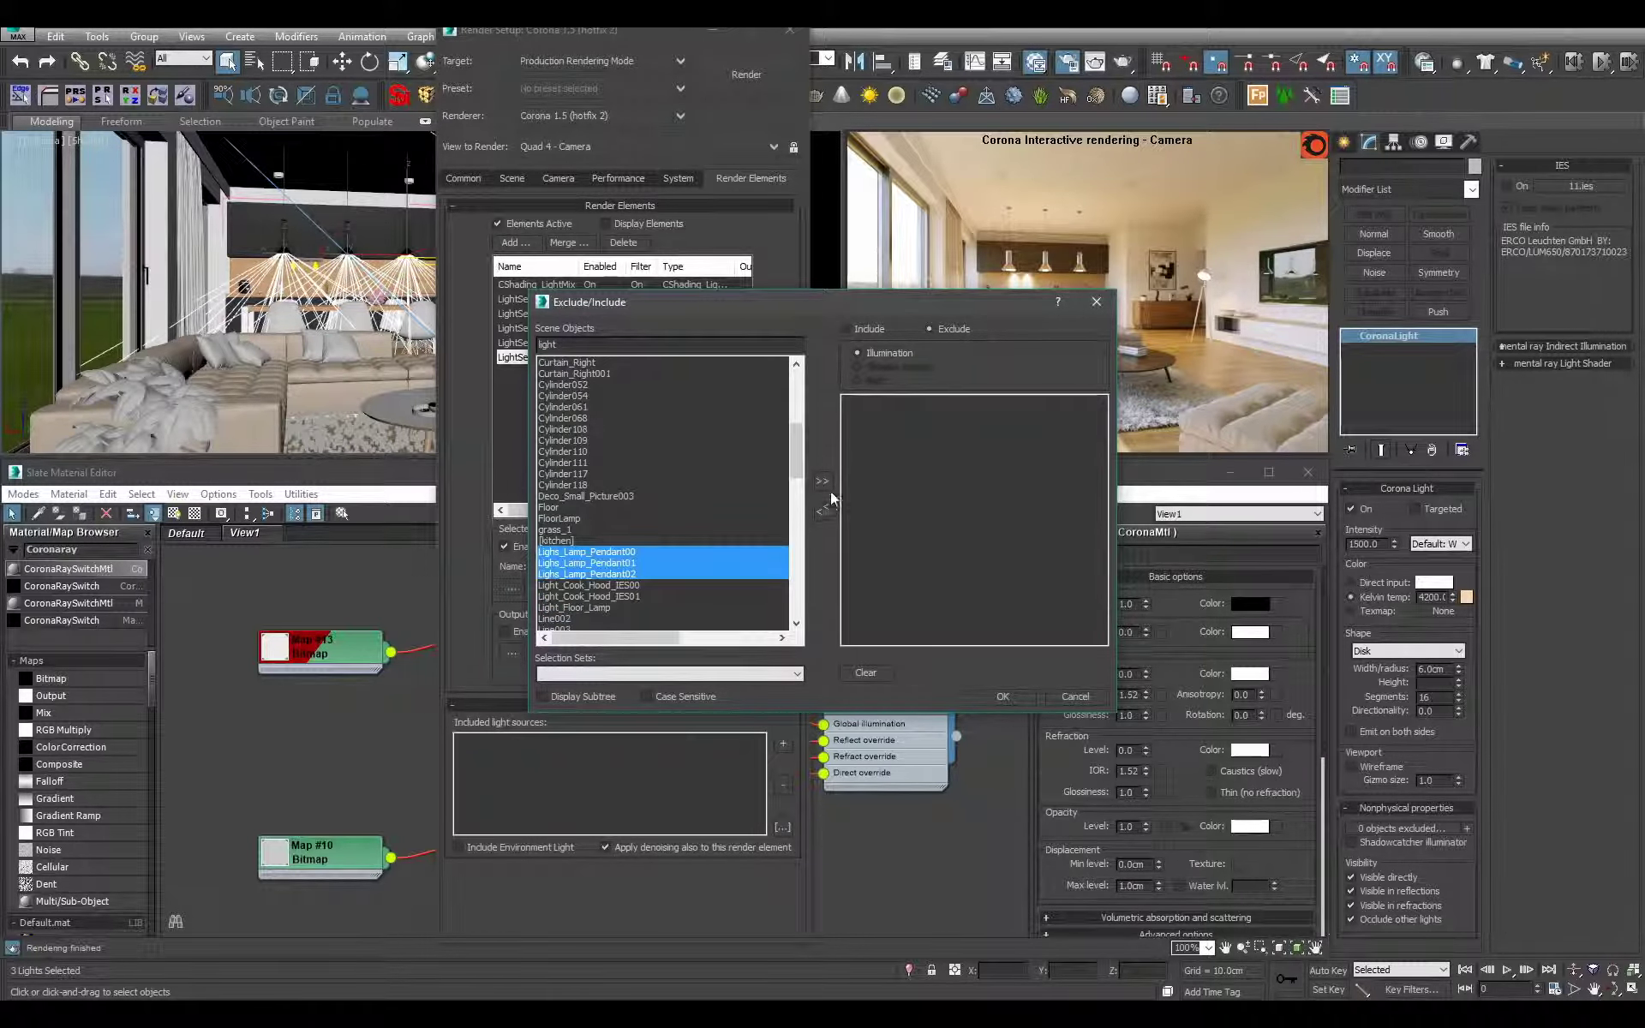
click(822, 482)
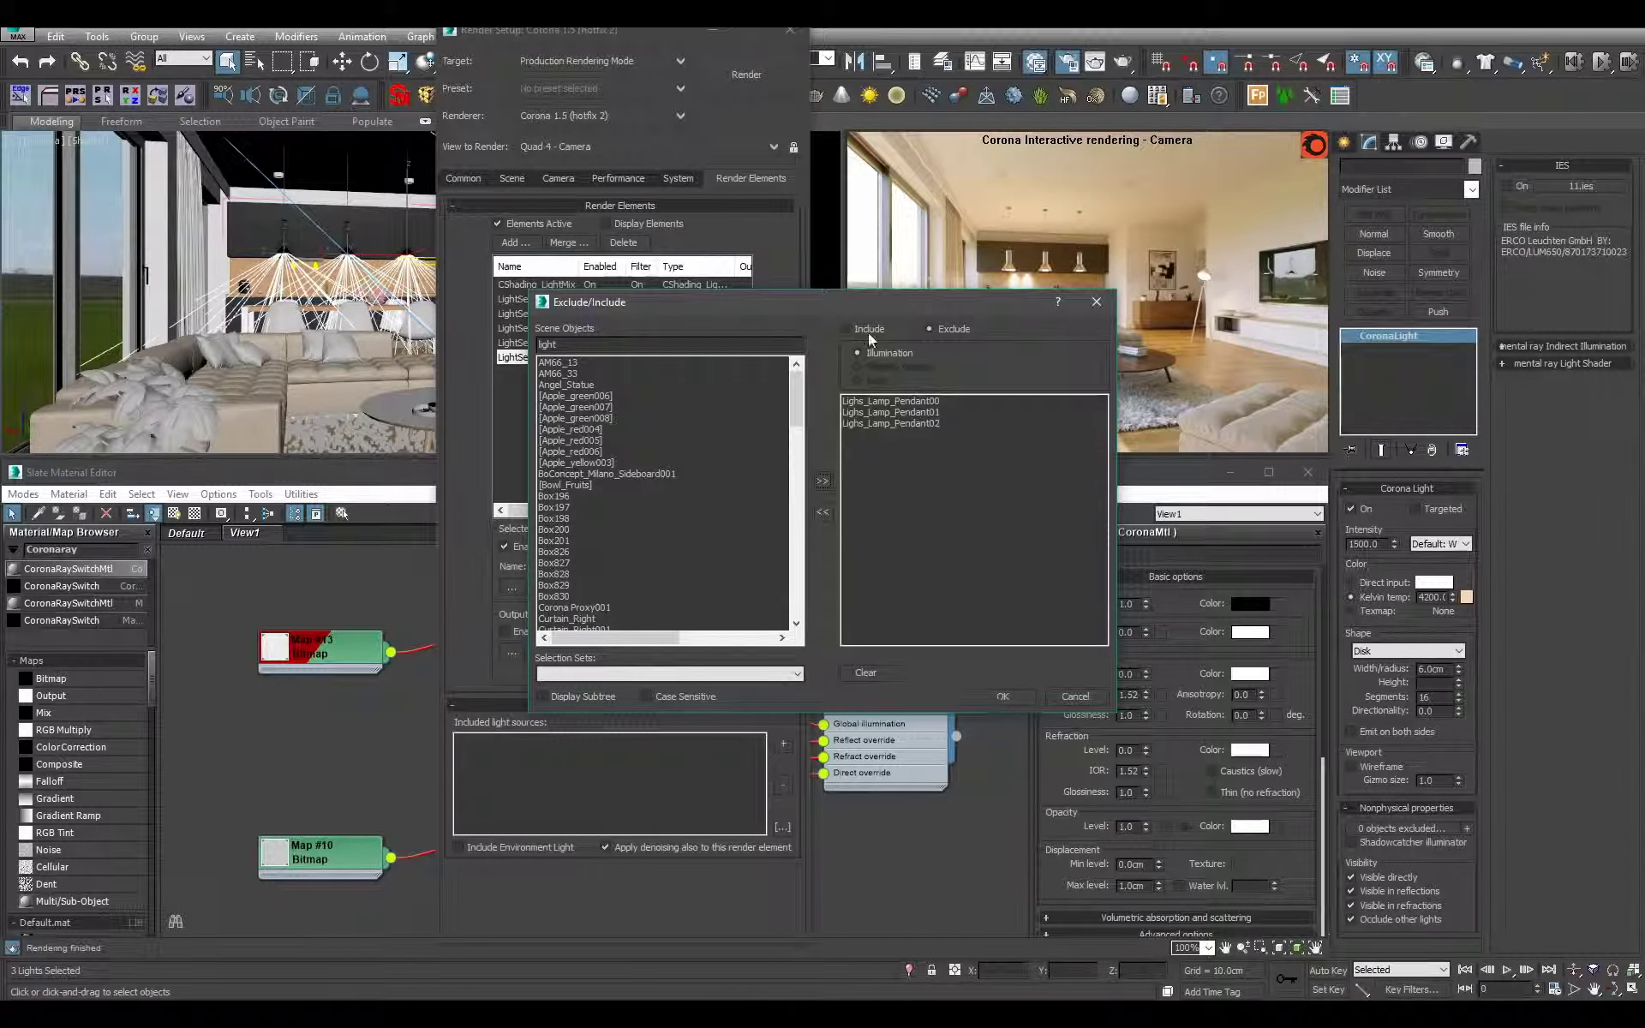
click(986, 690)
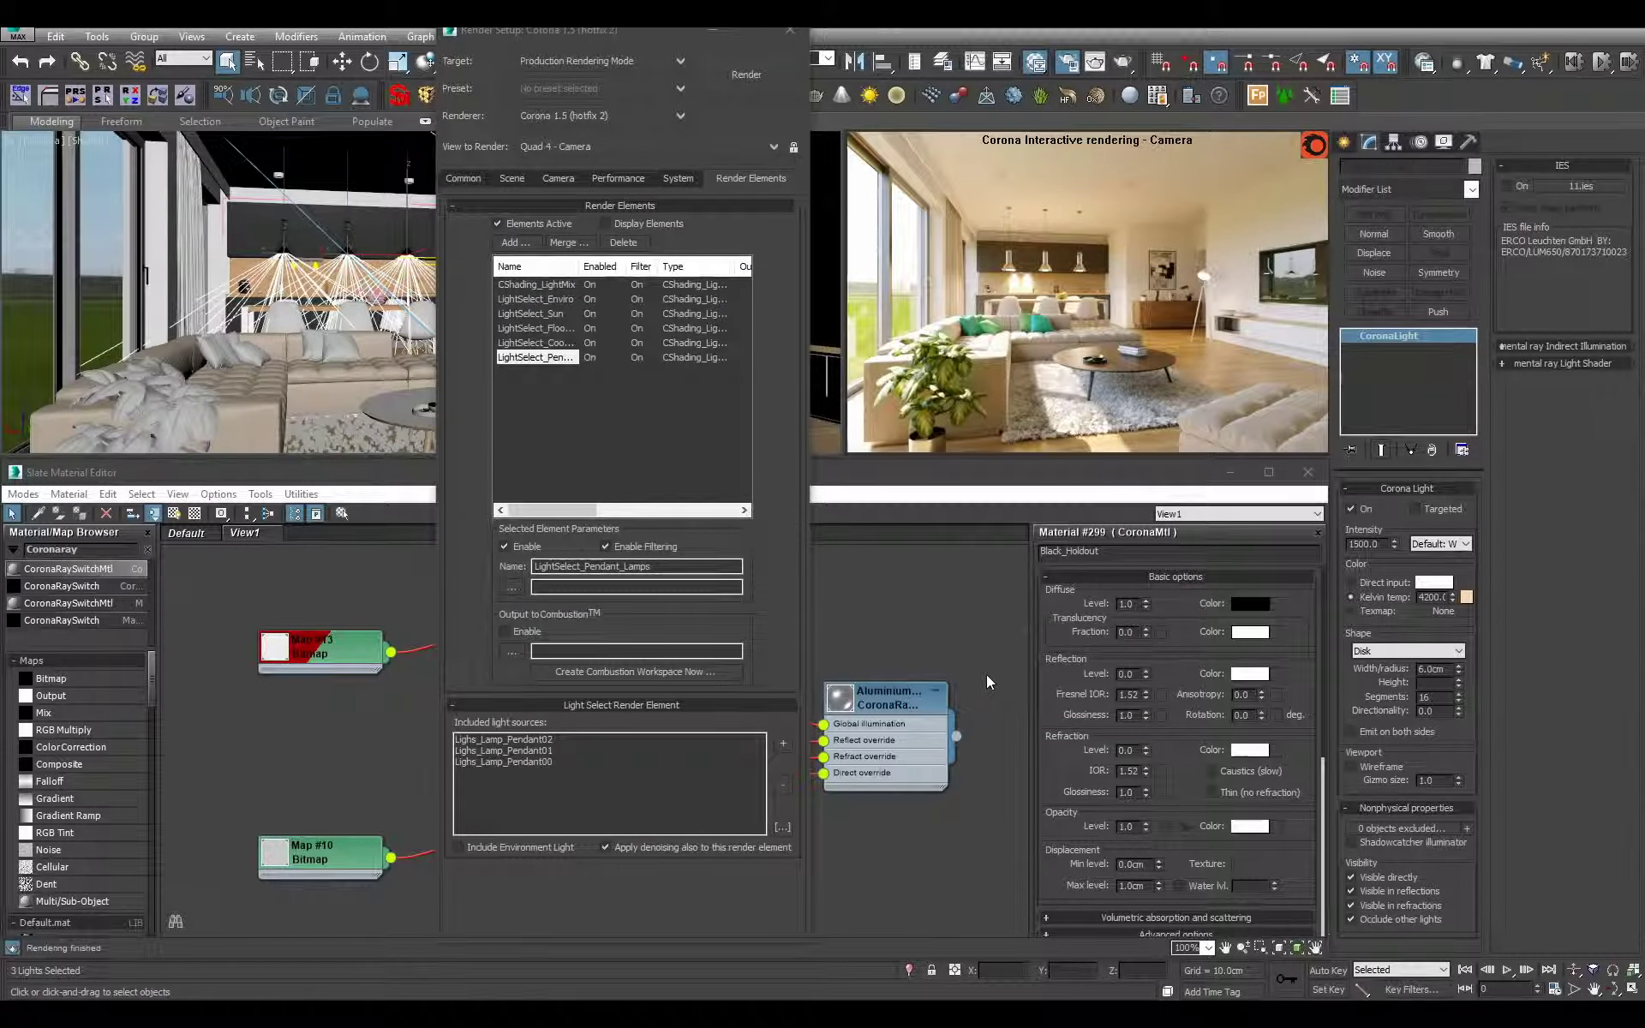
- Set the output width to 720 with the image aspect locked and start the production render
click(463, 178)
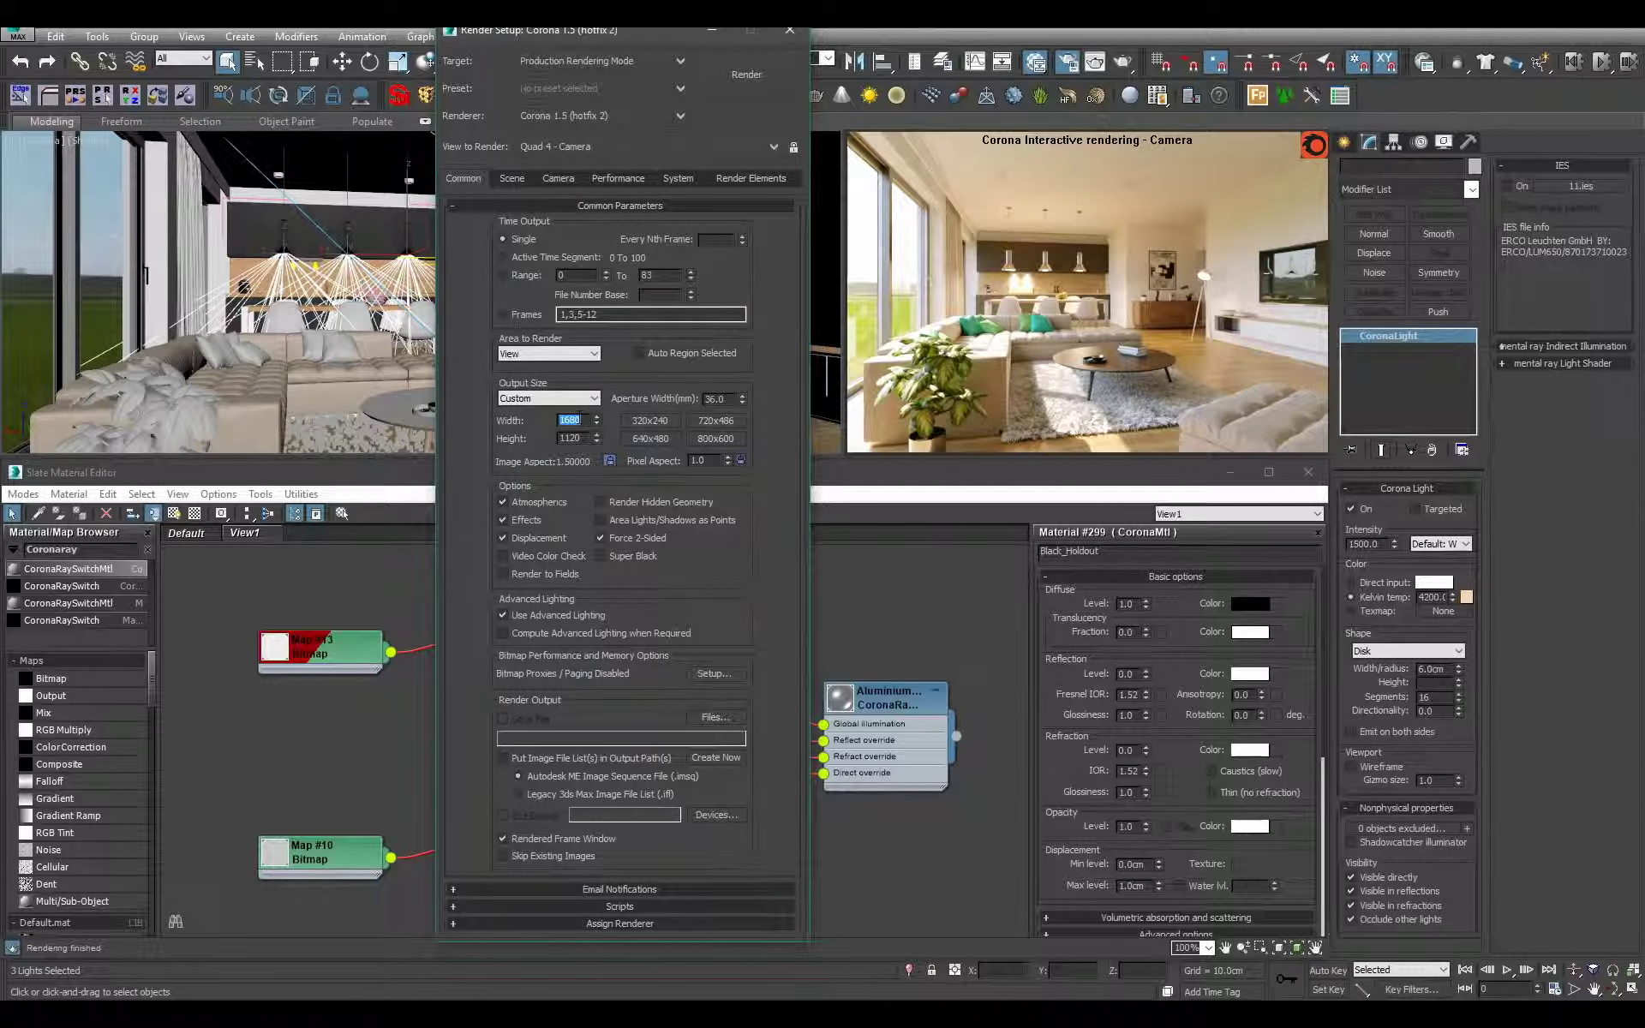
text(720)
key(Return)
click(746, 76)
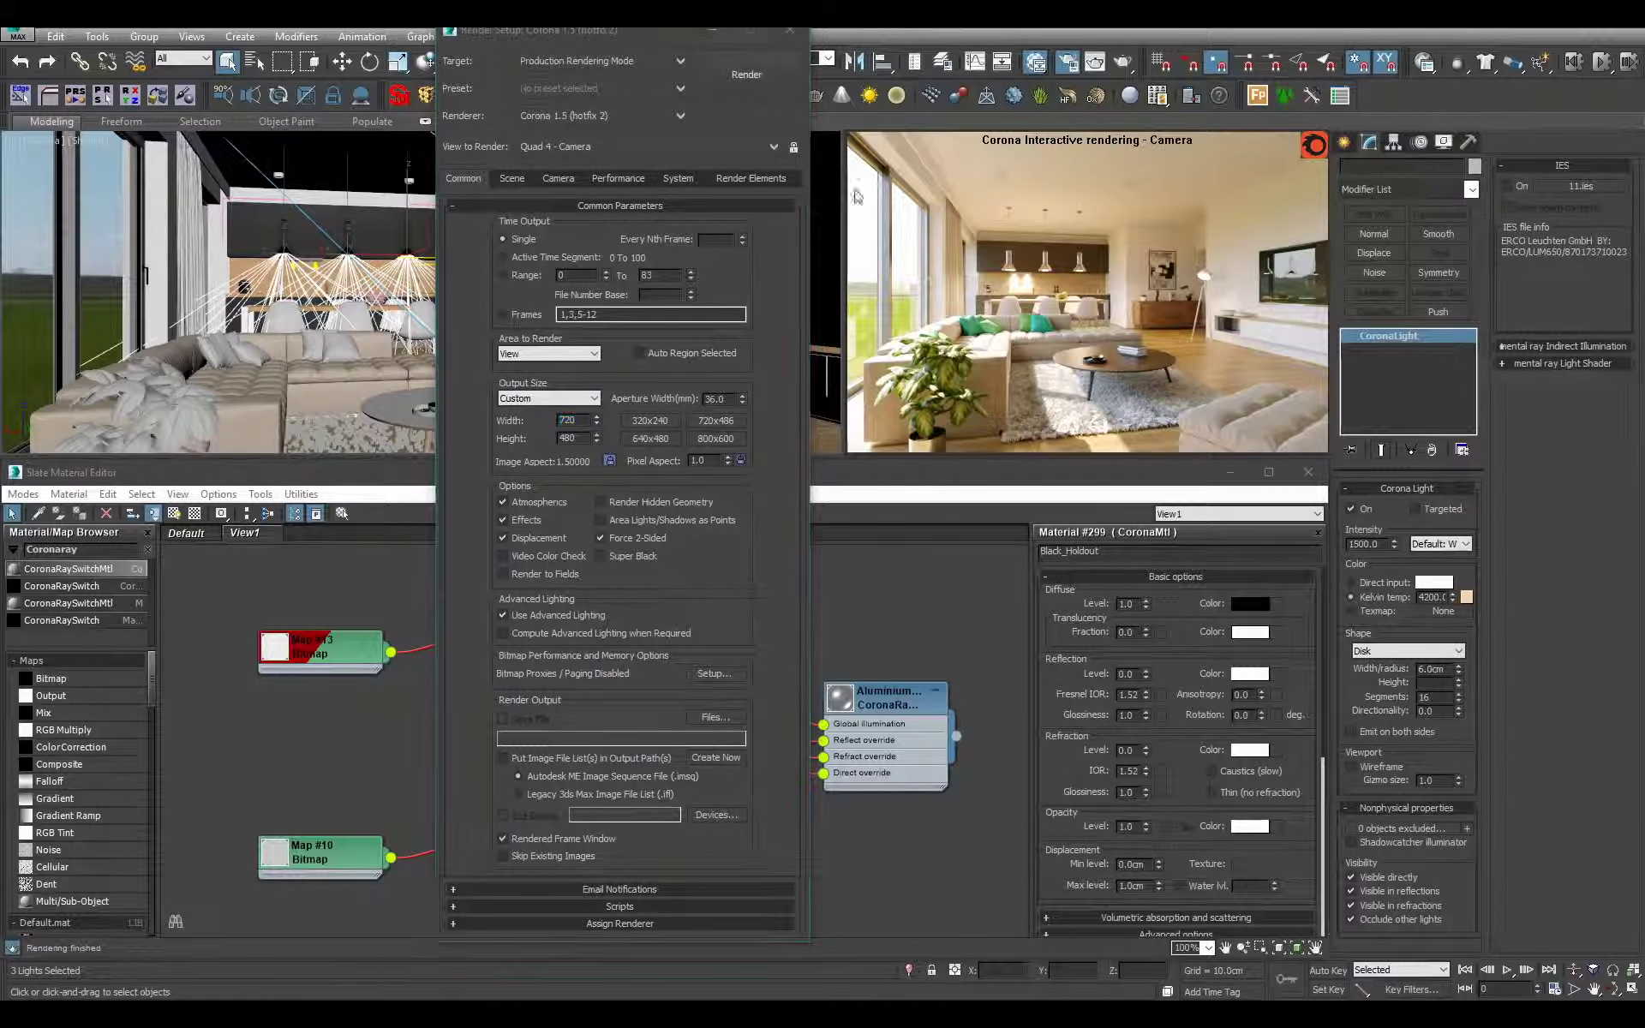
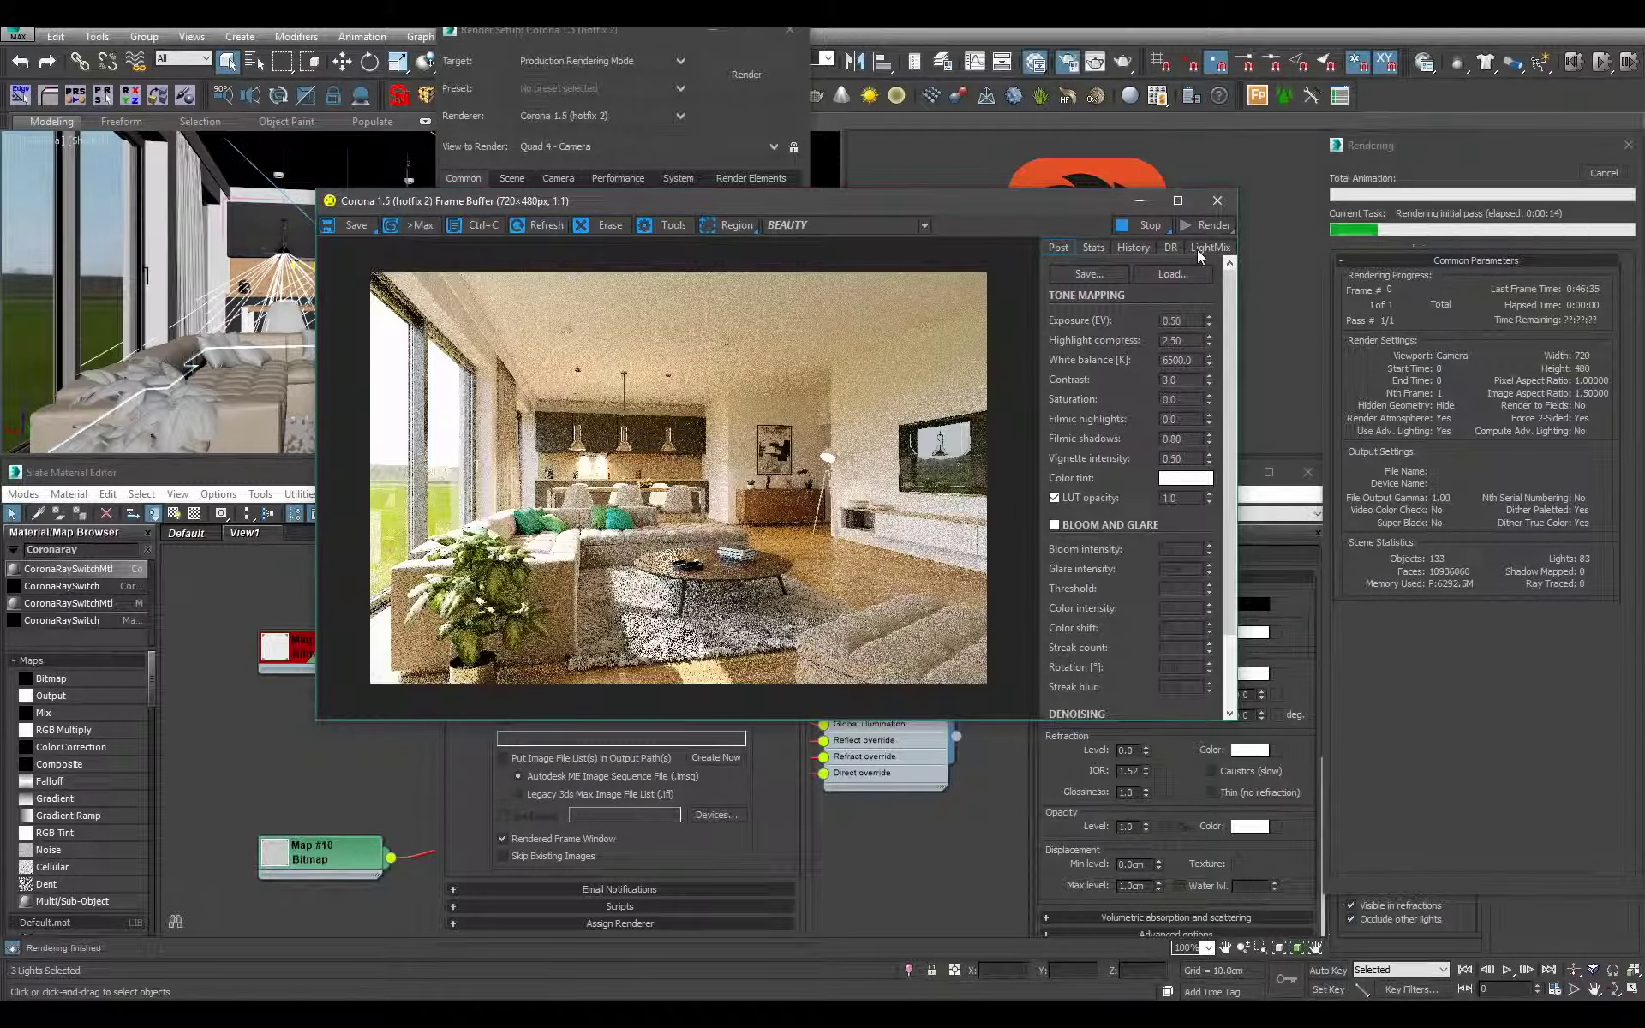
- Switch the frame buffer to LightMix and try lowering the LightSelect_Enviro and LightSelect_Sun intensities, cancelling each change
click(1196, 249)
drag(1178, 270, 1123, 497)
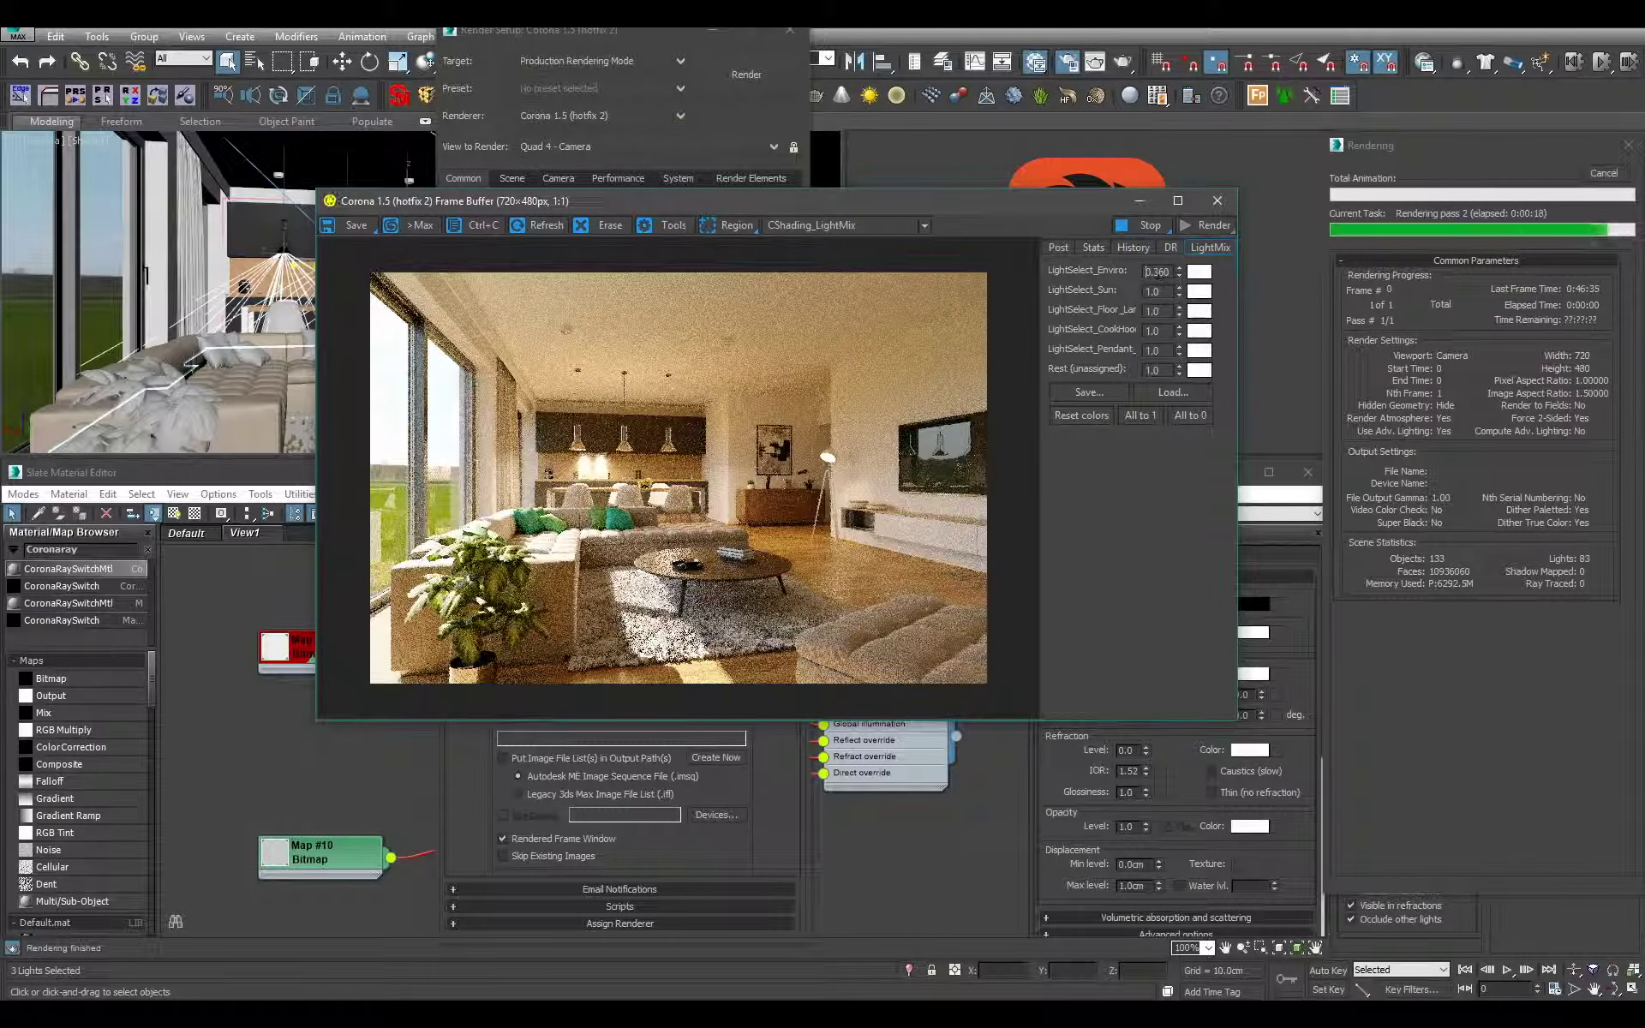
right_click(1179, 272)
drag(1179, 293, 1121, 569)
right_click(1179, 292)
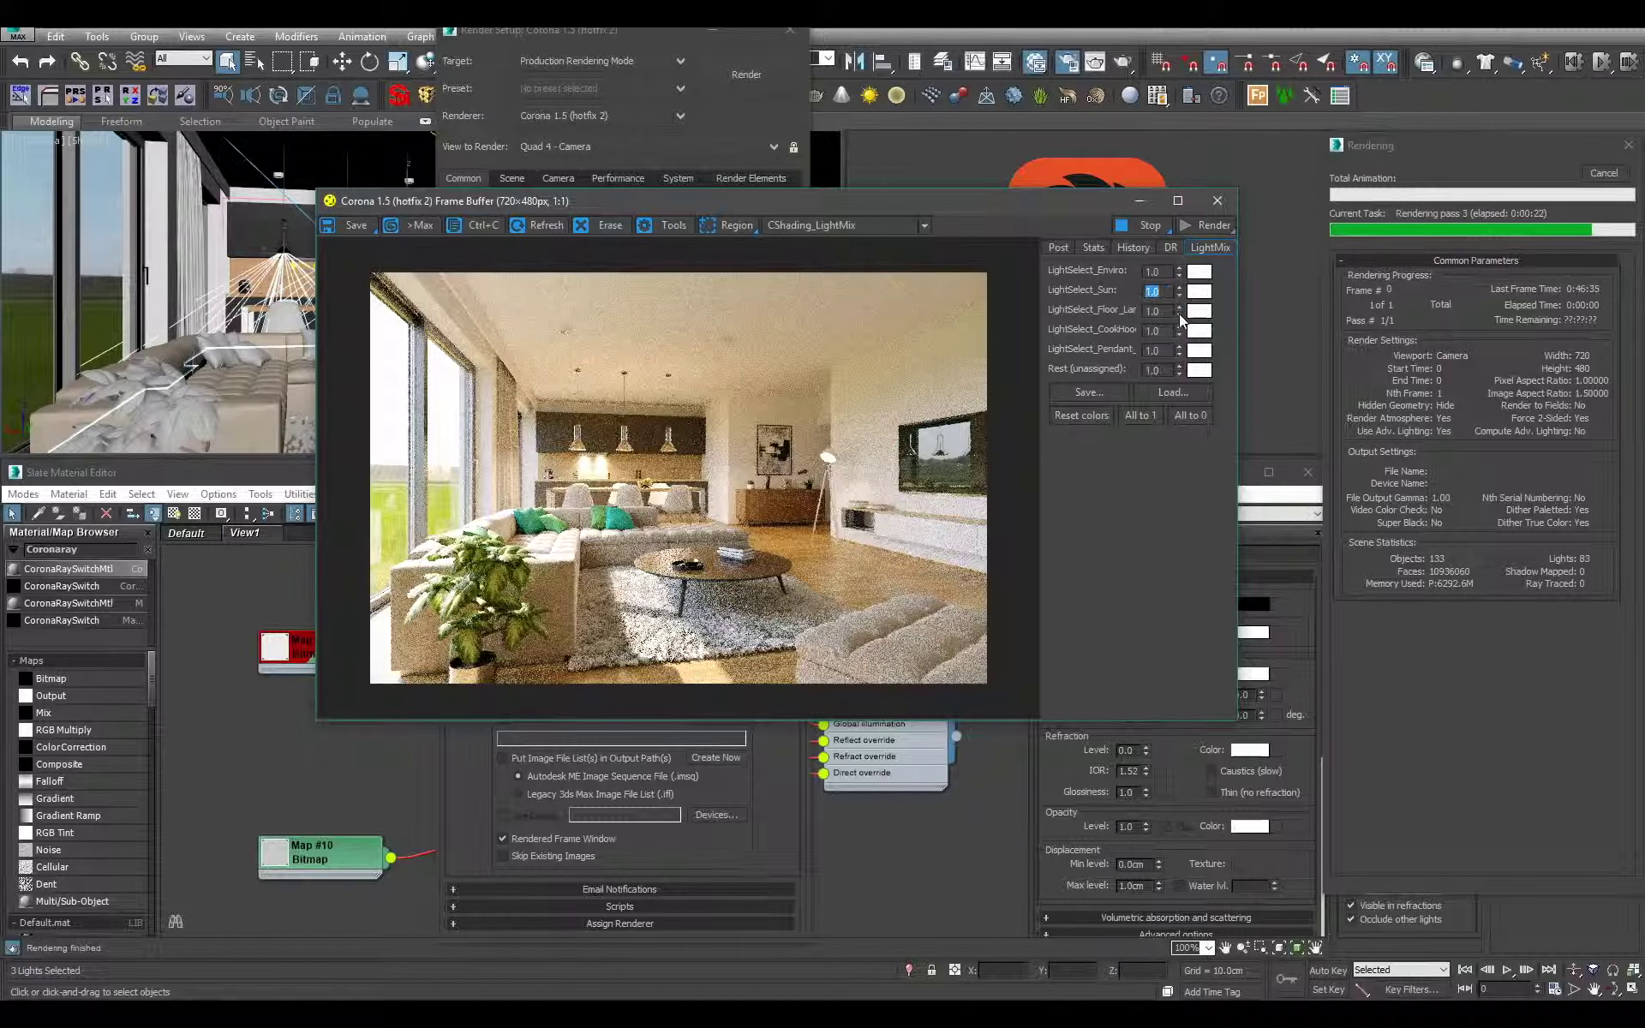
- Try lowering the floor lamp, cook hood and pendant lamp intensities one at a time, cancelling each change
drag(1179, 312, 1136, 535)
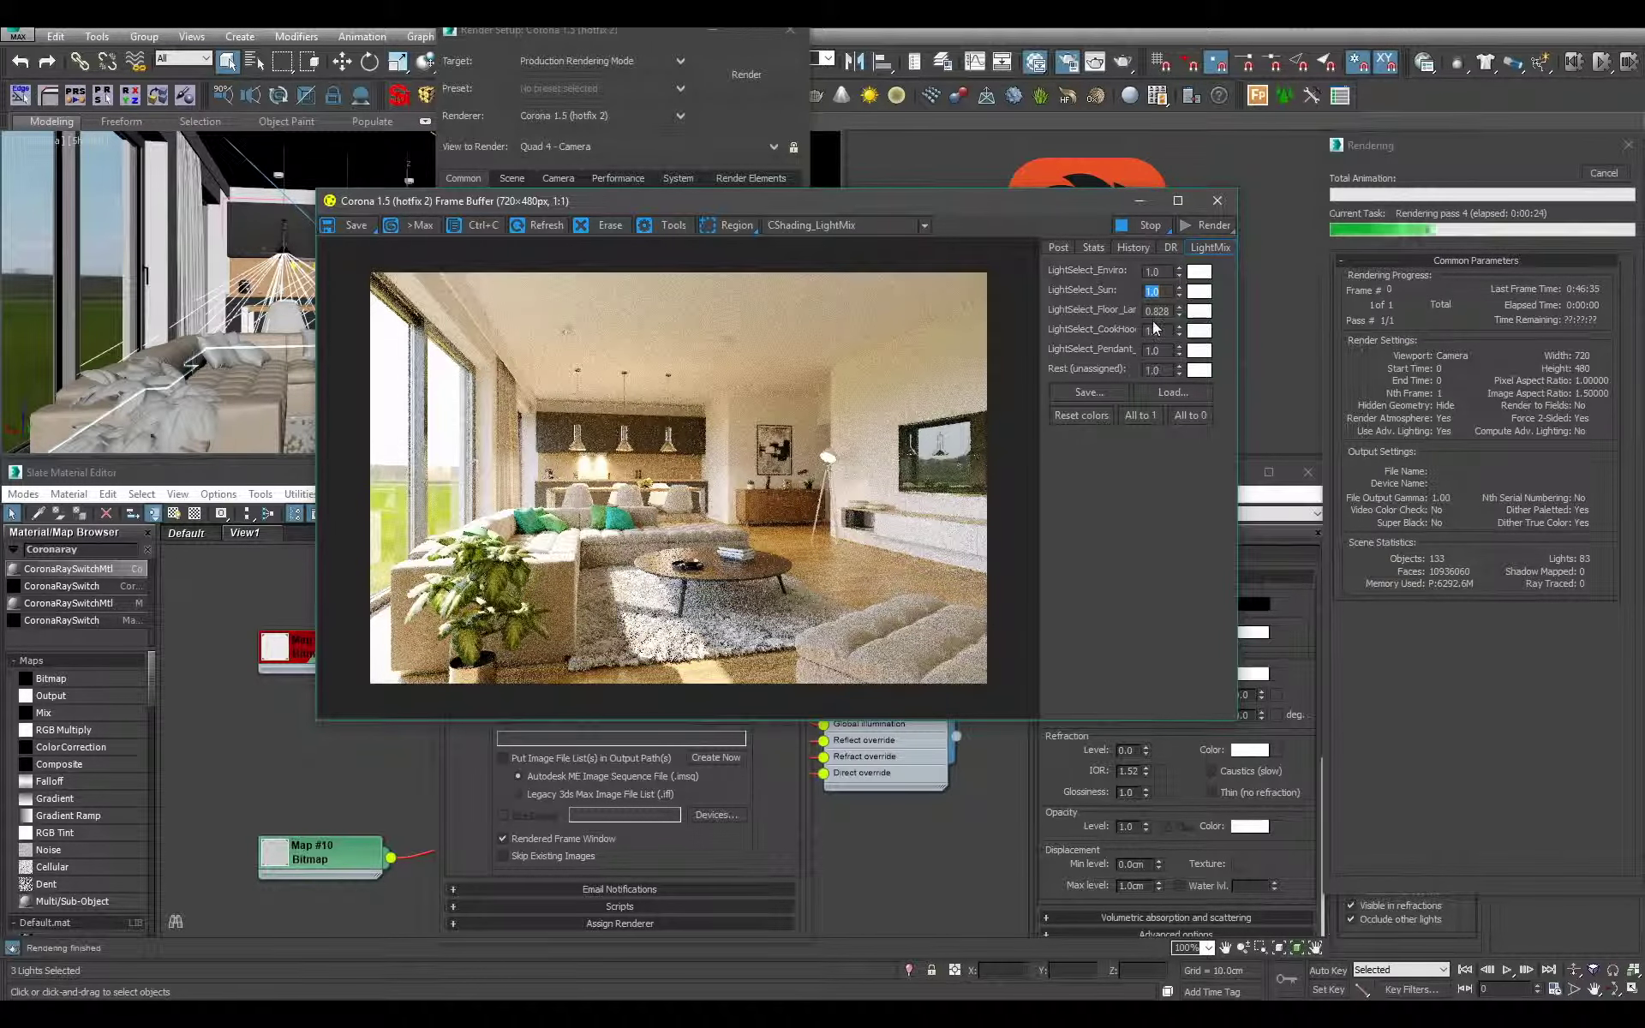
right_click(1179, 310)
drag(1179, 330, 1143, 655)
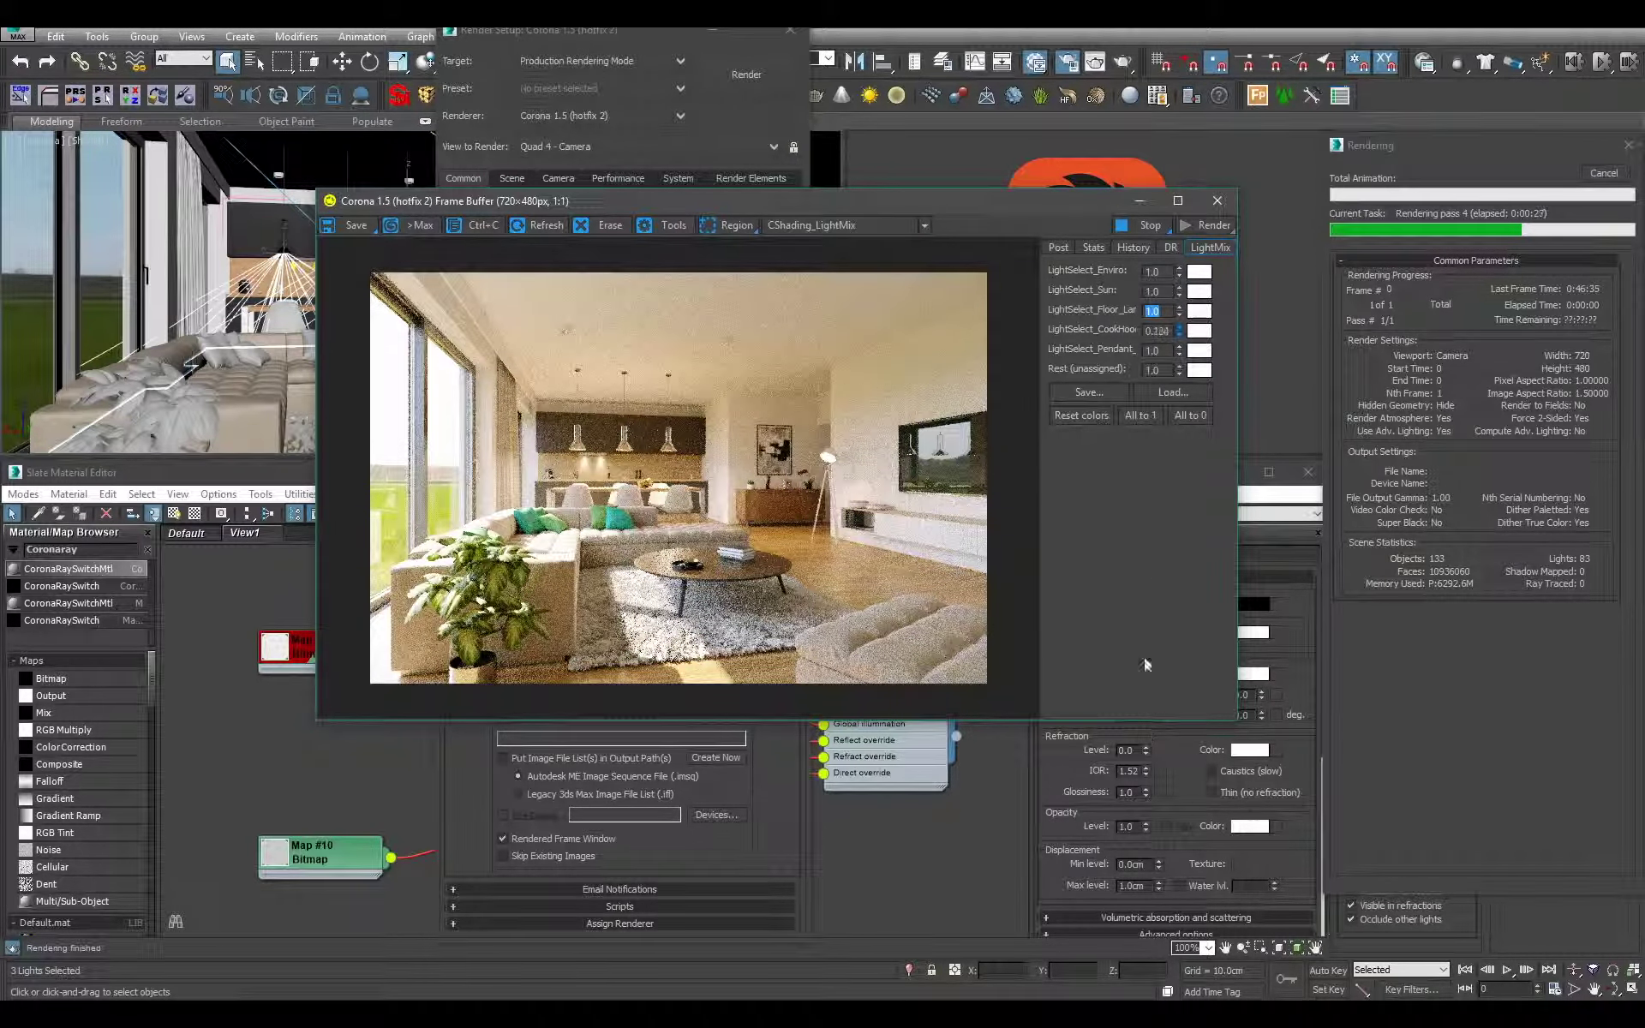
right_click(1179, 330)
mouse_move(1179, 350)
mouse_down()
mouse_move(1165, 680)
mouse_move(1151, 363)
mouse_up()
right_click(1178, 353)
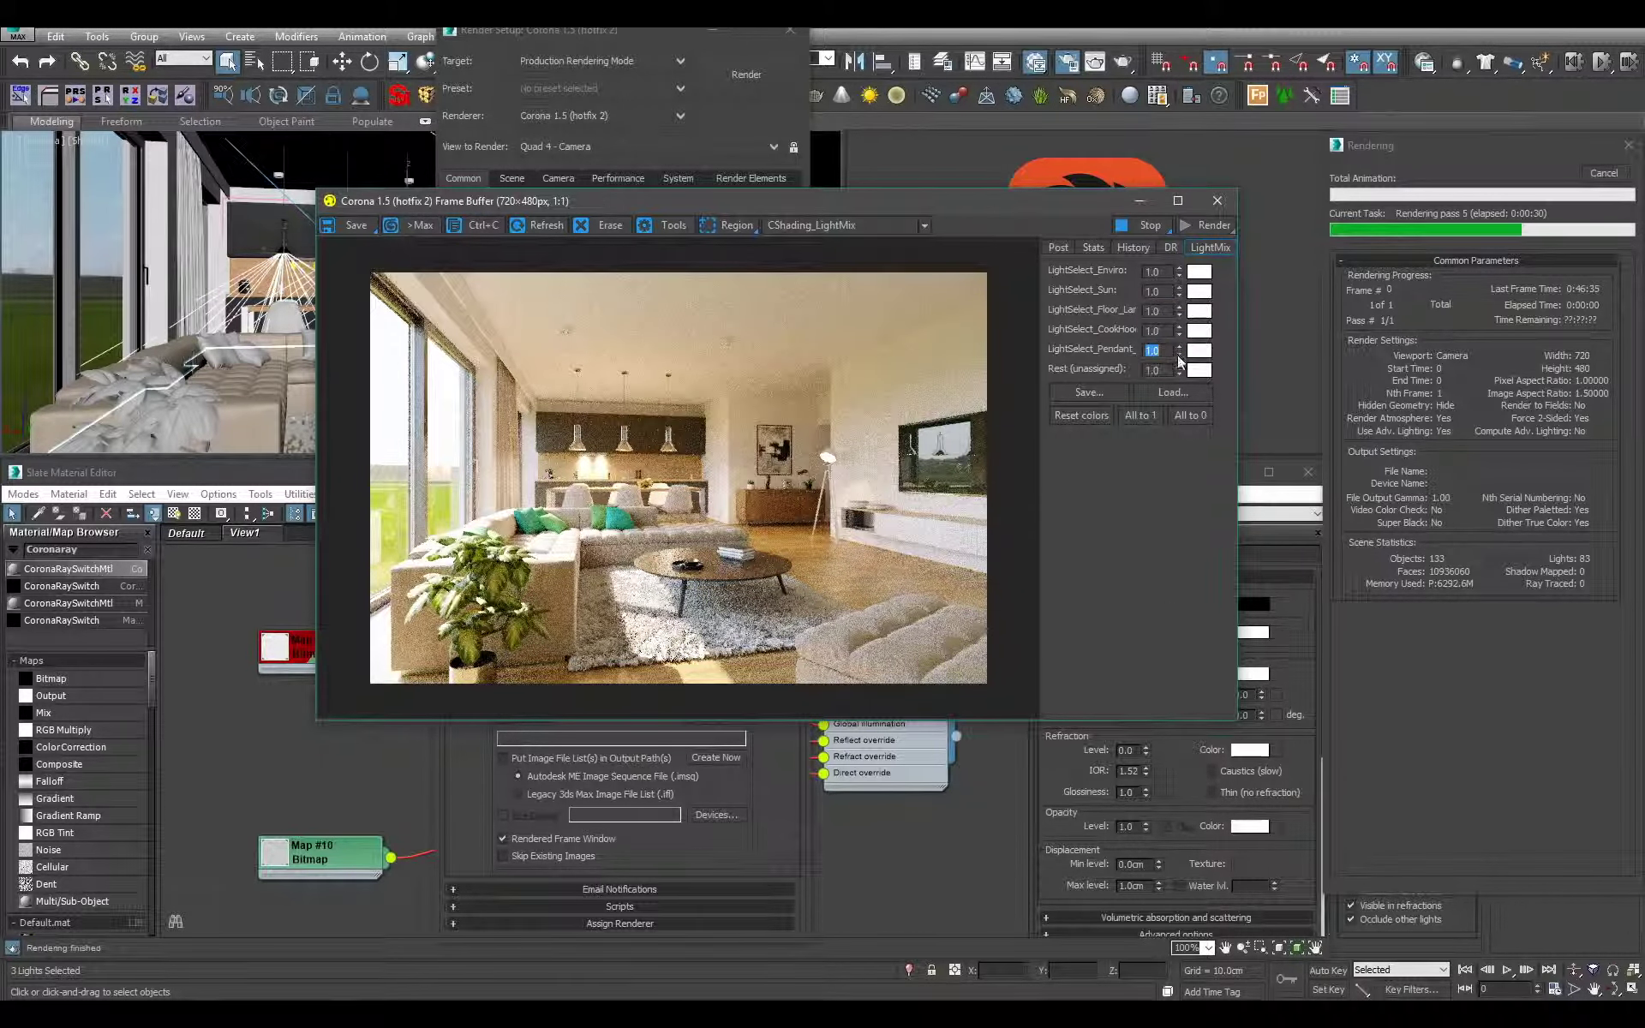
- Set the LightMix intensities of the pendant, cook hood, floor lamp, sun and environment groups to 0
text(0)
double_click(1156, 331)
text(0)
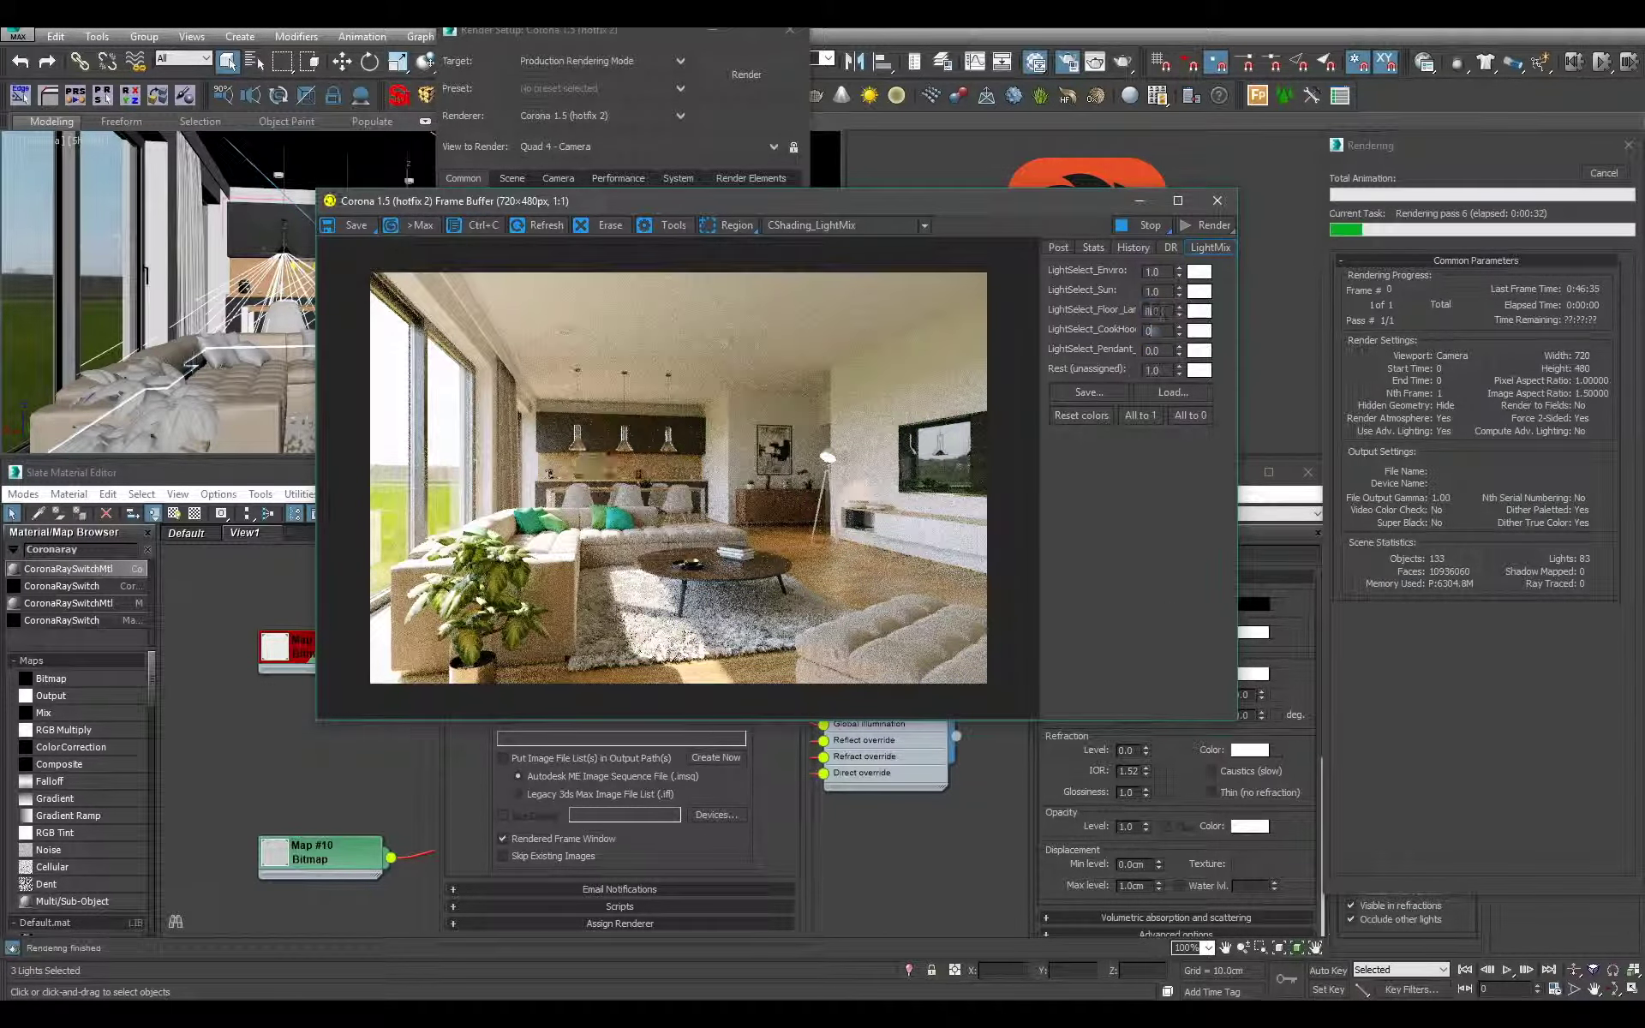
double_click(1162, 312)
text(0)
double_click(1162, 293)
text(0)
double_click(1163, 275)
text(0)
key(Return)
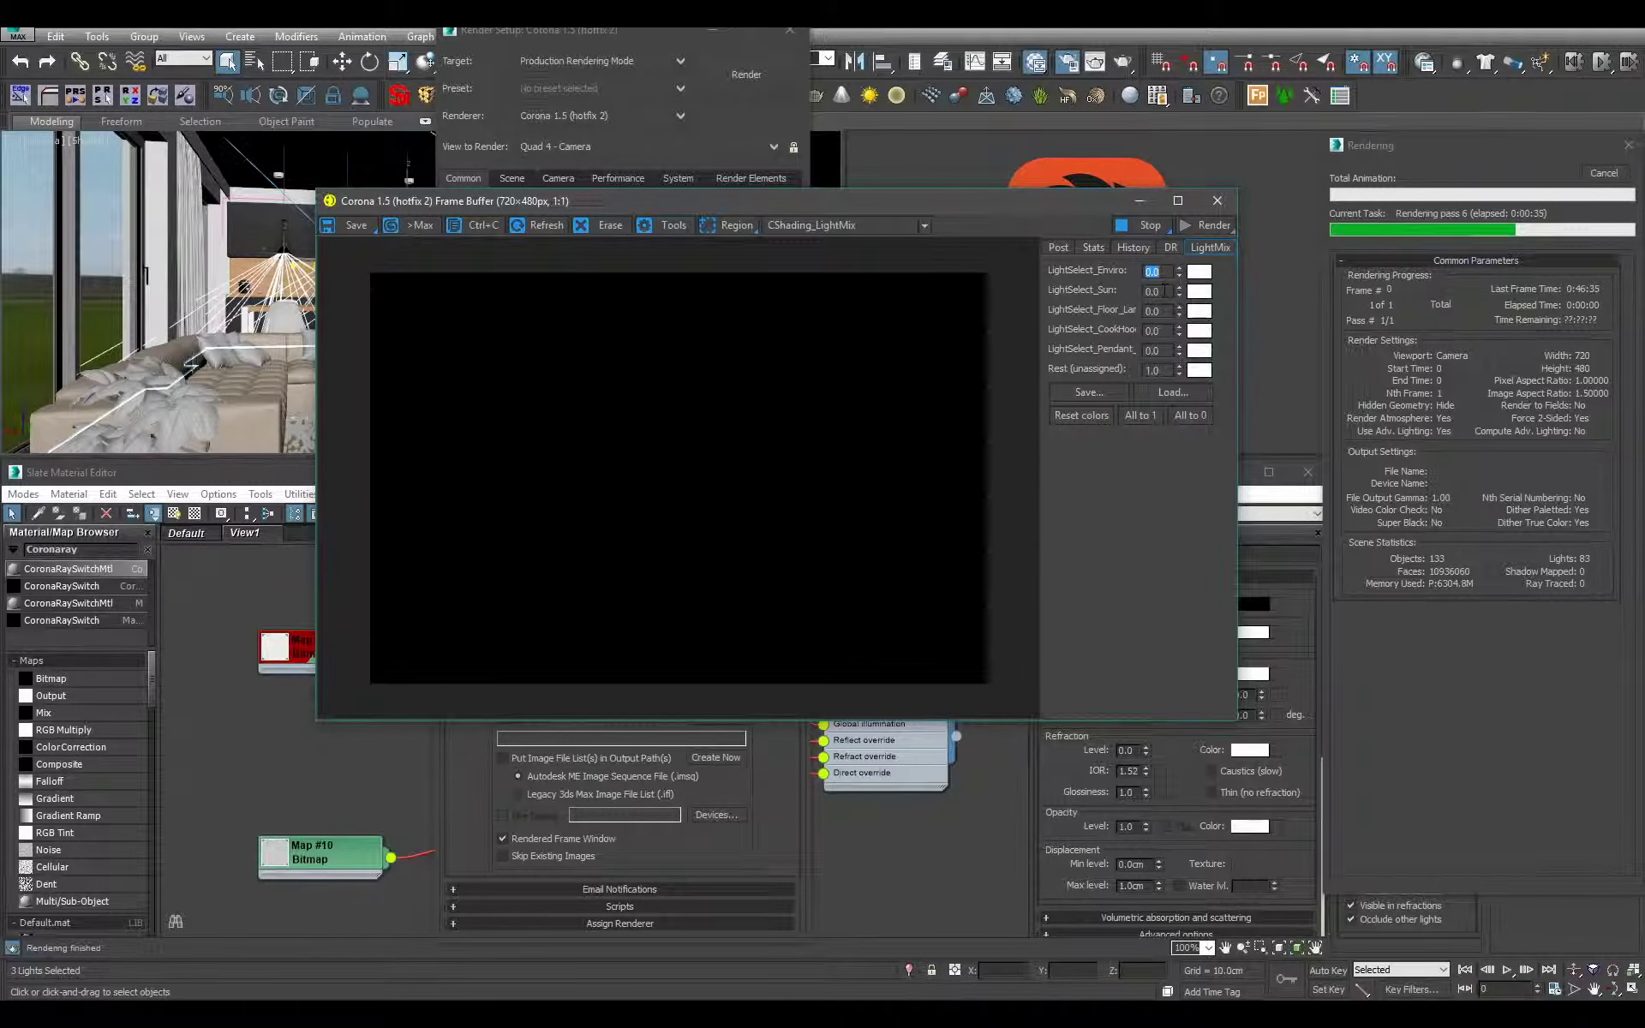
- Restore the LightMix intensities of the environment, sun, floor lamp, cook hood and pendant groups to 1
text(1)
double_click(1165, 291)
text(1)
double_click(1165, 311)
text(1)
double_click(1164, 330)
text(1)
key(Return)
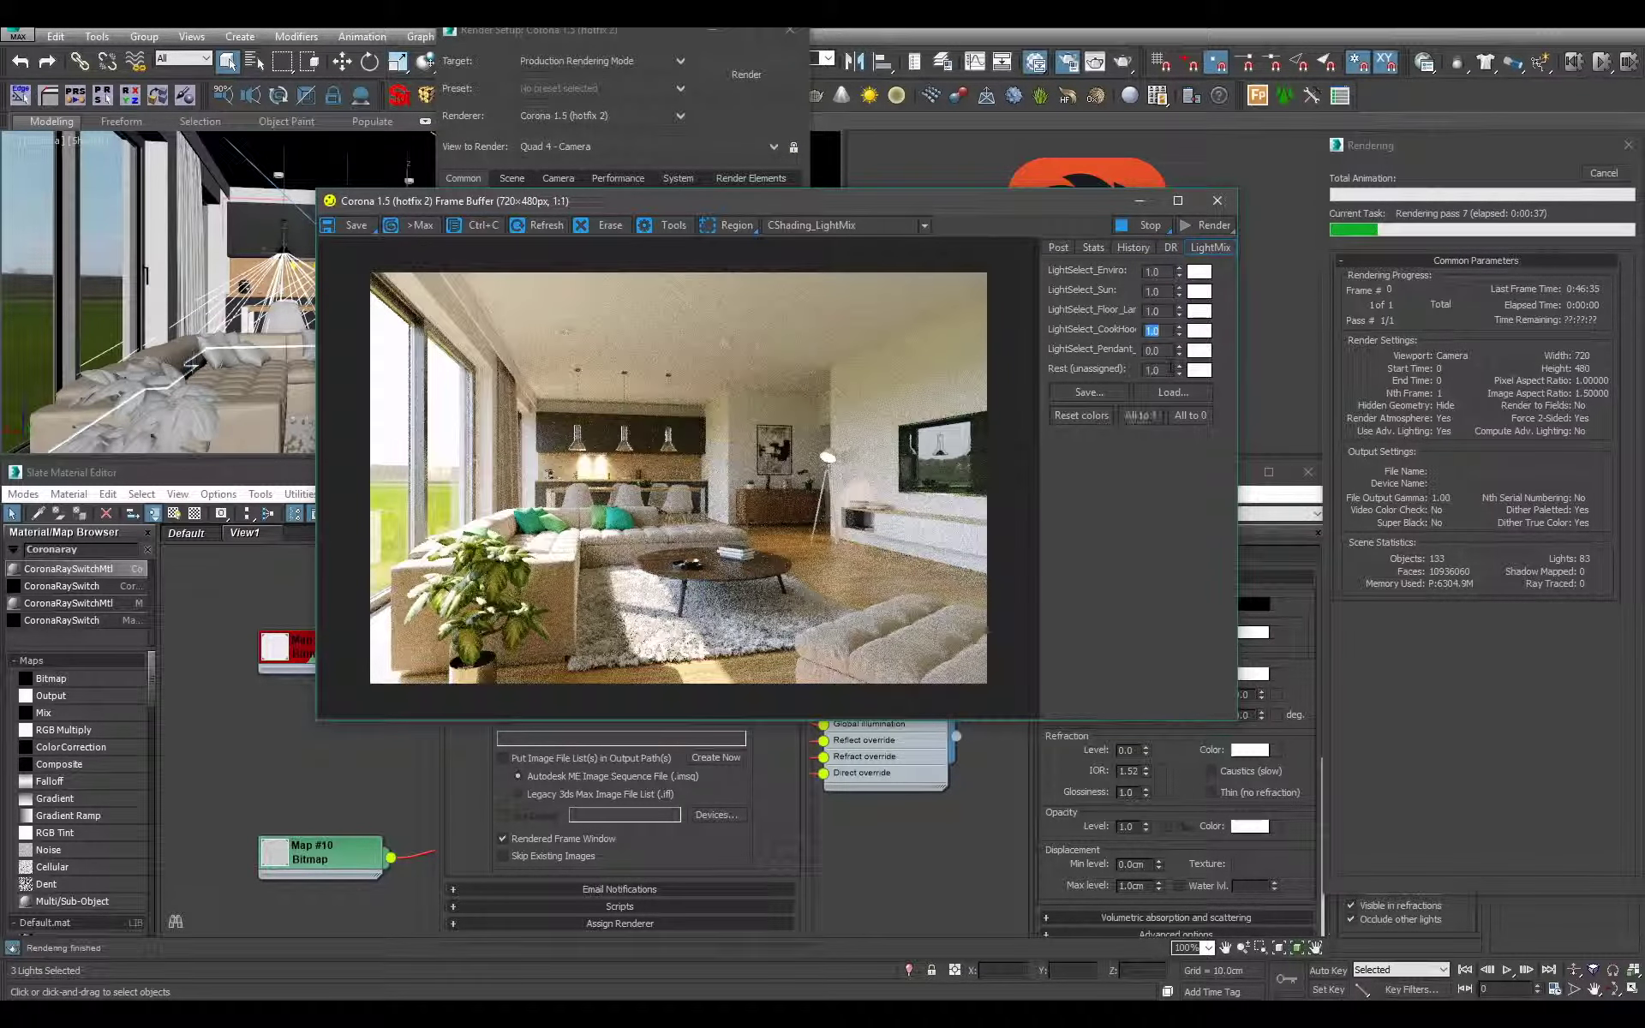
double_click(1156, 351)
text(1)
key(Return)
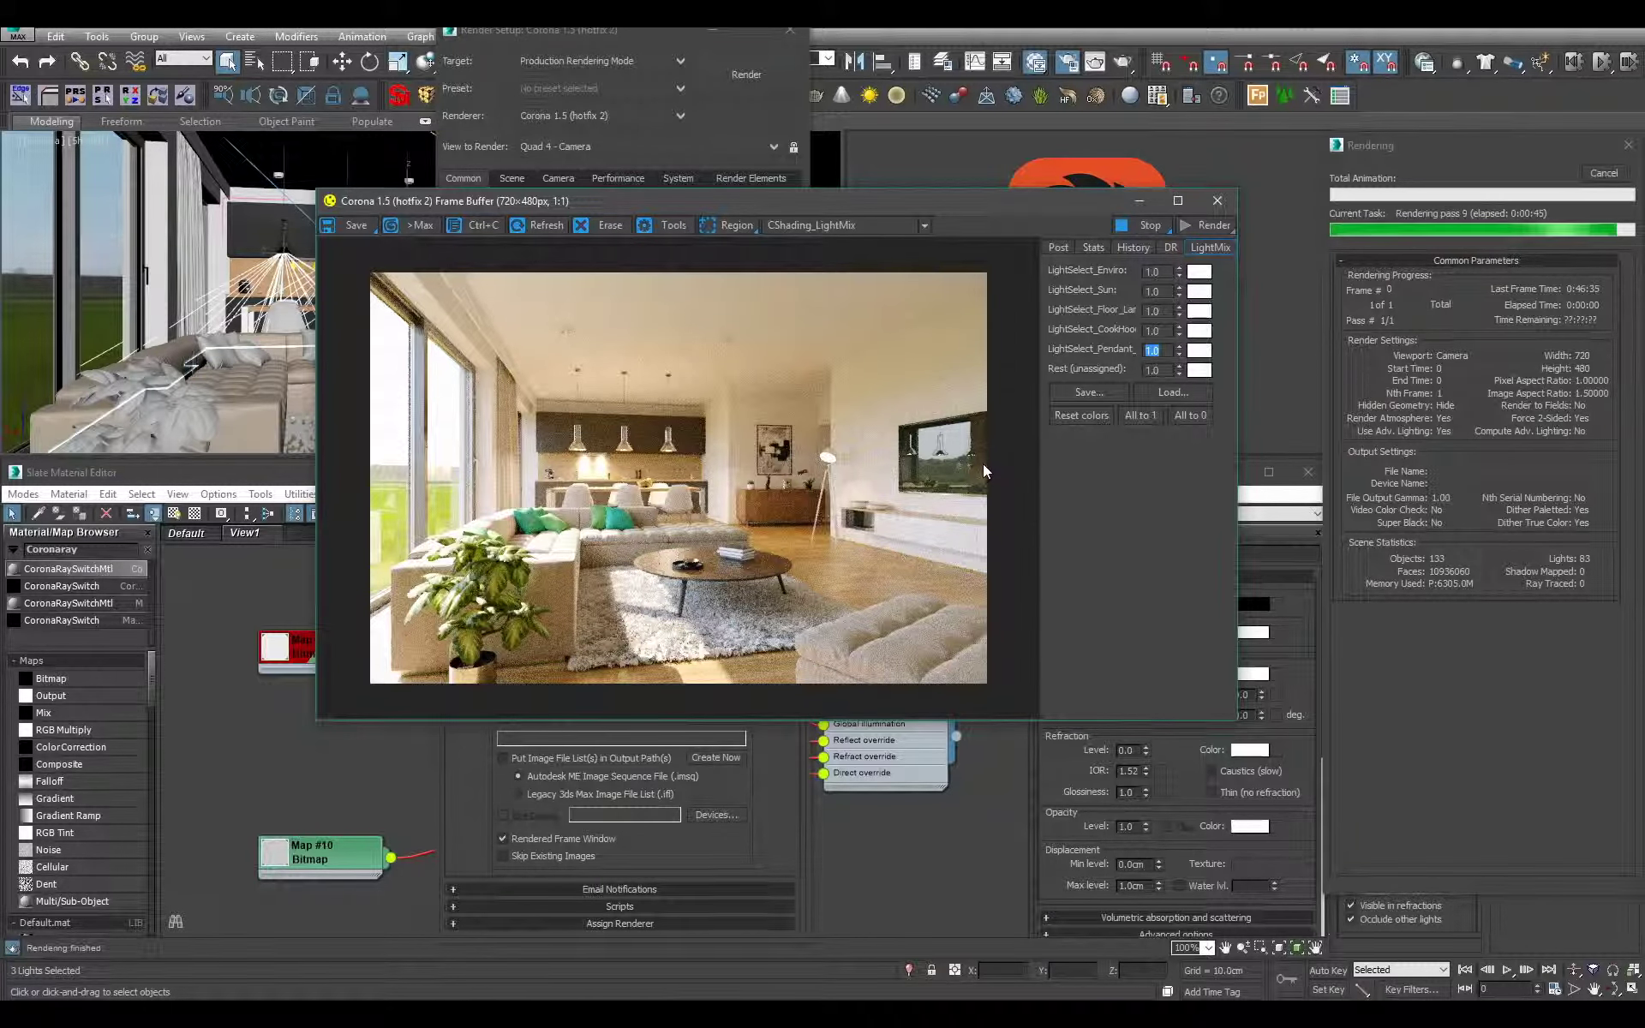
- Stop the production render and close the frame buffer
click(1603, 173)
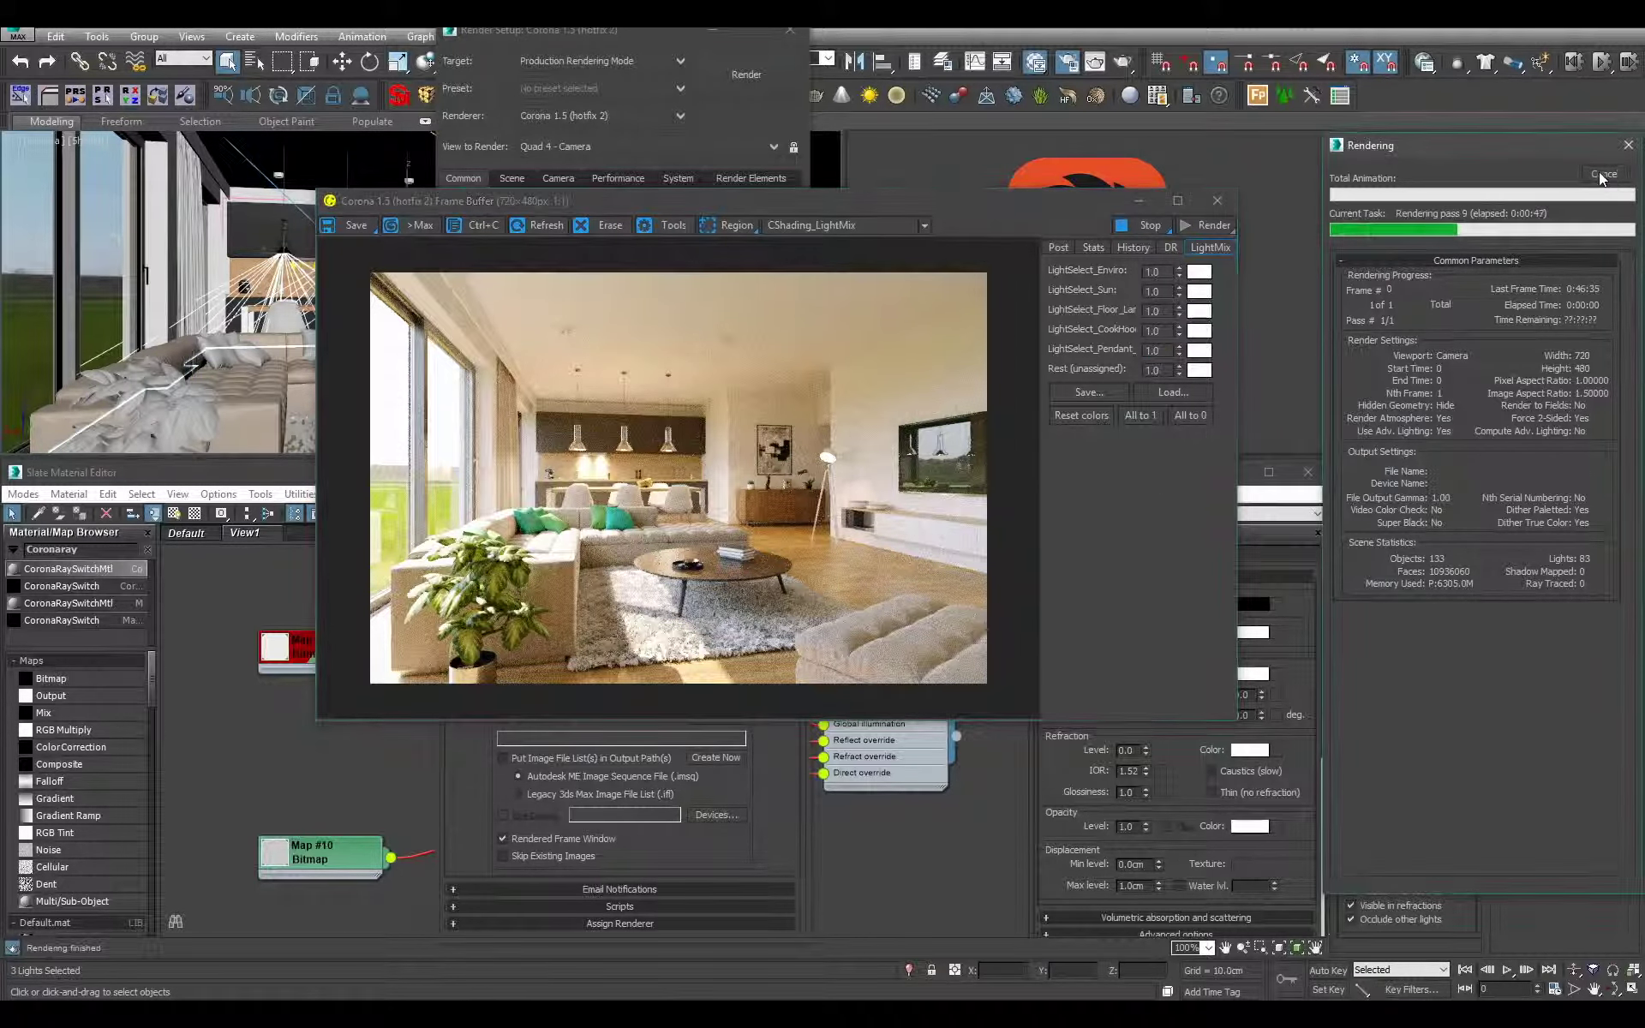
drag(891, 198, 698, 352)
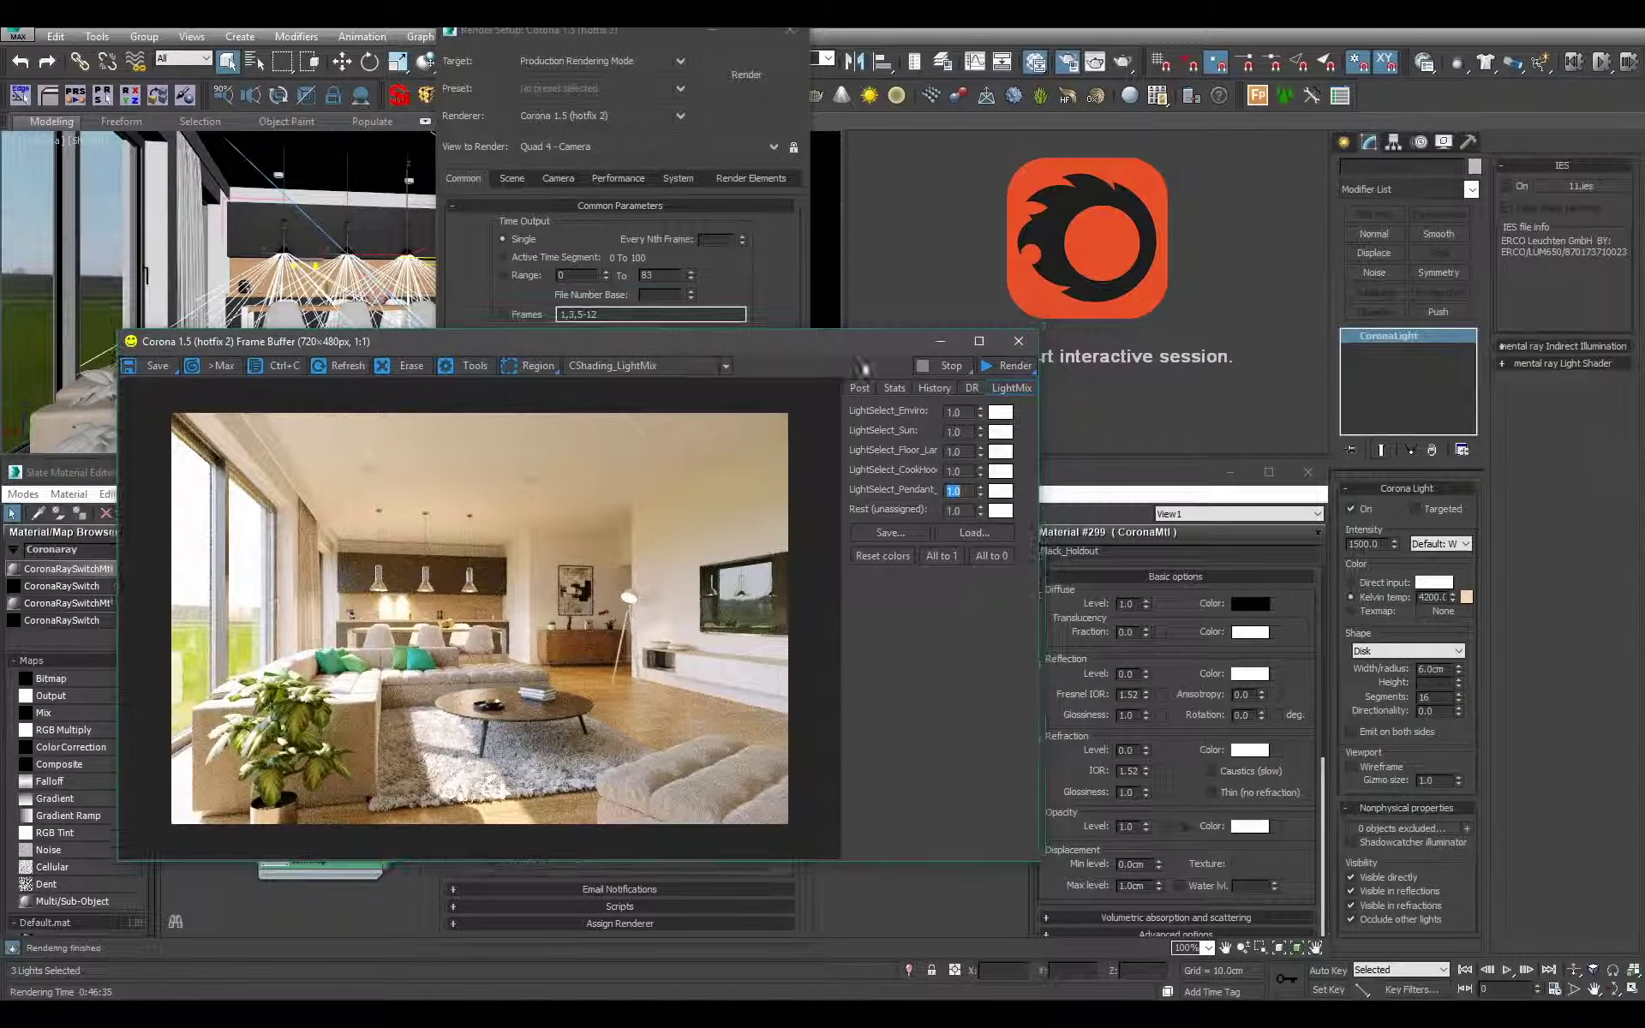
click(1024, 355)
- Set the output width to 1680 with the image aspect locked and start the production render
double_click(579, 419)
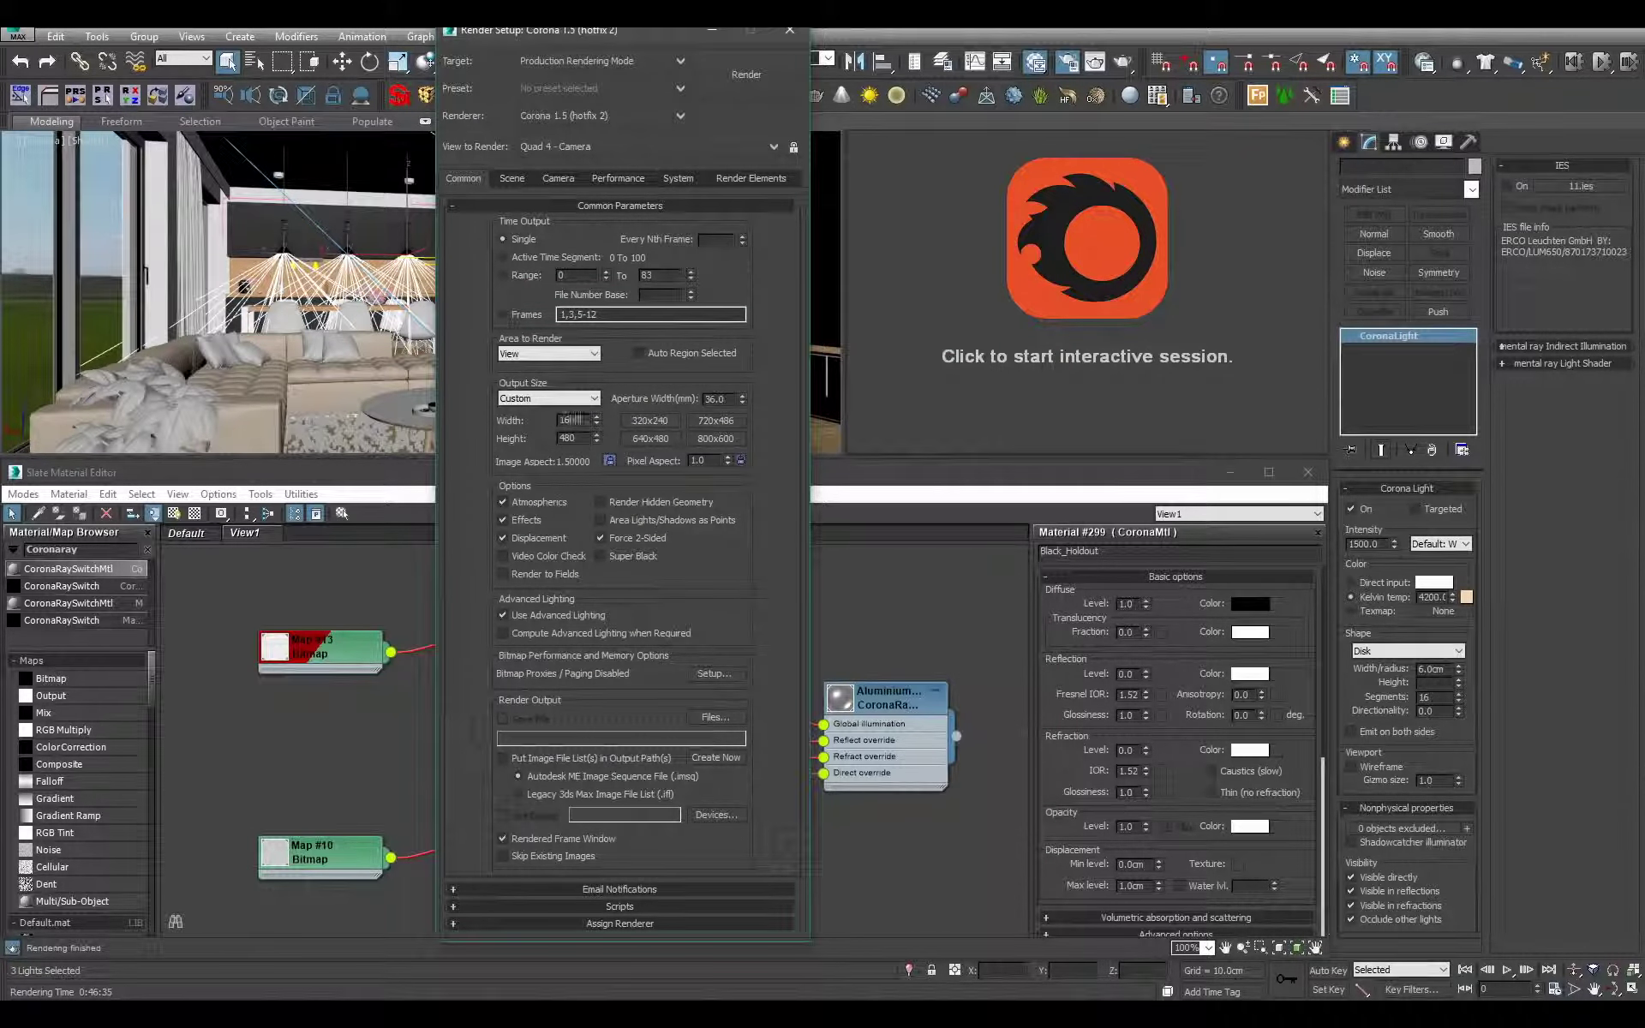
text(1600)
key(Return)
double_click(580, 420)
text(1800)
key(Return)
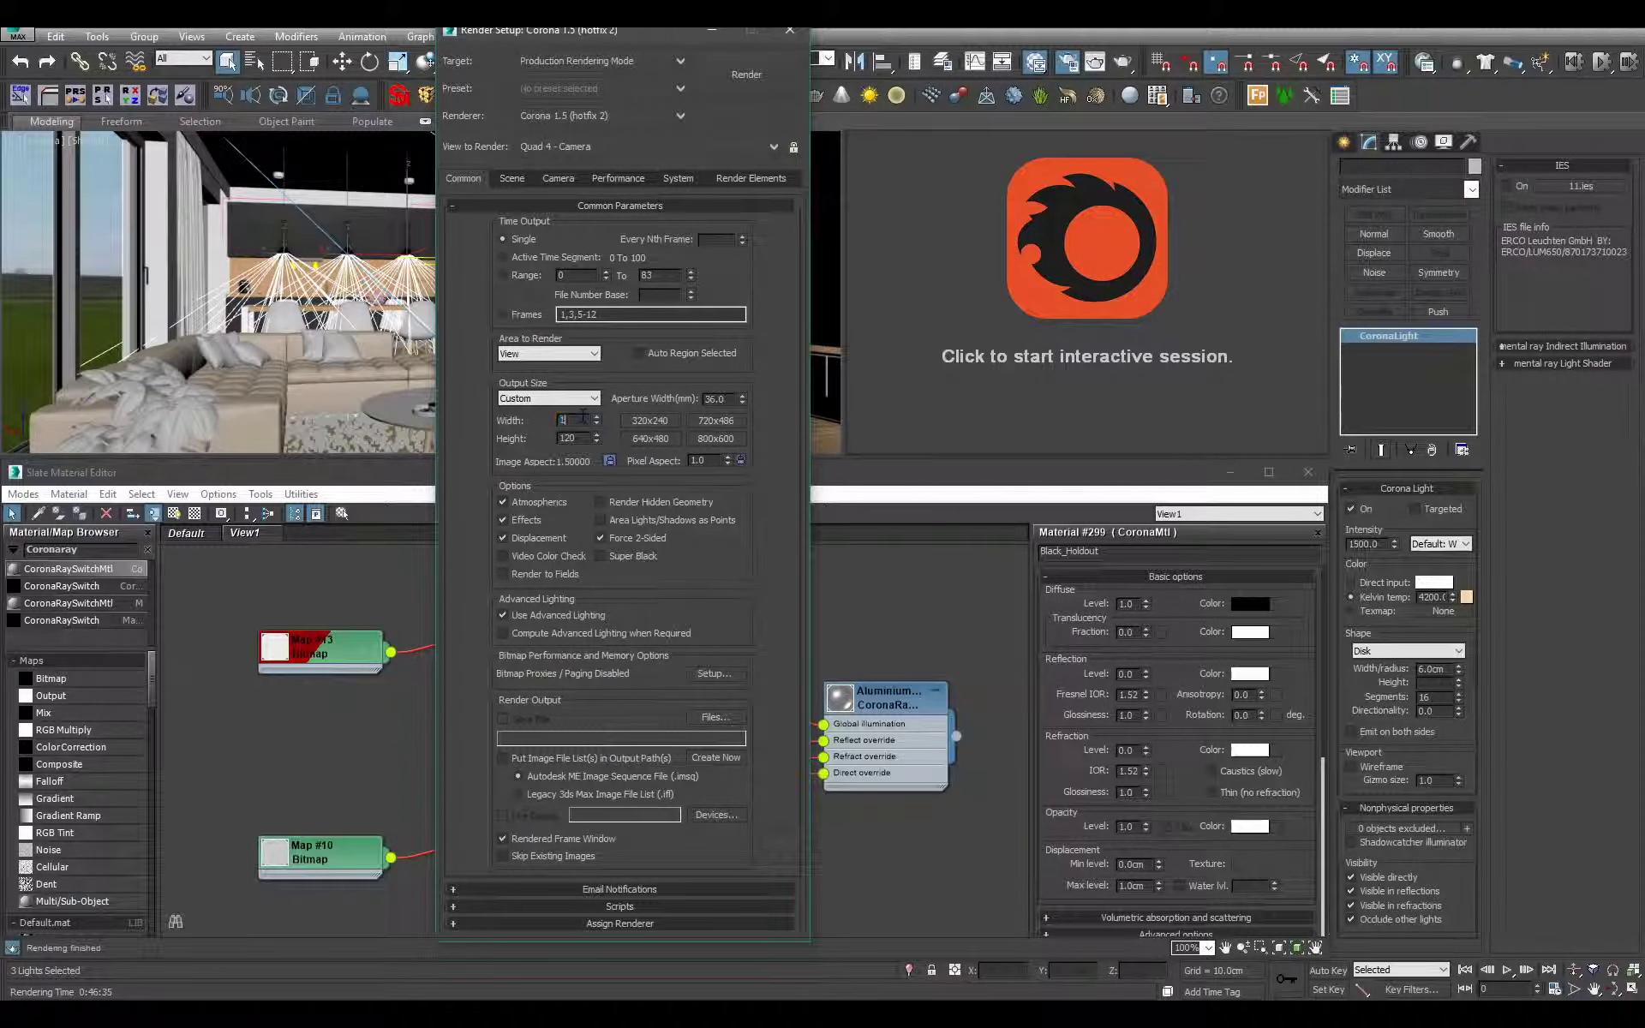
text(1680)
key(Return)
click(505, 179)
key(shift+q)
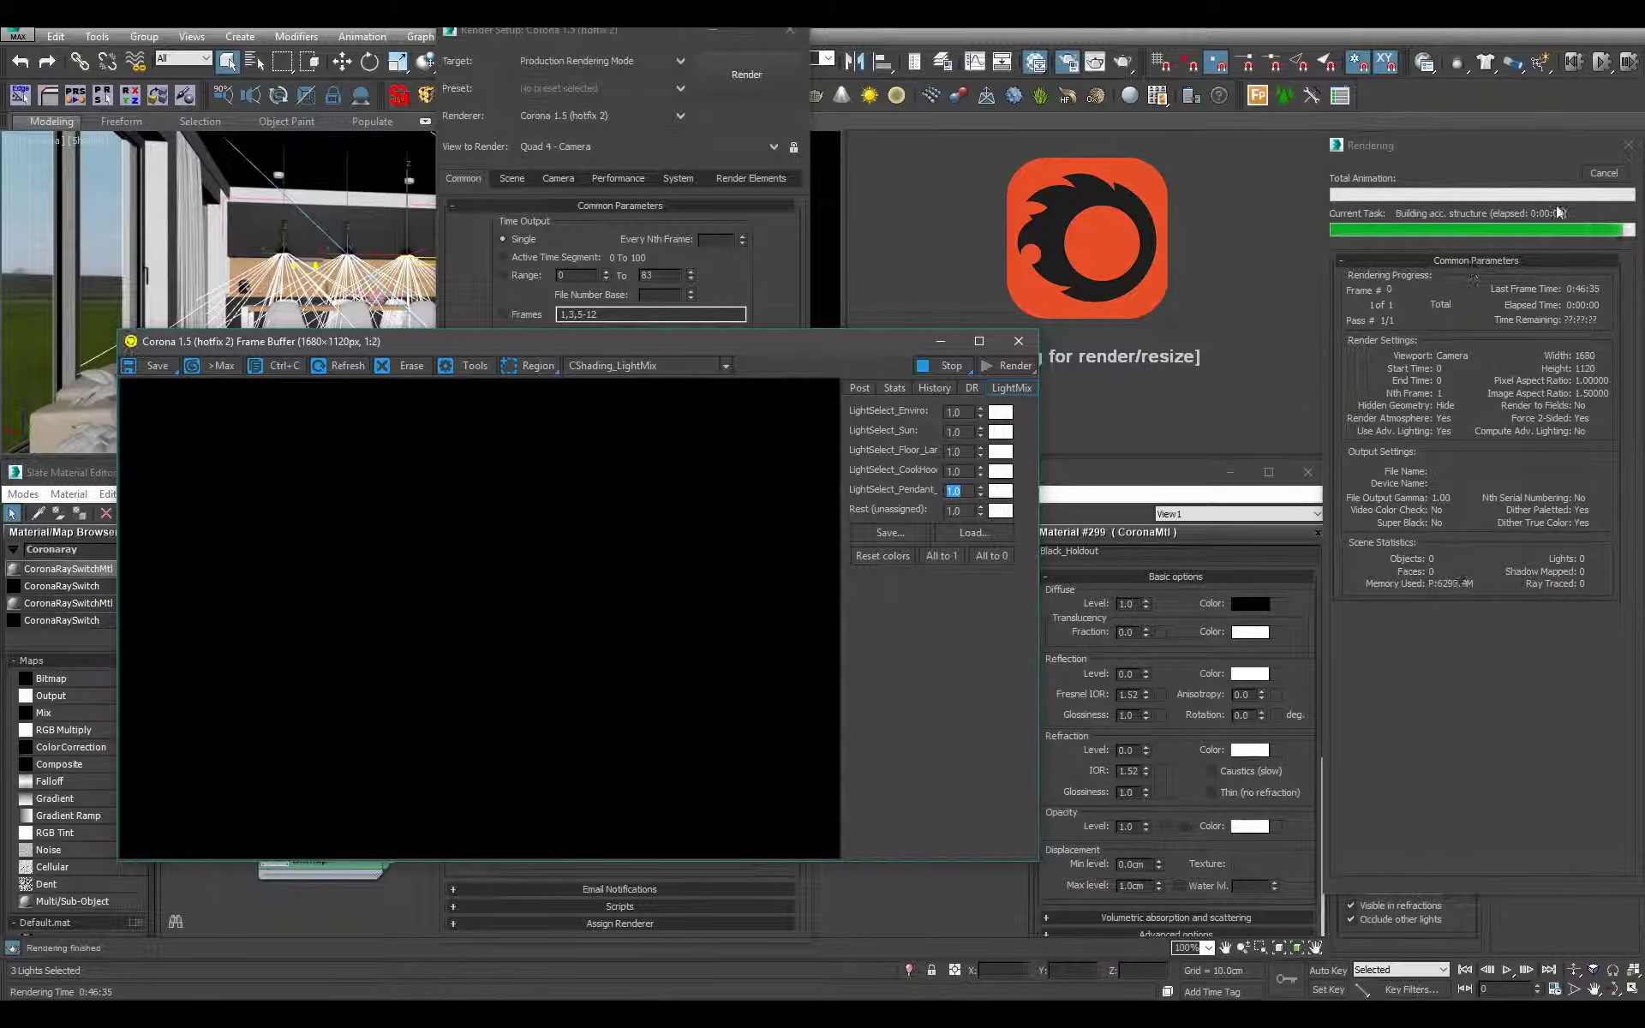
- Close the frame buffer, minimize the render settings and select the camera in a perspective view
click(1017, 341)
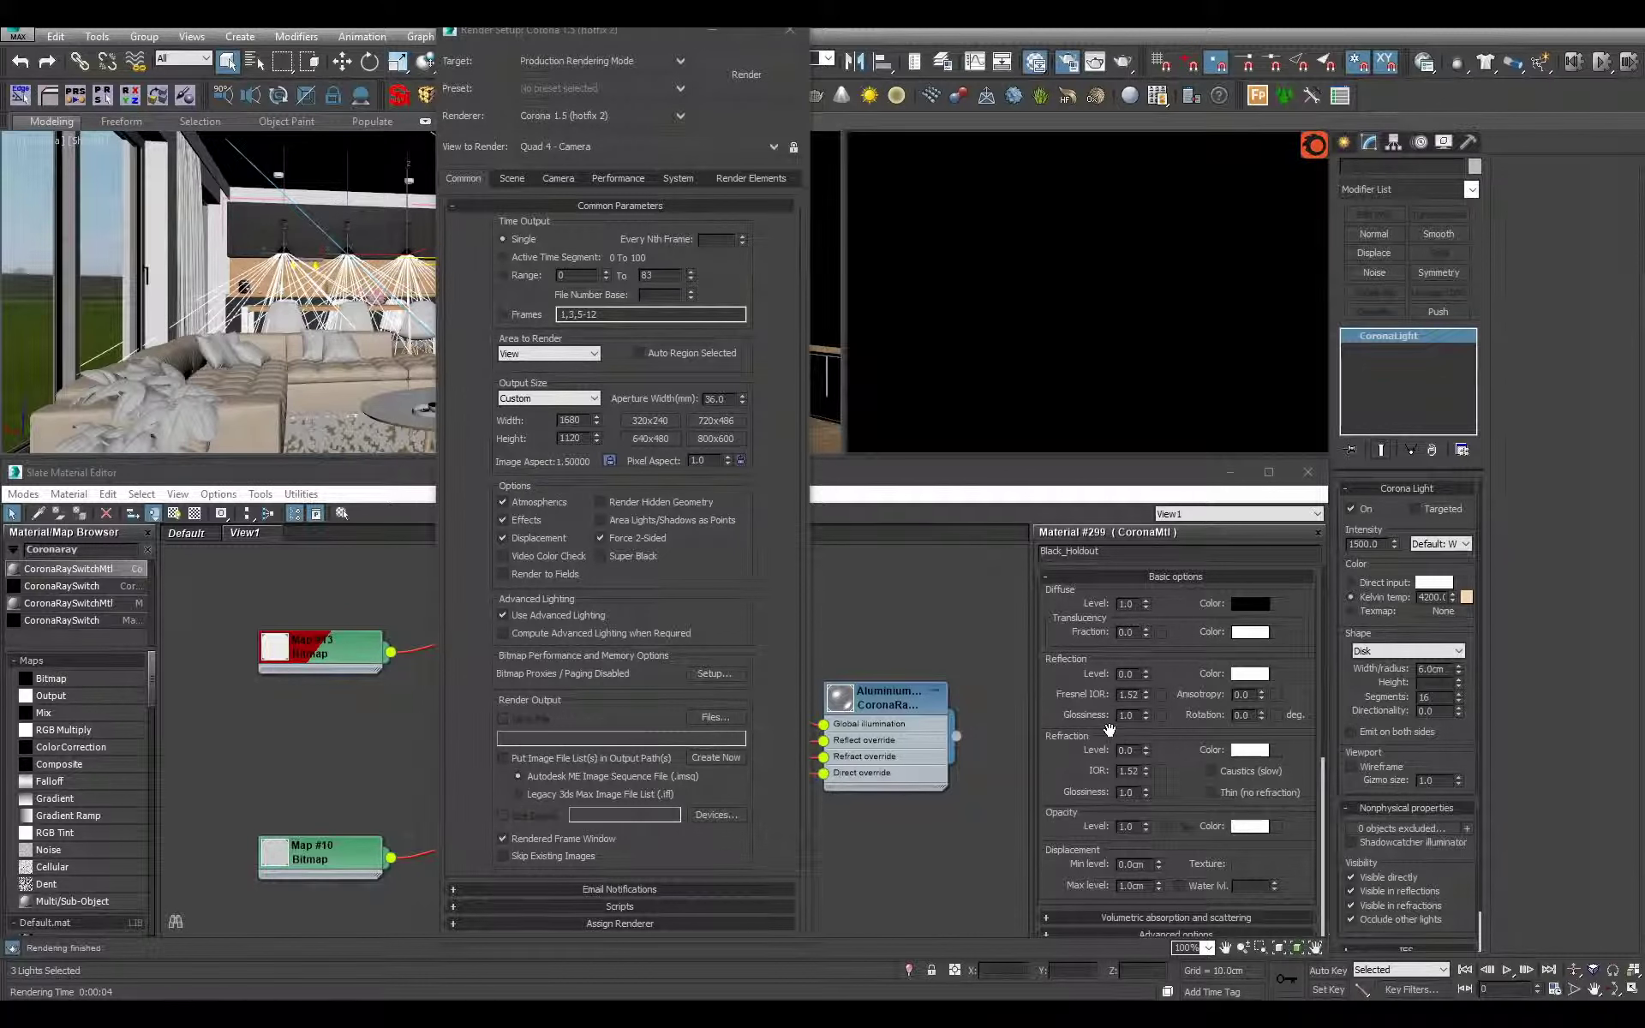
click(712, 38)
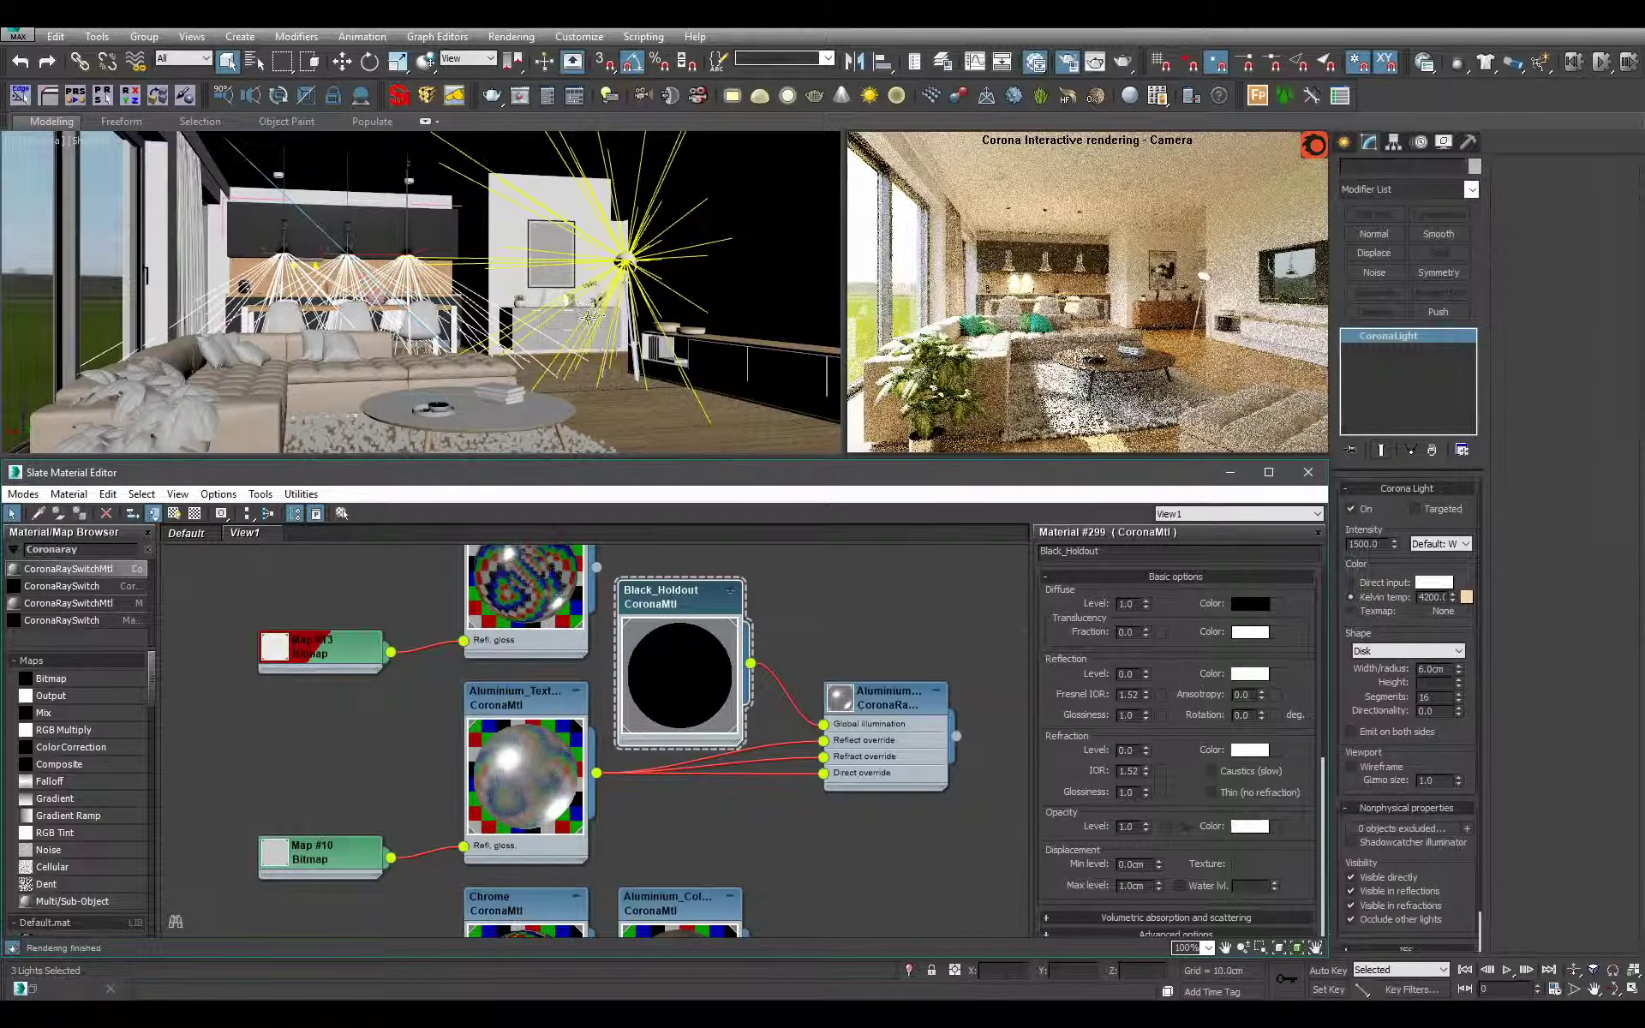
middle_click(587, 318)
key(p)
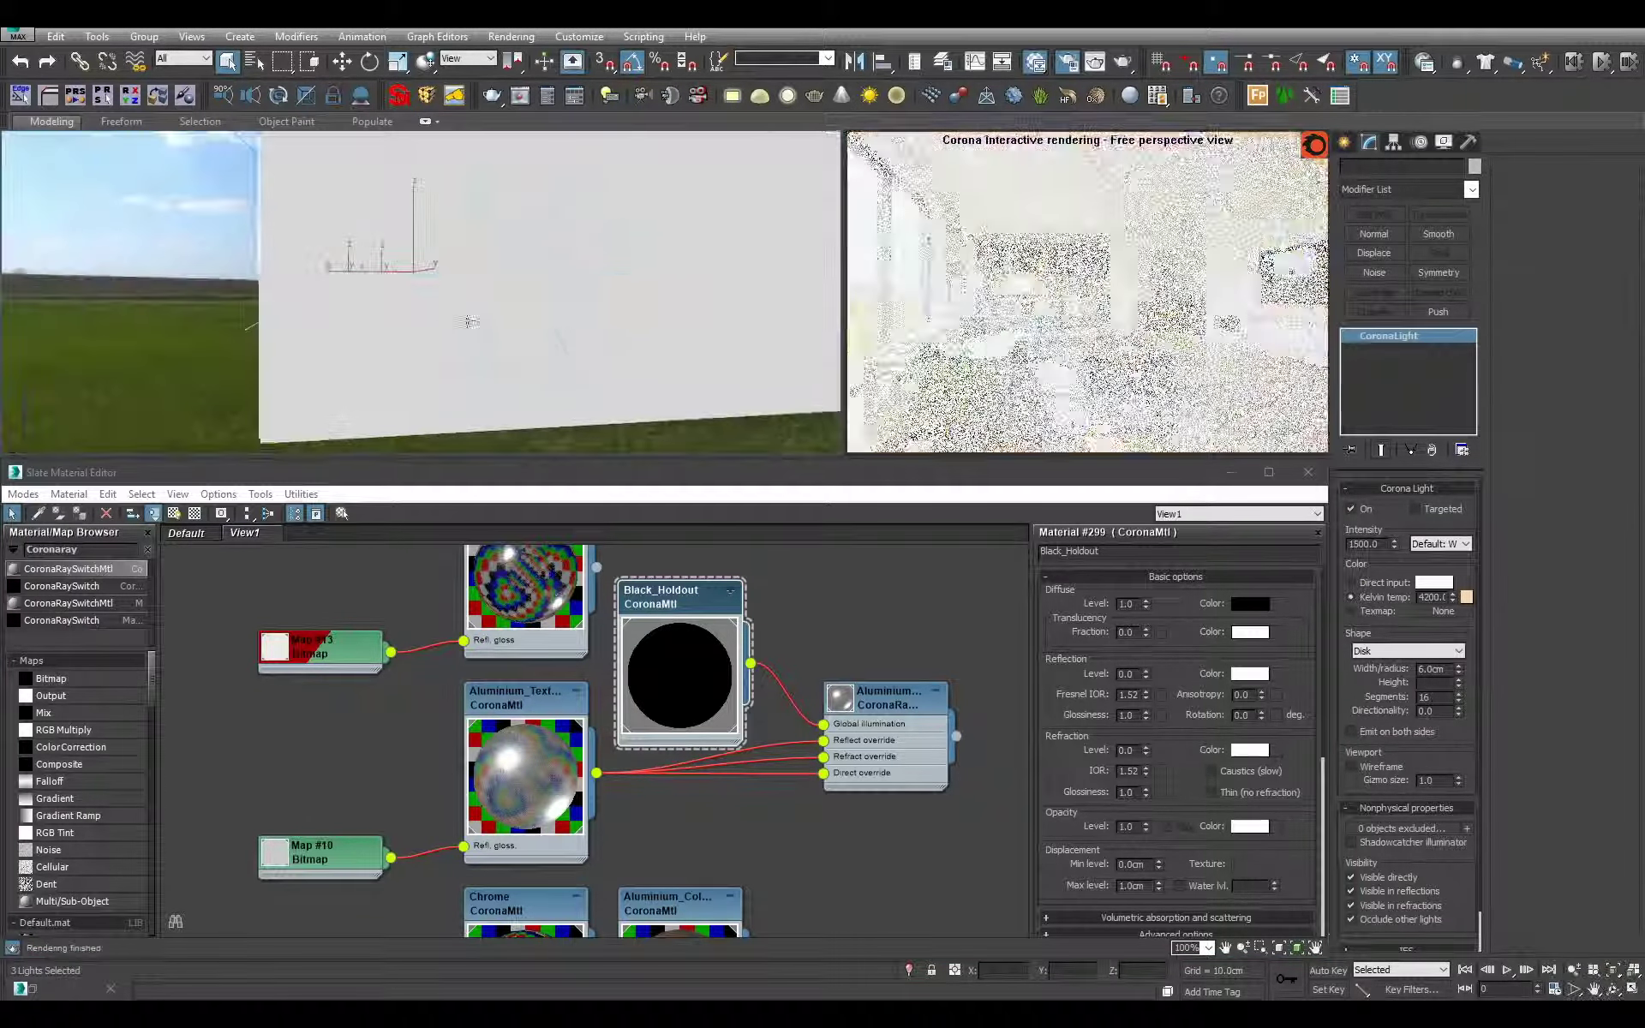
alt+middle_drag(466, 323, 507, 240)
scroll(562, 340, up, 6)
click(601, 279)
- Extend the camera's target distance to about 673 cm, checking it in the top view
key(t)
scroll(514, 317, down, 5)
key(F3)
scroll(514, 317, down, 2)
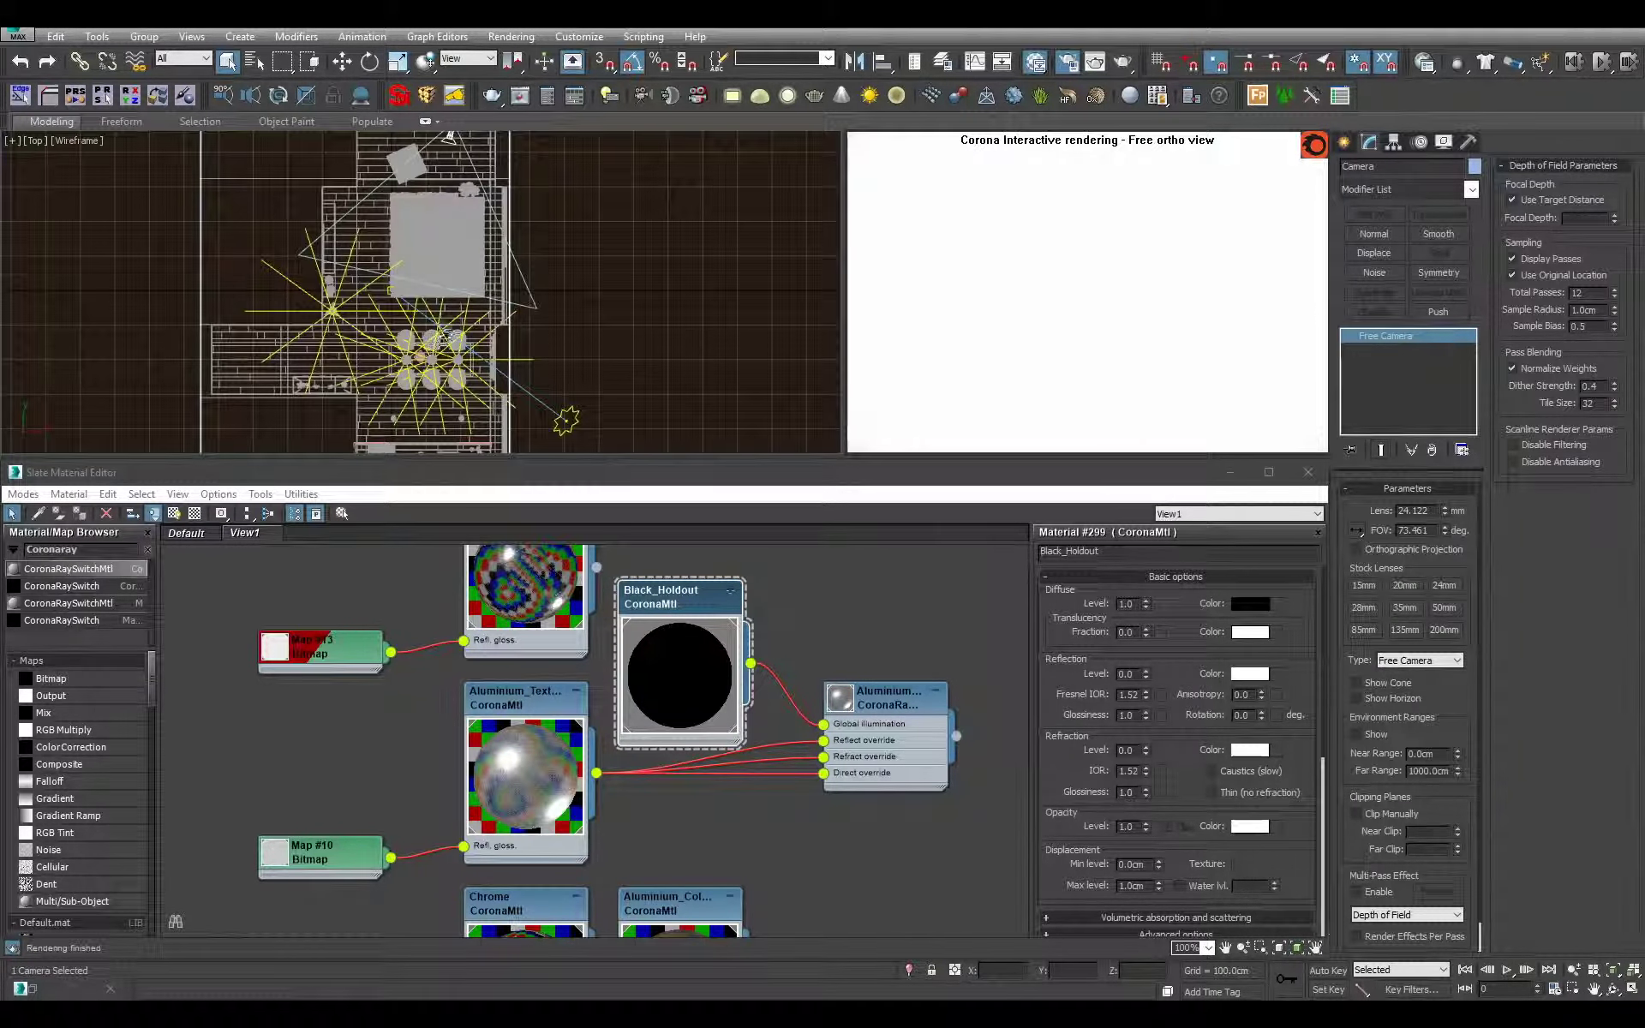
scroll(1454, 791, down, 1)
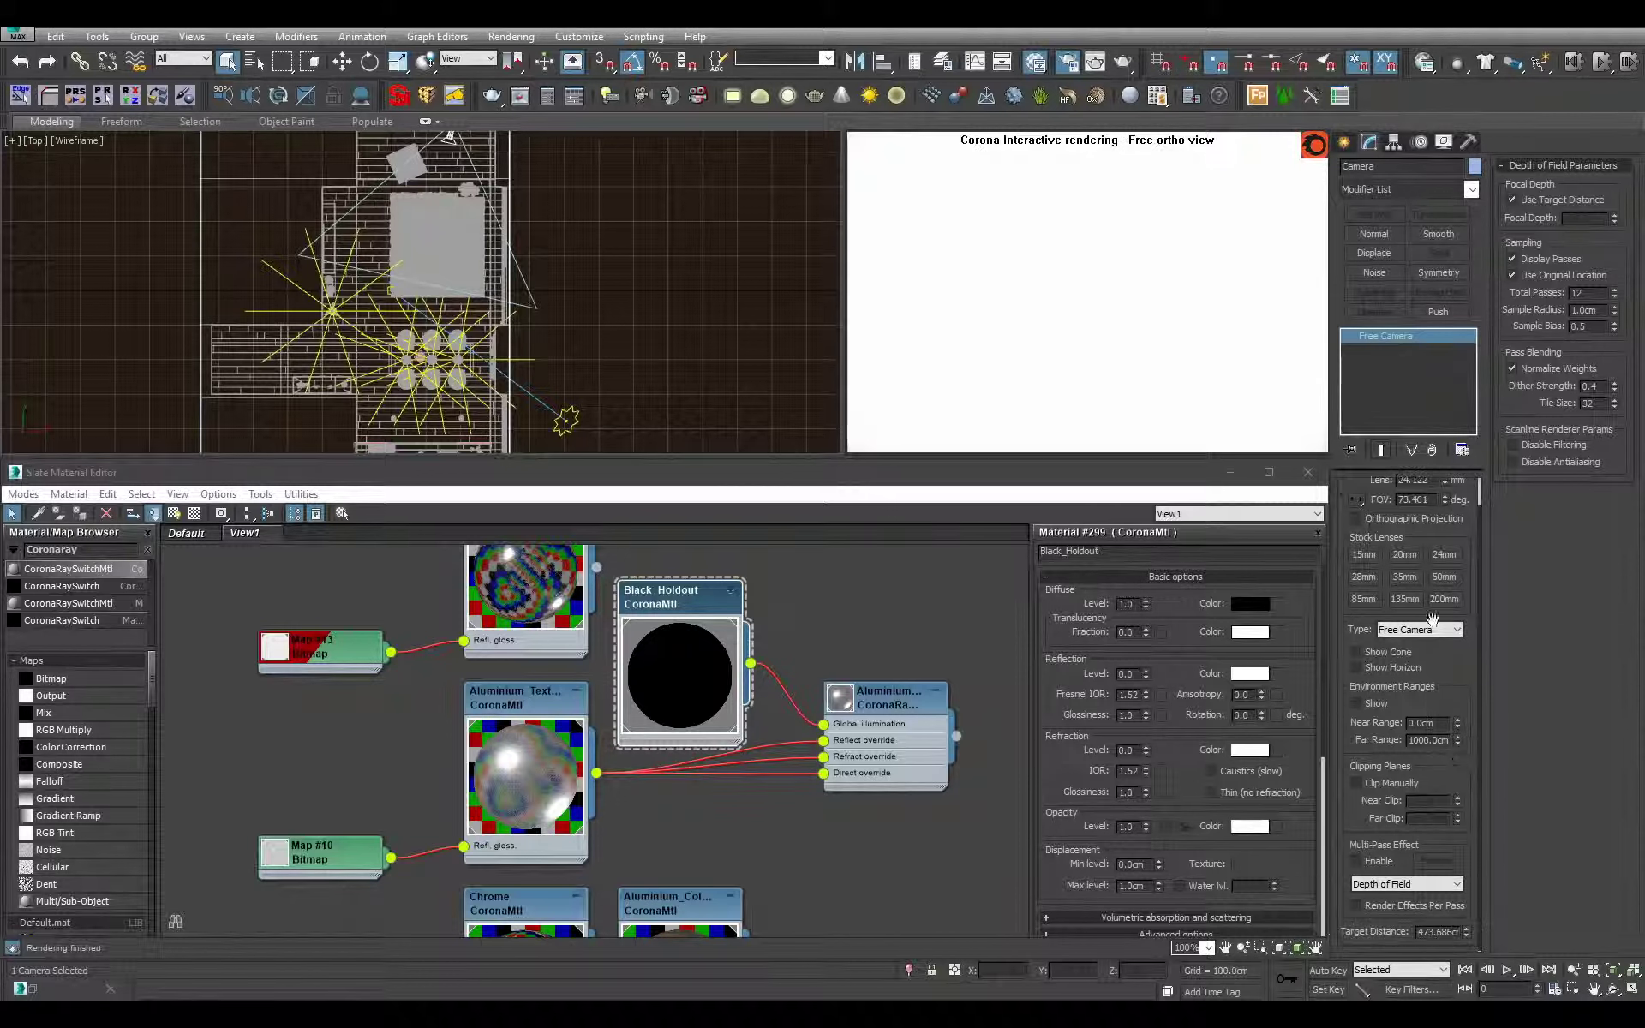
drag(1467, 933, 1468, 895)
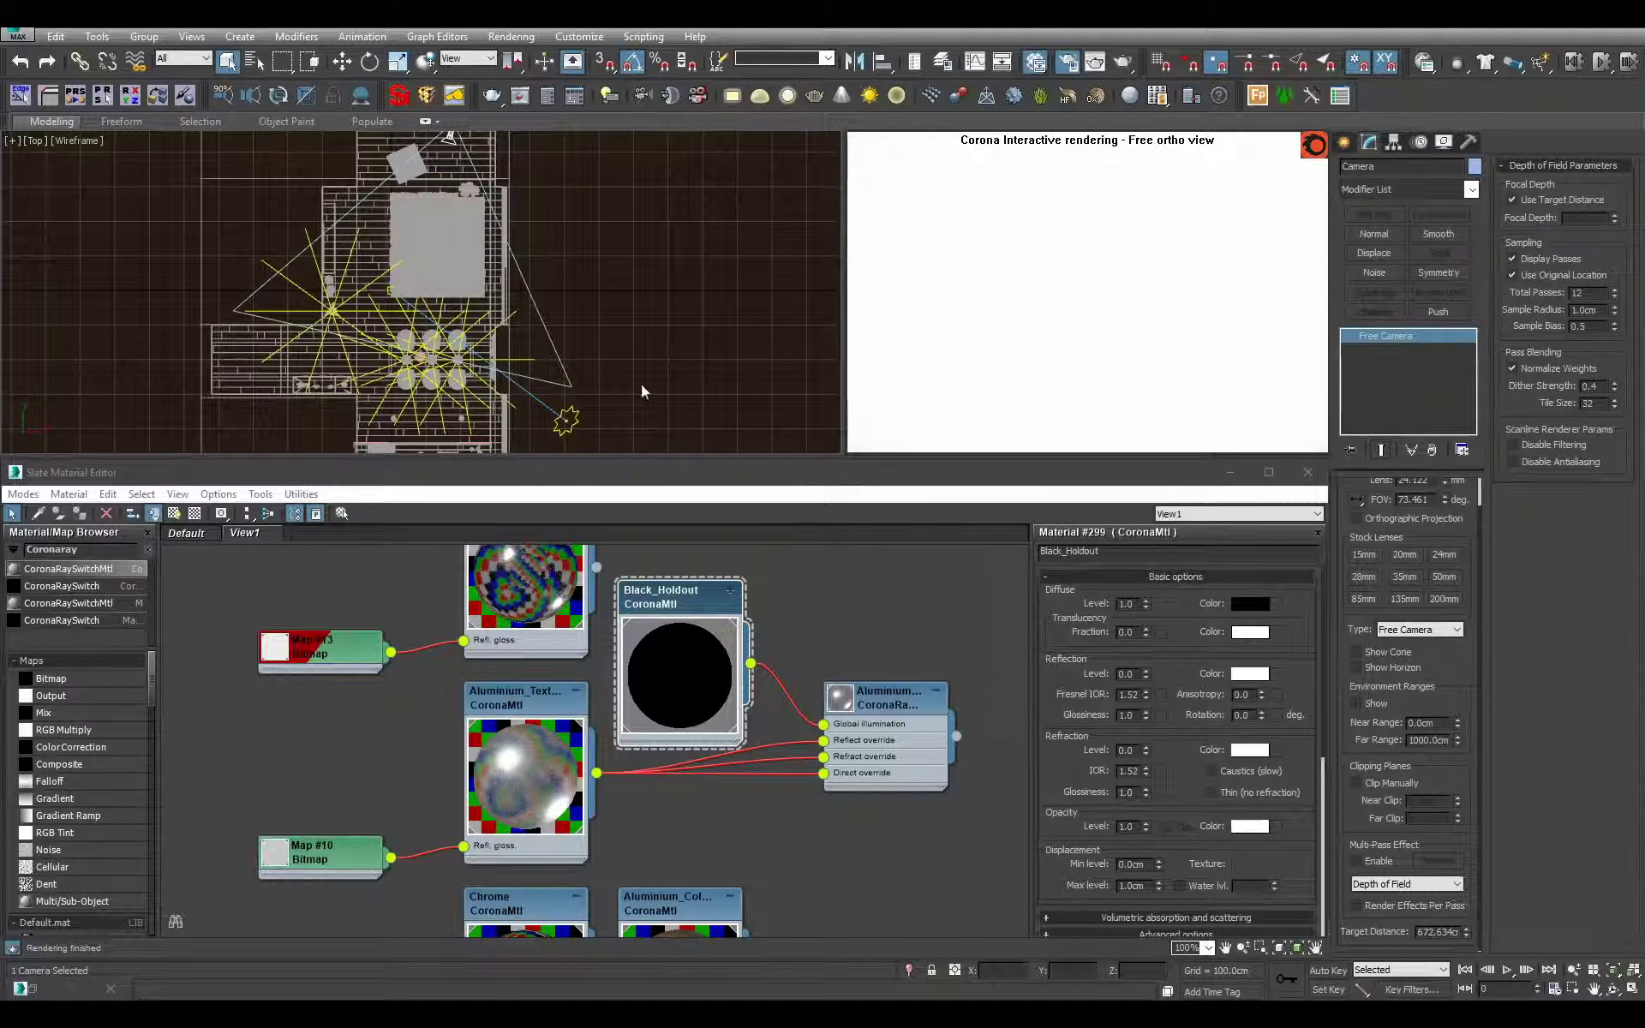
- Add a CoronaCameraMod modifier to the camera, set its F-stop to 2.8 and return to the camera view
click(1470, 190)
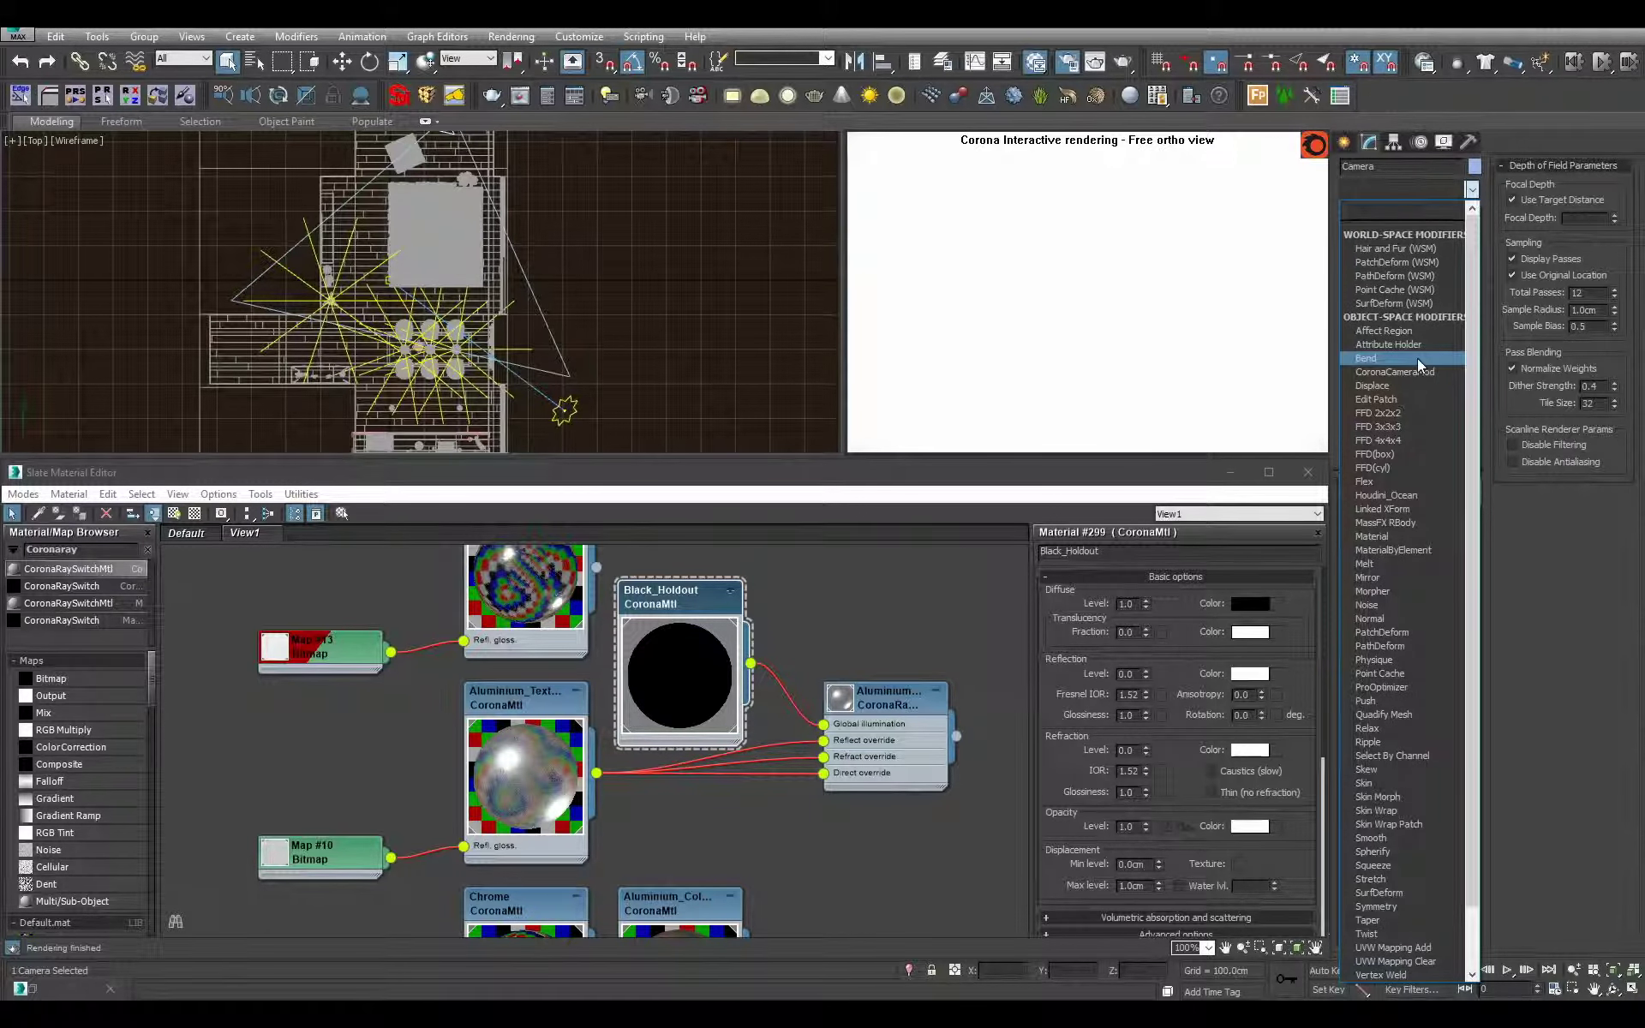
click(1399, 372)
scroll(500, 309, up, 3)
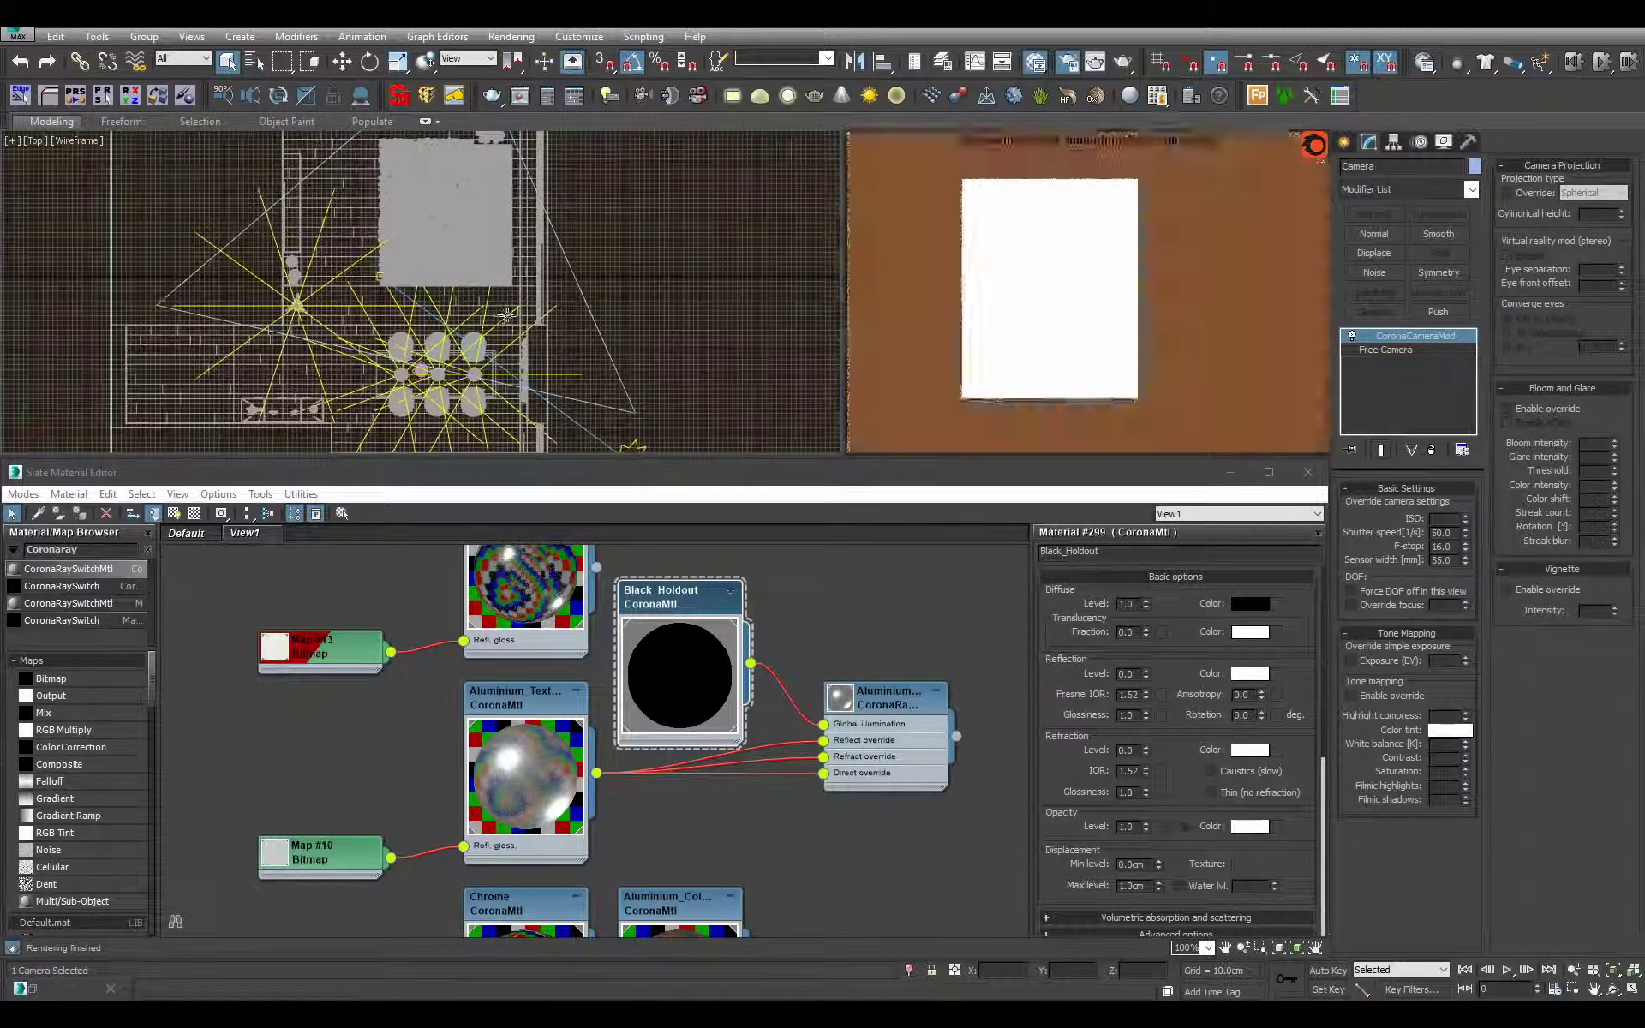
double_click(1445, 547)
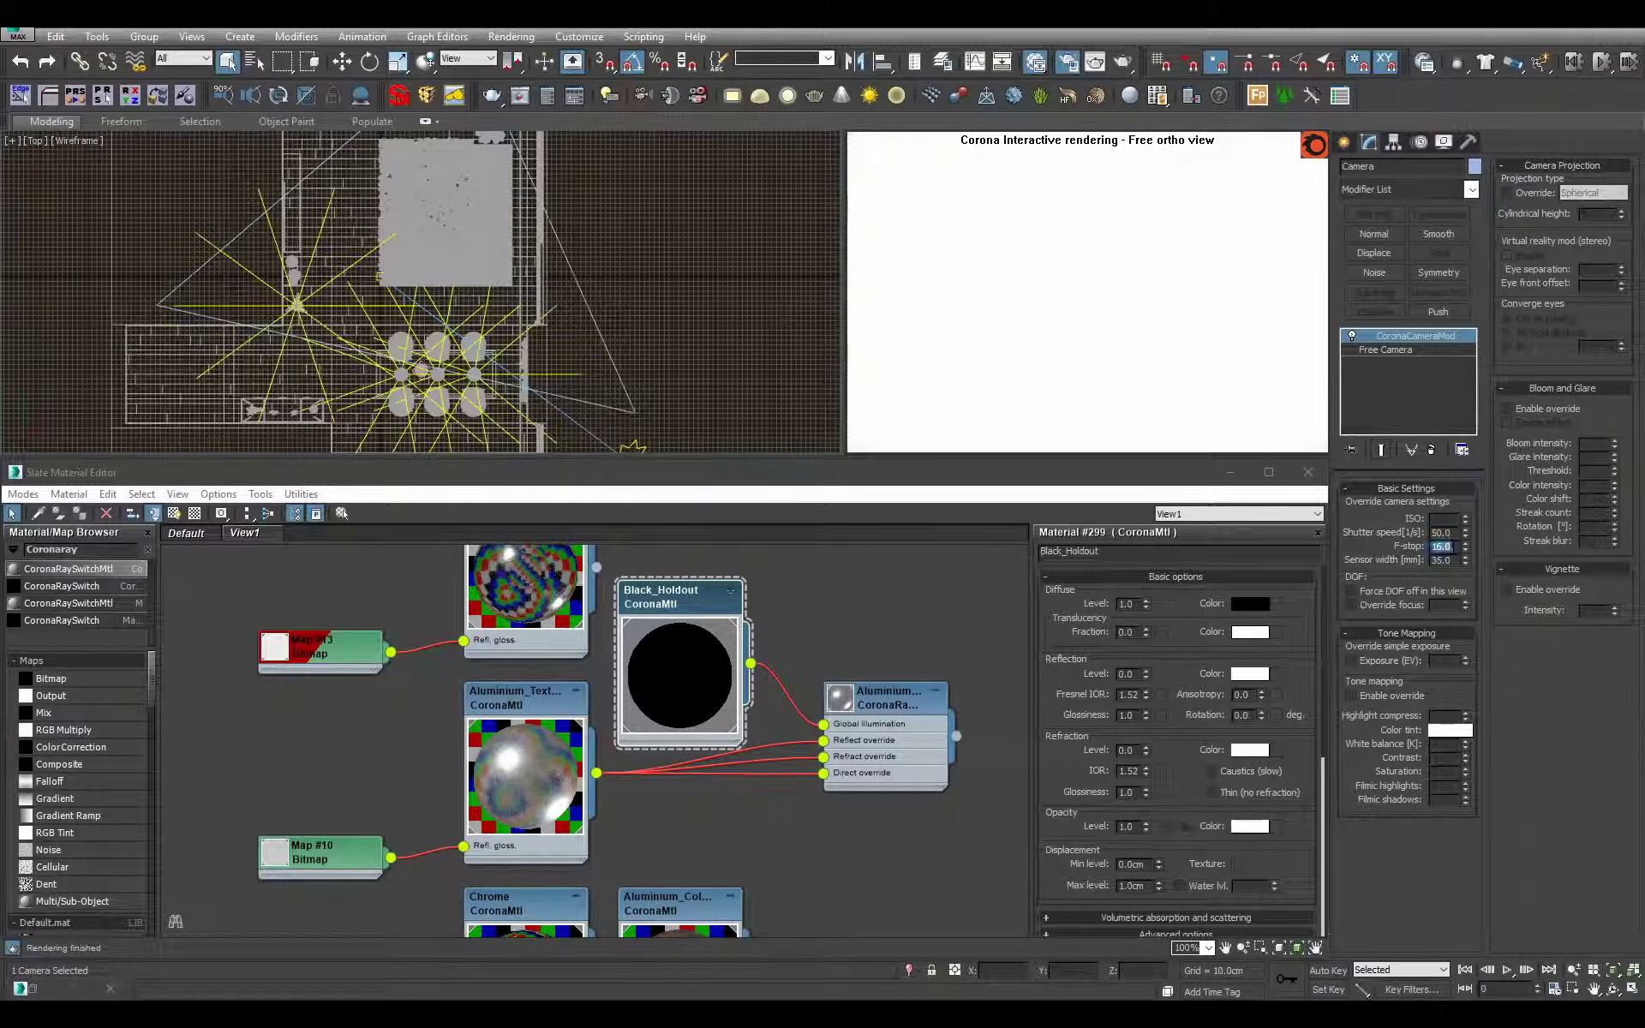
text(2.8)
key(Return)
key(c)
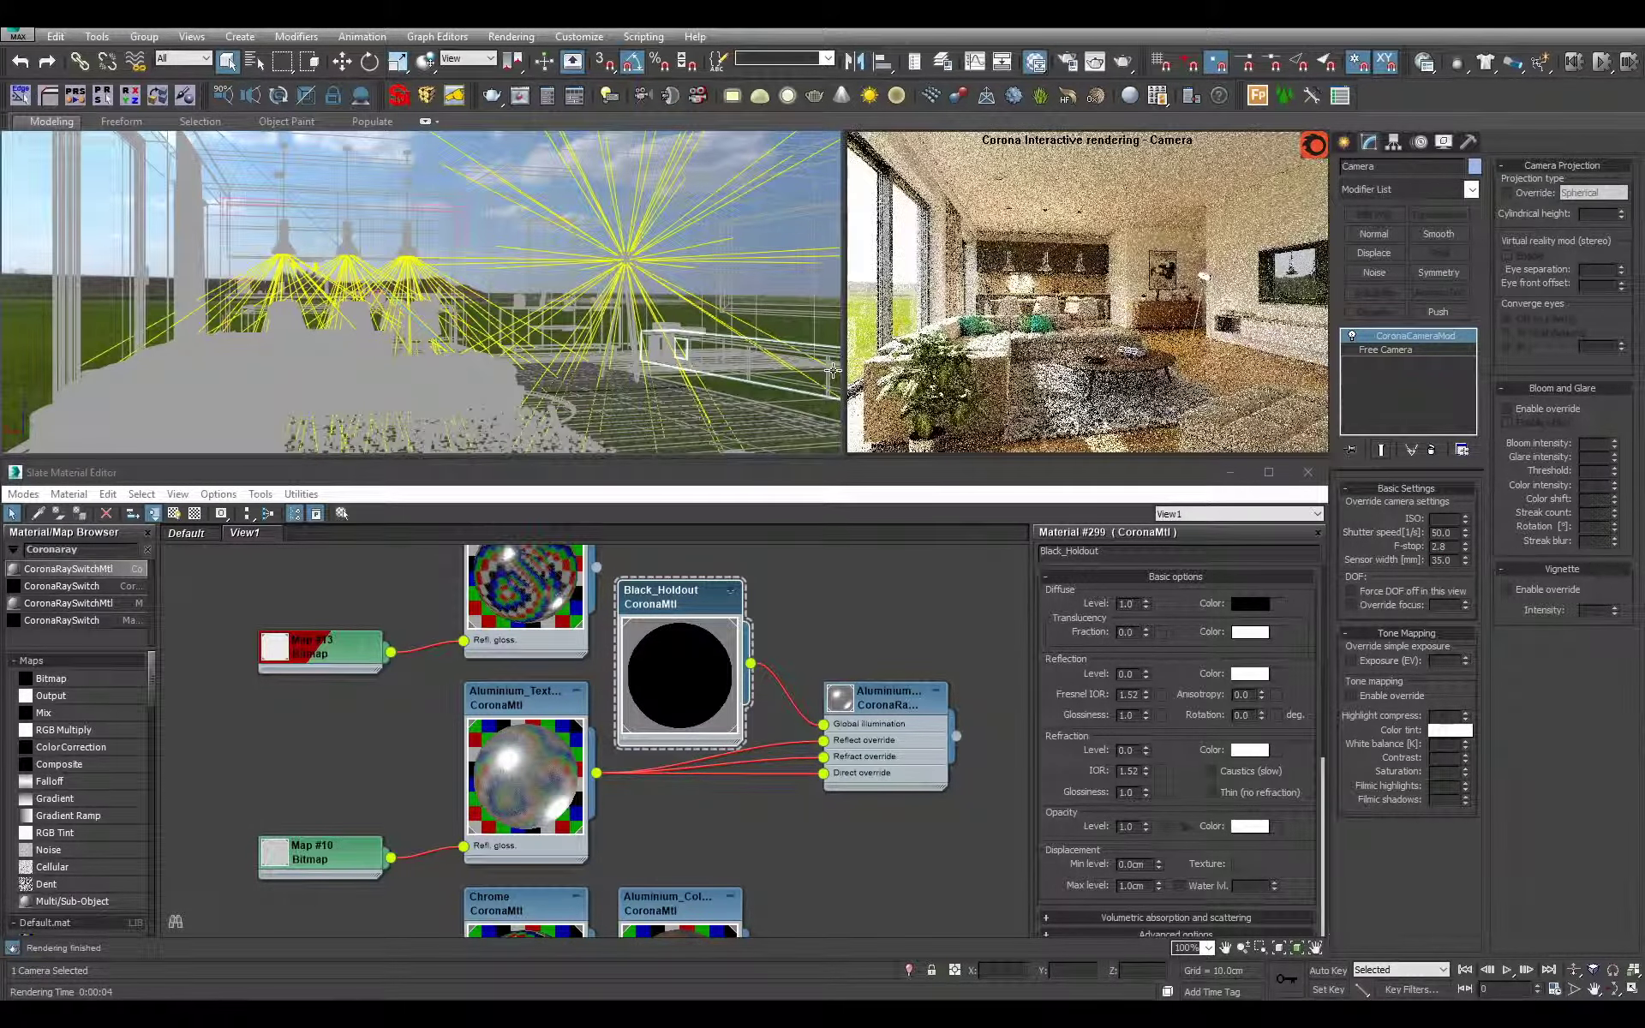
- Review the Camera and Scene render settings and start the production render
key(F10)
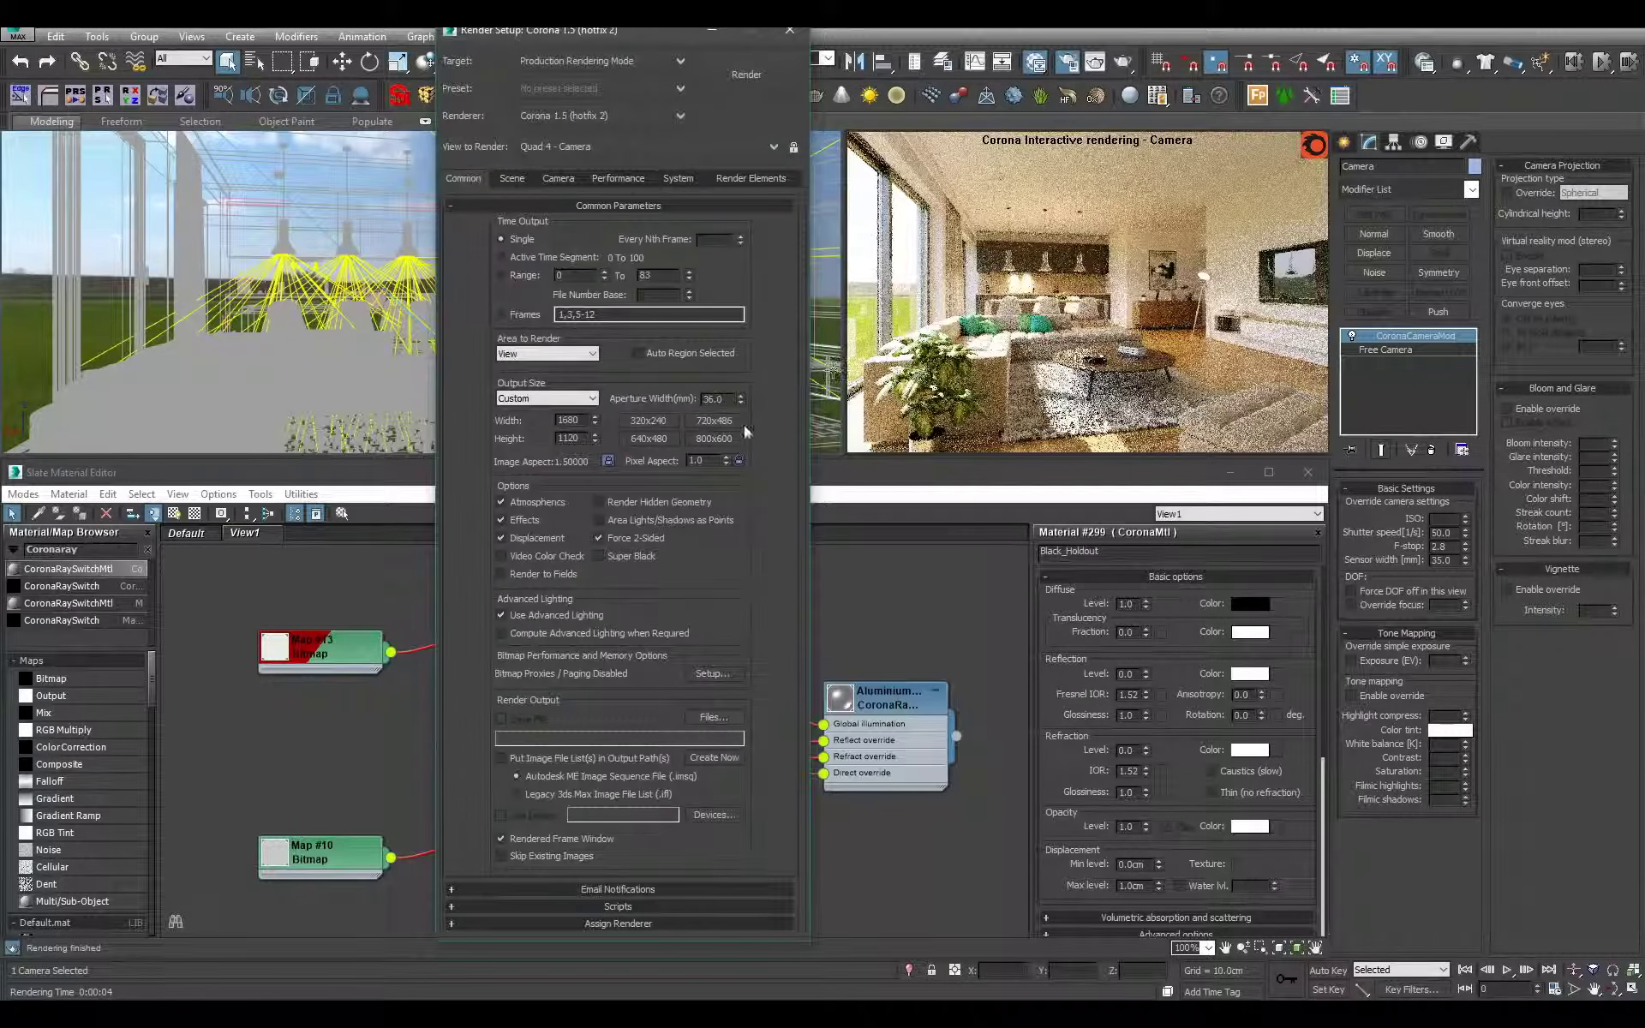
click(569, 180)
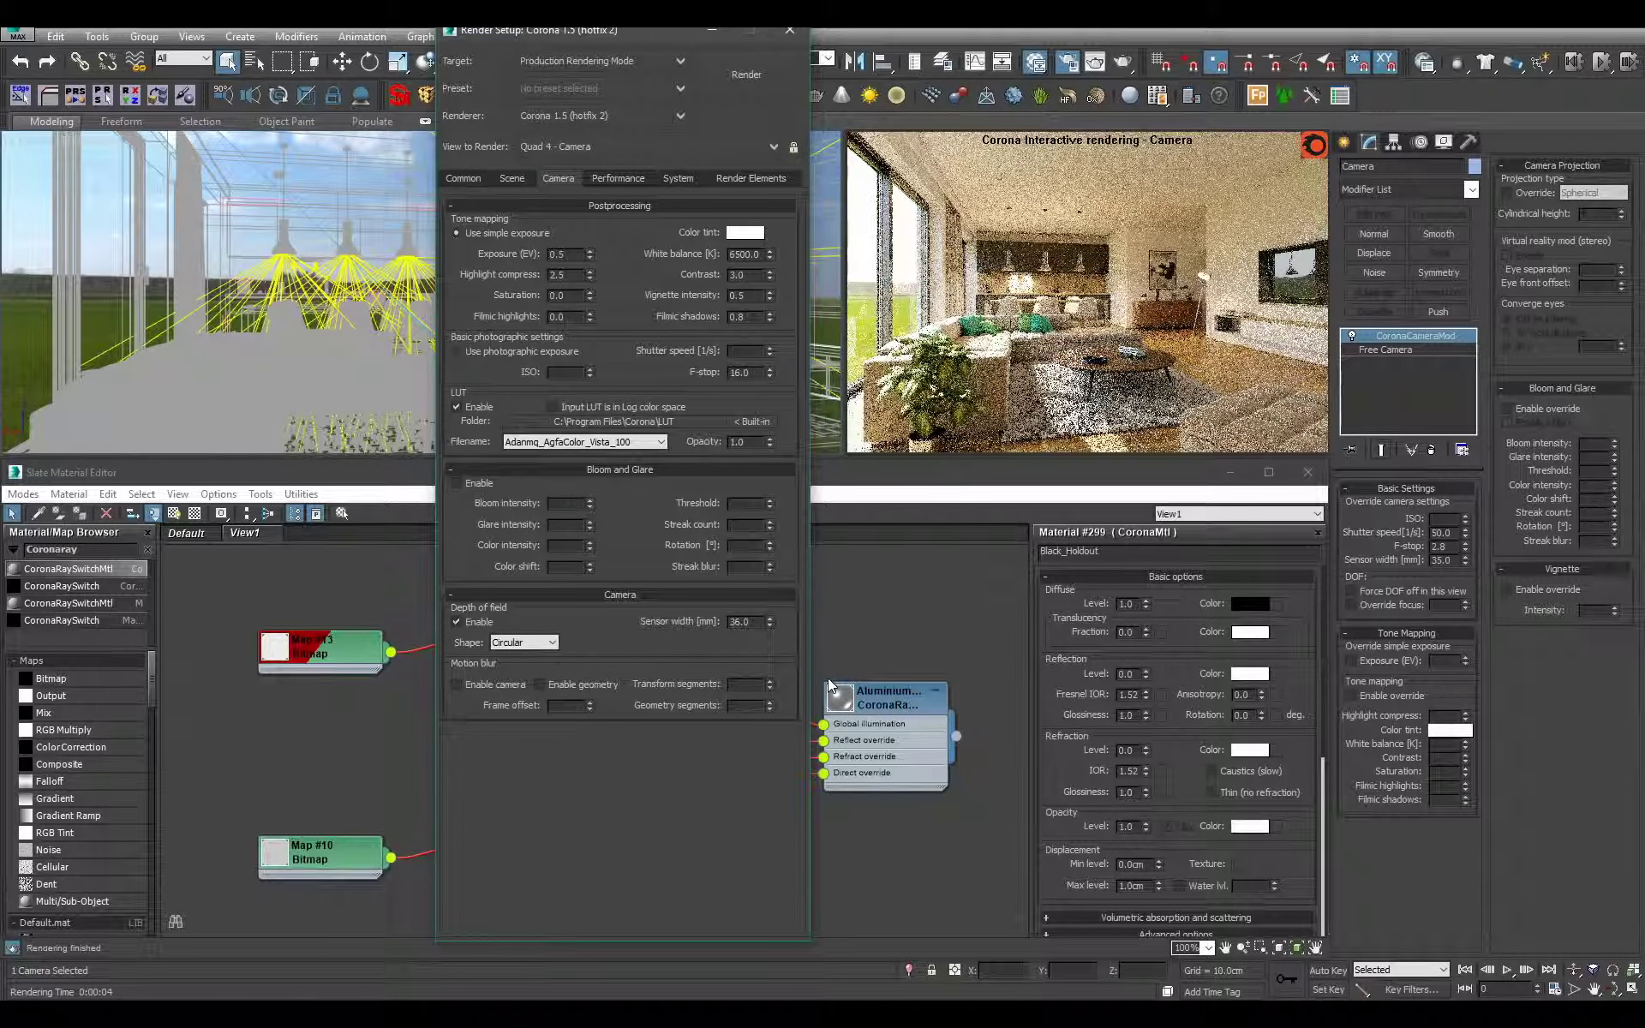
click(514, 178)
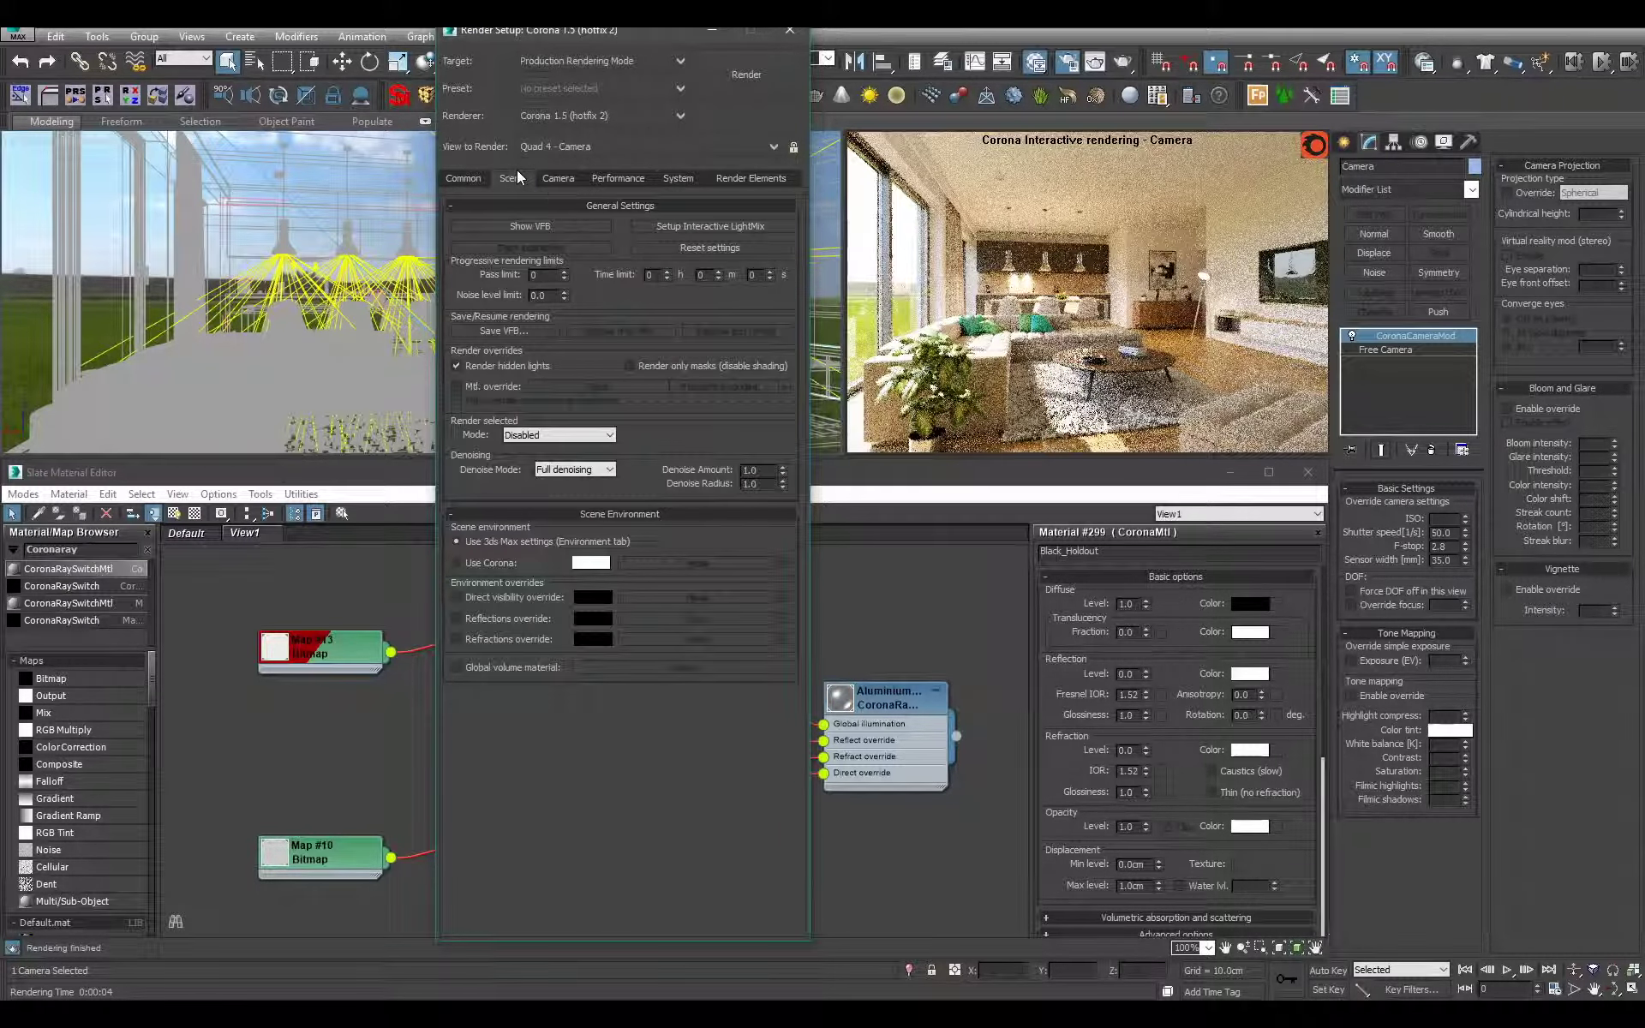
click(744, 81)
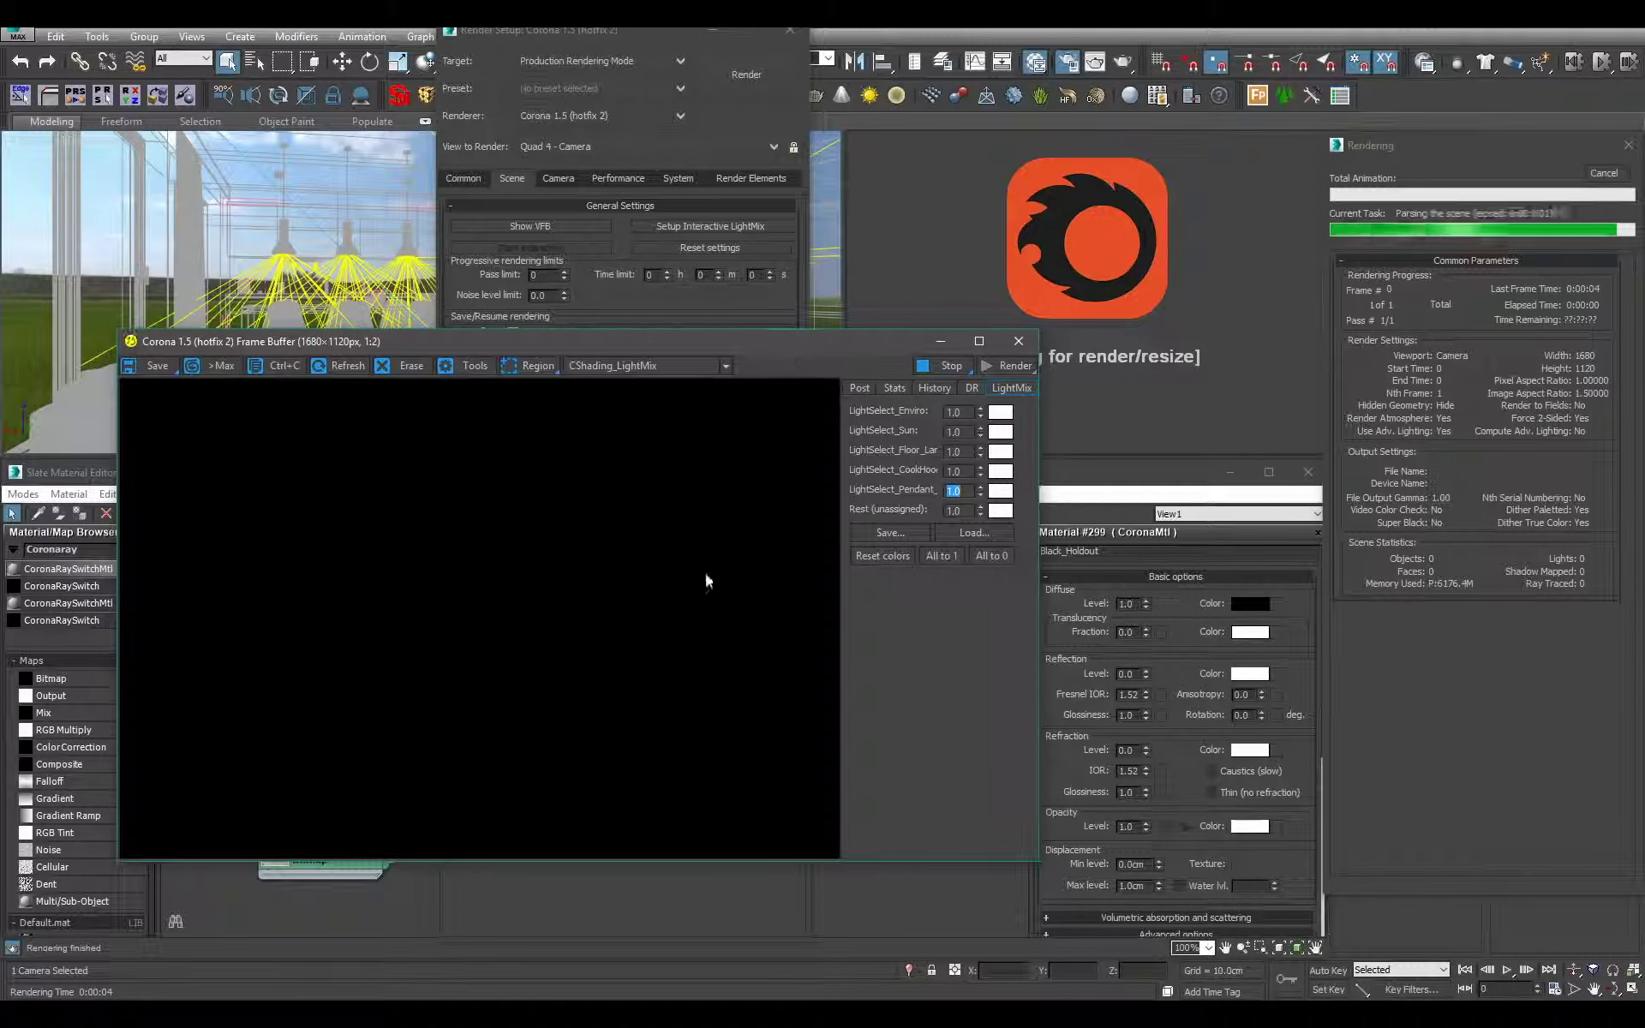
- Test-render a region across the foreground ottoman in the BEAUTY pass at 1:1, then stop the render and remove the region
scroll(711, 594, up, 1)
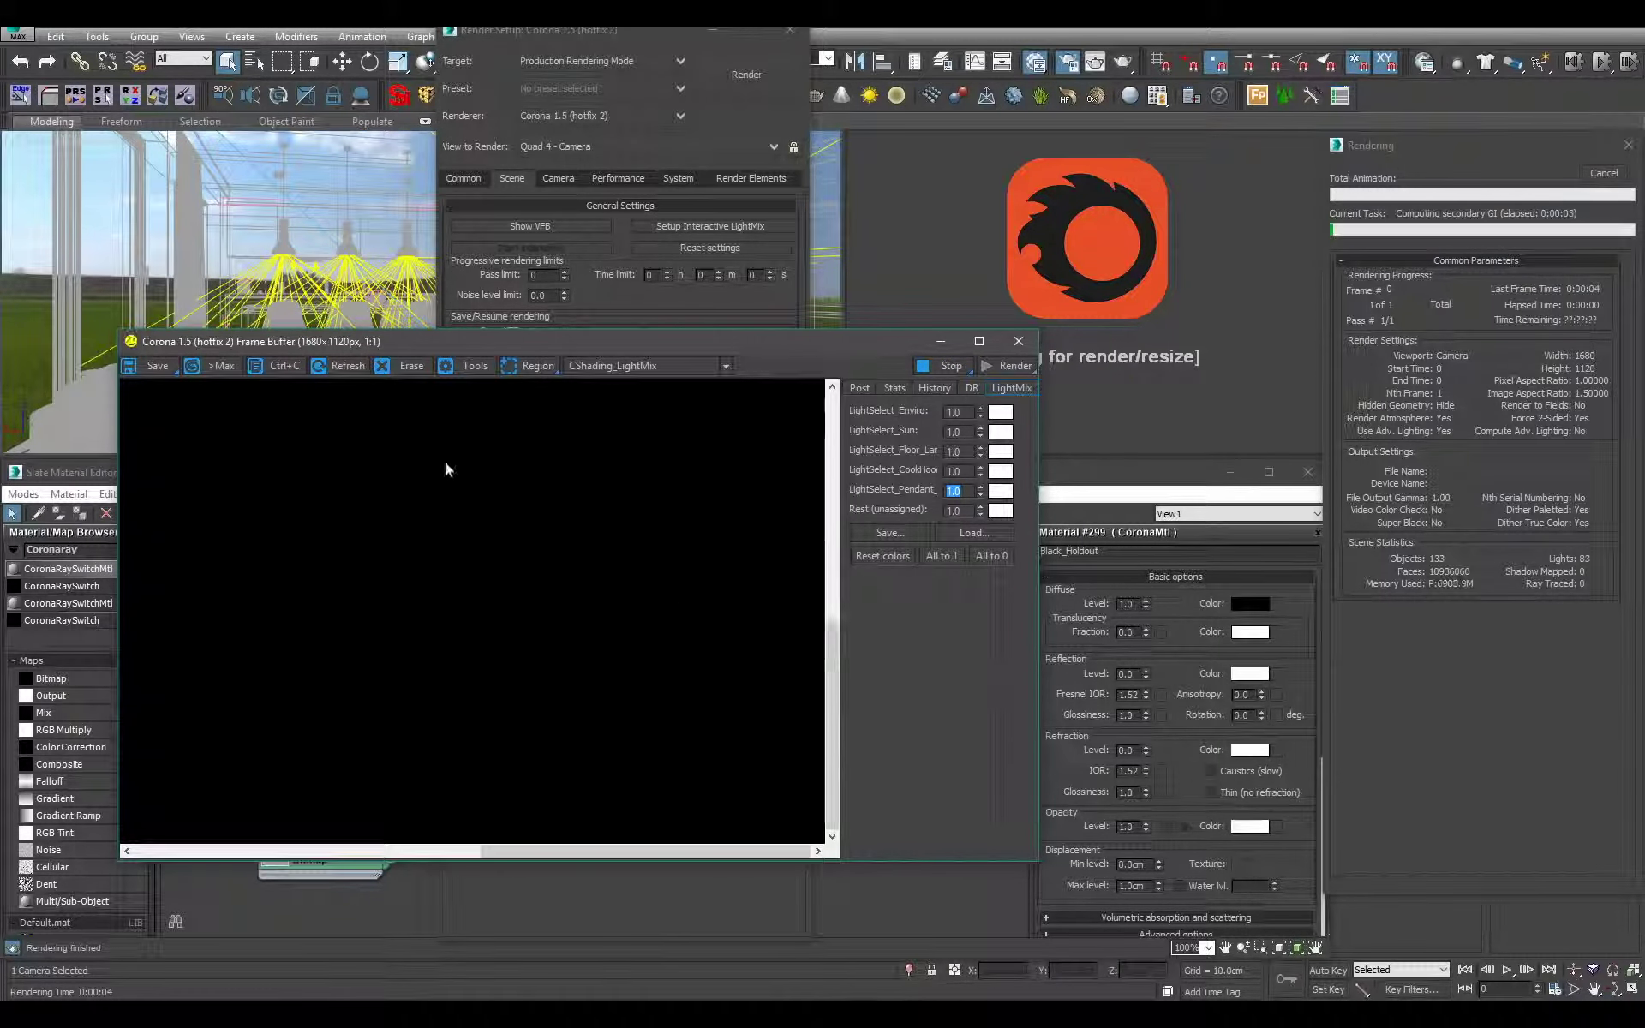
click(651, 365)
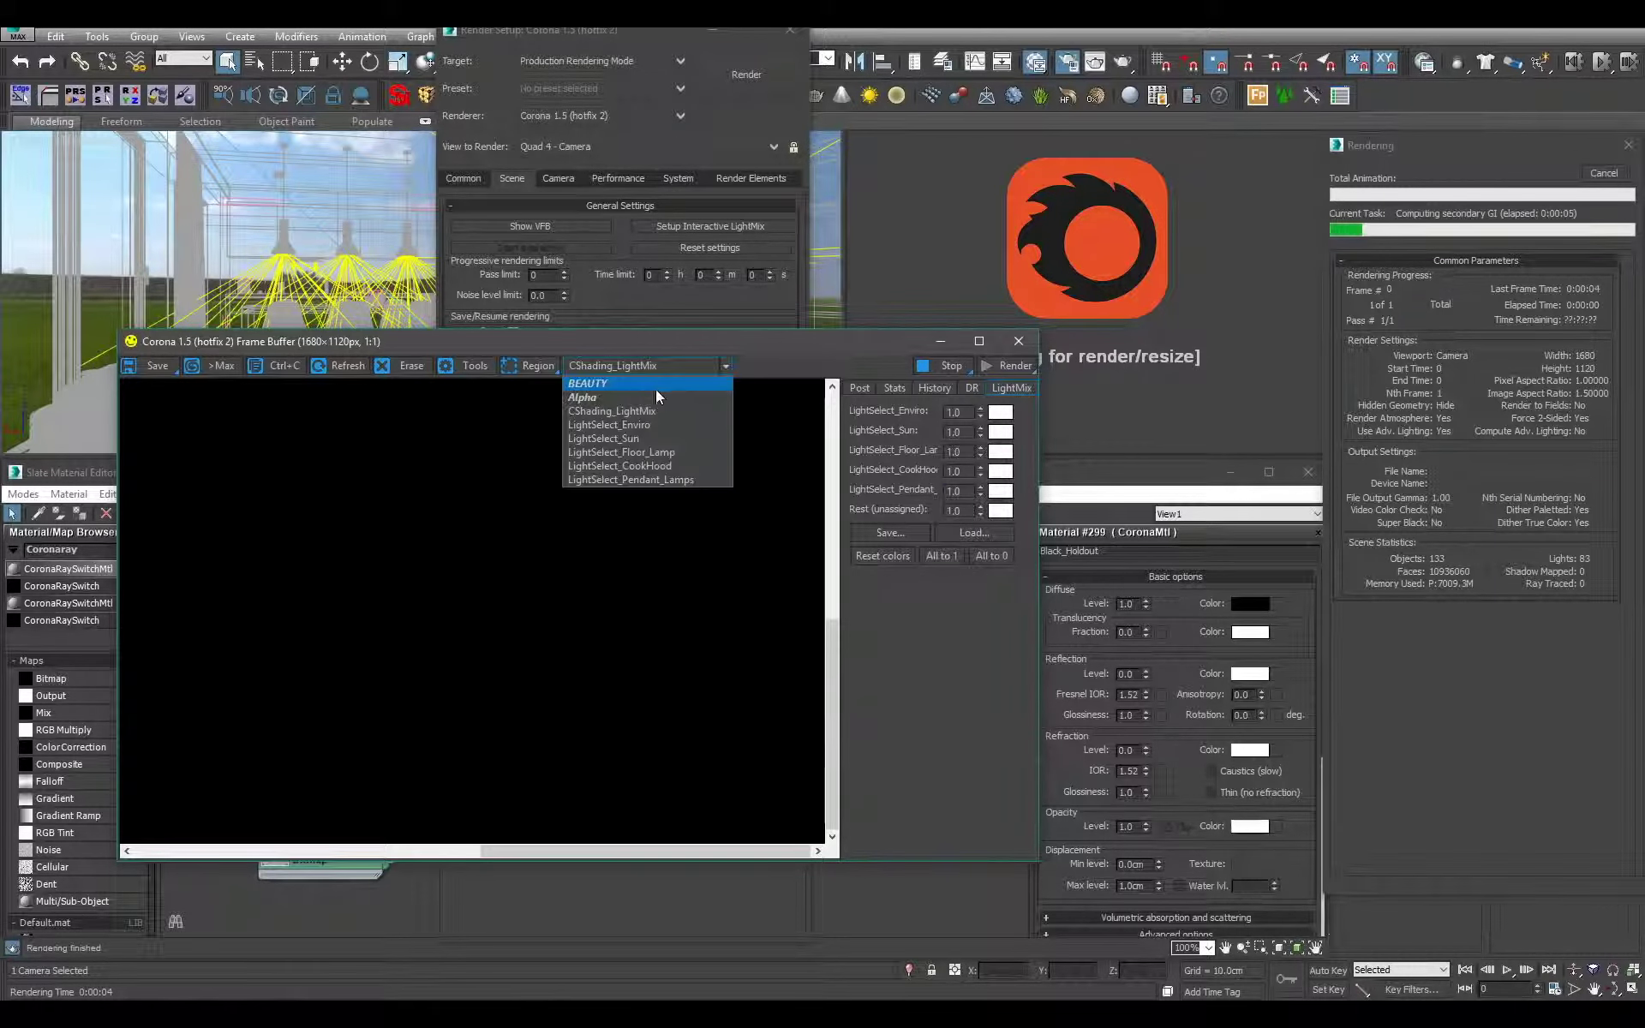
click(617, 381)
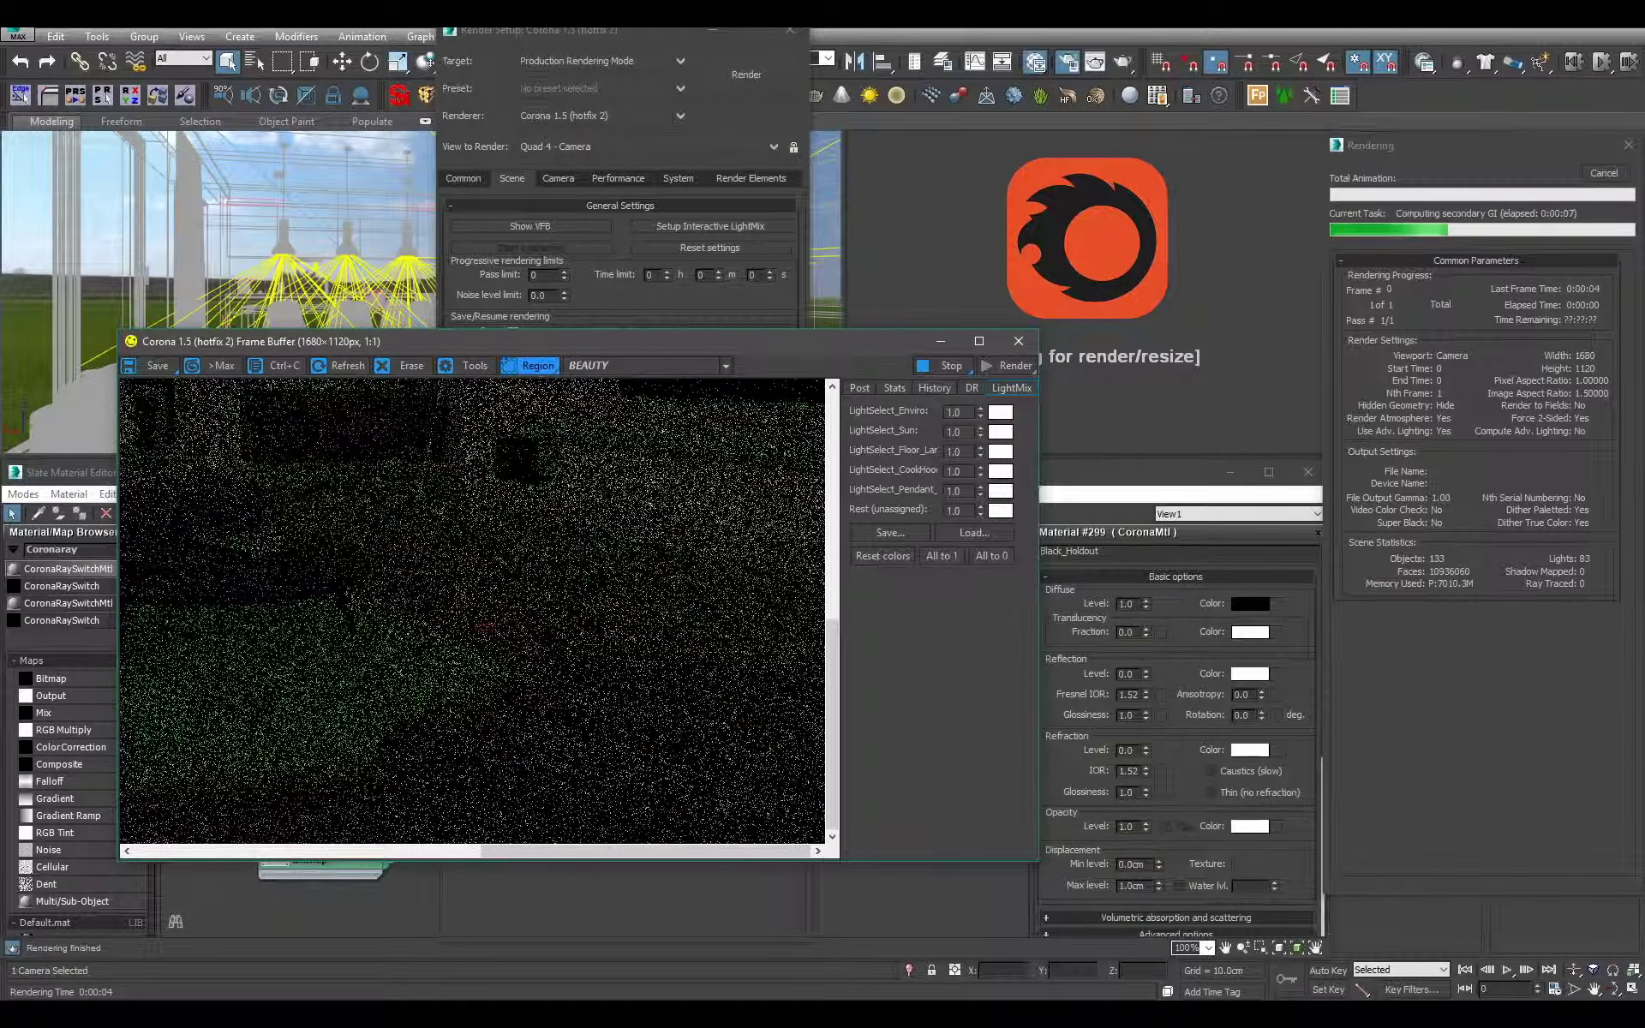
click(533, 365)
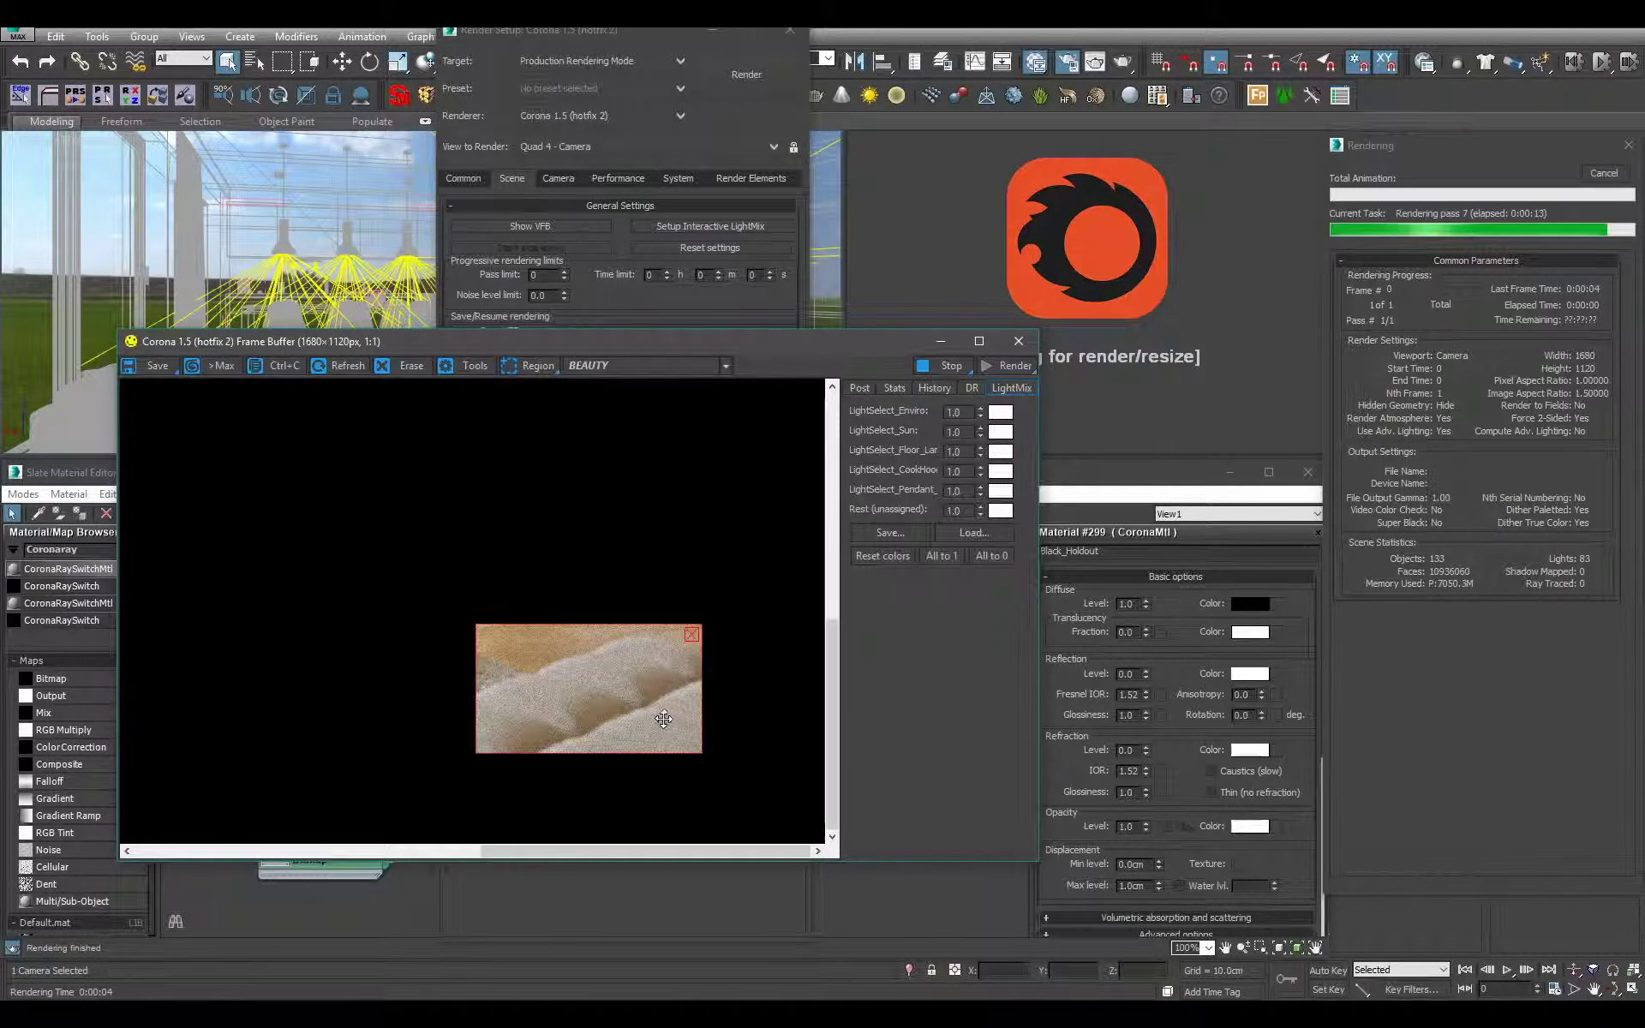
drag(664, 717, 531, 812)
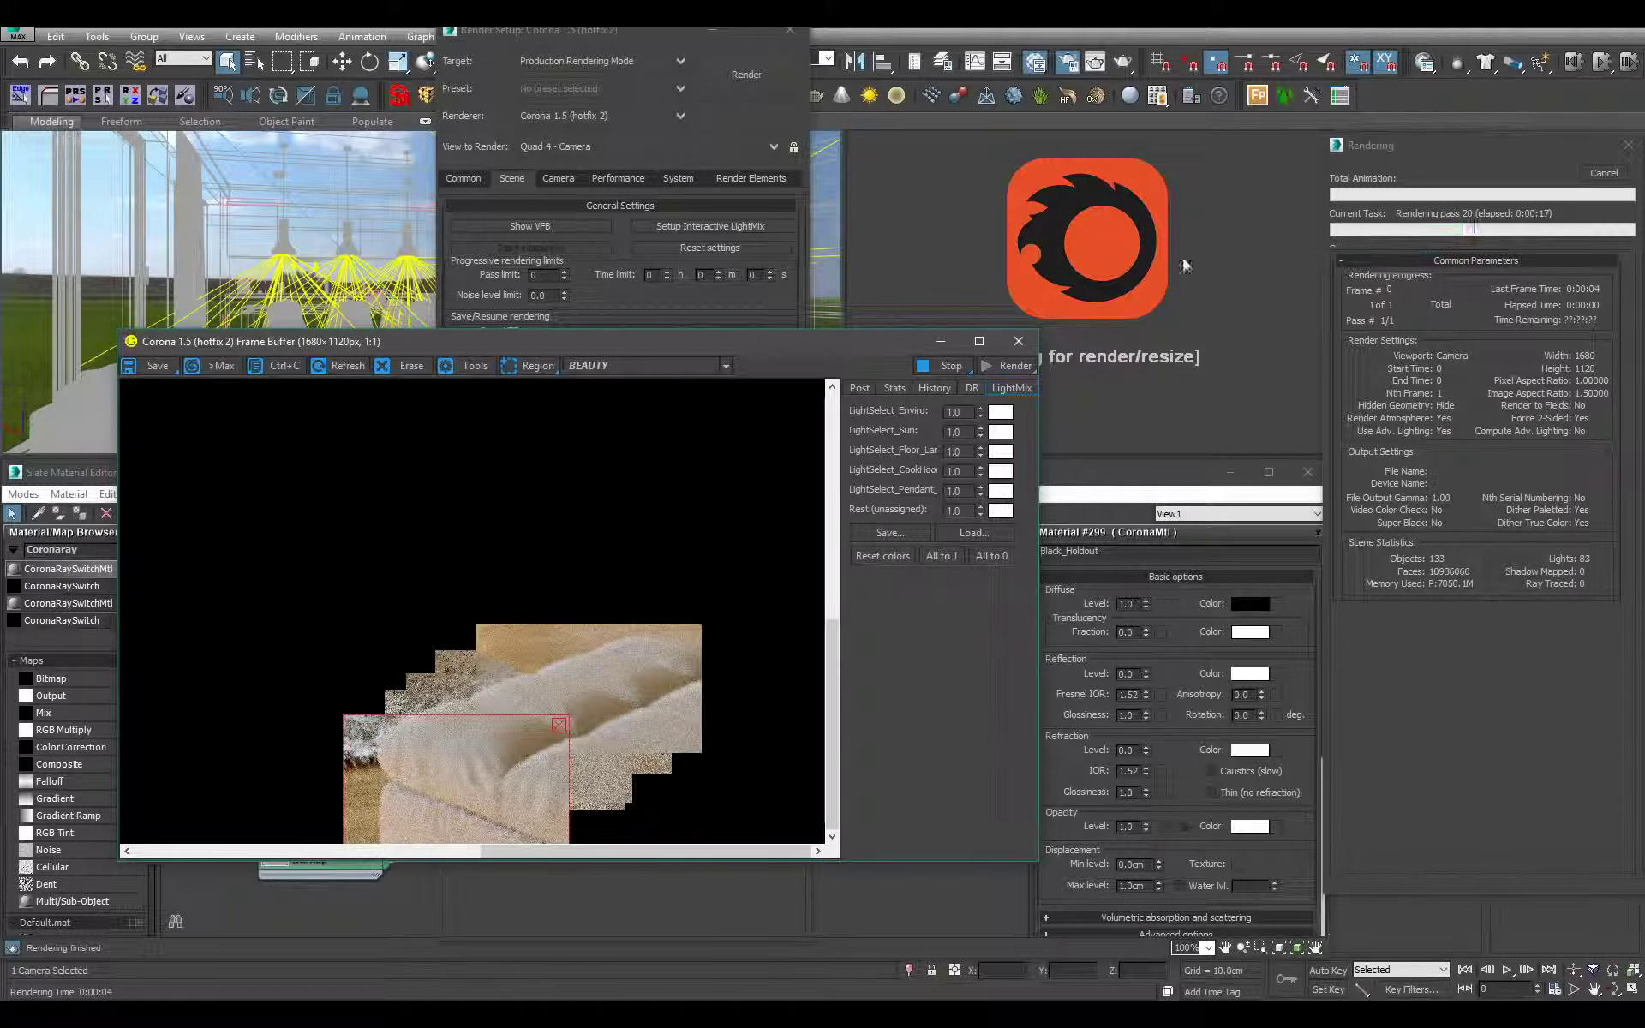
click(1604, 172)
click(560, 726)
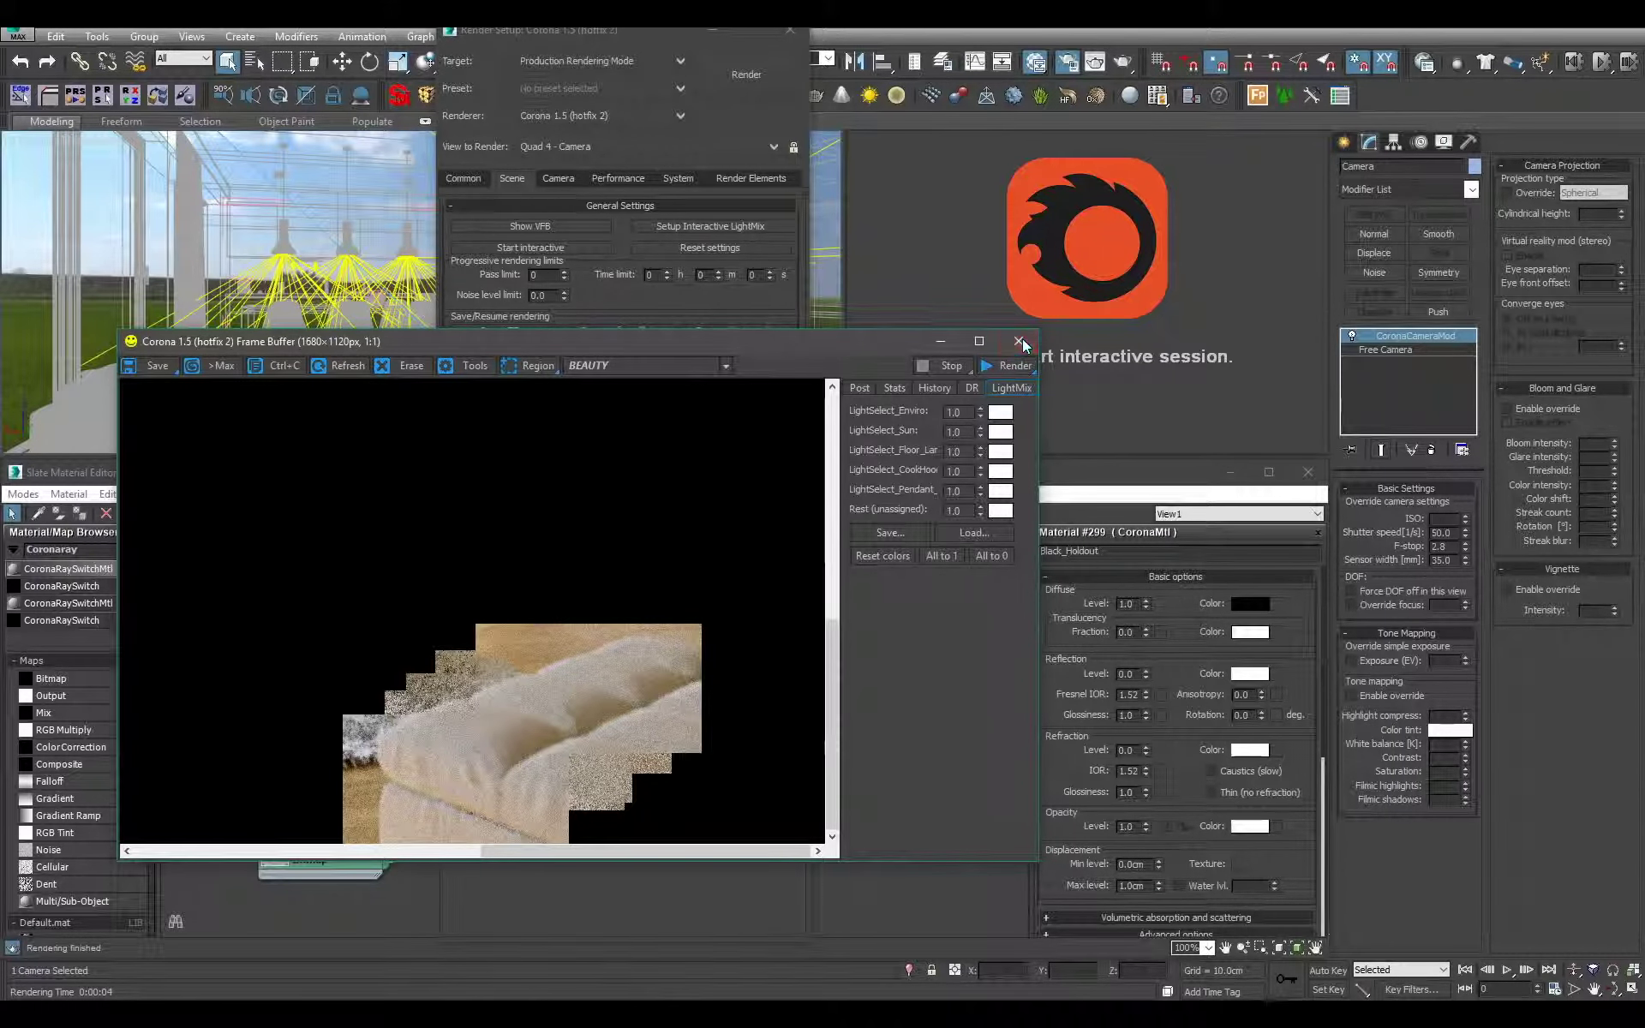
- Check the Common render parameters, start the production render, and show the post-processing settings in the maximized frame buffer
click(1020, 341)
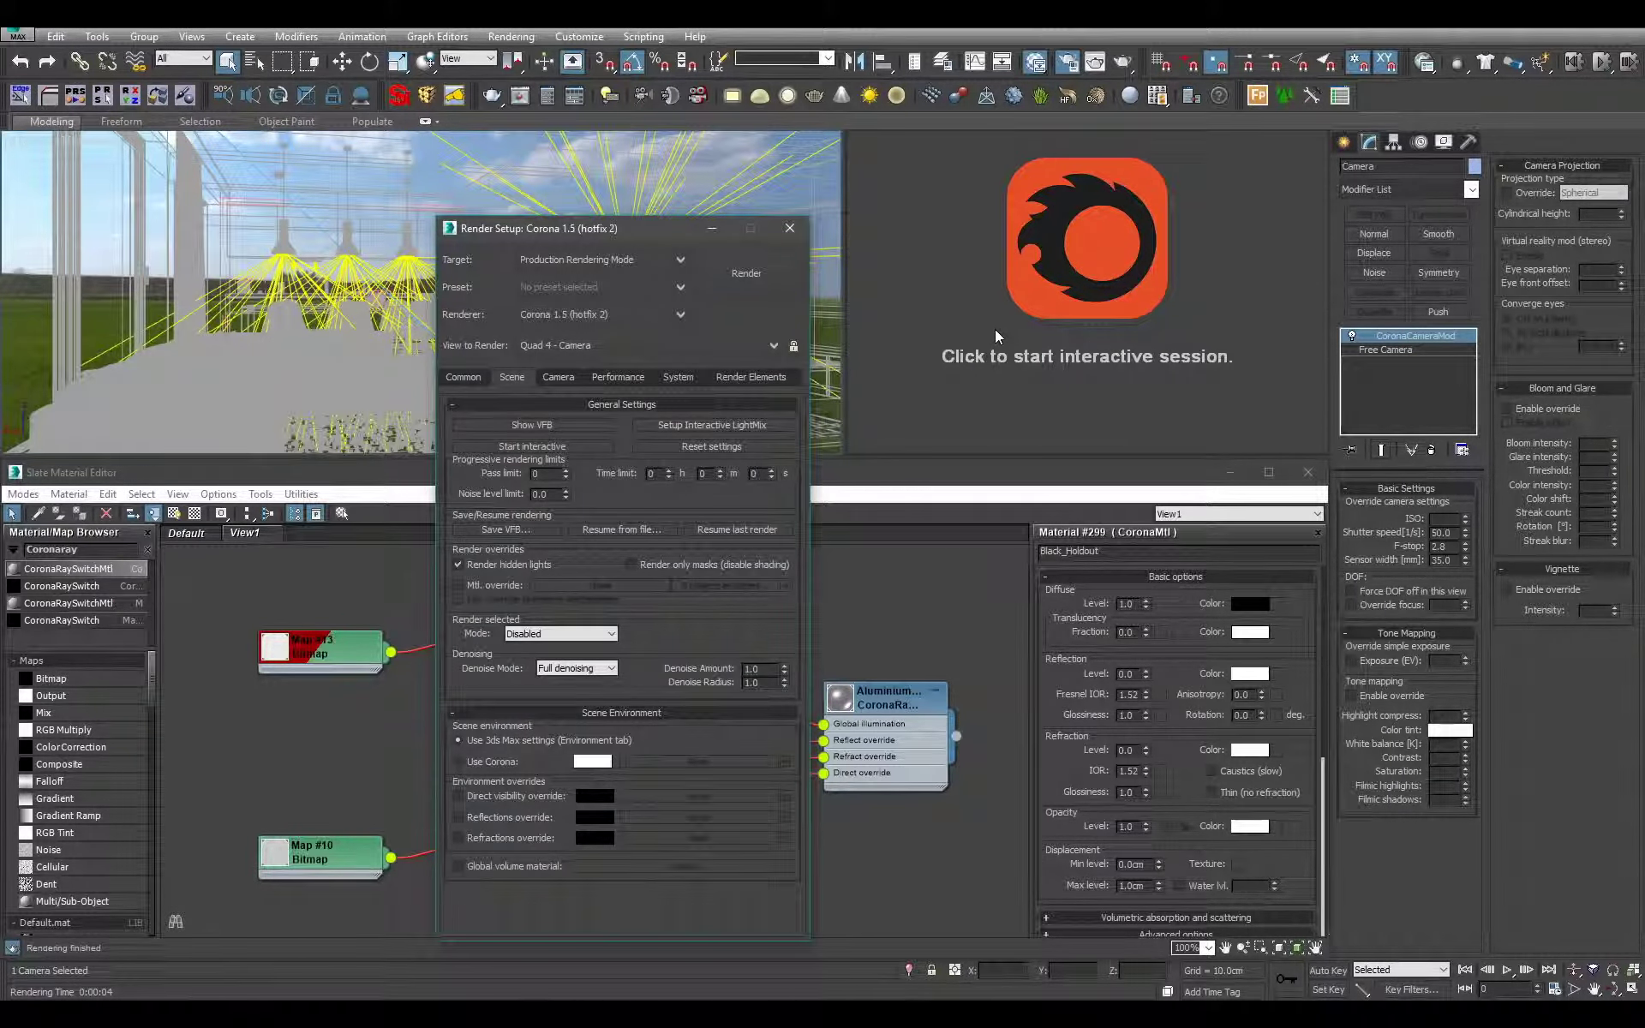
middle_click(377, 244)
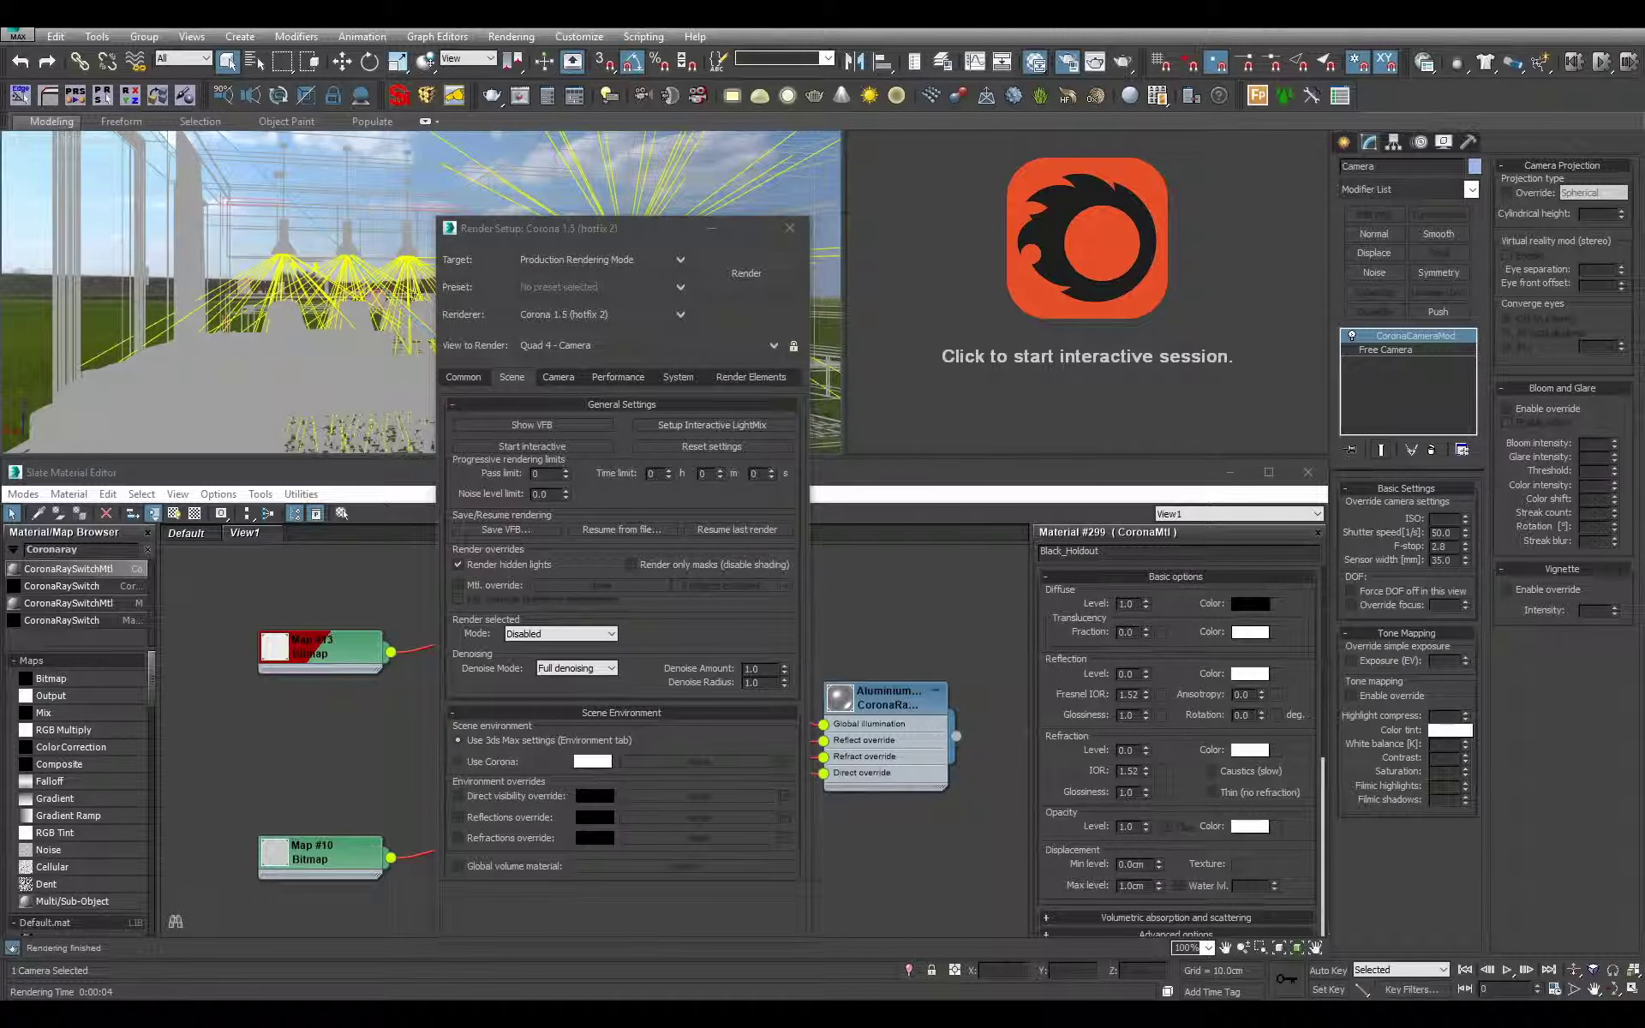
click(482, 382)
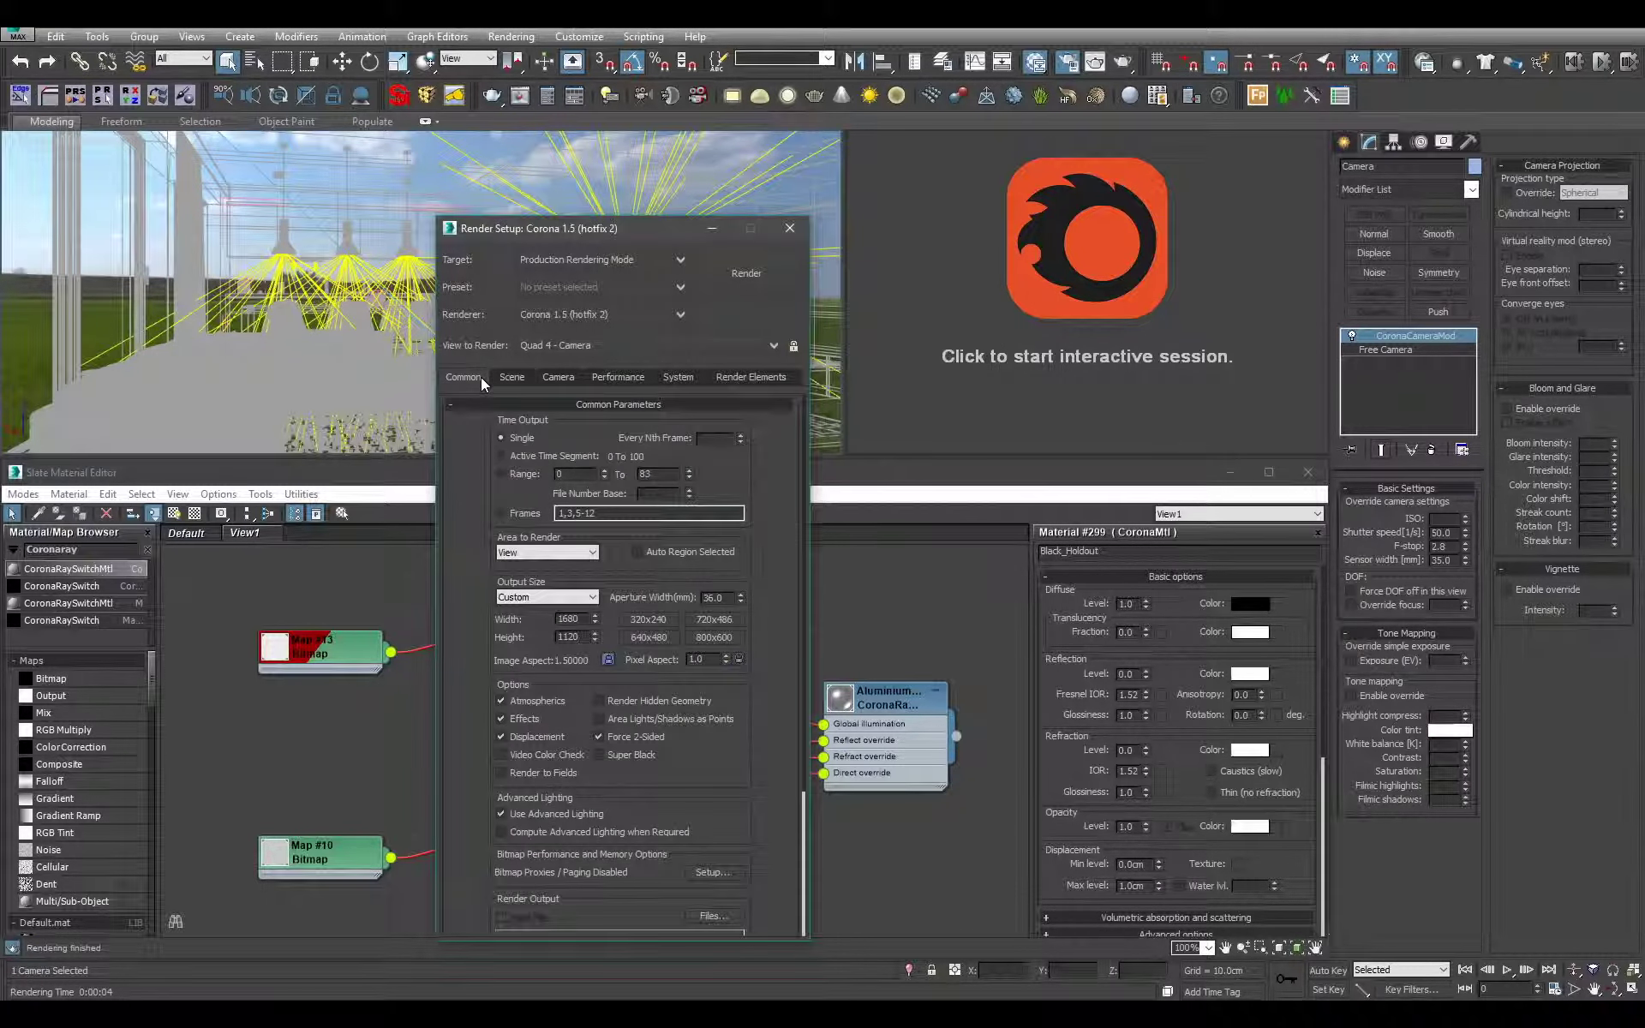
click(746, 273)
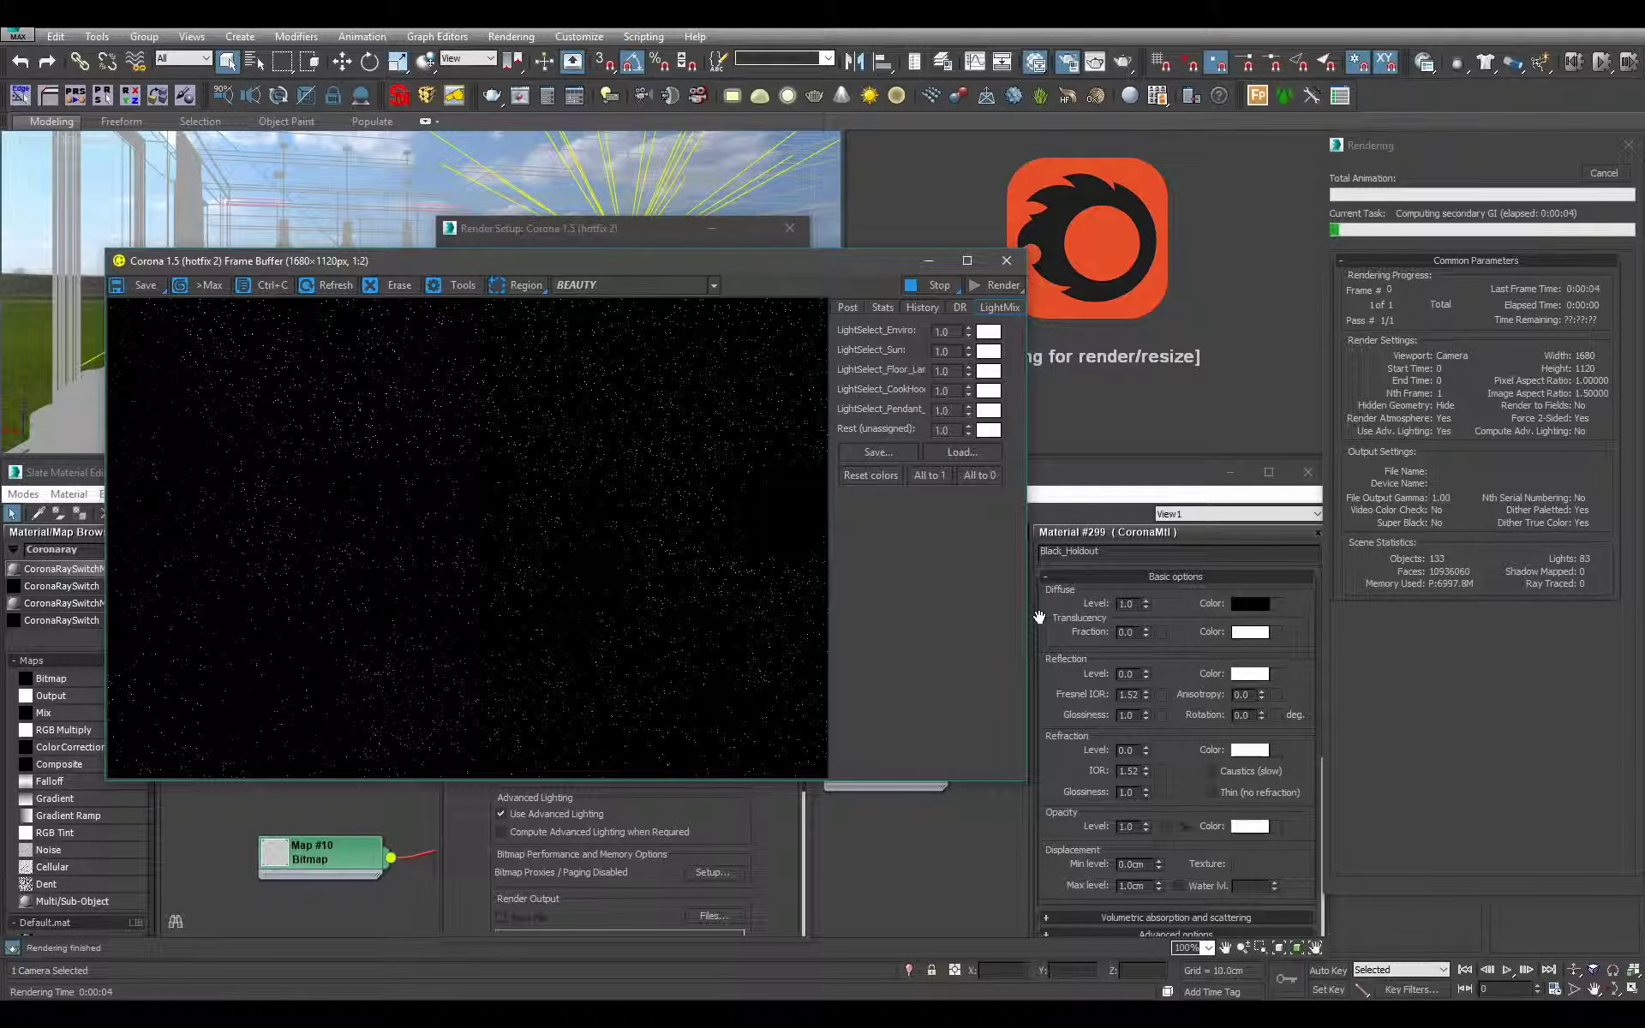
click(847, 307)
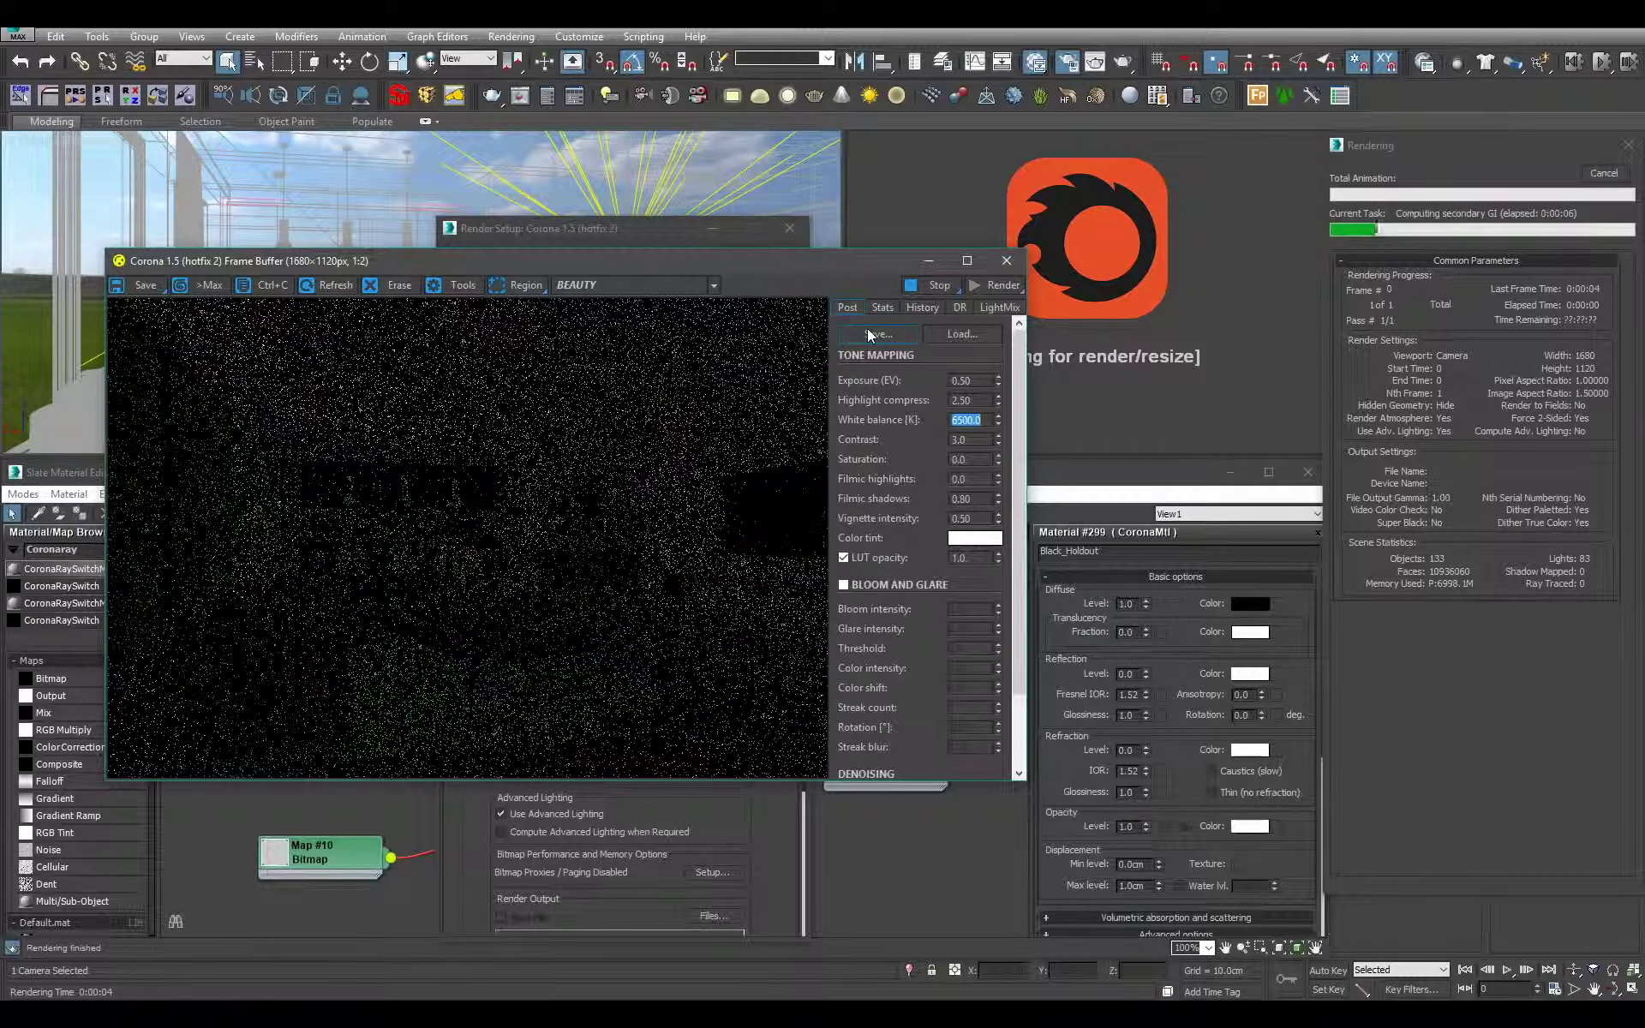
double_click(759, 265)
double_click(783, 432)
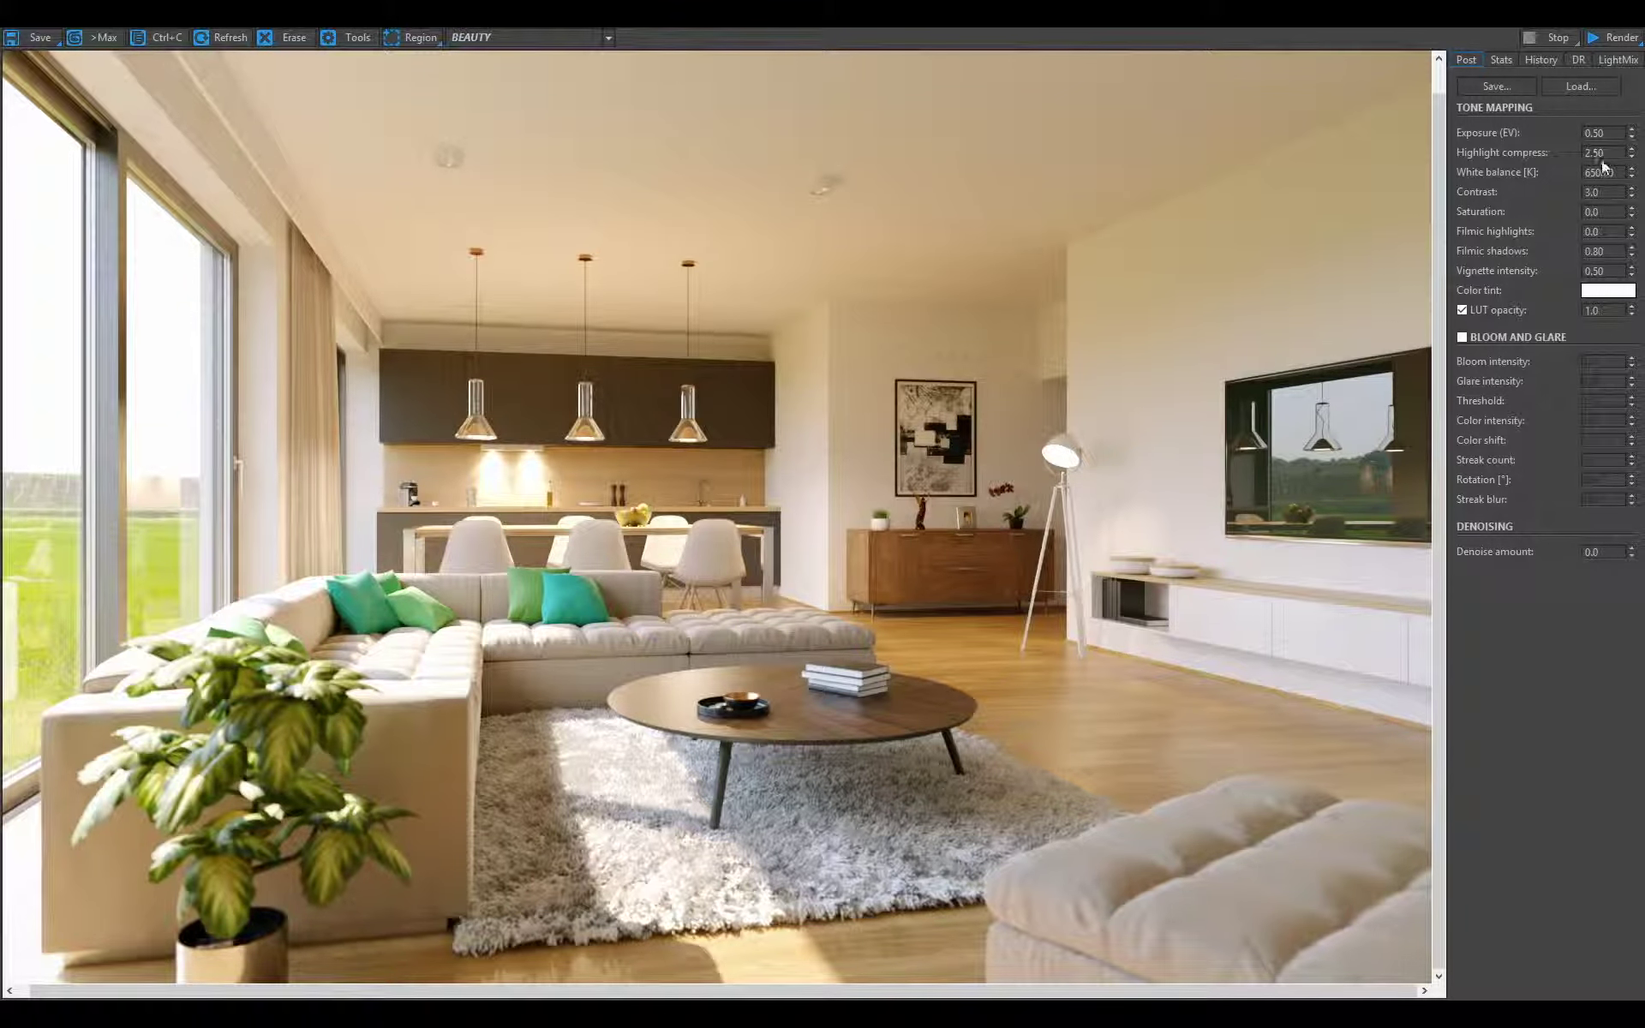
- Review the finished render's statistics, then zoom in on the wall around the framed picture with denoising at 0
click(1499, 59)
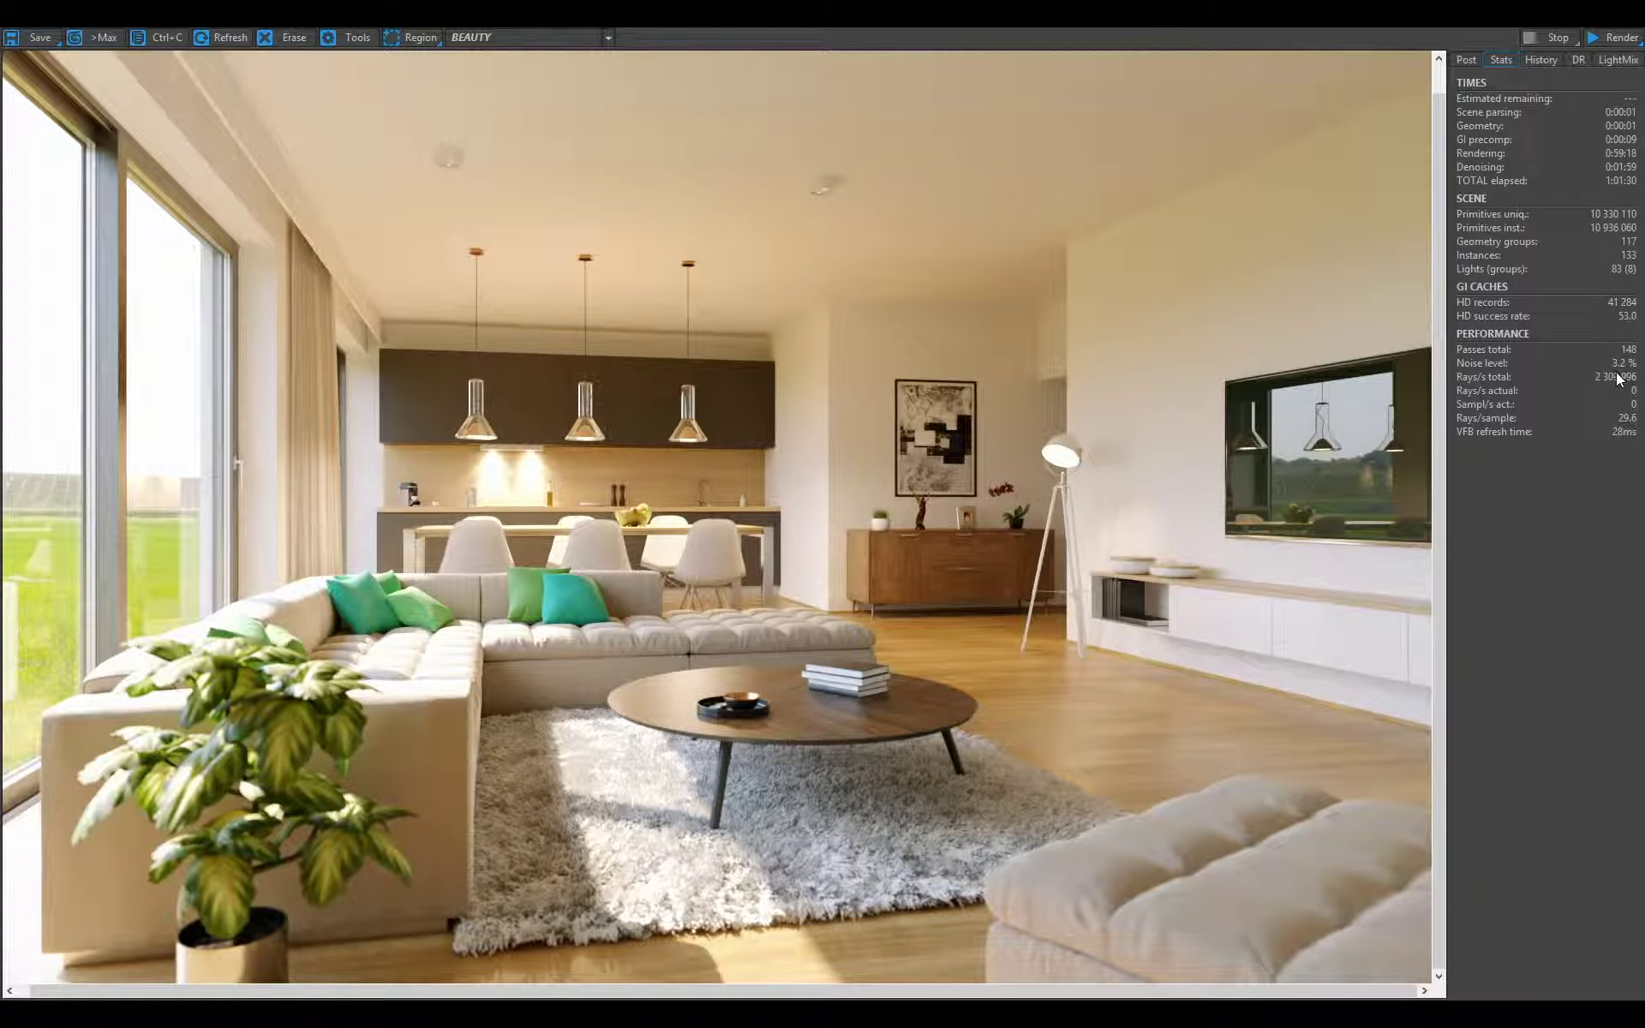
click(1465, 59)
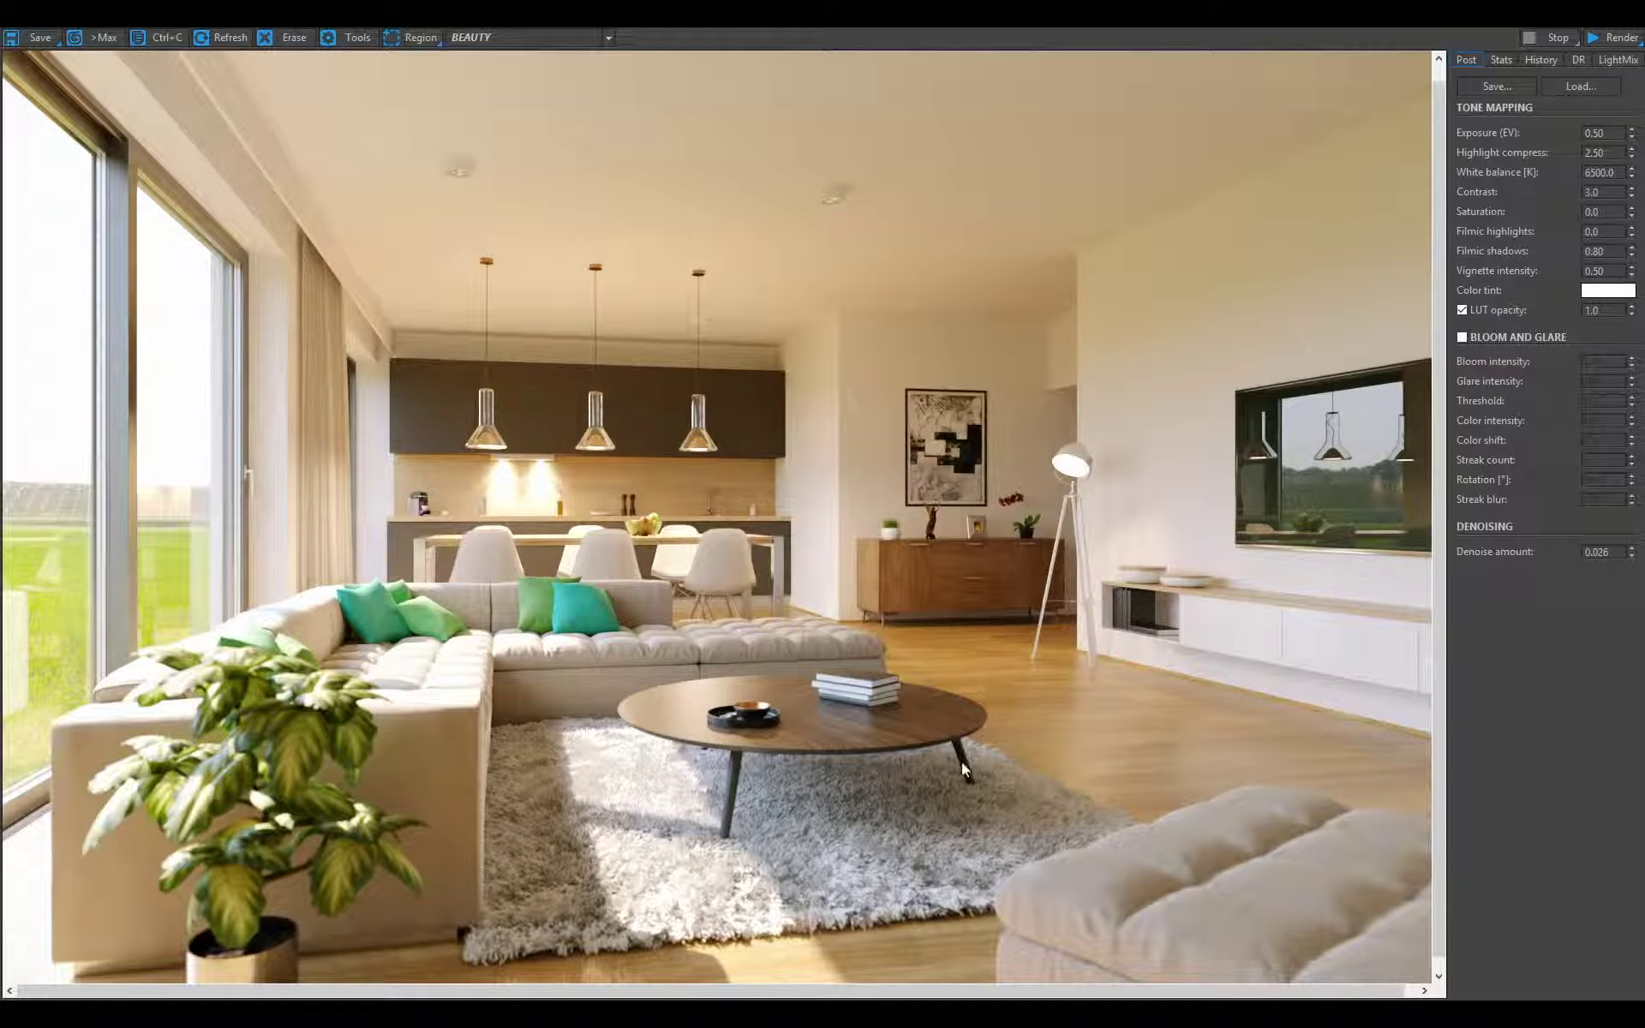
scroll(961, 763, up, 6)
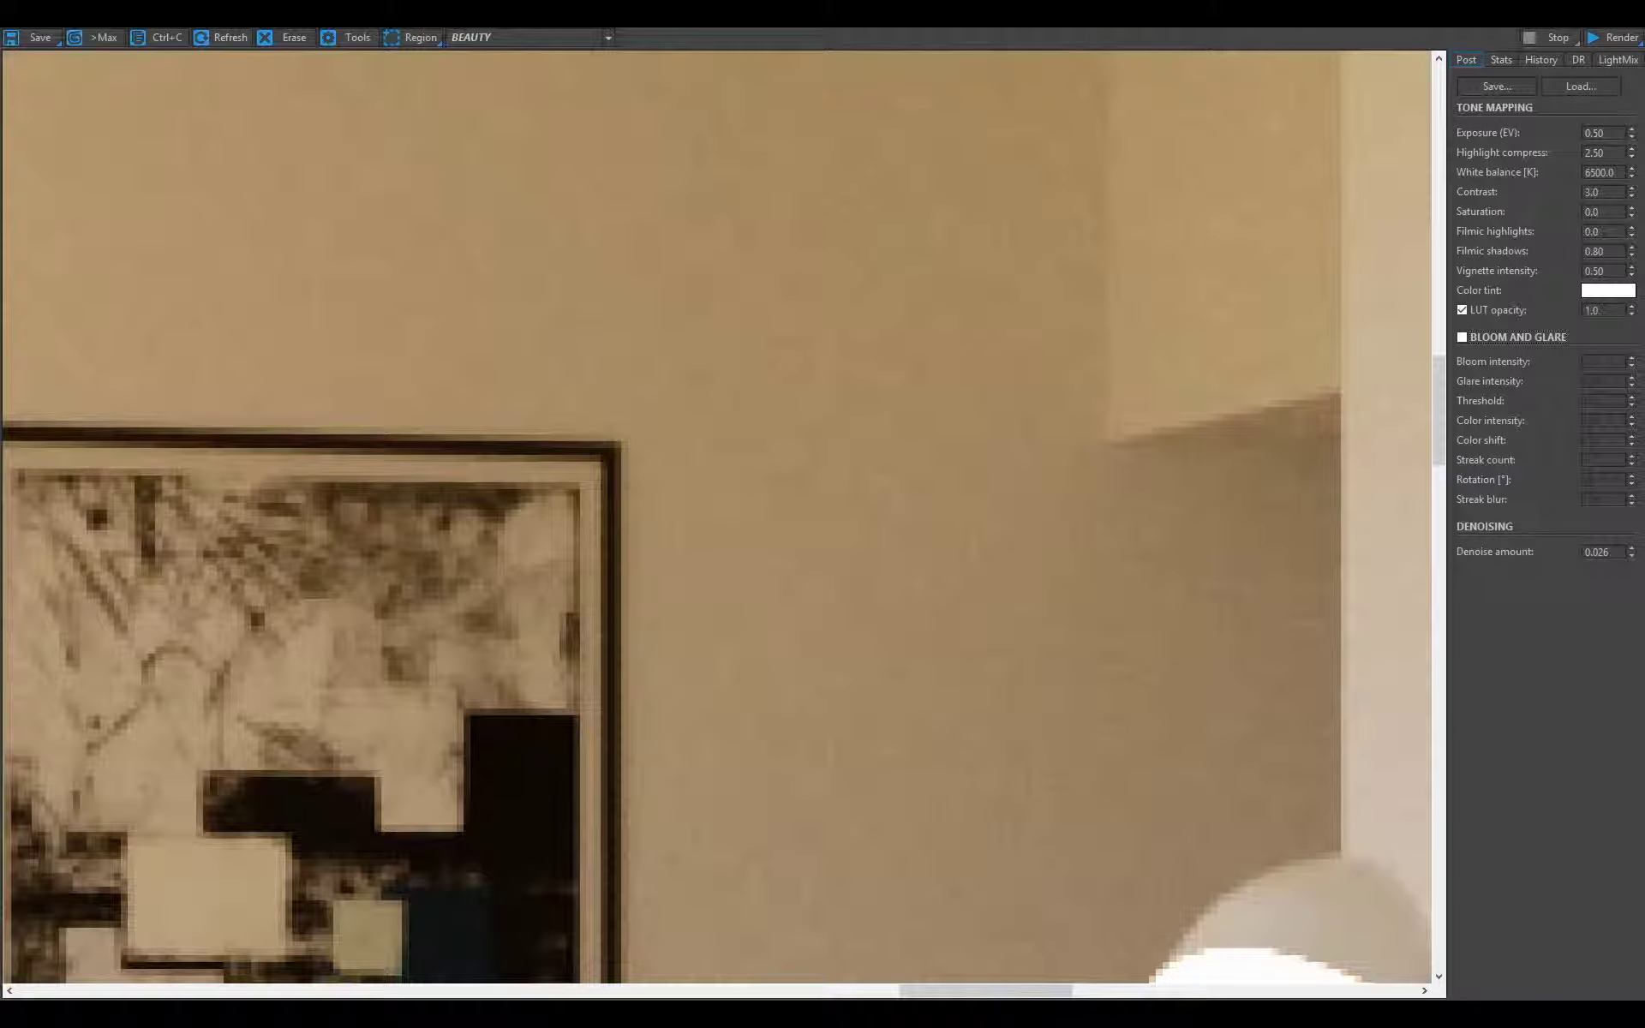
drag(1633, 553, 1581, 51)
scroll(942, 591, down, 5)
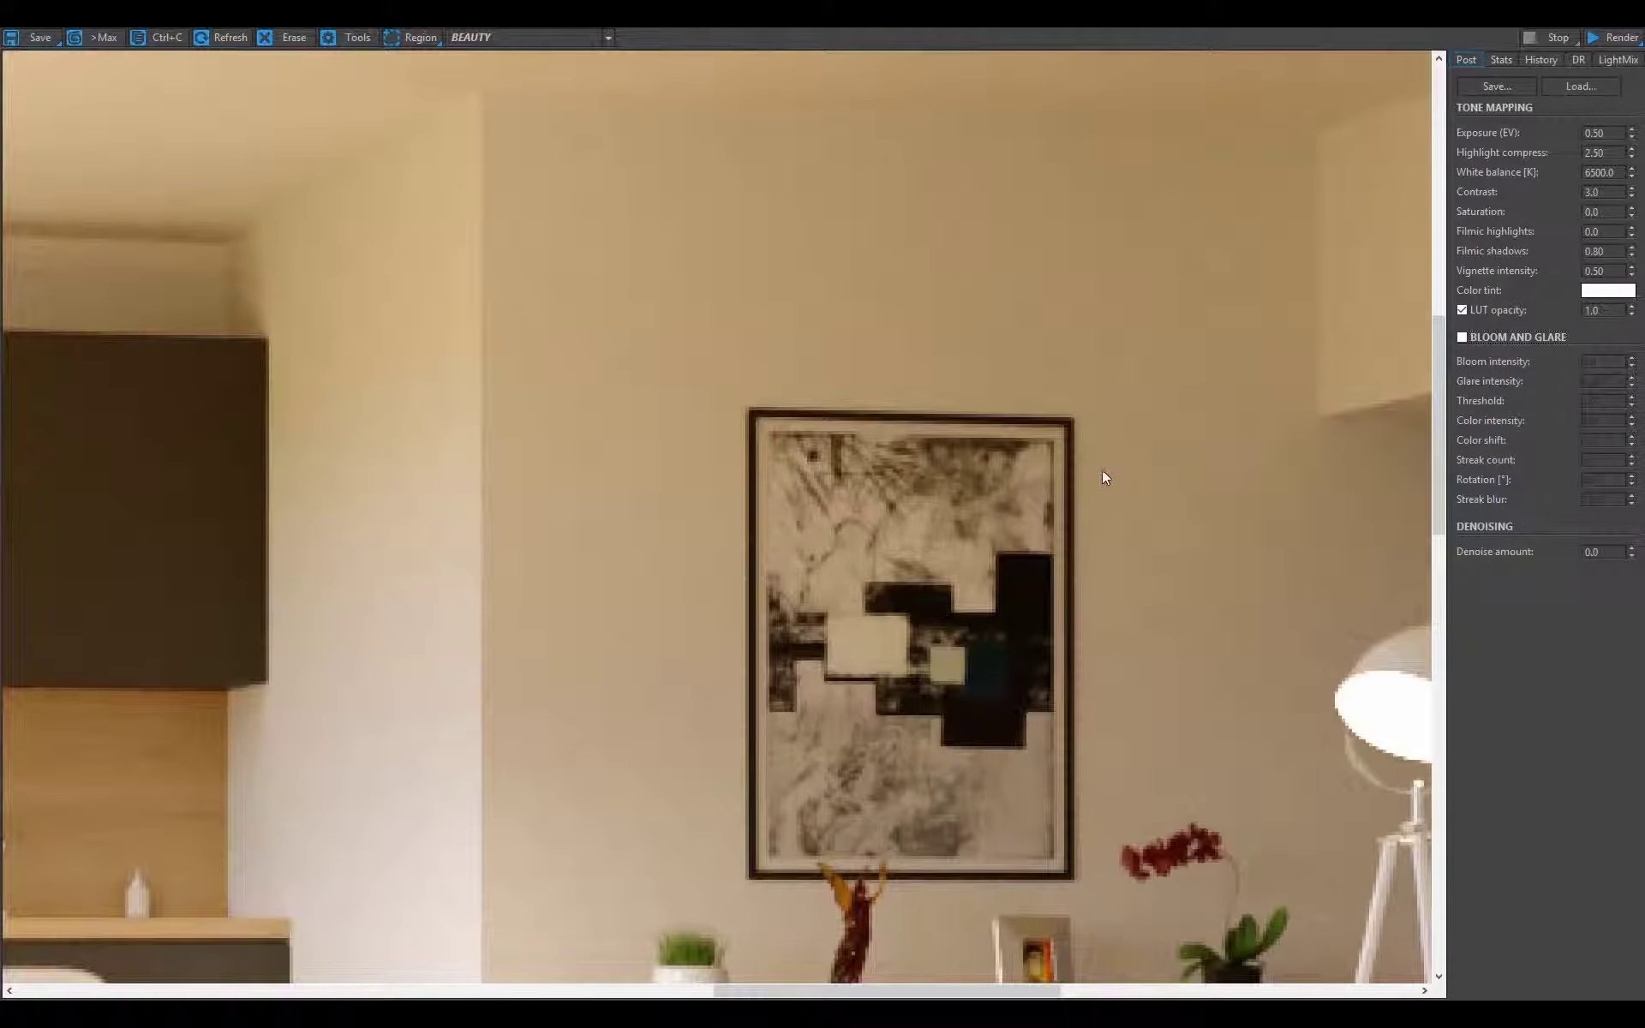
scroll(1310, 502, up, 2)
middle_drag(1333, 507, 1212, 517)
- Set the denoise amount to 0.5 and return to the full image
double_click(1592, 552)
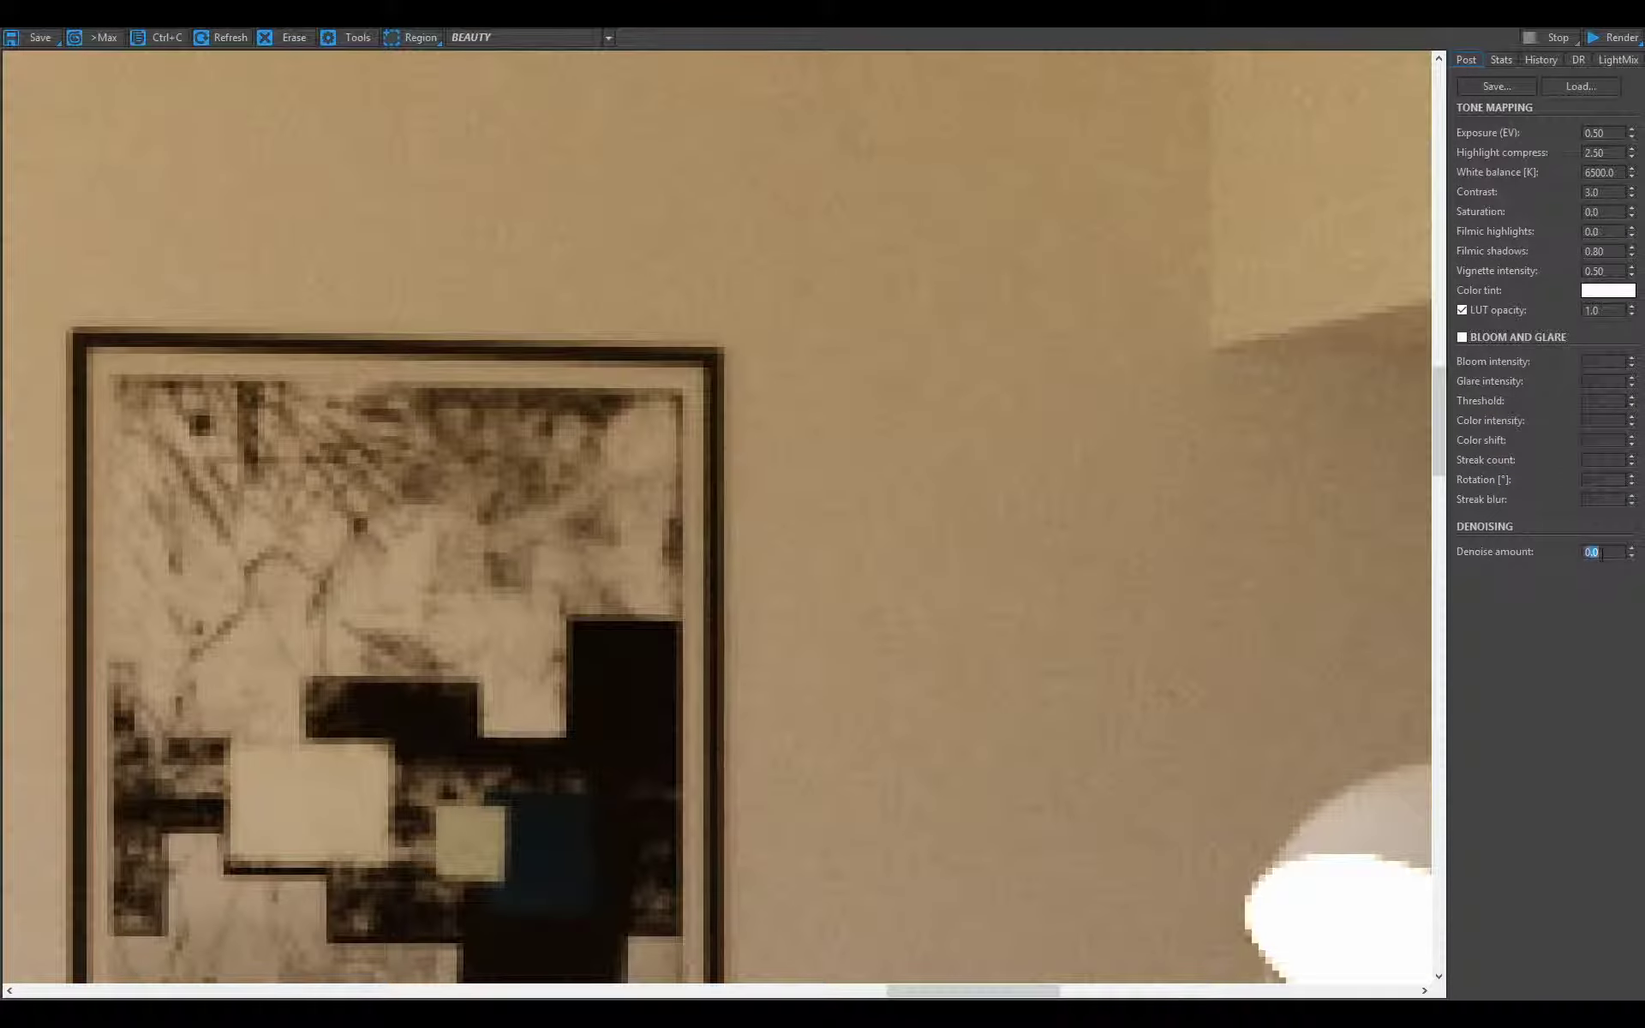
text(0.5)
key(Return)
text(0.6)
key(Return)
scroll(1159, 467, down, 4)
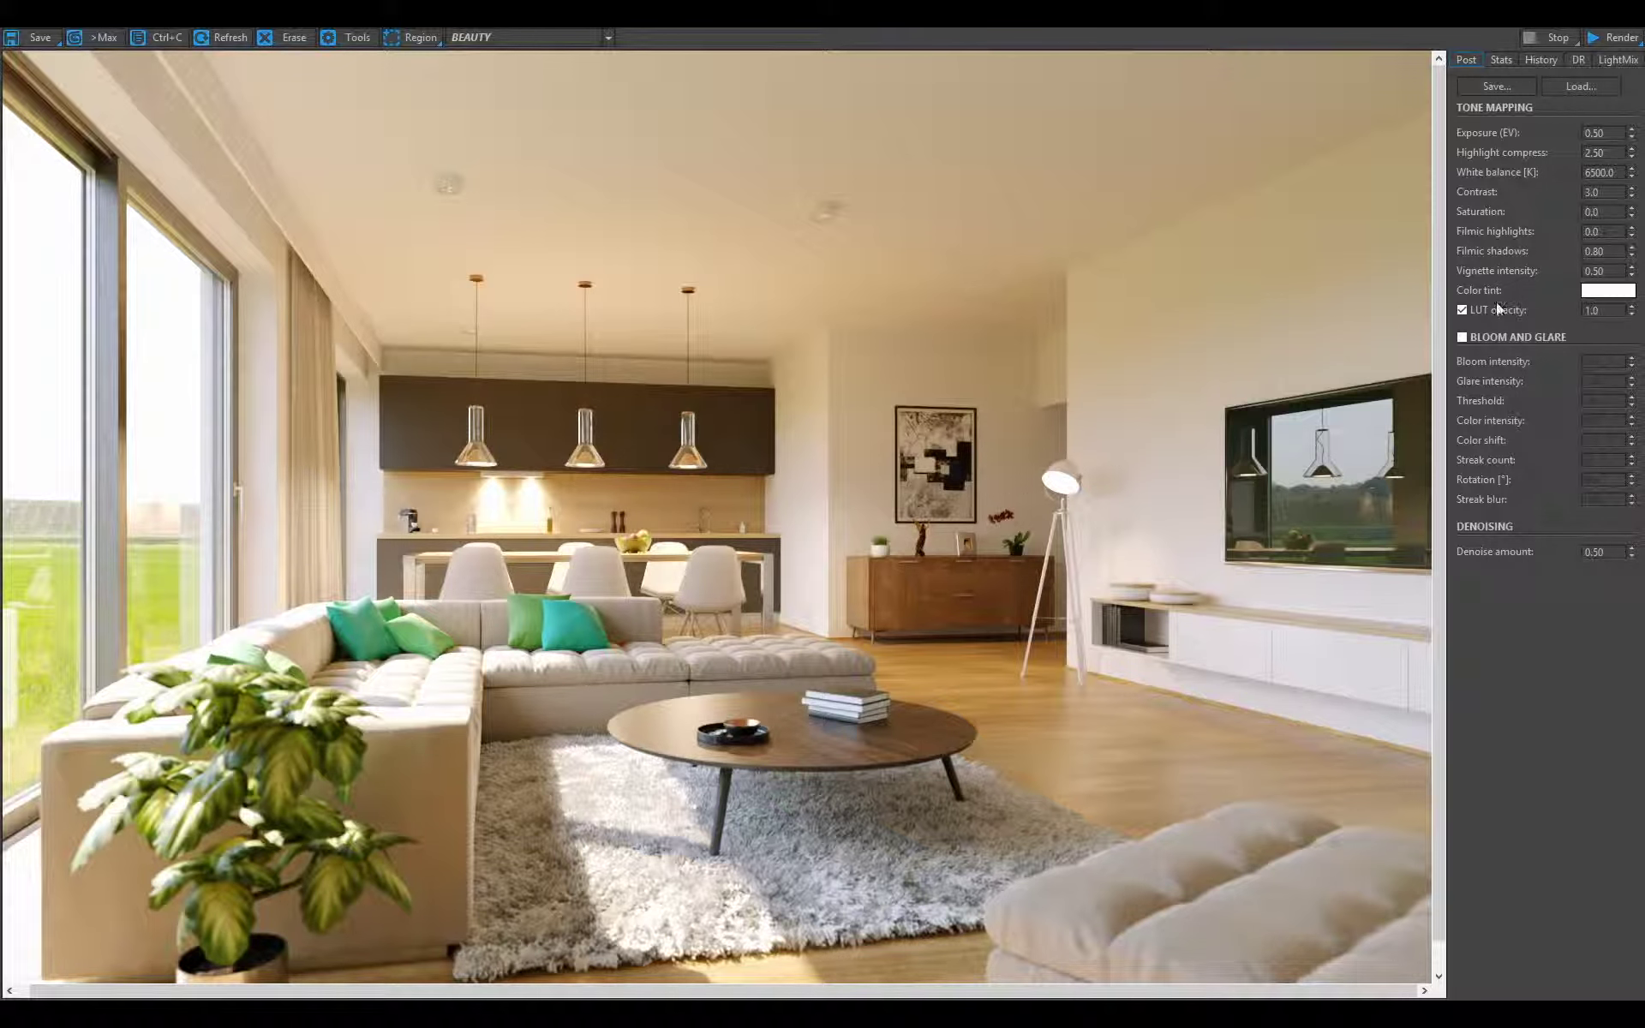
- In the CShading_LightMix pass, set the pendant, cook hood and floor lamp intensities to 0
click(1617, 61)
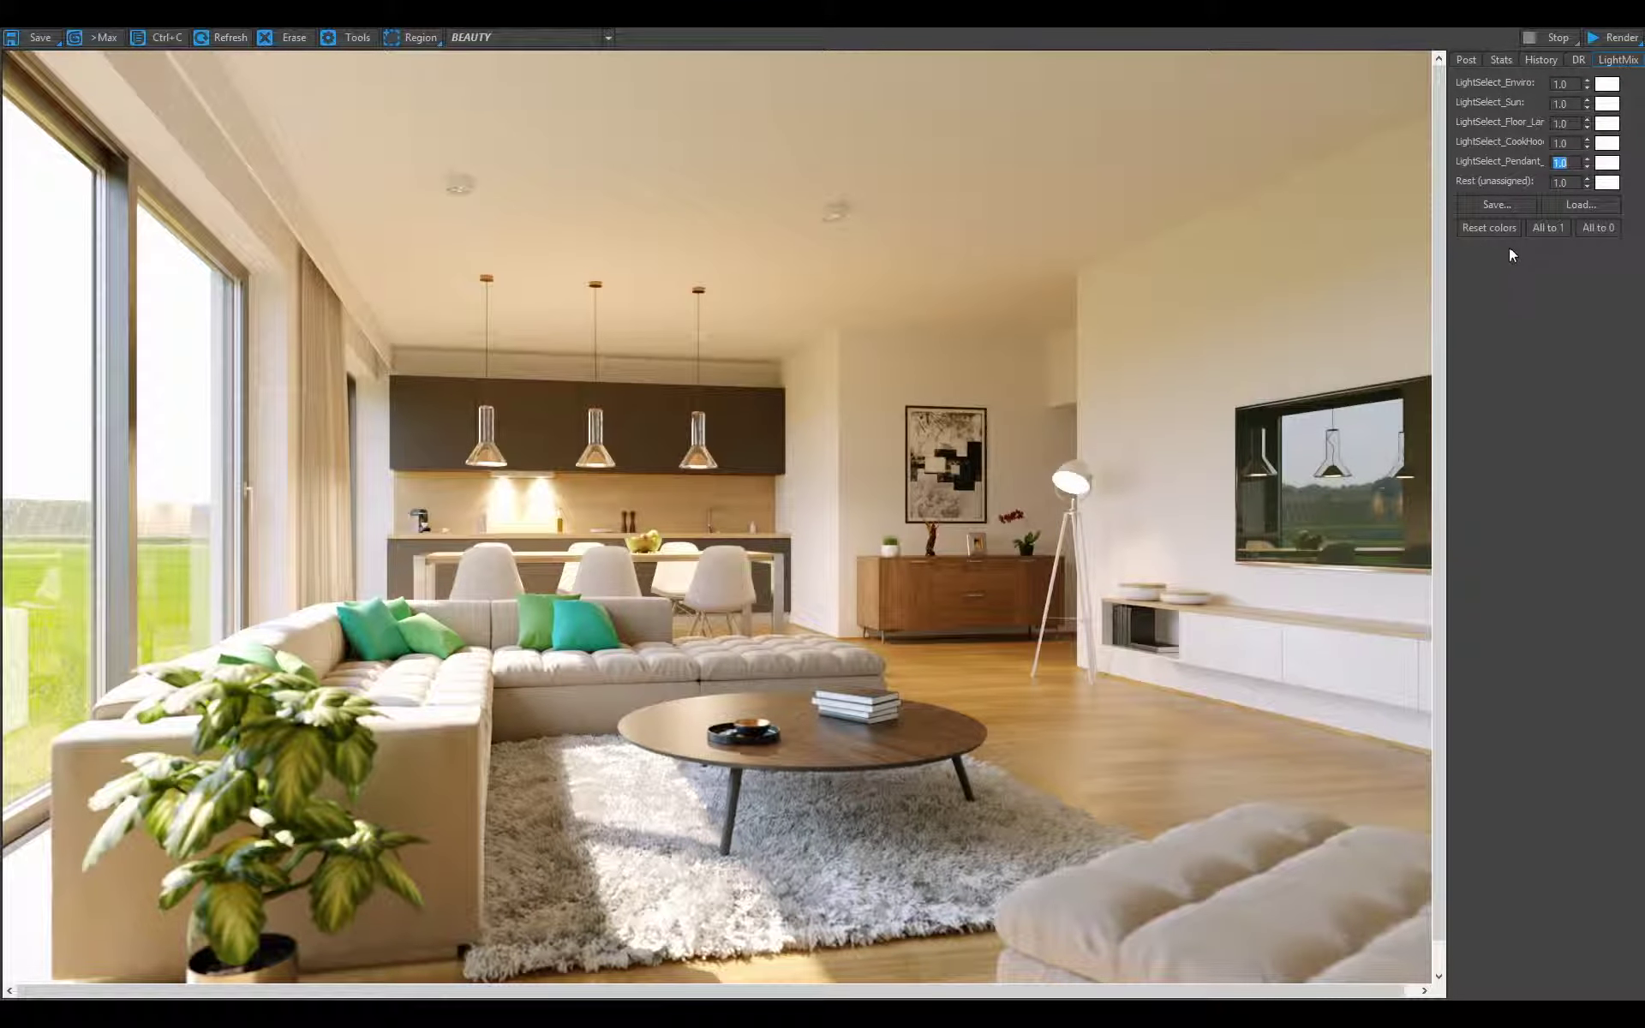
click(1516, 229)
text(0)
key(shift+Tab)
text(0)
key(shift+Tab)
text(0)
key(Return)
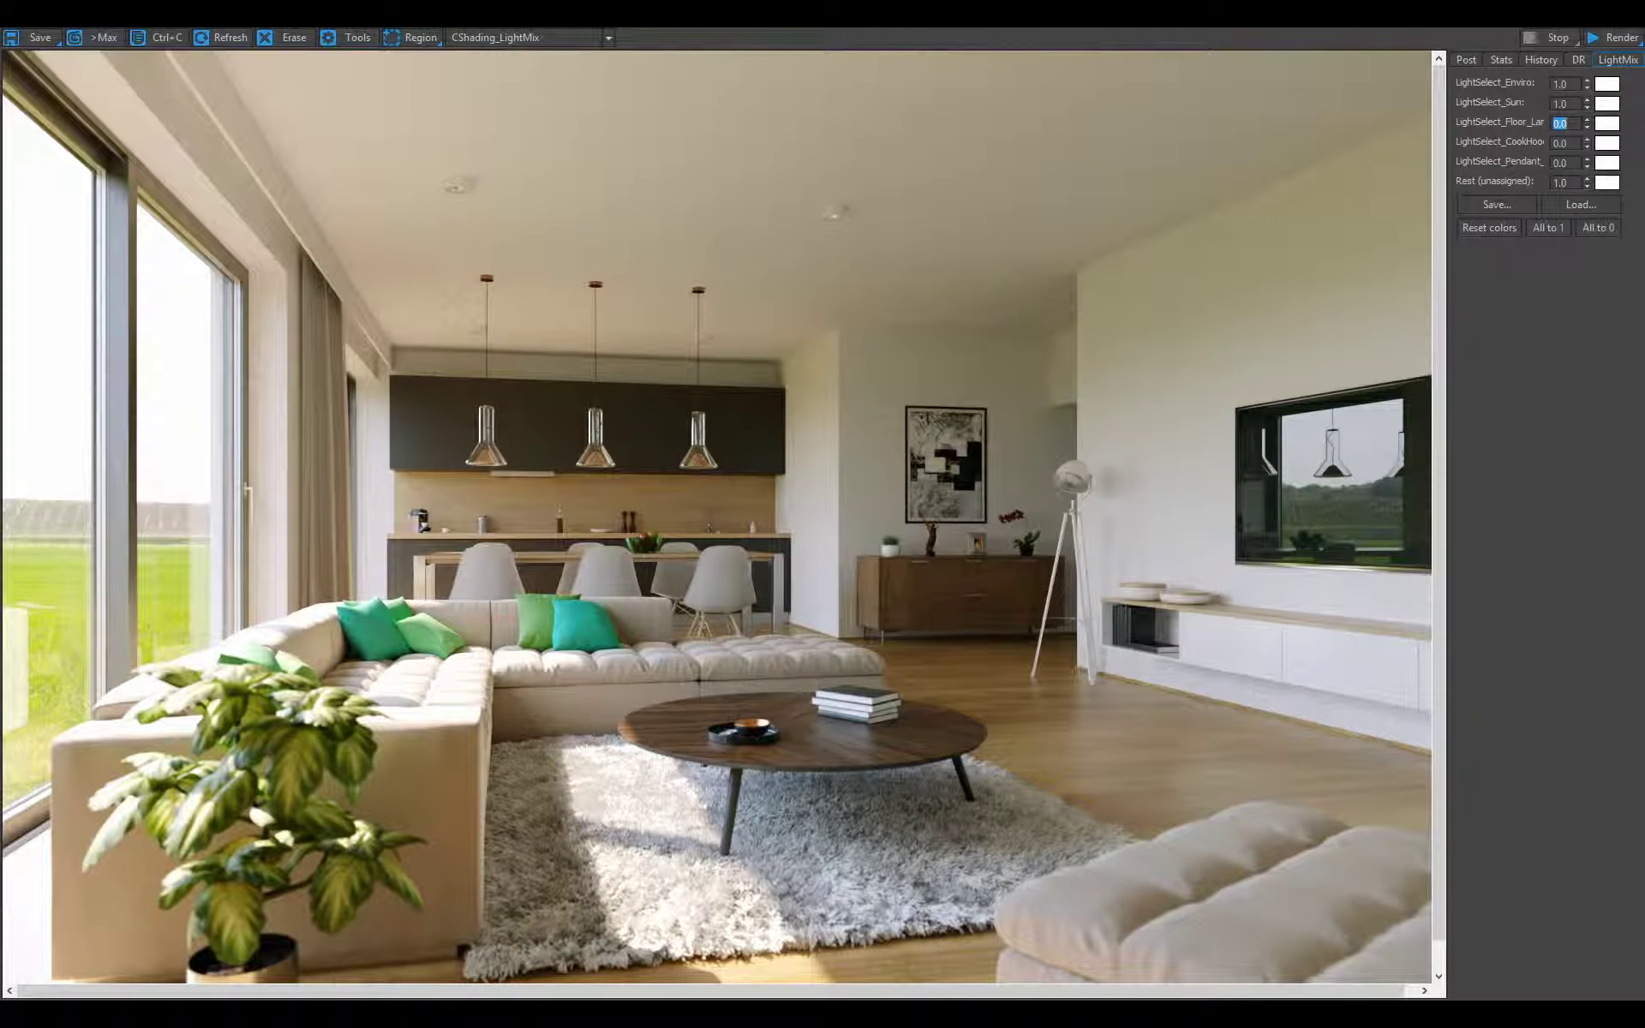
scroll(1053, 439, up, 2)
scroll(1050, 450, down, 2)
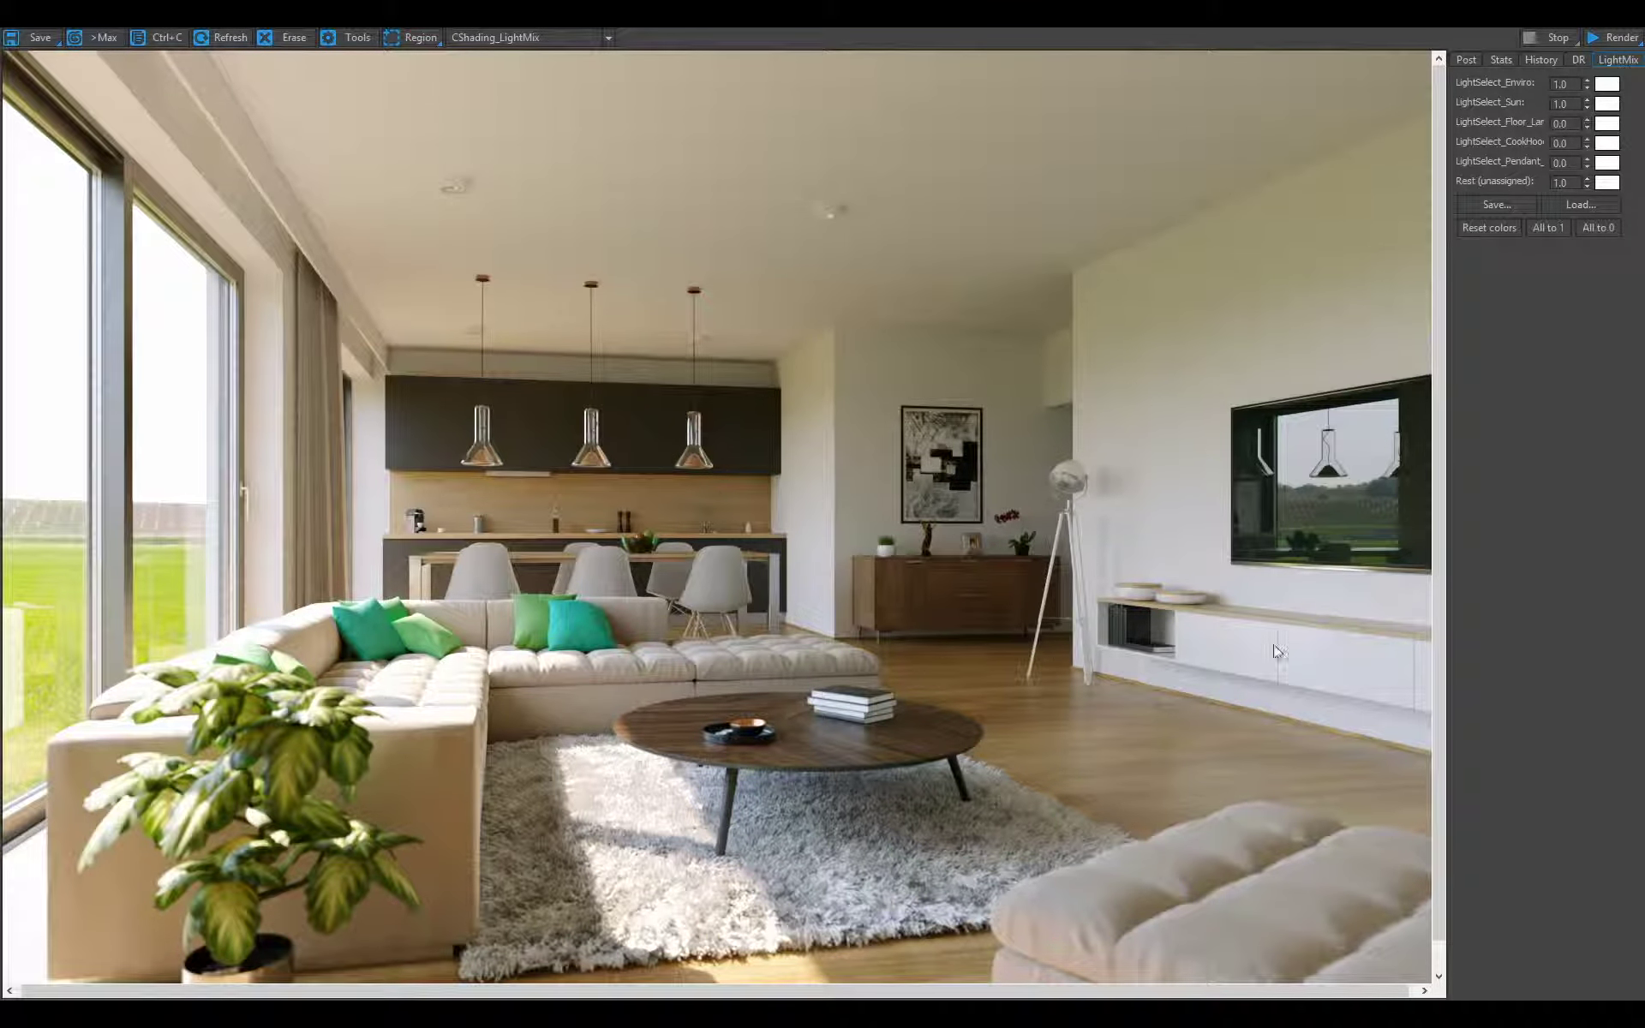
middle_drag(1045, 645, 1030, 589)
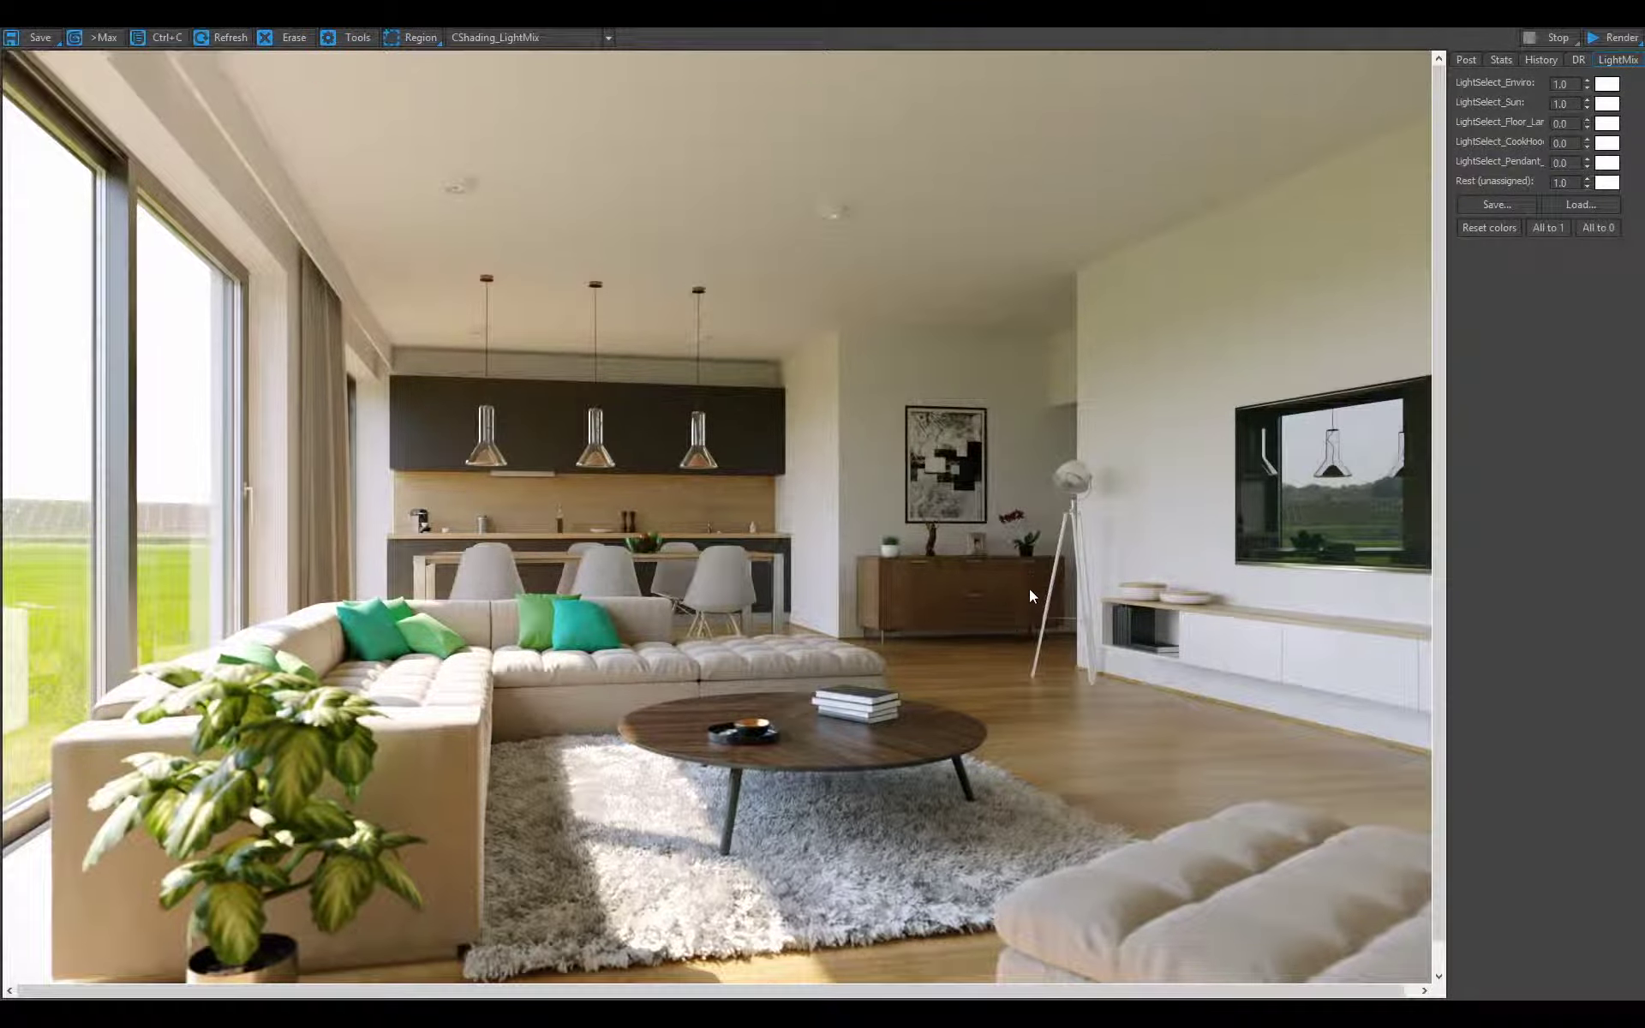
- Save the rendered image as Daylight.jpg in the InteriorTut folder
click(41, 37)
text(Daylight.jpg)
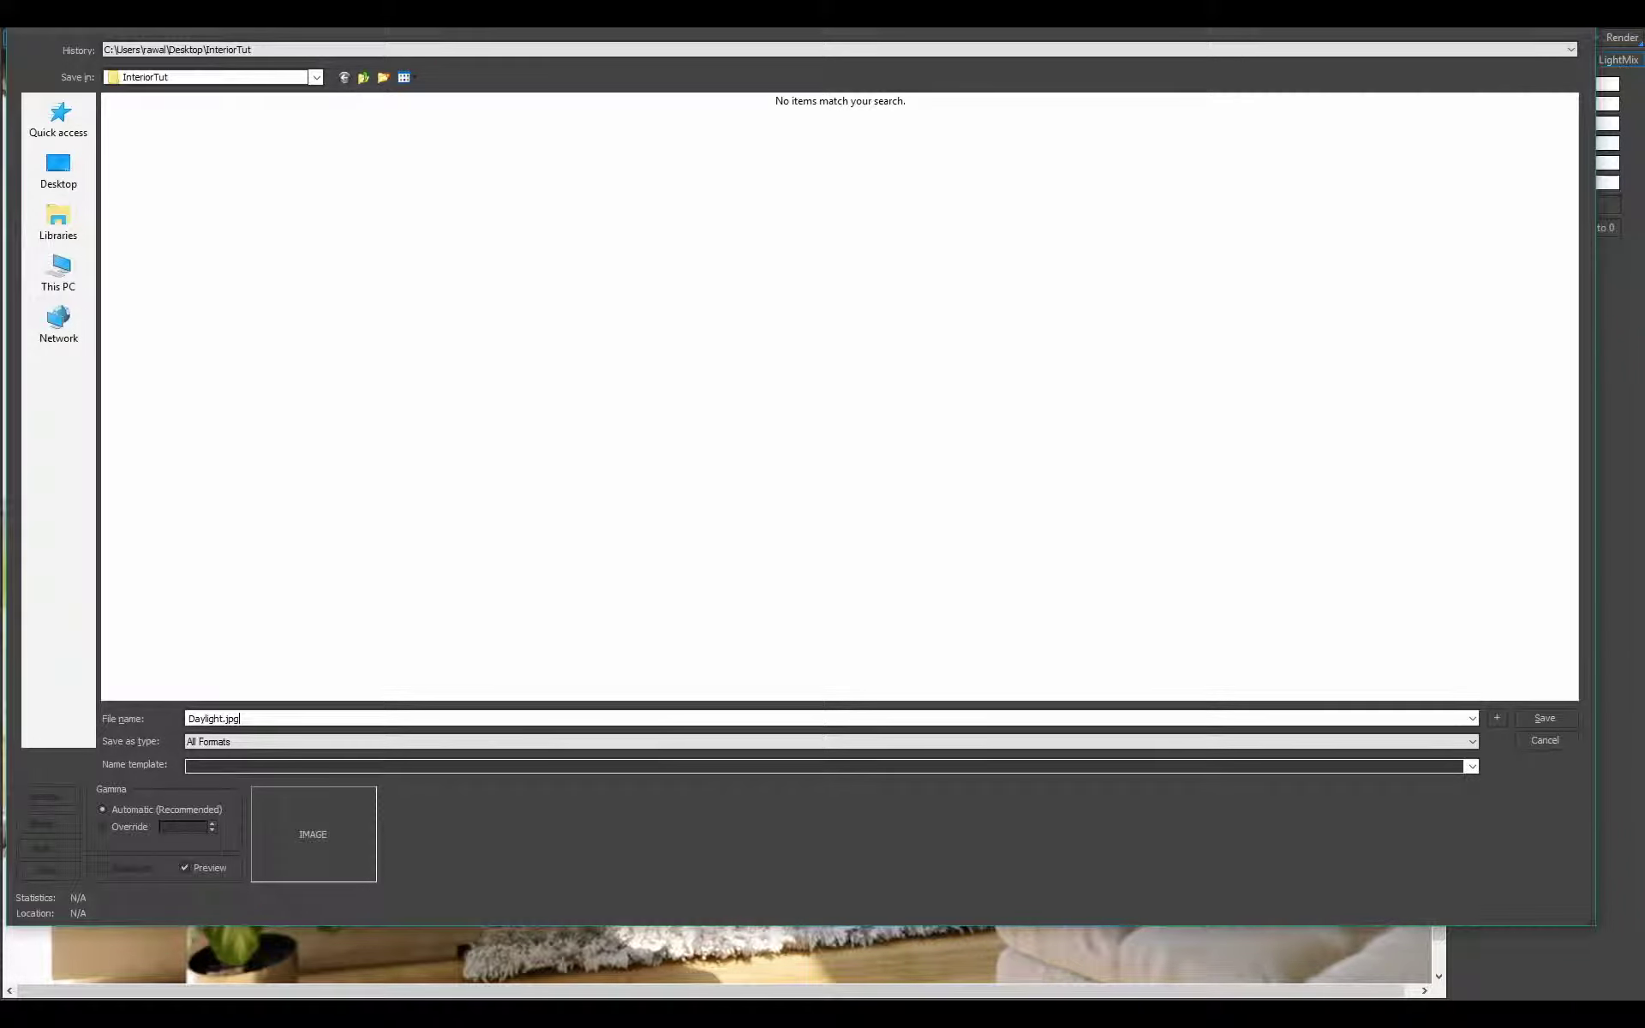
key(Return)
key(Return)
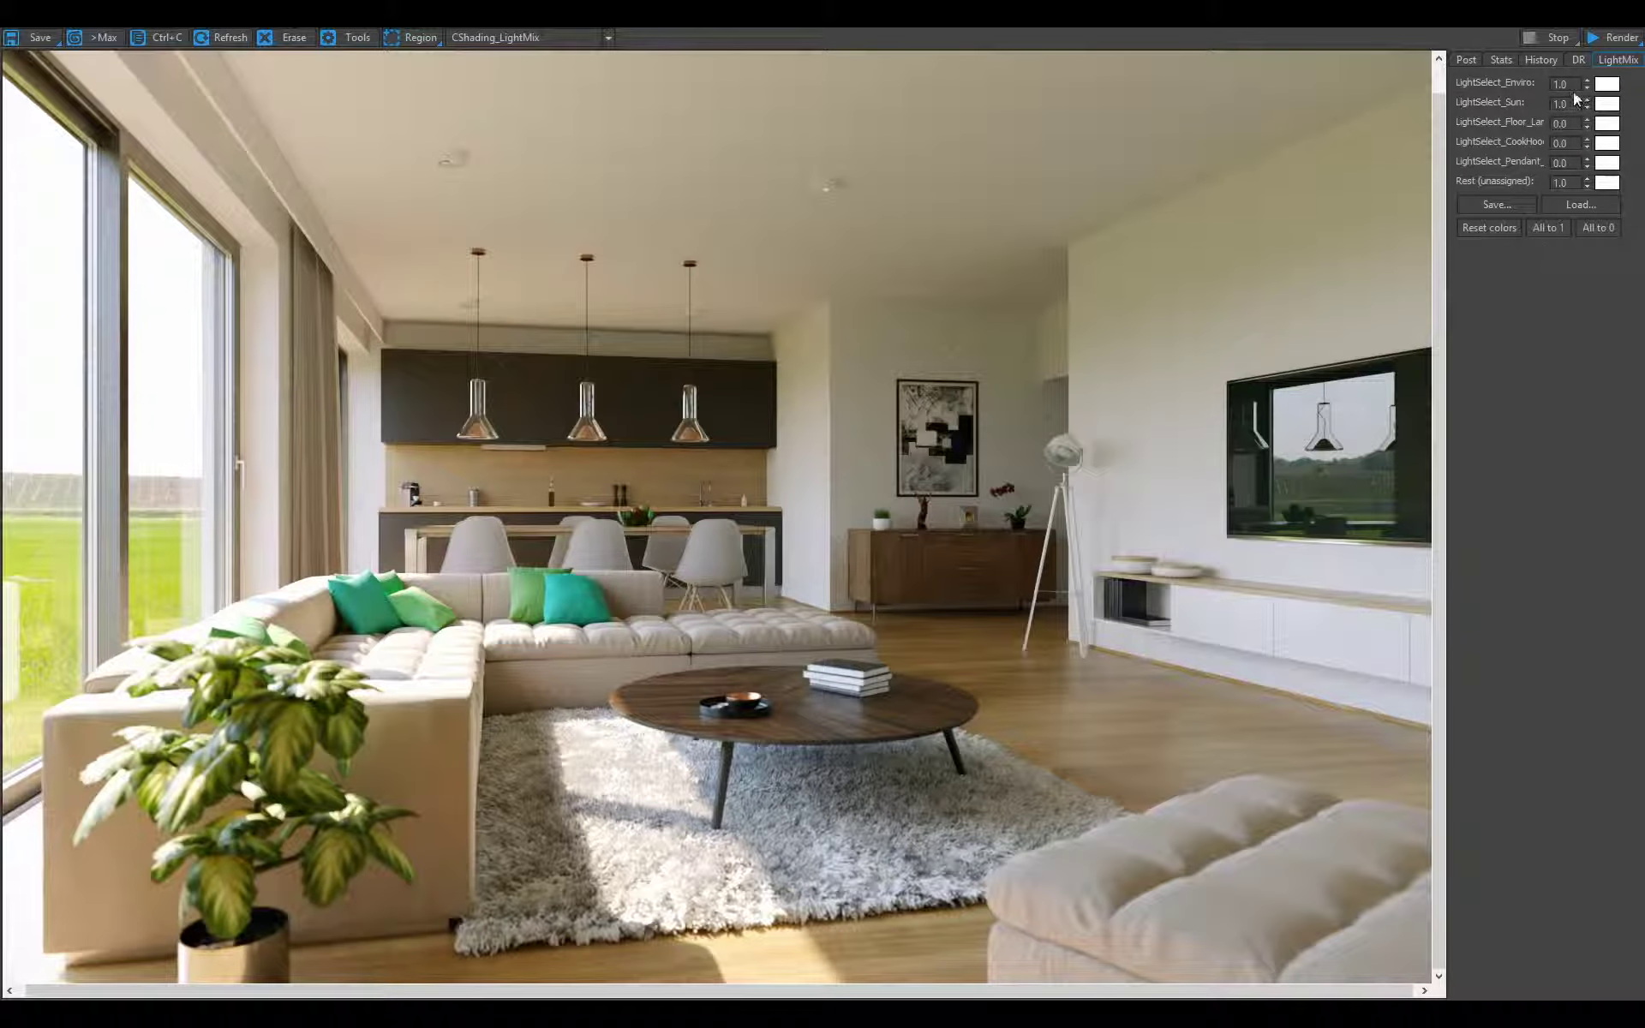
- Try the mix with the sun at 0 and the floor lamp at about 17.9, inspecting noise around the wooden sideboard
double_click(1573, 102)
text(0)
key(Return)
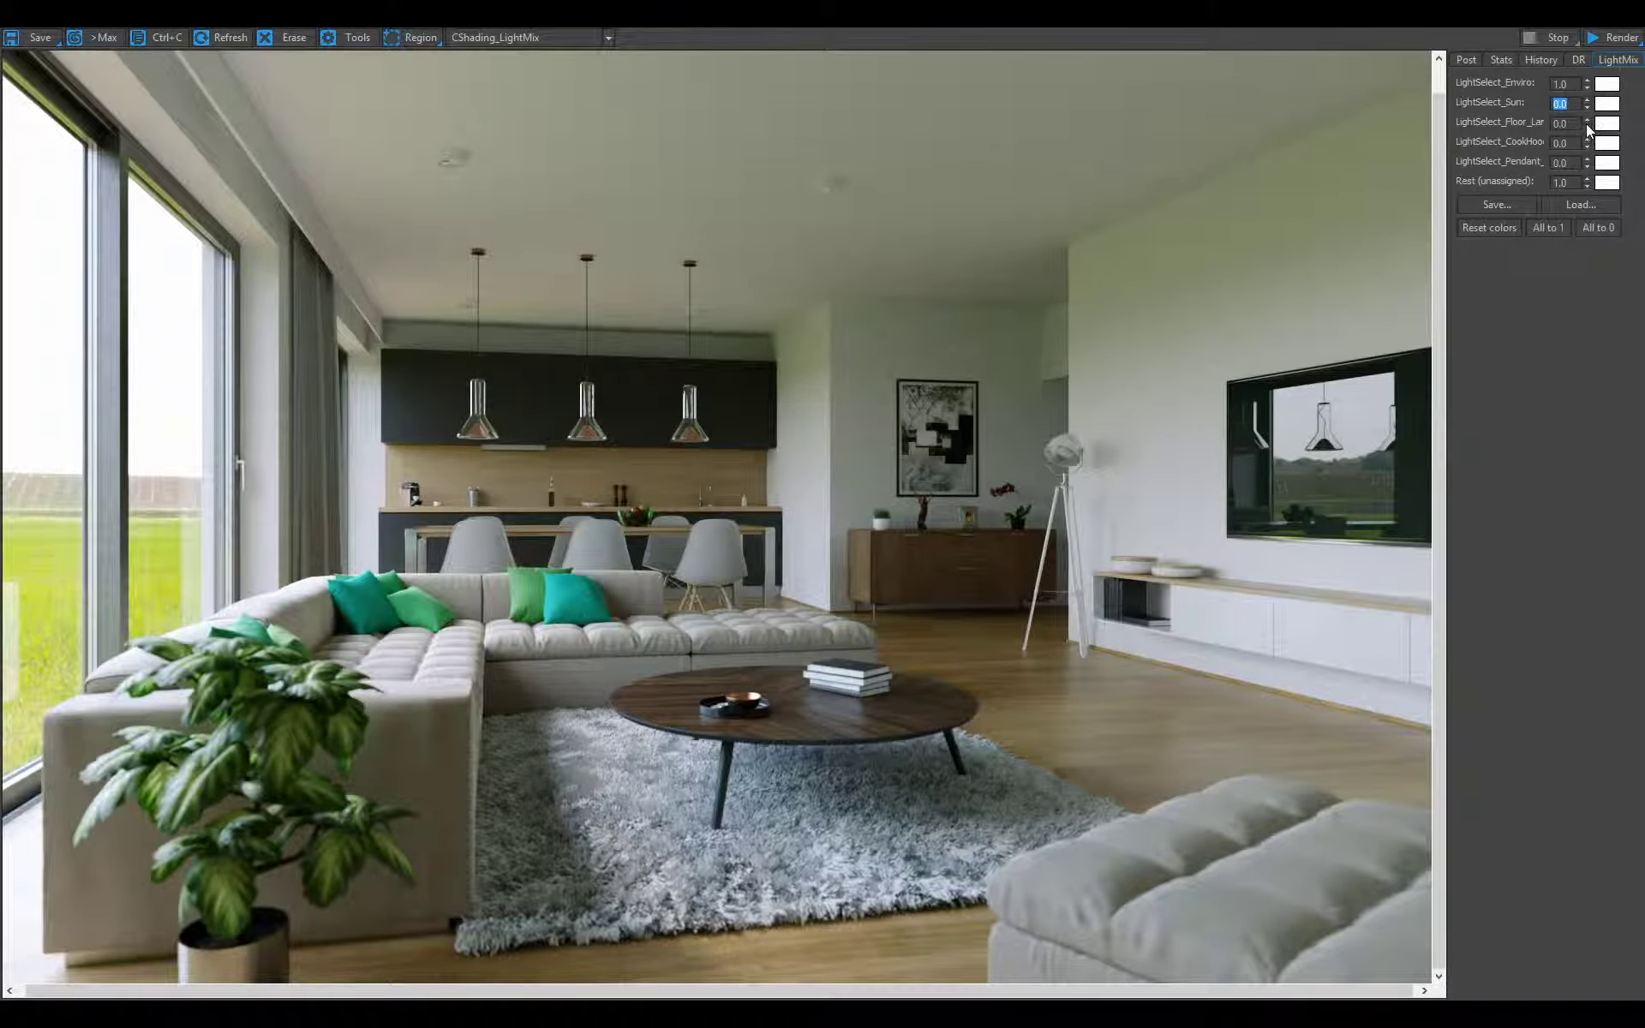
drag(1586, 124, 1429, 360)
scroll(1015, 613, up, 3)
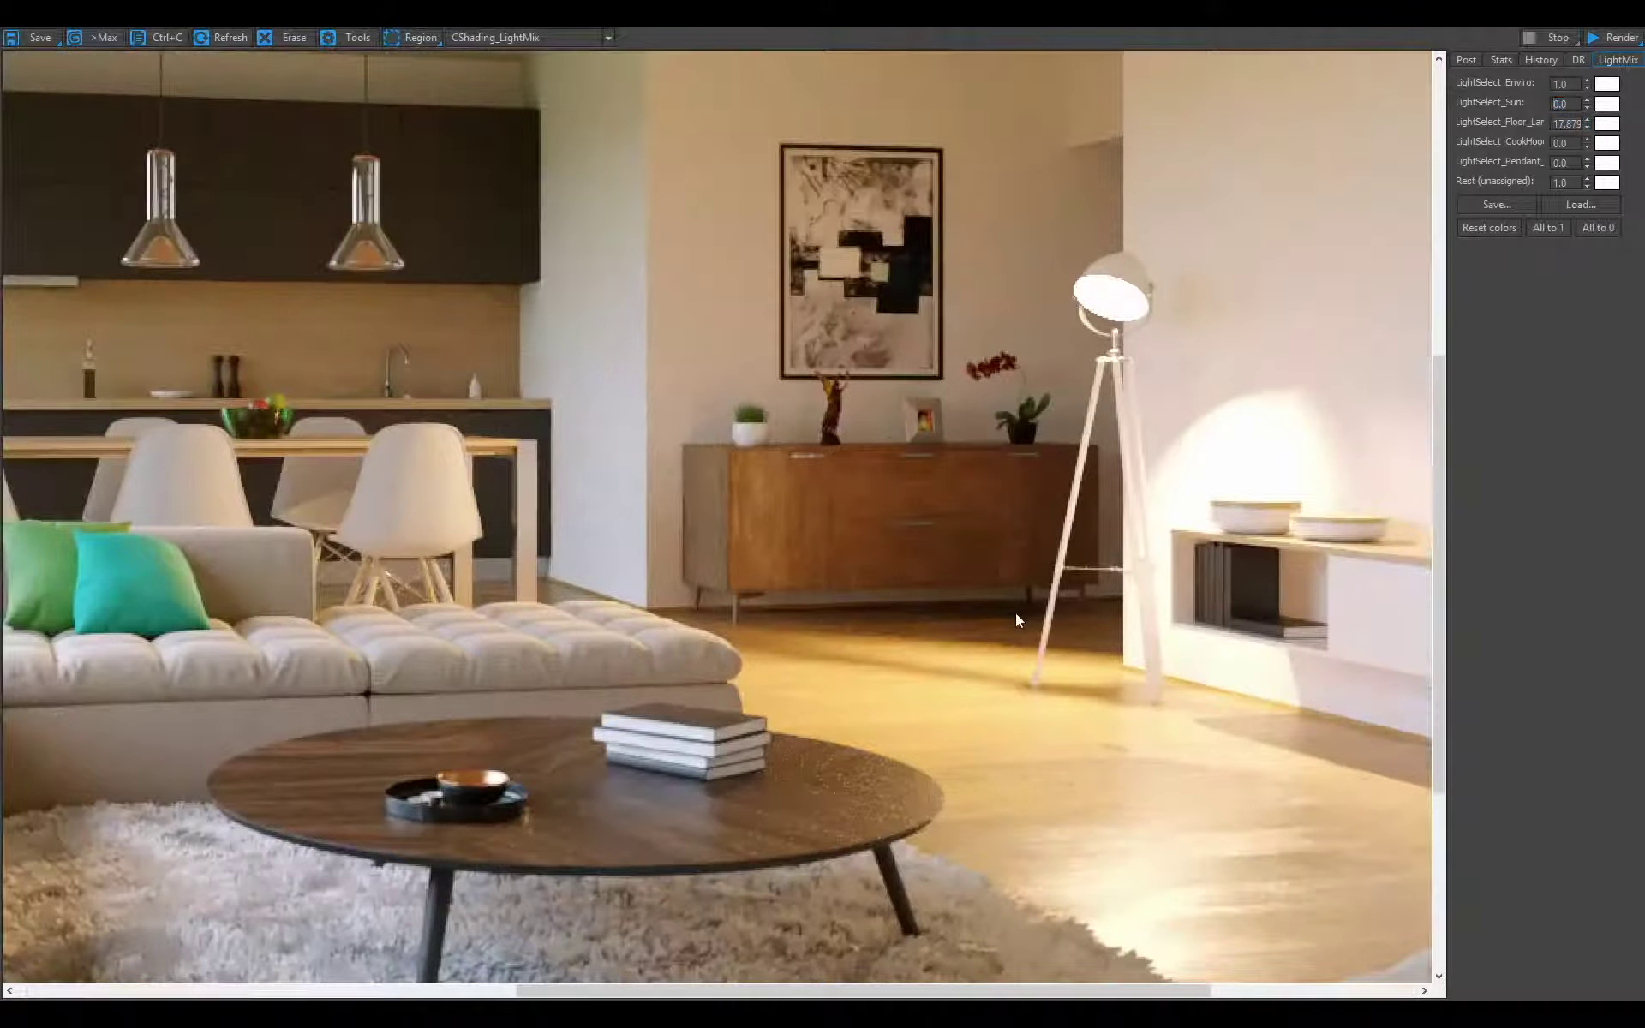
scroll(872, 586, up, 2)
scroll(862, 563, up, 2)
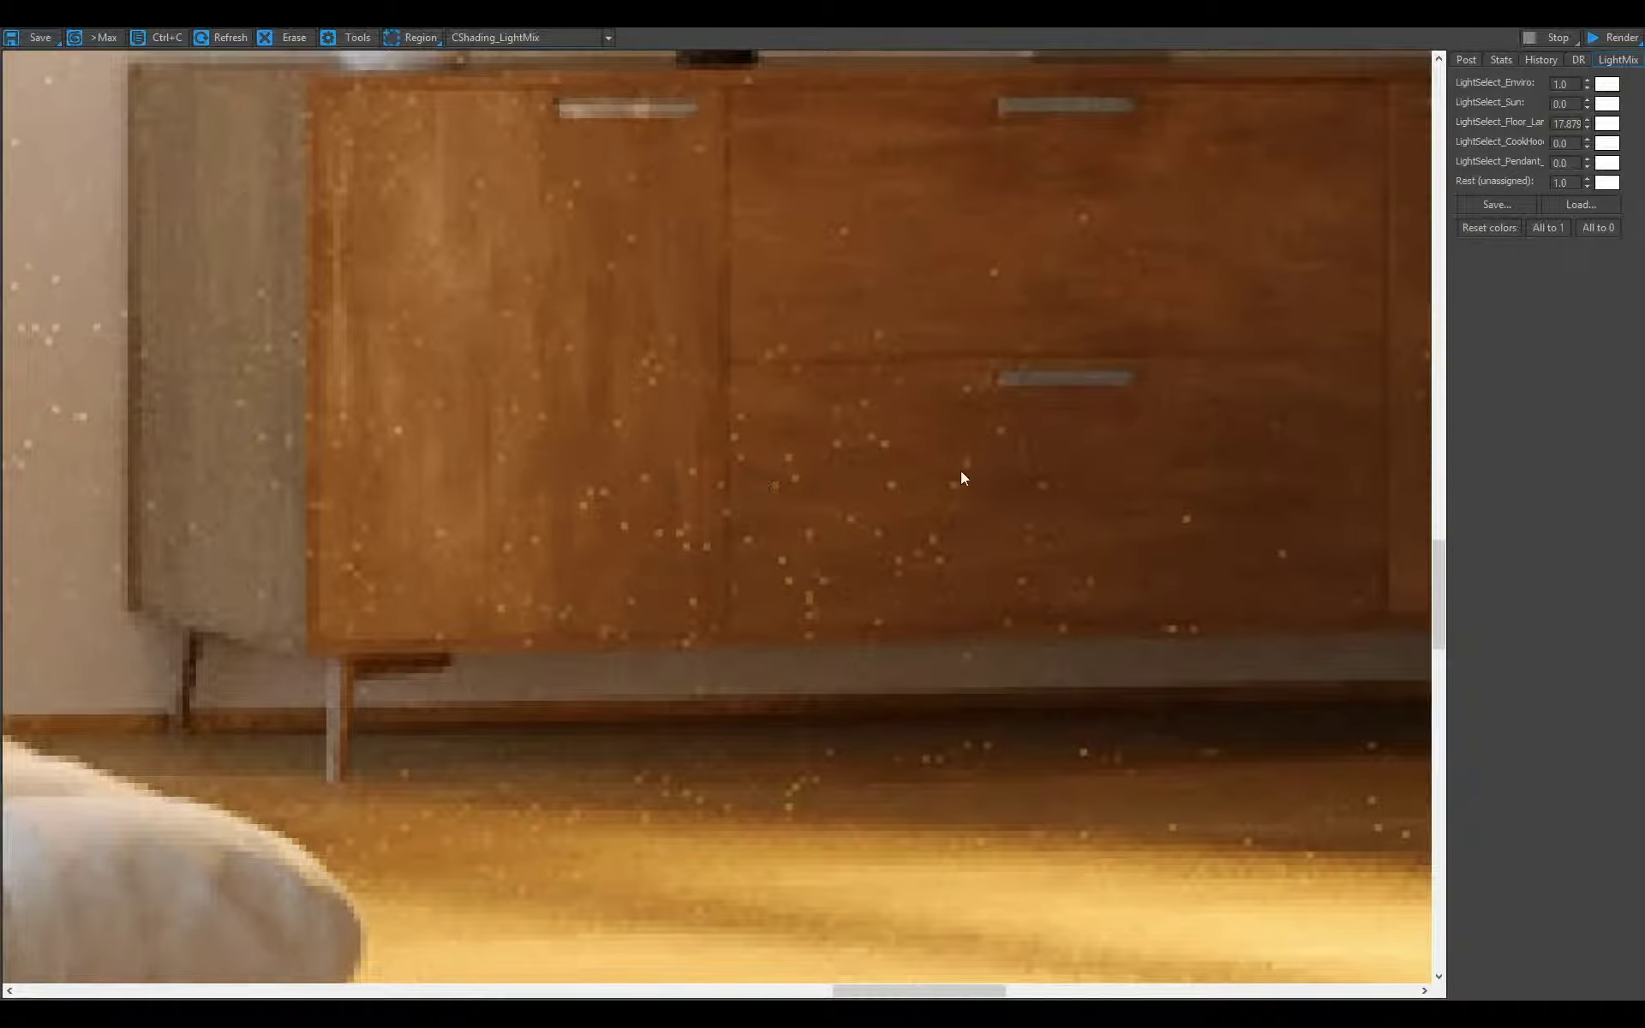
scroll(927, 500, down, 5)
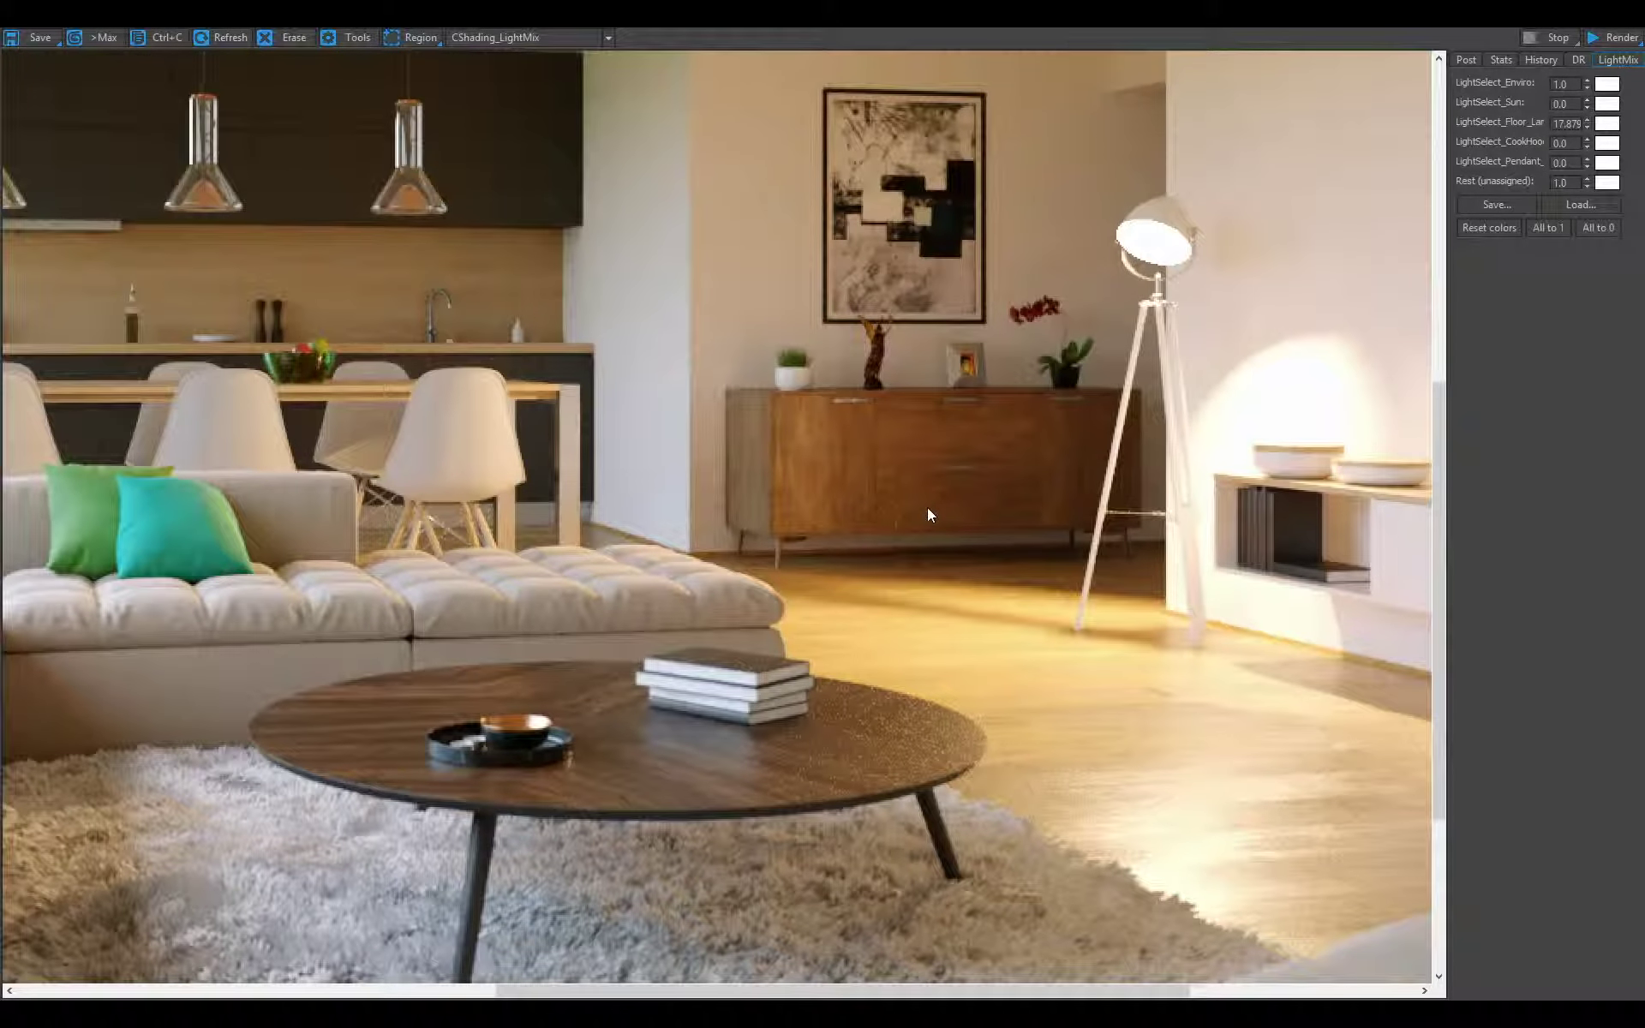
scroll(927, 508, down, 3)
scroll(929, 502, up, 4)
- Raise the denoise amount to 0.6 and check the render statistics
click(1464, 61)
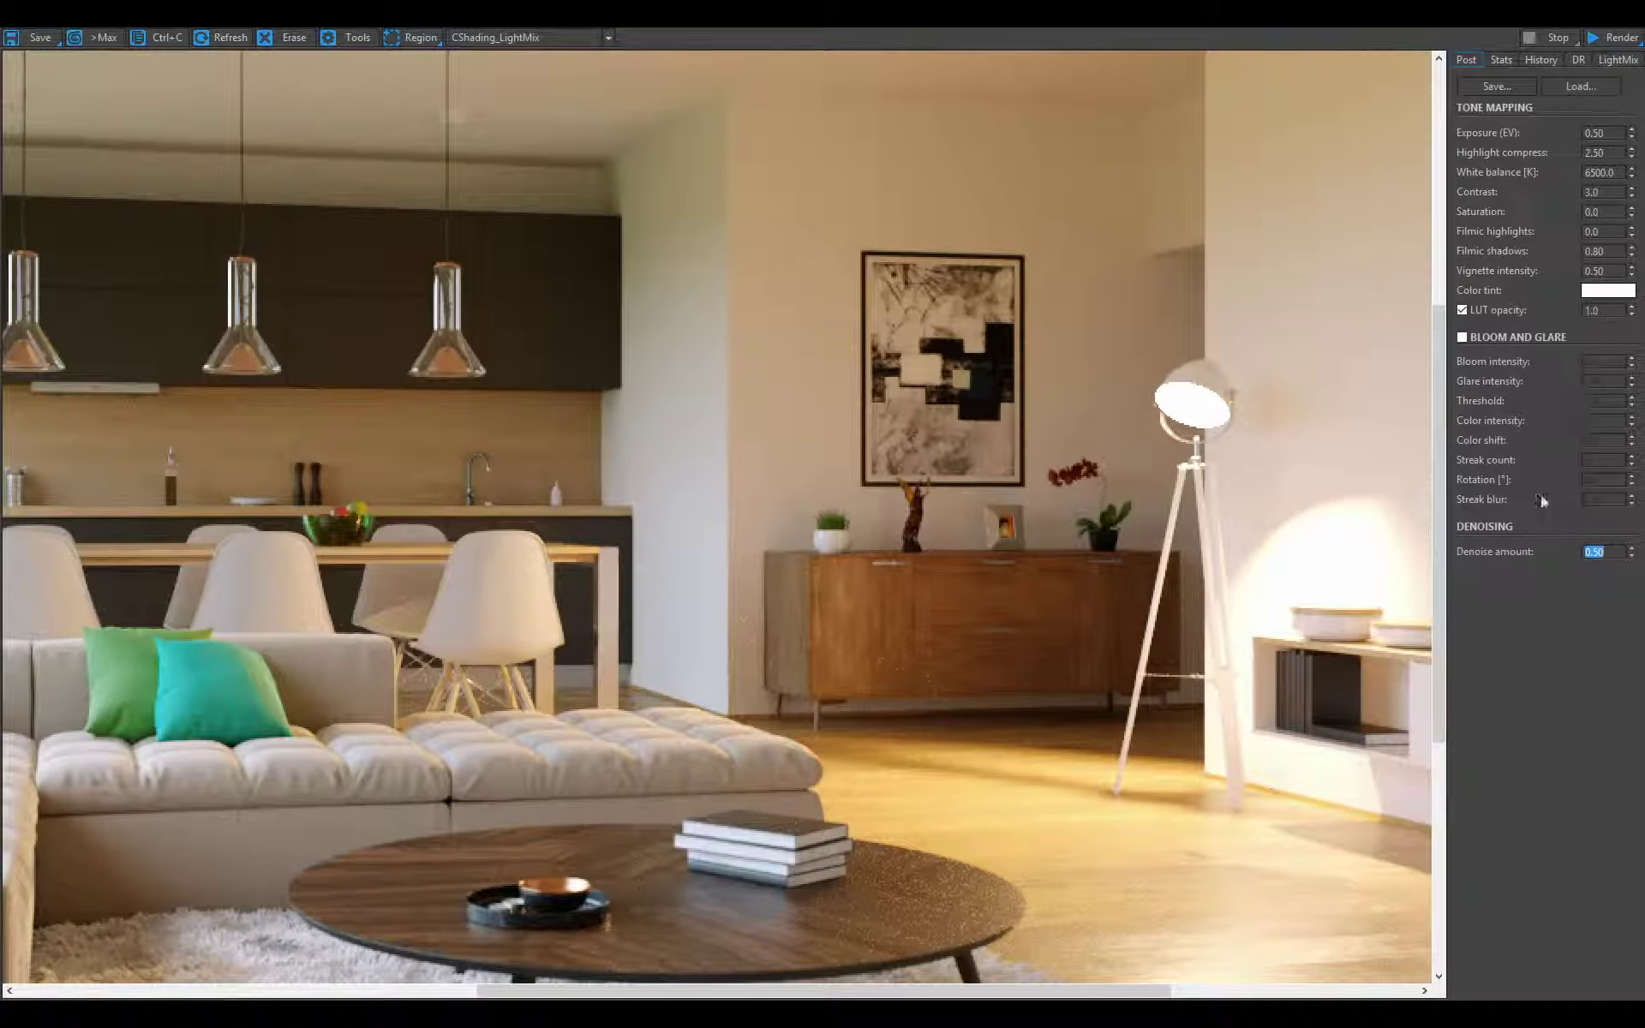
drag(1573, 575, 1468, 270)
click(1503, 62)
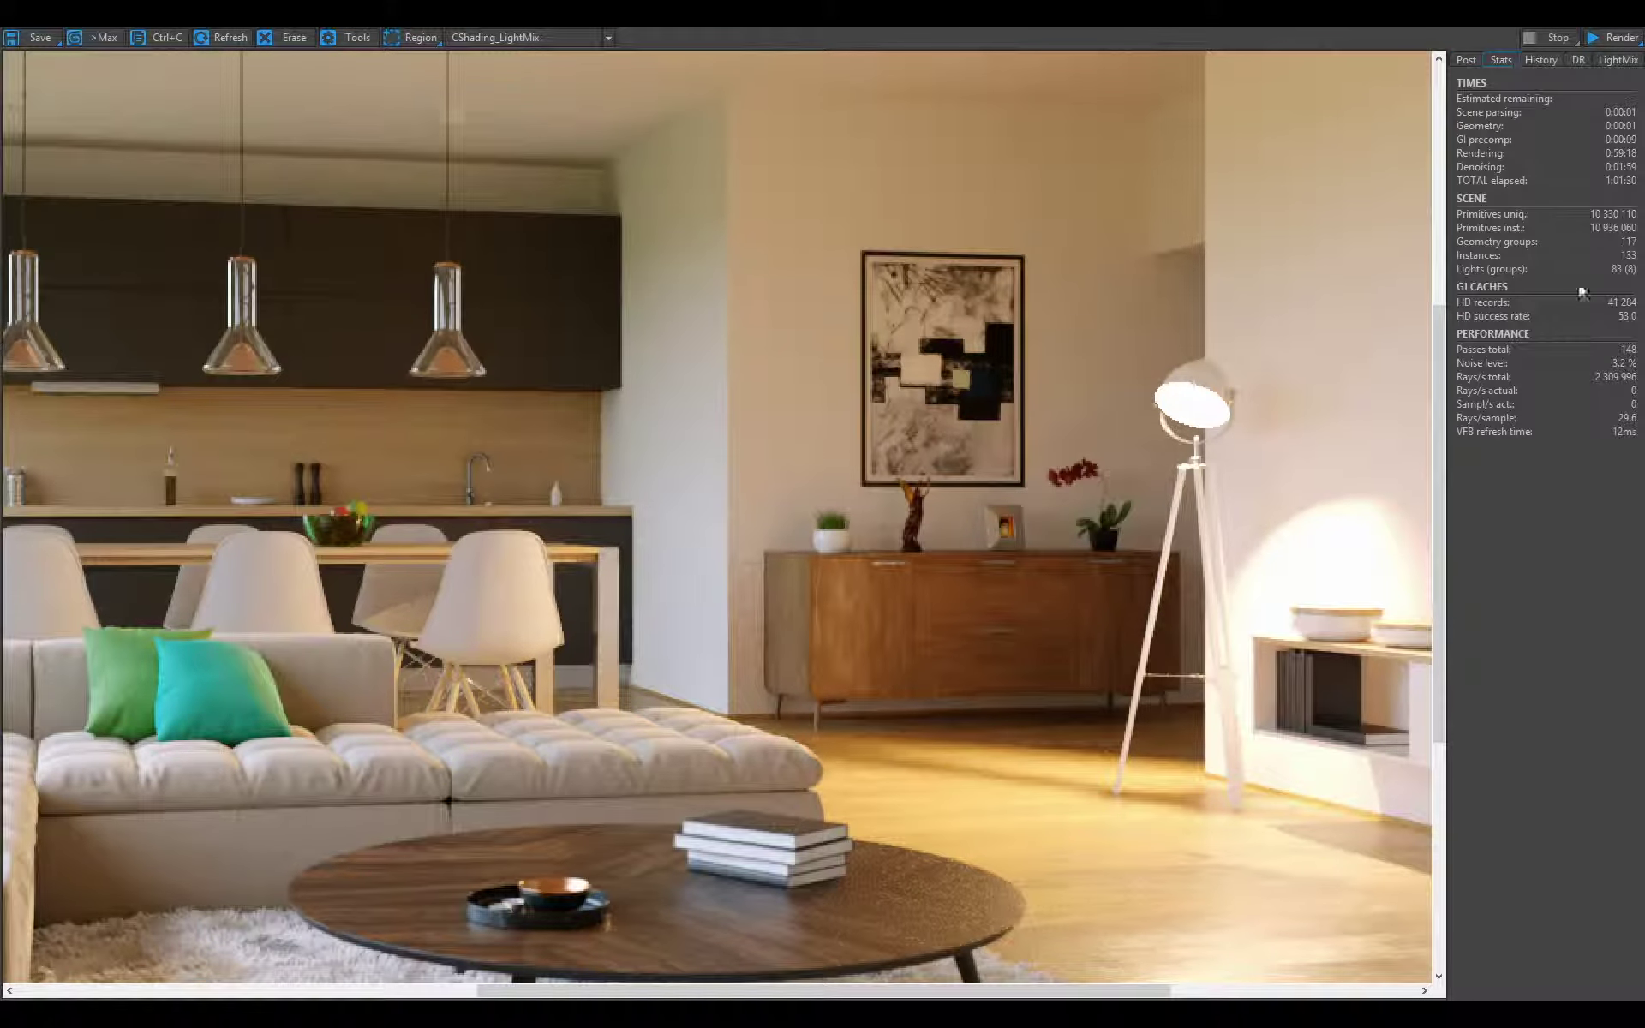
- Try floor lamp intensities of 5 and 2 in LightMix and view the whole room
click(1611, 60)
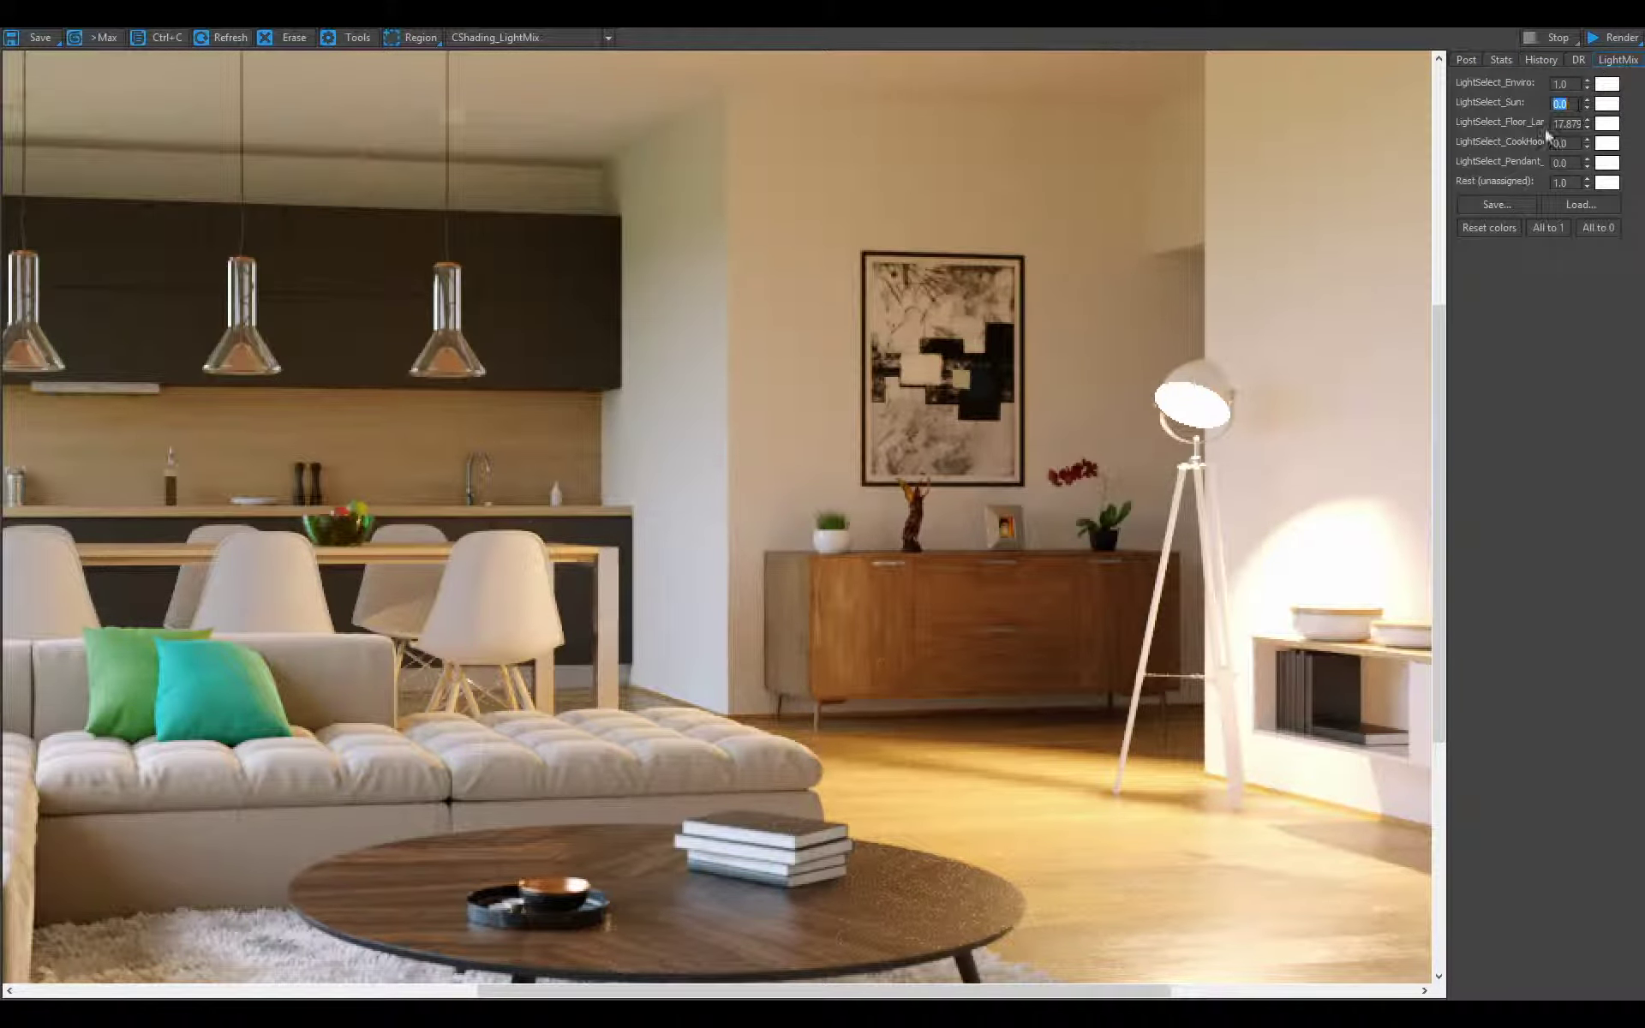
key(Tab)
text(5.0)
key(Return)
text(2.0)
key(Return)
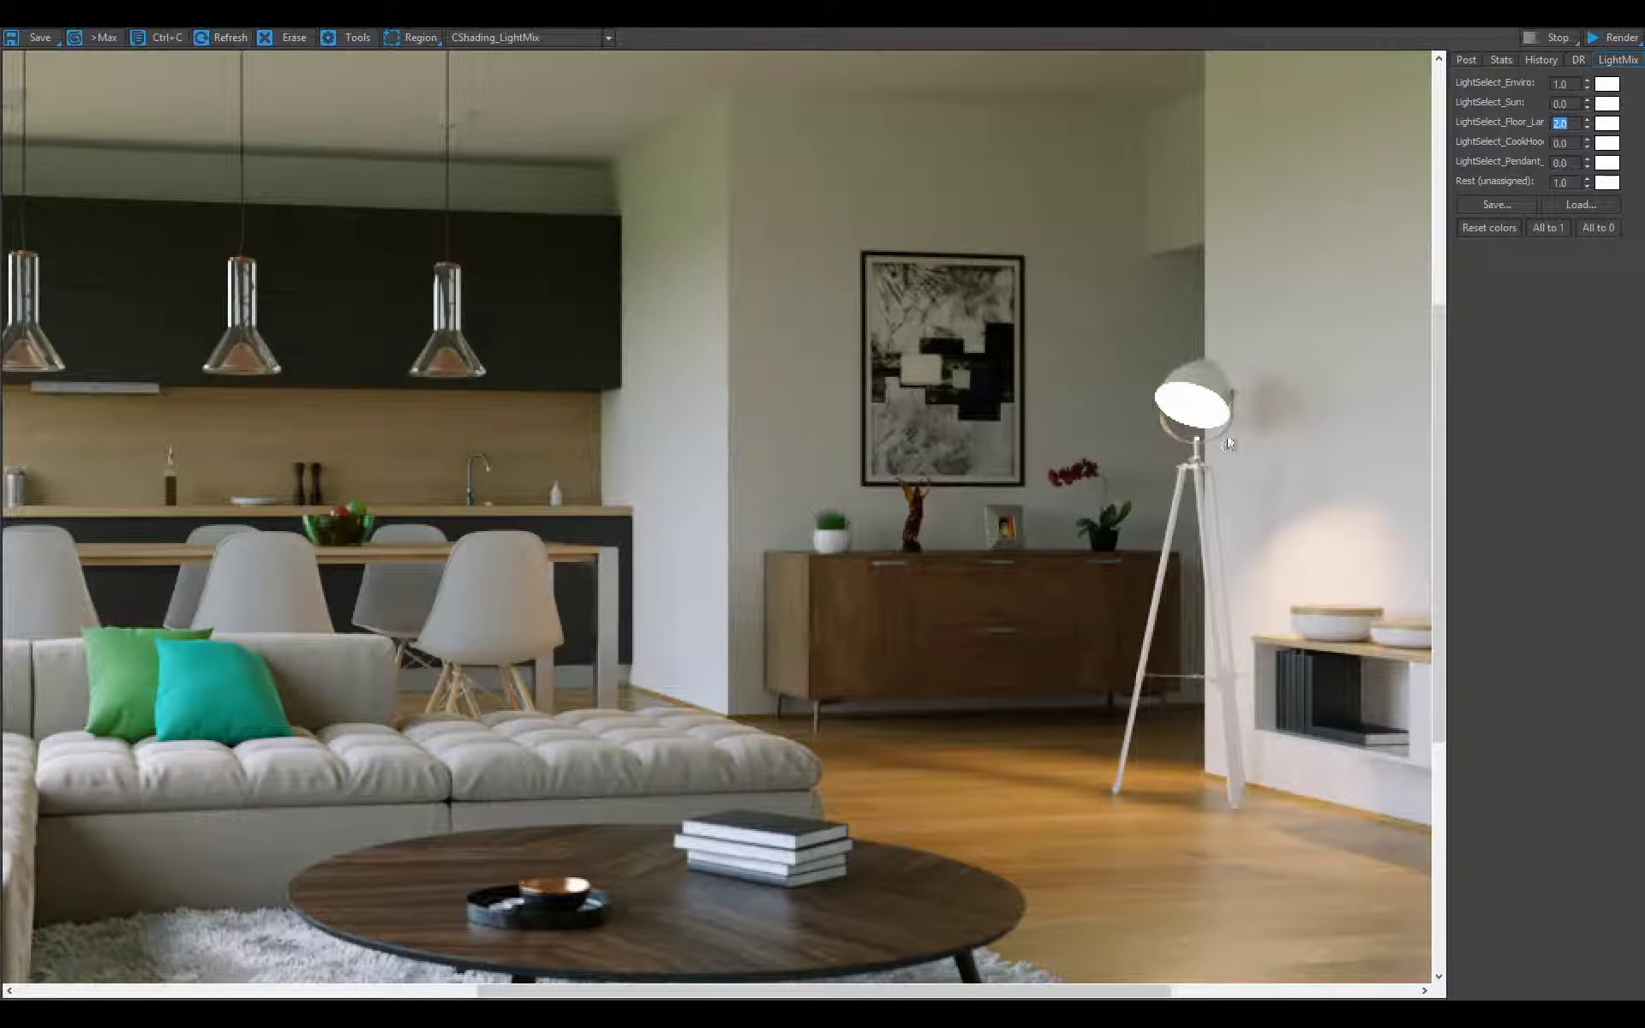
scroll(1227, 443, down, 6)
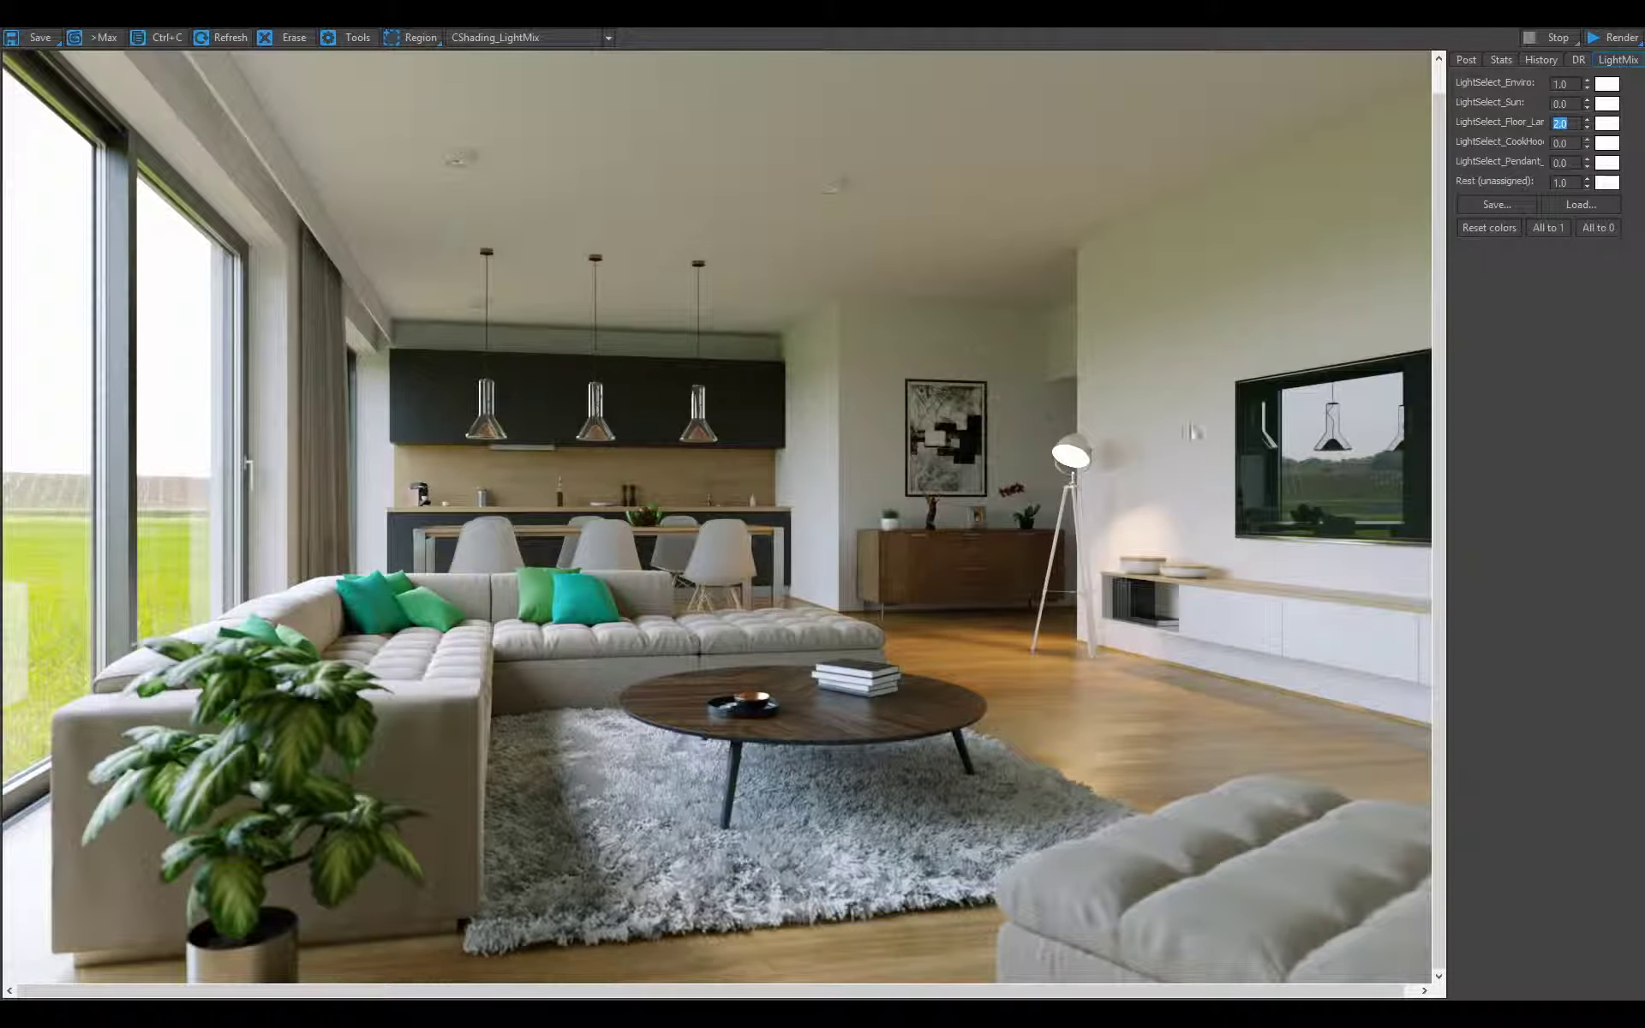
- Enable Bloom and Glare, and set the floor lamp to 0 and the sun to 1 in LightMix
click(1465, 60)
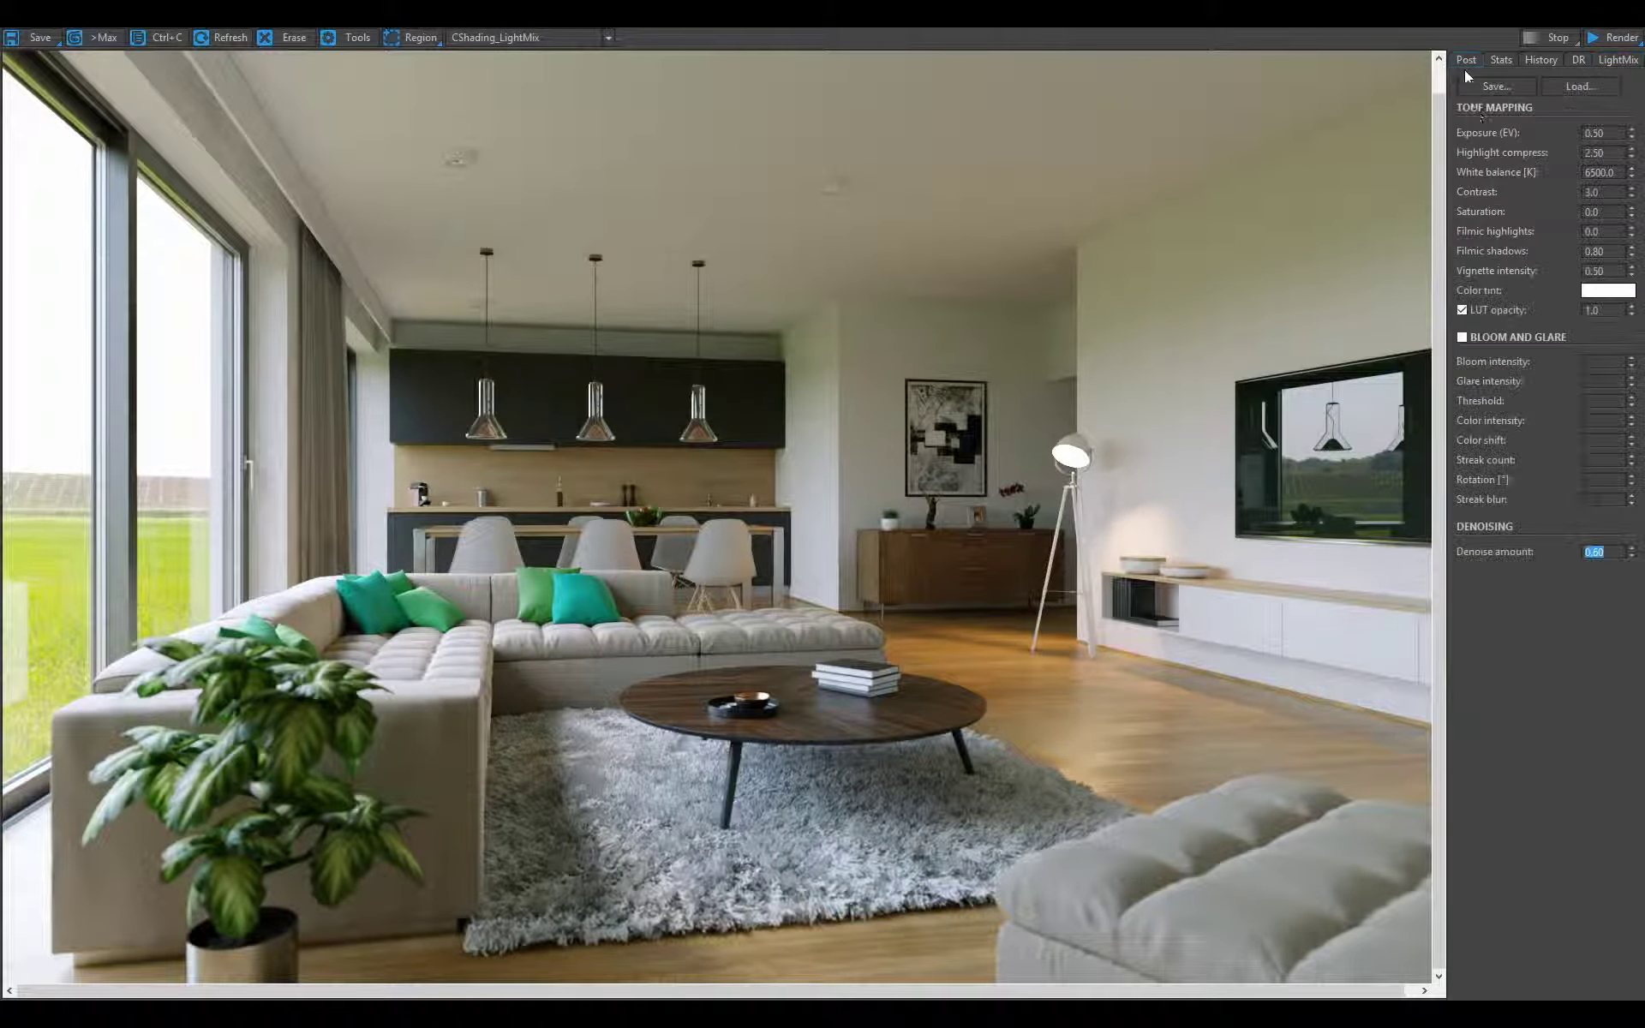
click(1461, 336)
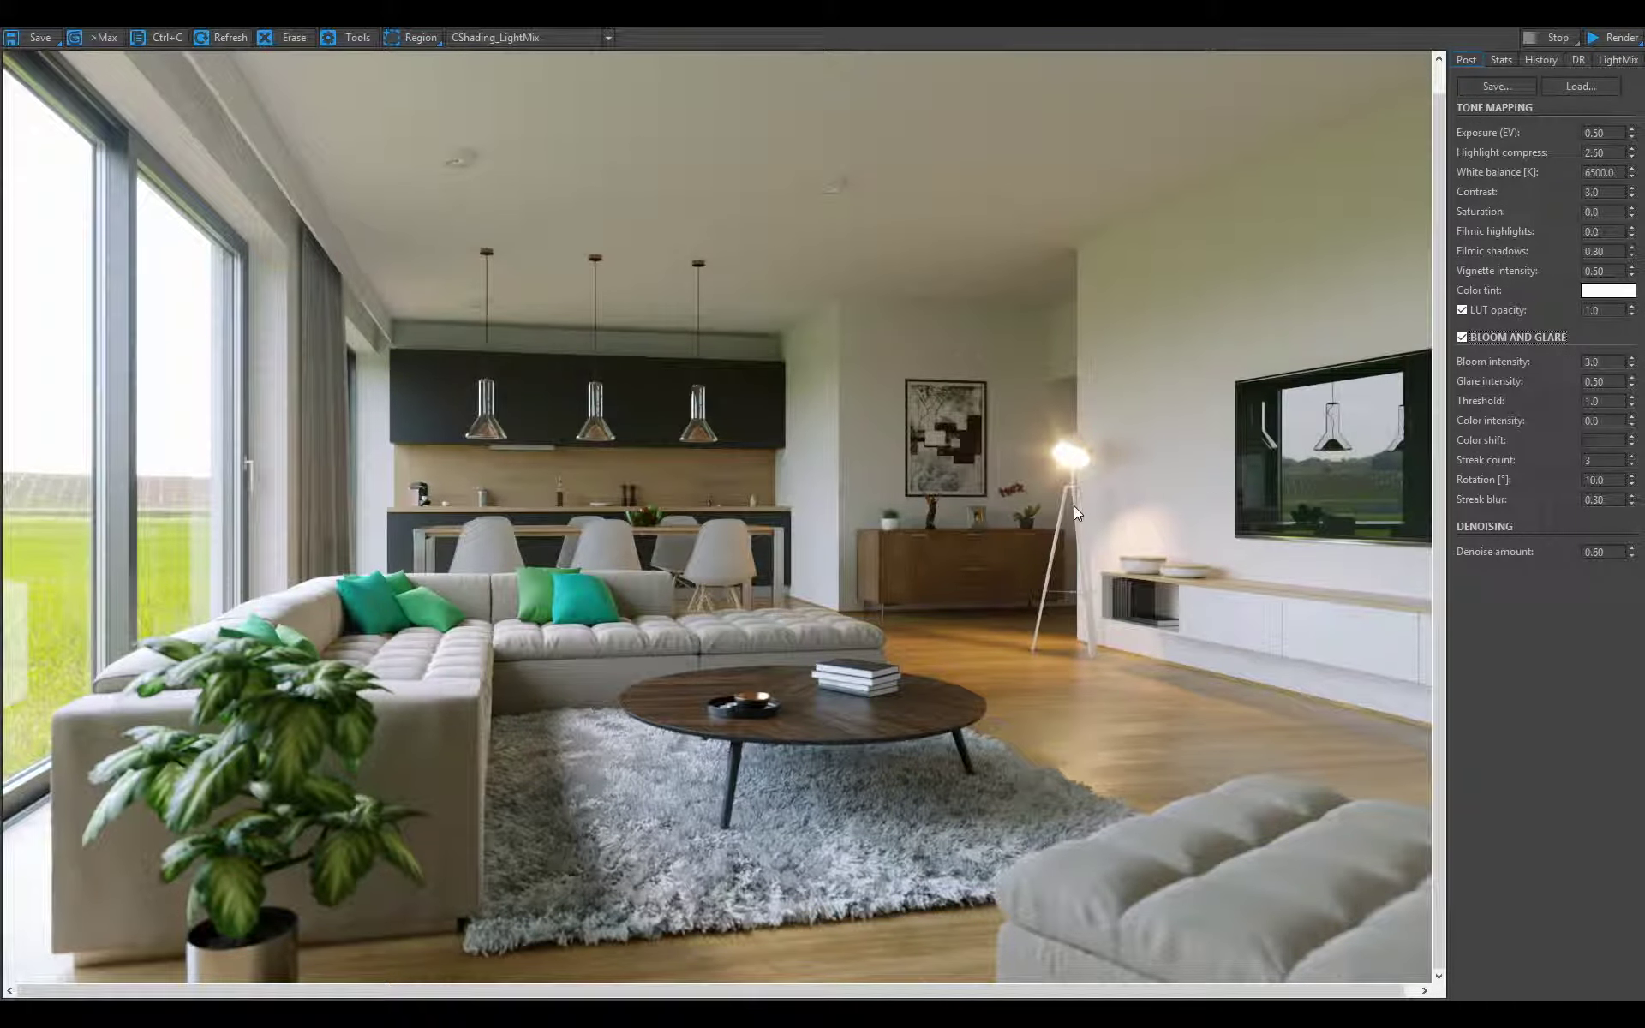
click(1616, 59)
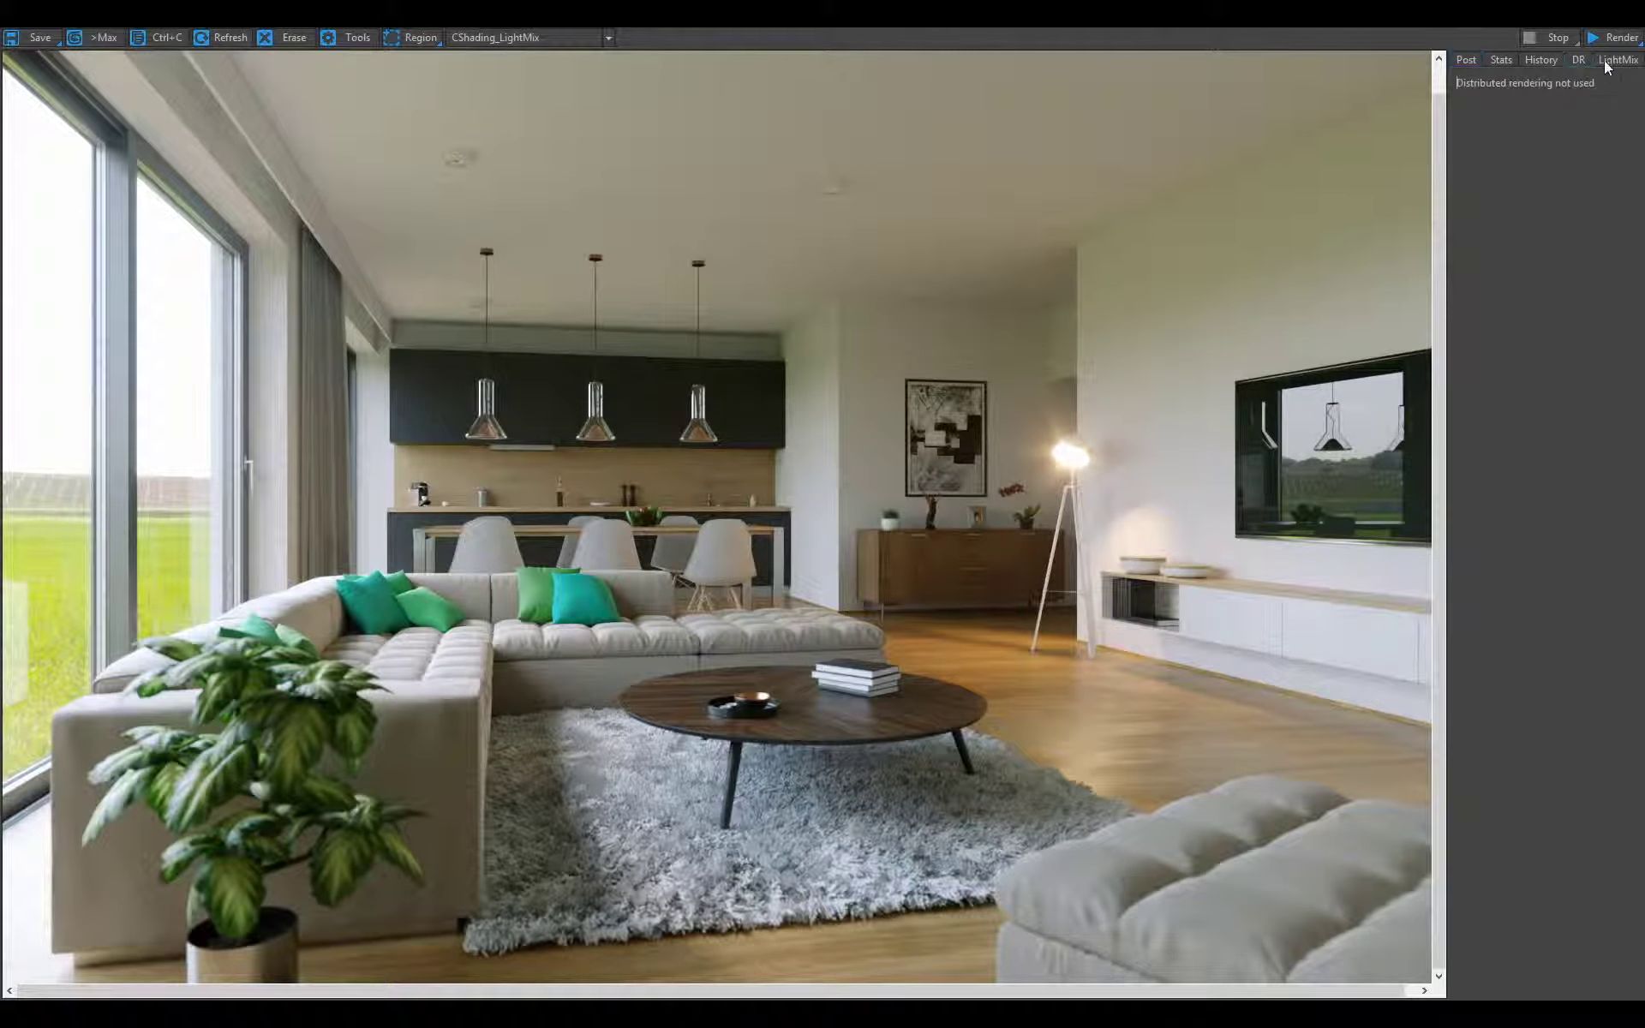
text(0)
key(shift+Tab)
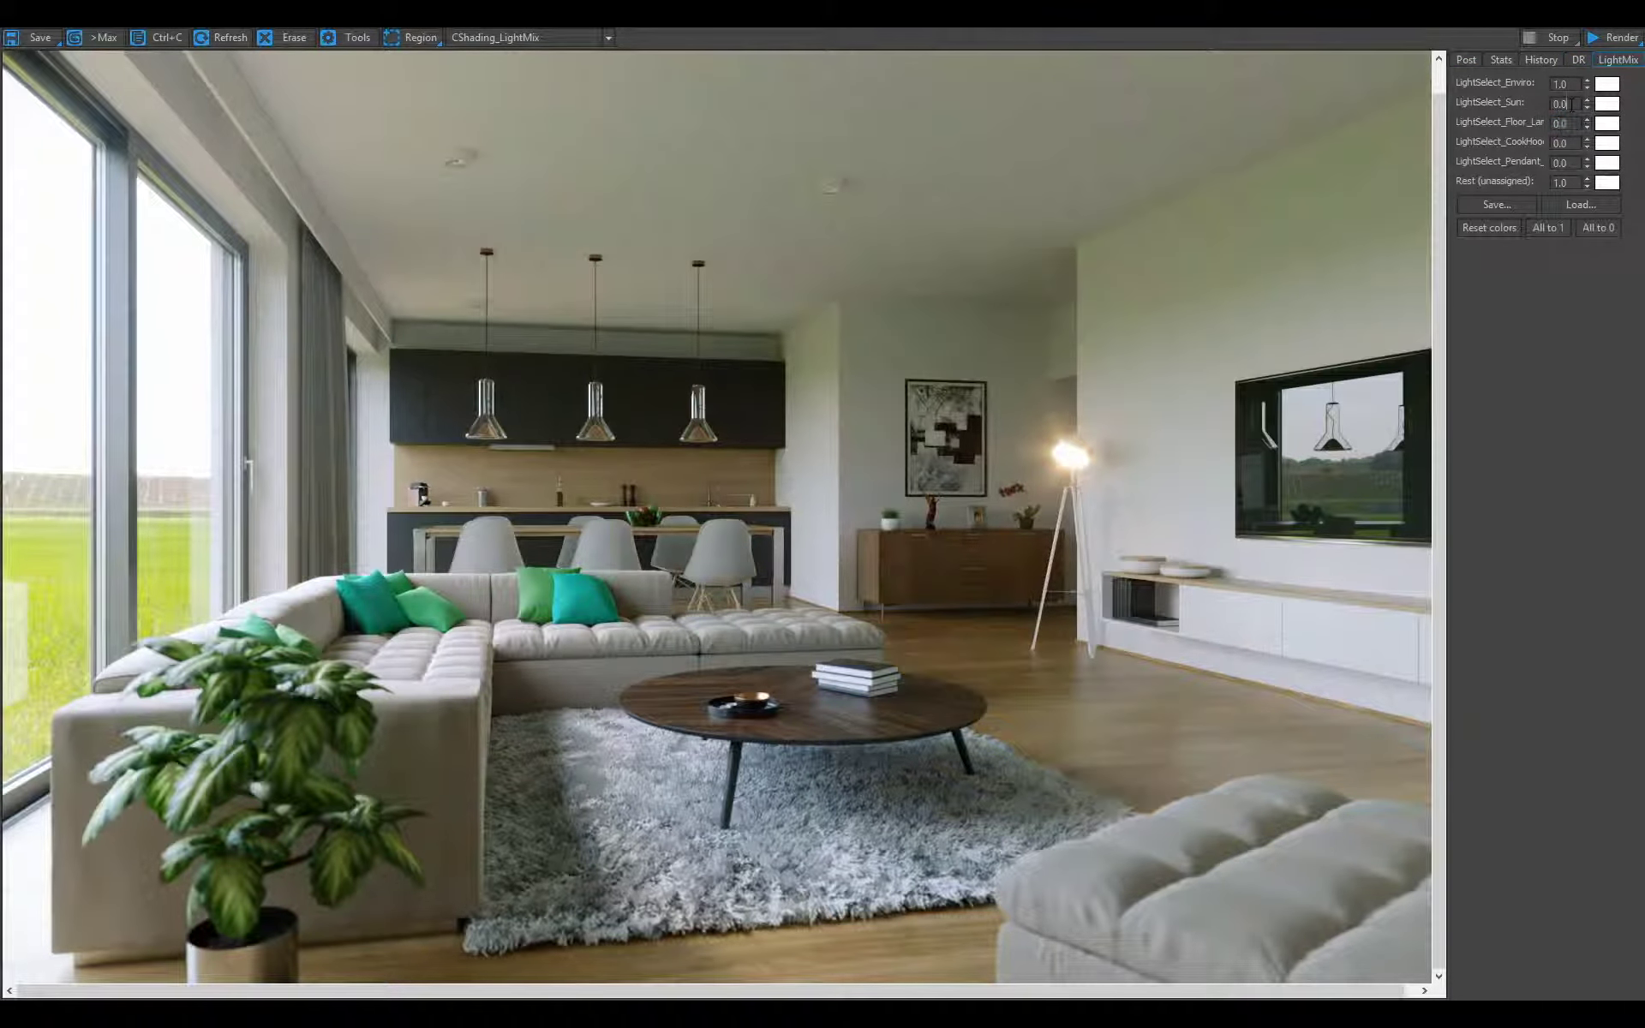
text(1)
key(Return)
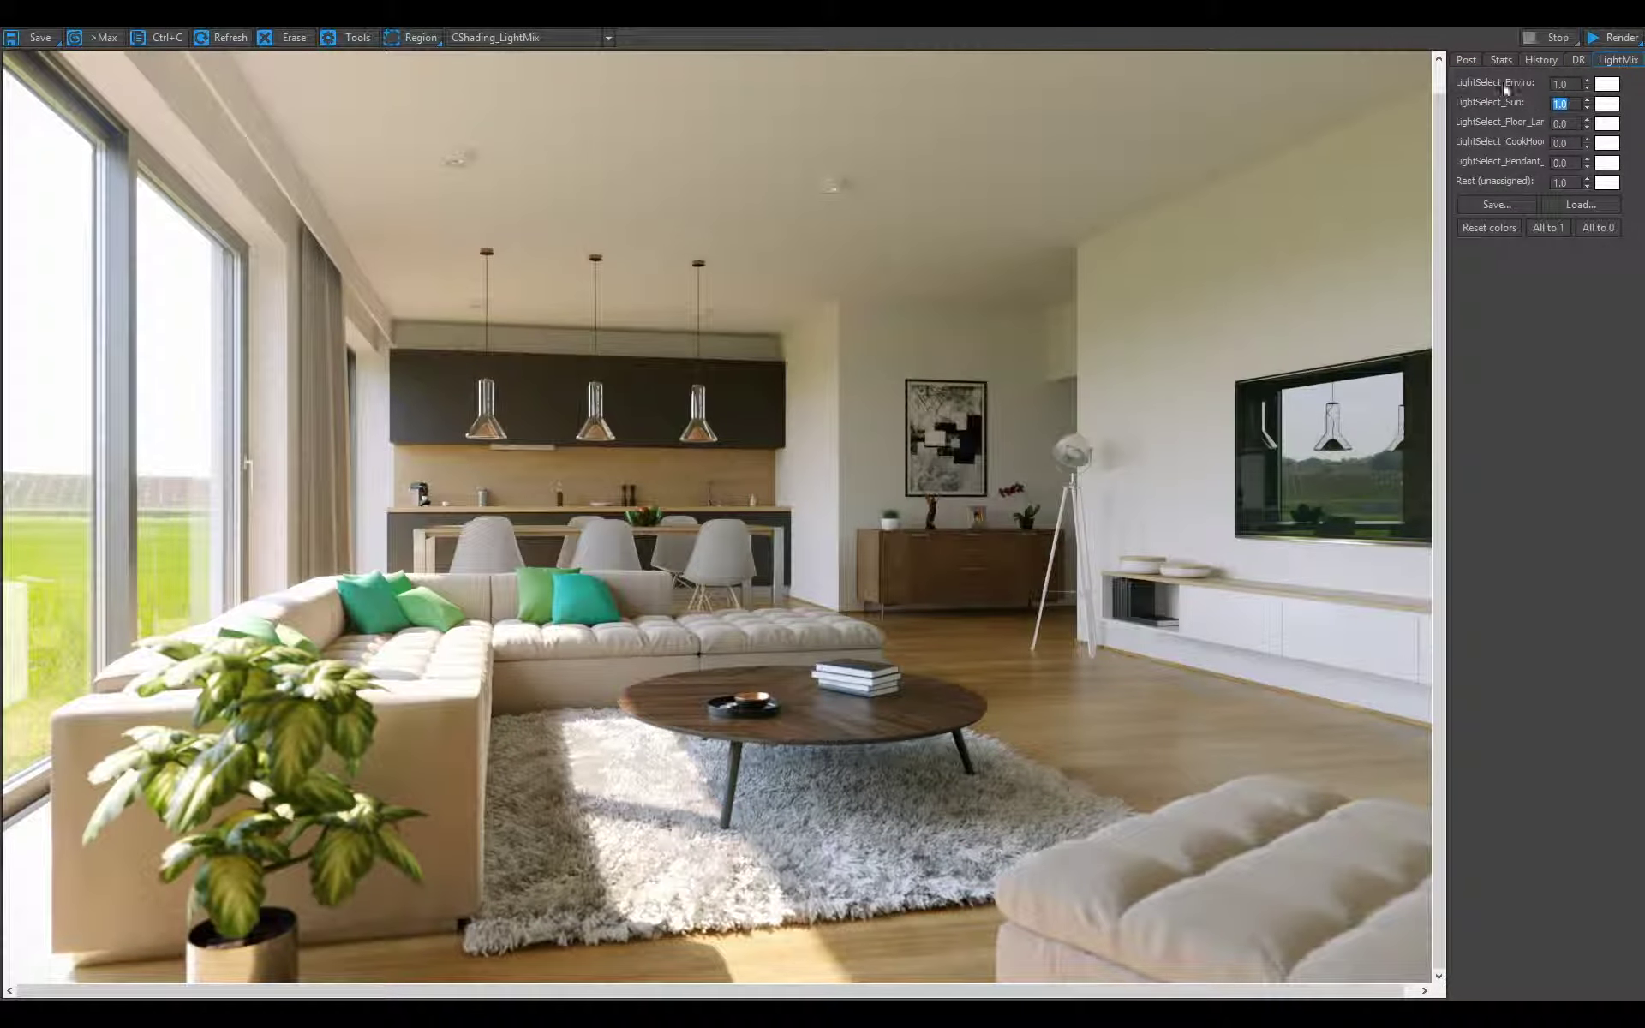
- Save the image with bloom and glare over the existing Daylight.jpg
click(1466, 59)
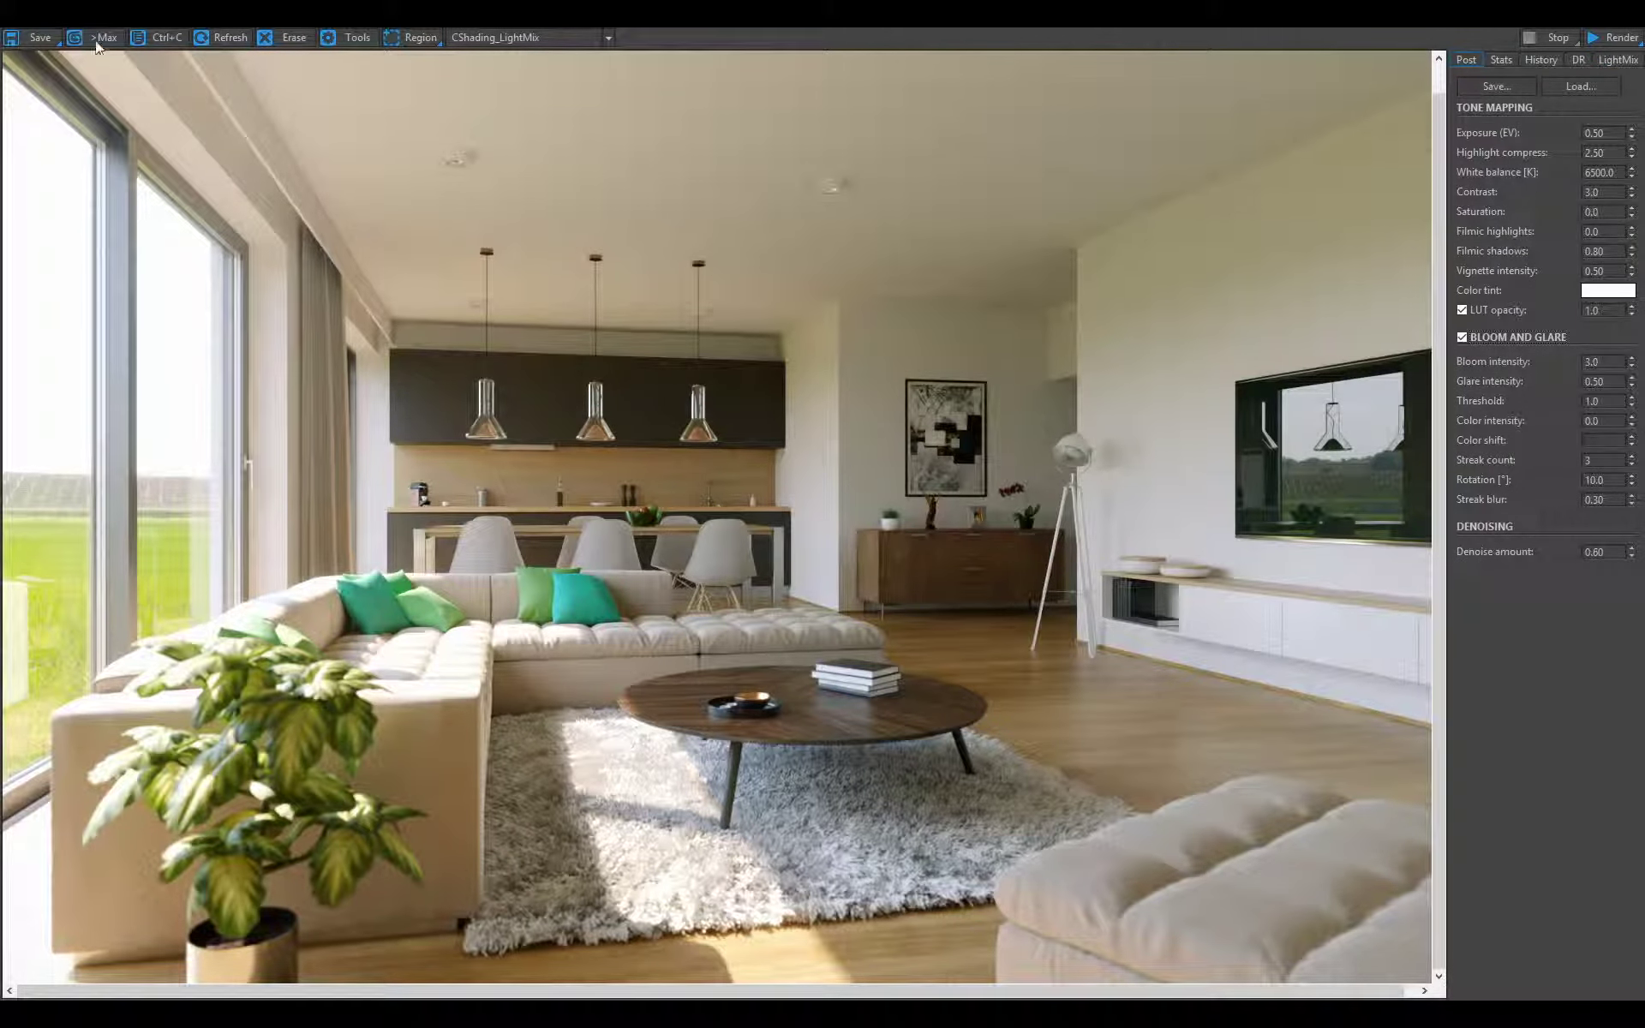
click(47, 46)
double_click(149, 154)
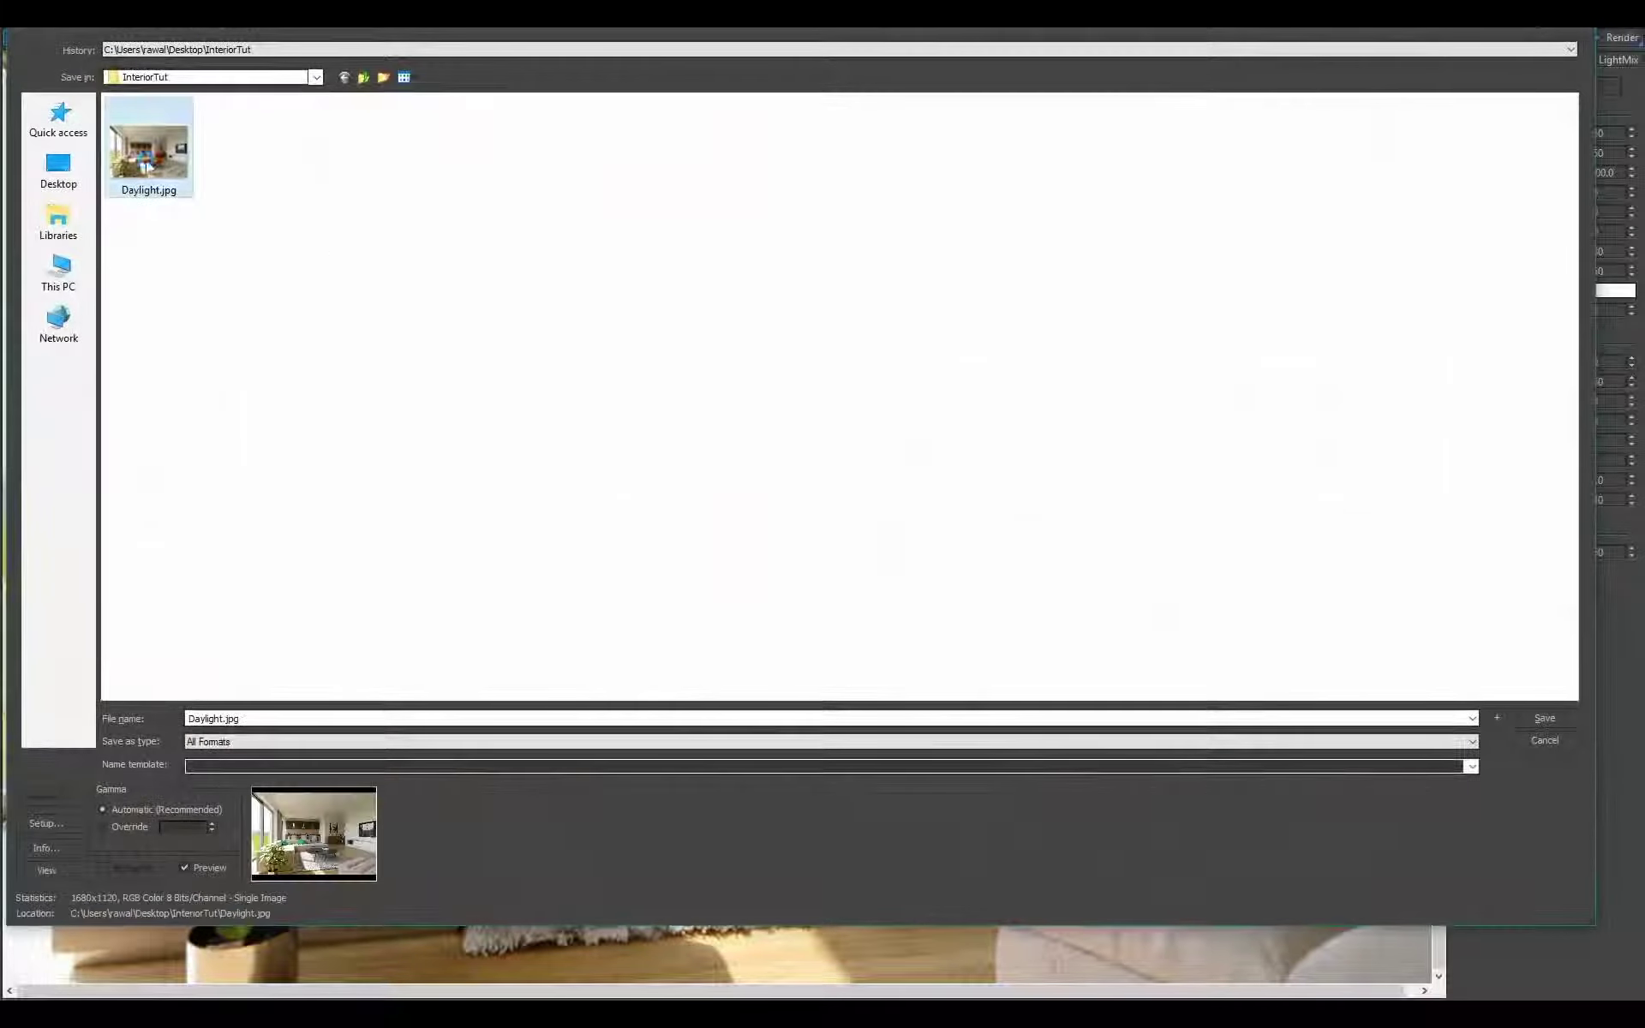
click(916, 581)
click(759, 572)
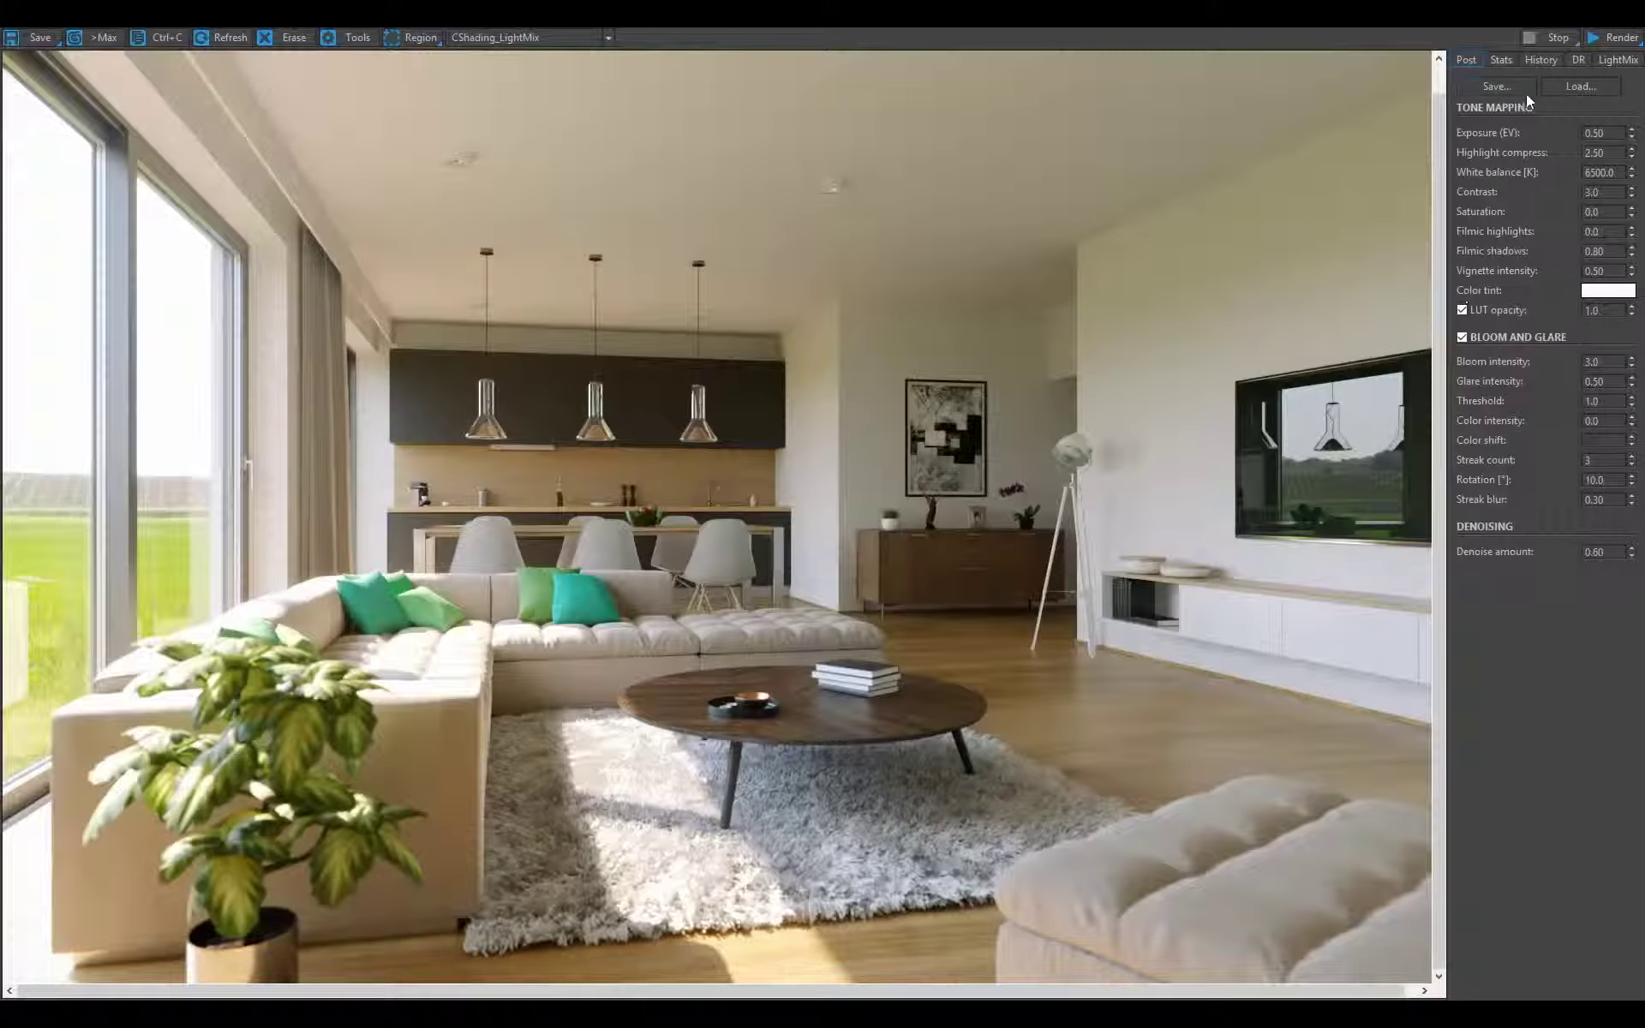
- Set the sun intensity to 0 and the floor lamp to 1 in LightMix, then check the room
click(1611, 60)
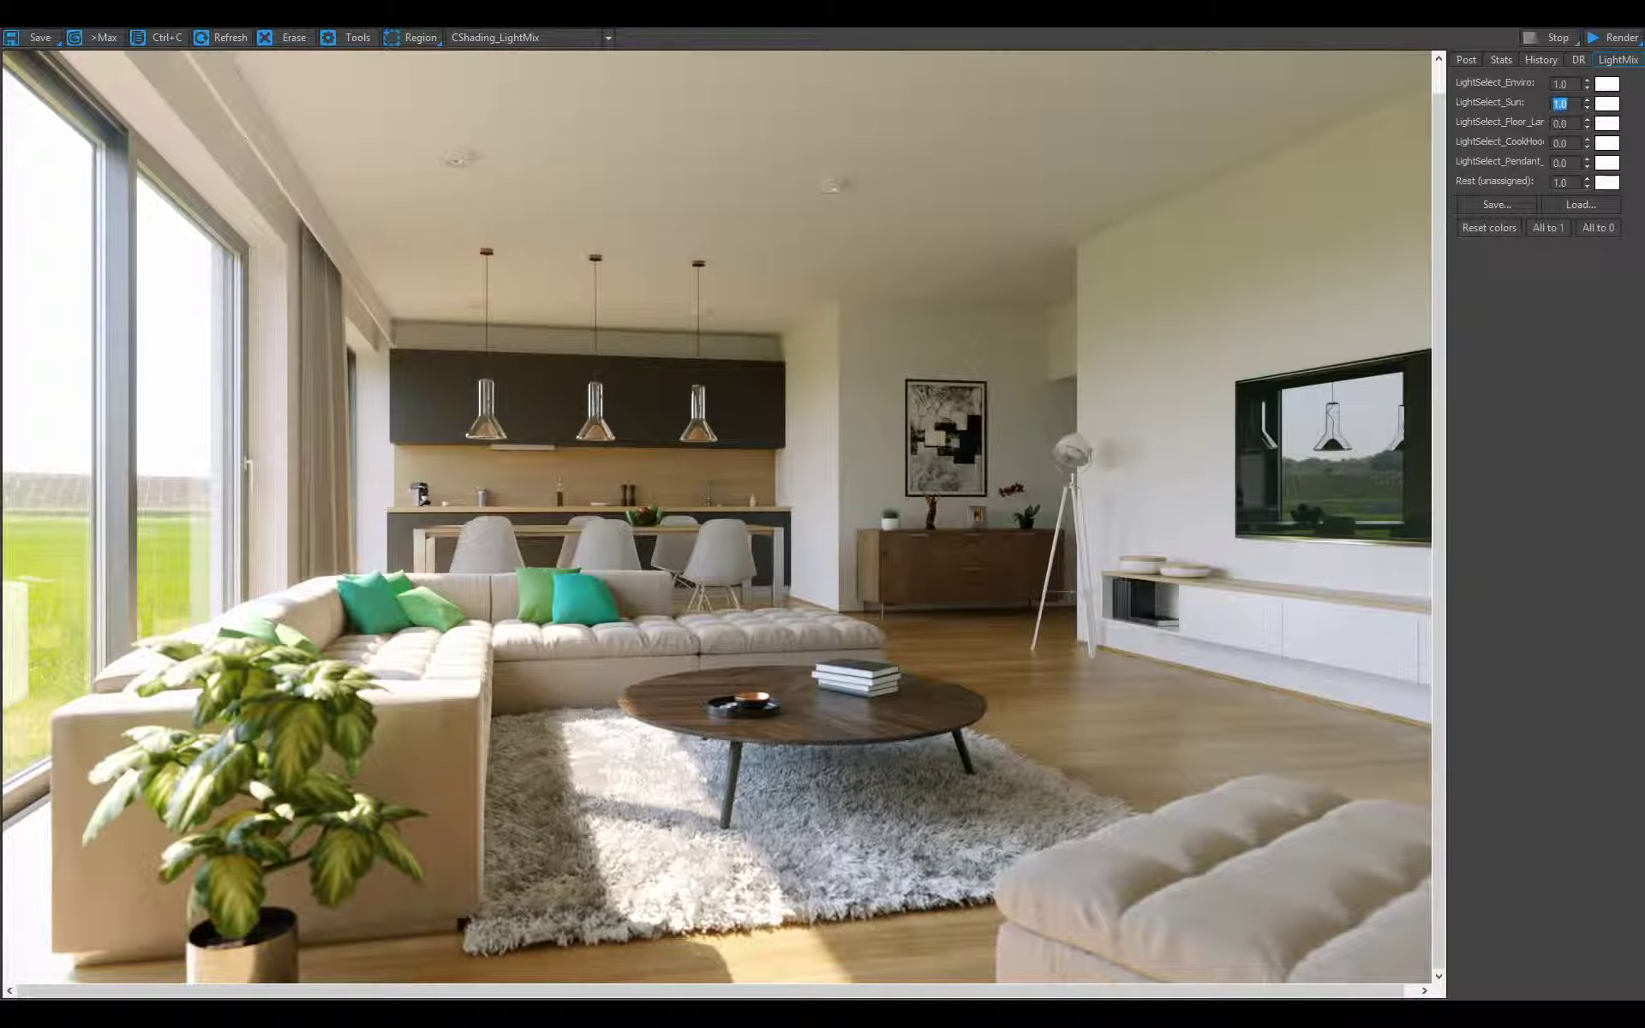
key(Return)
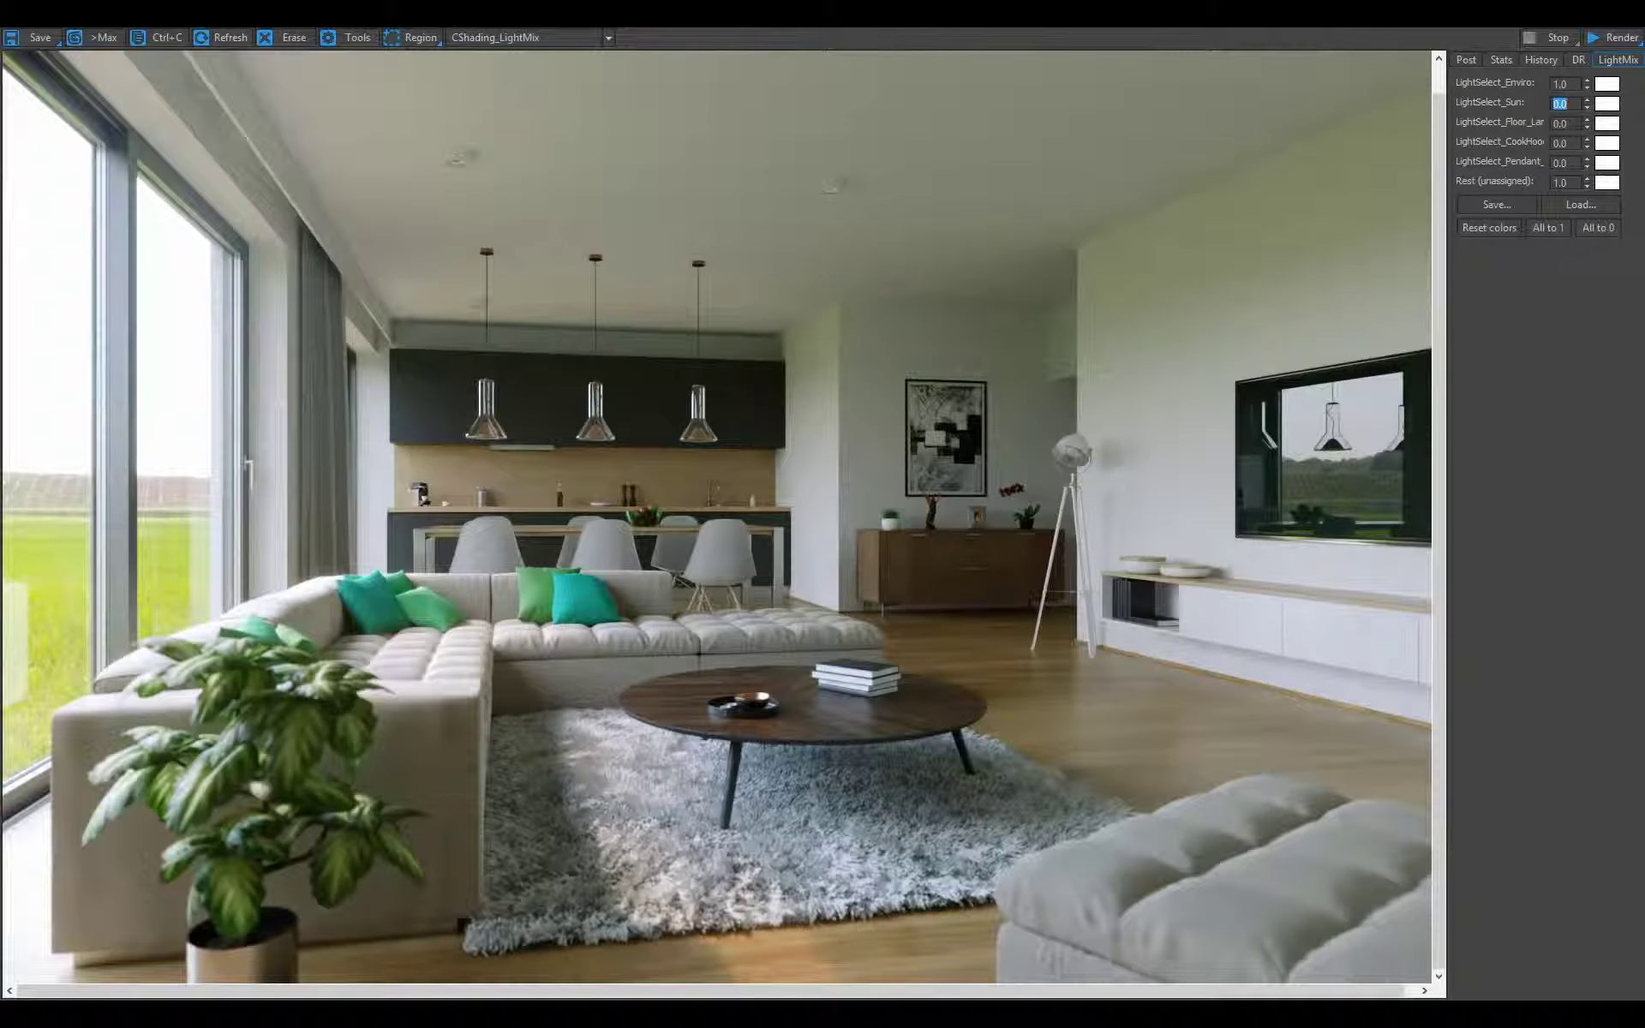
key(Return)
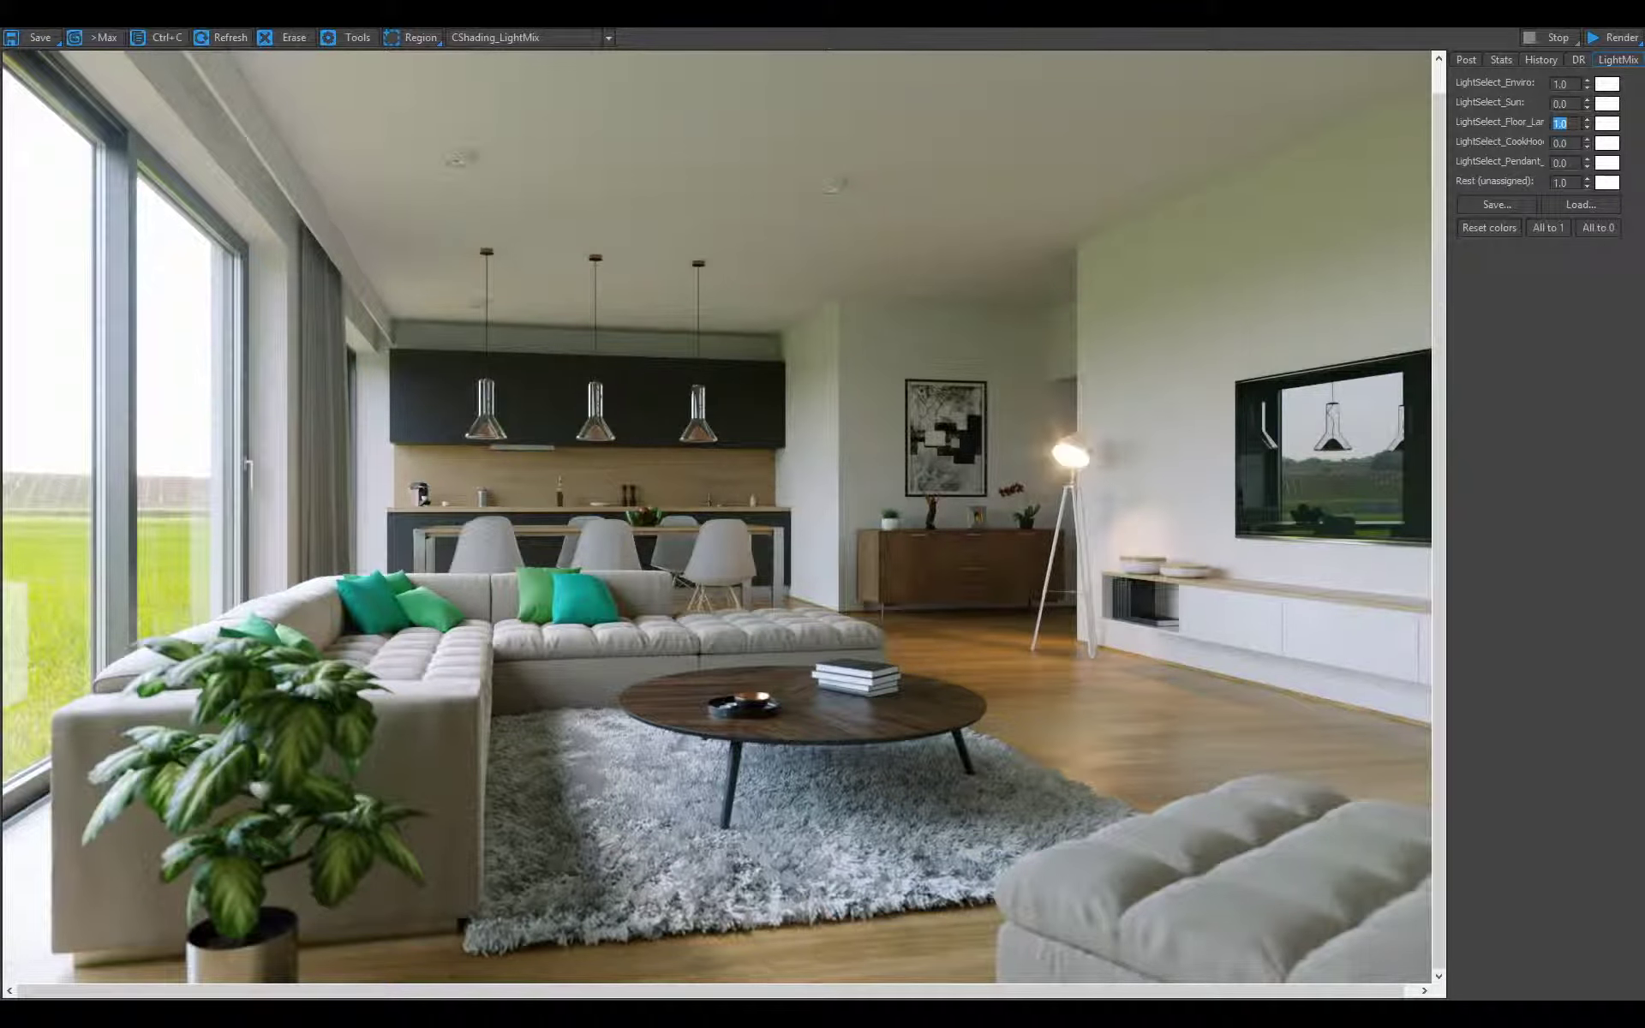
scroll(1073, 462, up, 2)
scroll(1073, 463, down, 3)
click(1501, 59)
click(1616, 59)
- Tint the environment light pale cyan-blue, about RGB 188, 235, 255
click(1607, 86)
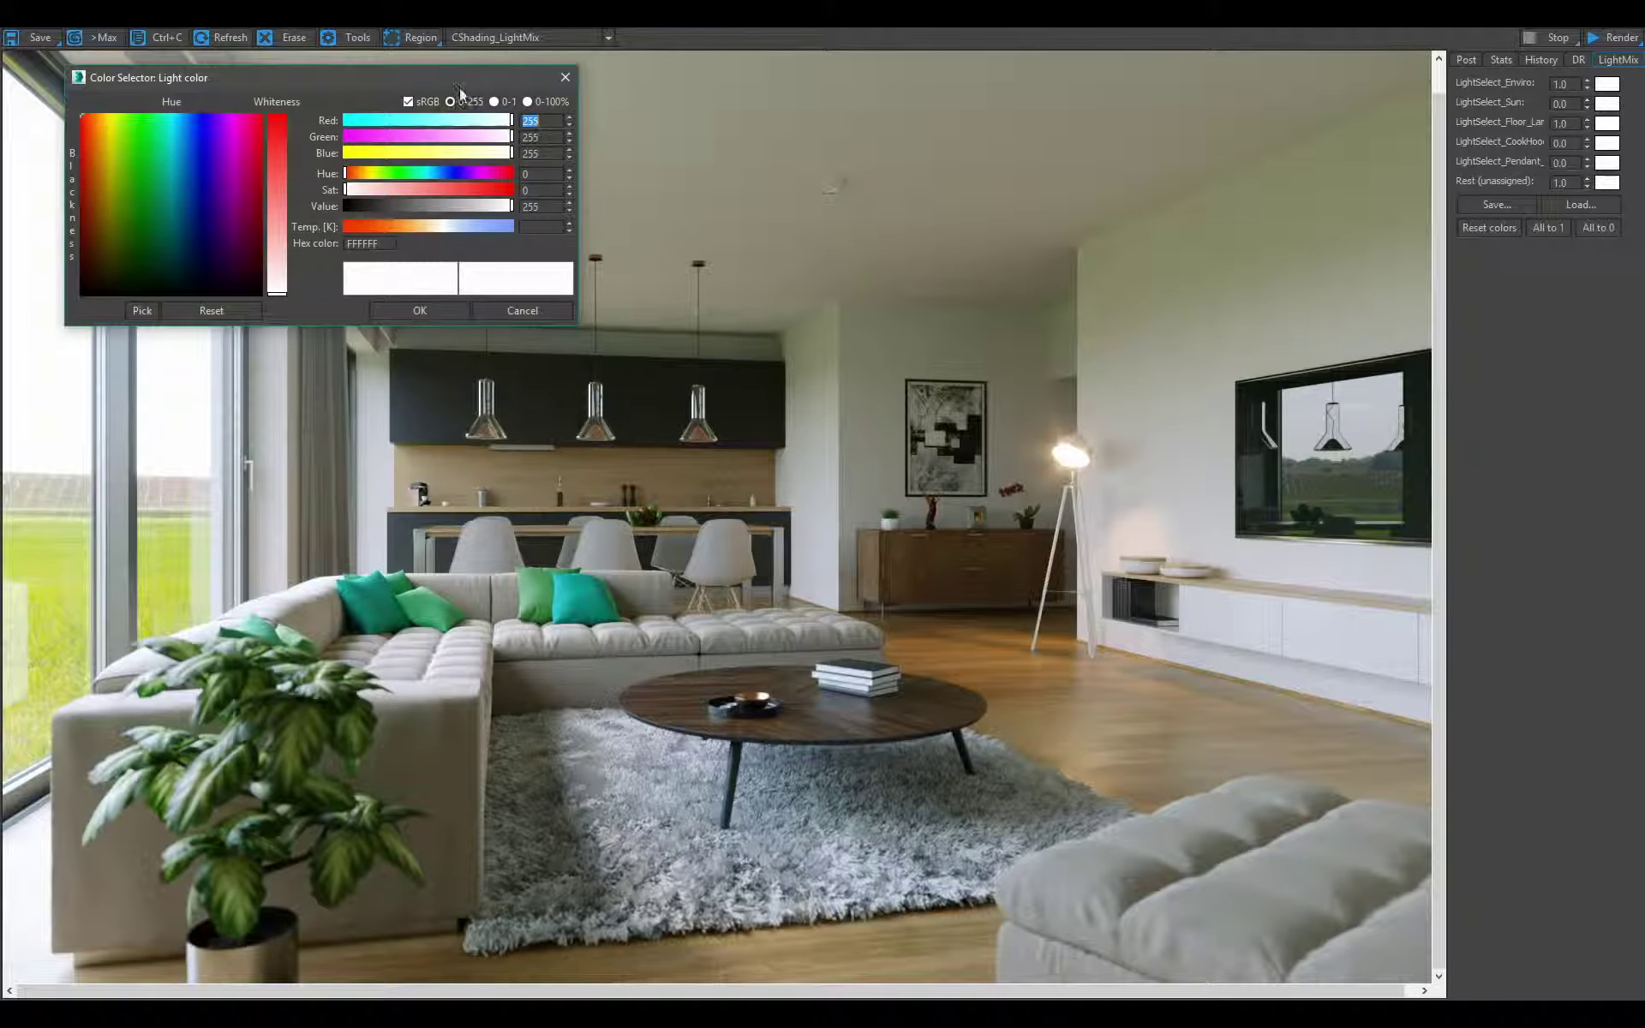
drag(422, 72, 640, 510)
drag(671, 661, 681, 656)
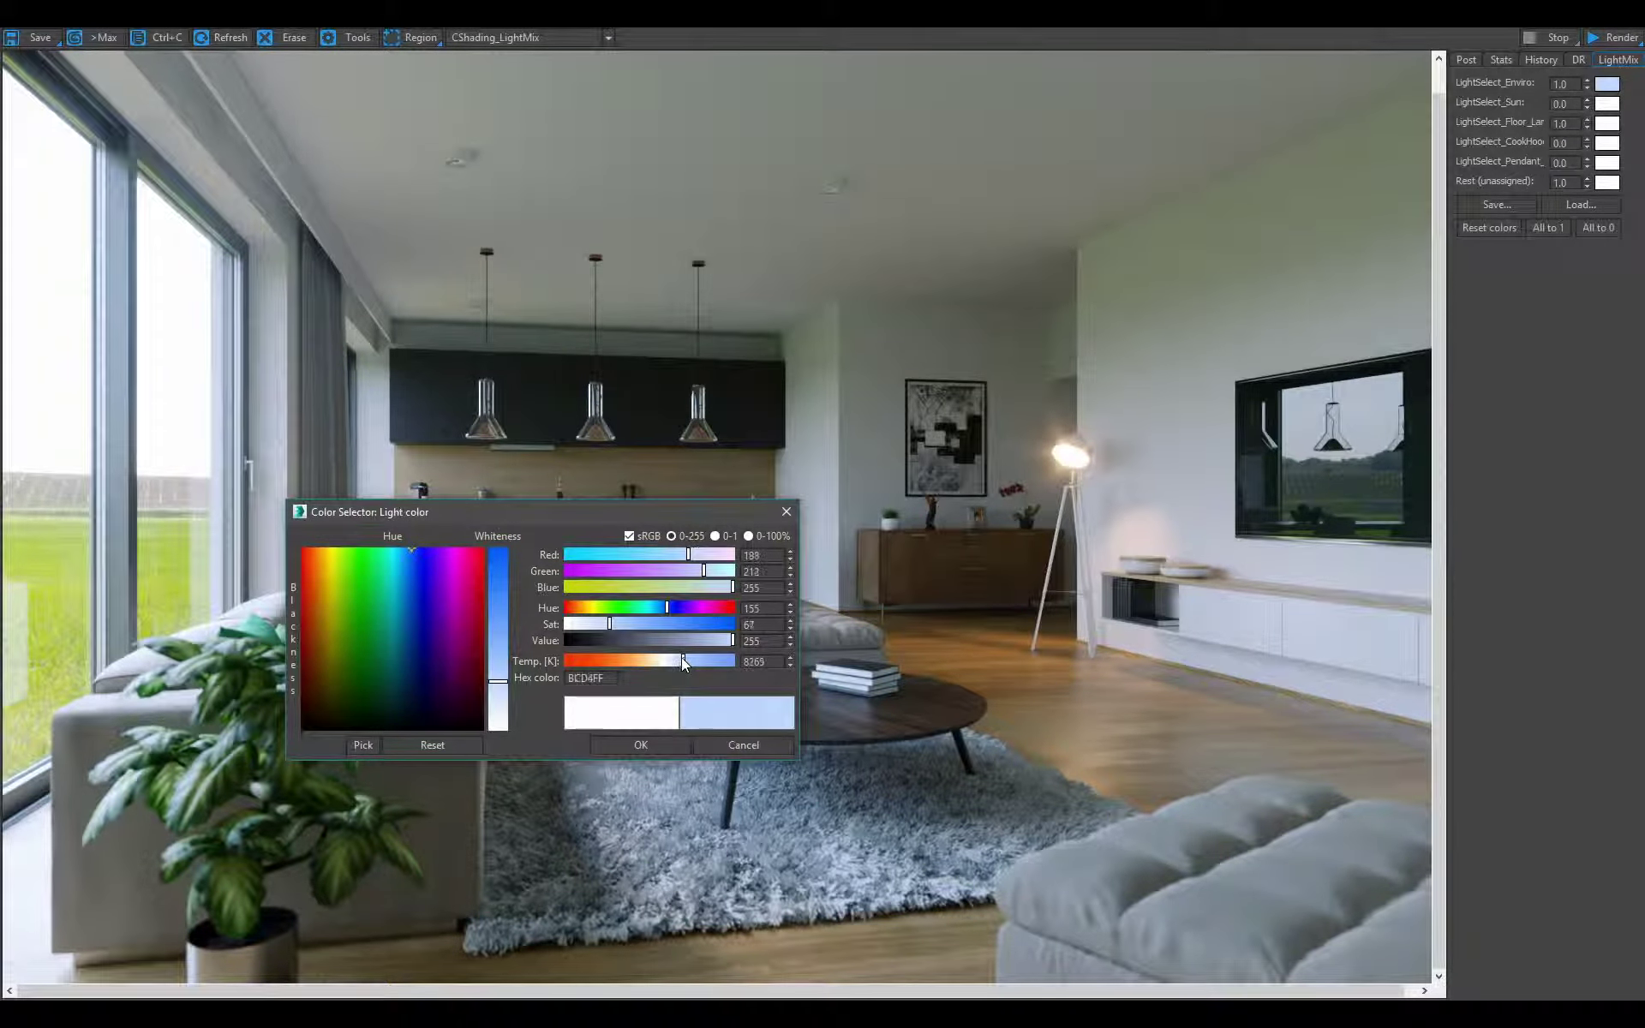
drag(666, 604, 656, 608)
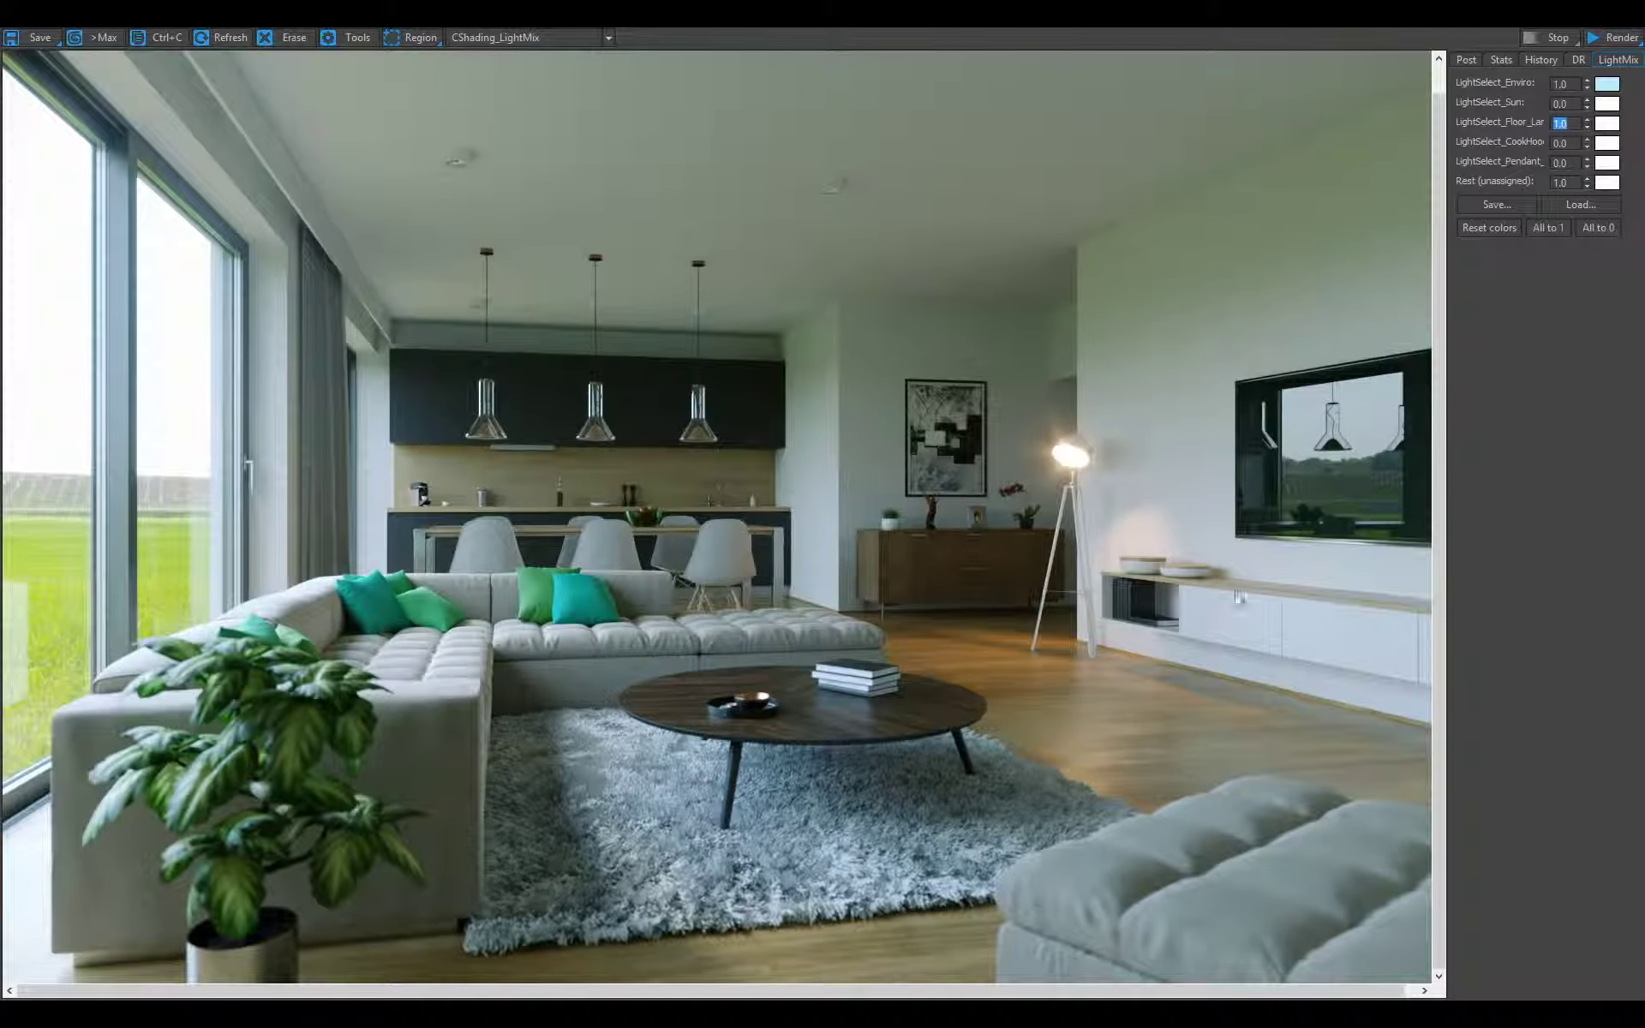
- Save the overcast variation as Stormy.jpg in the InteriorTut folder
click(36, 38)
text(St)
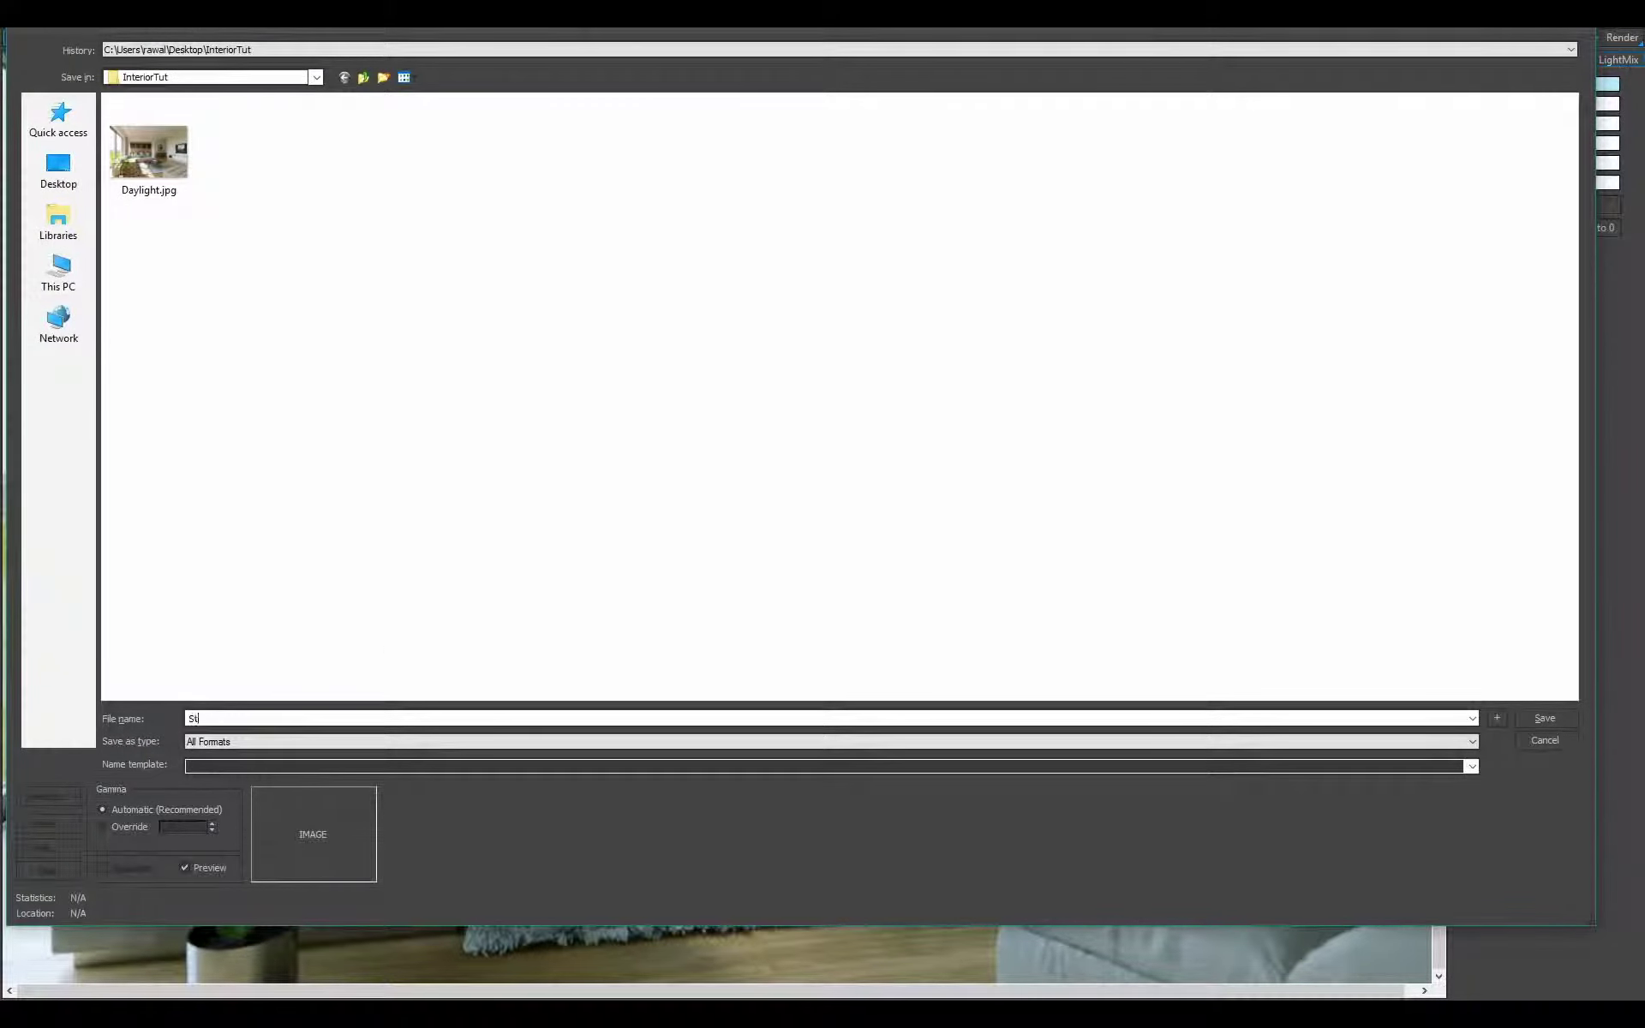
text(ormy.jpg)
key(Return)
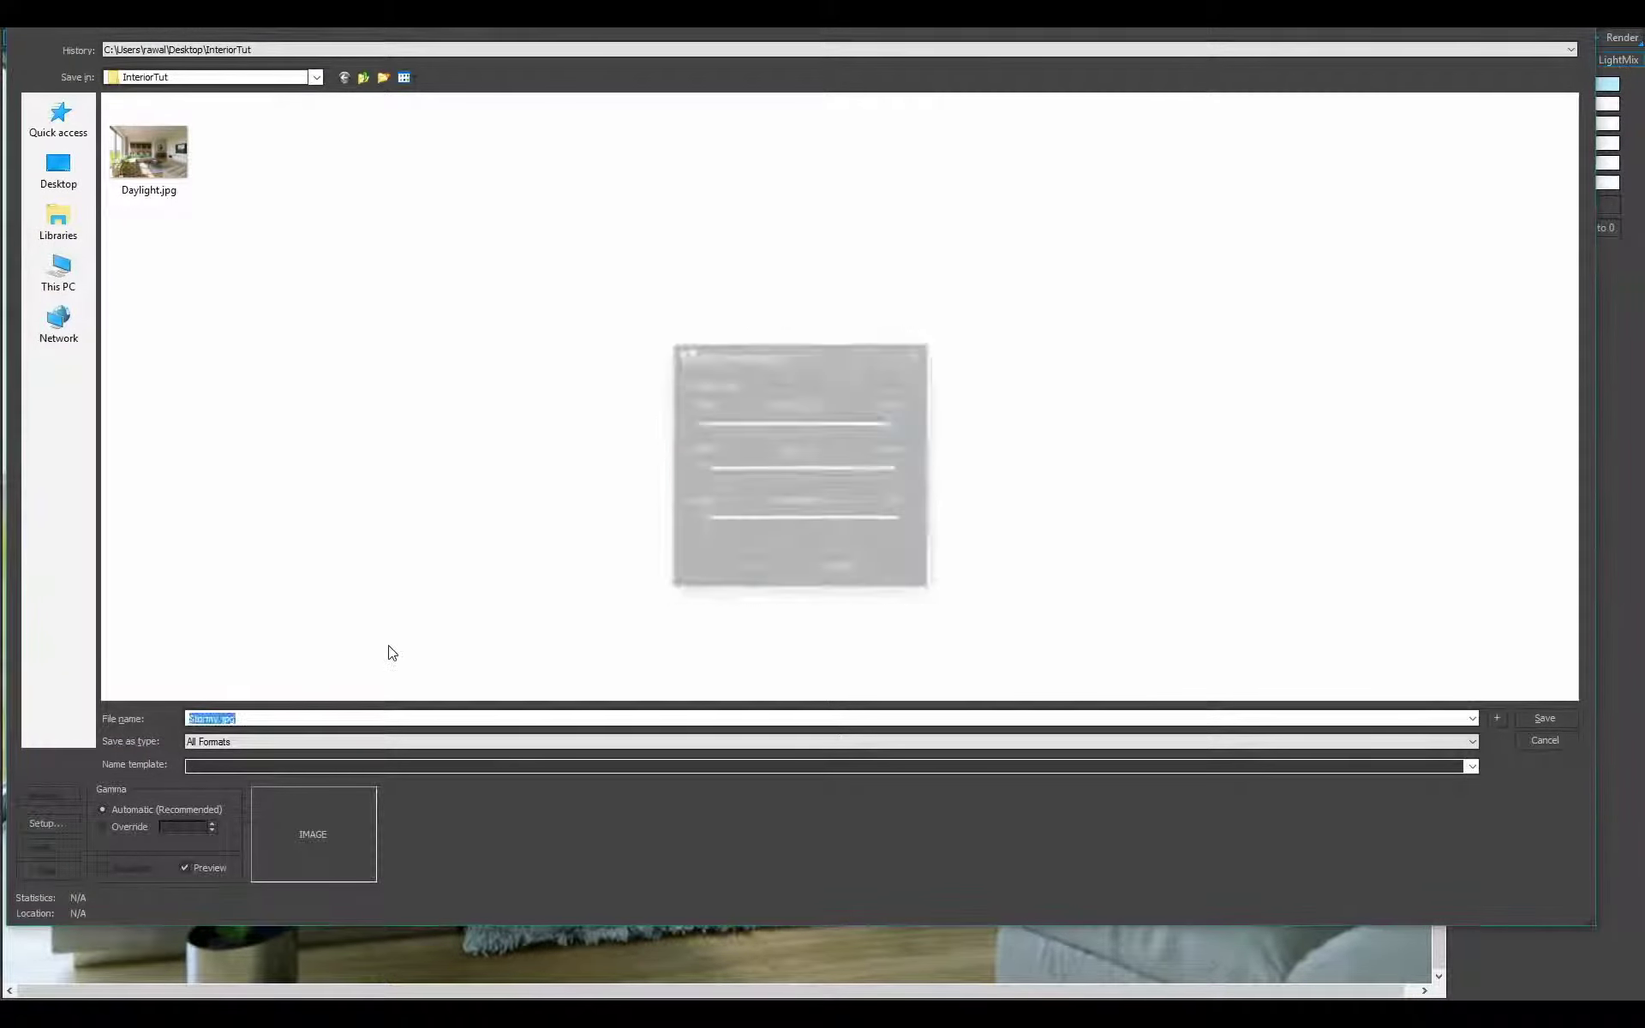
key(Return)
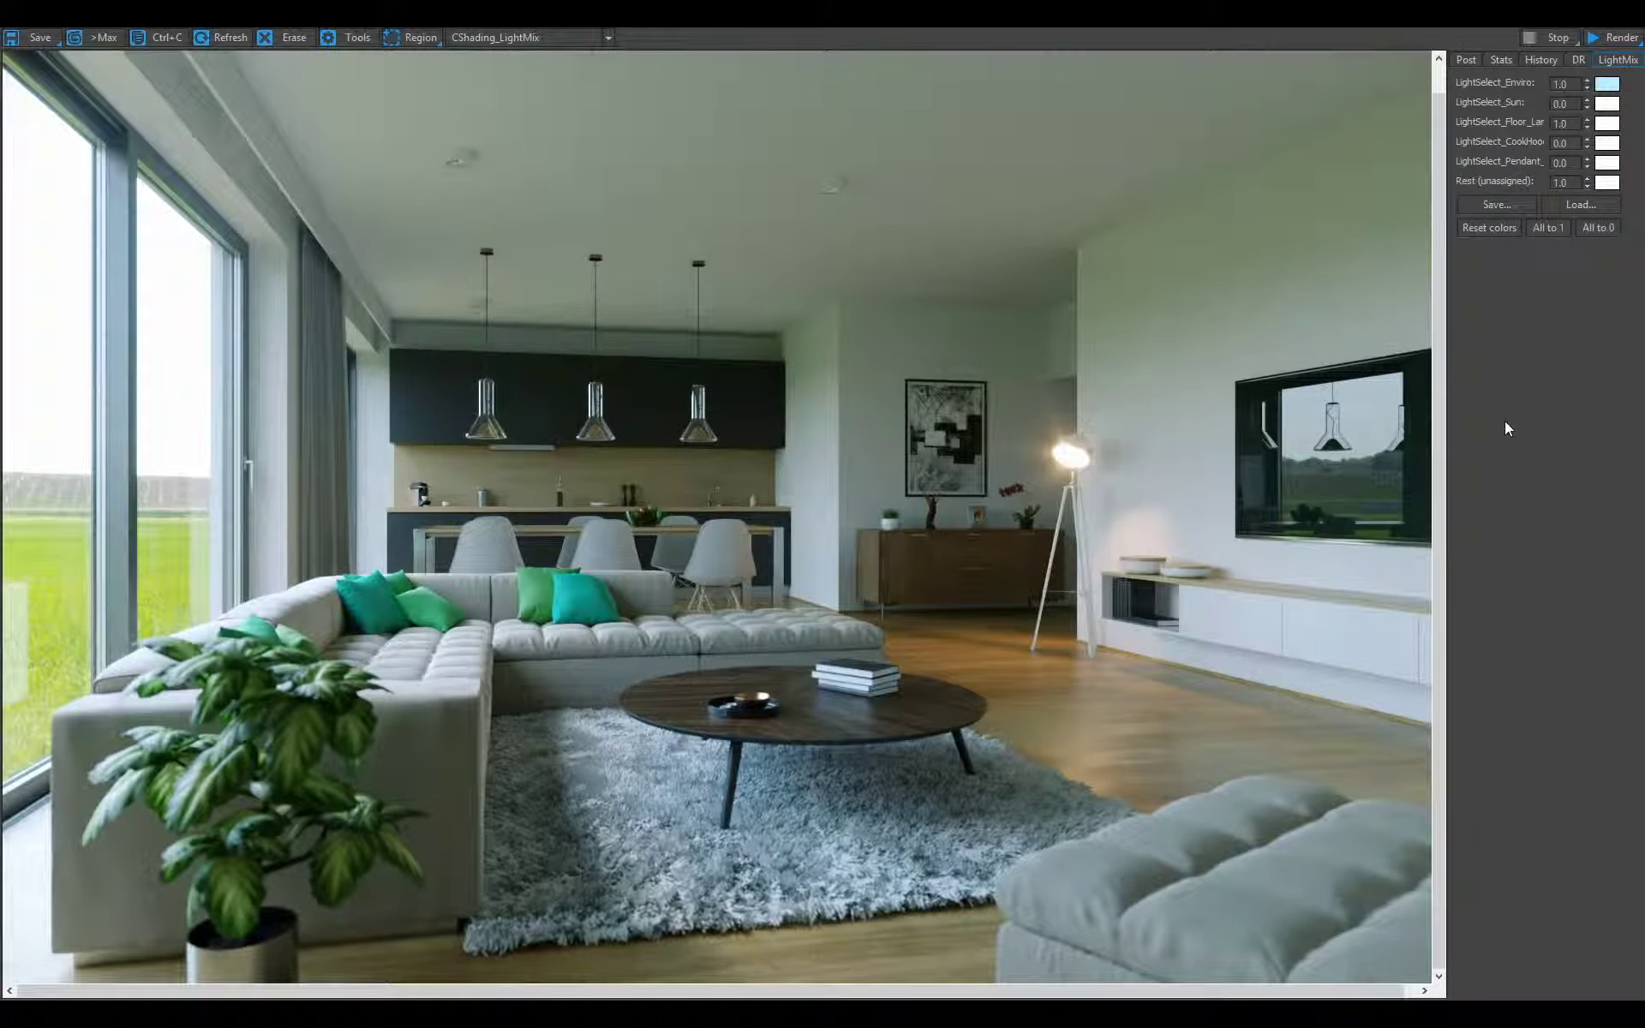
- Change the environment light to a stronger blue by clearing its cyan tint and raising its color temperature
click(1607, 83)
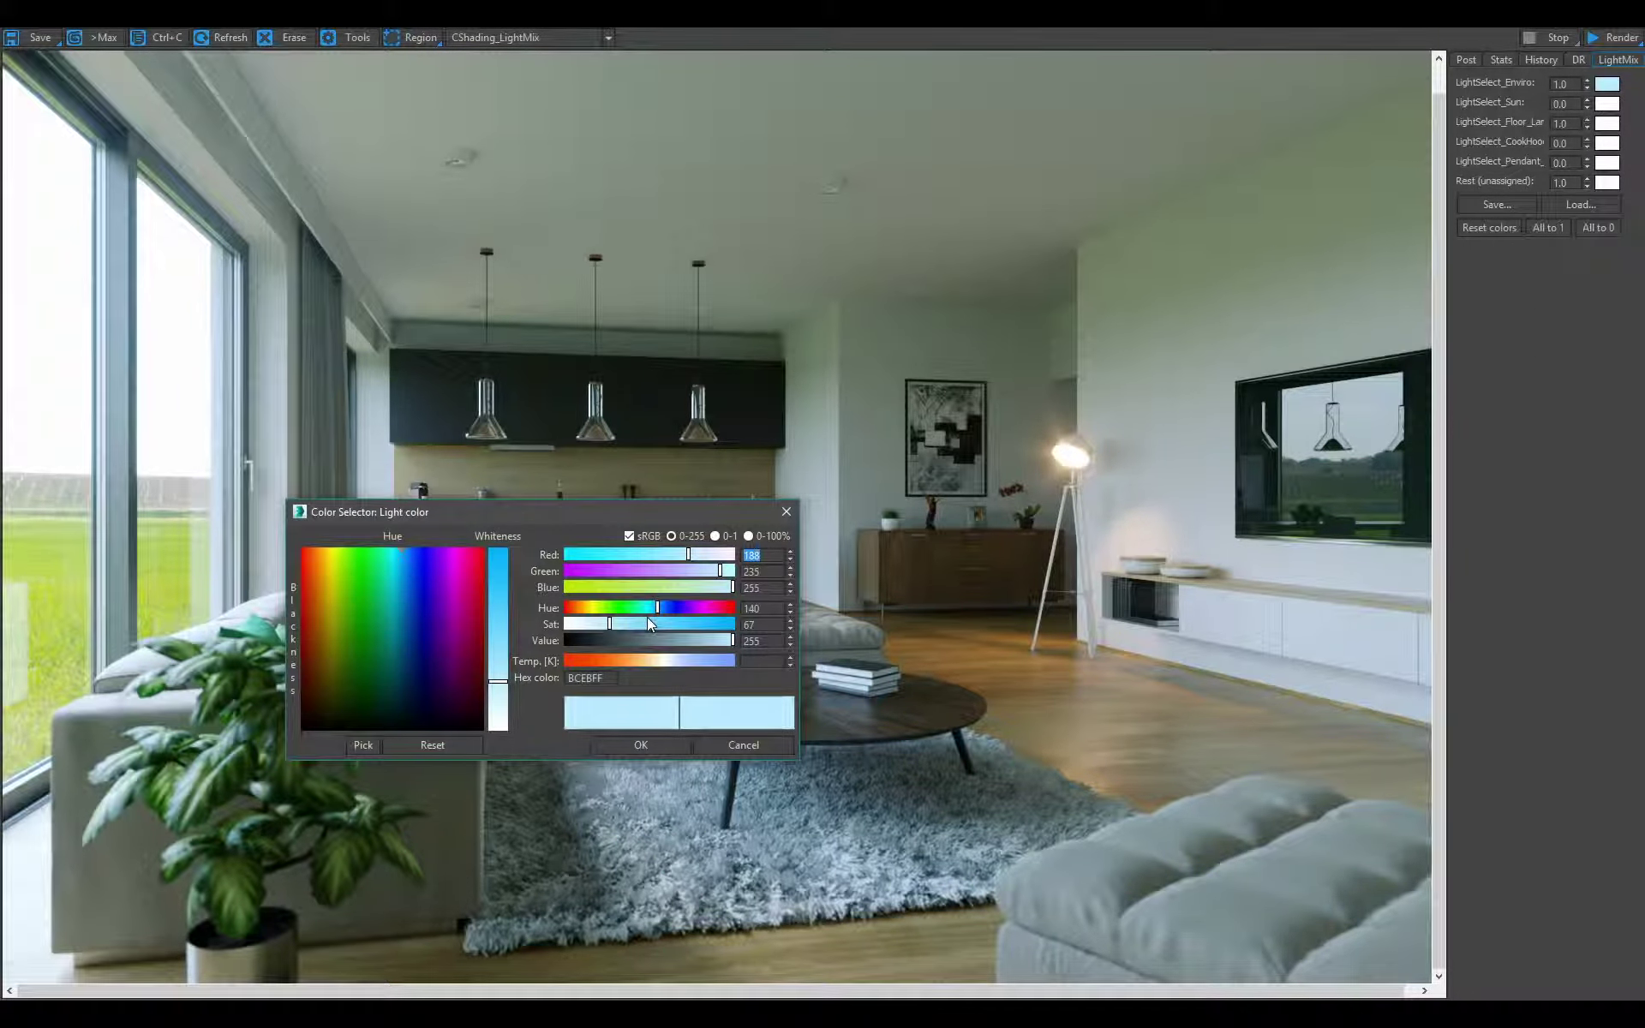
drag(705, 626, 497, 608)
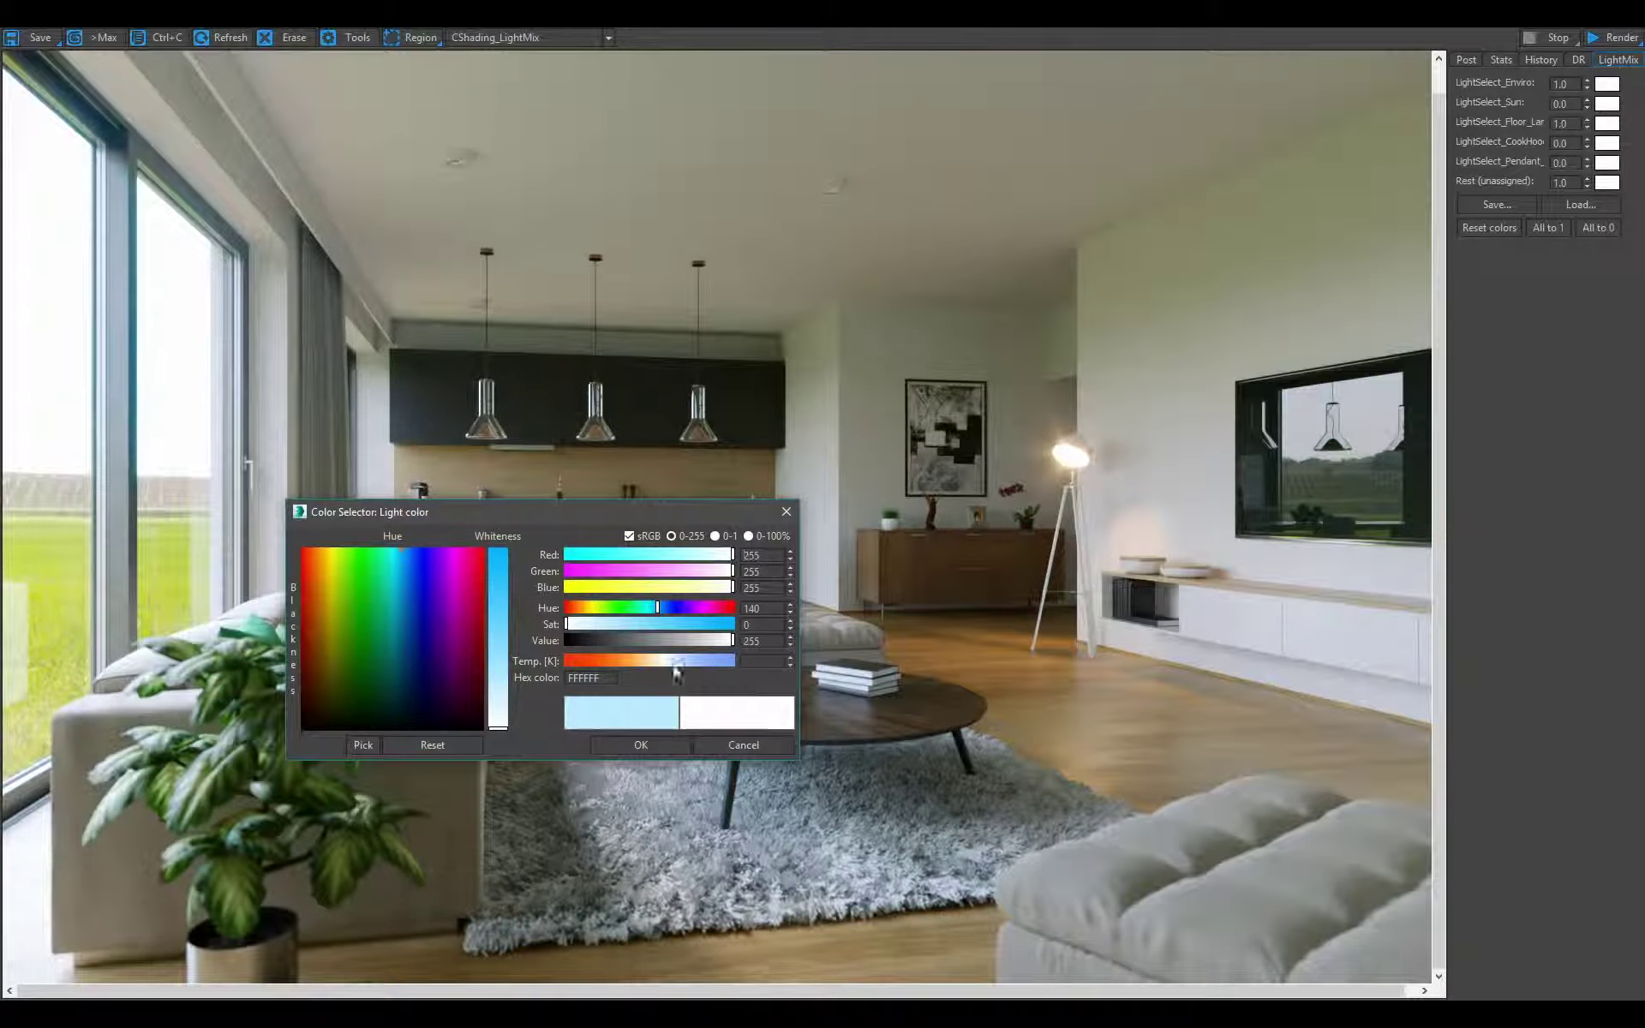
click(676, 662)
drag(676, 661, 726, 660)
click(668, 737)
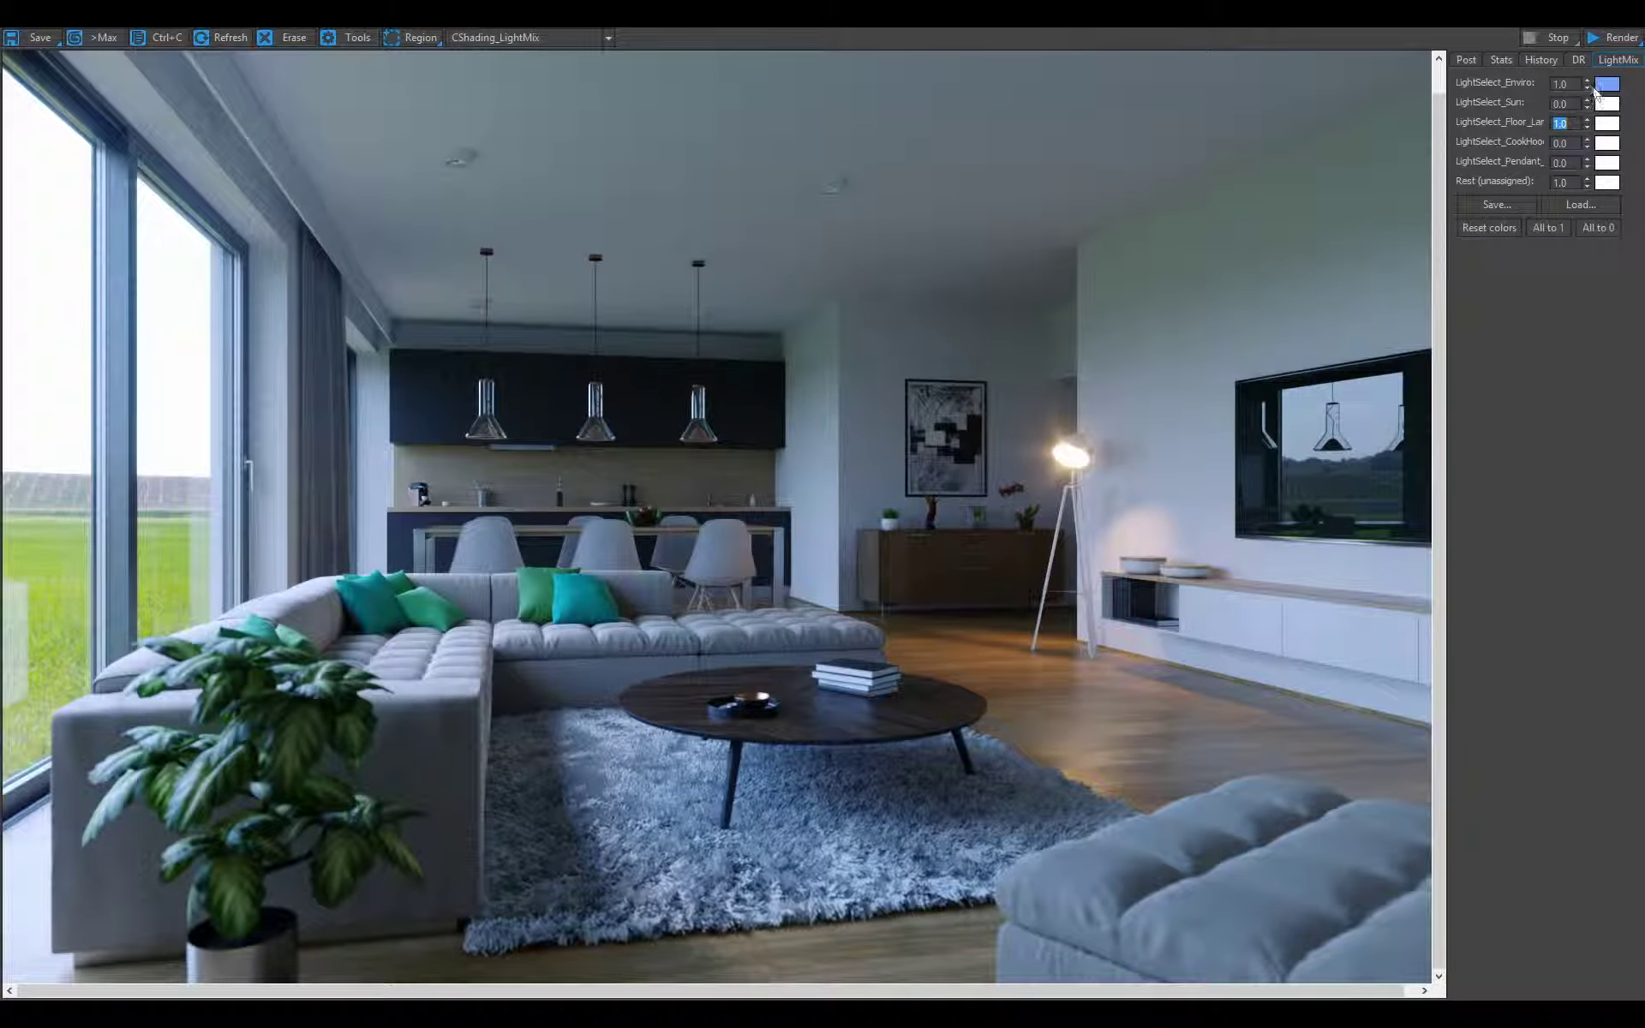
- Lower the environment intensity to 0.20 and set the pendant lights to 1 in LightMix
drag(1589, 86, 1557, 420)
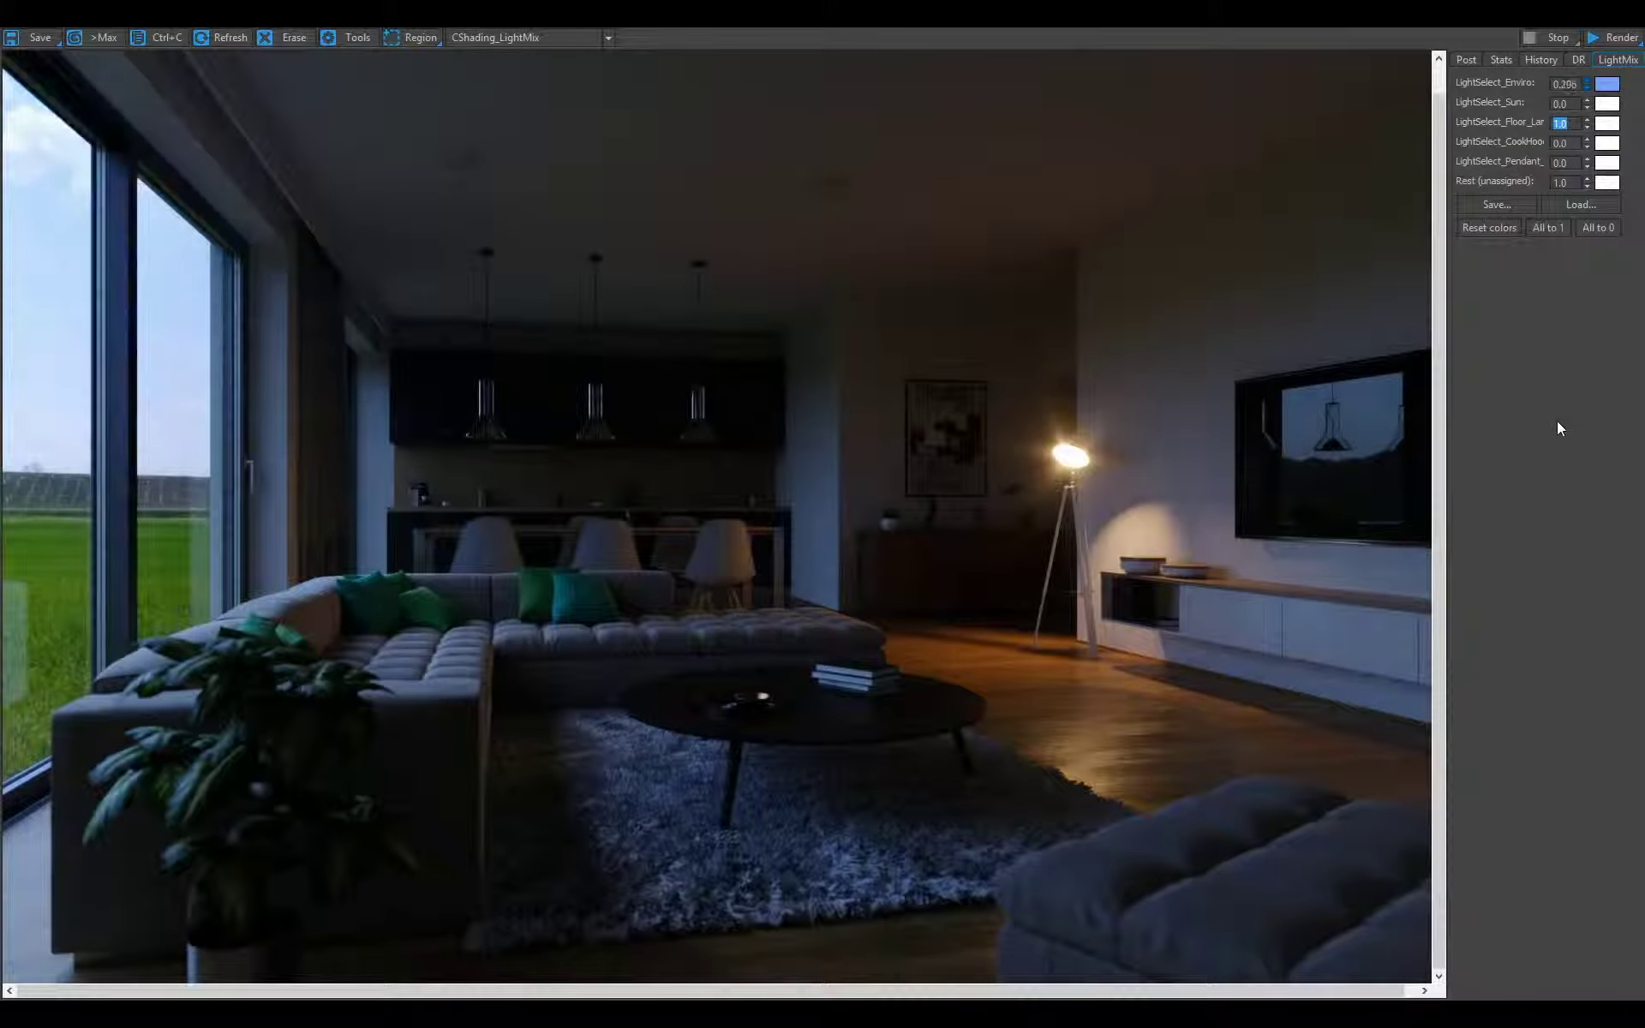
double_click(1568, 86)
text(0.20)
key(Return)
click(1080, 486)
text(1)
key(Return)
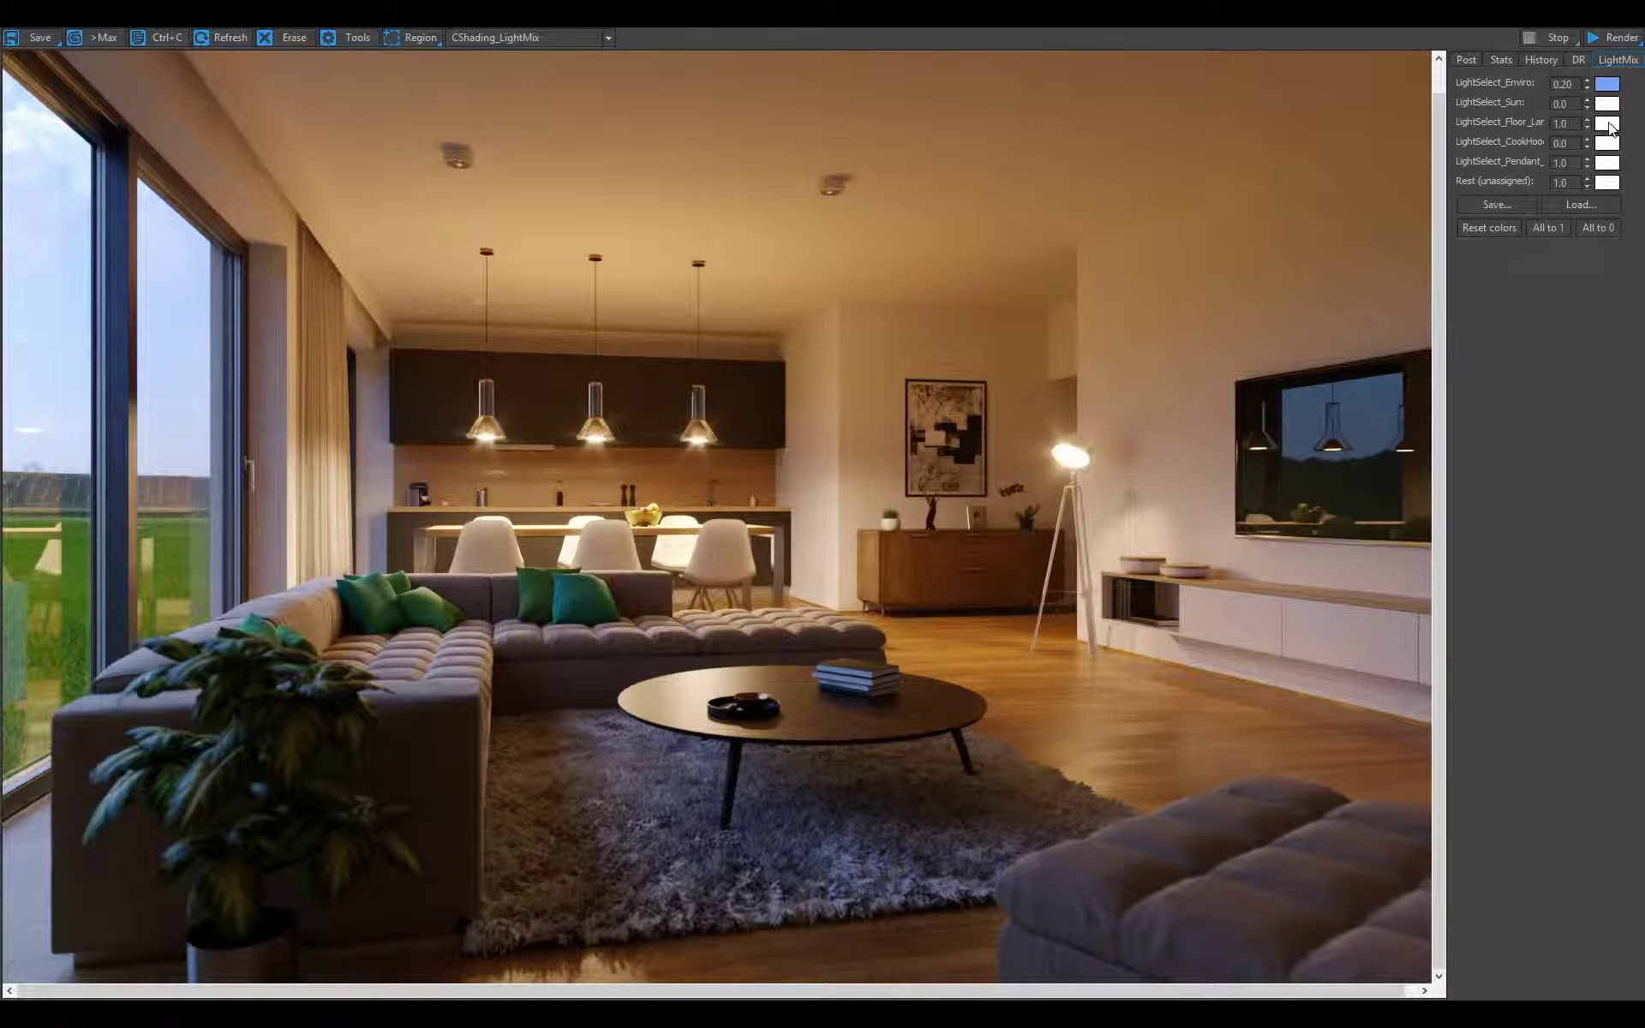
click(1607, 124)
drag(673, 662, 739, 665)
click(758, 744)
- Tint the pendant lights pale blue, AFCAFF, with a cooler color temperature
click(1607, 162)
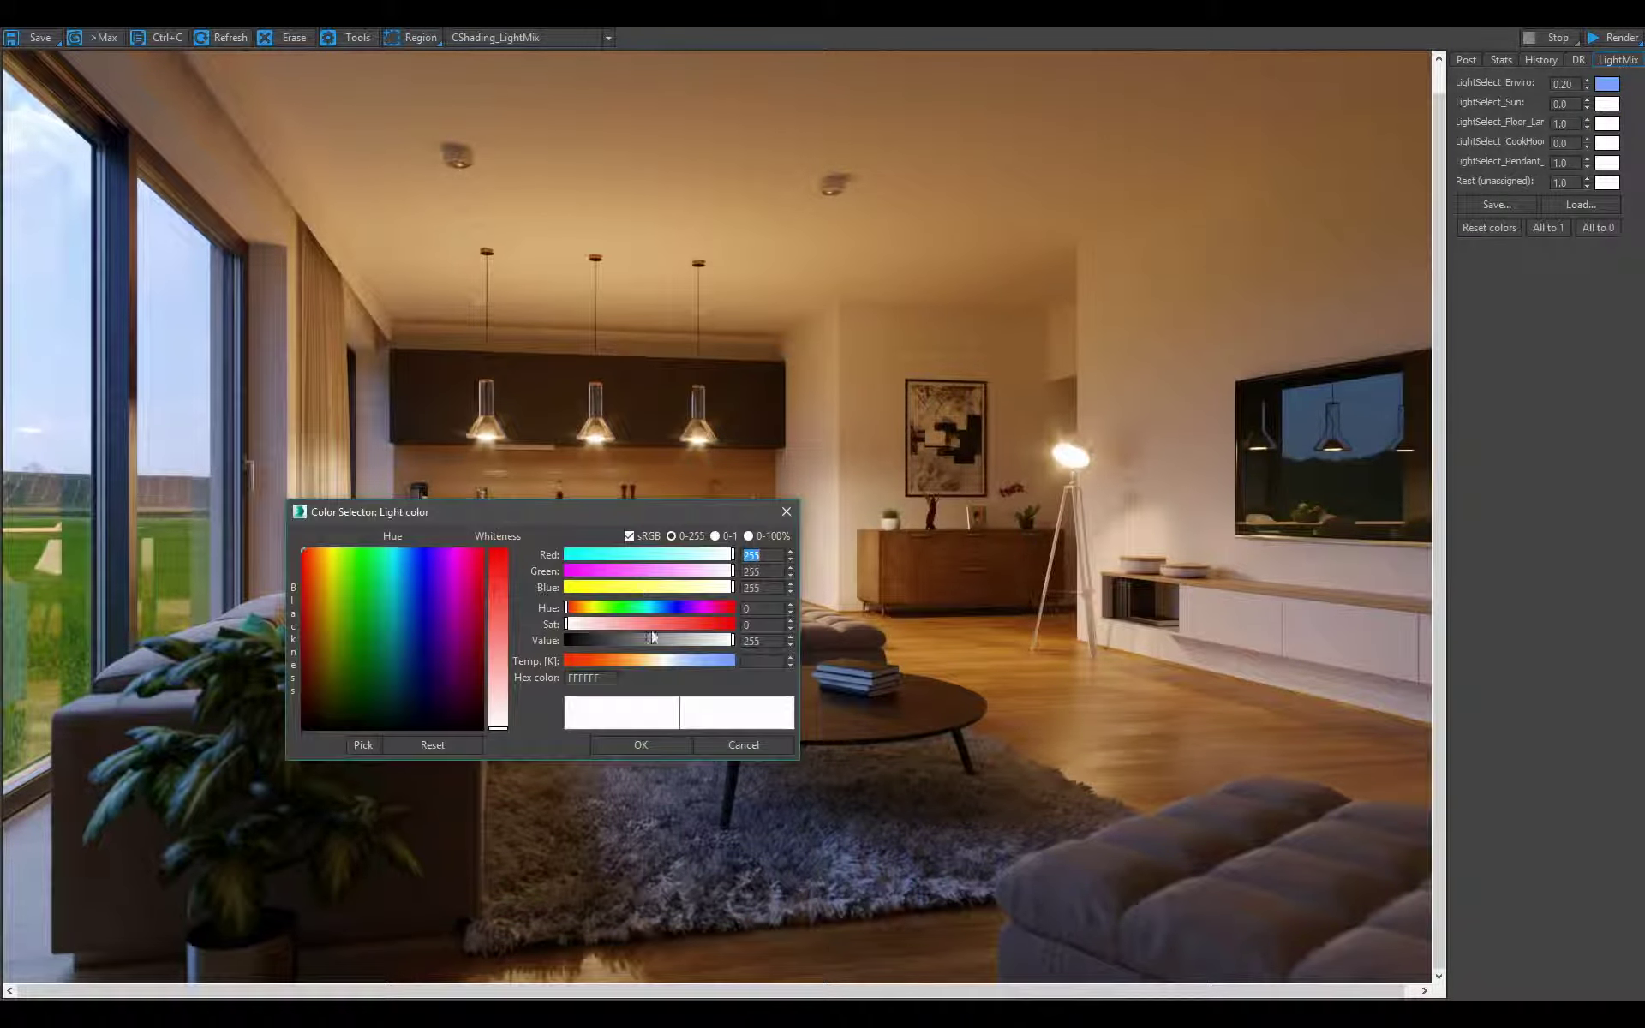
drag(670, 661, 689, 668)
click(649, 751)
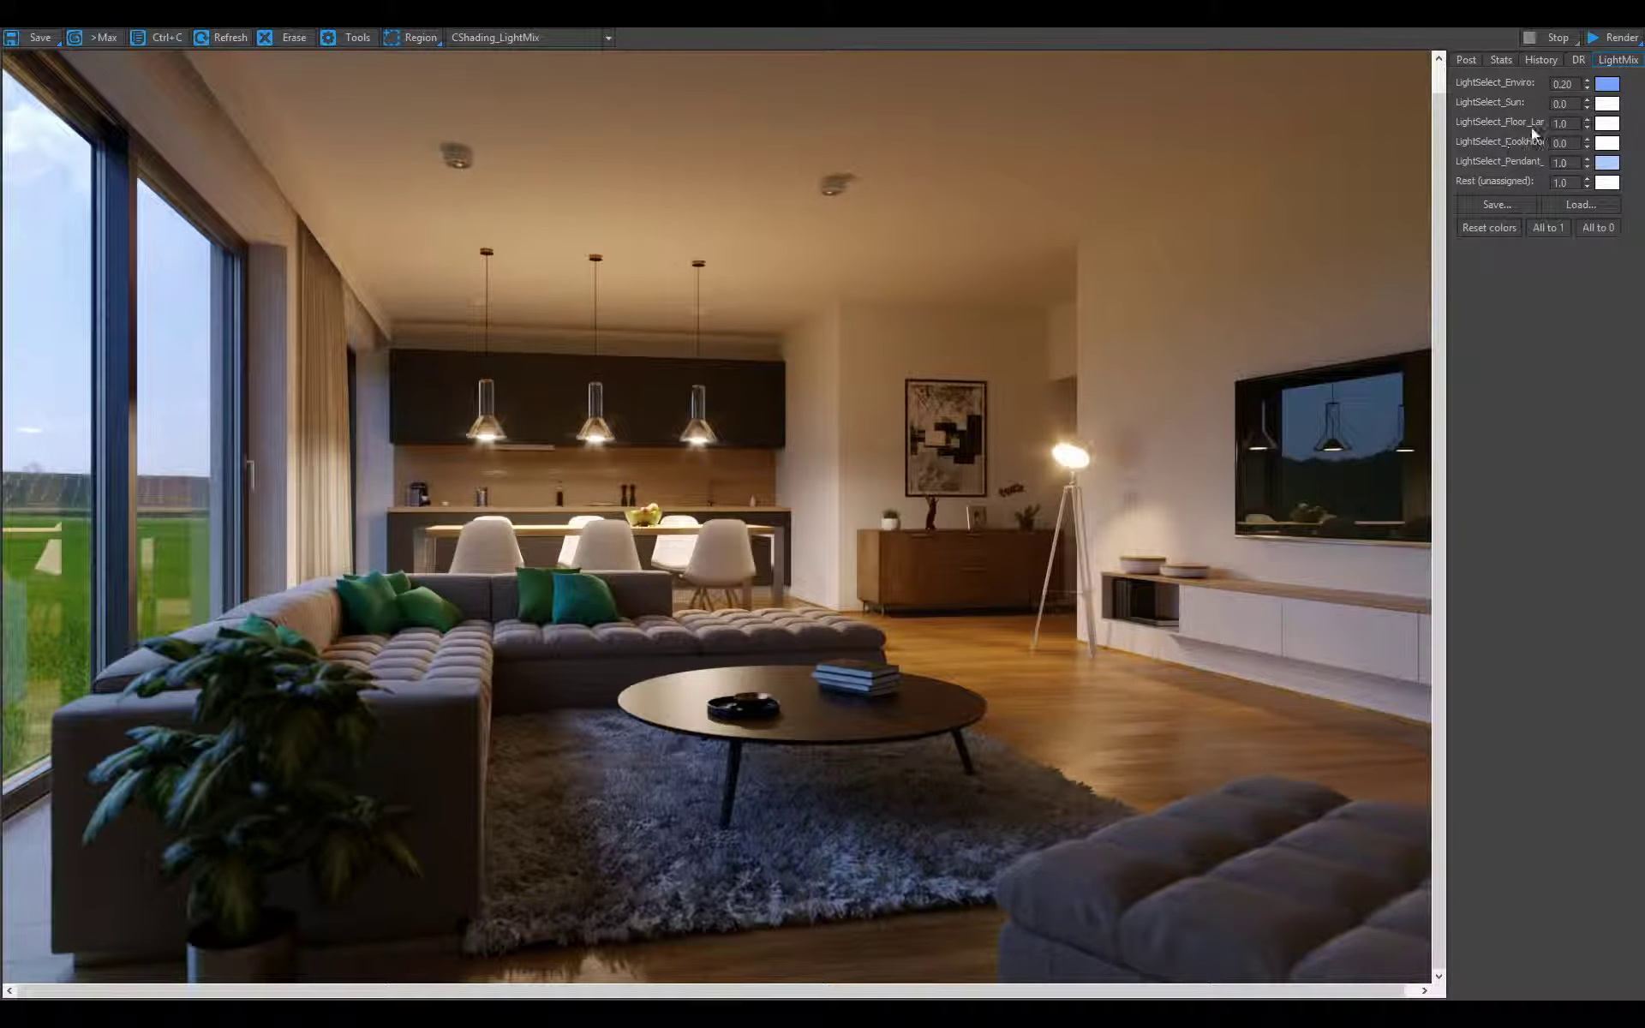
- Set the cook hood light to 0.10 and raise the environment intensity to about 0.286
double_click(1561, 142)
text(0.5)
key(Return)
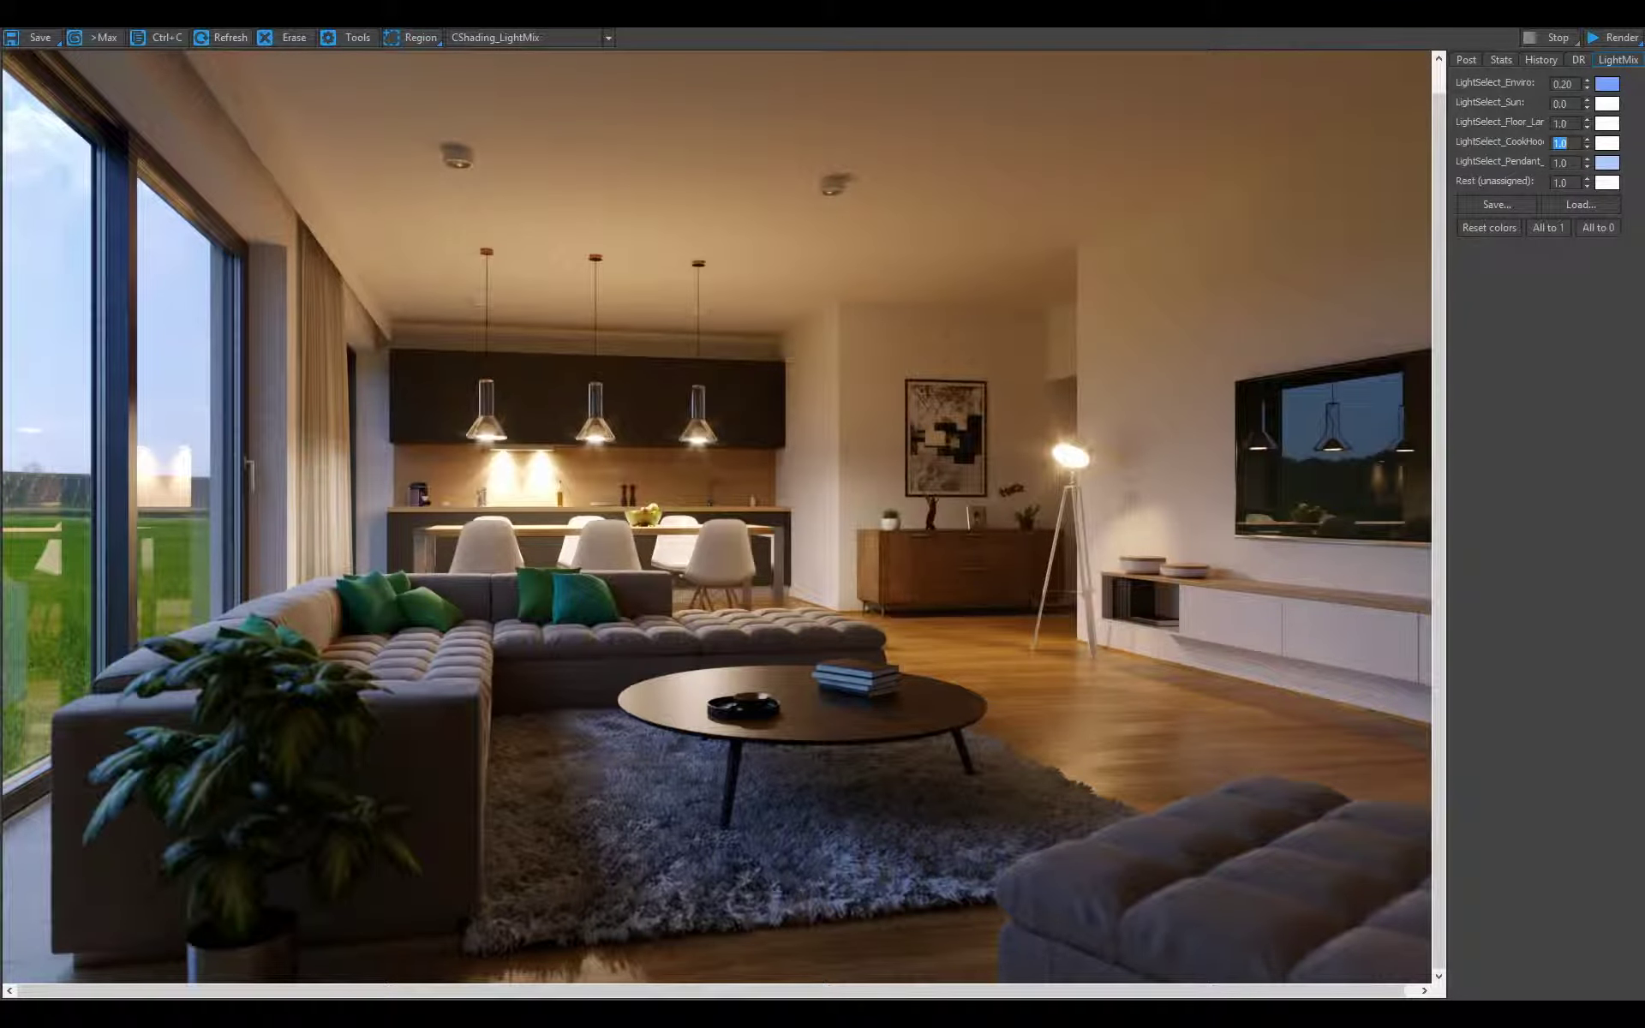
text(0.1)
key(Return)
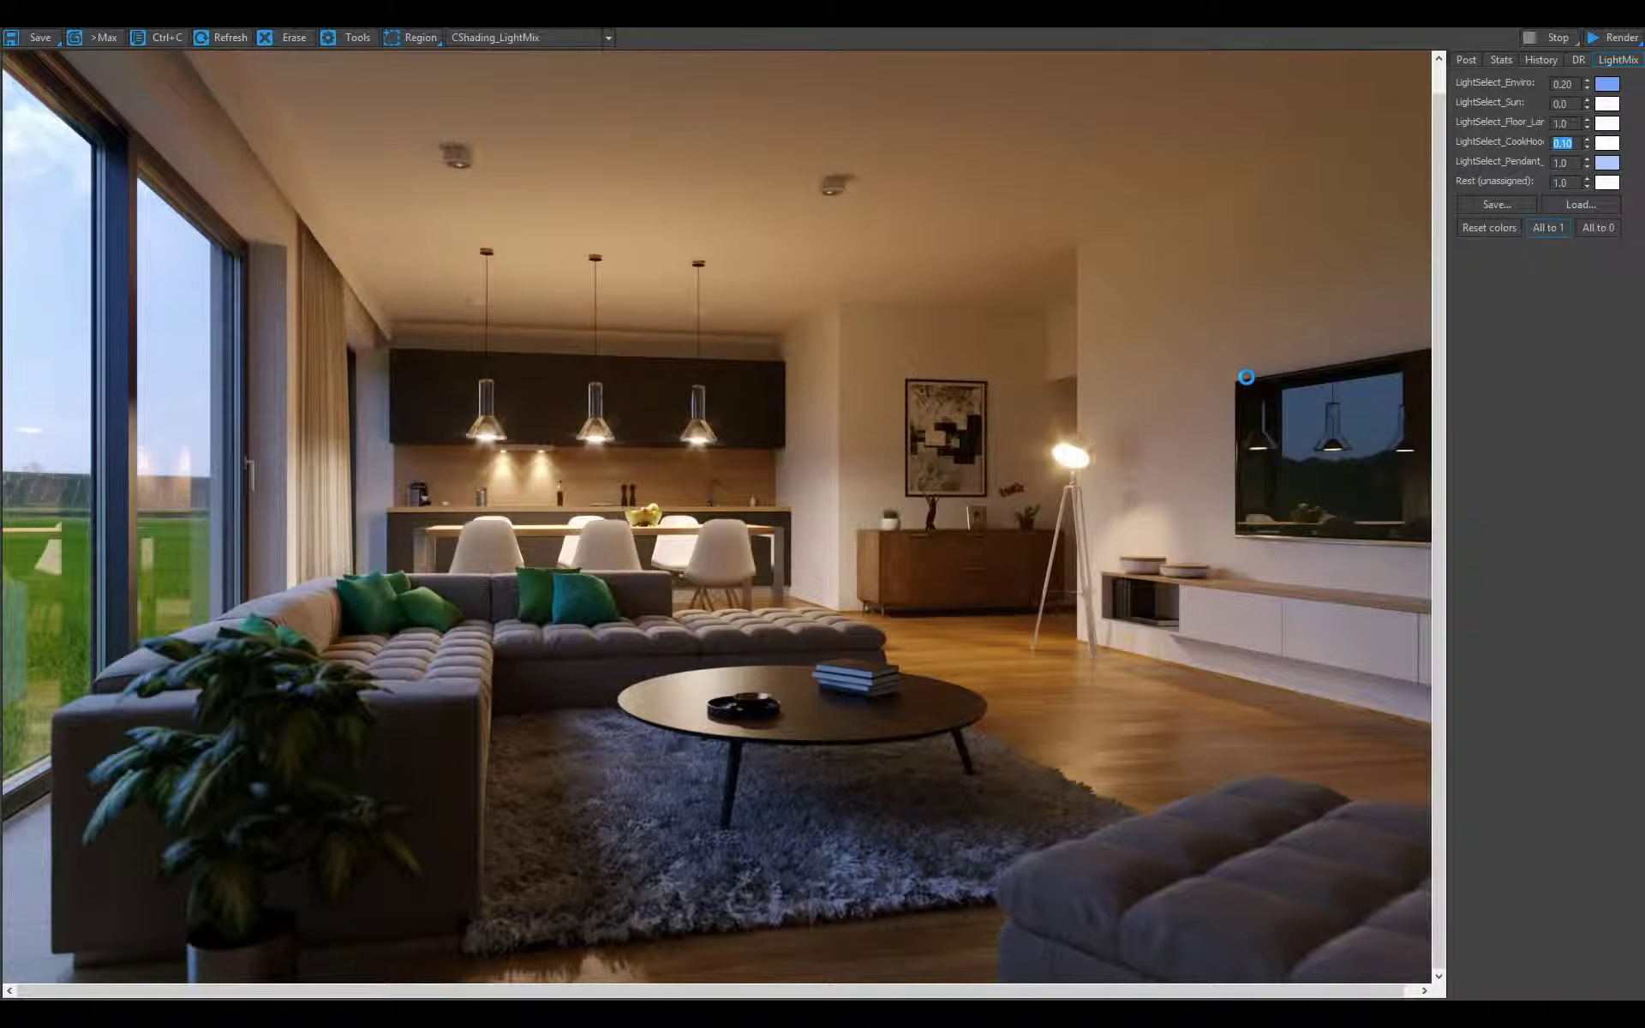
click(1155, 423)
drag(1585, 84, 1579, 47)
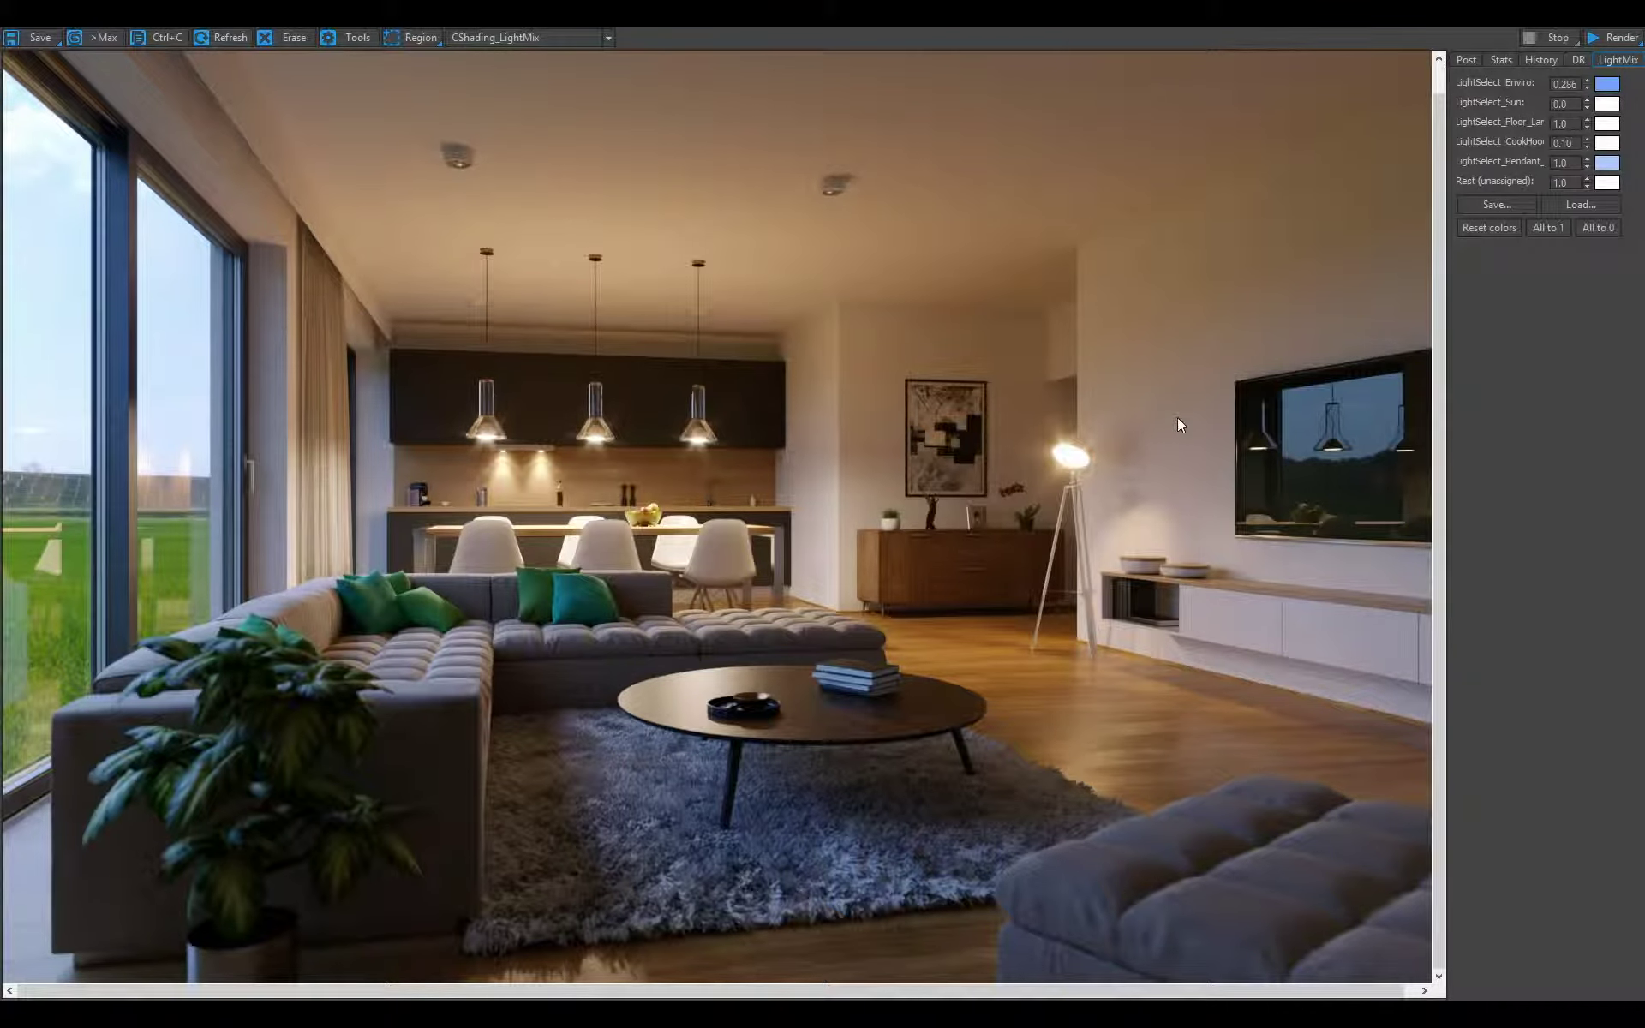
- Return the pendant lights to white by removing their color saturation
click(1607, 164)
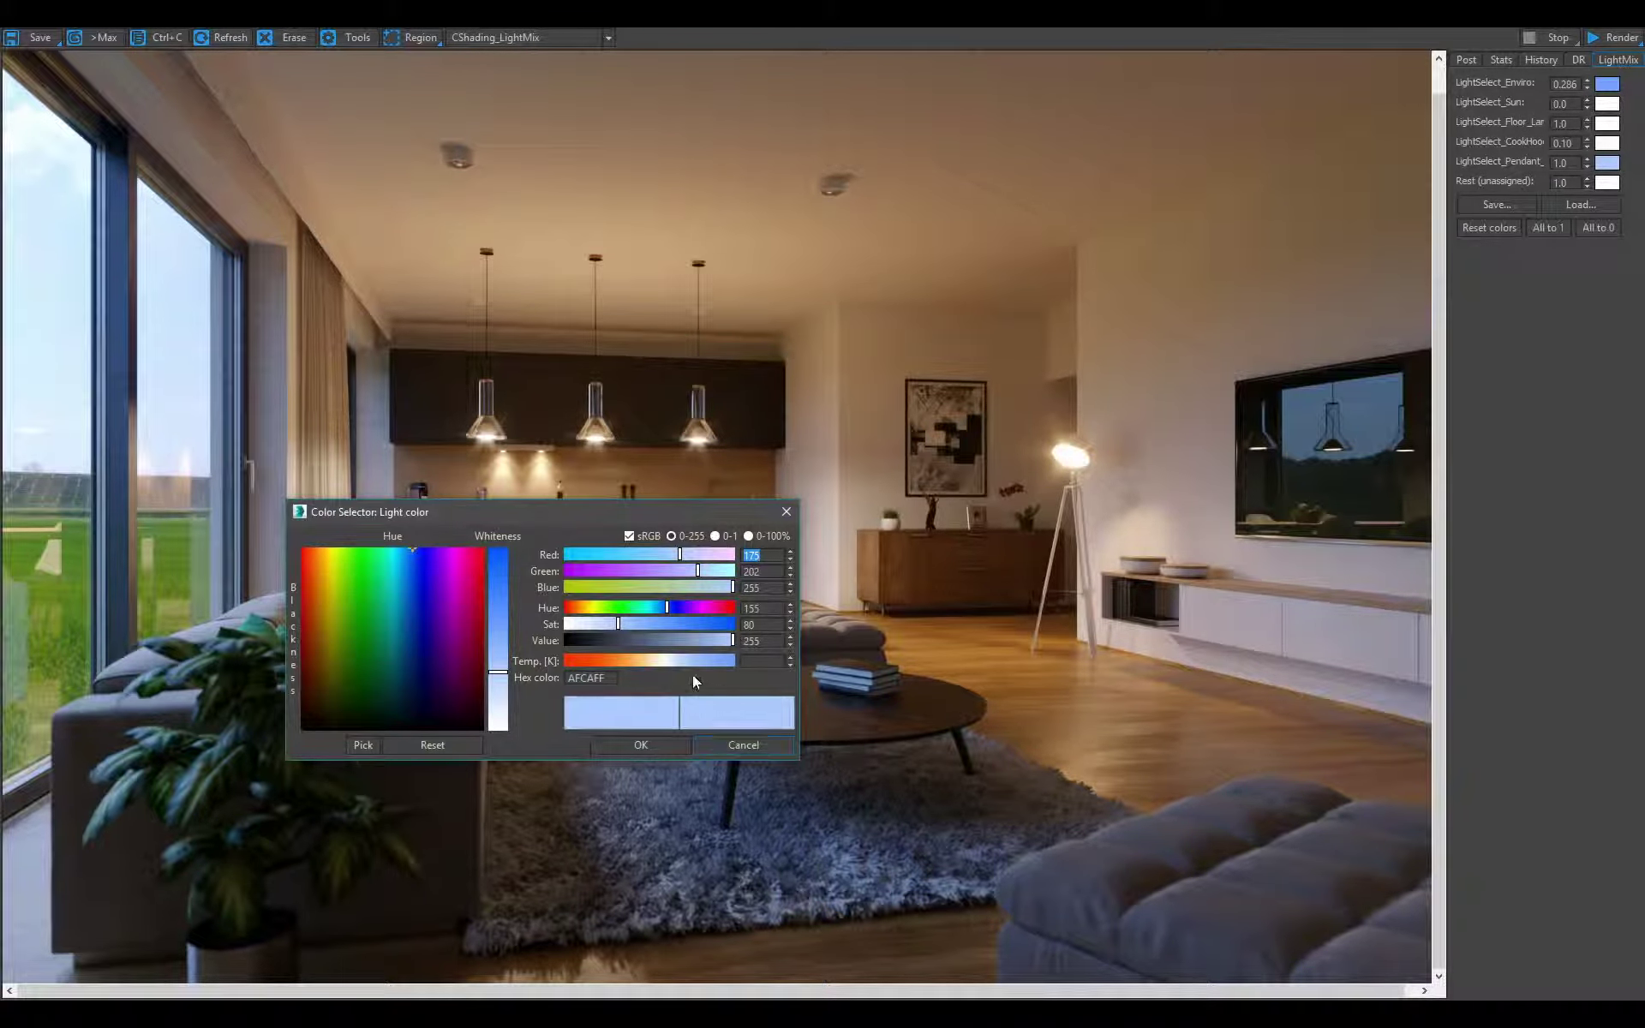
drag(617, 632, 569, 632)
click(625, 740)
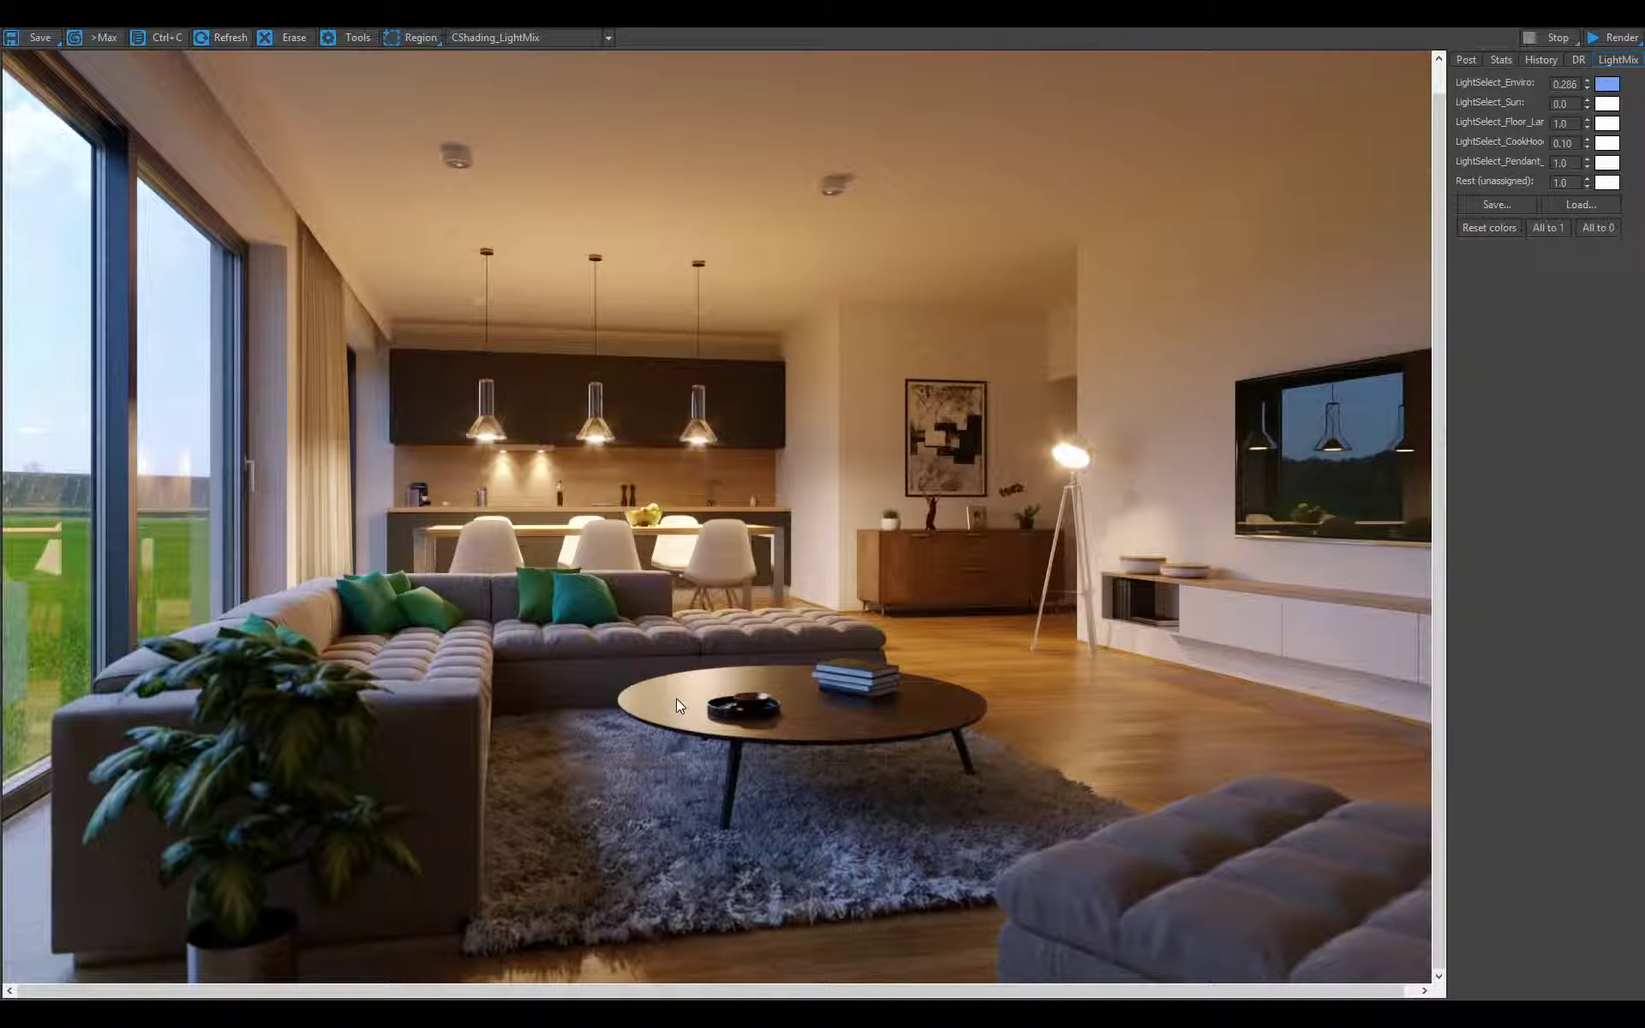
- Save the warm interior variation as Evening.jpg in the InteriorTut folder
scroll(682, 654, up, 1)
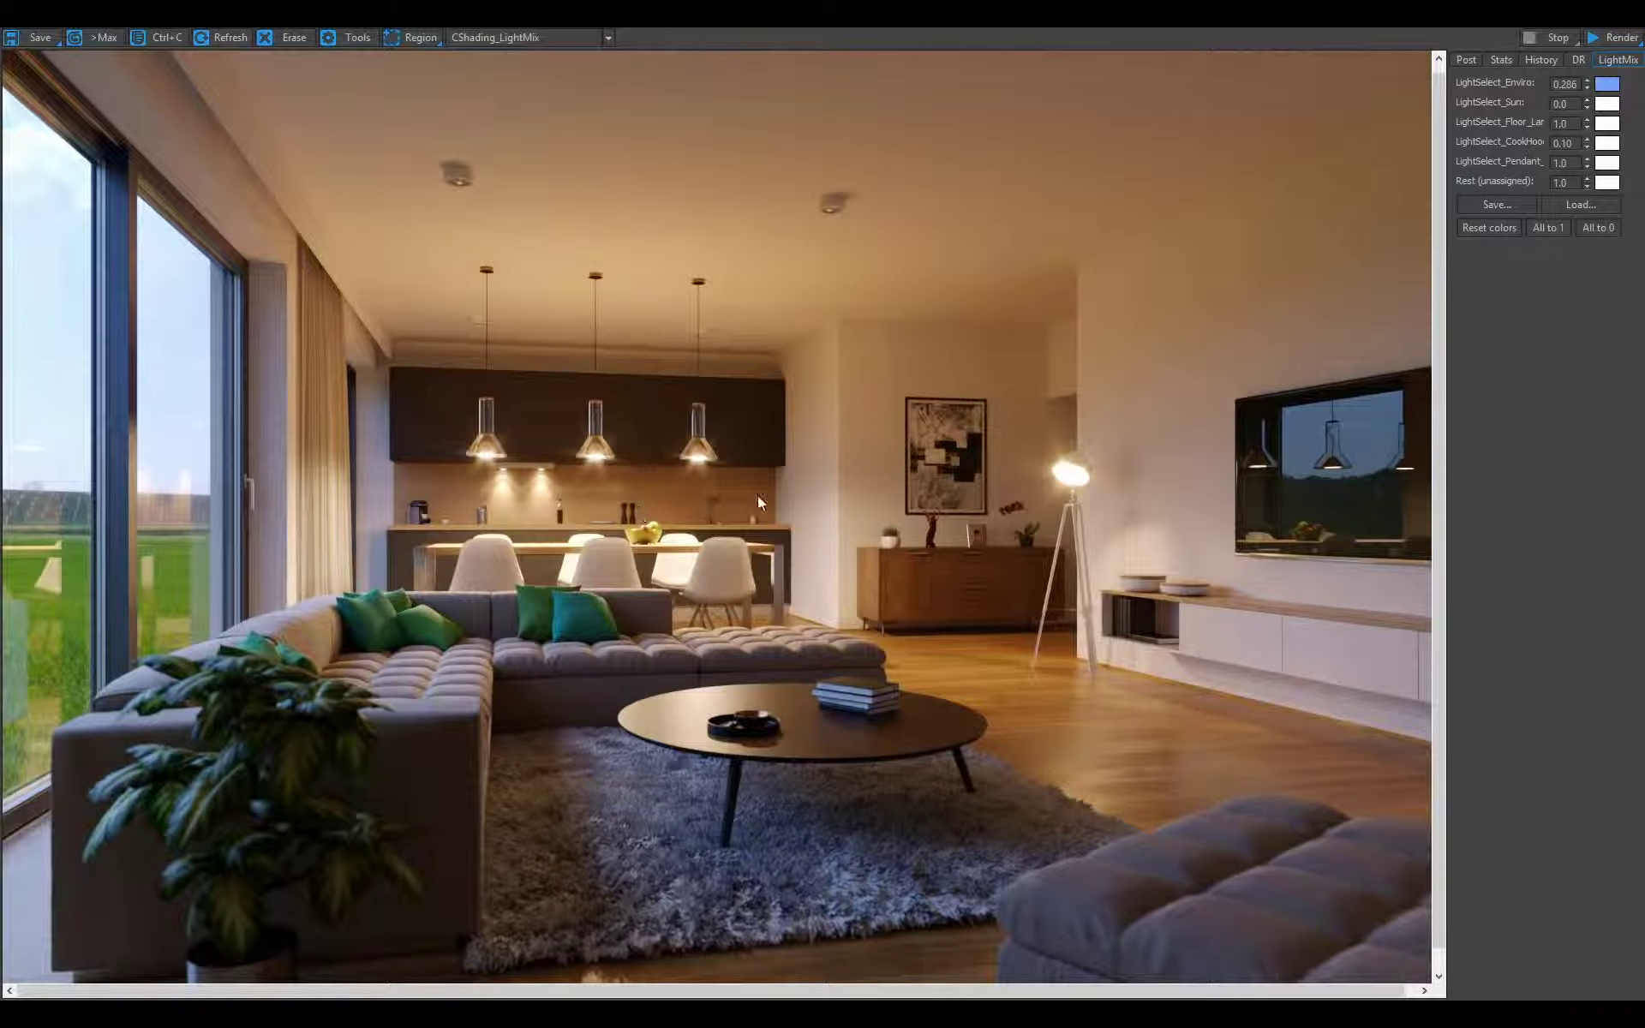
click(39, 37)
text(Eve)
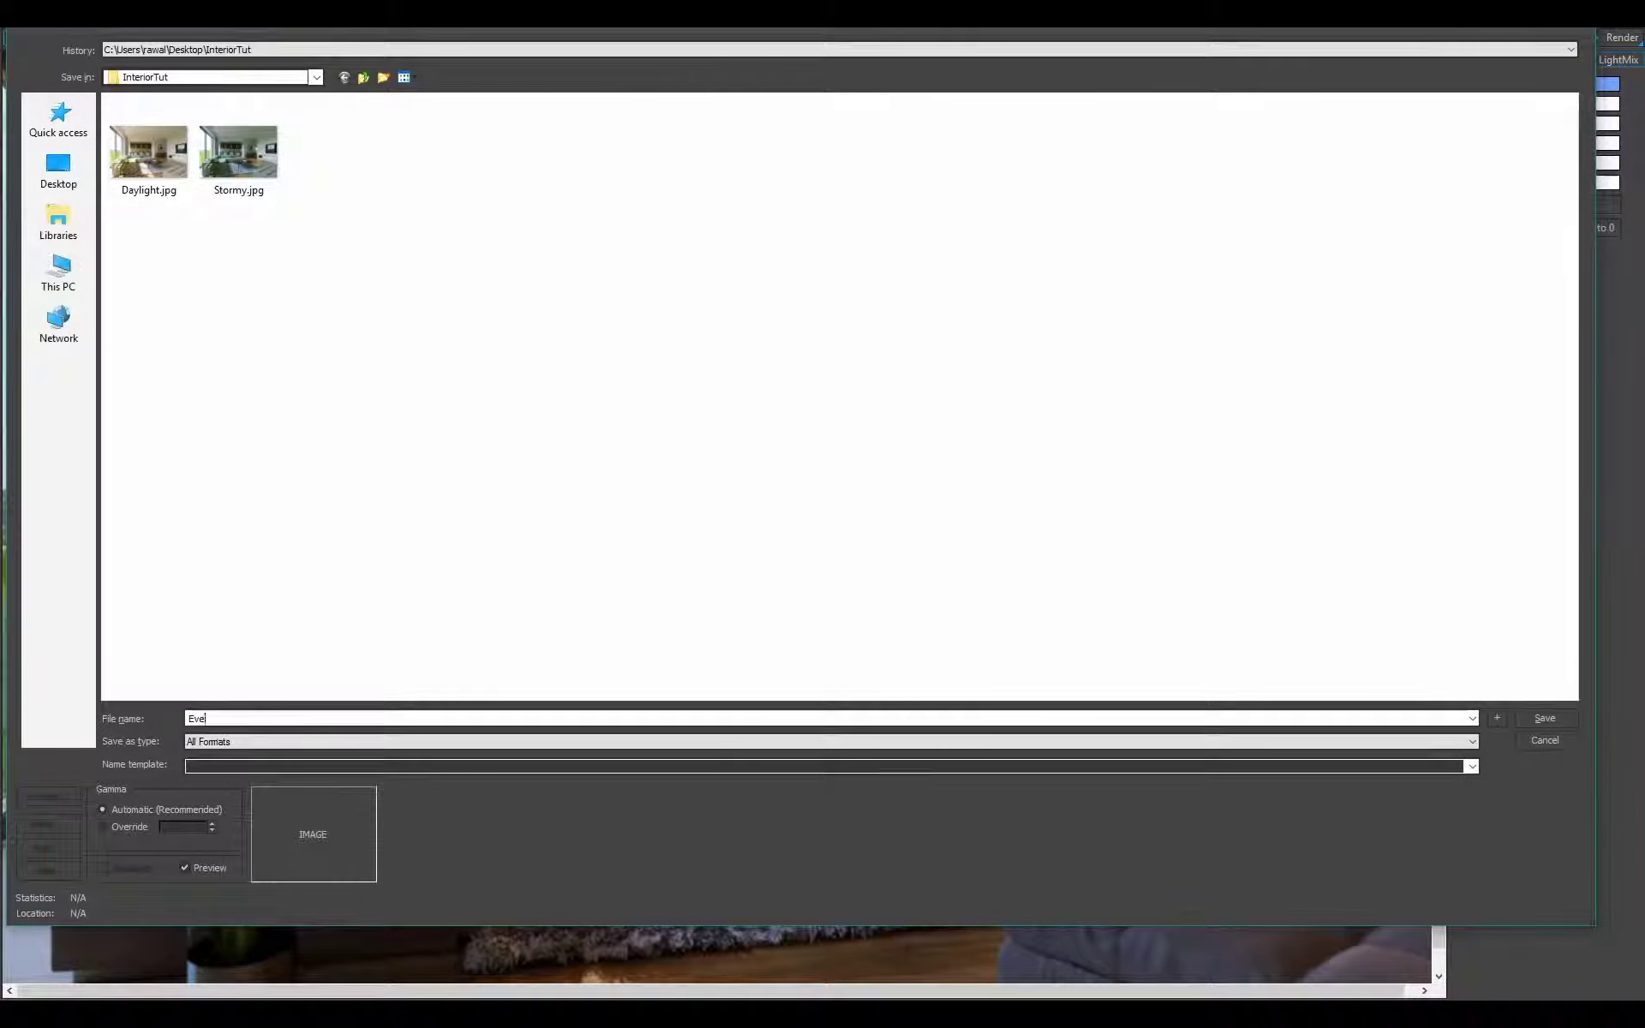
text(ning.jp)
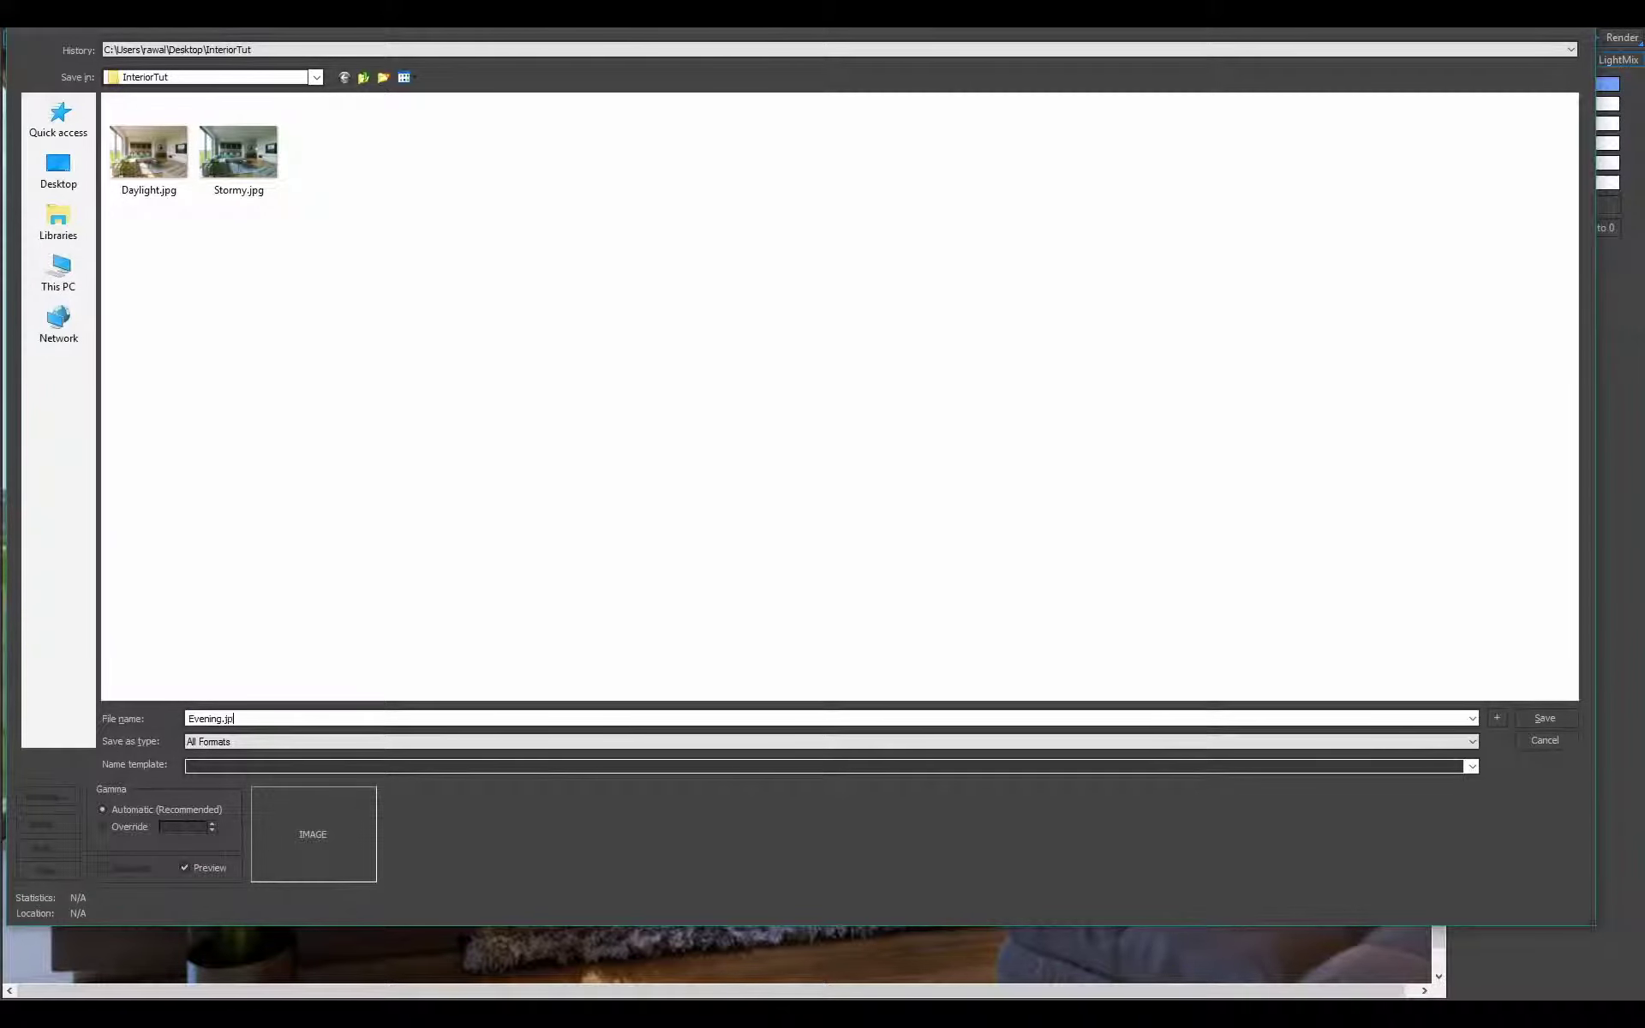
text(g)
key(Return)
key(Return)
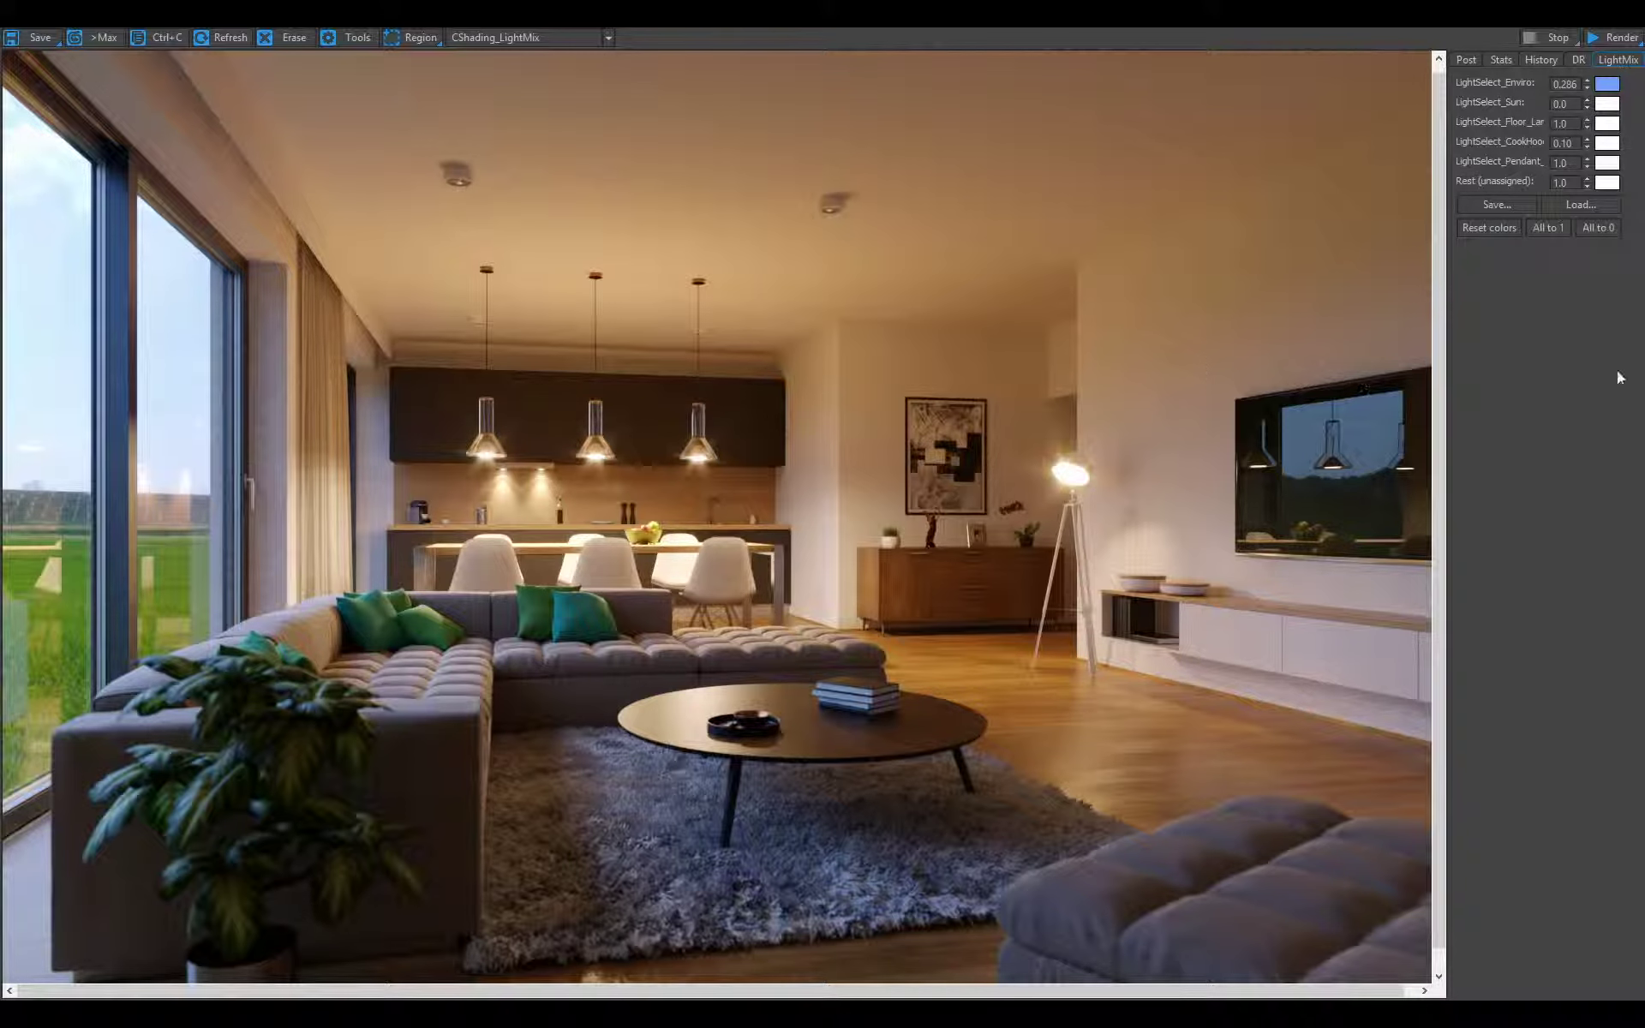
- Lower the environment intensity to about 0.008 and raise the sun to about 0.036 for a night look
right_click(1587, 85)
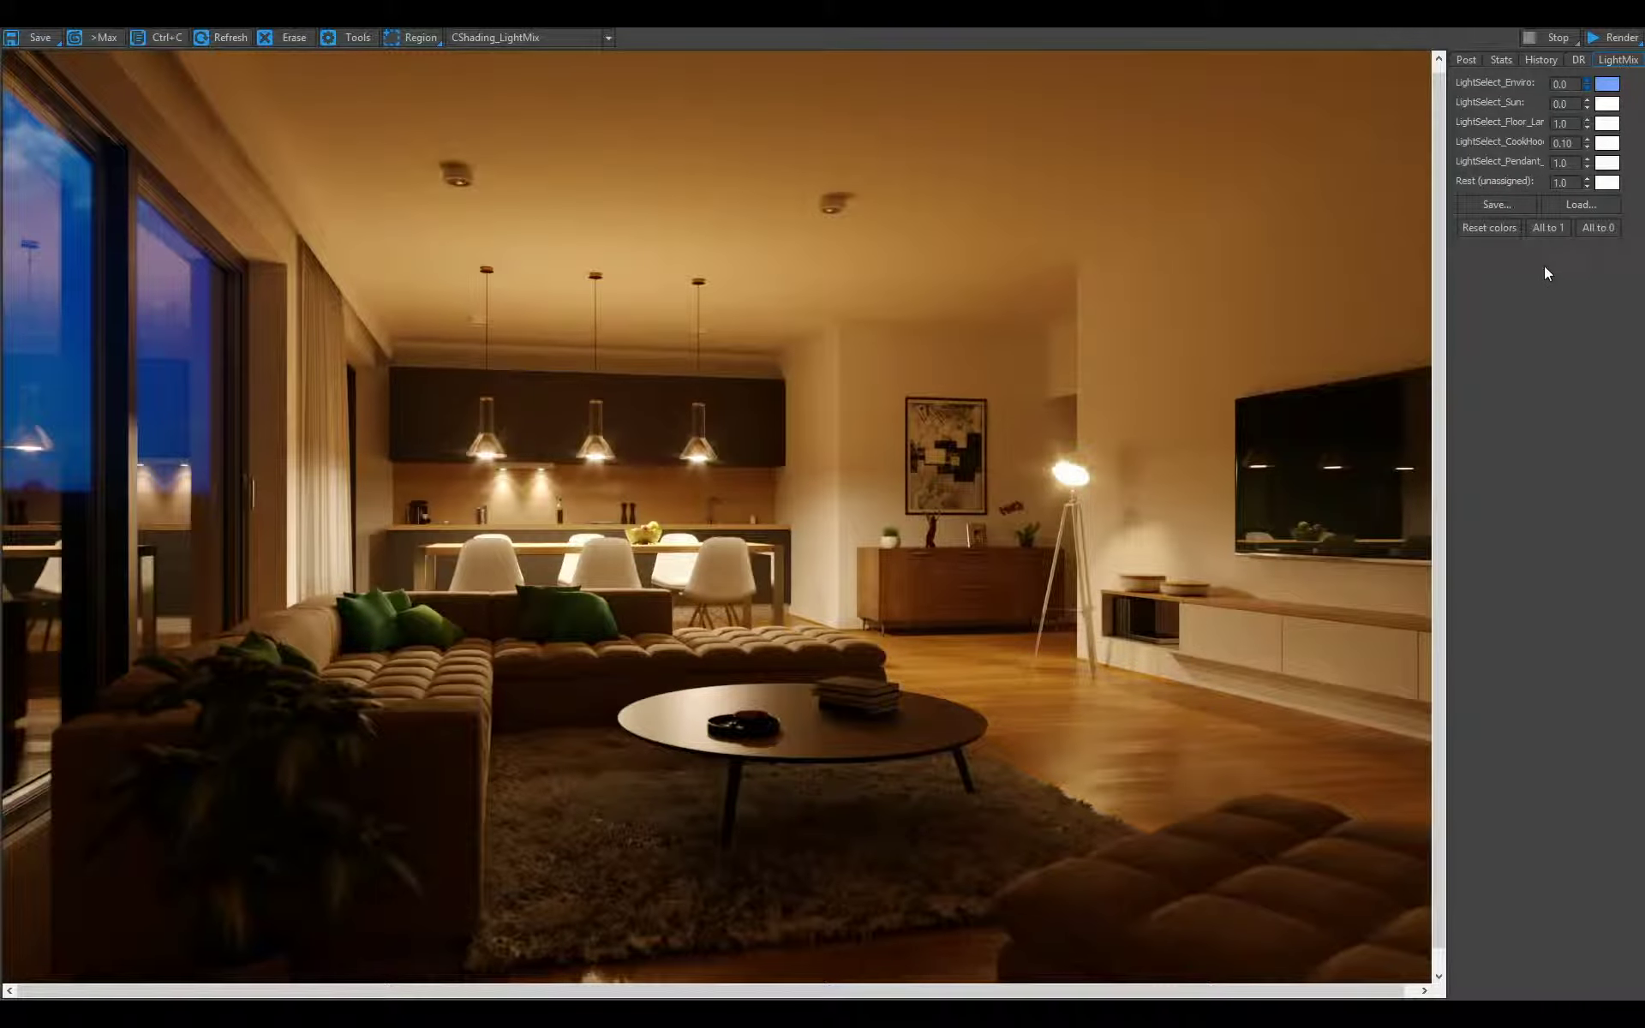
drag(1543, 233, 1537, 273)
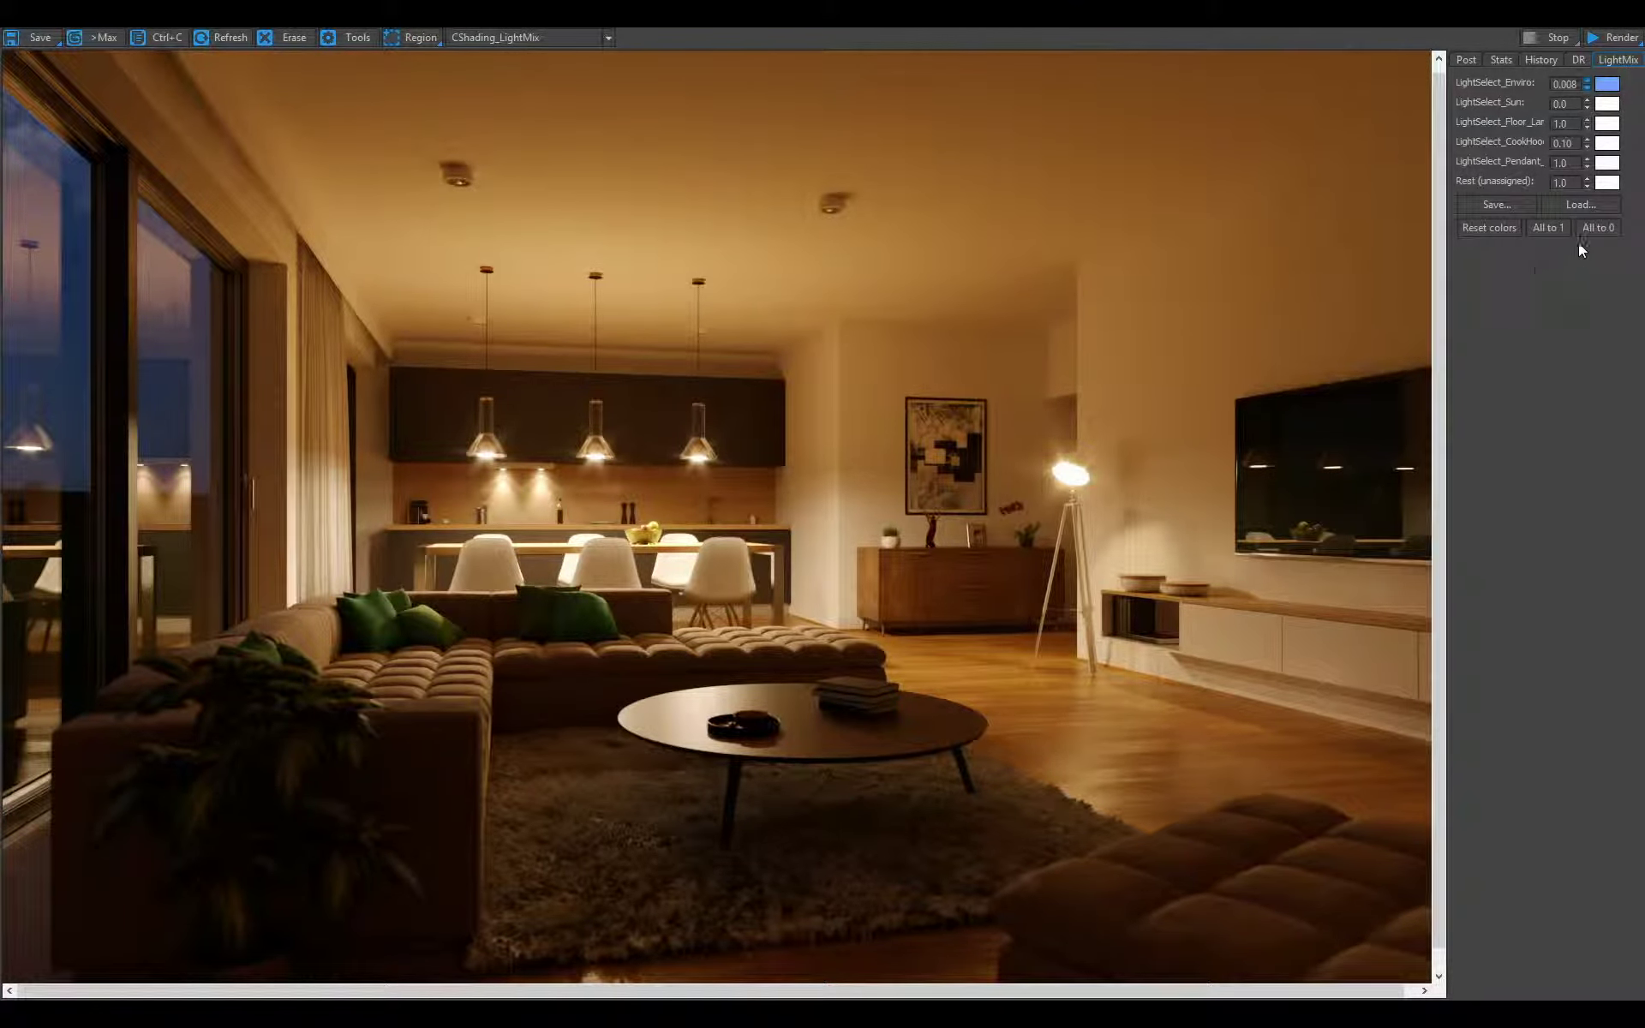
double_click(1571, 143)
mouse_move(1586, 112)
mouse_down()
mouse_move(1576, 67)
mouse_move(1566, 106)
mouse_move(1561, 90)
mouse_move(1598, 103)
mouse_up()
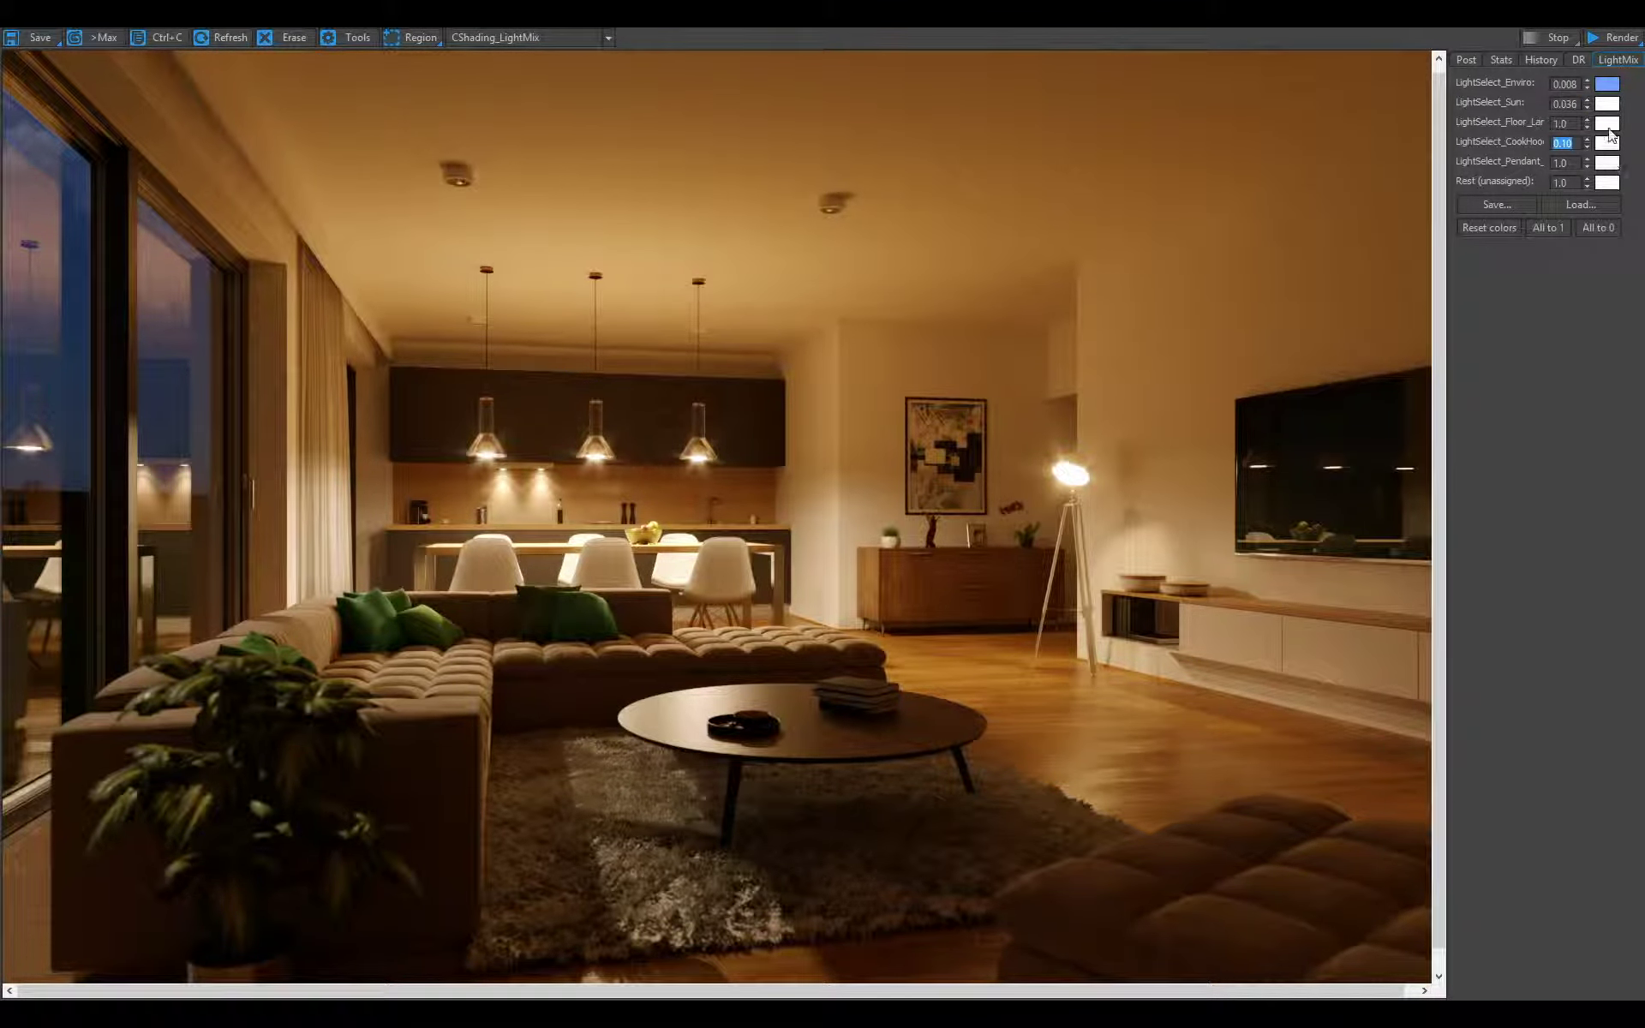
- Open the sun's light color for editing
click(1607, 104)
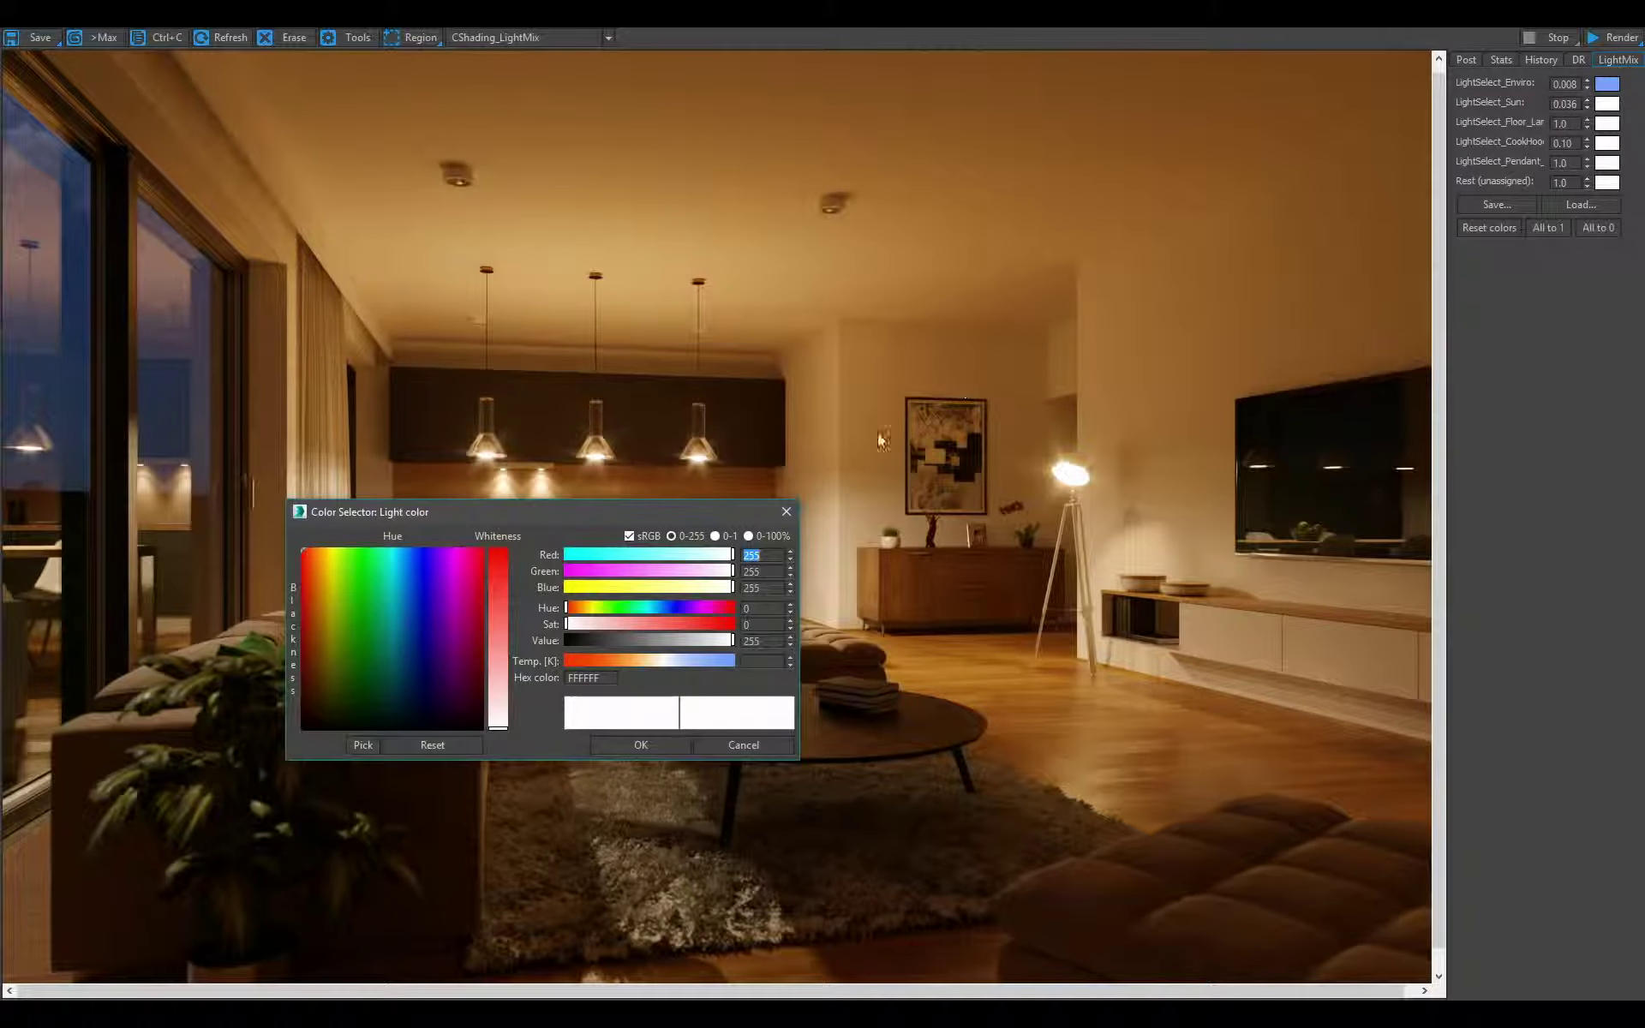